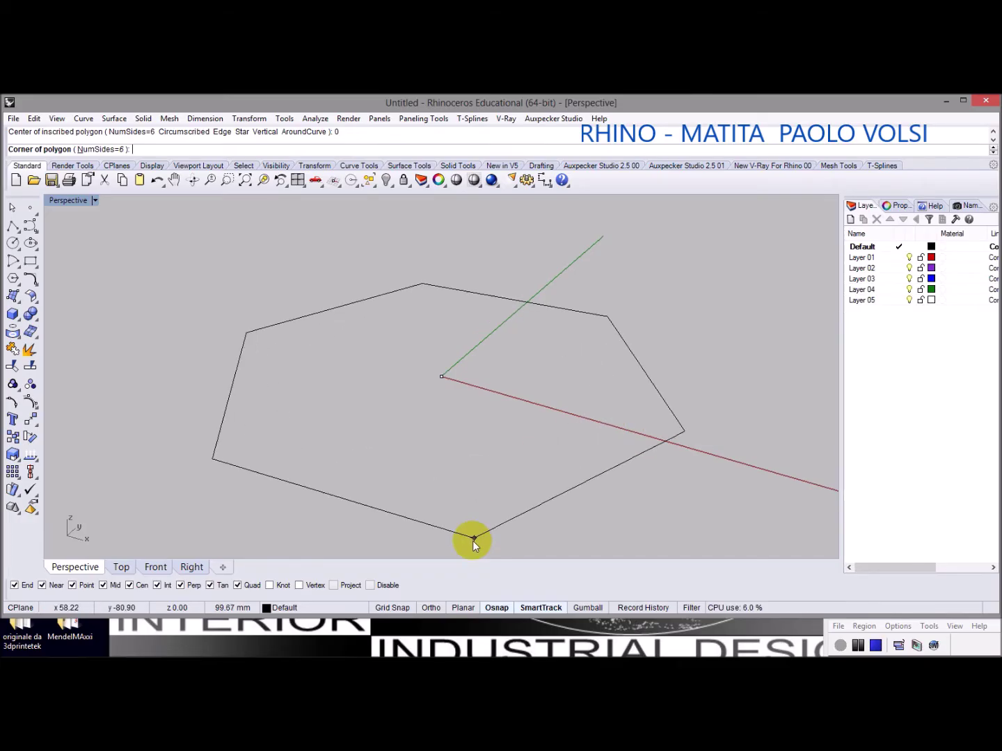
Turn on Ortho and finish the inscribed six-sided polygon at the origin with a 4 mm radius and a corner on the X axis
click(430, 608)
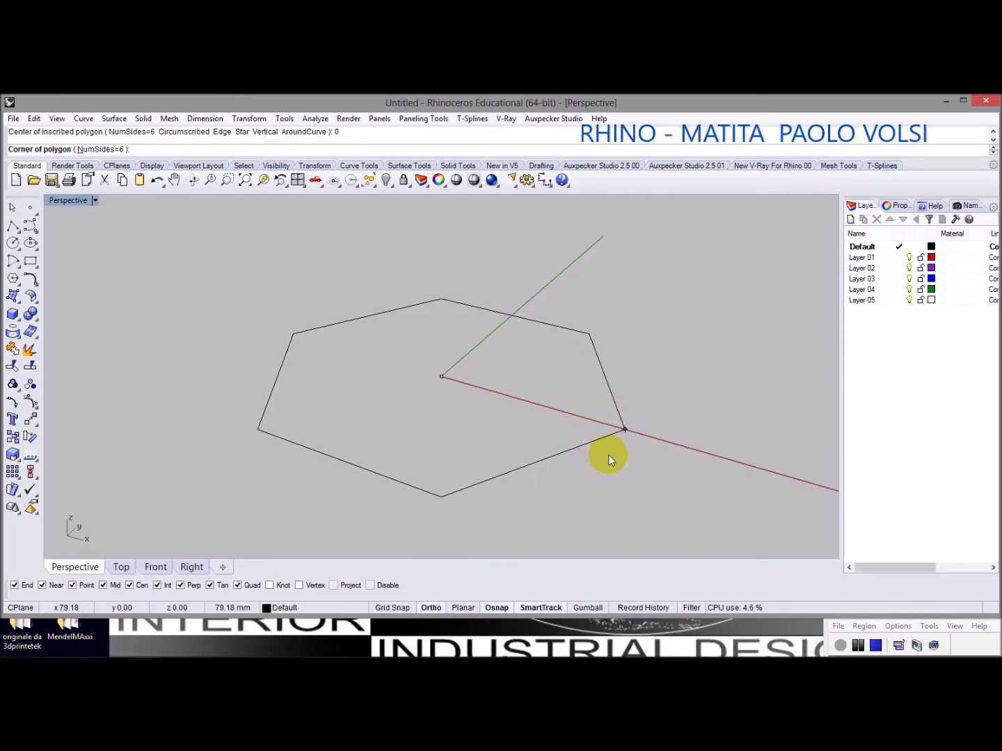
text(4)
key(Return)
right_drag(623, 368, 380, 391)
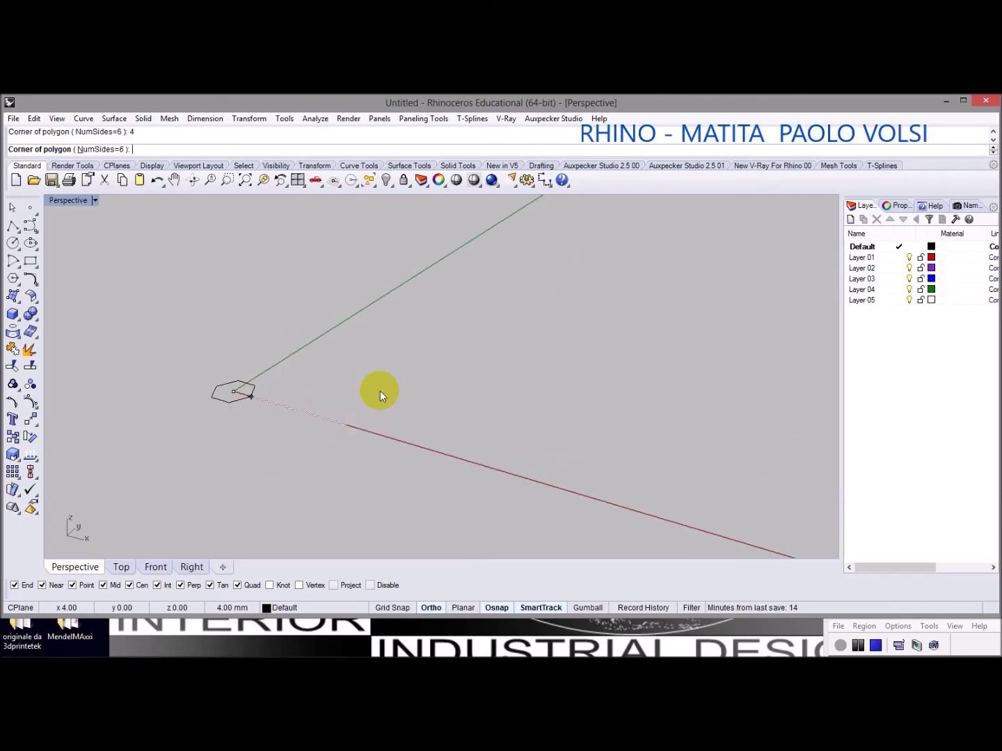
click(287, 433)
Round all corners of the hexagon with Fillet Corners using a 0.5 mm radius
scroll(287, 433, up, 3)
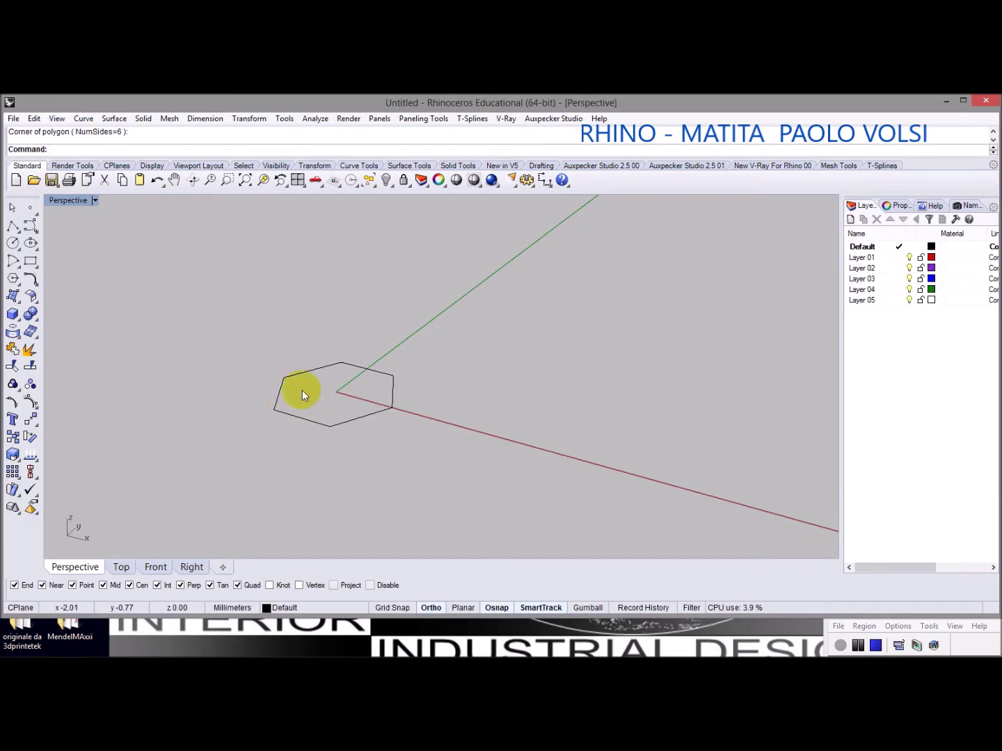
scroll(329, 430, up, 3)
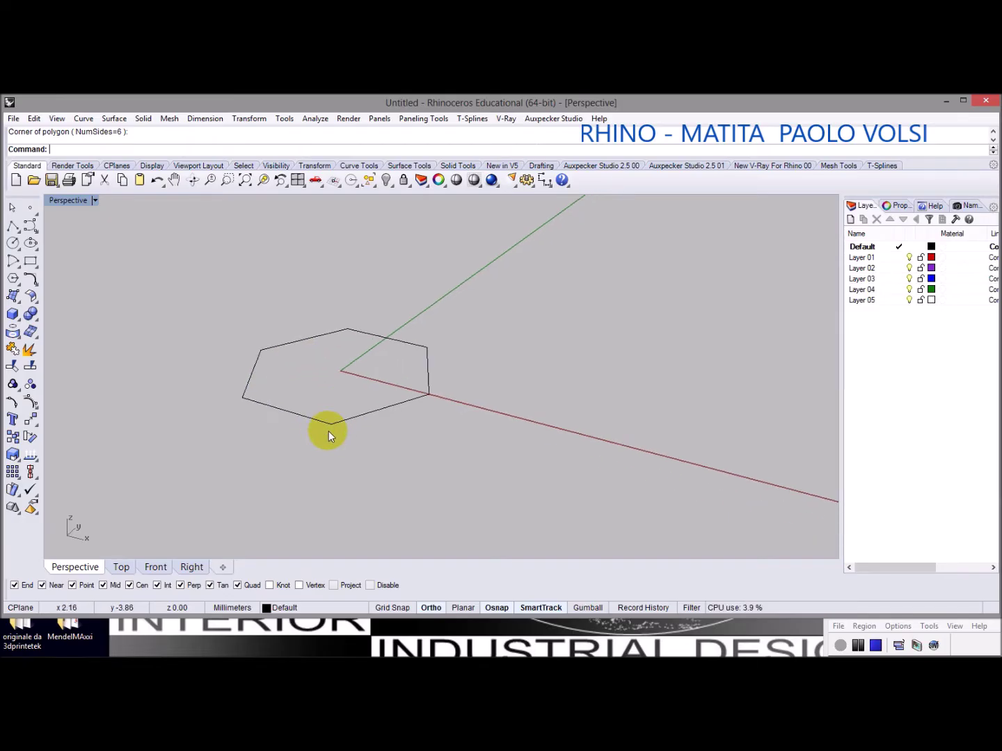
right_drag(361, 433, 354, 467)
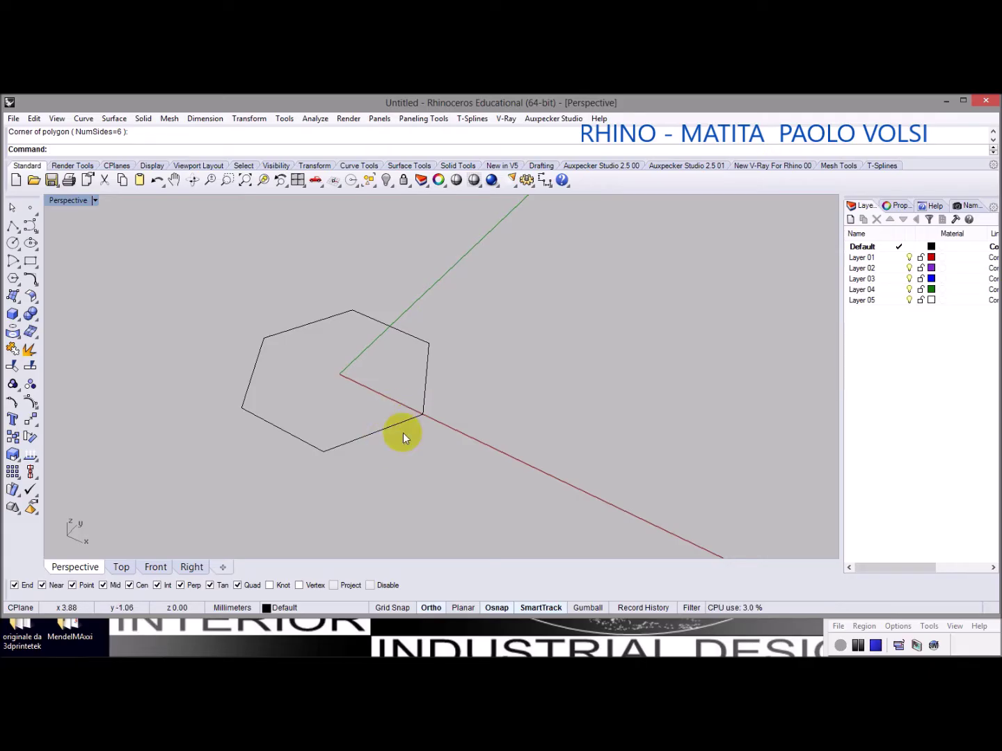
right_drag(464, 396, 477, 359)
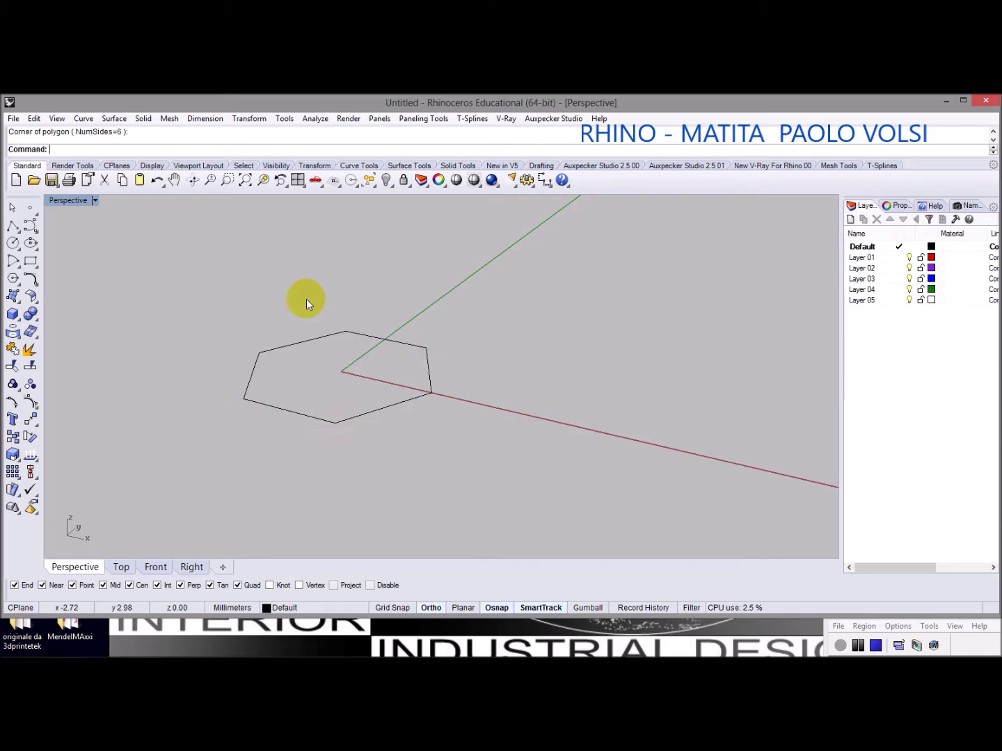
click(84, 120)
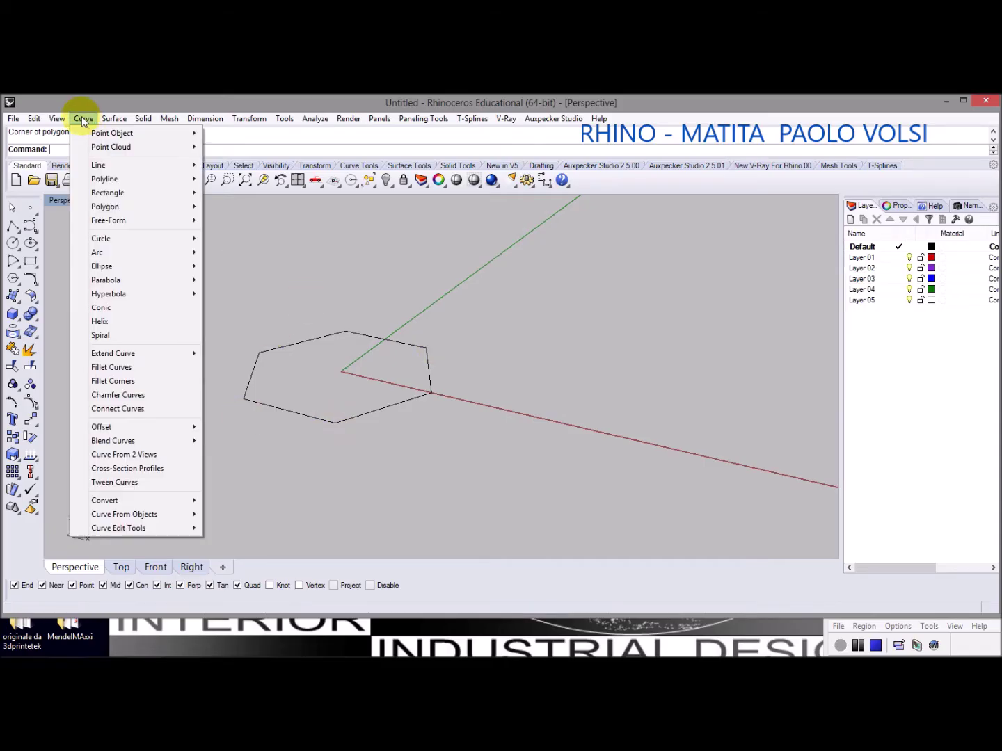
click(137, 382)
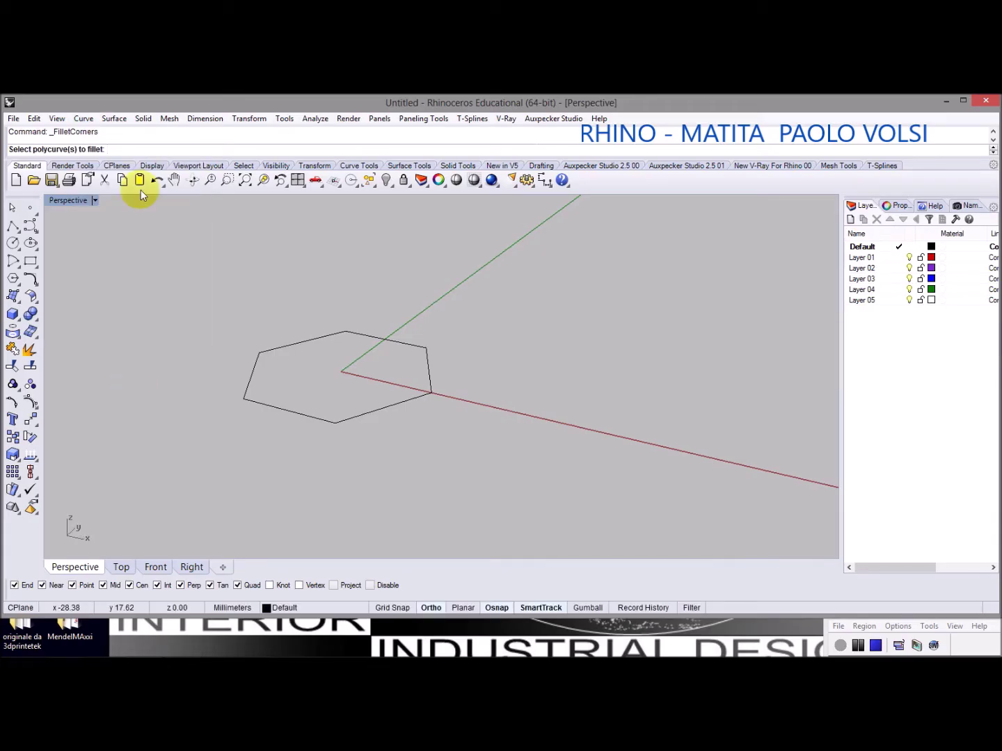
click(276, 349)
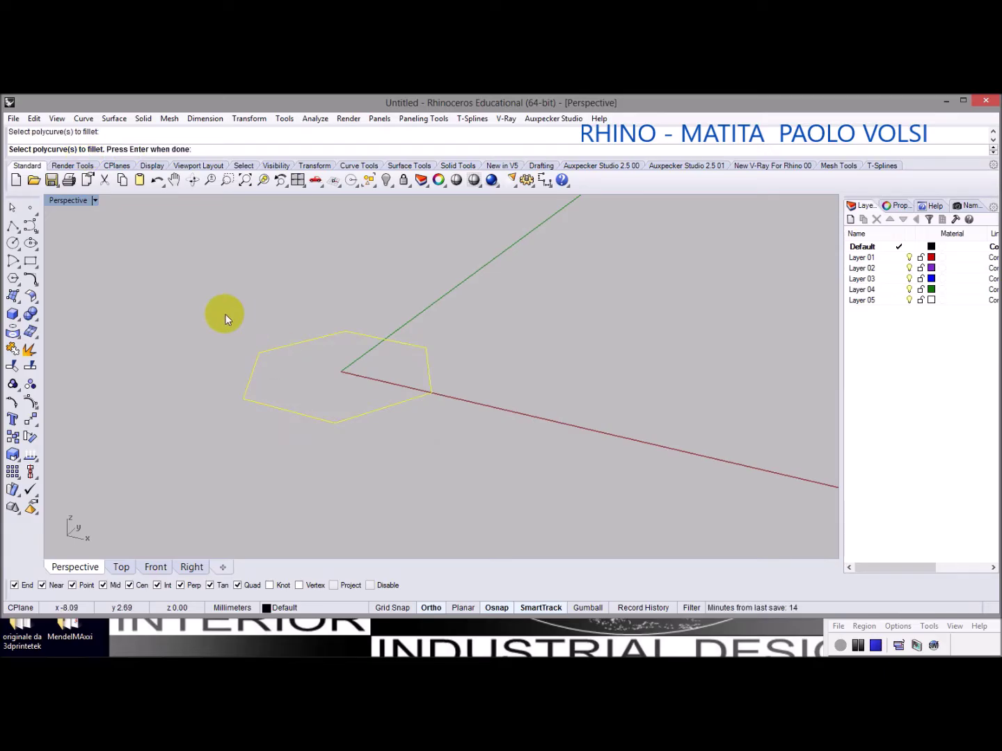
key(Return)
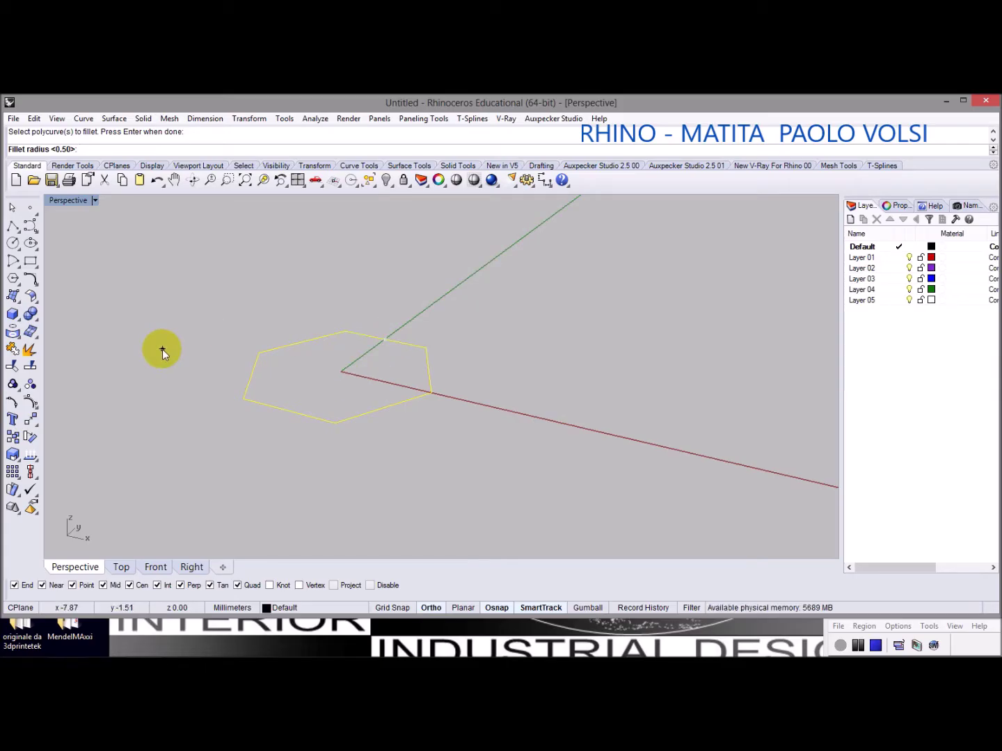
text(.5)
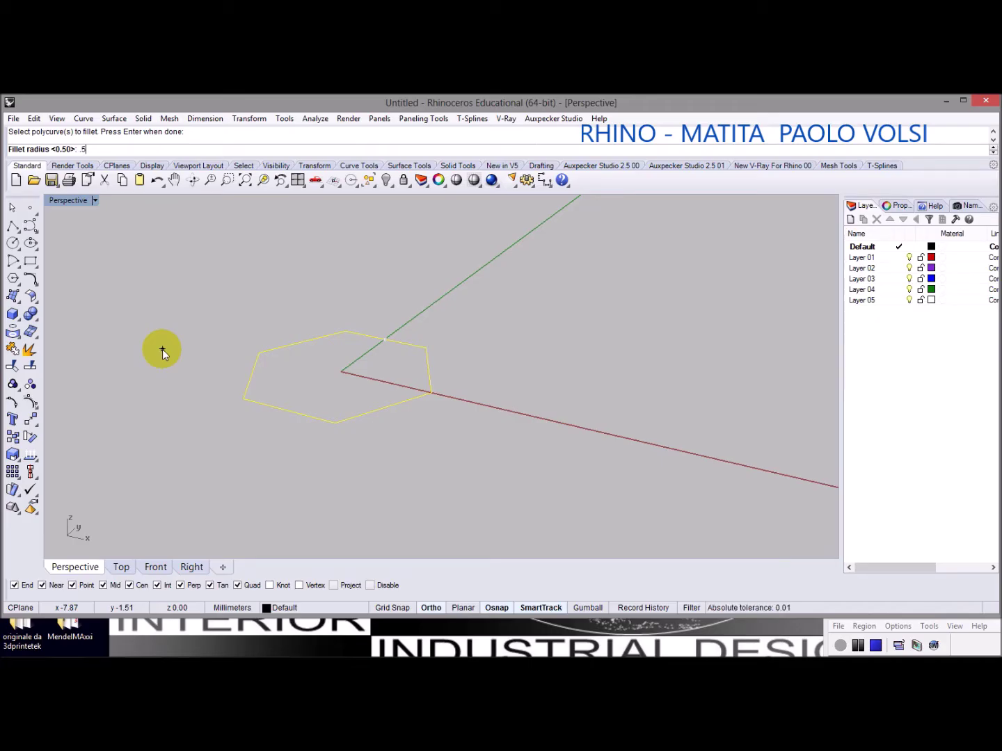
key(Return)
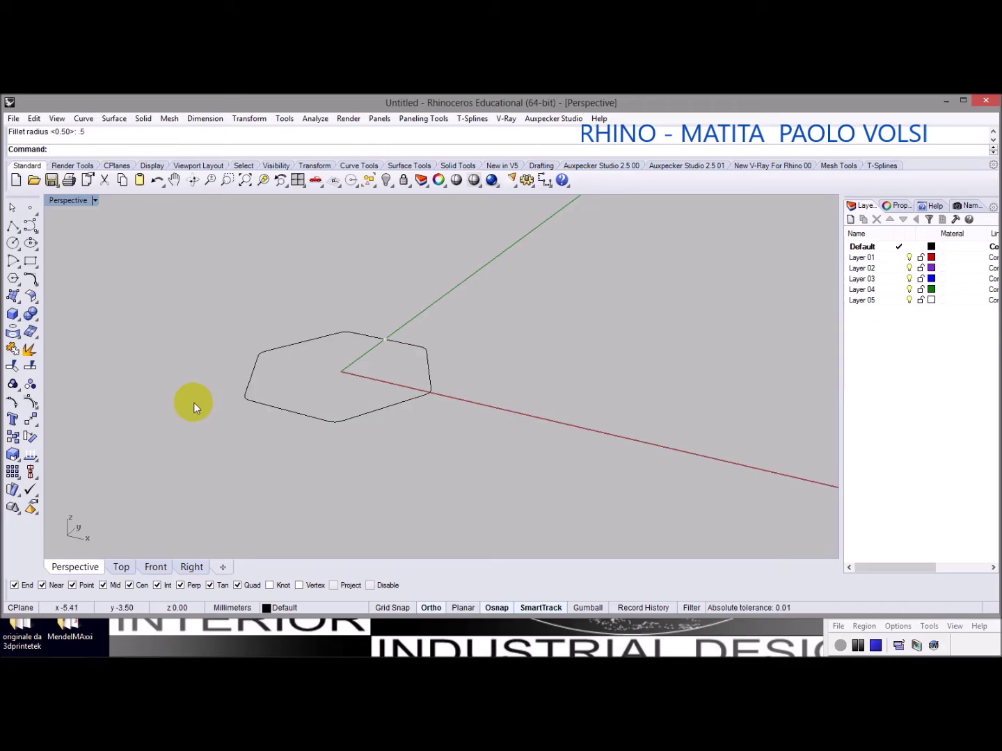
Extrude the filleted hexagon straight up 250 mm as an open surface, with BothSides set to No and Solid set to No
right_drag(266, 388, 380, 436)
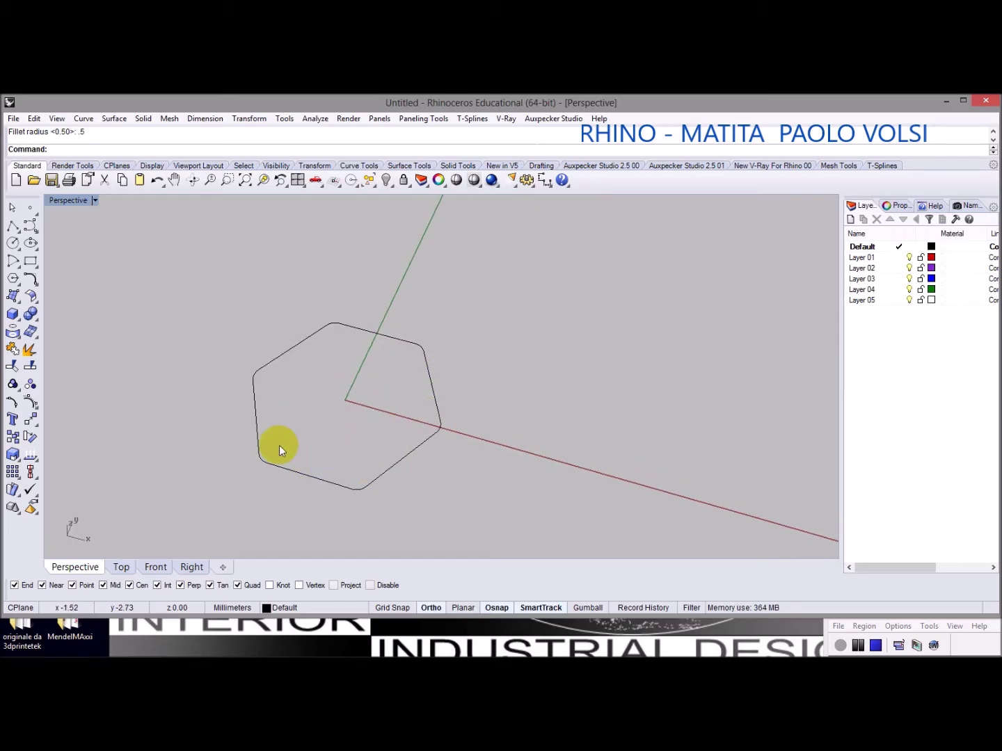
right_drag(335, 408, 336, 369)
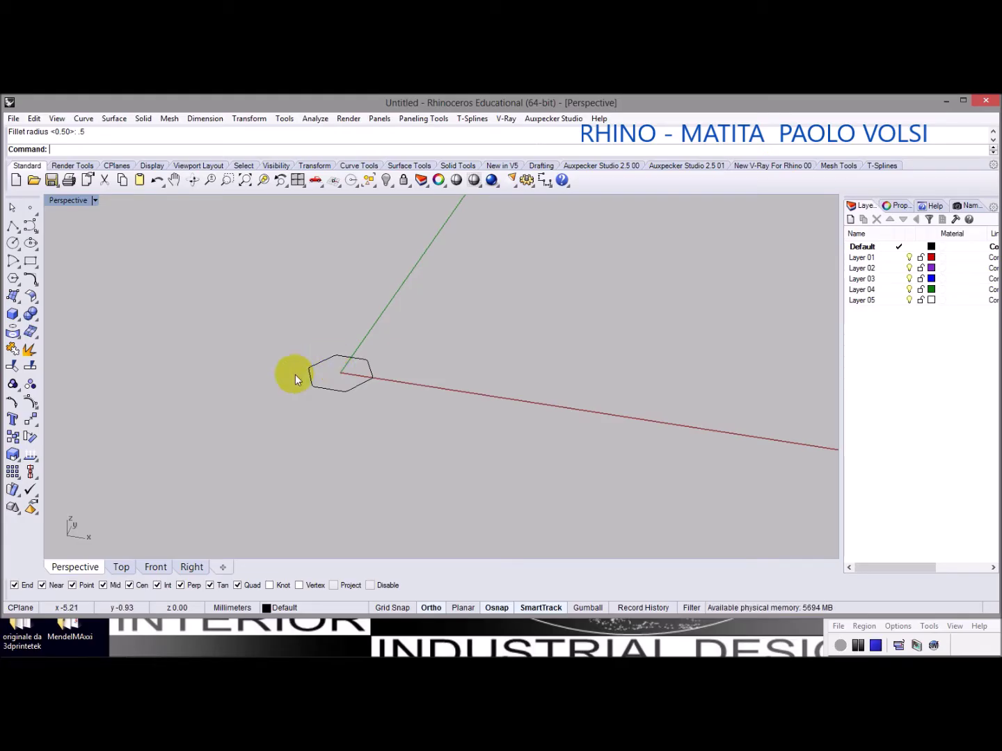
click(331, 366)
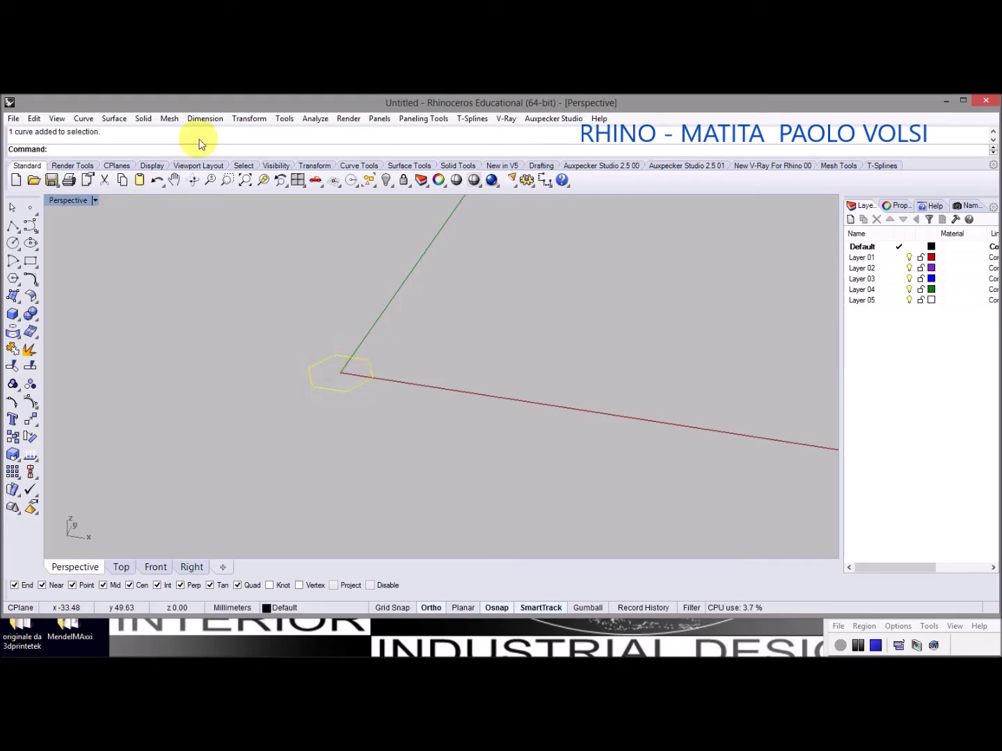
click(113, 121)
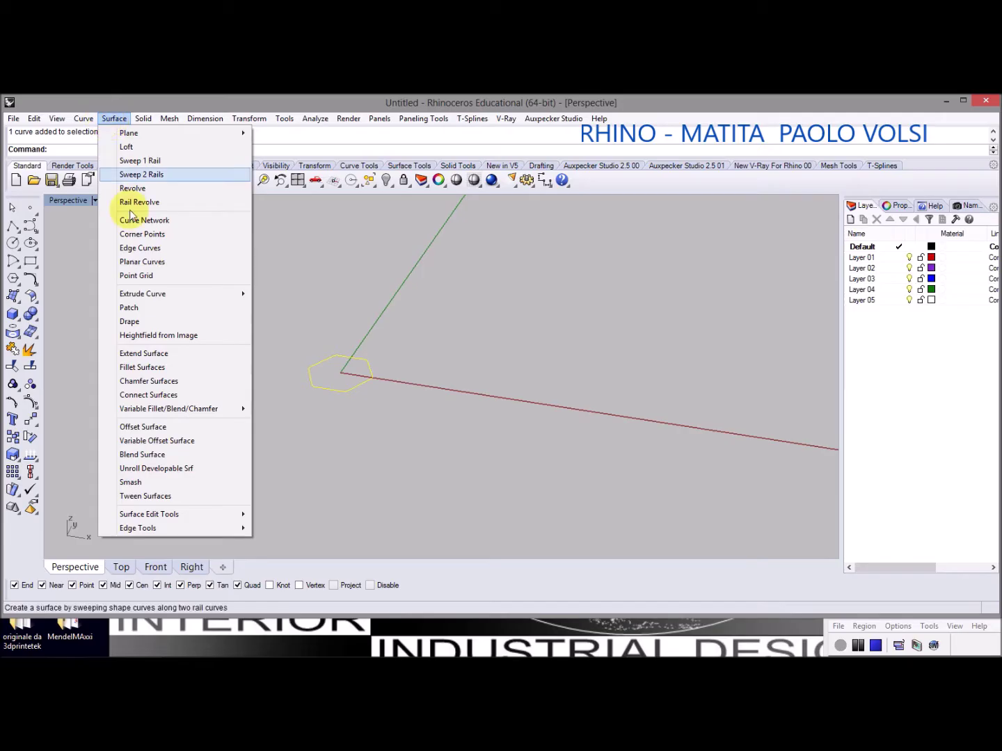
mouse_move(139, 294)
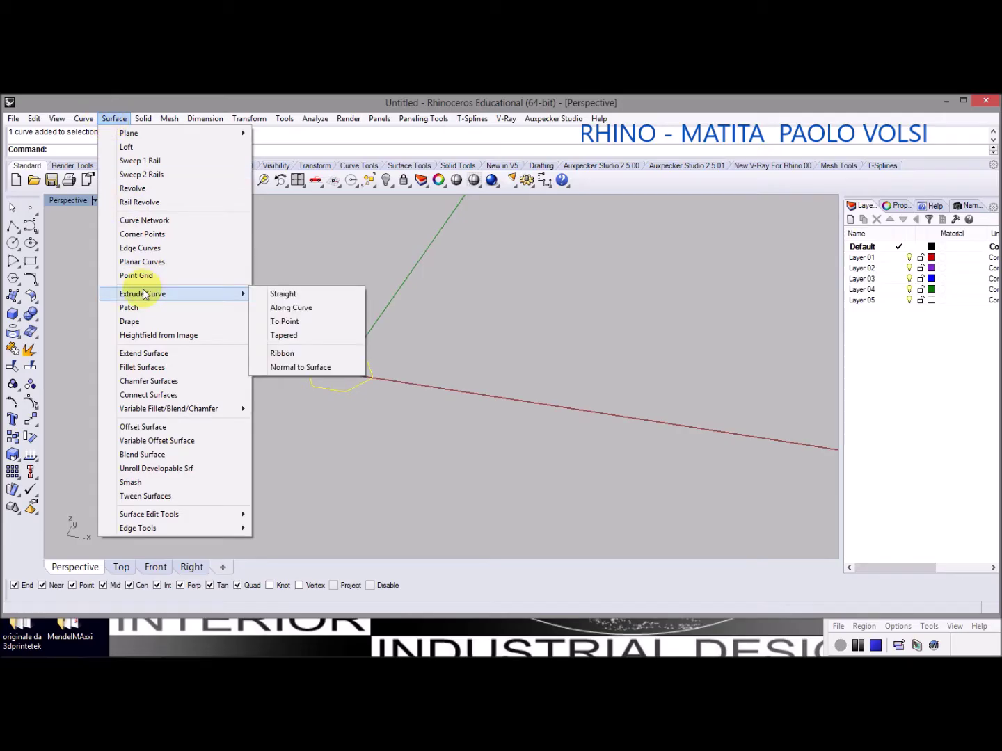
click(284, 293)
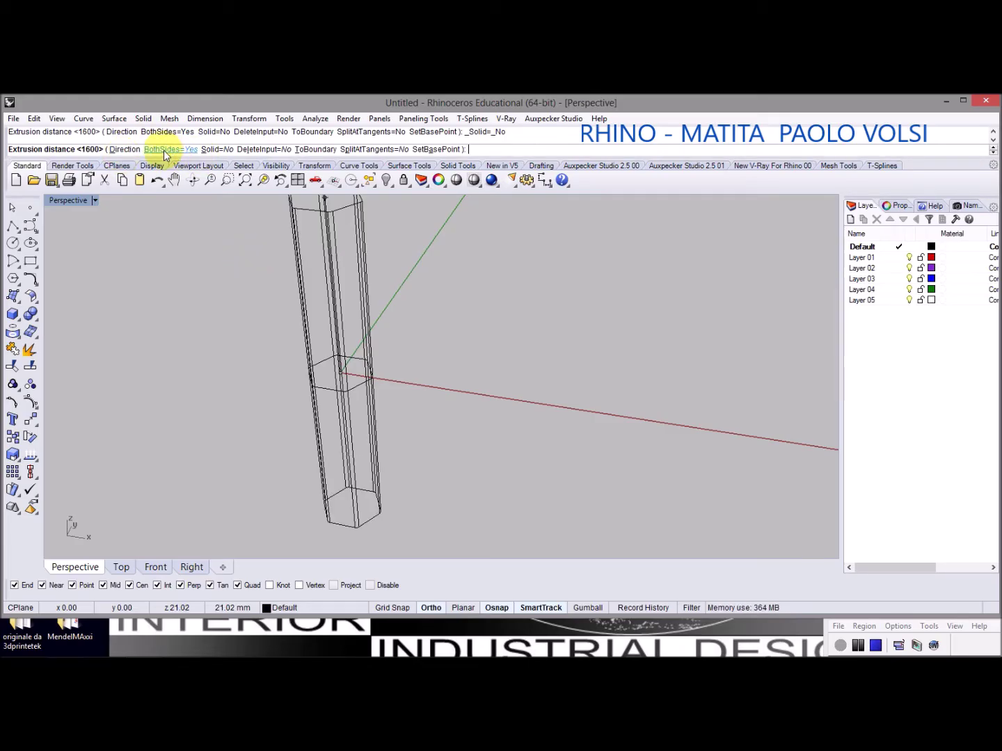
click(164, 150)
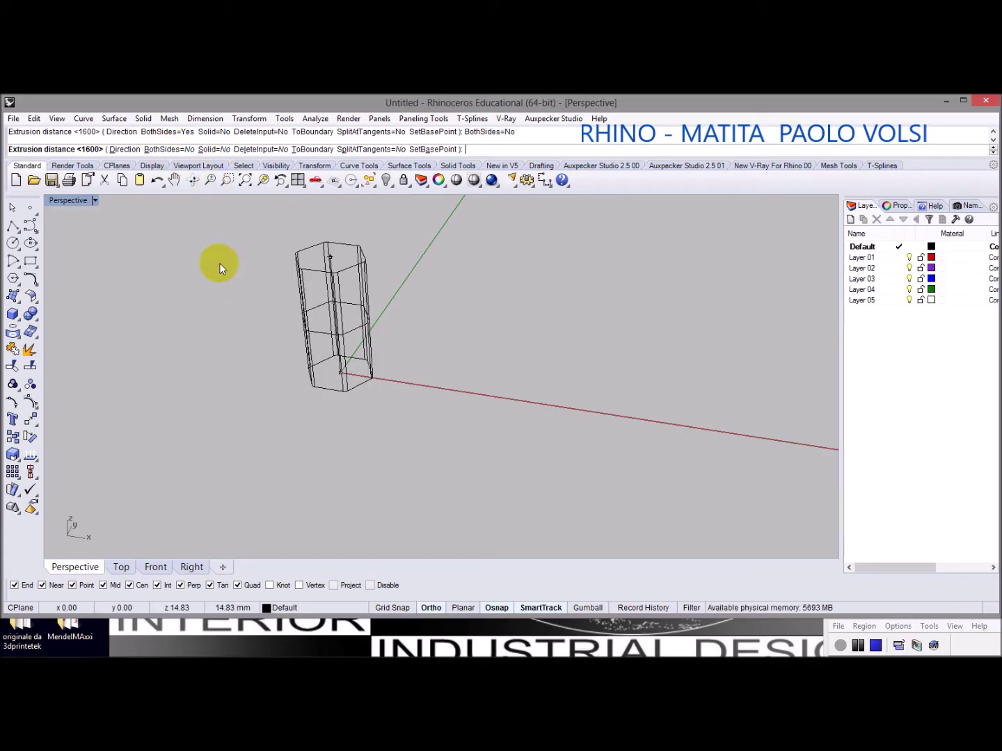
right_drag(224, 297, 236, 422)
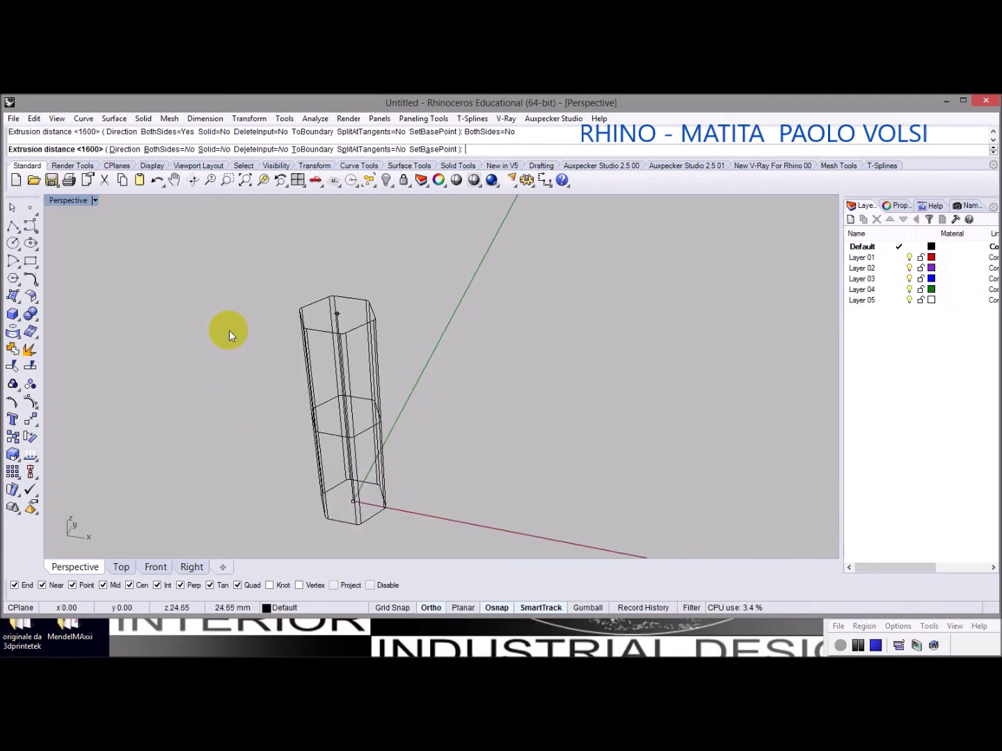
right_drag(230, 301, 202, 279)
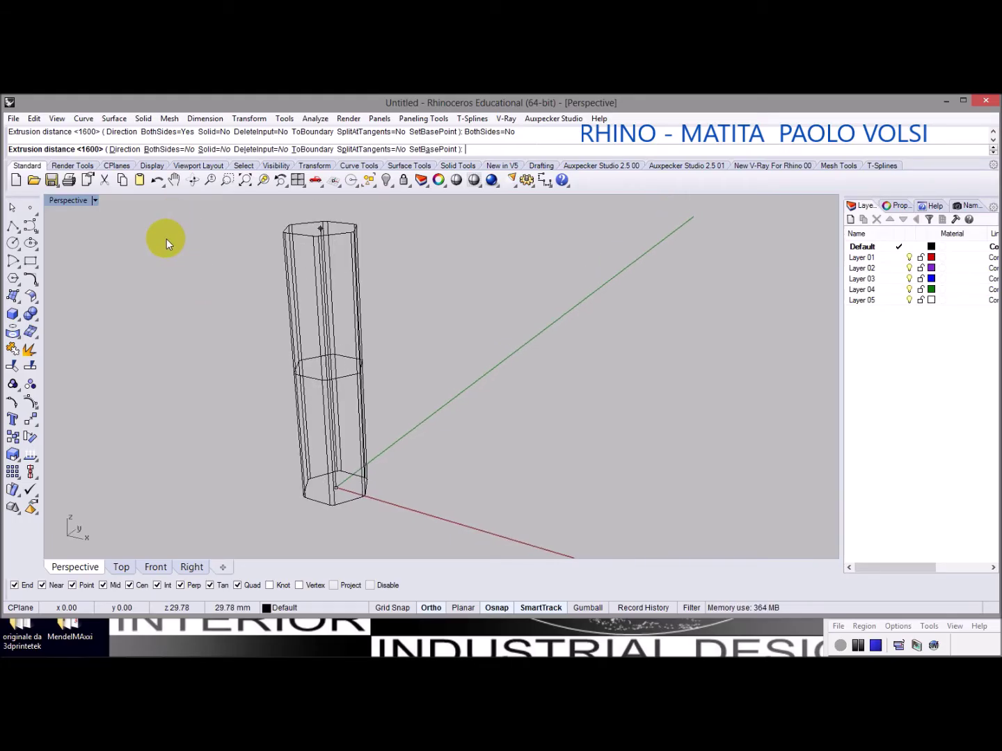
text(25)
text(0)
key(Return)
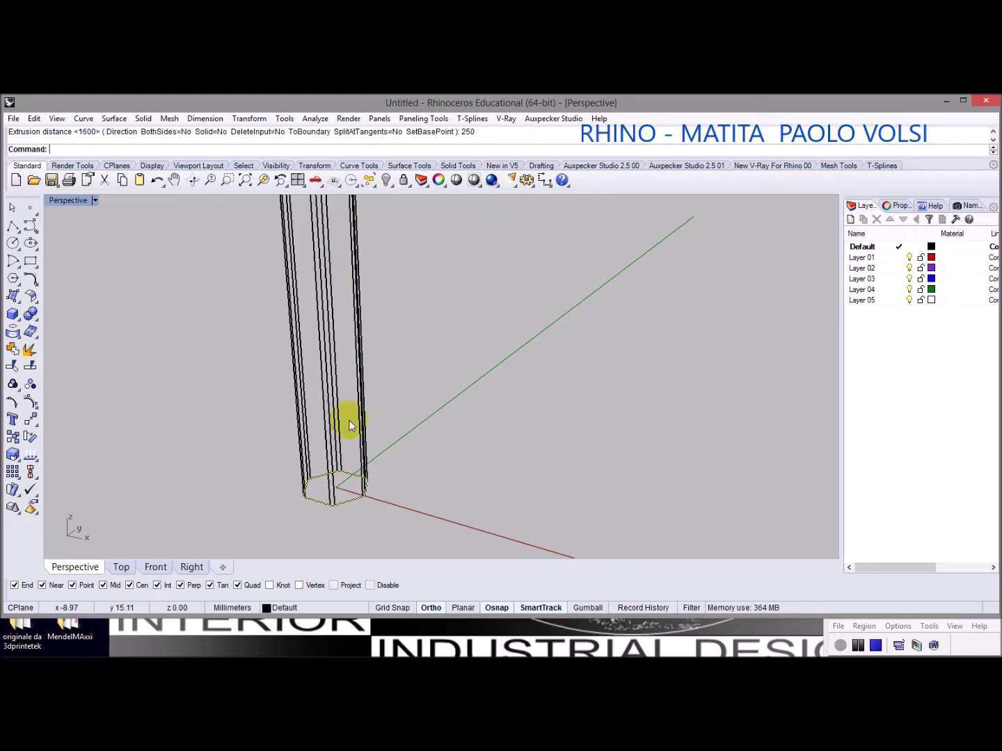
Switch the Perspective viewport to Ghosted display mode
click(84, 199)
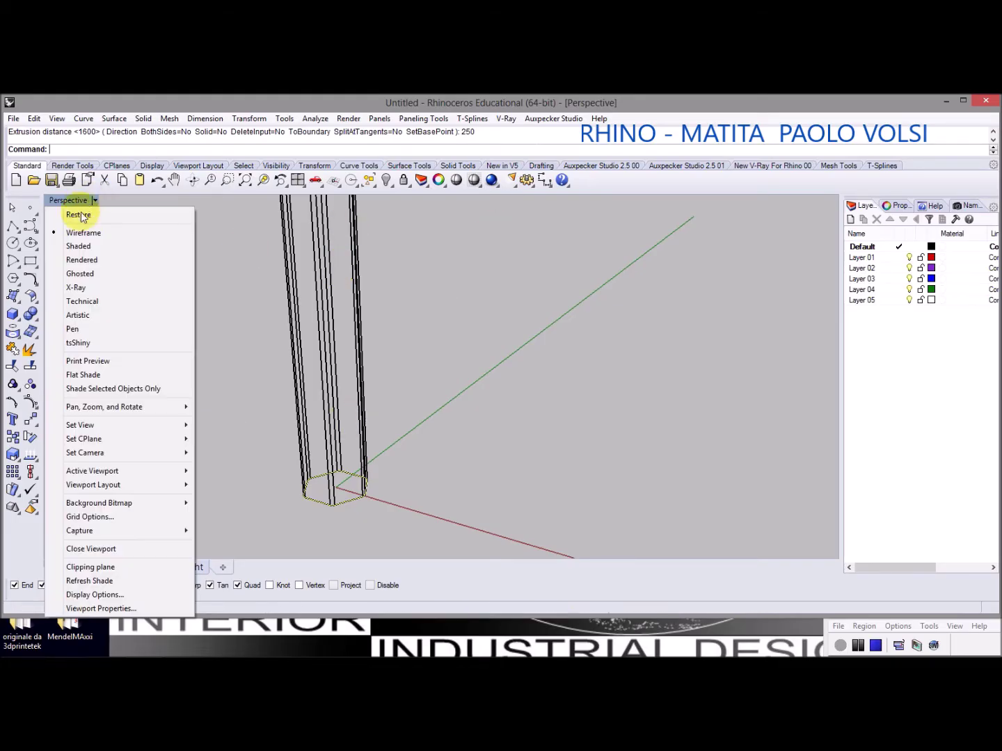
click(71, 274)
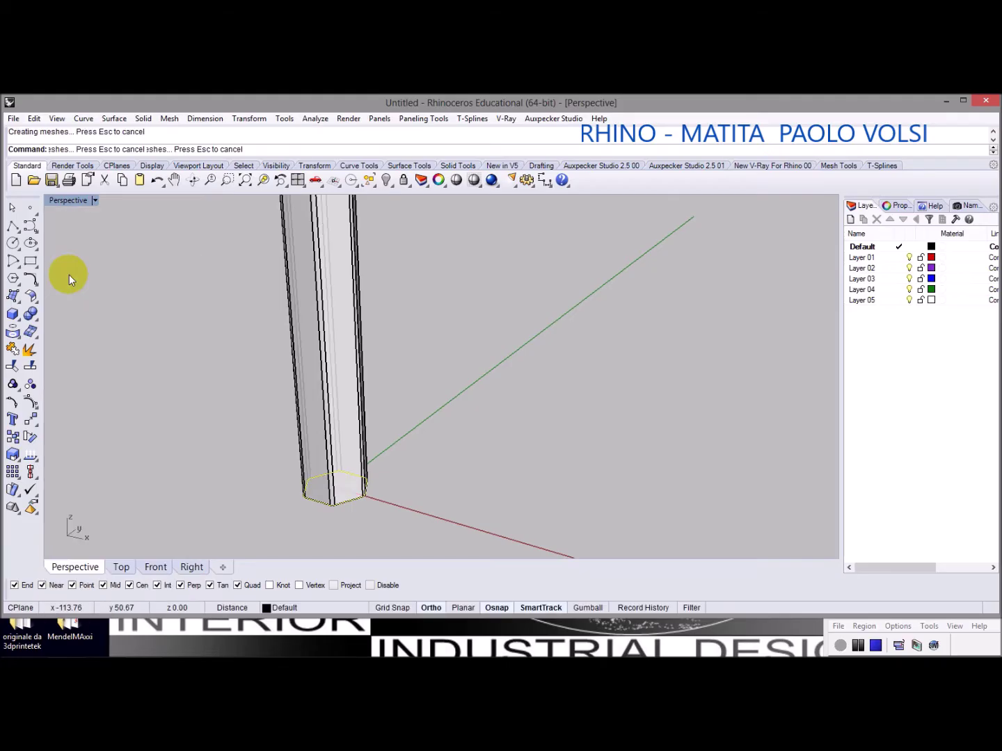
Select the hexagonal extrusion and examine its object type and detailed object description, checking the geometry entry
click(245, 182)
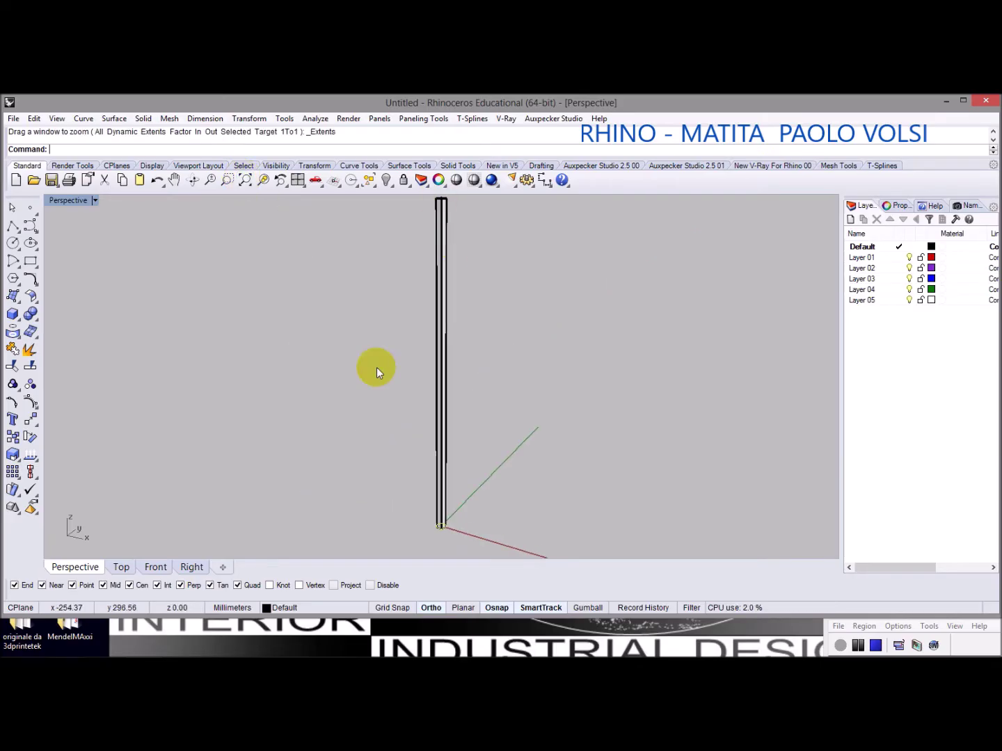
right_drag(514, 271, 456, 270)
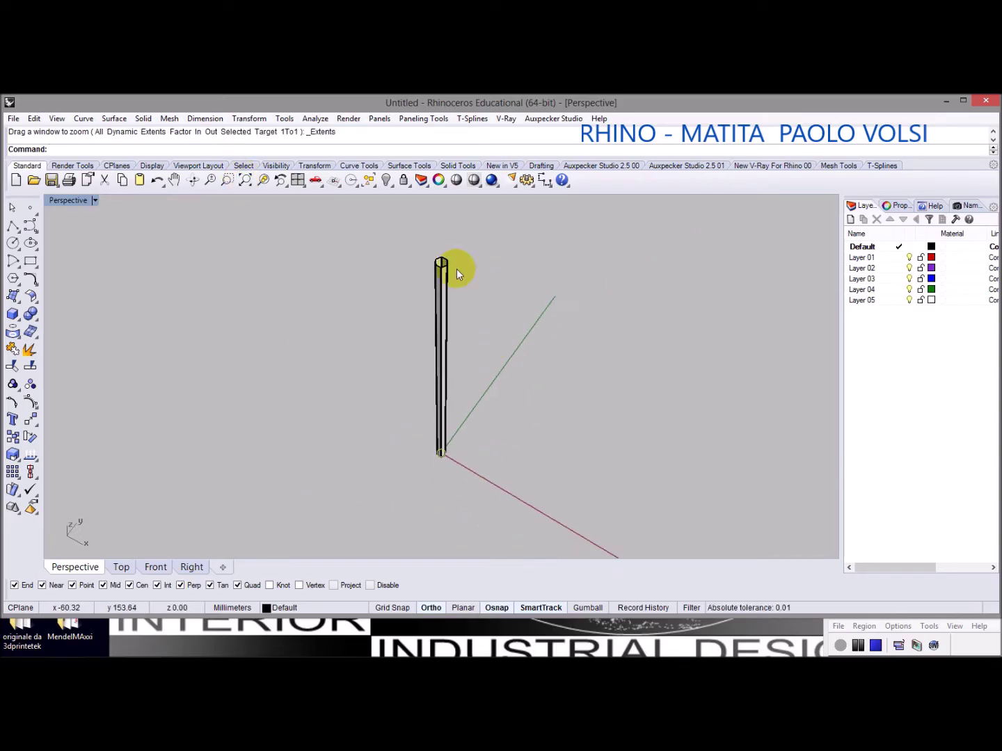
scroll(445, 264, up, 3)
scroll(459, 276, up, 2)
scroll(438, 238, down, 1)
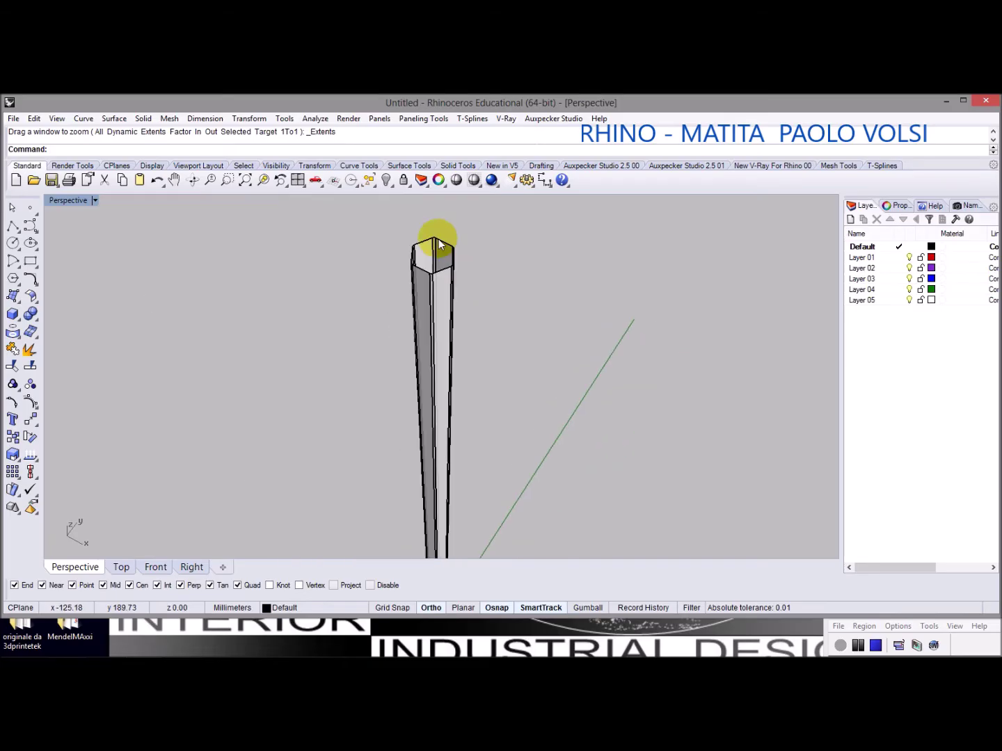
scroll(438, 239, up, 3)
click(440, 254)
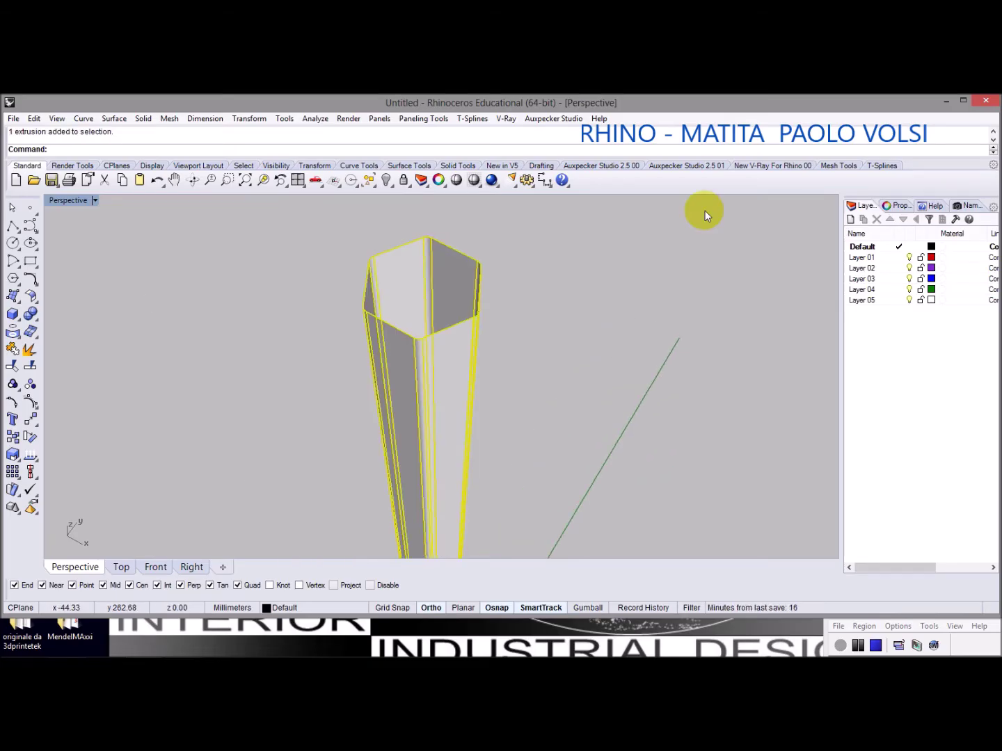
click(898, 206)
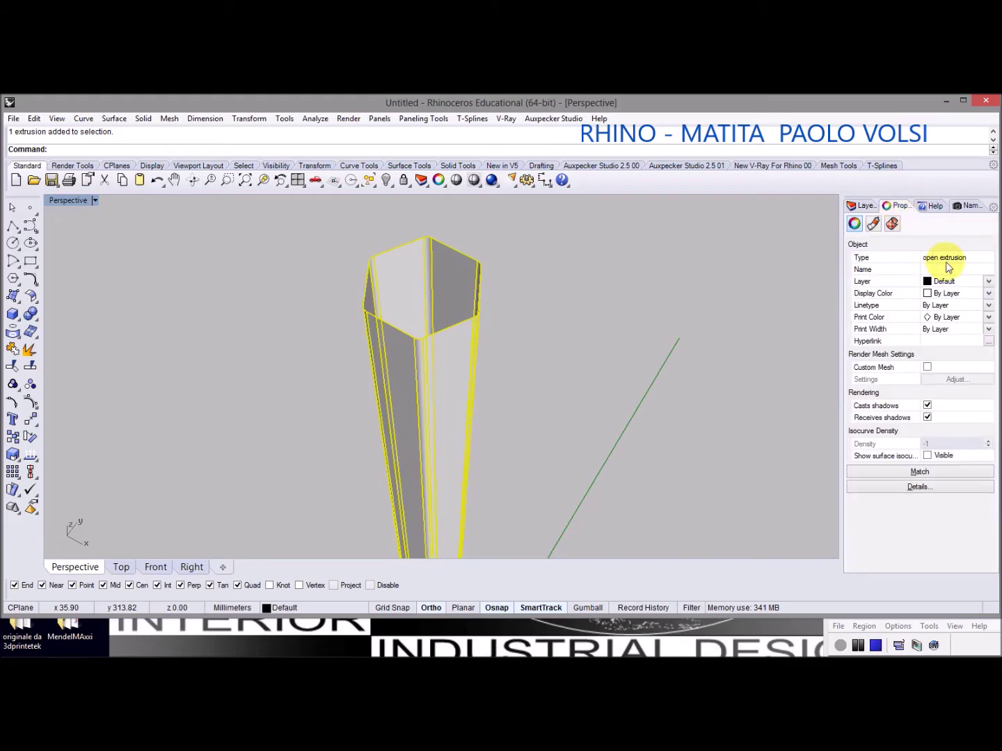
click(919, 487)
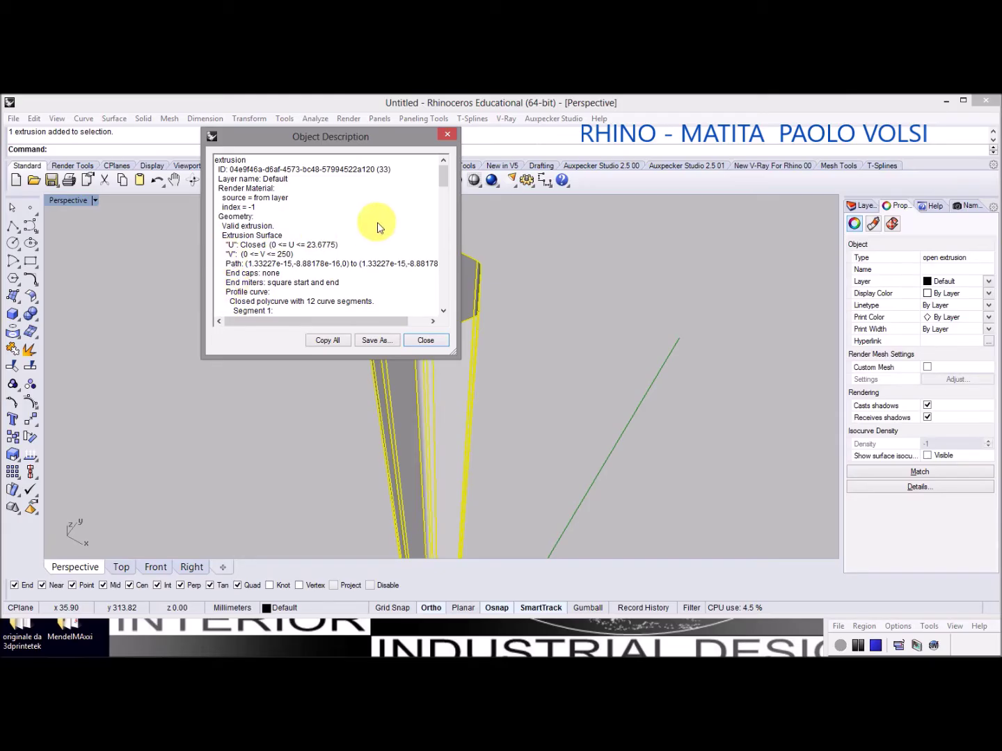
drag(220, 236, 286, 240)
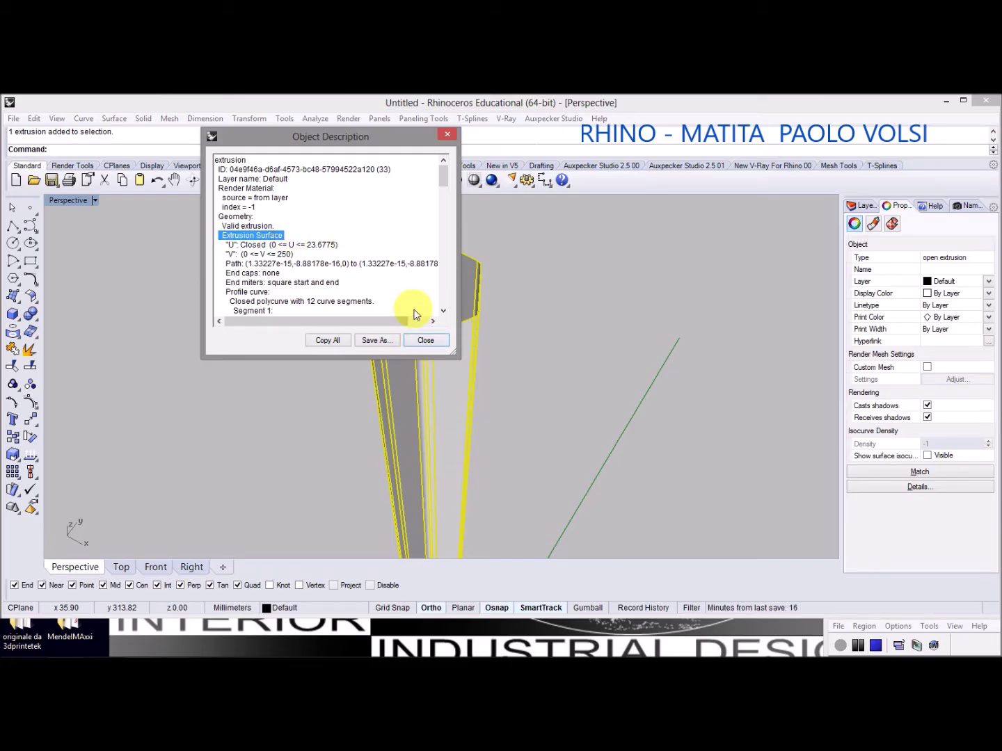
click(427, 341)
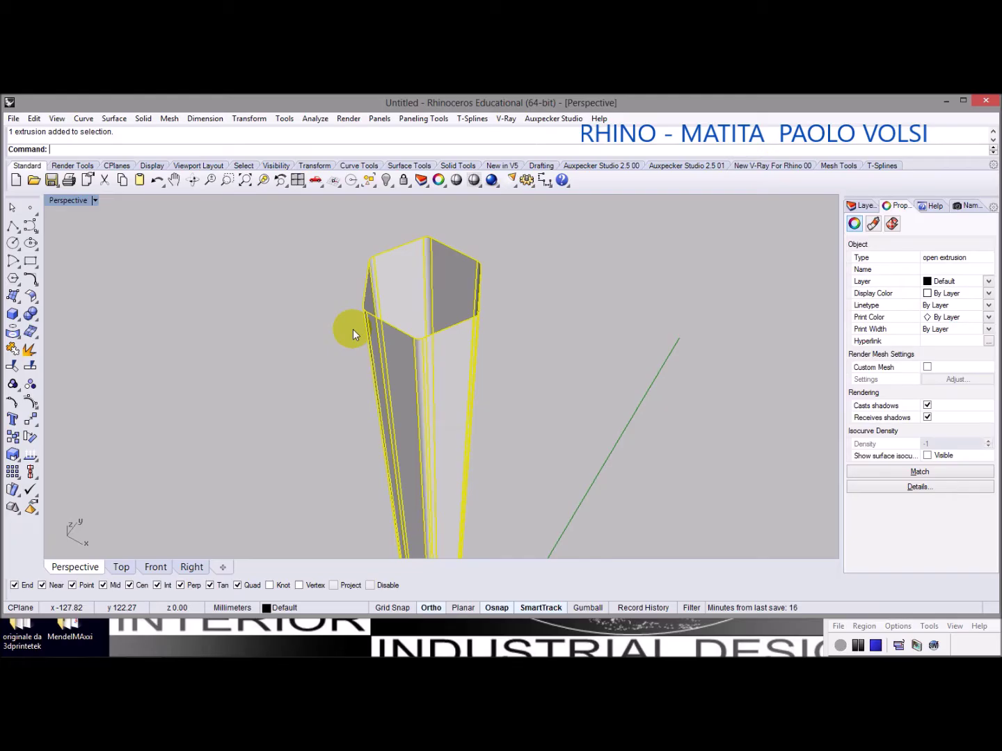
Copy the selected hexagonal extrusion in place with the Copy command's InPlace option, and clear the selection
click(115, 119)
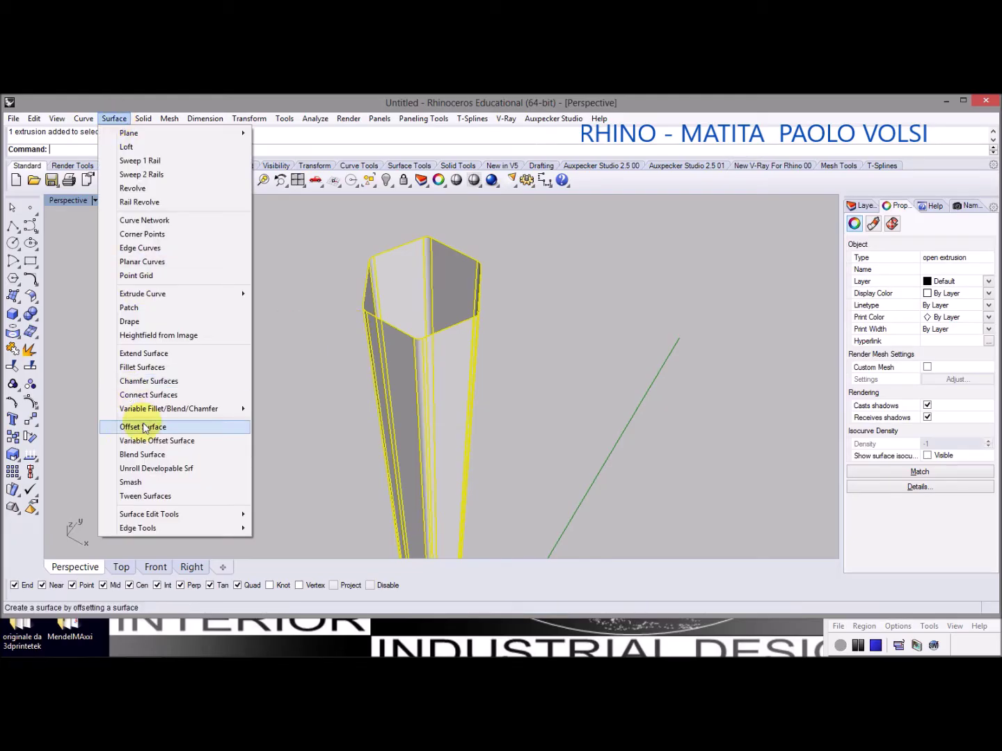
mouse_move(282, 119)
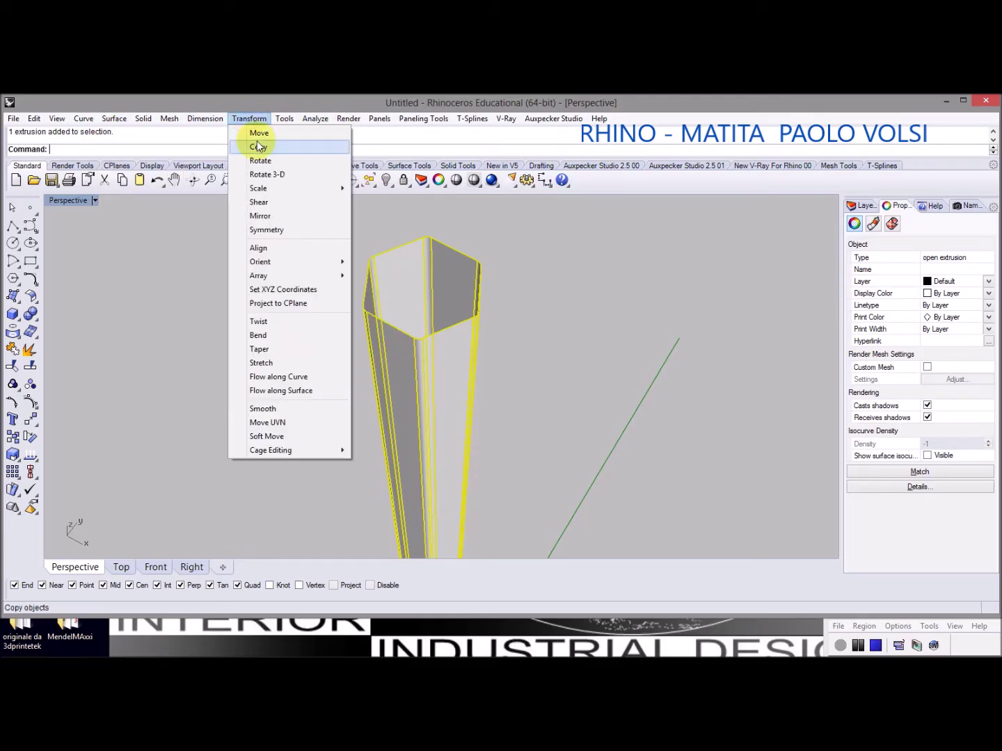
click(259, 148)
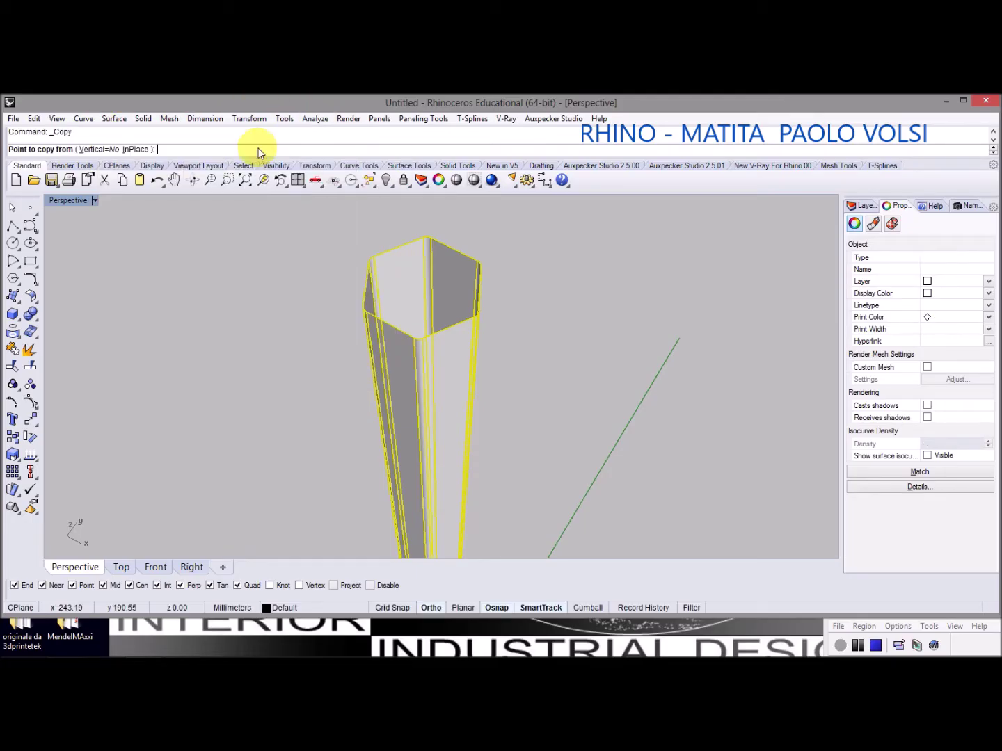
click(136, 149)
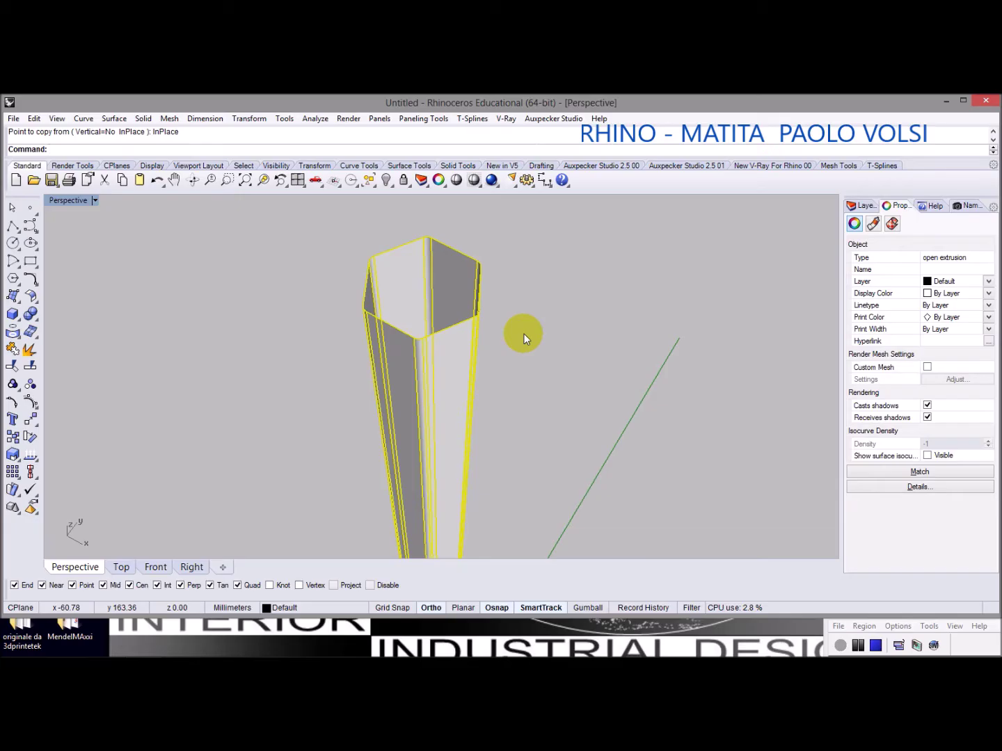
click(542, 316)
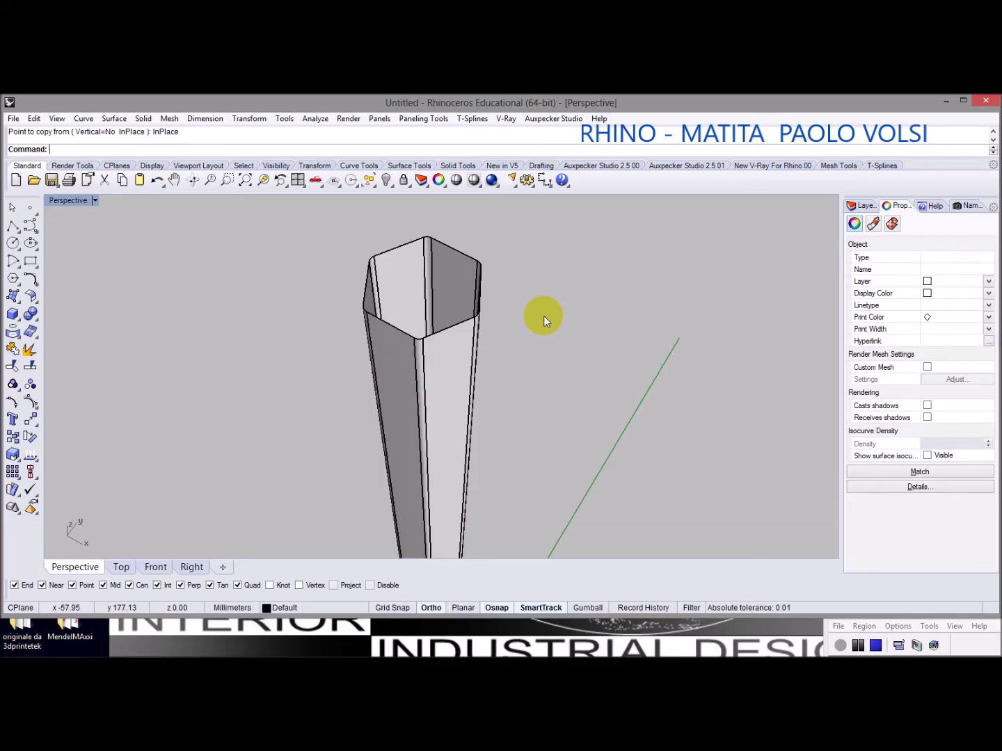
Offset one of the two coincident hexagonal extrusions outward by 0.05 mm with Solid set to Yes, and check the resulting shell
click(472, 321)
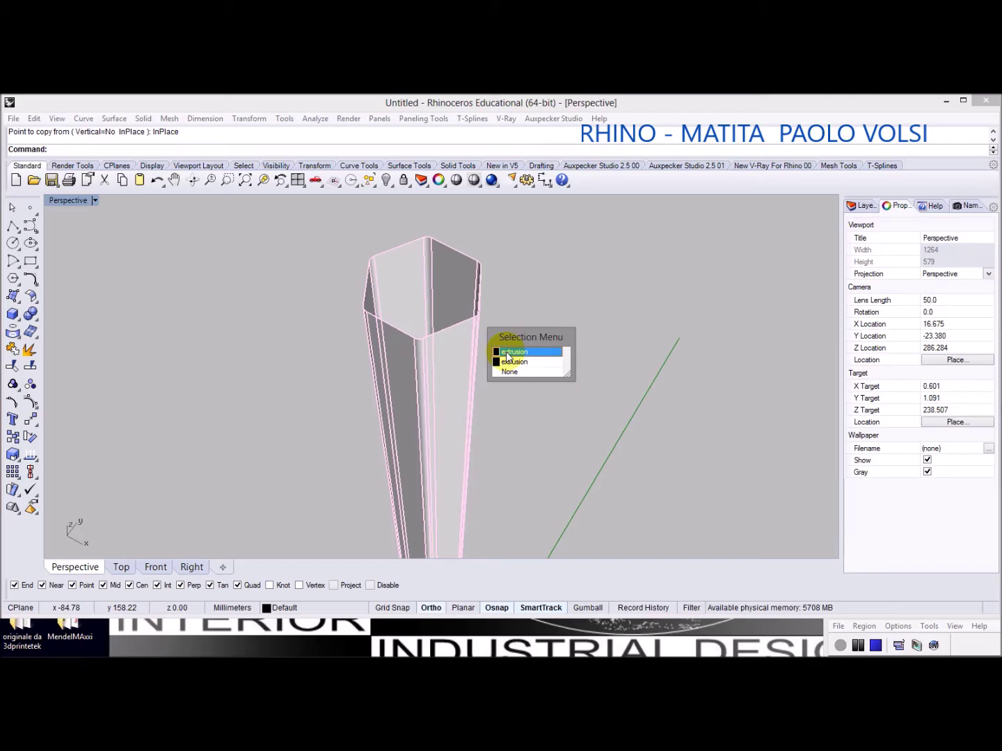
click(511, 352)
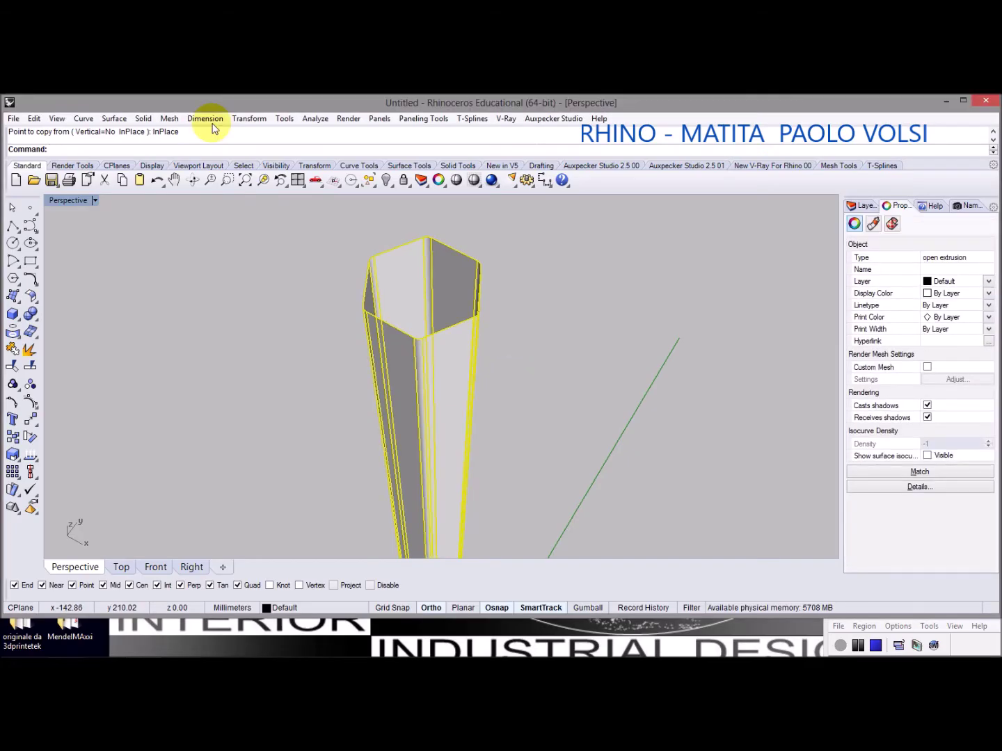
click(113, 119)
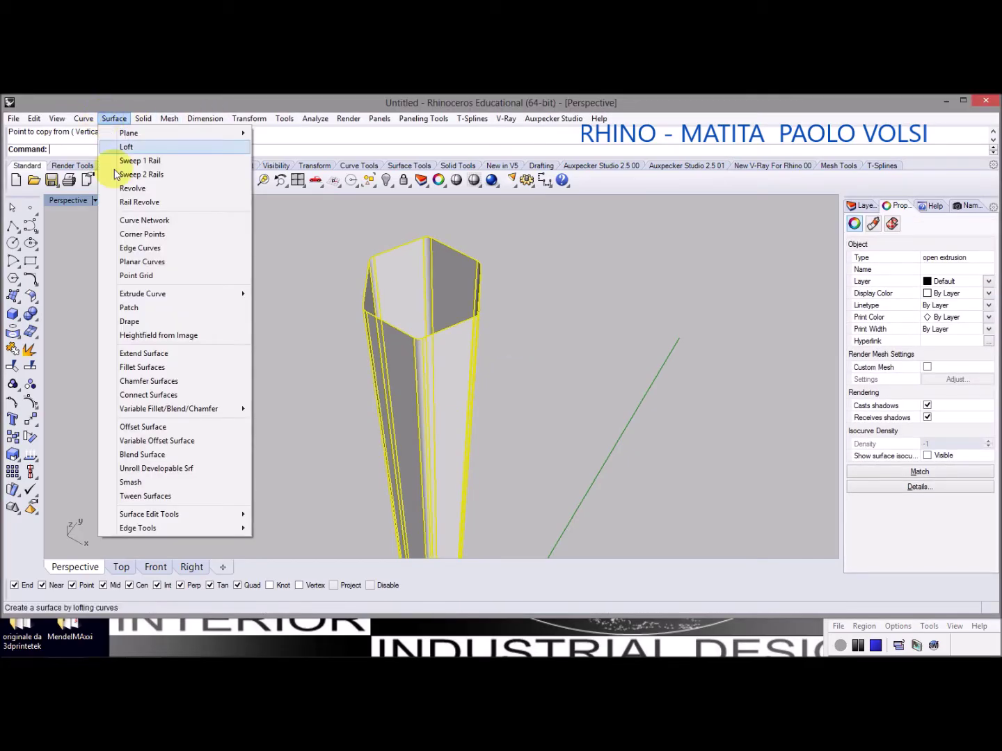
click(135, 427)
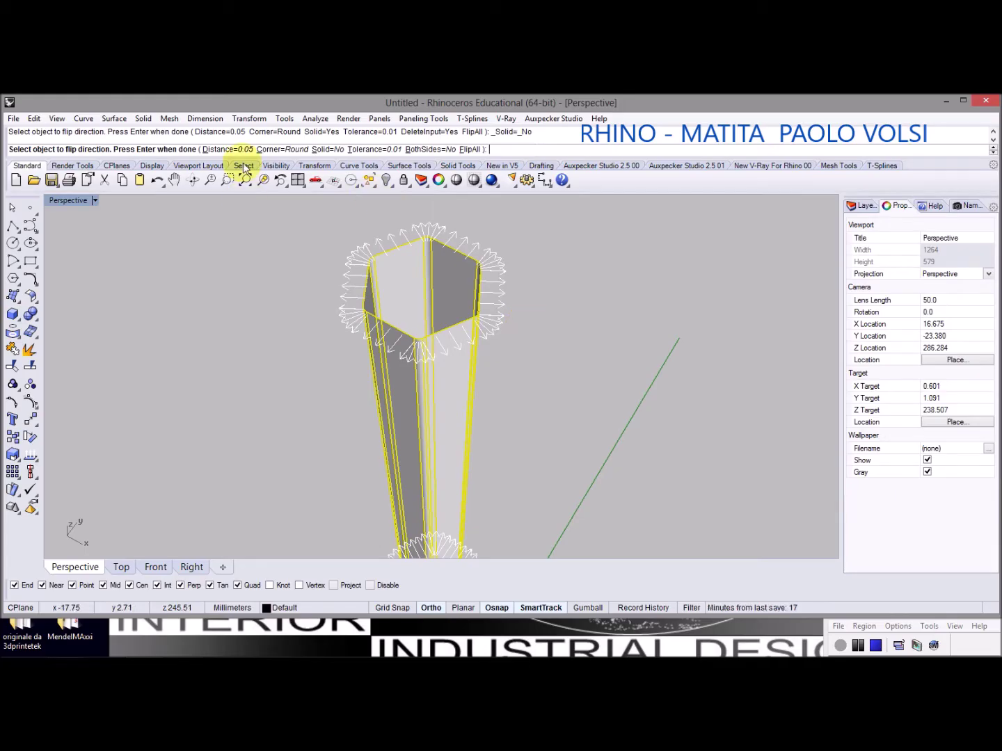
click(327, 149)
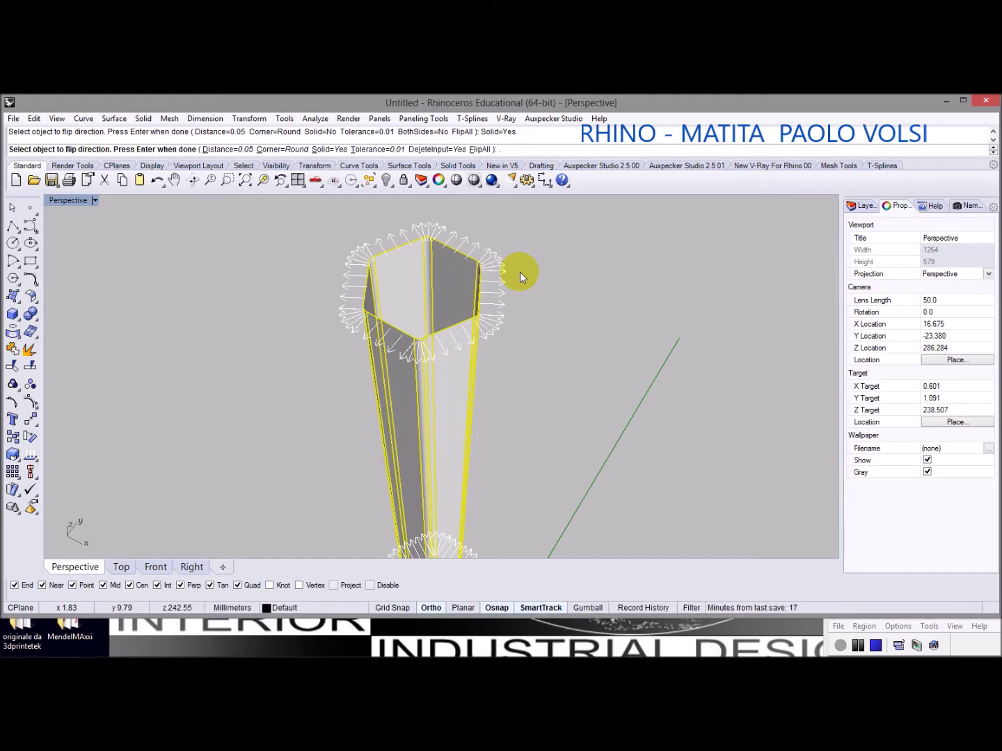
text(.05)
key(Return)
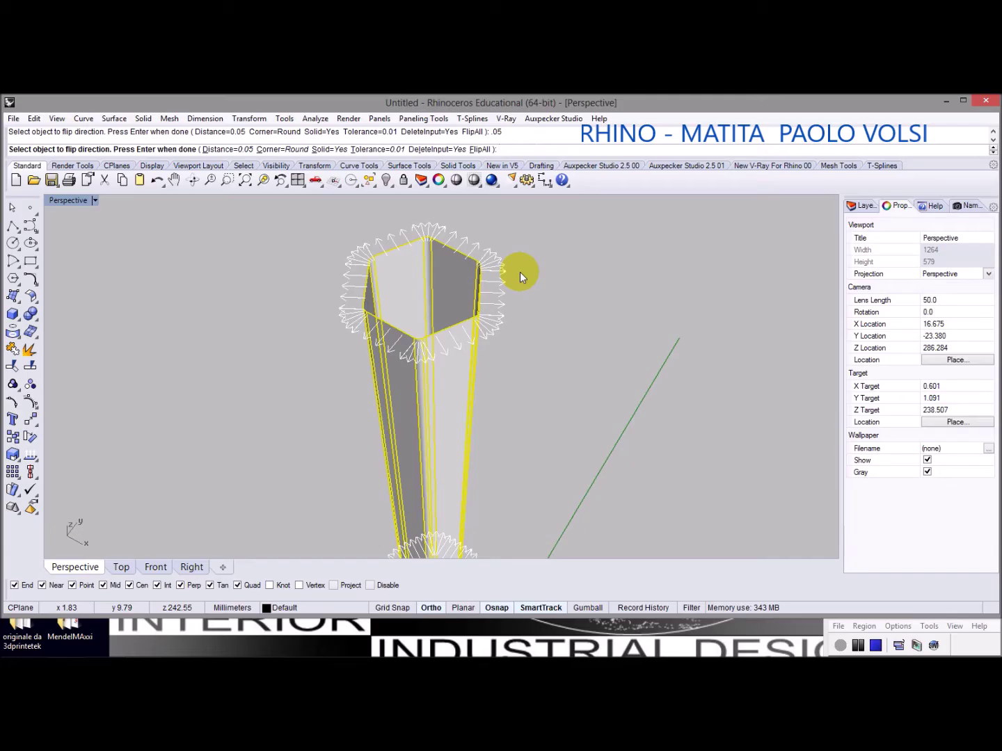
scroll(485, 264, up, 5)
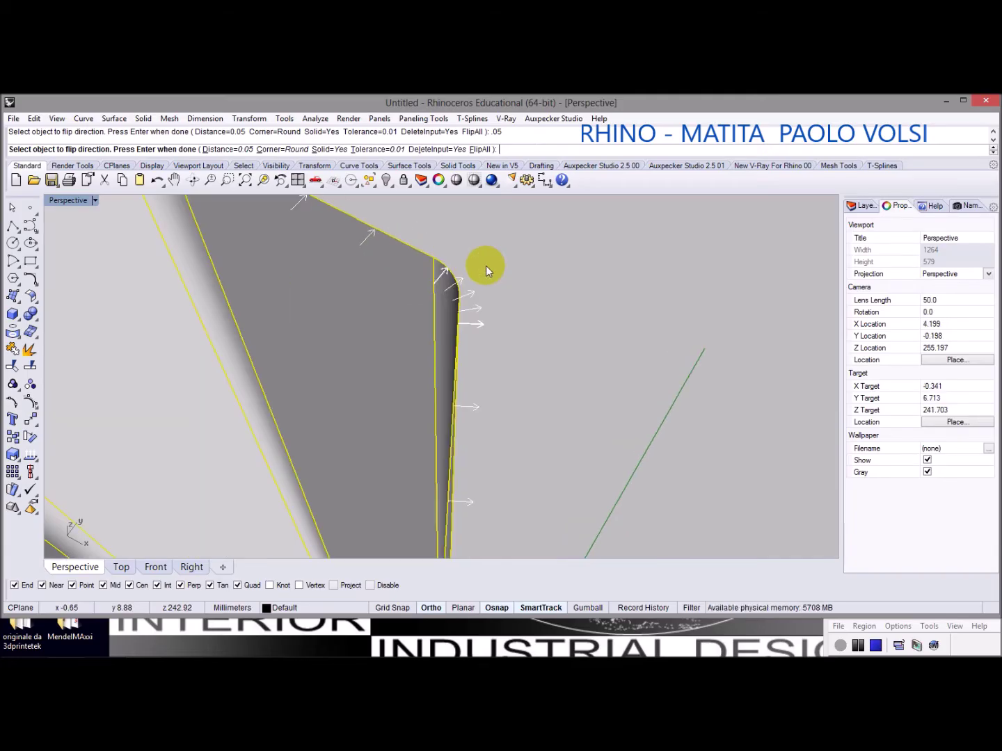
key(Return)
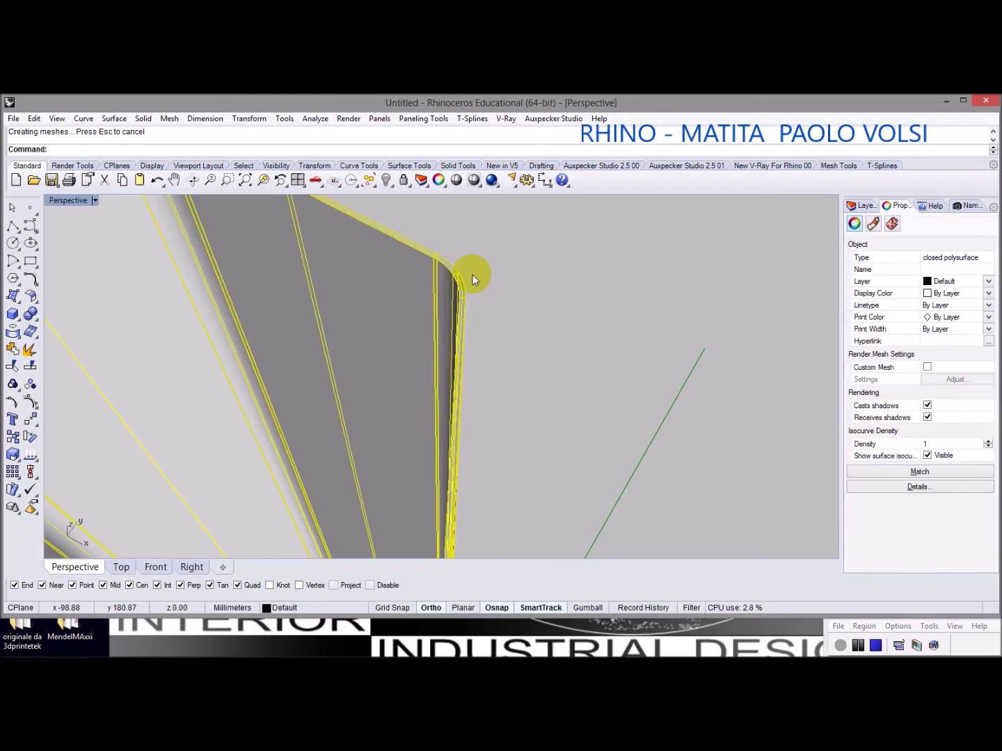
scroll(470, 276, up, 3)
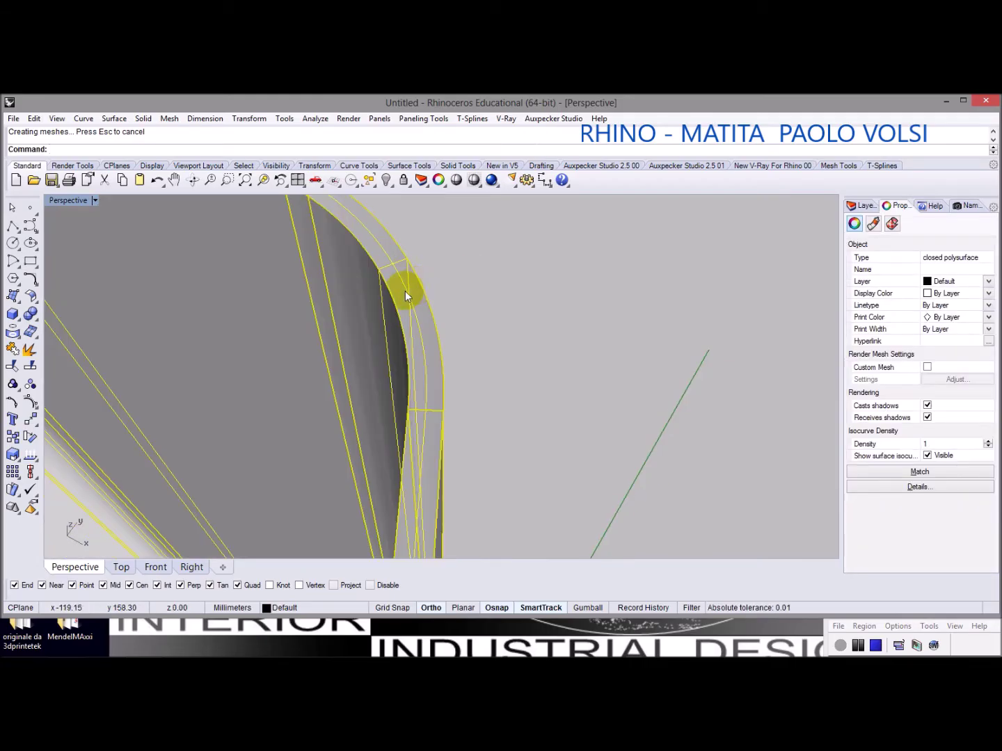
scroll(397, 273, down, 3)
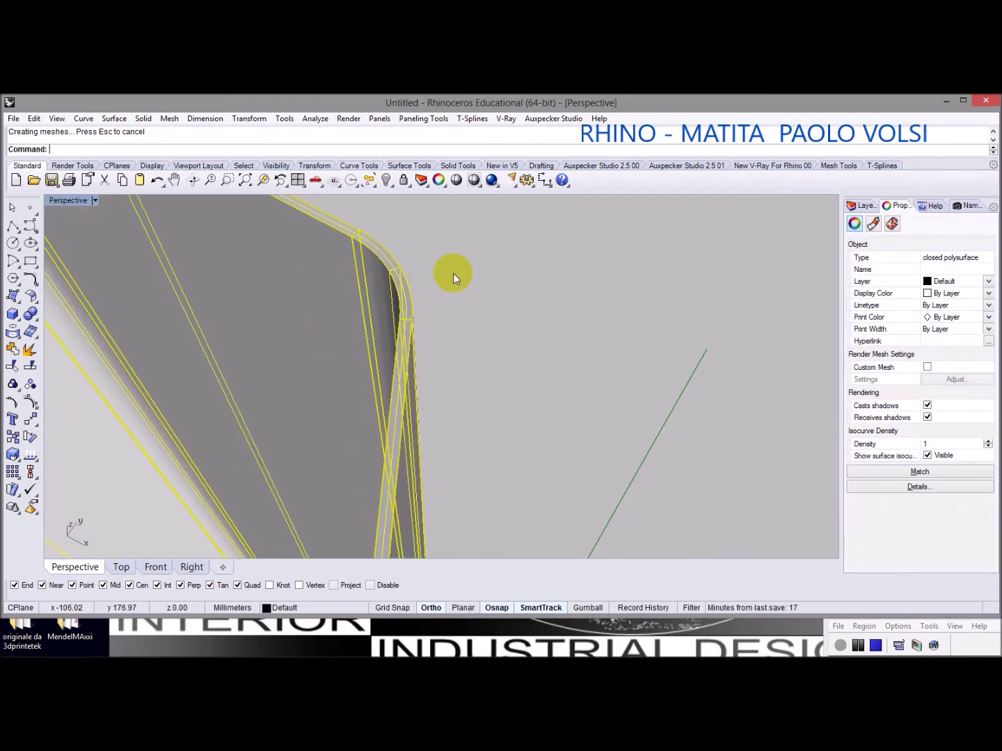
click(454, 272)
click(411, 294)
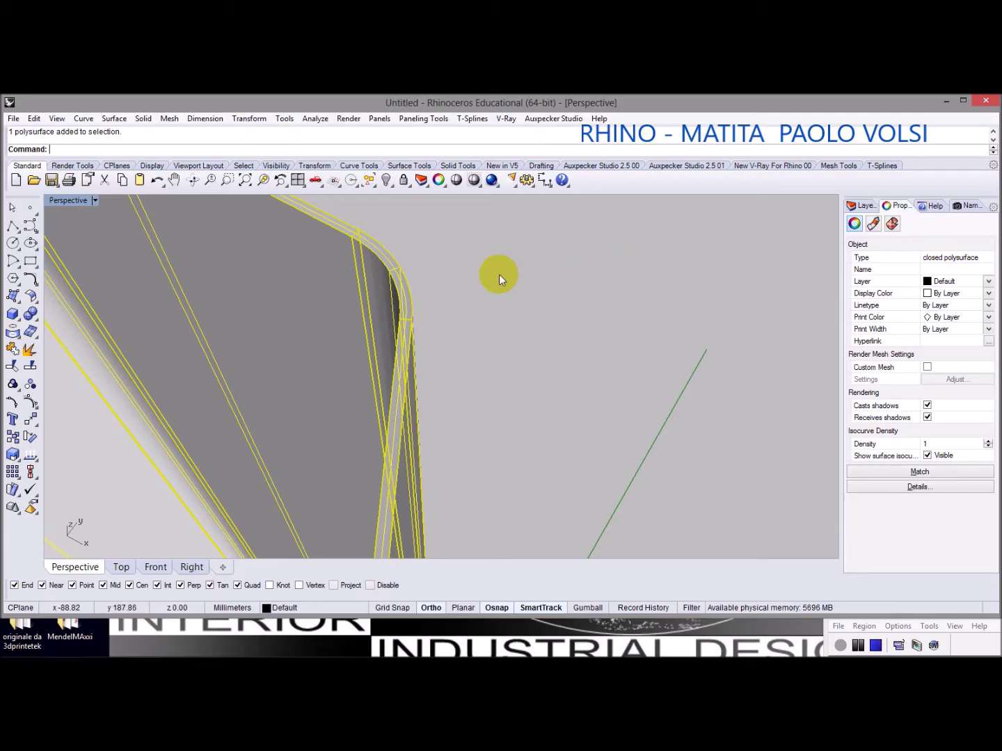
scroll(479, 279, down, 3)
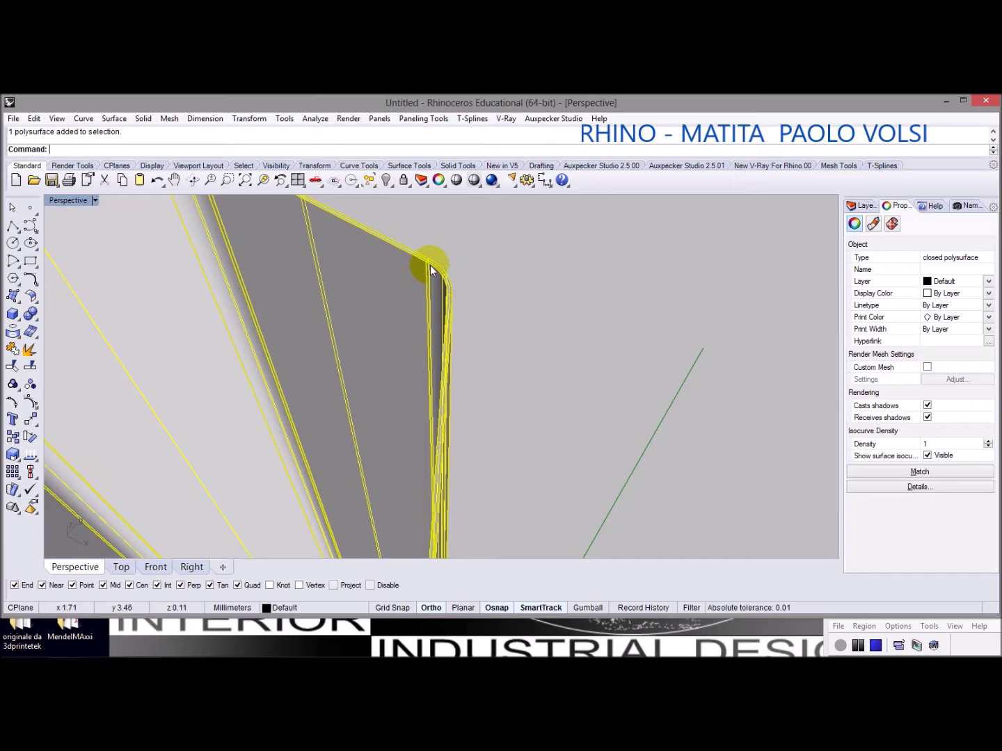
Close both open ends of the remaining inner hexagonal extrusion with Cap Planar Holes
click(448, 282)
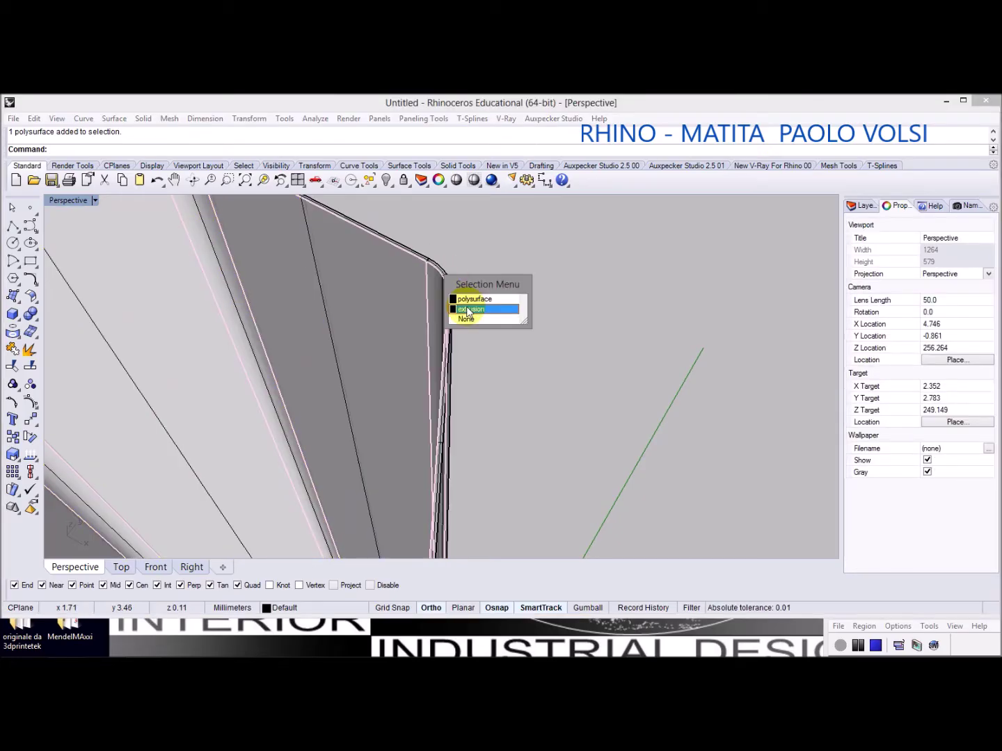
click(467, 309)
scroll(466, 306, down, 5)
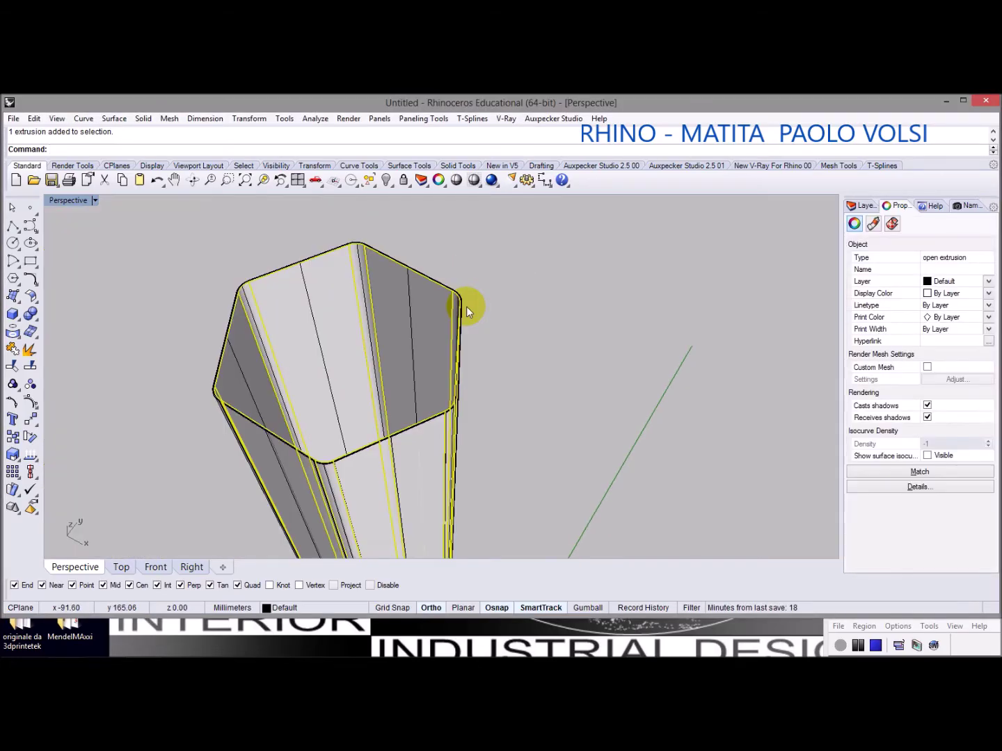
right_drag(352, 313, 426, 385)
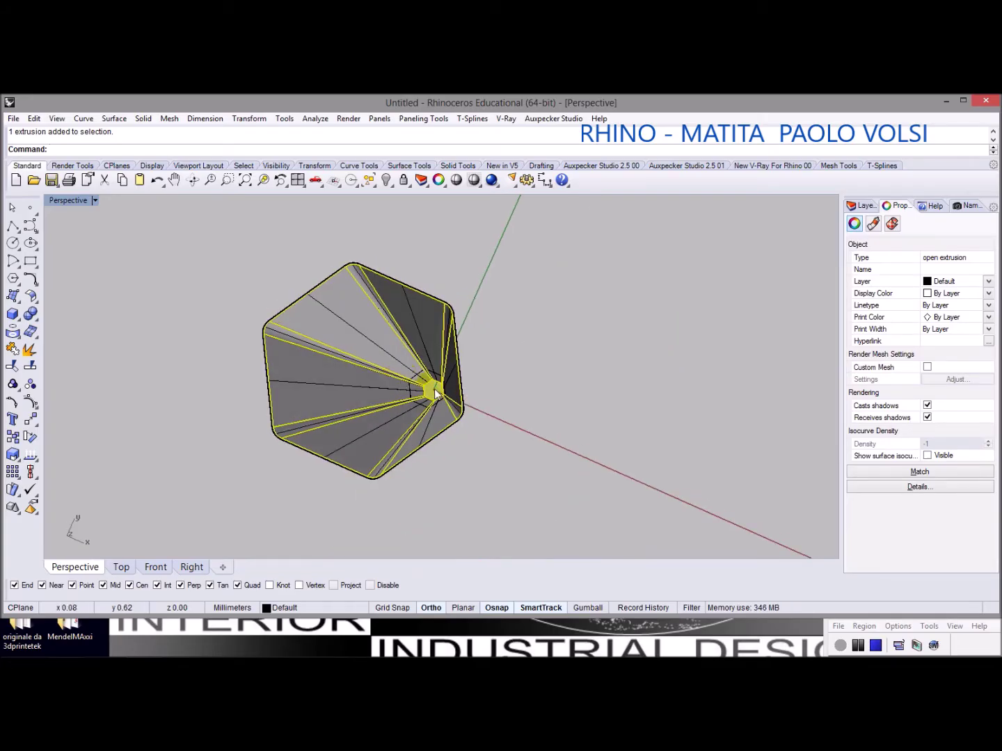
click(143, 119)
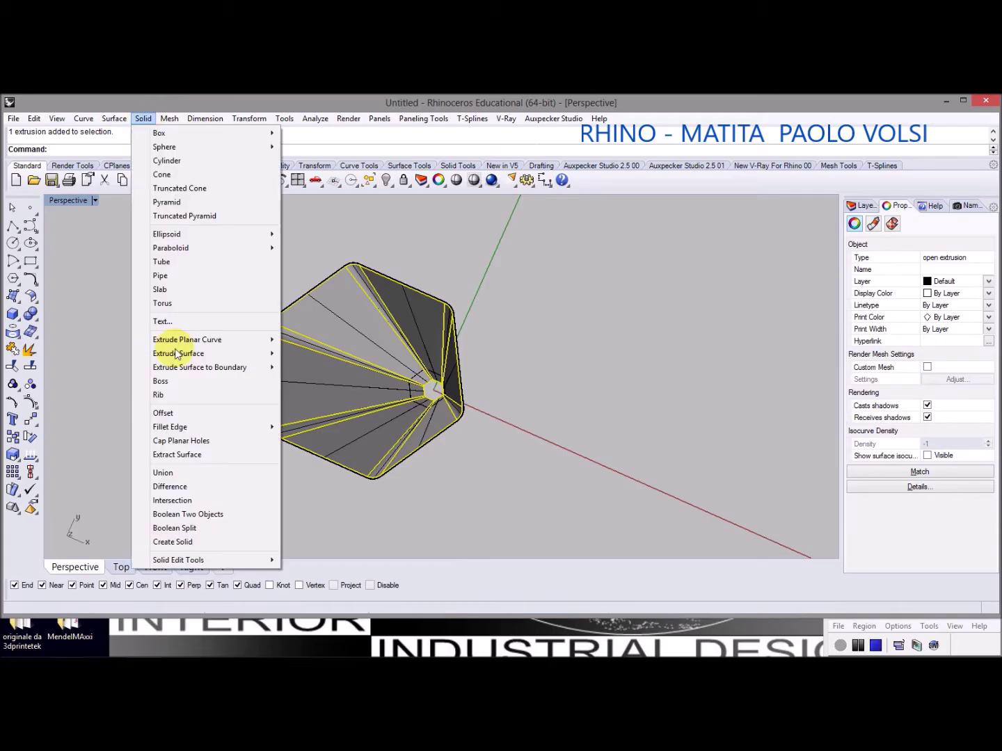
click(182, 448)
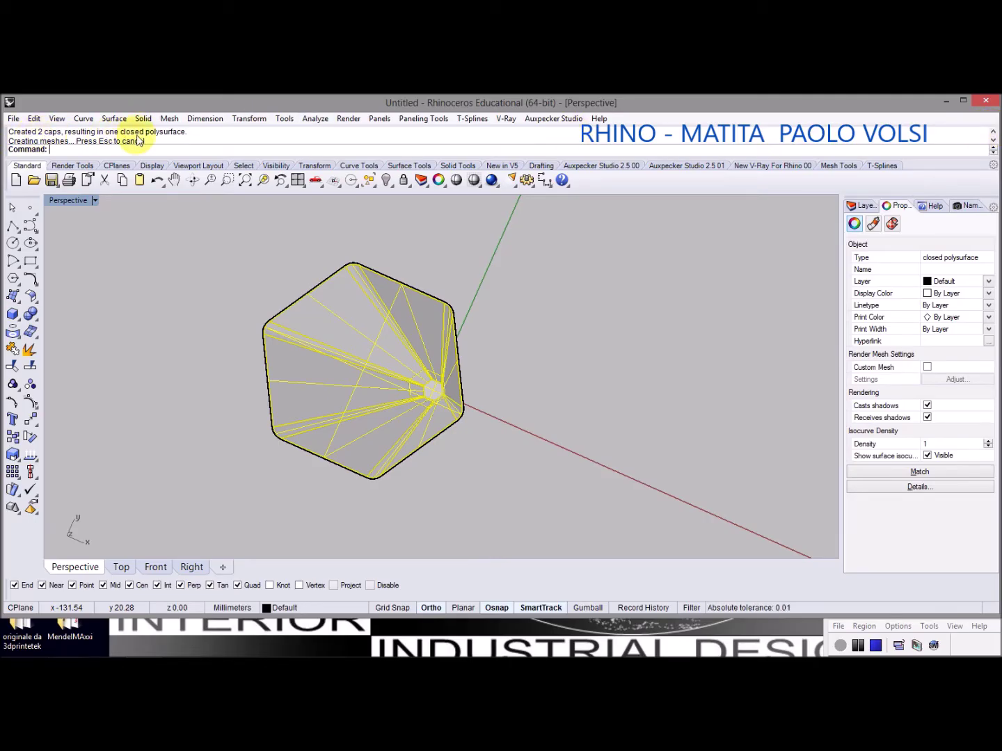
Select the outer shell and the capped inner body together and hide them, leaving the base hexagon curve
right_drag(543, 367, 542, 268)
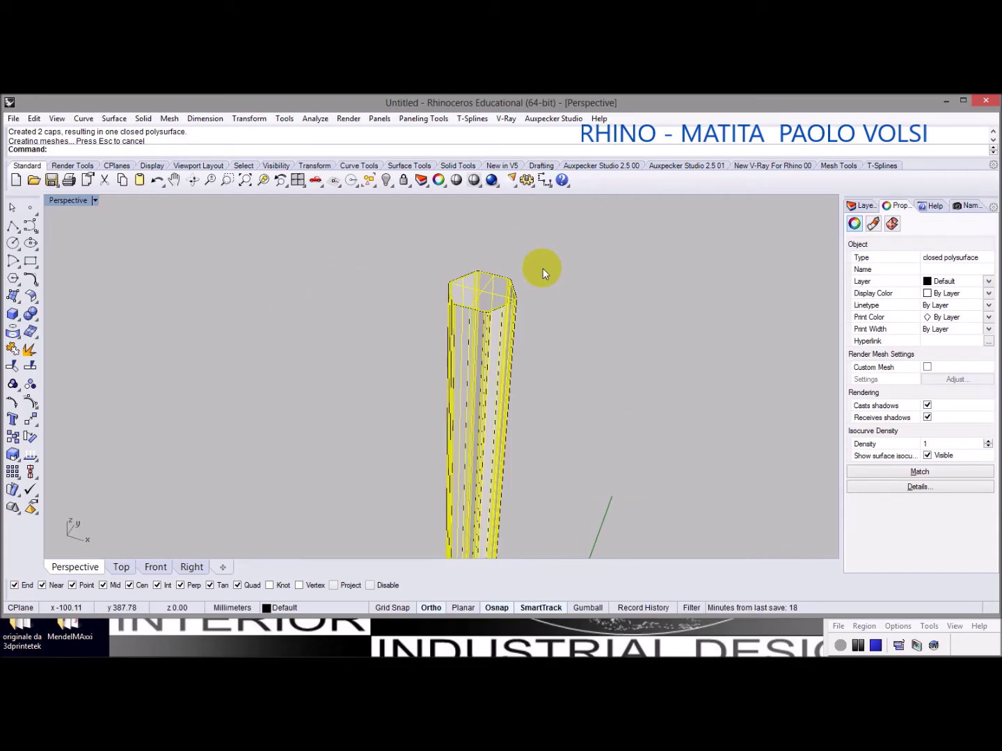
click(547, 325)
drag(593, 373, 402, 256)
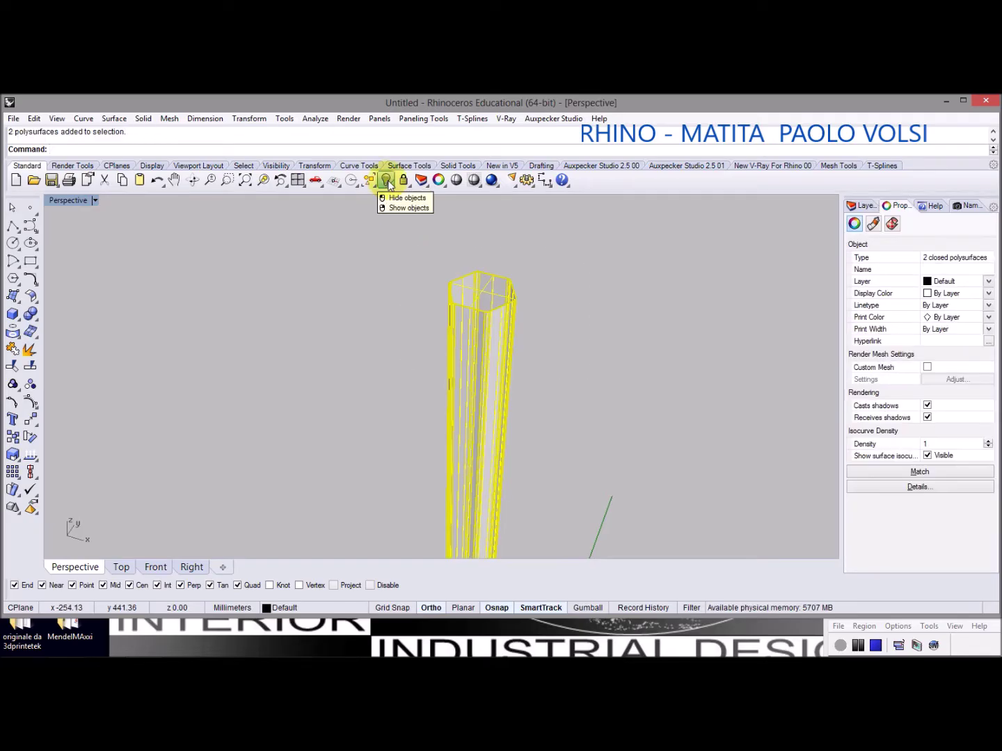
click(388, 183)
right_drag(382, 236, 330, 347)
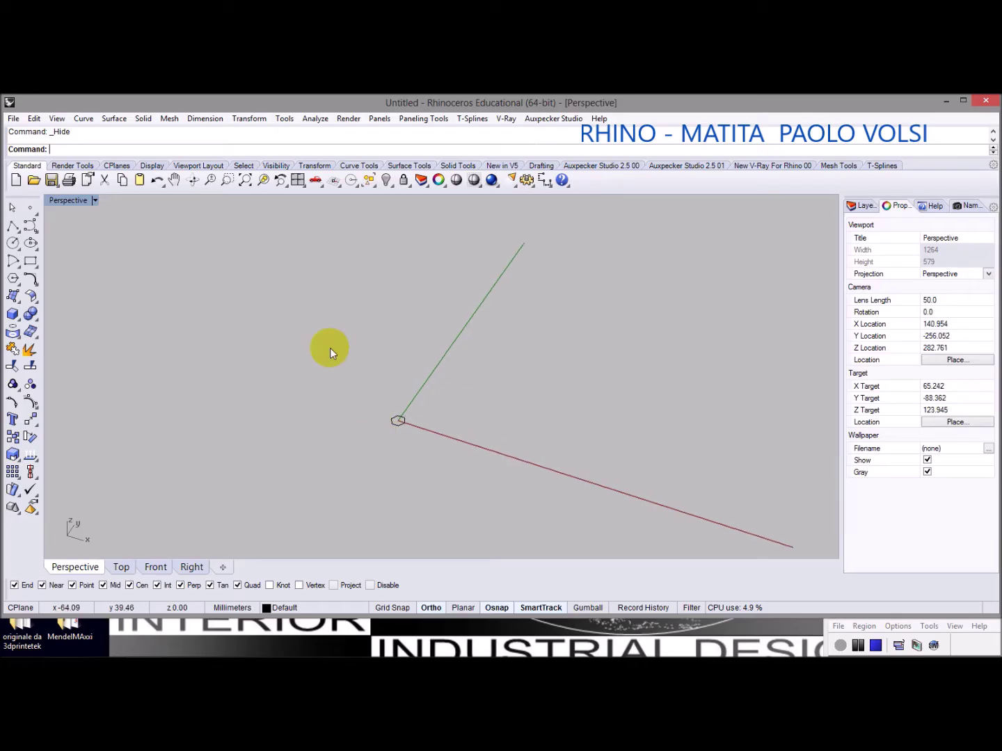
Draw a circle centred on the origin inside the filleted hexagon, entering 2.5/2 as its radius
click(244, 180)
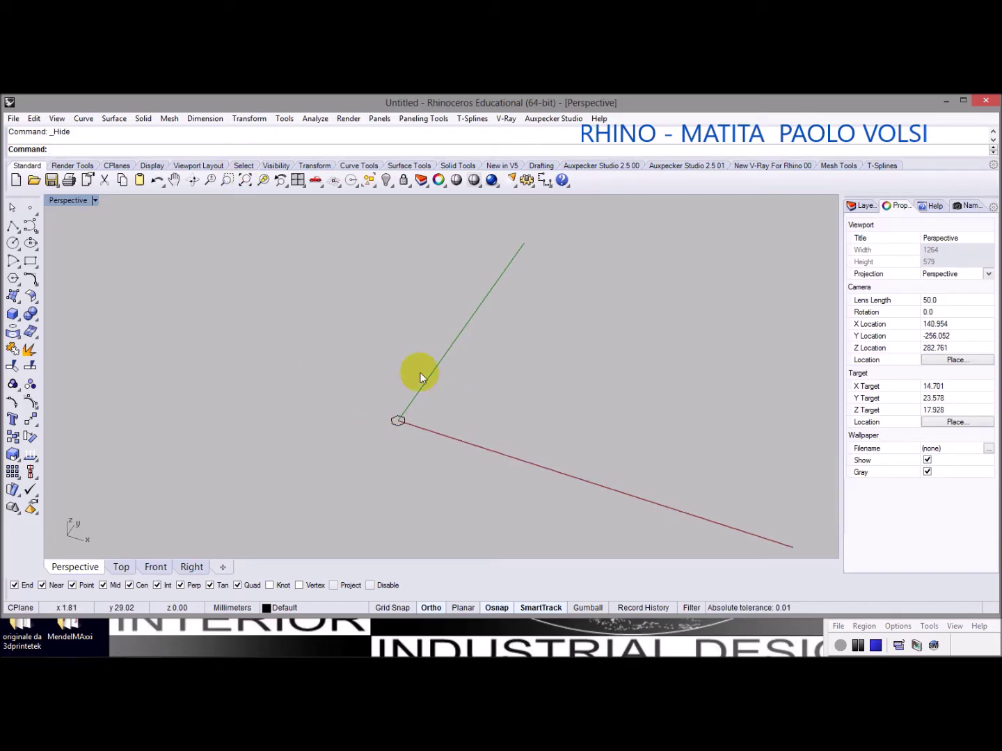
click(246, 179)
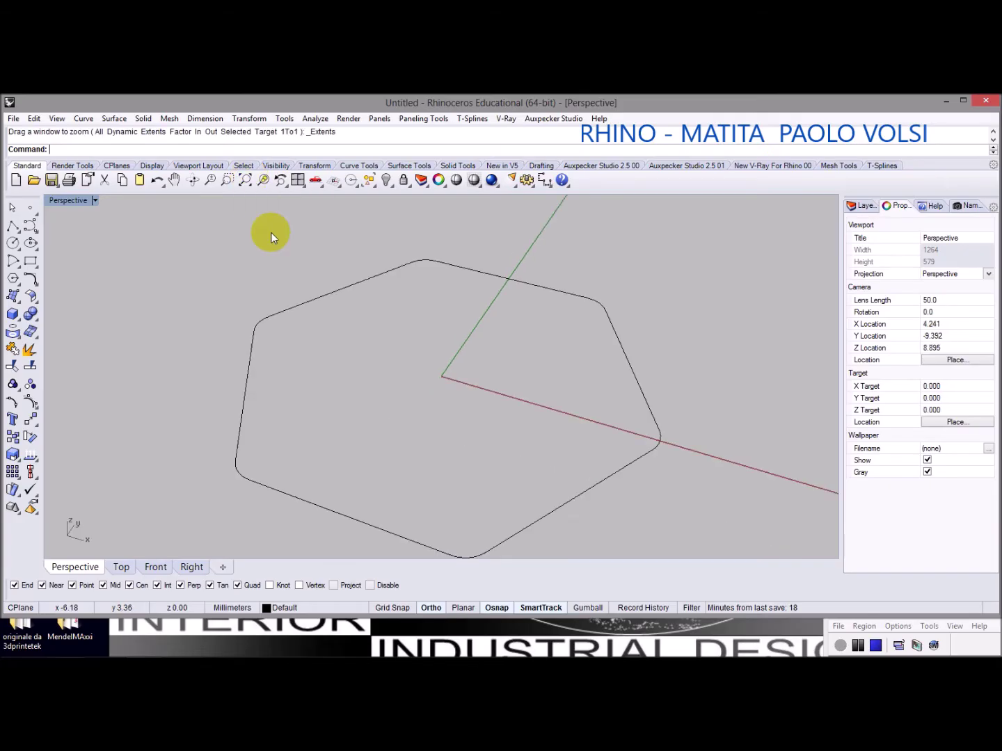
click(13, 243)
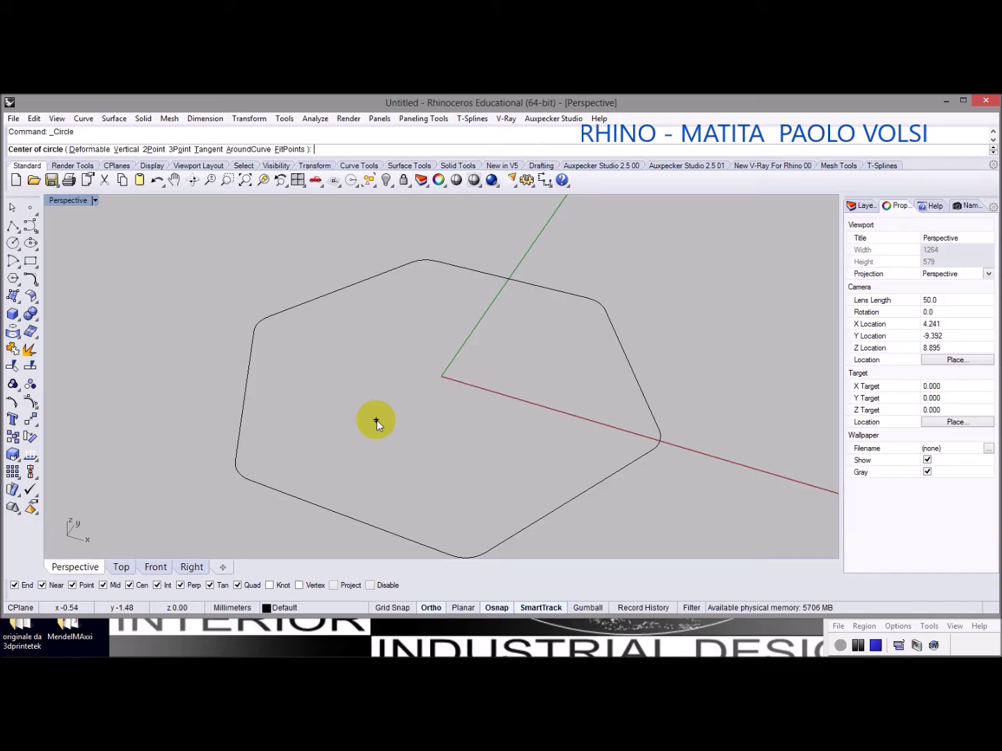
text(0)
key(Return)
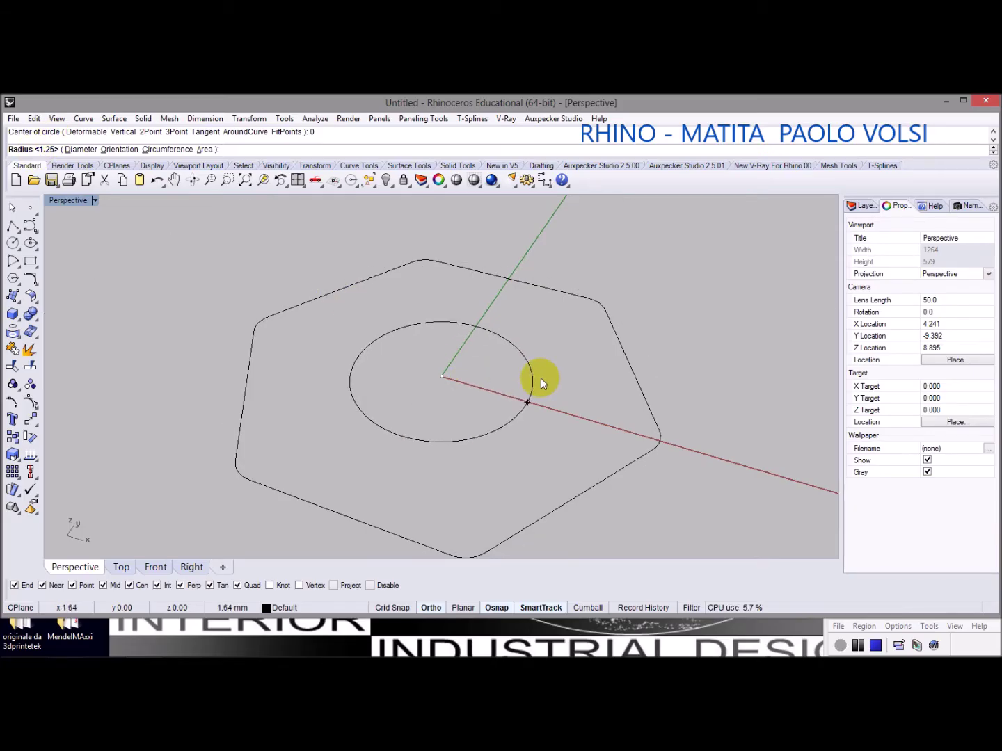
text(2.5/)
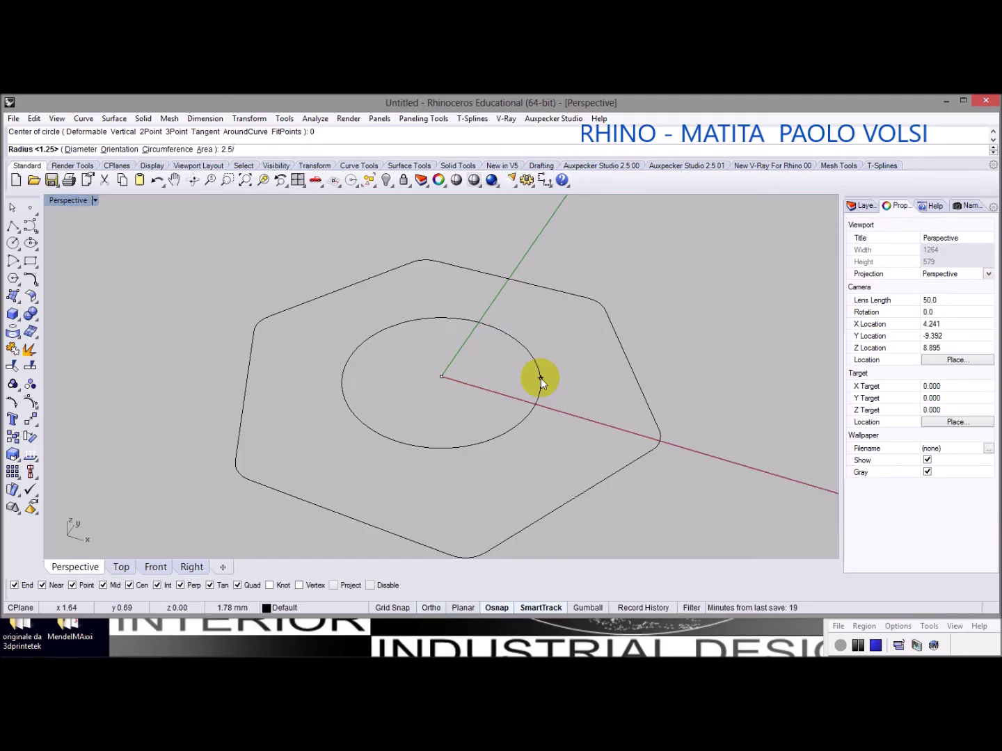
key(F8)
text(/2)
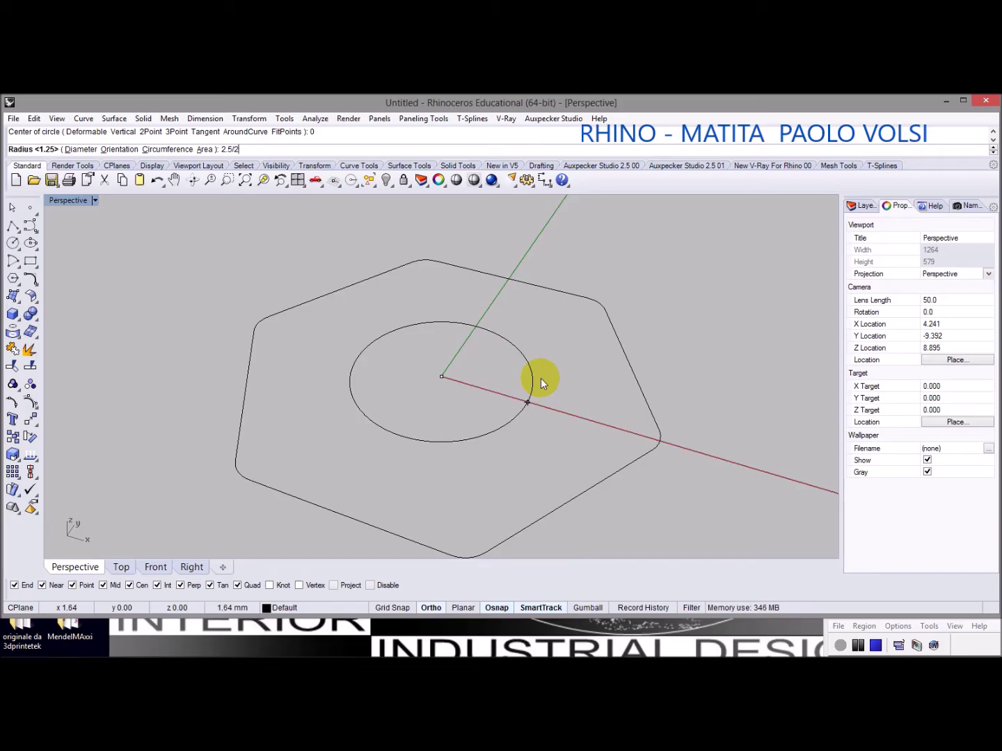
key(Return)
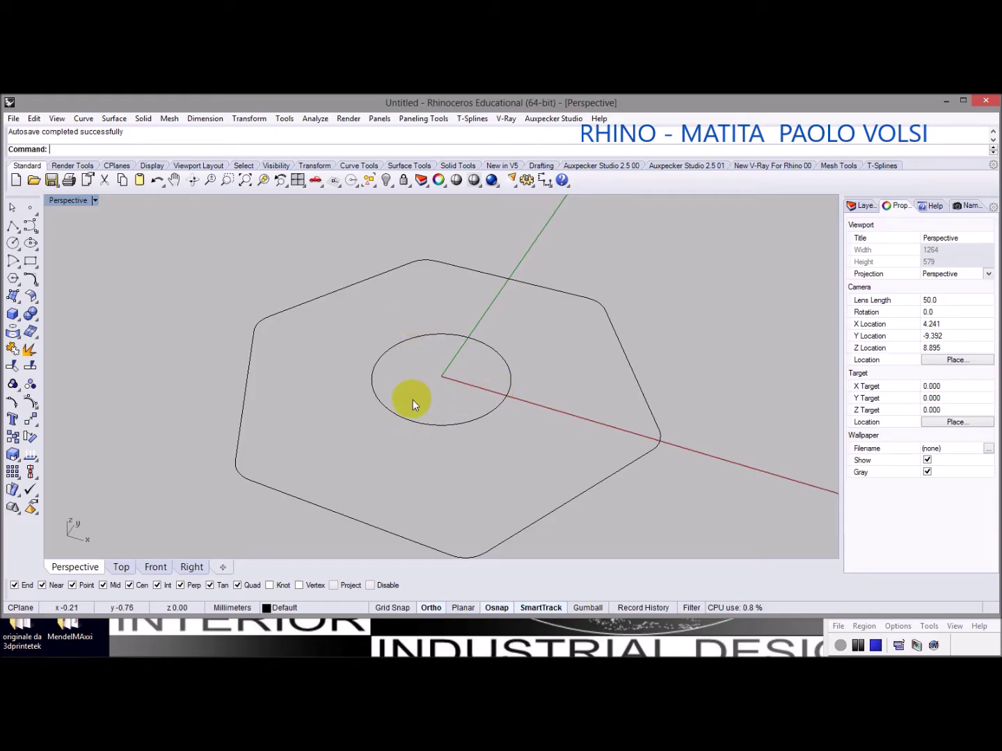
Extrude the 2.5 mm diameter circle into a solid rod with a distance of 300 on both sides of its plane
scroll(503, 404, down, 10)
scroll(503, 403, down, 2)
click(503, 403)
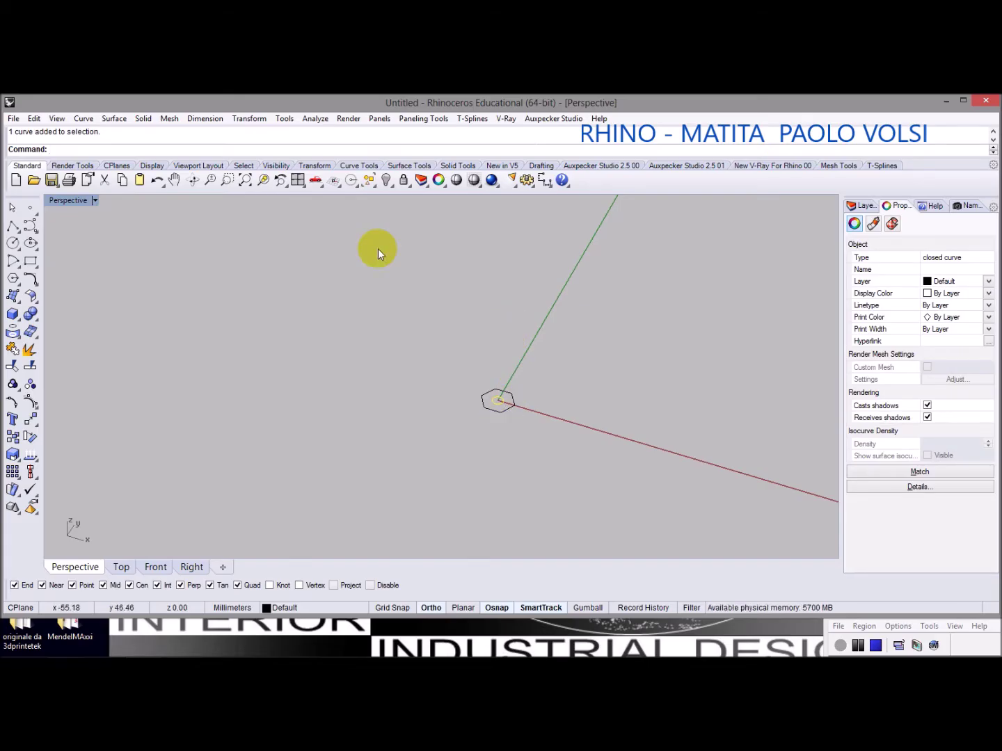
scroll(503, 328, down, 5)
shift+right_drag(521, 337, 415, 493)
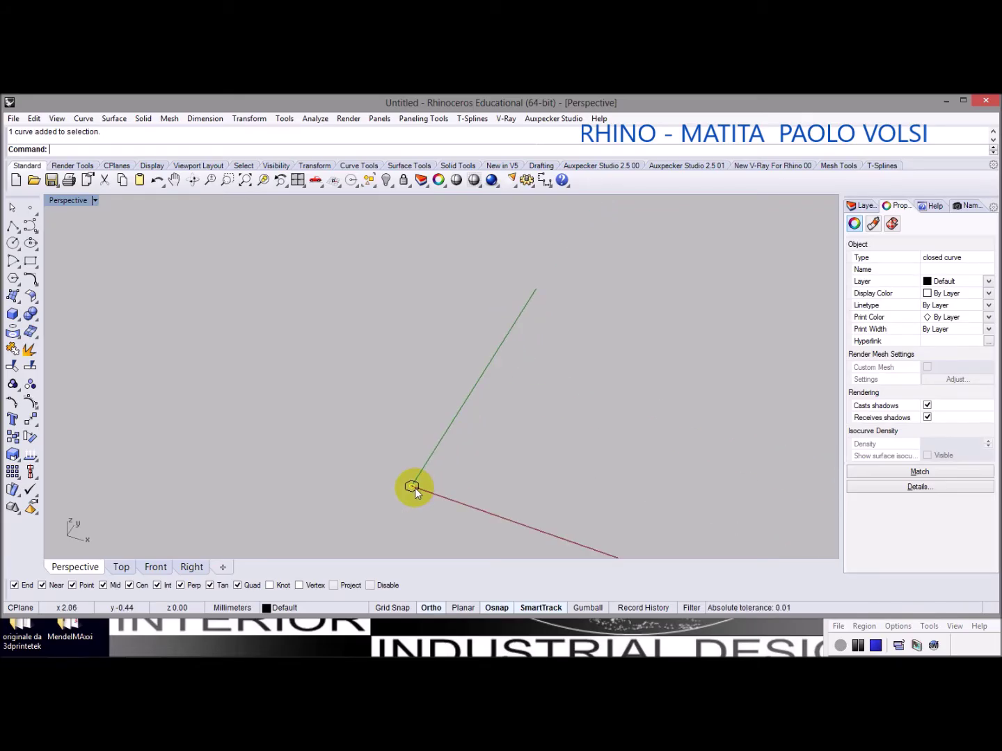
scroll(415, 487, up, 2)
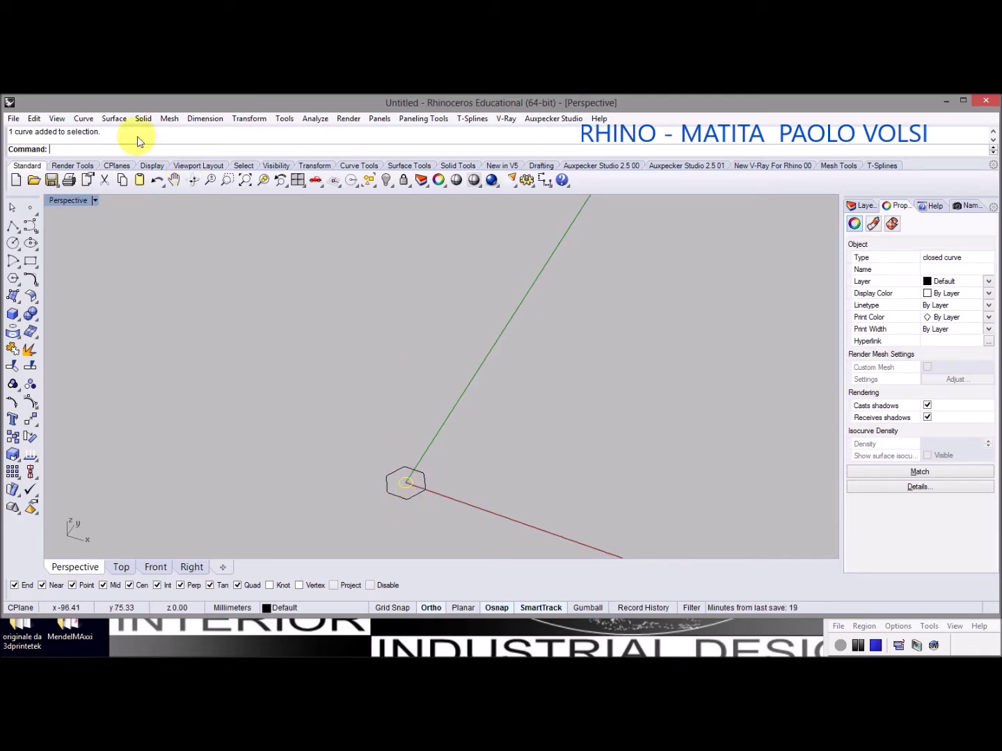
click(114, 119)
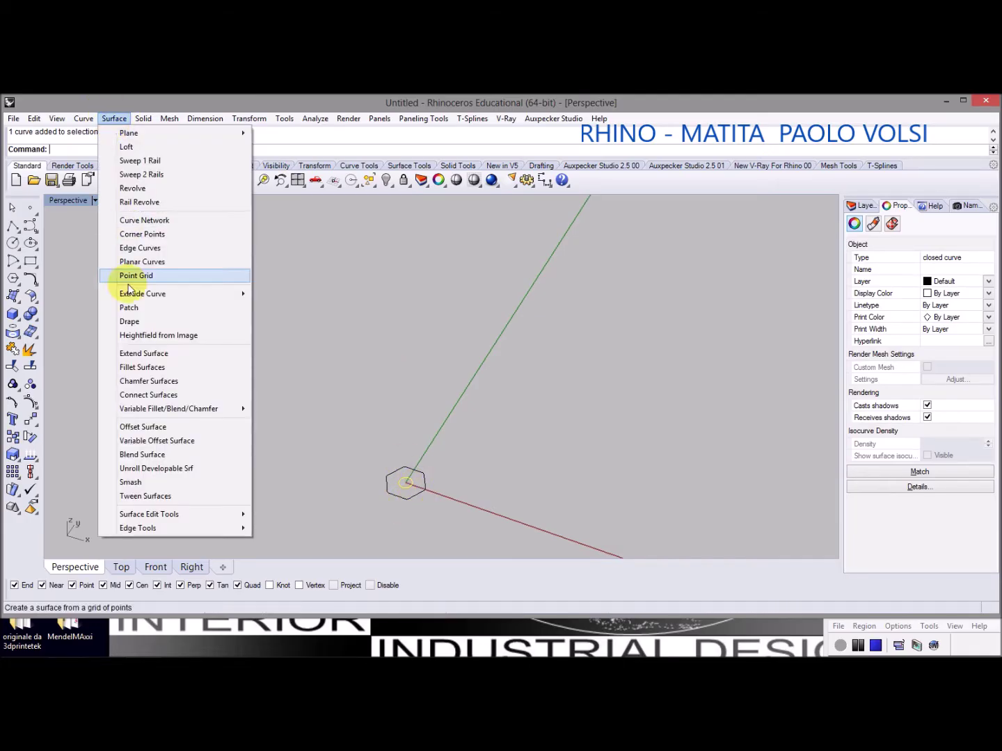
mouse_move(137, 297)
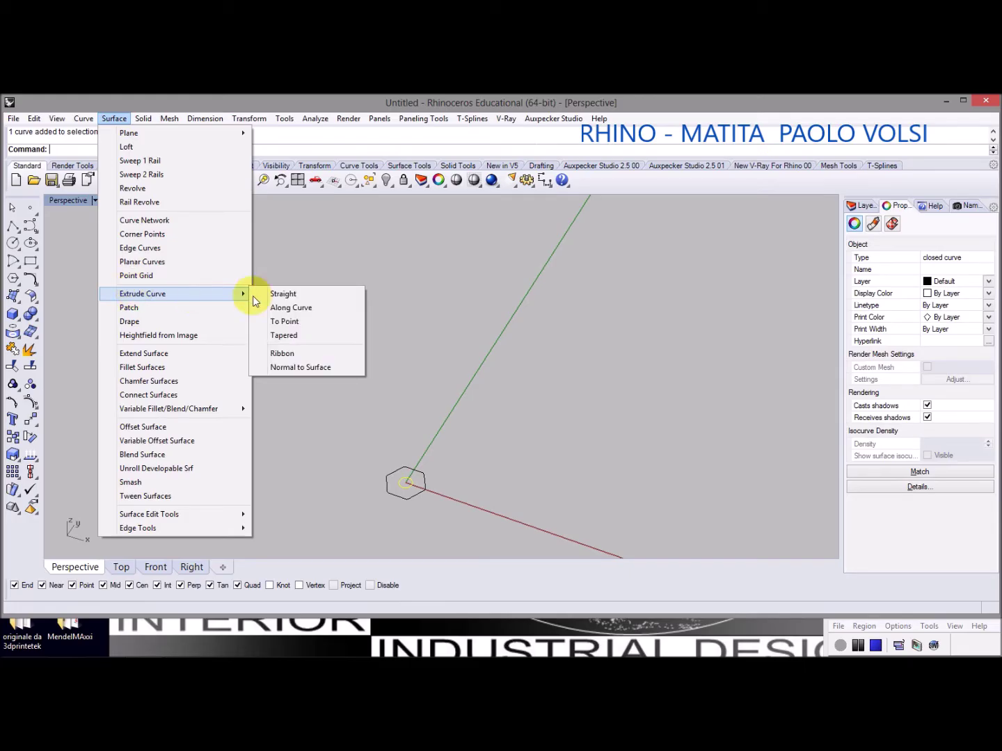
click(279, 293)
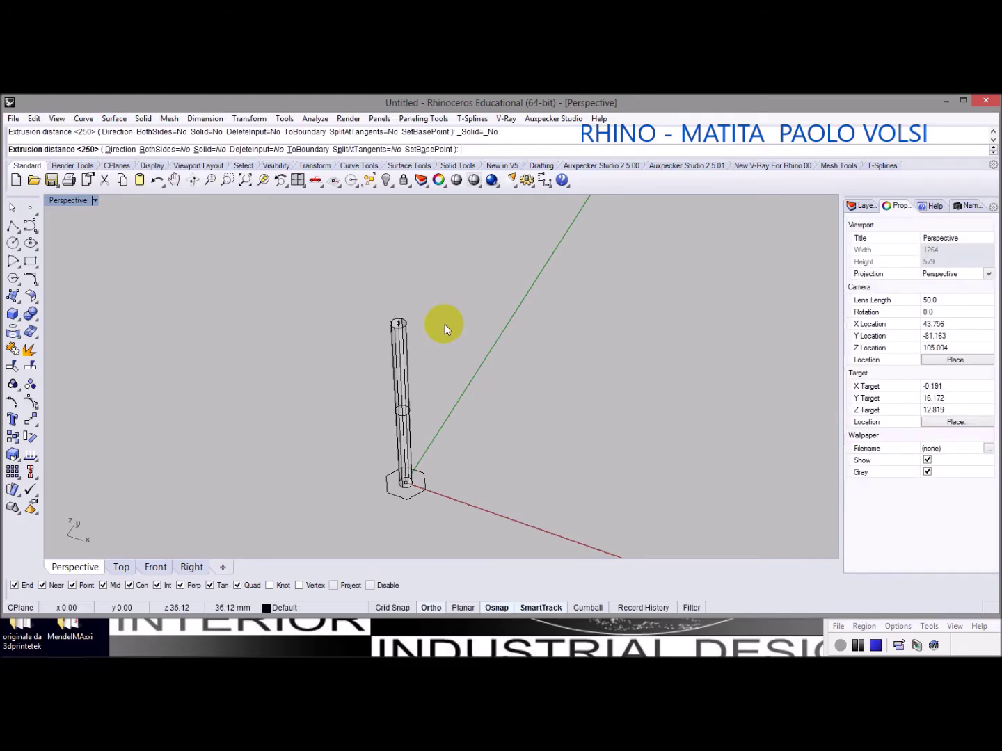
click(212, 150)
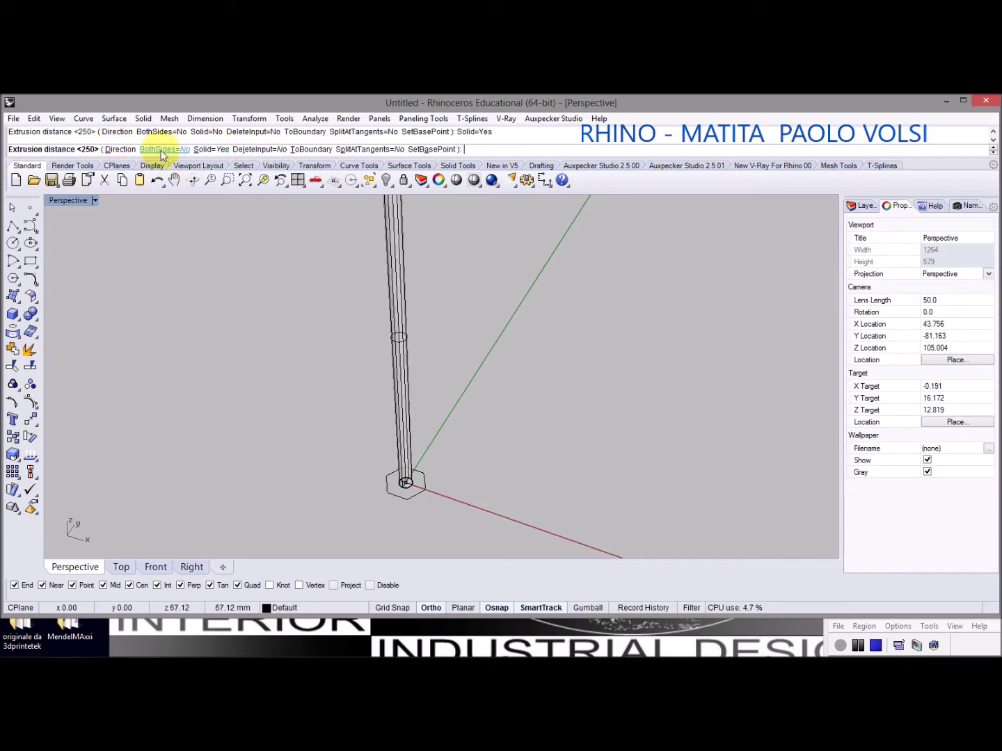
click(162, 150)
scroll(225, 264, down, 3)
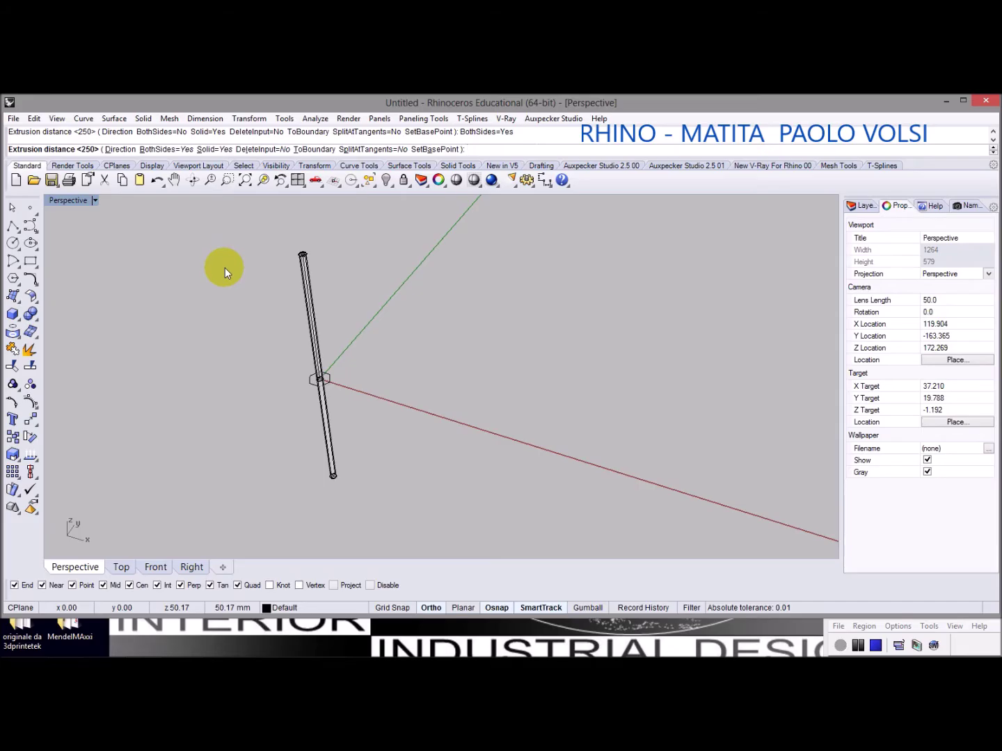
shift+right_drag(225, 268, 252, 368)
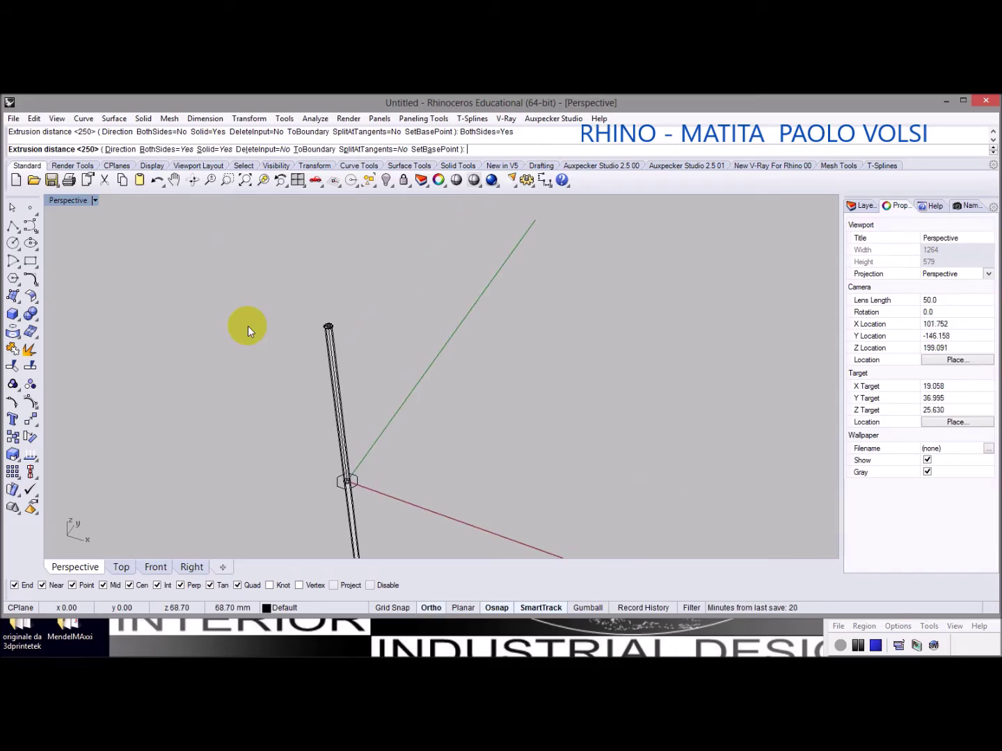
scroll(246, 320, down, 2)
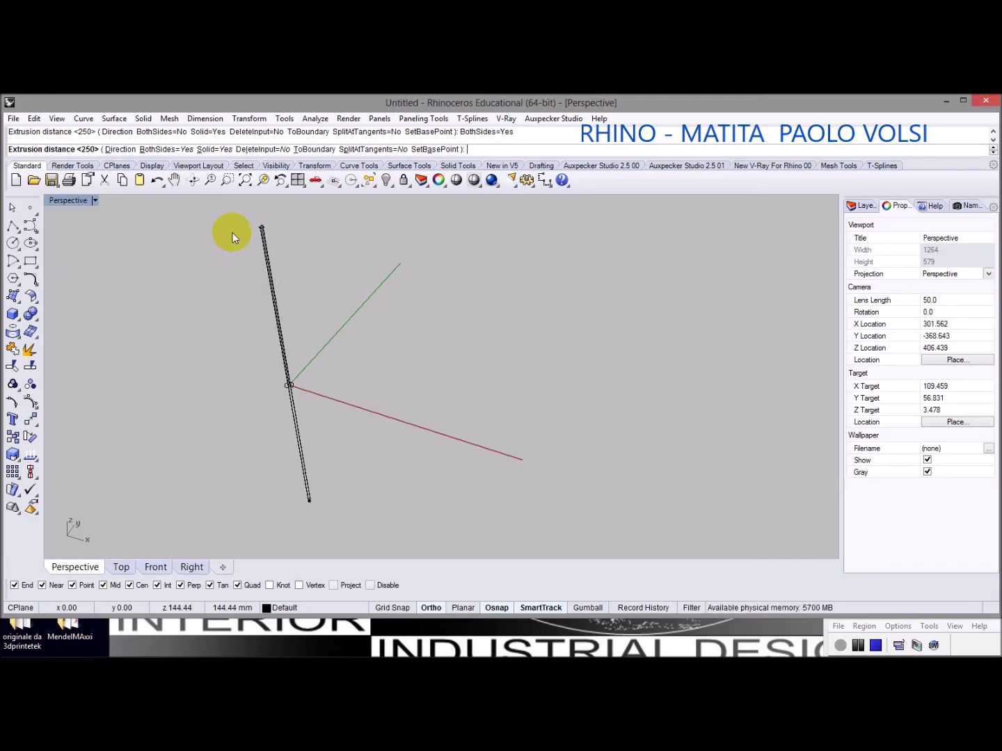
right_drag(269, 237, 302, 210)
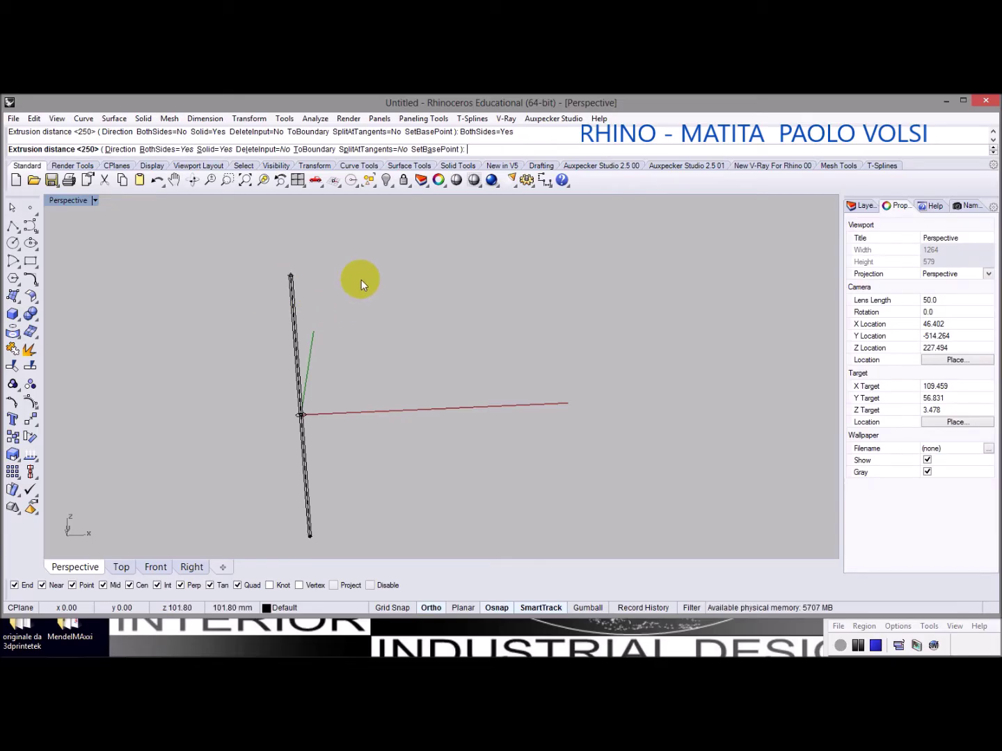
scroll(368, 248, down, 3)
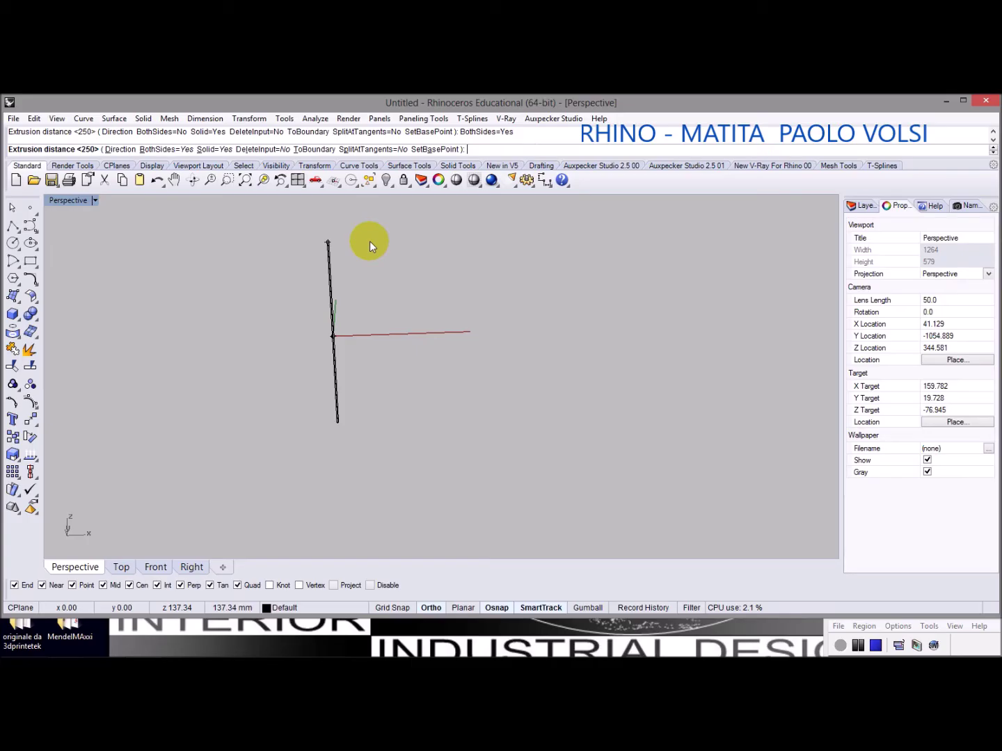
text(300)
key(Return)
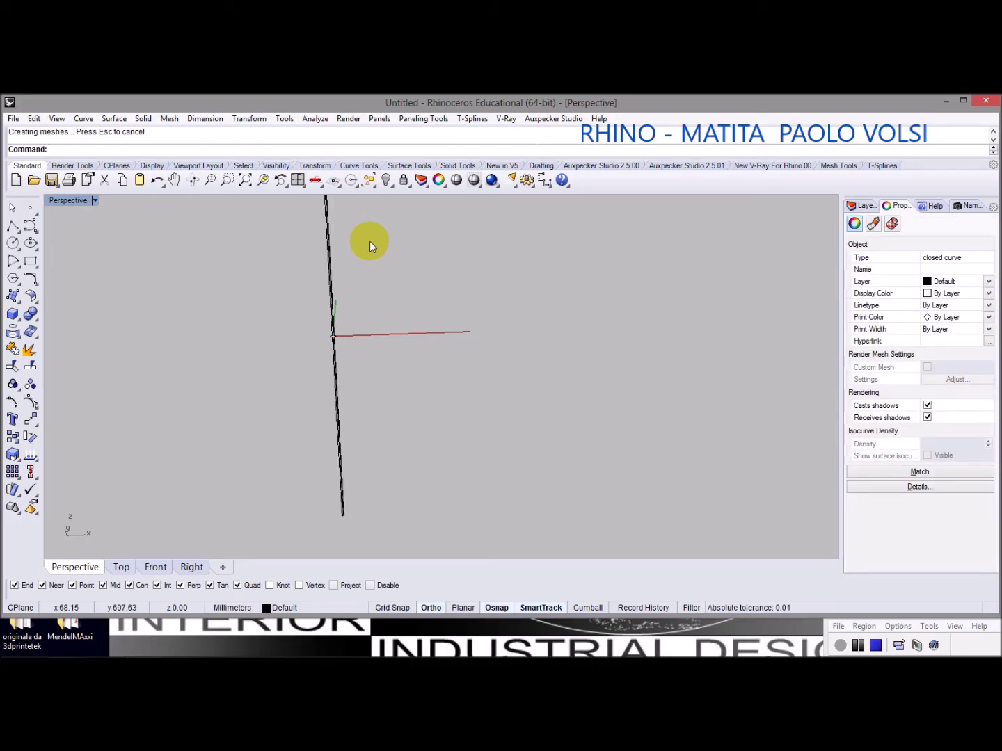
Show the hidden outer shell and inner hexagonal body again, and inspect the upper end where the rod passes through
click(245, 181)
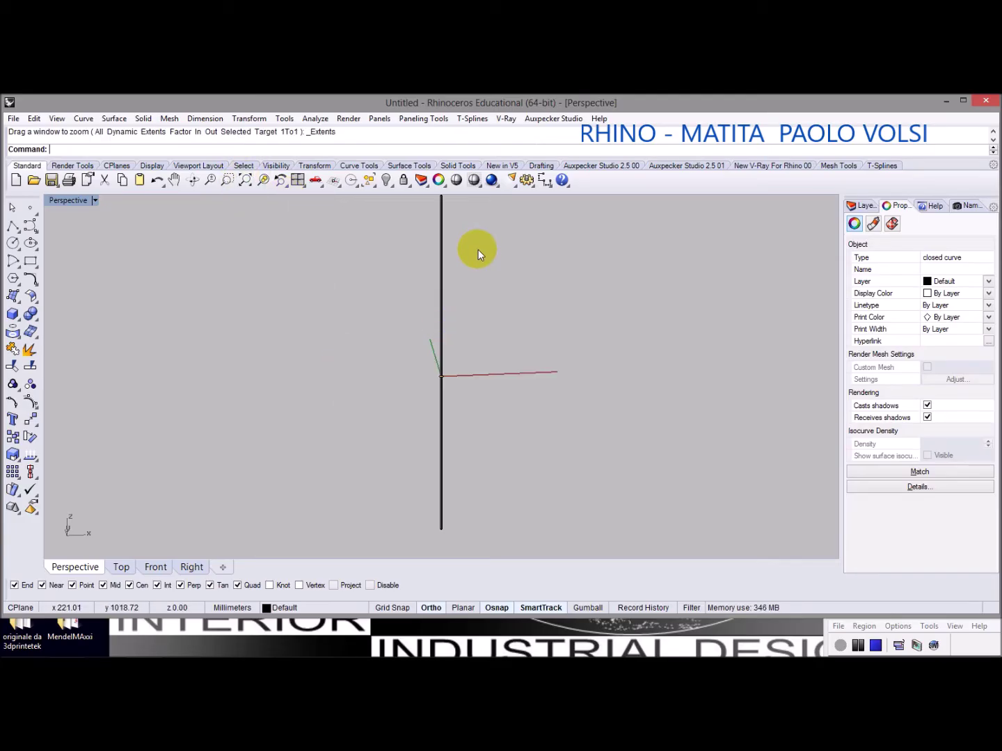
click(387, 180)
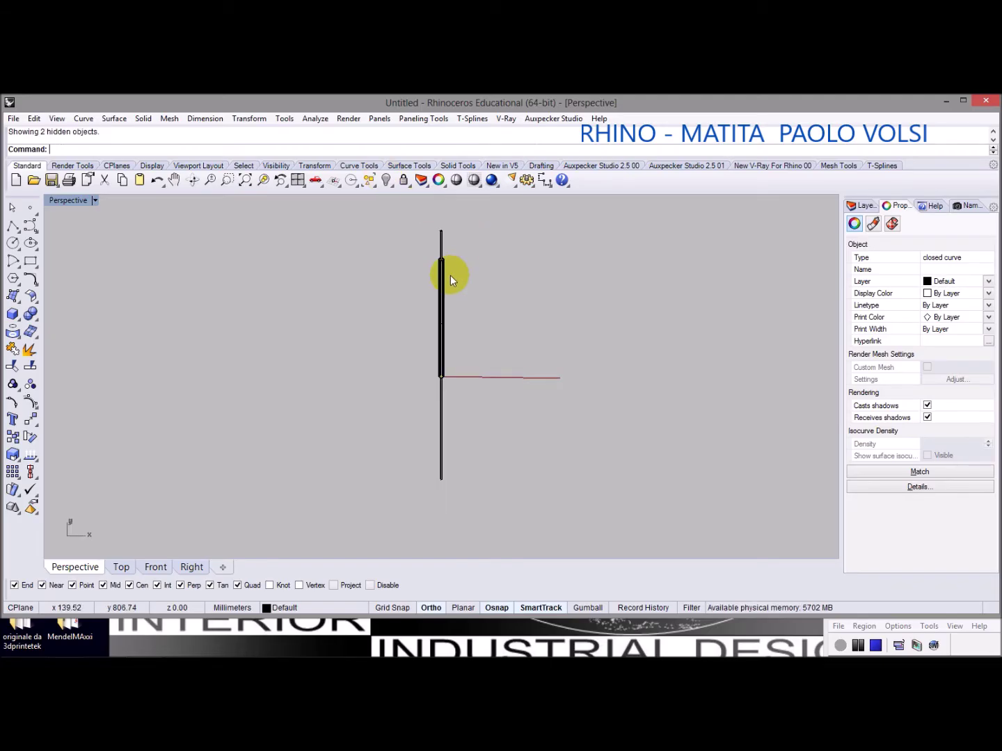
click(226, 181)
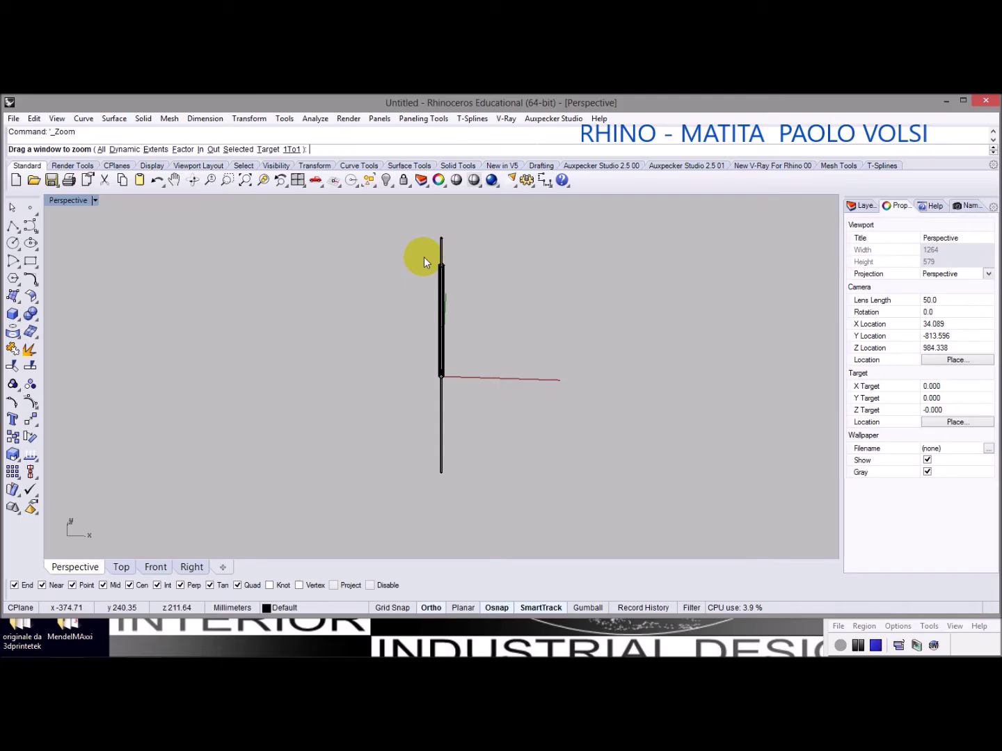
drag(426, 262, 456, 273)
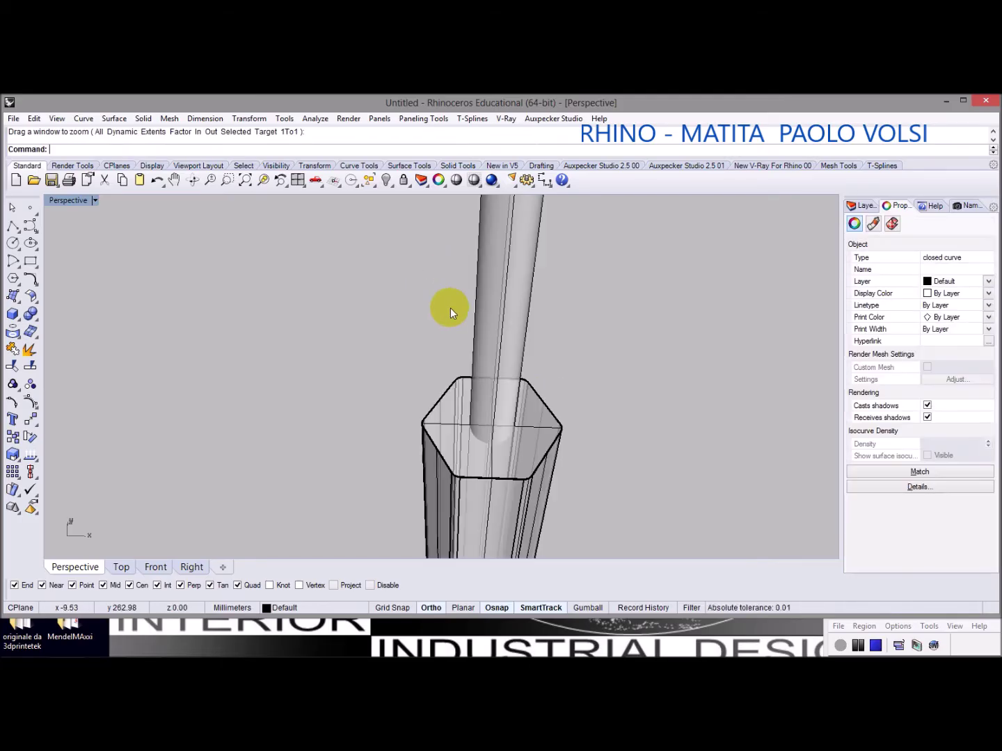
mouse_move(554, 432)
right_down()
mouse_move(505, 392)
mouse_move(503, 486)
mouse_move(454, 433)
mouse_move(324, 367)
mouse_move(344, 381)
mouse_move(329, 324)
mouse_move(366, 356)
right_up()
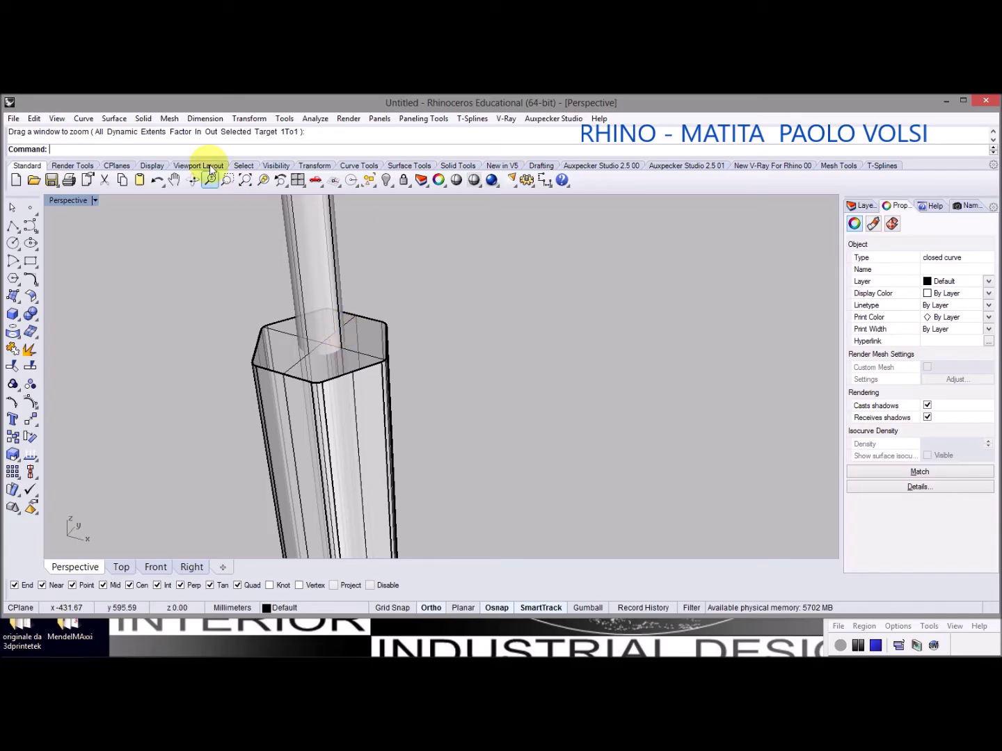
Subtract the round rod from the inner hexagonal body with Boolean Difference, using DeleteInput=Yes
click(144, 118)
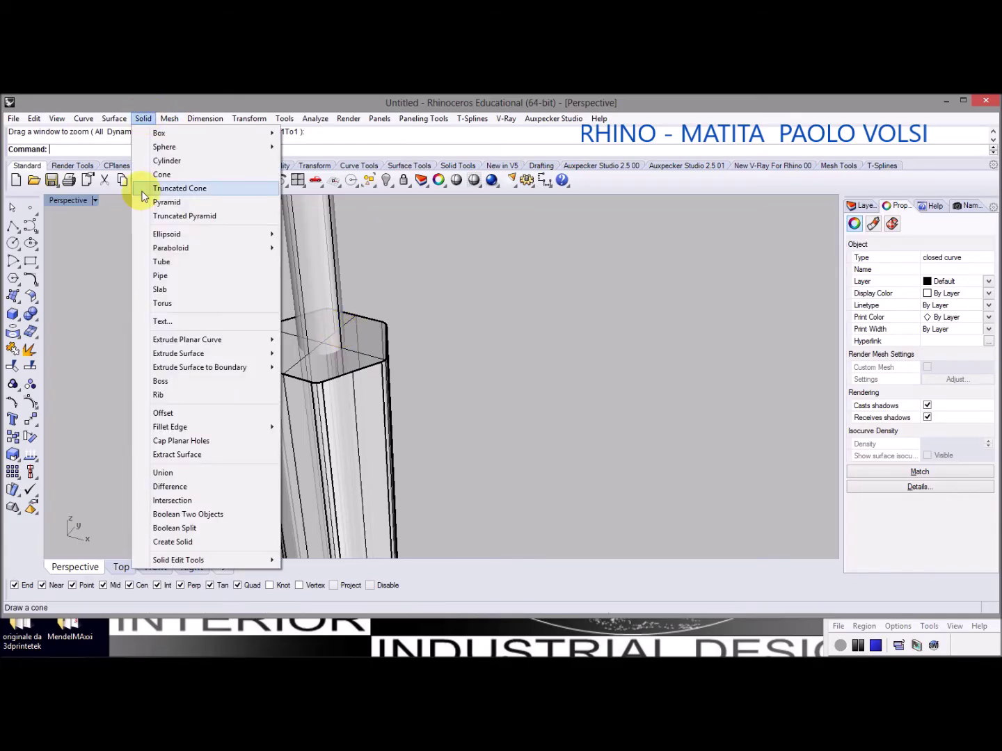
click(174, 486)
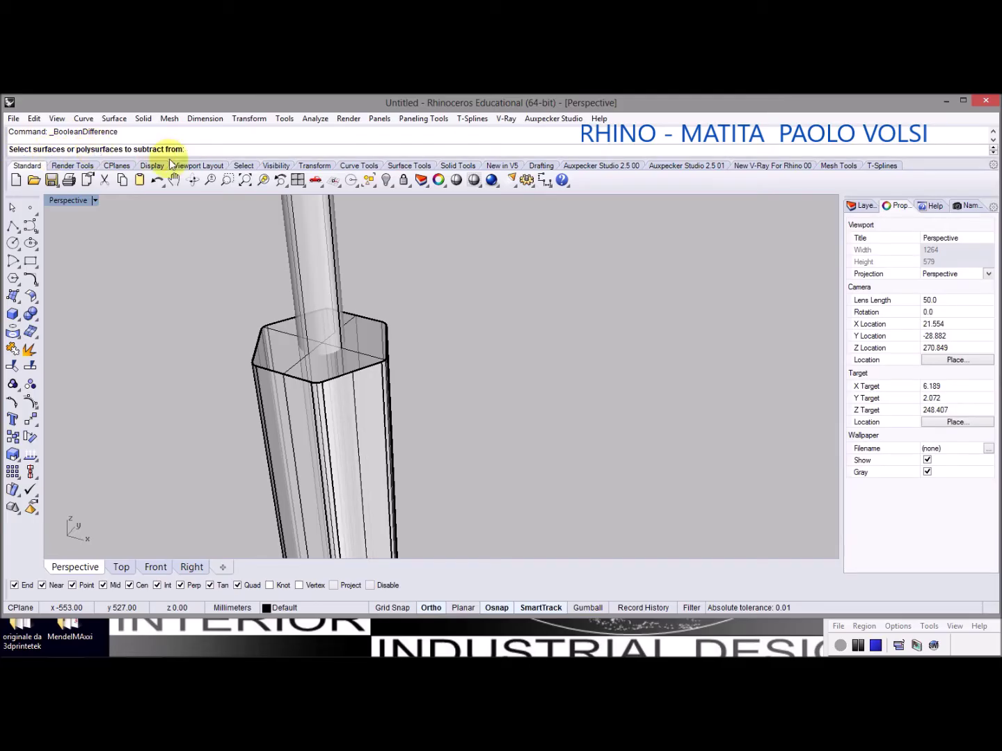
click(279, 333)
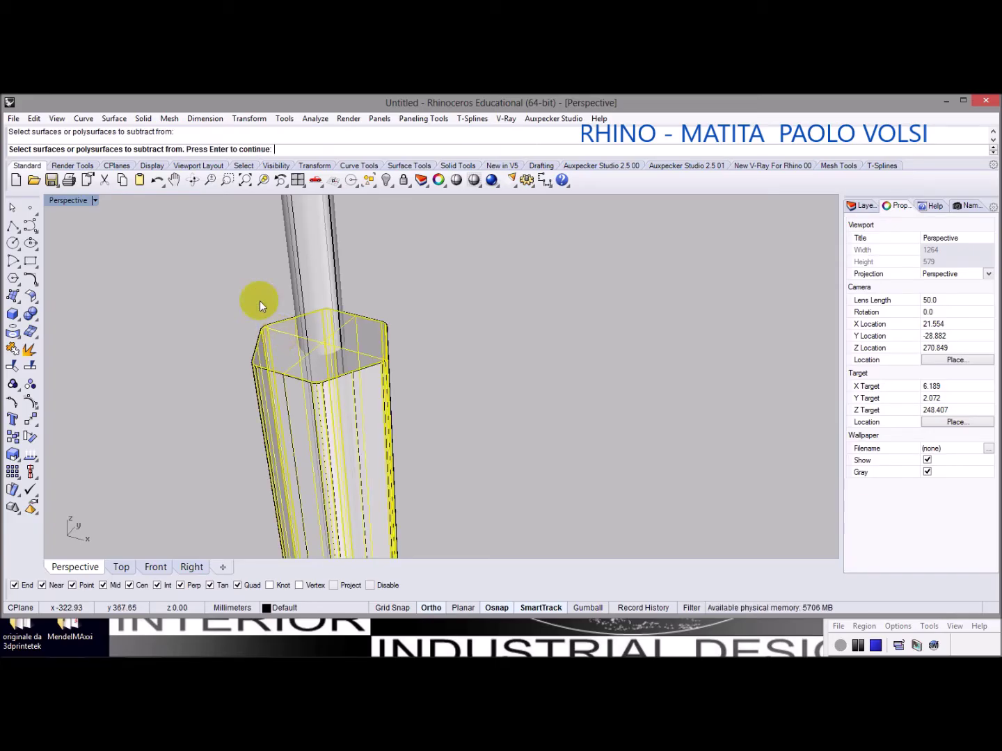
key(Return)
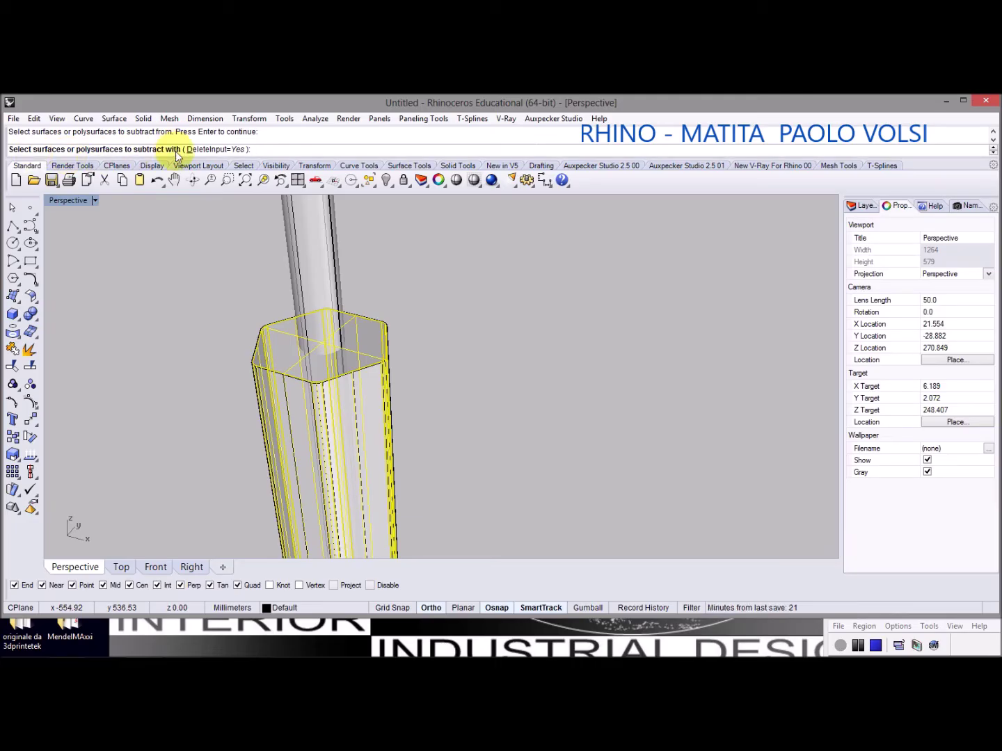
click(333, 248)
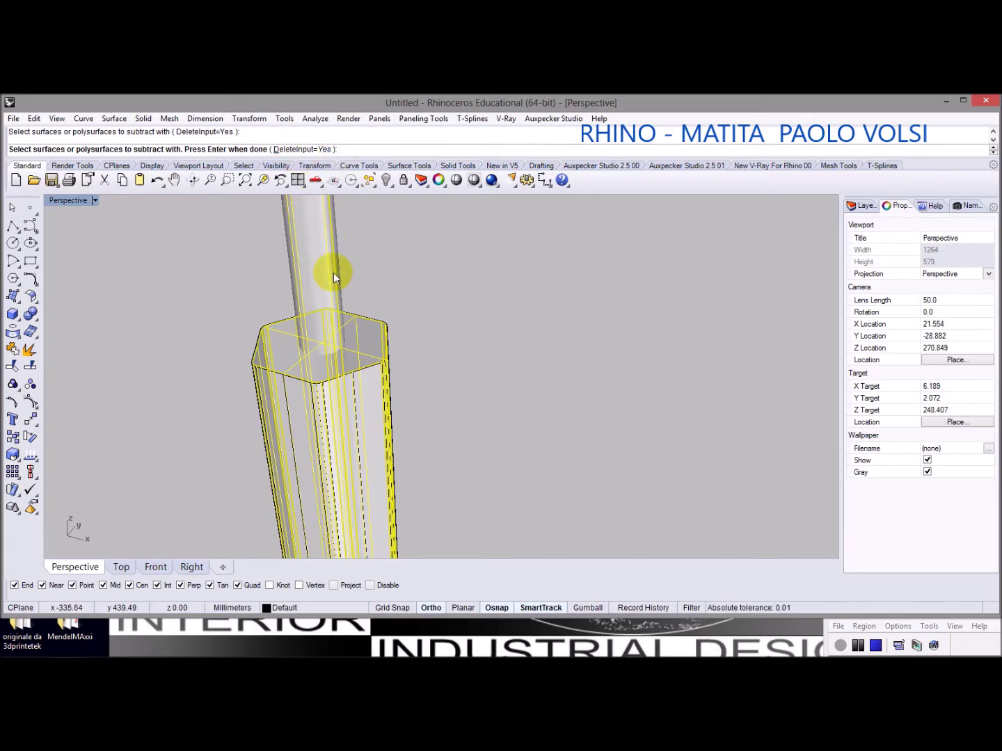
key(Return)
mouse_move(381, 261)
right_down()
mouse_move(371, 297)
mouse_move(374, 431)
mouse_move(349, 352)
mouse_move(393, 359)
mouse_move(367, 325)
mouse_move(611, 303)
mouse_move(595, 306)
mouse_move(535, 525)
mouse_move(514, 454)
mouse_move(399, 278)
right_up()
Extrude the circle at the pencil's base 250 mm upward as a solid lead core, with BothSides set to No
scroll(525, 498, down, 5)
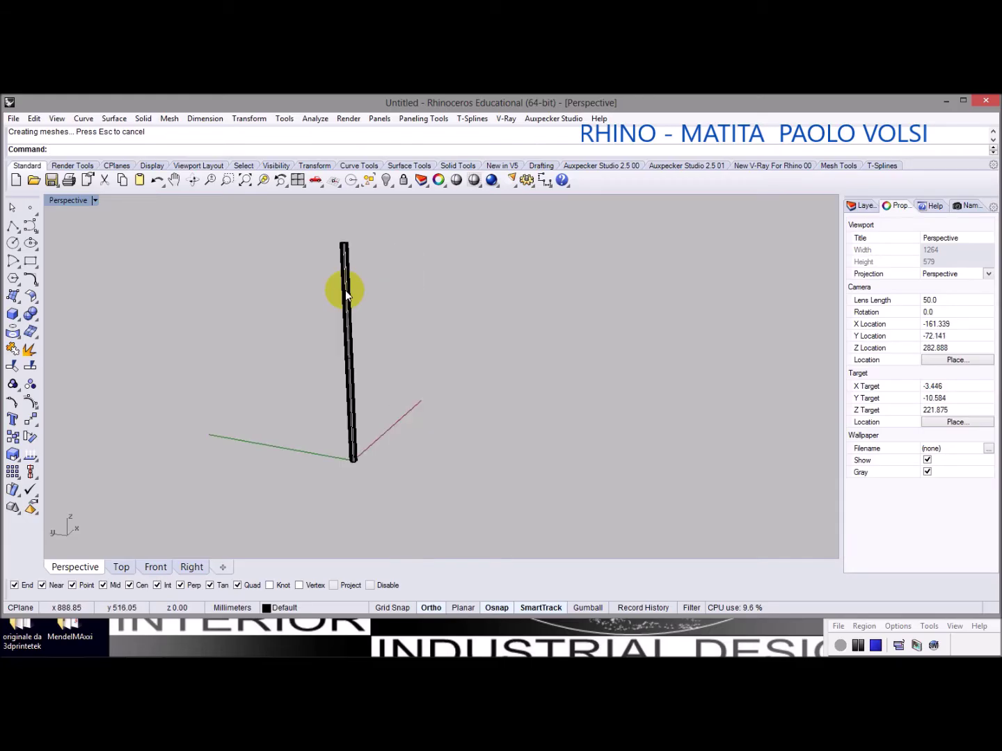
drag(338, 450, 392, 487)
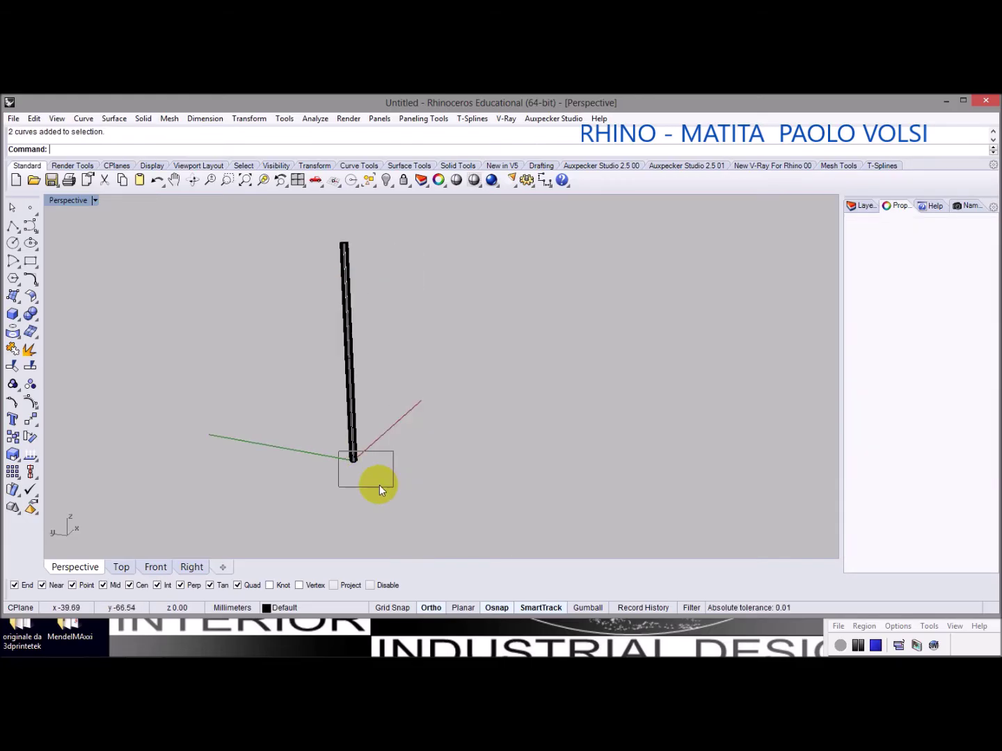
scroll(354, 470, up, 6)
key(Escape)
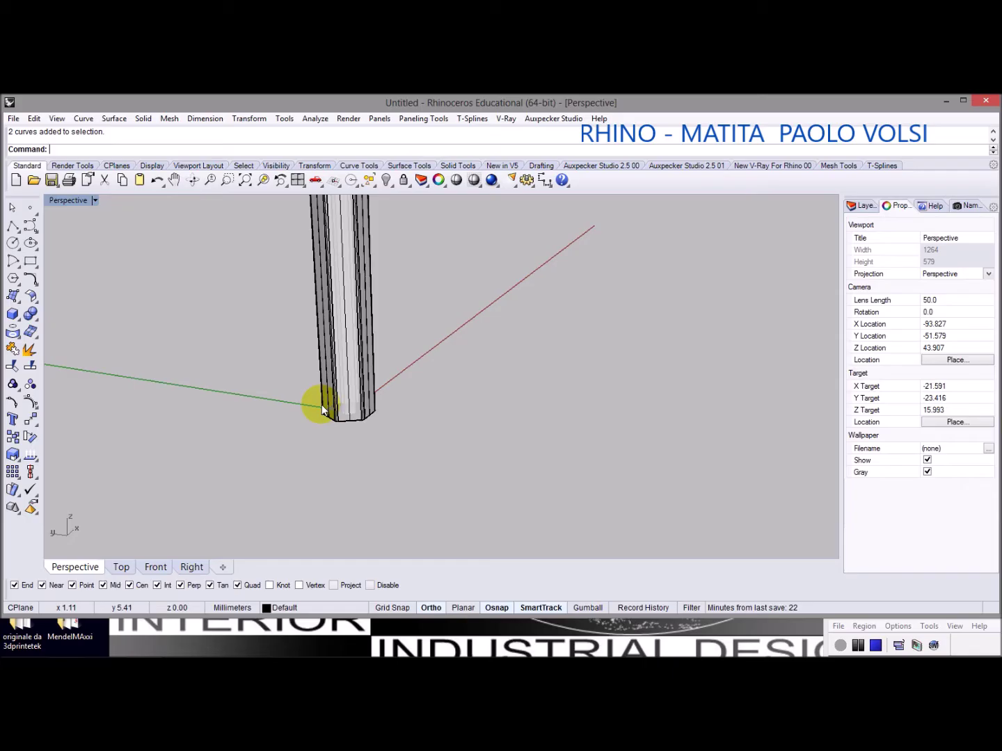
scroll(322, 409, up, 3)
click(401, 439)
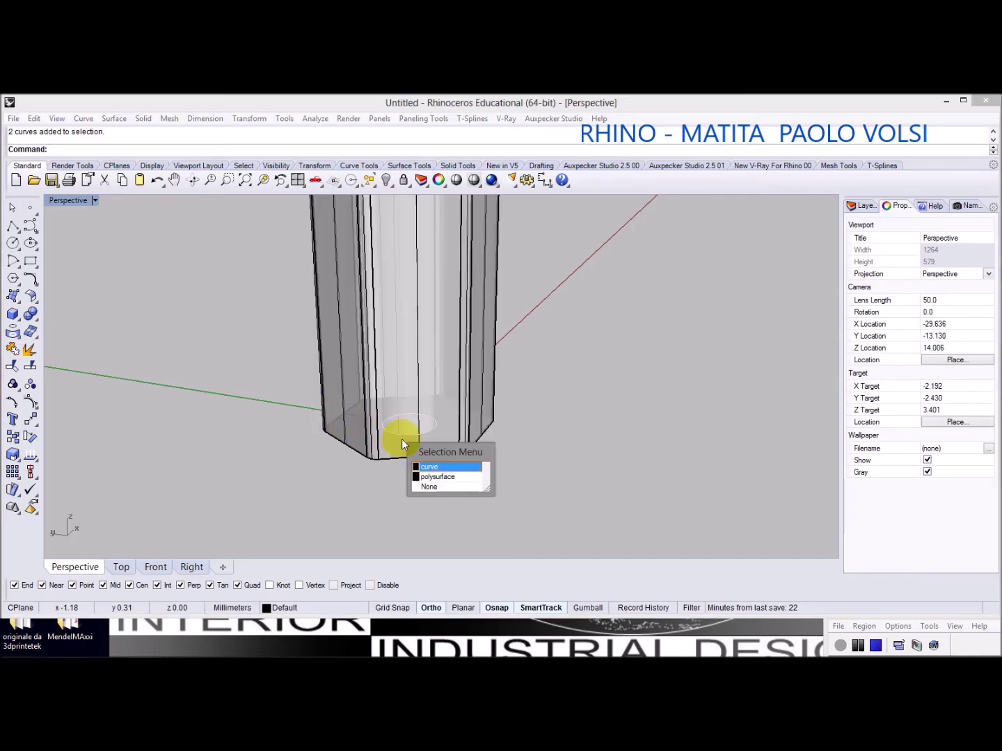
click(422, 466)
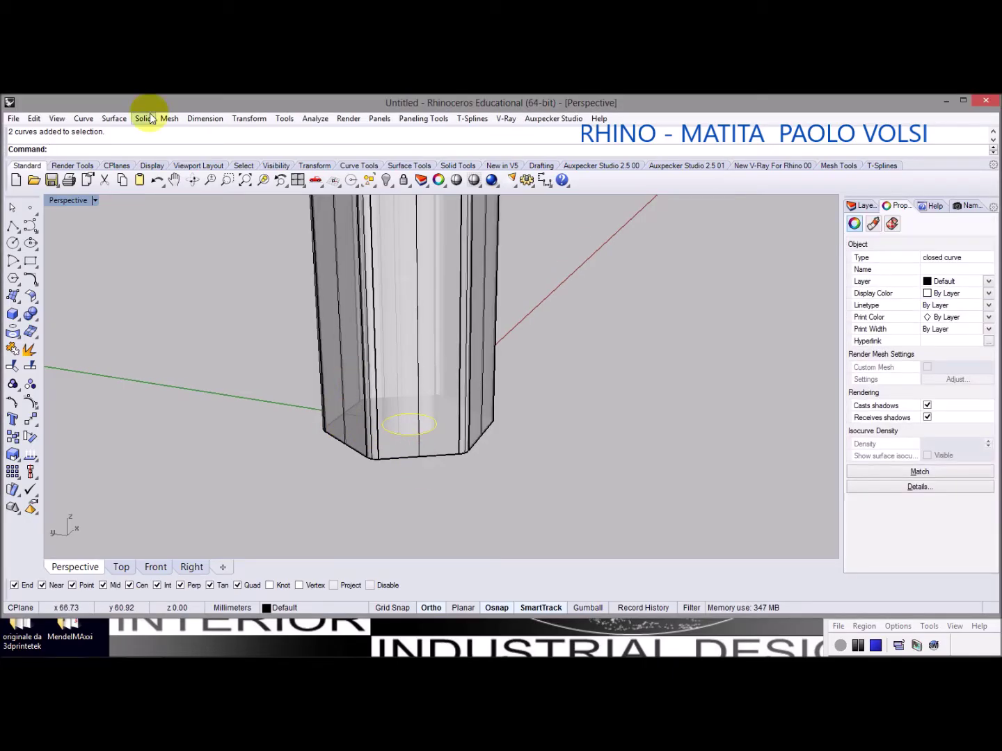
click(114, 119)
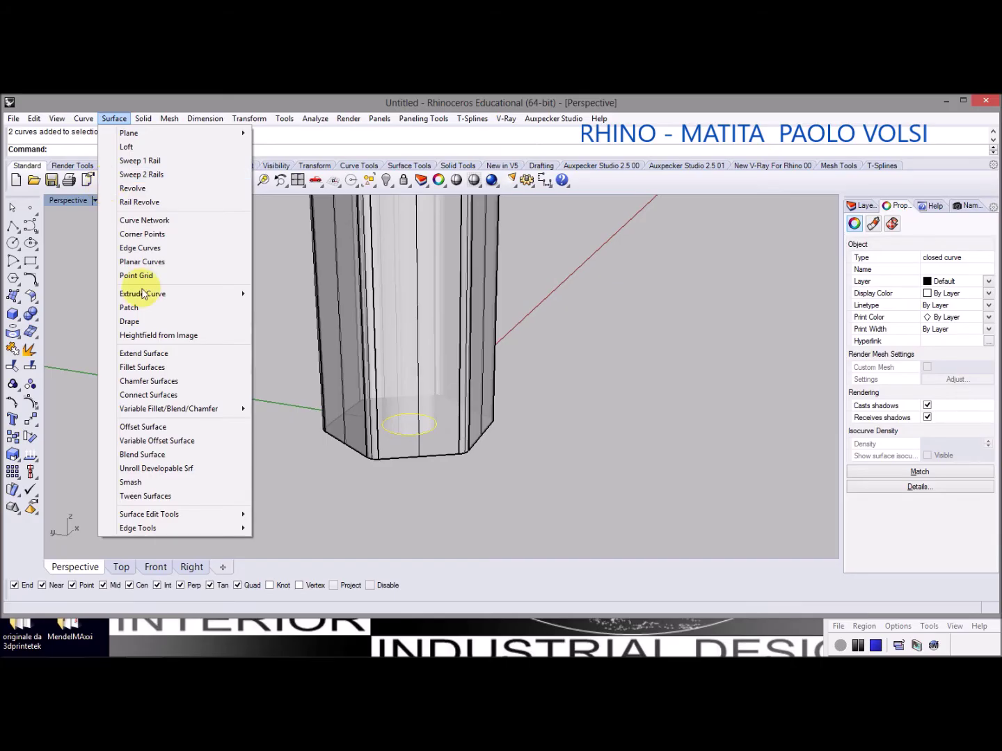
mouse_move(191, 293)
click(273, 292)
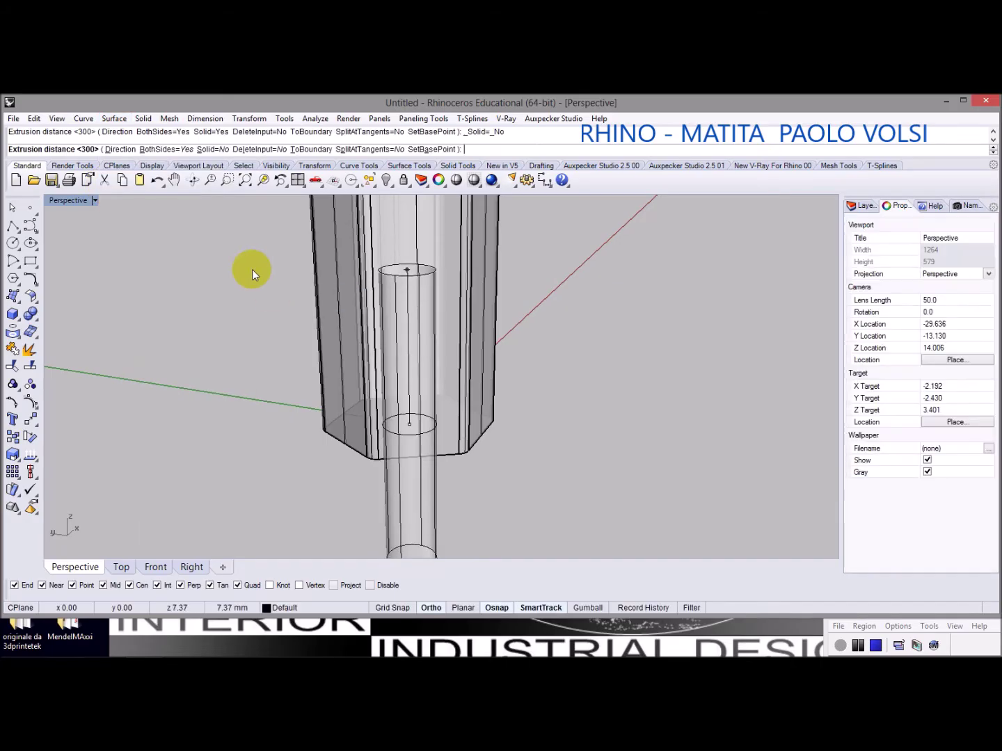
click(159, 149)
click(211, 150)
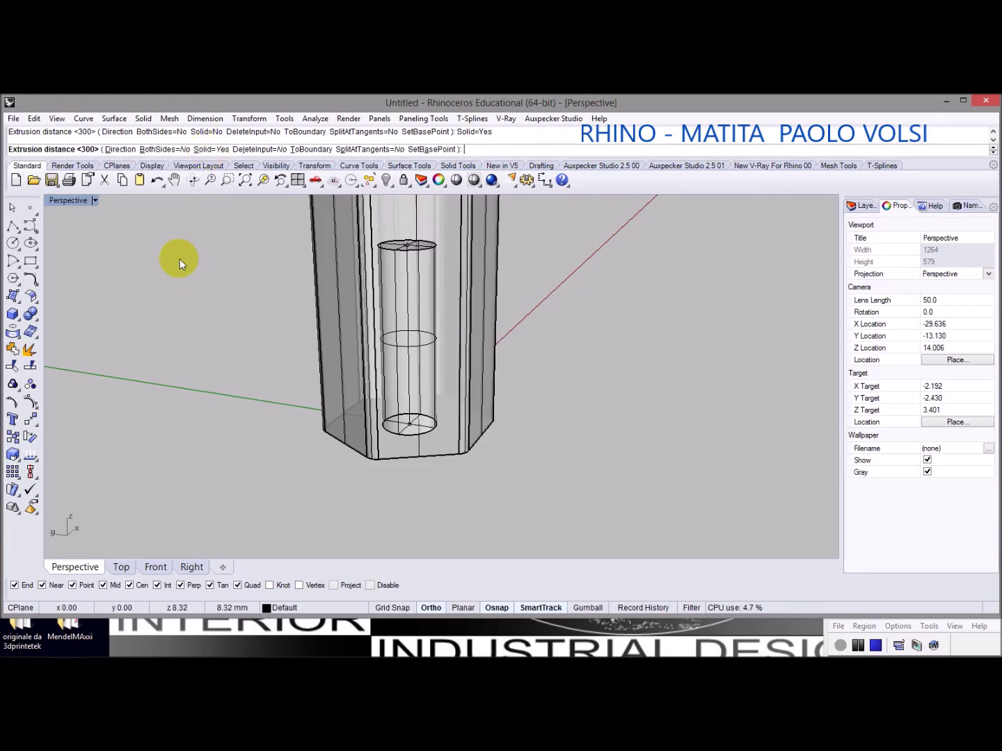
text(250)
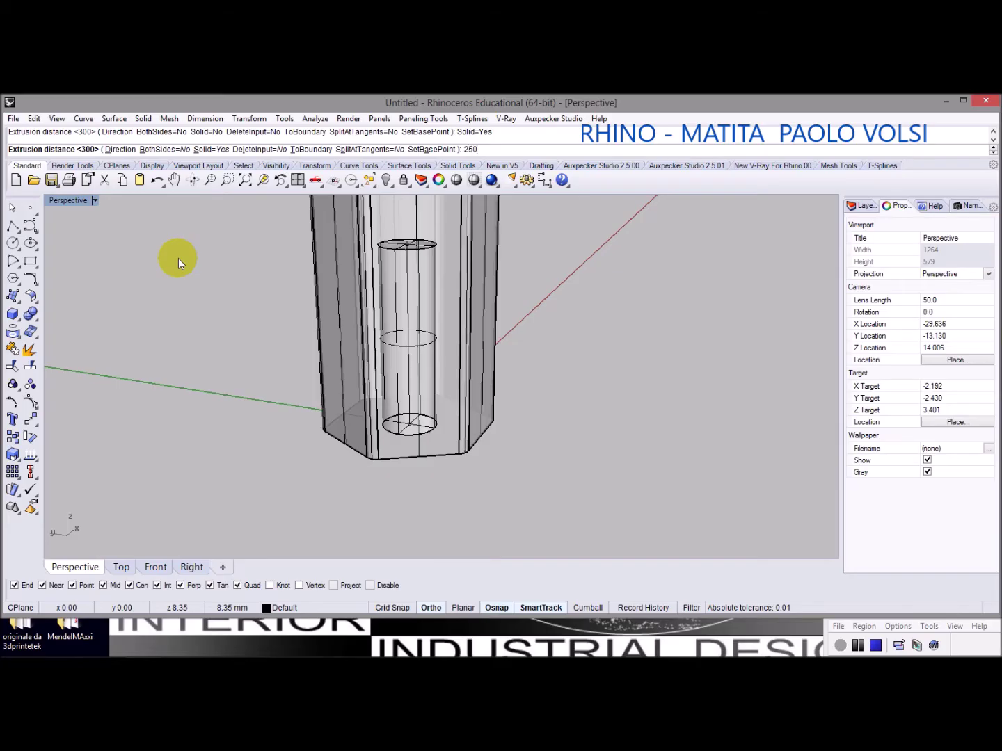
key(Return)
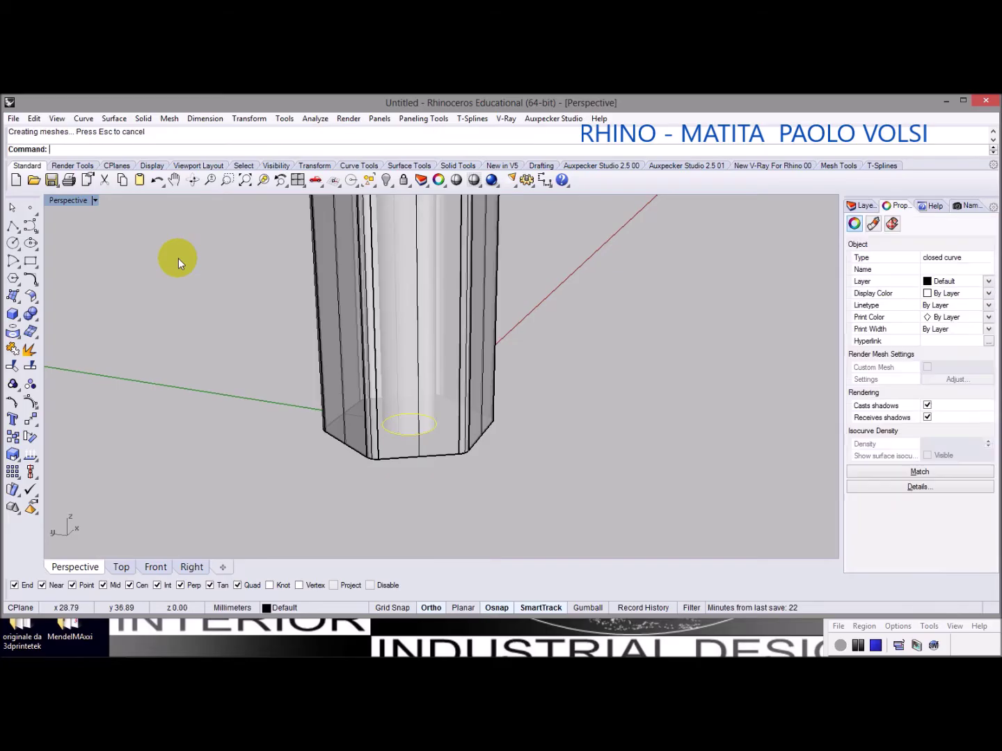
scroll(176, 289, down, 6)
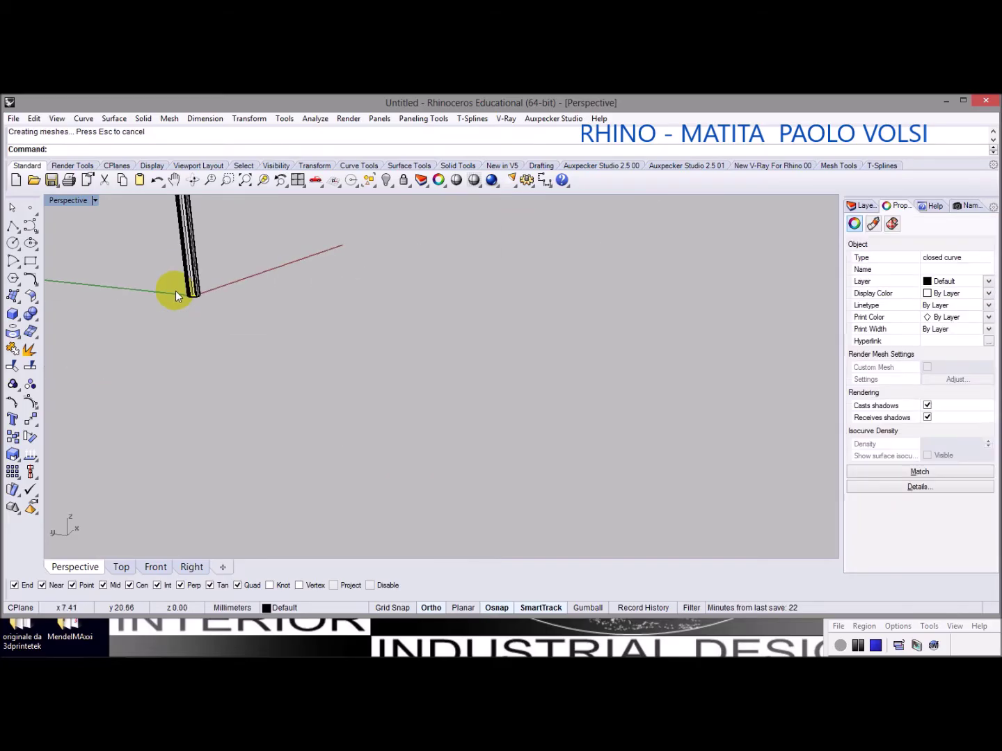
click(246, 180)
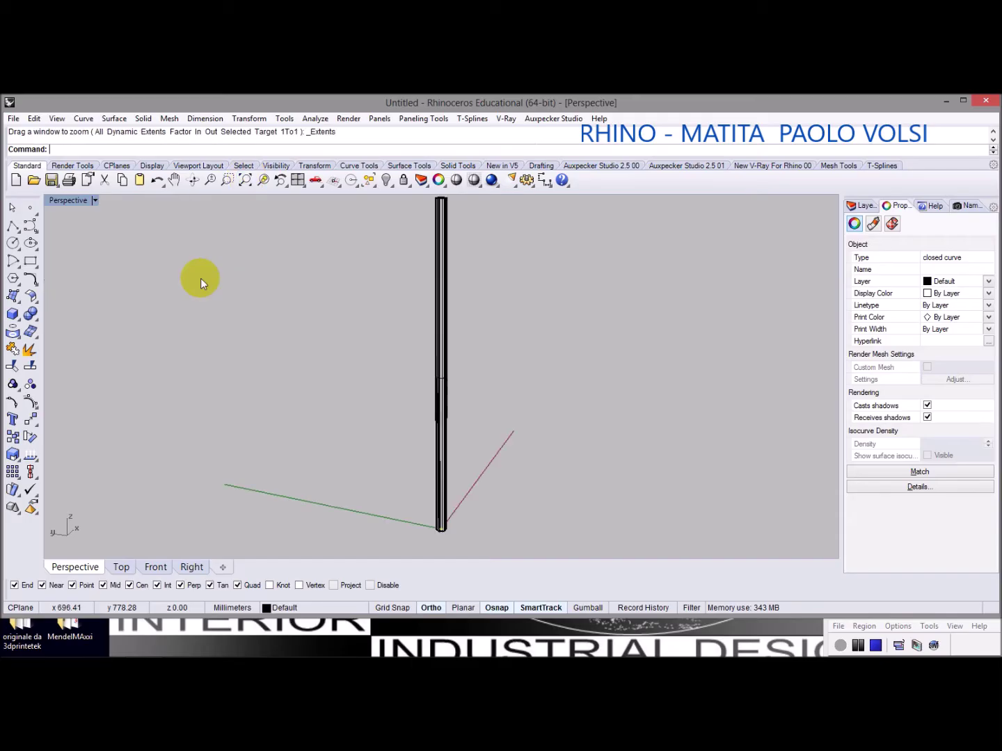
Set the display color of the lead core extrusion to Blue at the pencil's upper end
right_drag(363, 256, 354, 299)
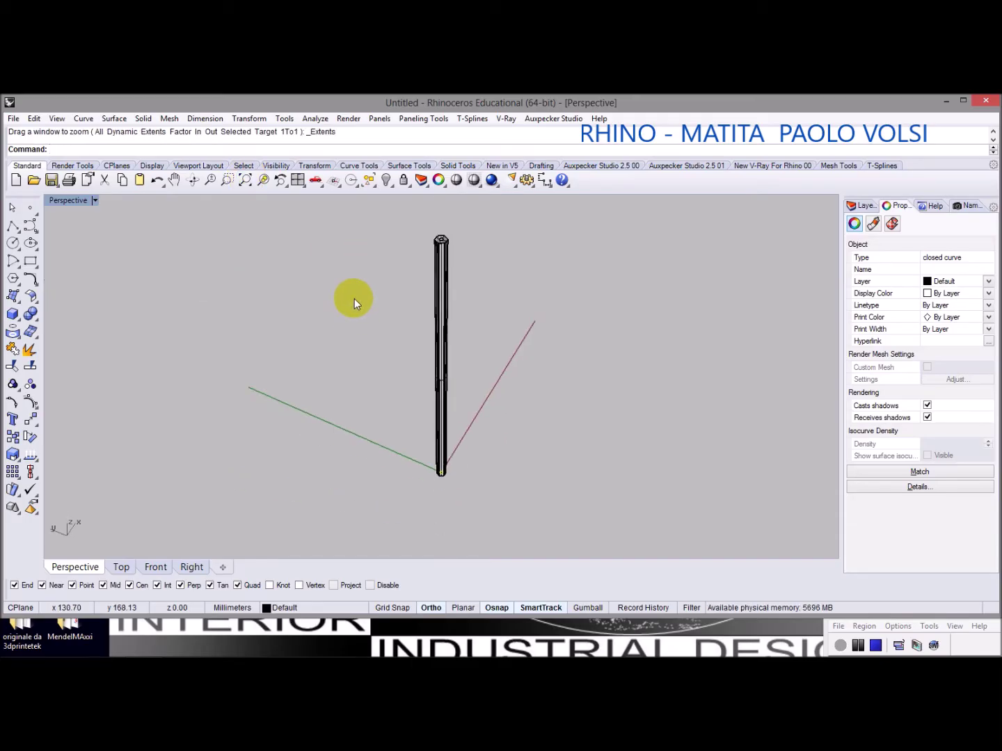
click(227, 181)
drag(392, 224, 487, 261)
click(480, 351)
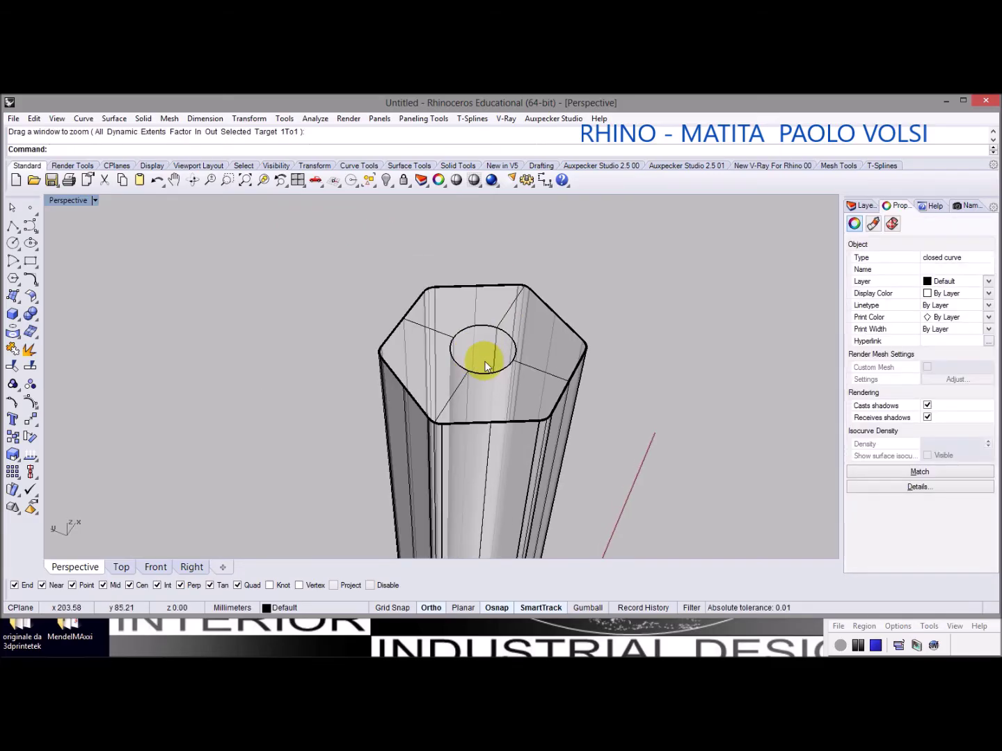
click(494, 356)
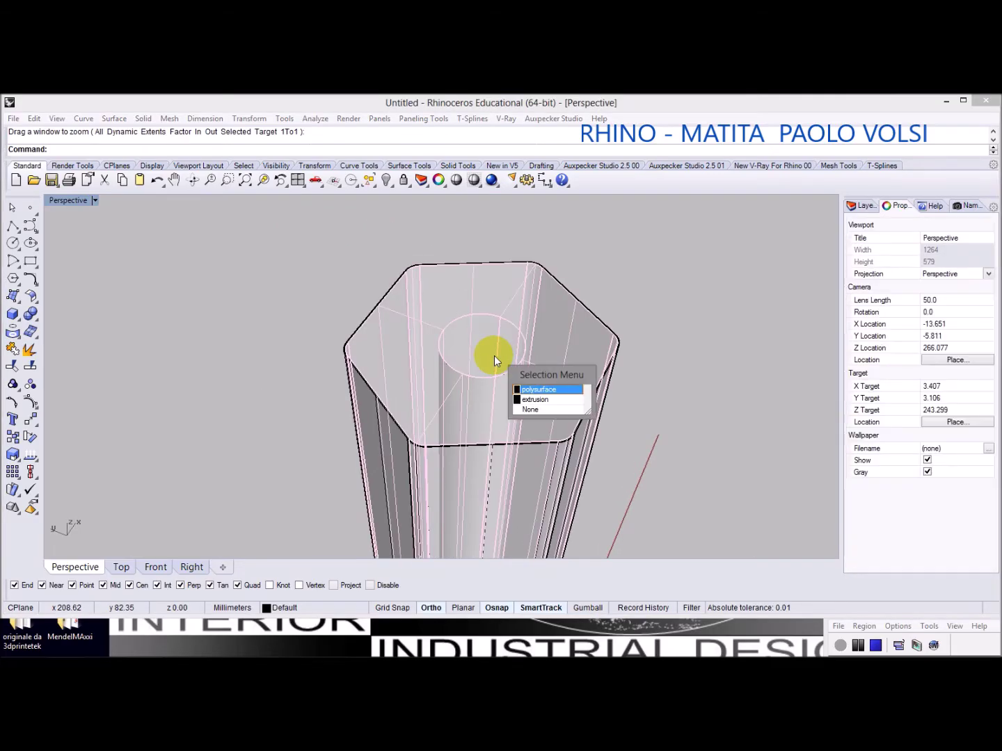
click(522, 402)
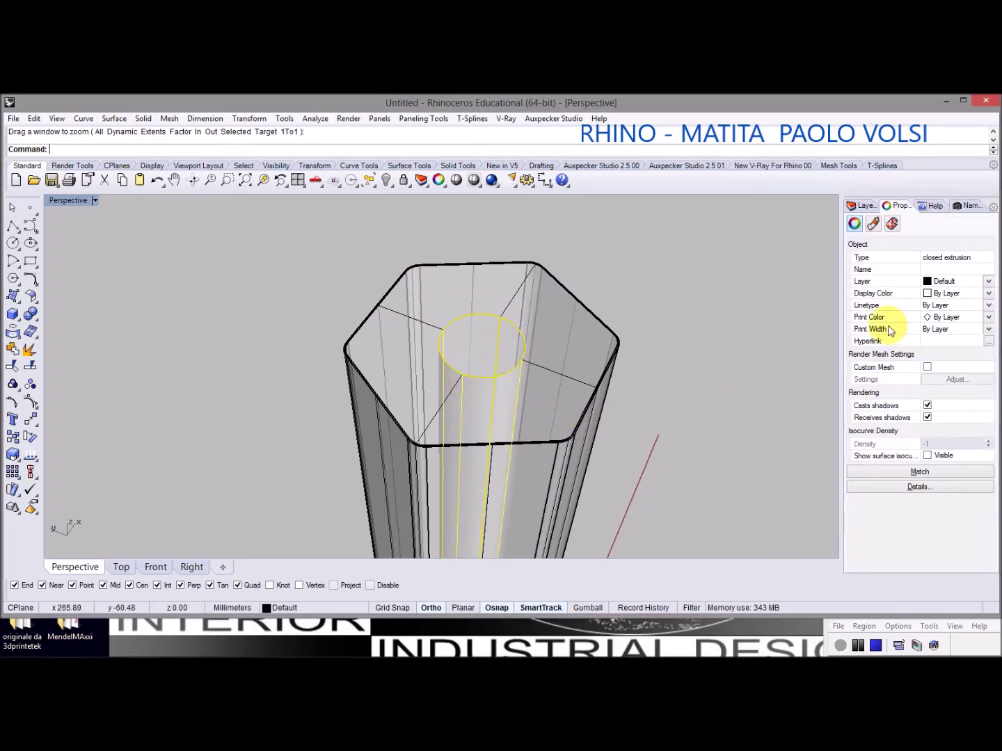
click(988, 293)
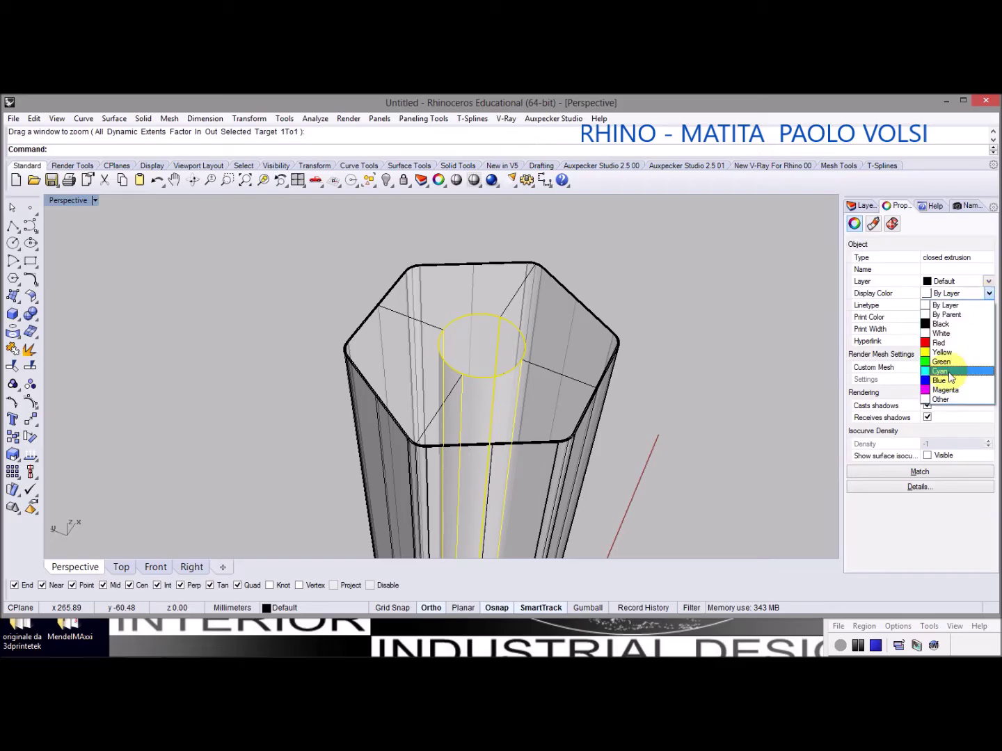
click(942, 381)
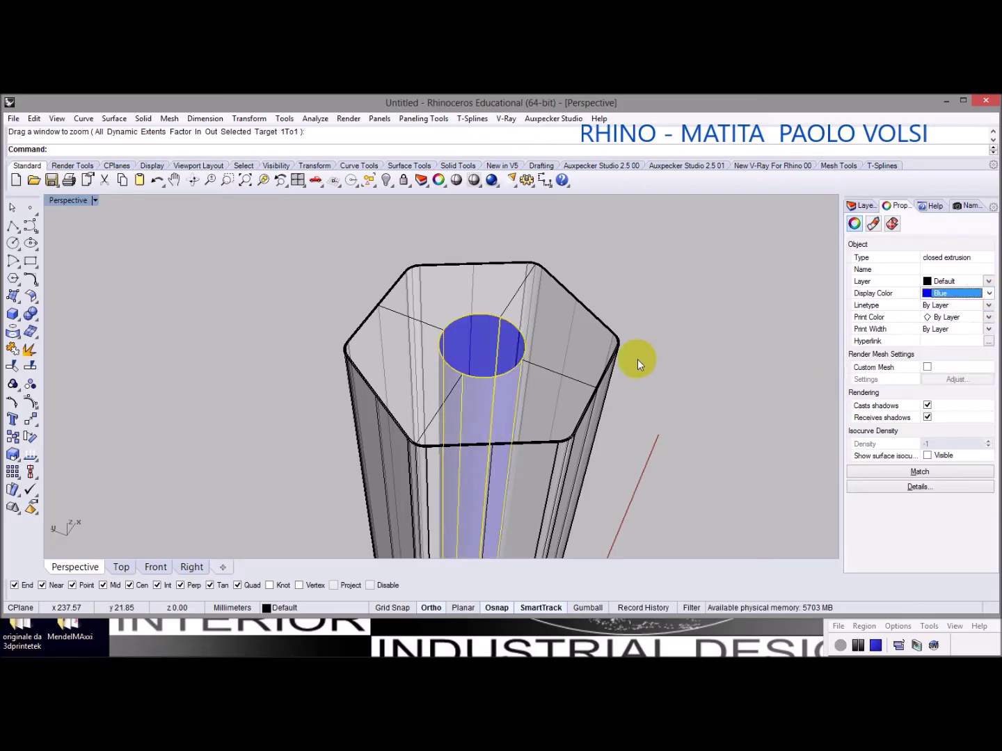
Set the display color of the pencil's outer hexagonal shell to Blue
click(620, 339)
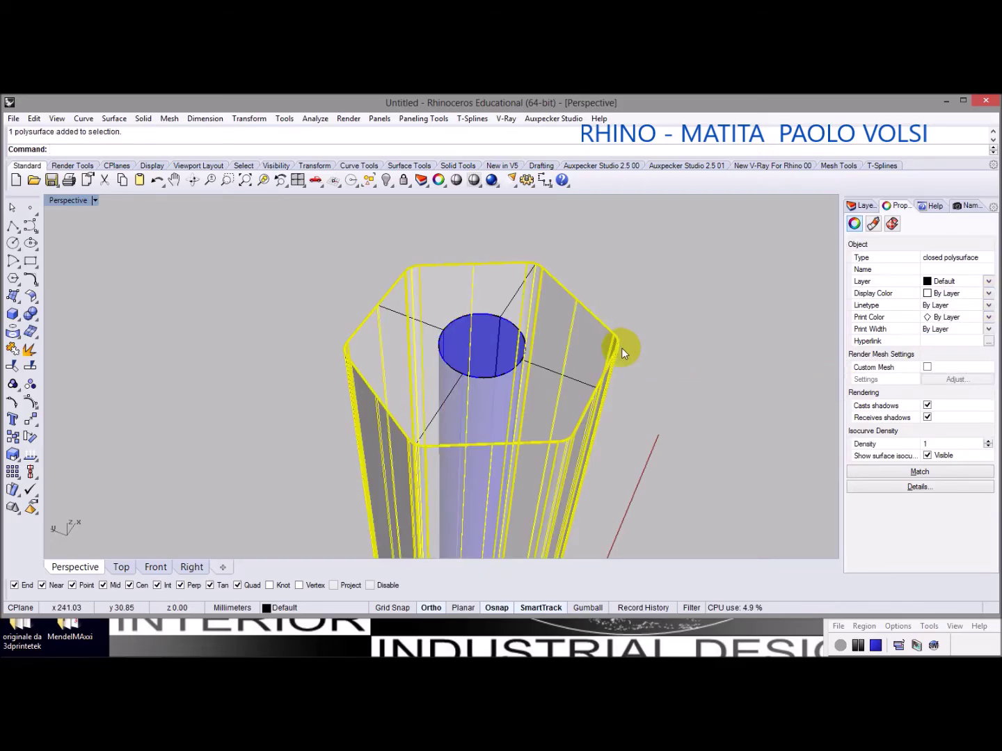
click(988, 293)
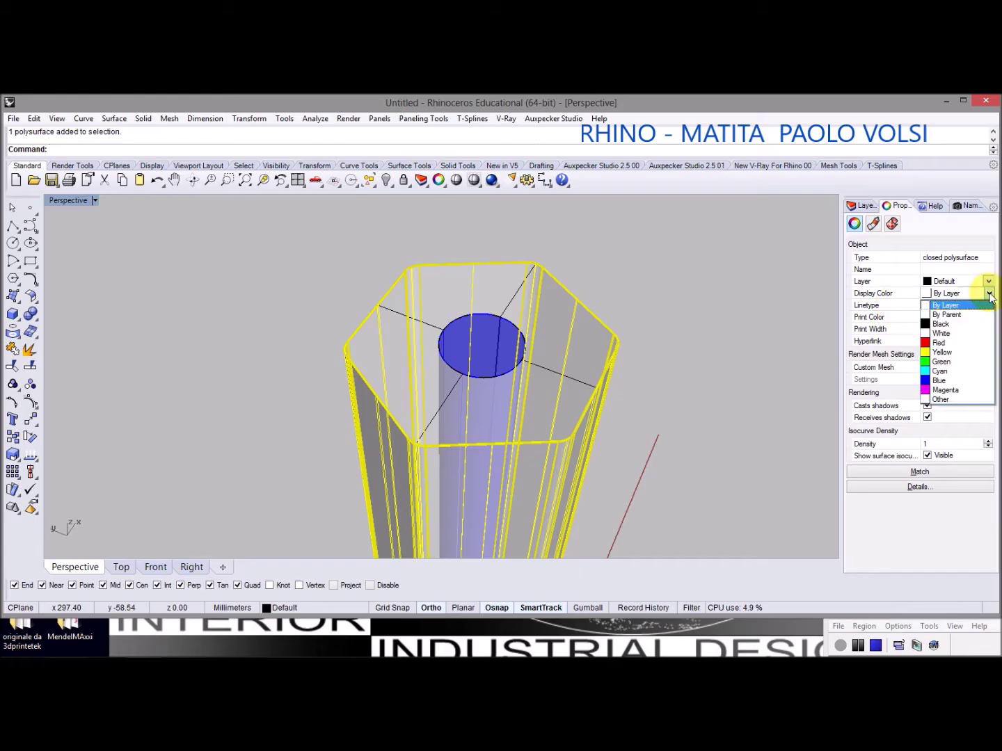
click(939, 380)
click(782, 375)
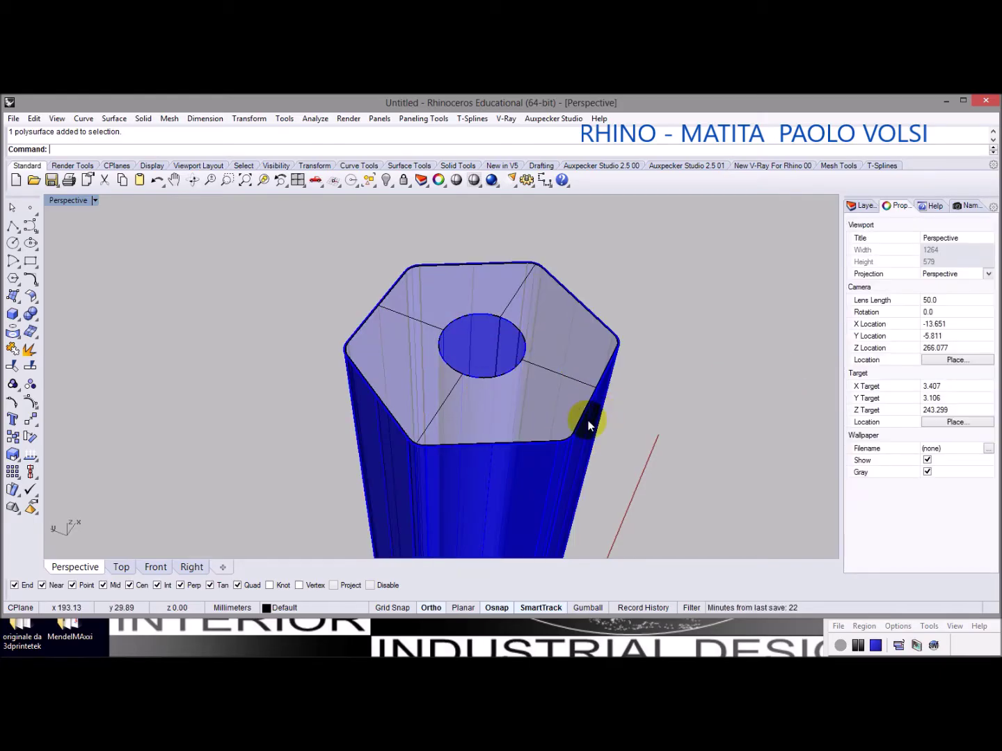
scroll(746, 407, down, 4)
mouse_move(747, 418)
right_down()
mouse_move(711, 382)
mouse_move(726, 412)
mouse_move(729, 404)
right_up()
scroll(753, 484, down, 3)
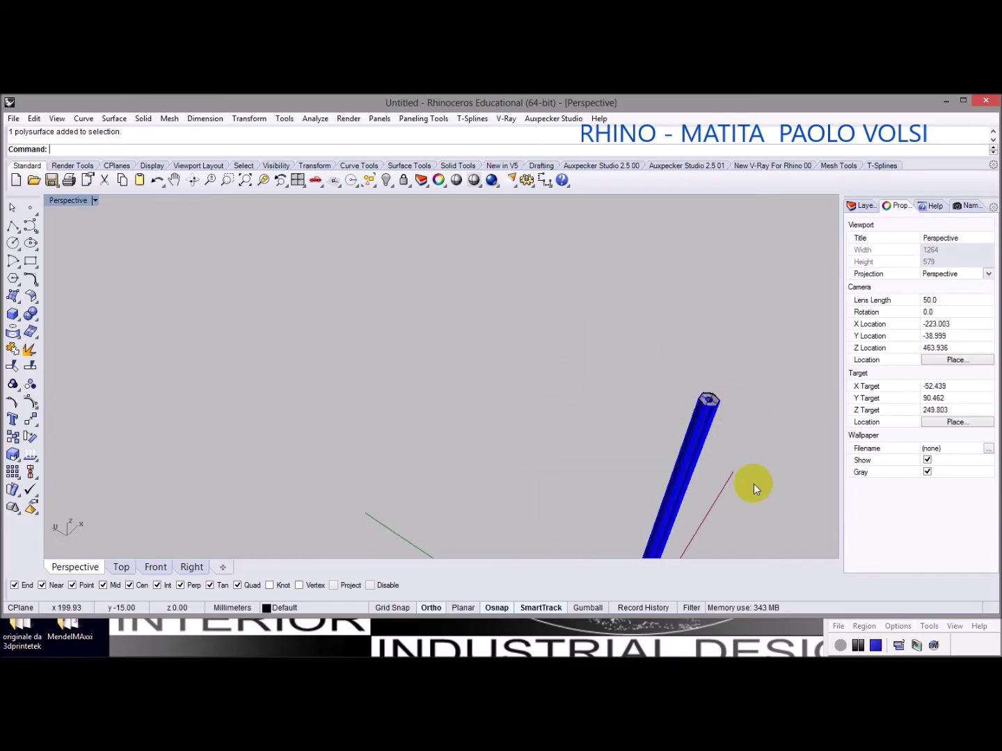
mouse_move(753, 485)
shift+right_down()
mouse_move(459, 342)
mouse_move(476, 317)
shift+right_up()
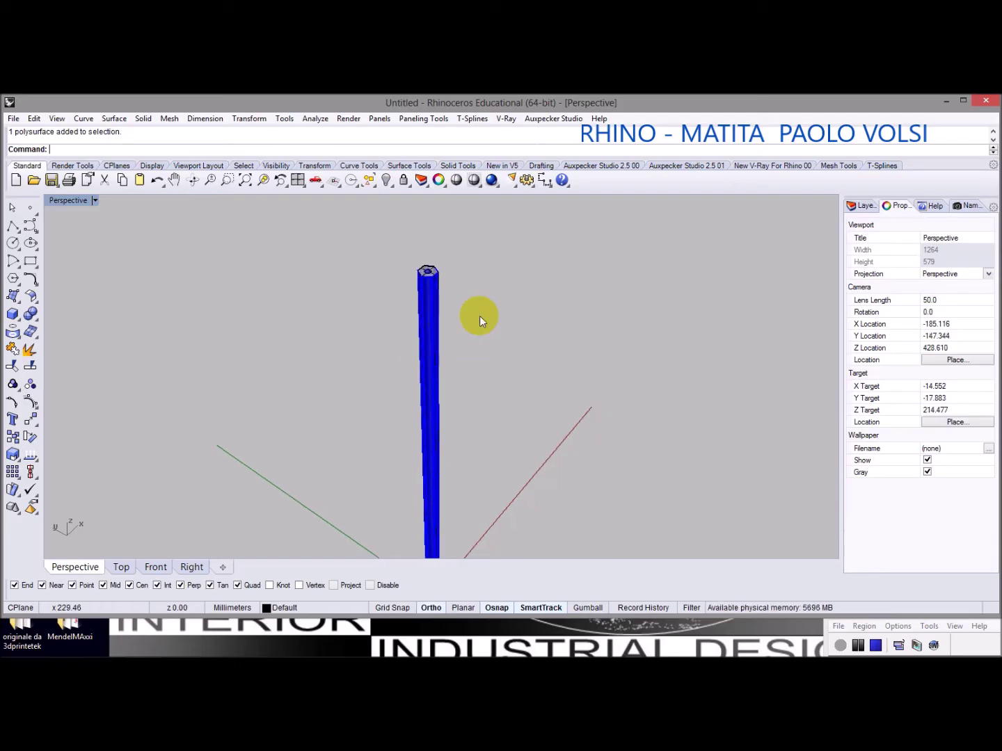
Start a text object in the Front view with bold Arial as the font and "GIOTTO PENCIS" as the text
click(154, 569)
scroll(417, 394, down, 2)
mouse_move(417, 393)
right_down()
mouse_move(480, 406)
mouse_move(467, 538)
right_up()
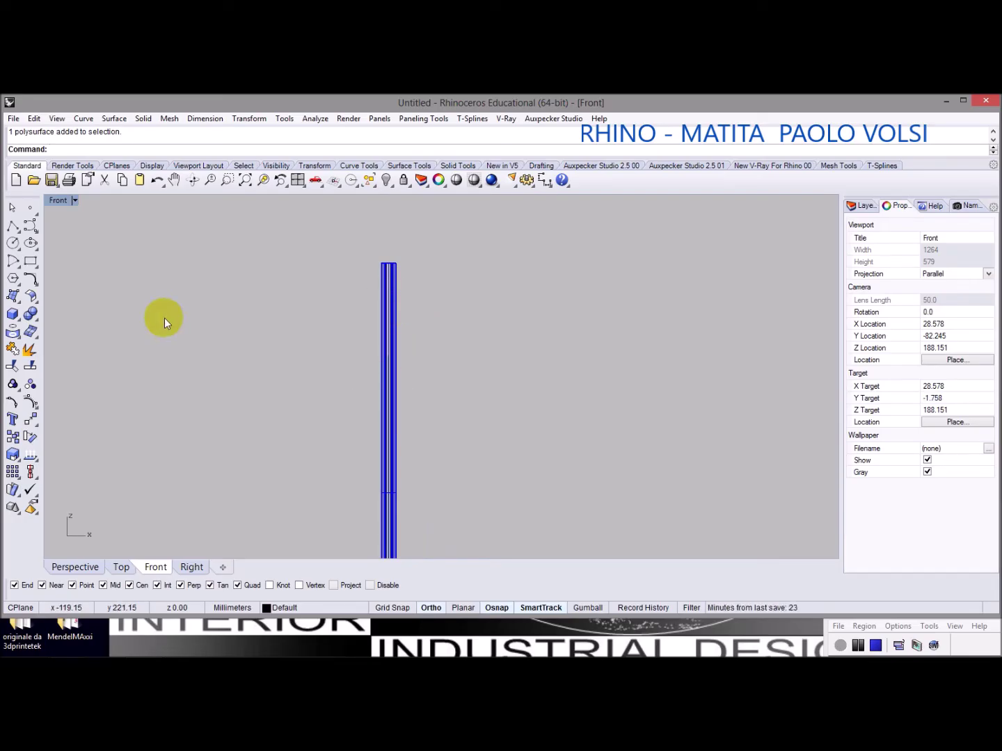
click(13, 420)
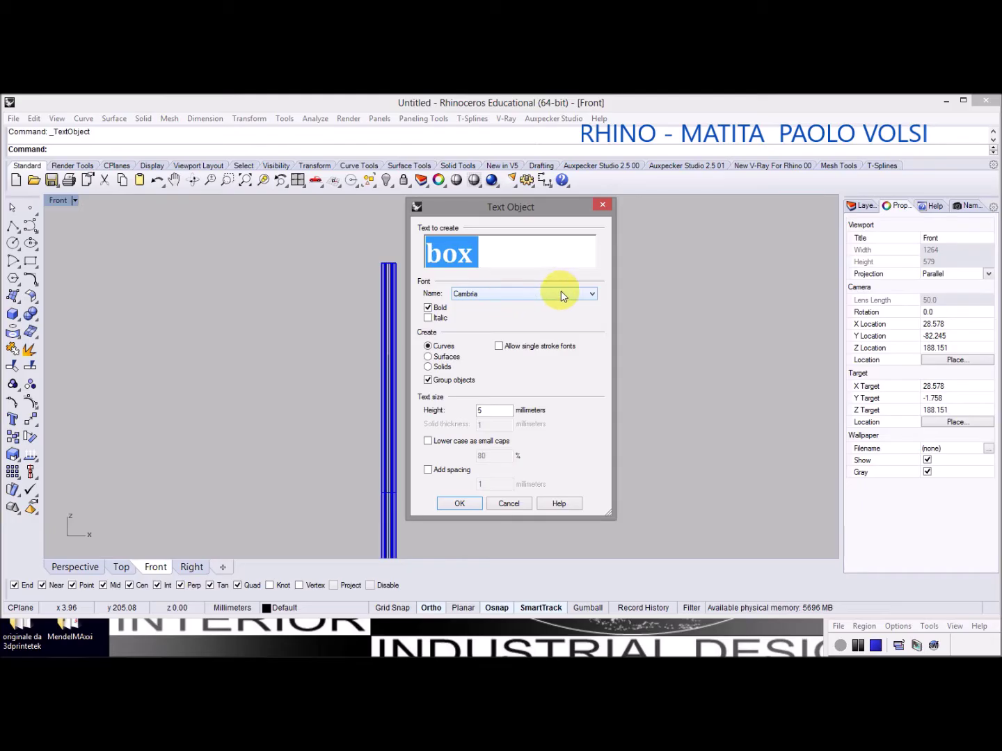
click(592, 294)
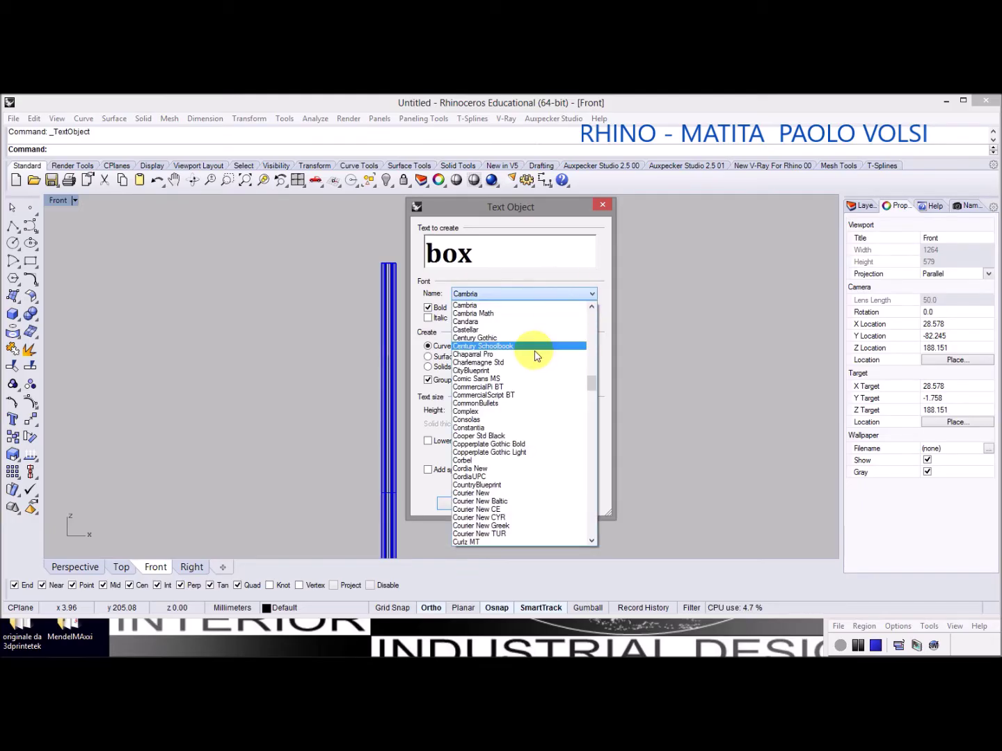
drag(591, 383, 591, 358)
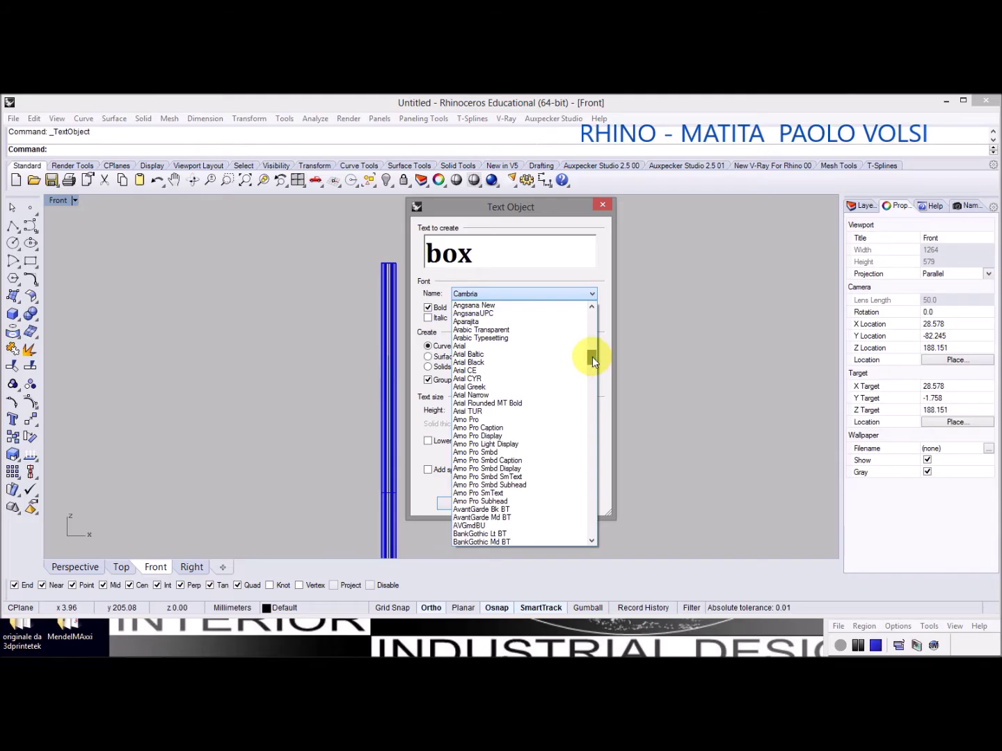
click(522, 348)
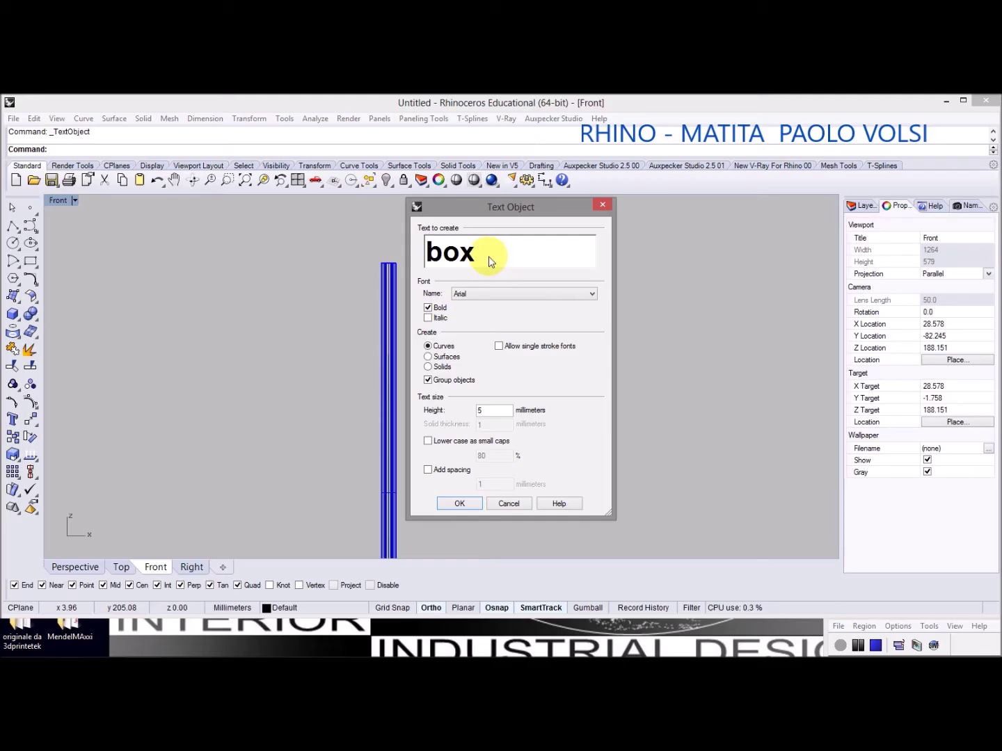
drag(489, 256, 427, 263)
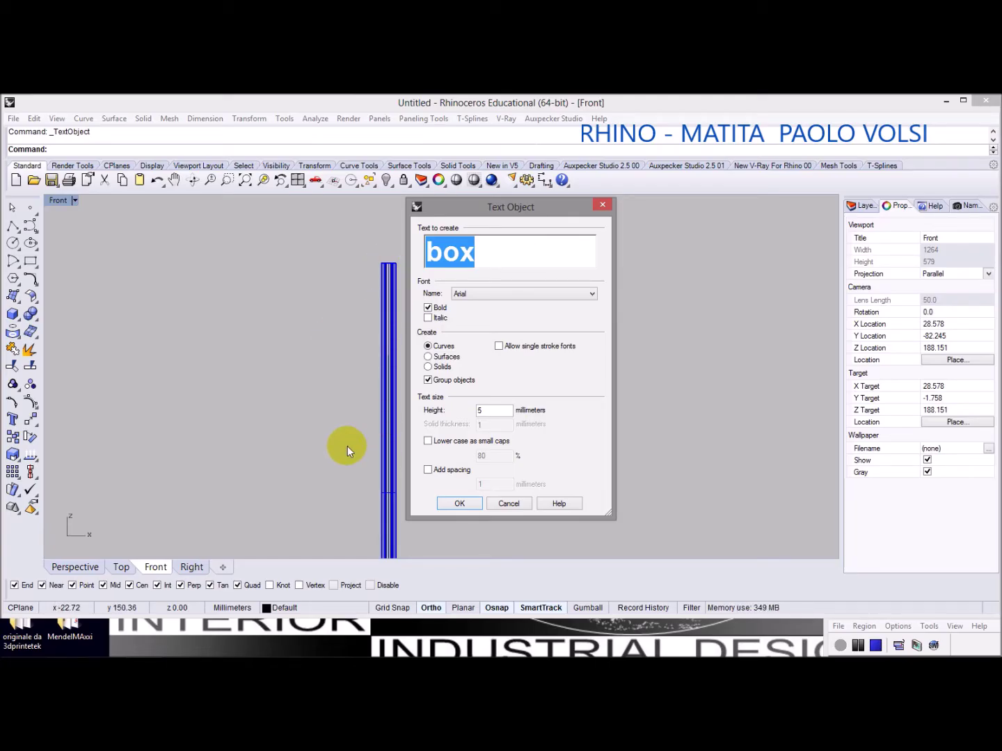
text(GIOTTO)
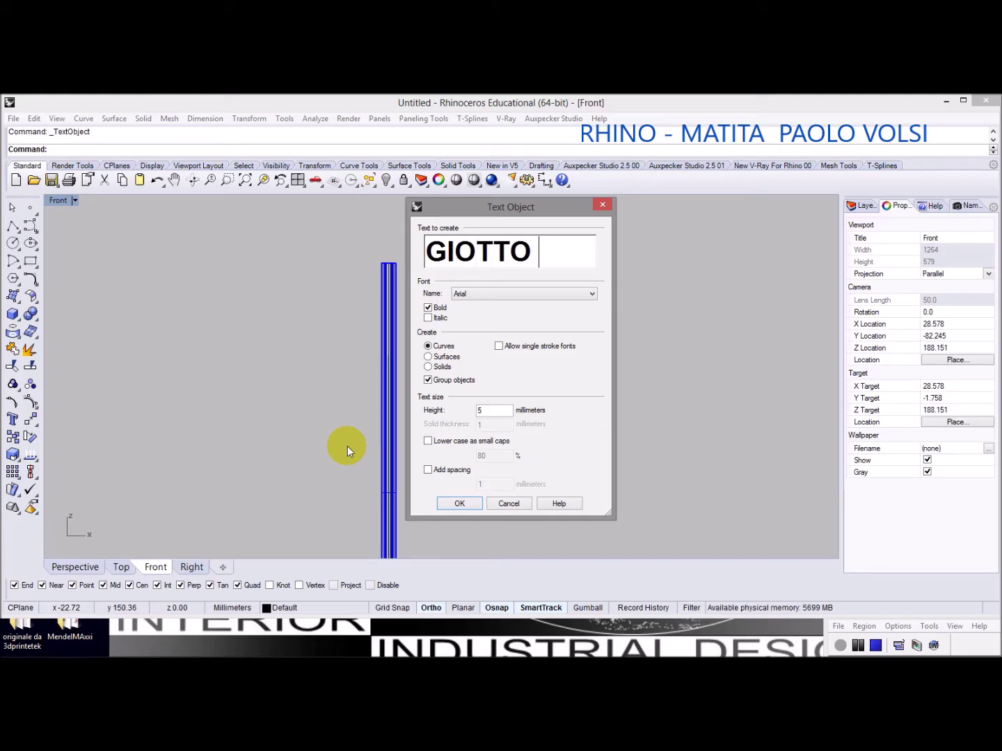
text( PEN)
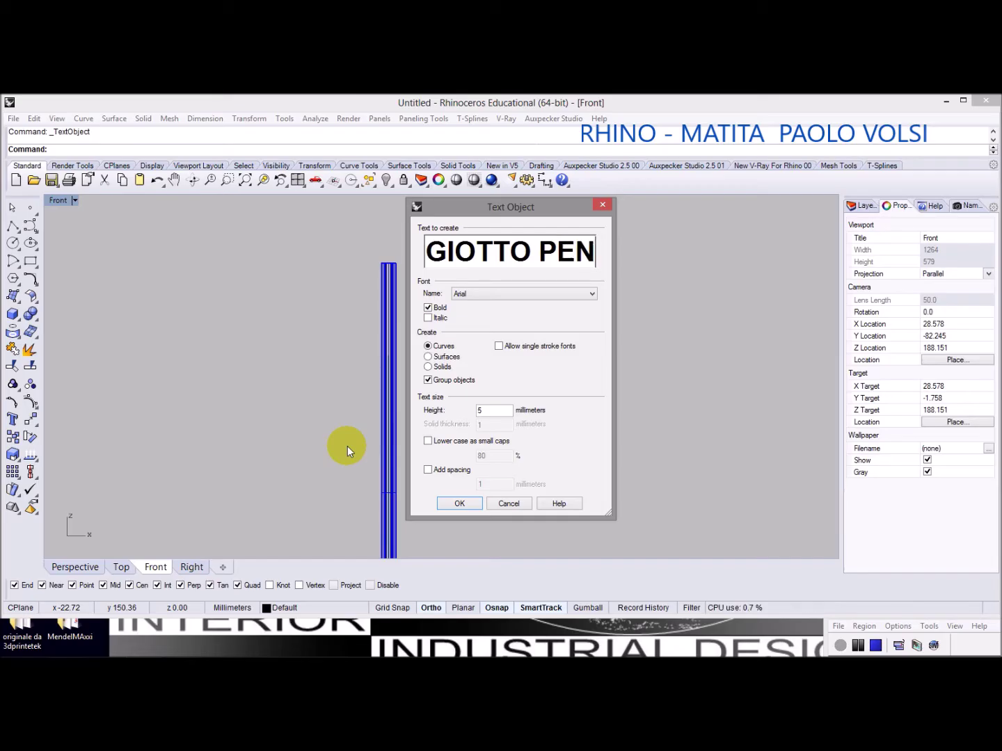
text(CIS)
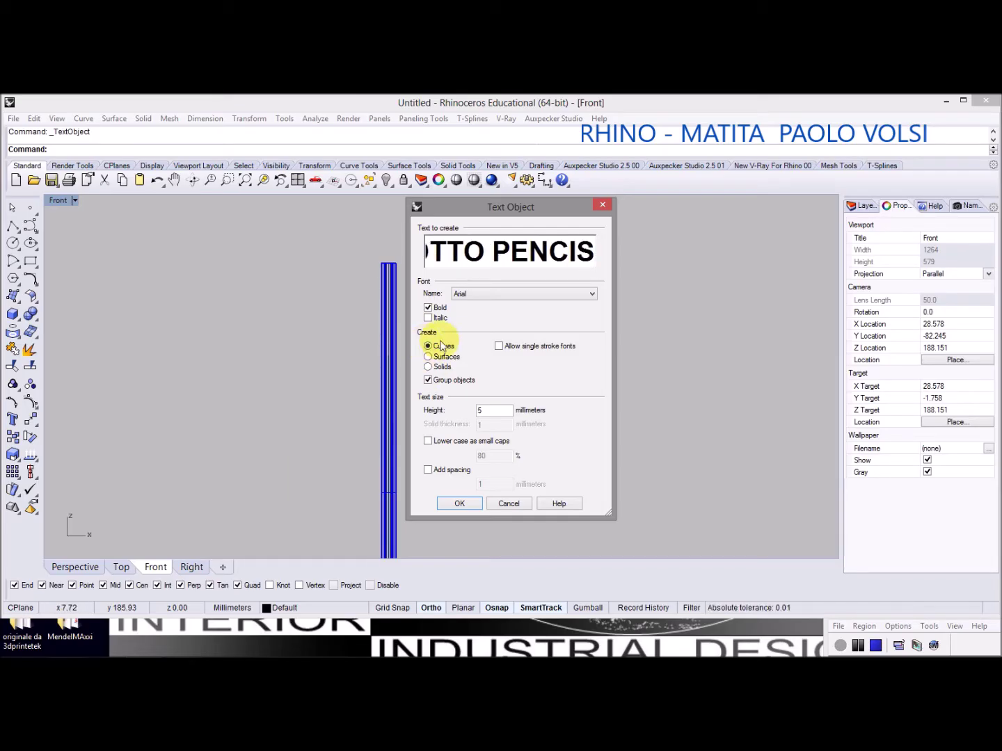
Create the text as solids with a height of 3 mm and place it just beside the pencil's upper end
click(429, 366)
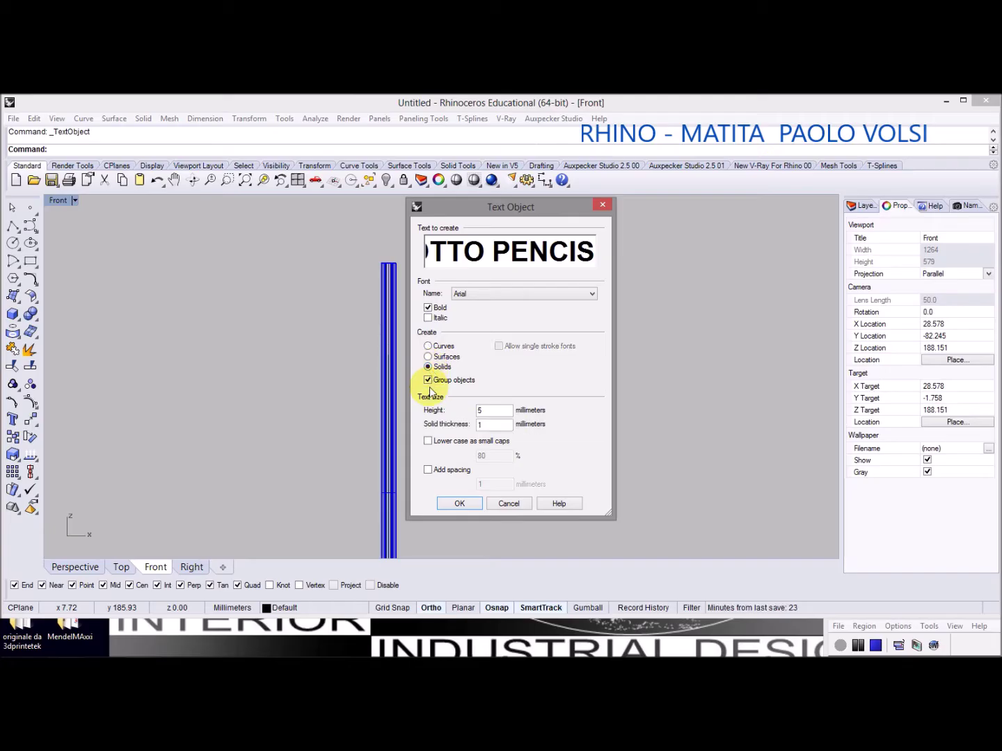
double_click(482, 410)
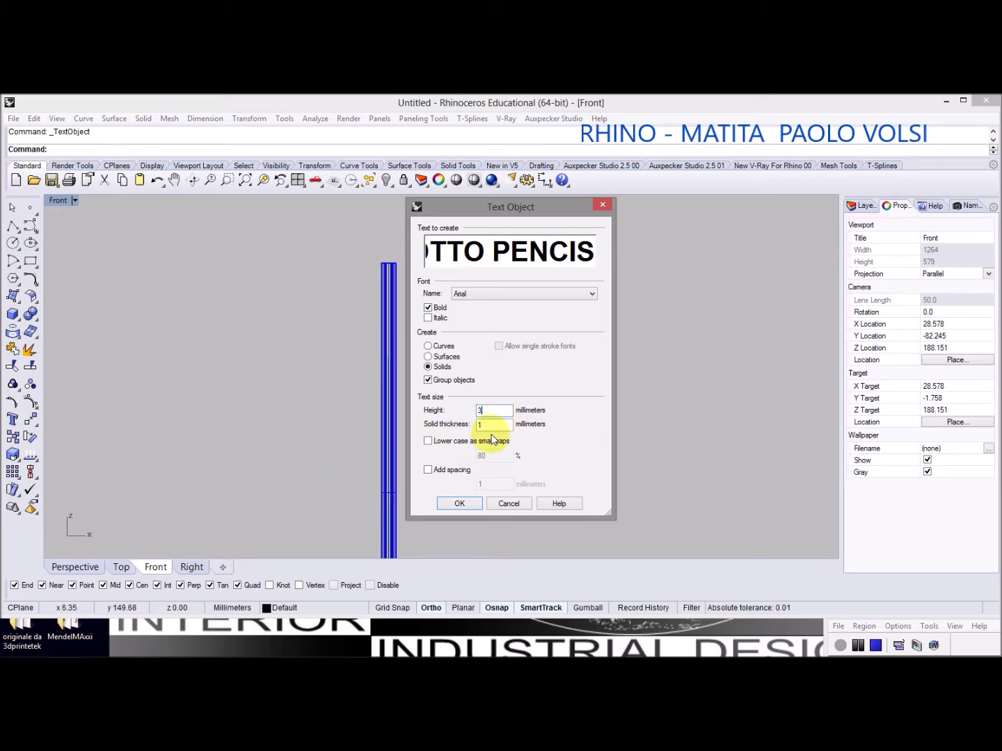
click(483, 410)
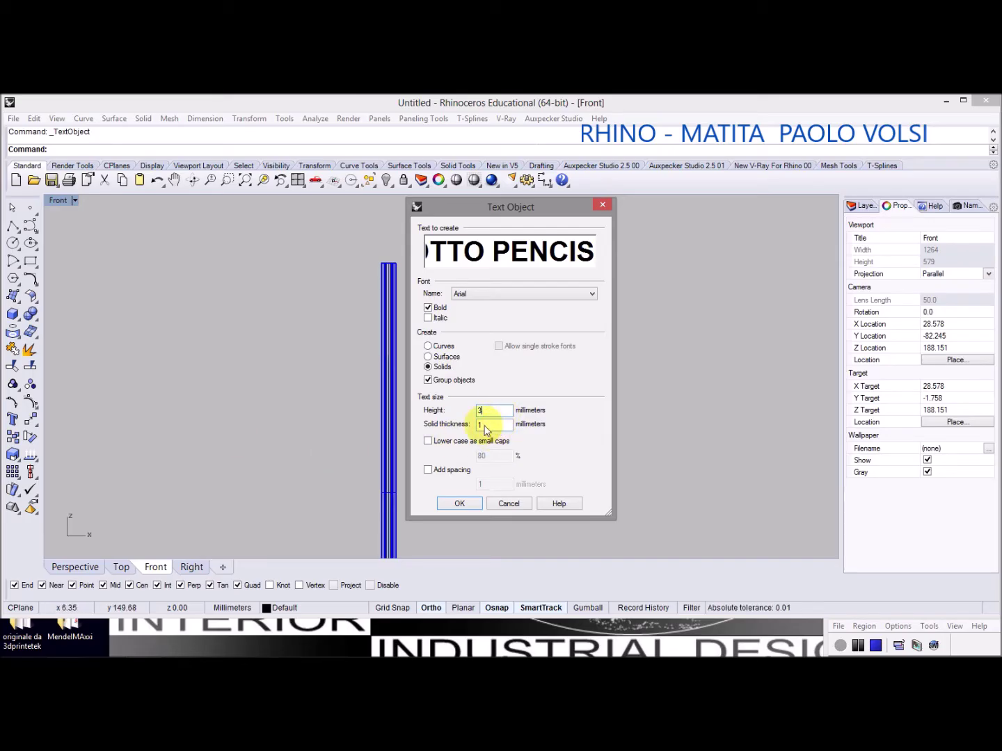
click(459, 503)
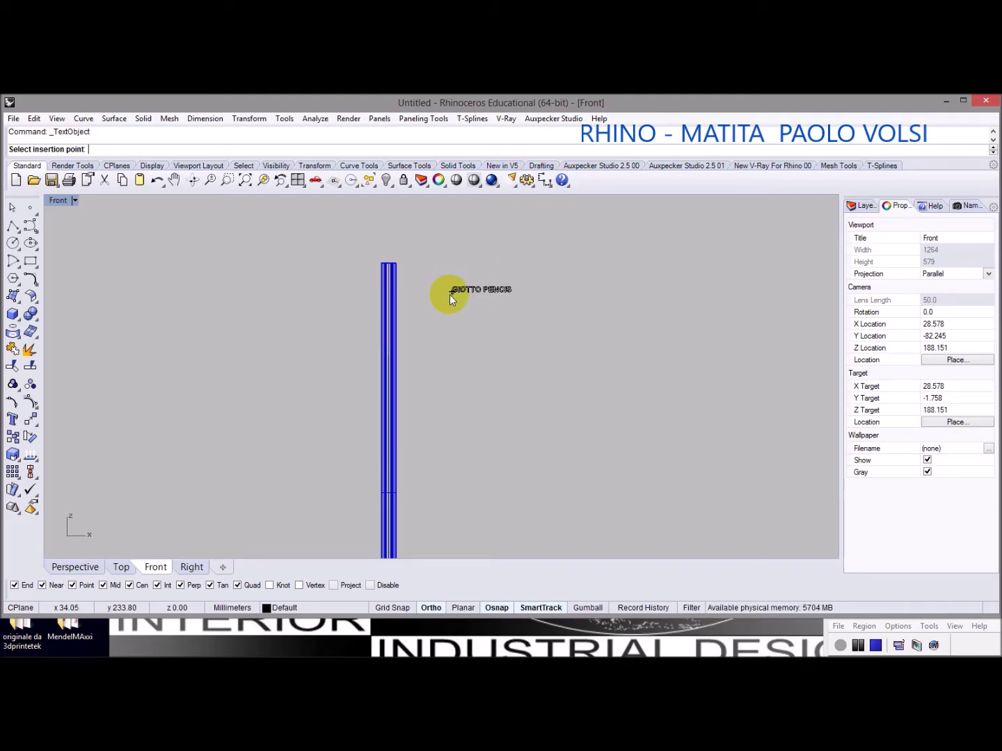
click(432, 292)
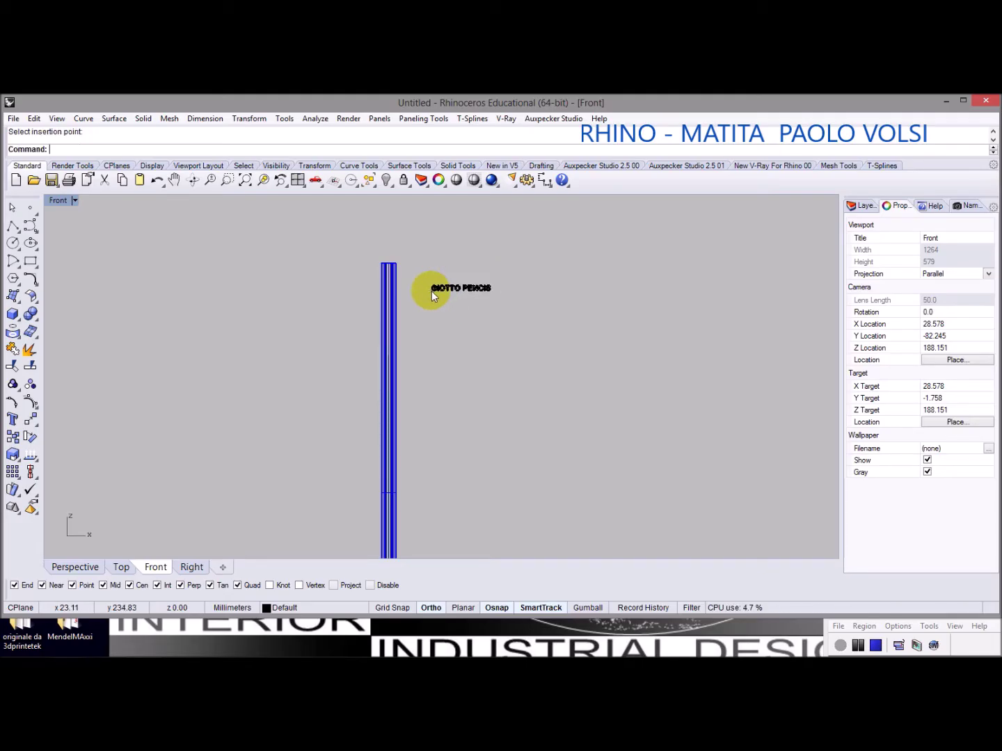
Rotate the text solids 90 degrees counter-clockwise without copying, so they run parallel to the pencil
scroll(450, 287, up, 5)
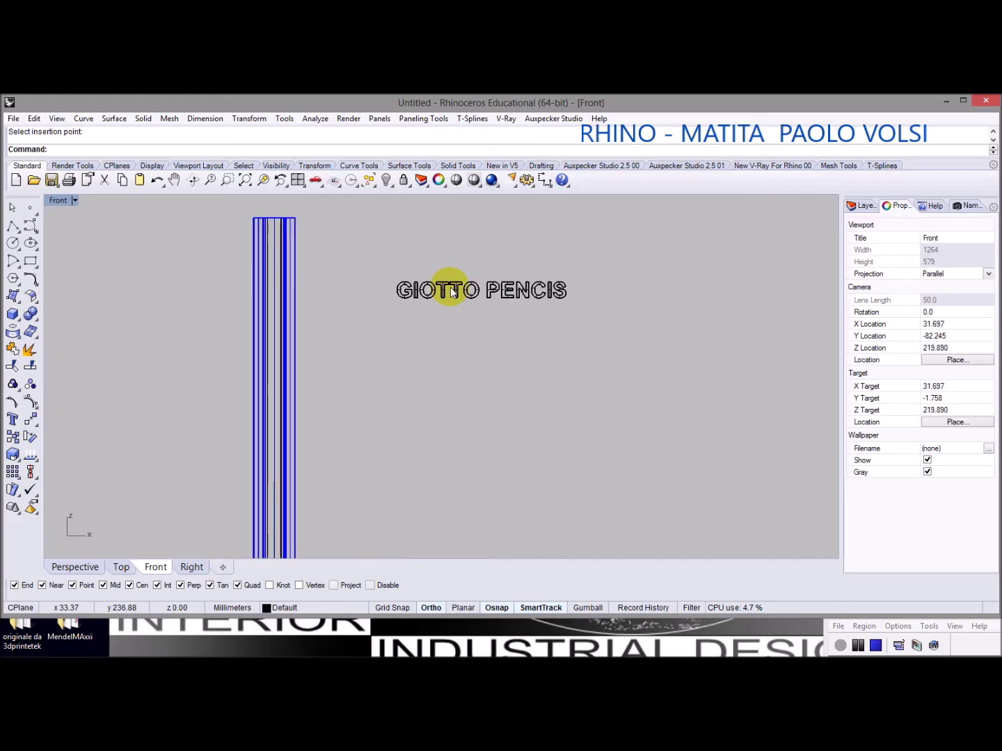
right_drag(456, 317, 454, 352)
click(453, 342)
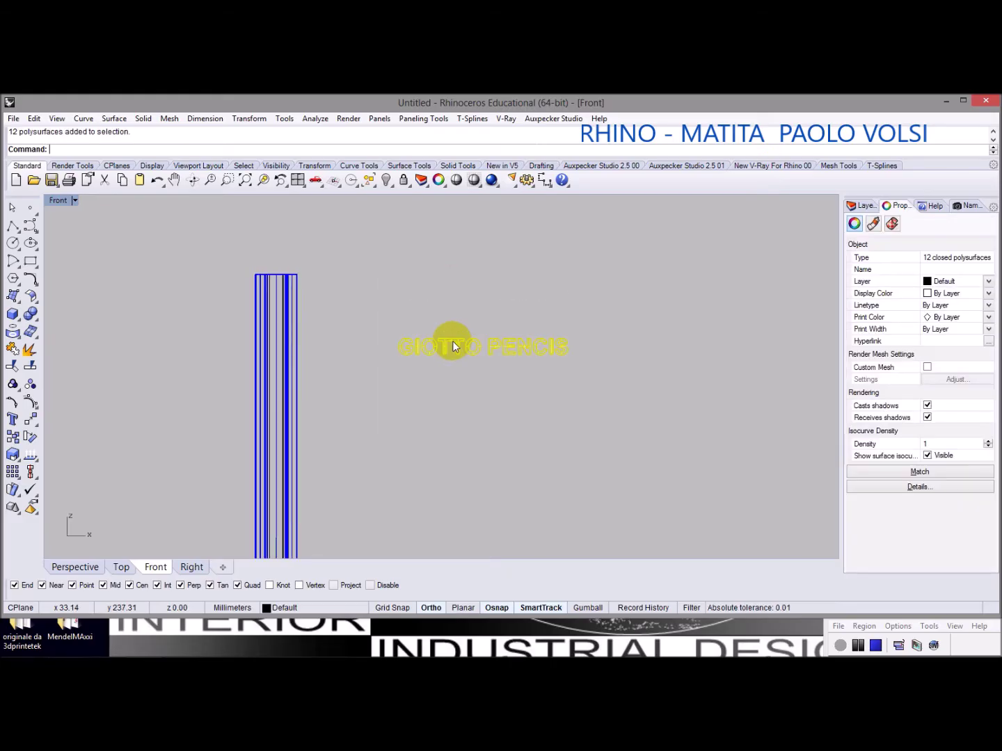
click(32, 443)
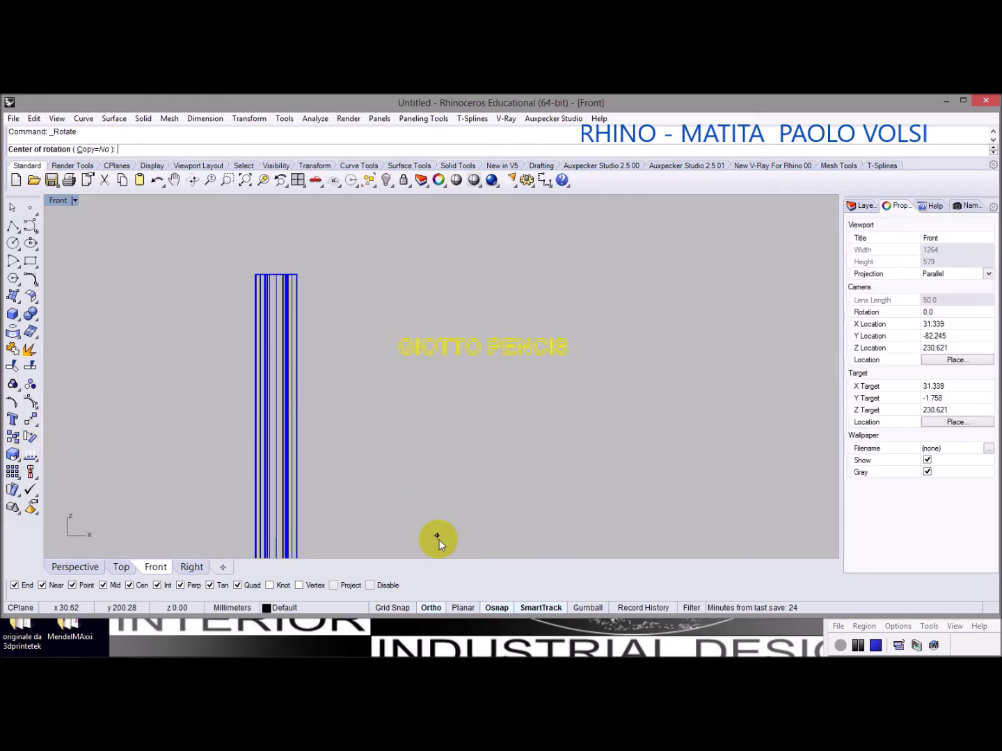
click(367, 385)
click(593, 408)
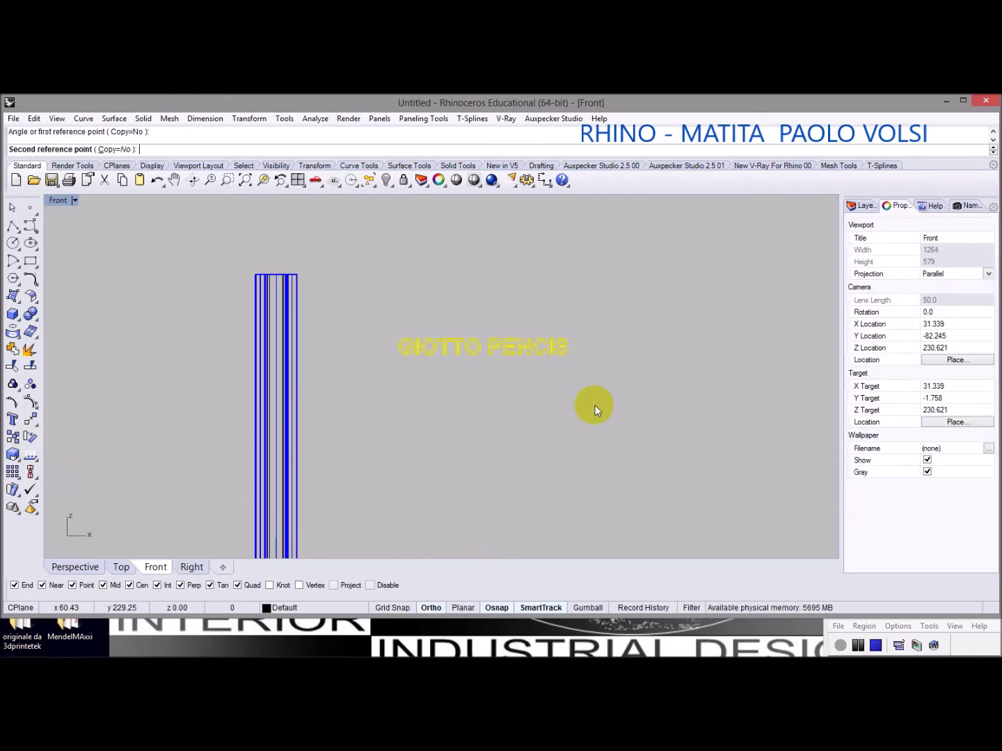
click(414, 239)
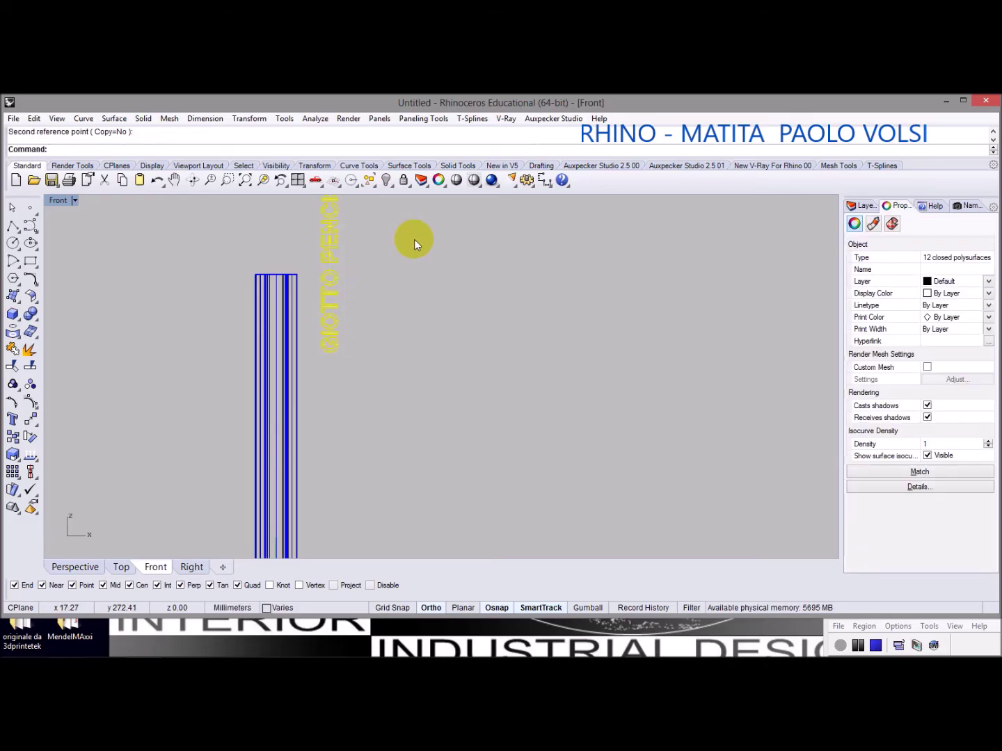
Move the lettering about 41 mm down along the pencil and about 10 mm sideways onto the hexagonal body in the Front view
scroll(406, 275, down, 3)
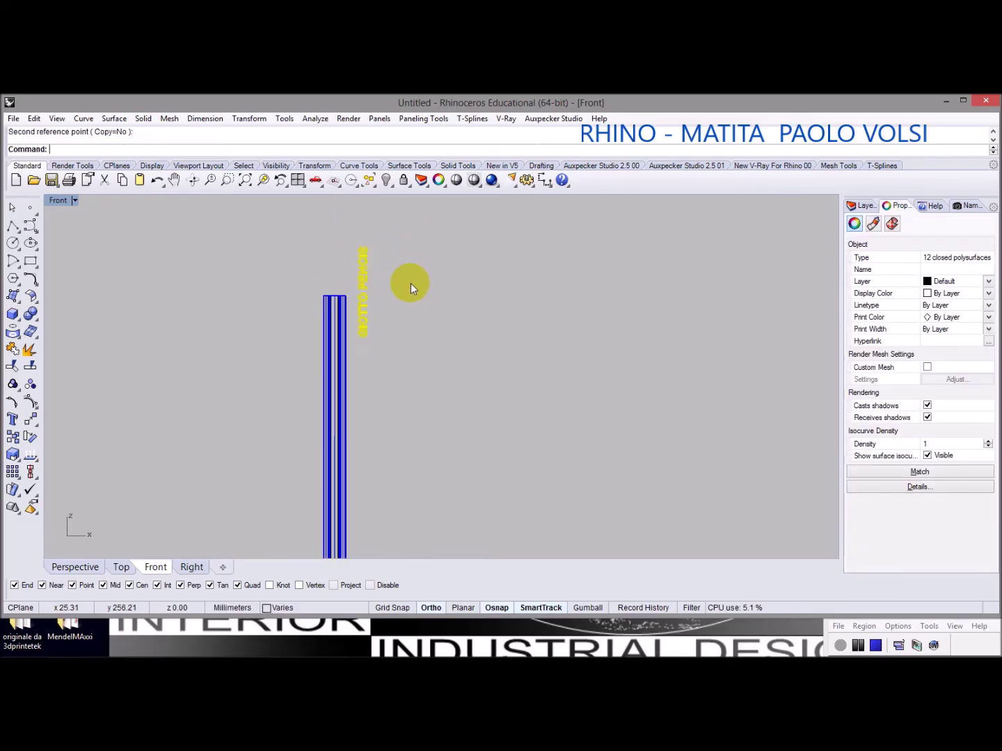
click(30, 441)
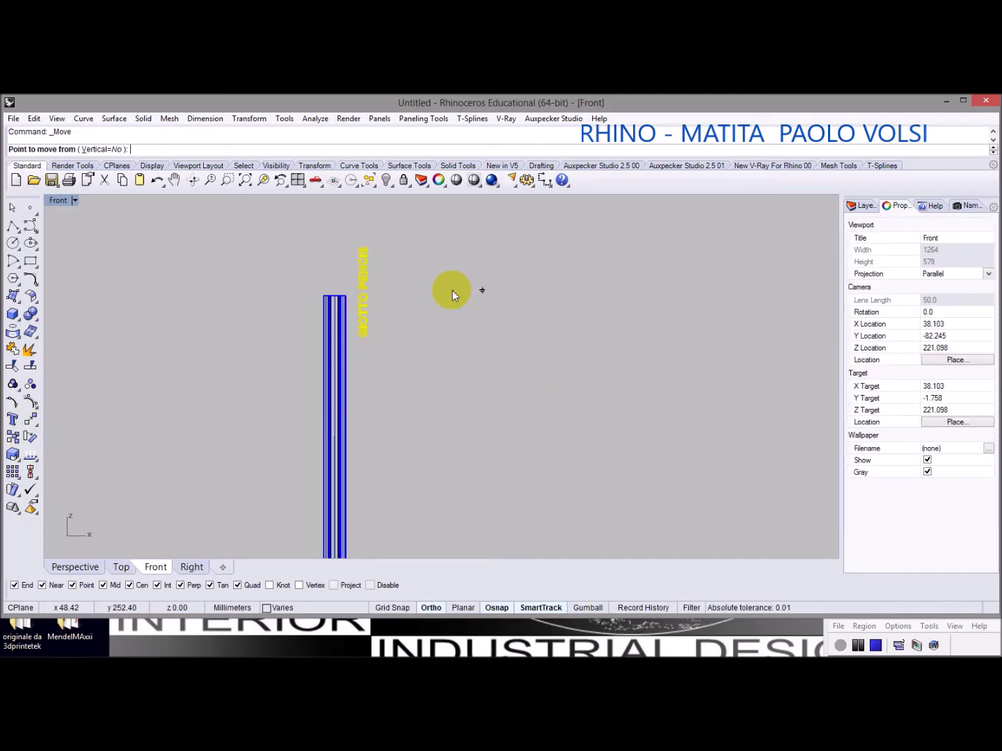
click(456, 267)
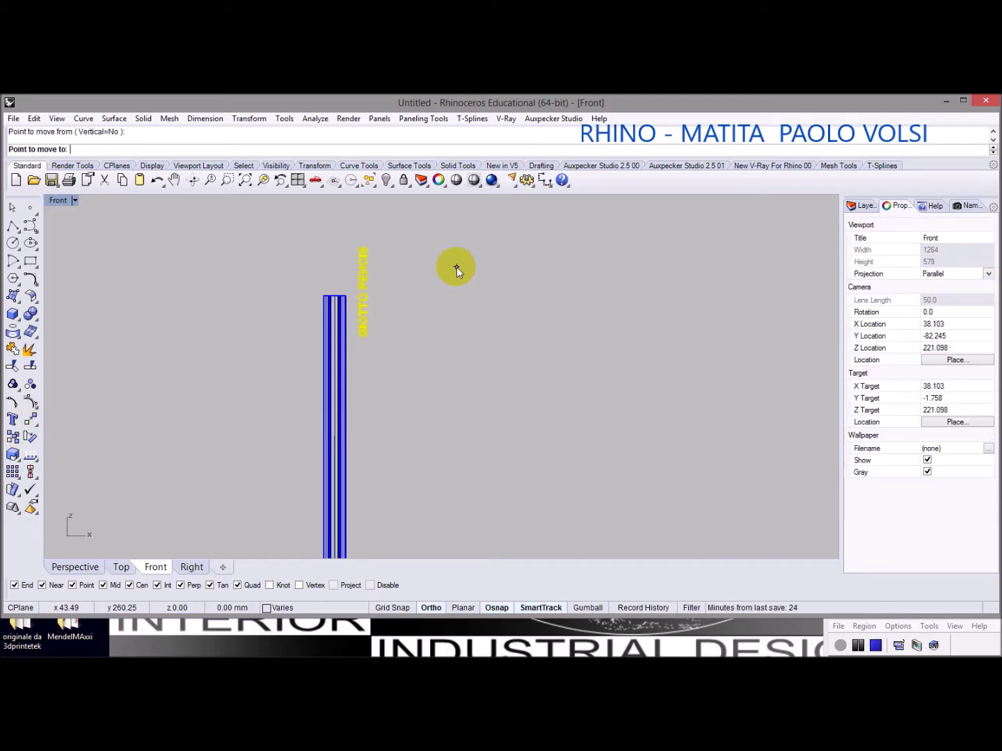
click(440, 380)
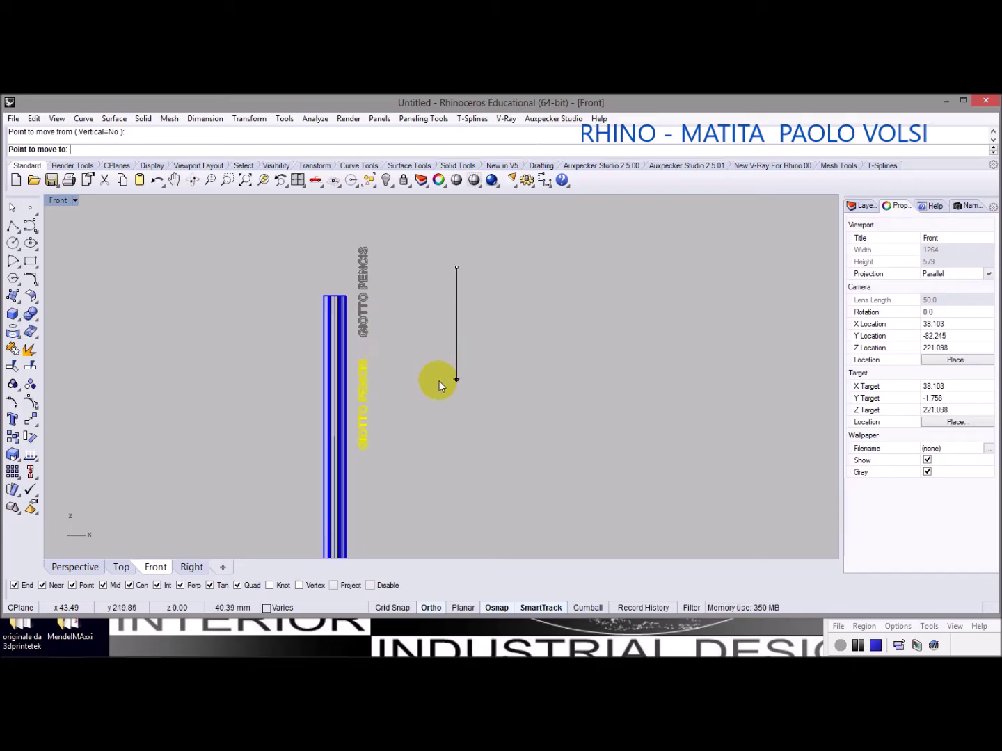
key(Return)
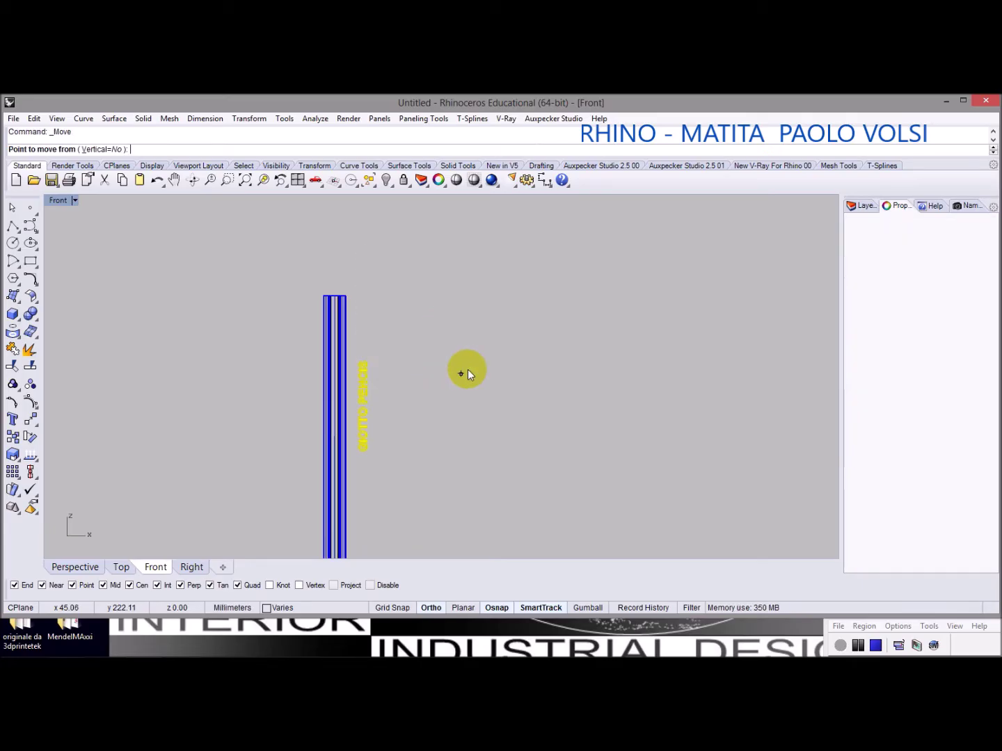
click(543, 363)
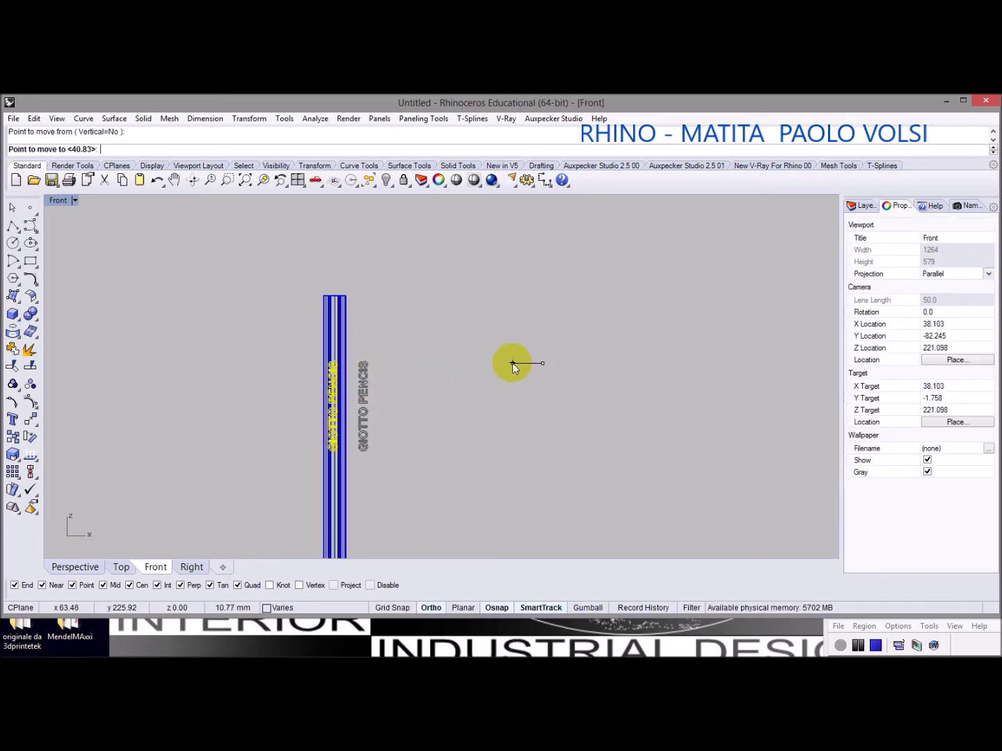
click(514, 364)
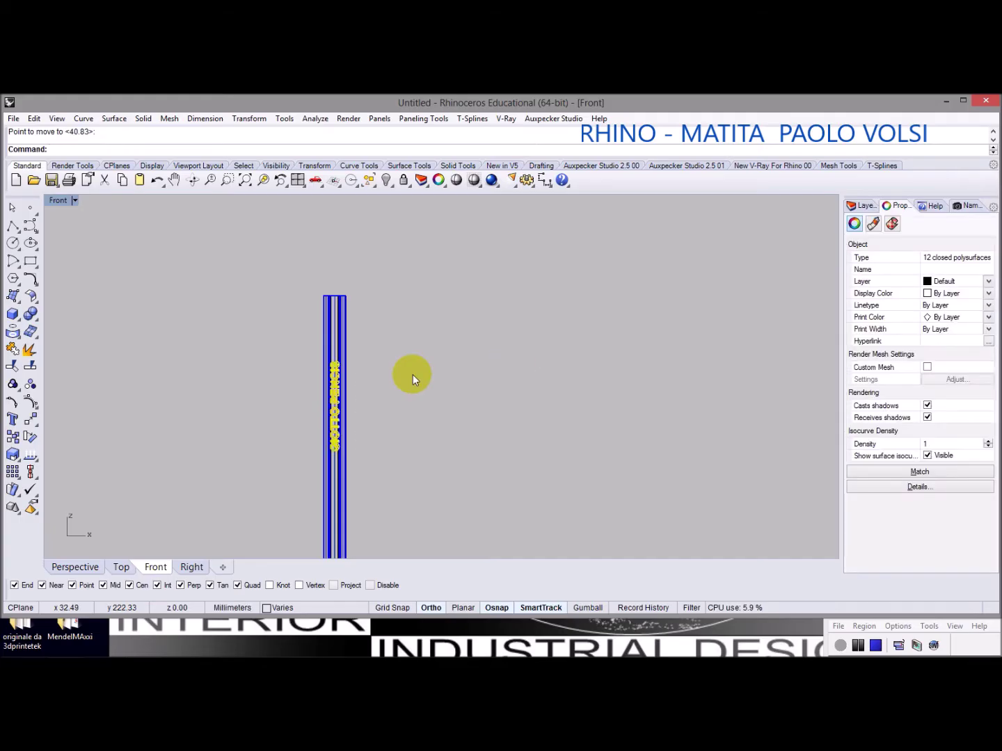
Set the Front view to Ghosted display to check how the lettering sits on the pencil
scroll(413, 374, up, 3)
scroll(311, 368, up, 3)
right_drag(125, 352, 262, 362)
scroll(342, 363, up, 5)
scroll(341, 363, up, 2)
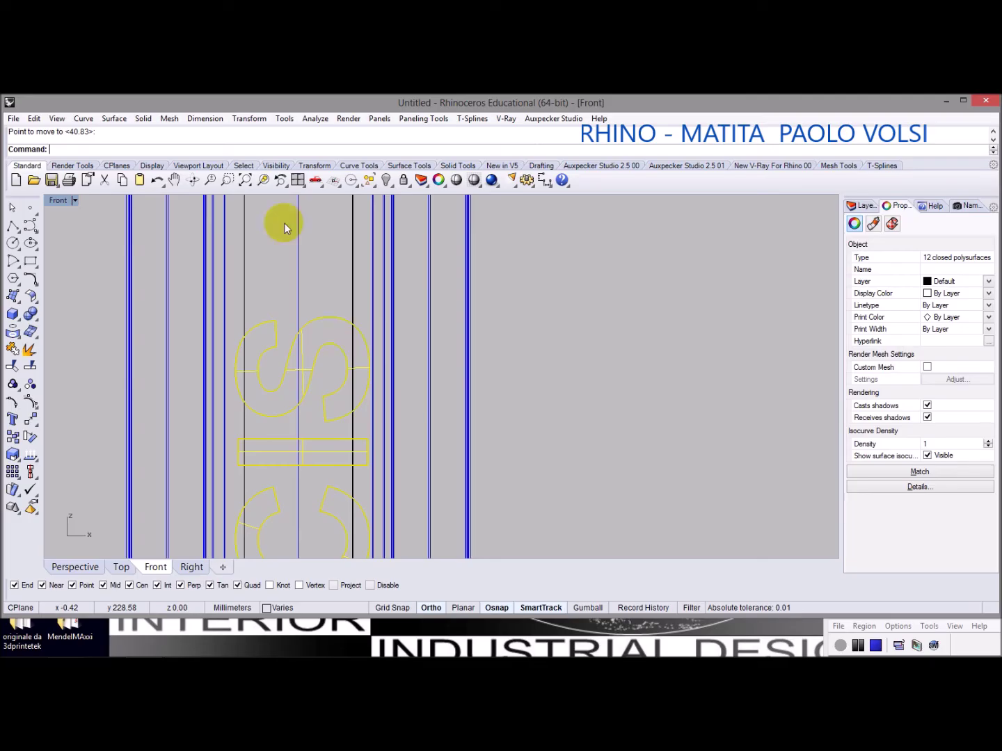
click(72, 201)
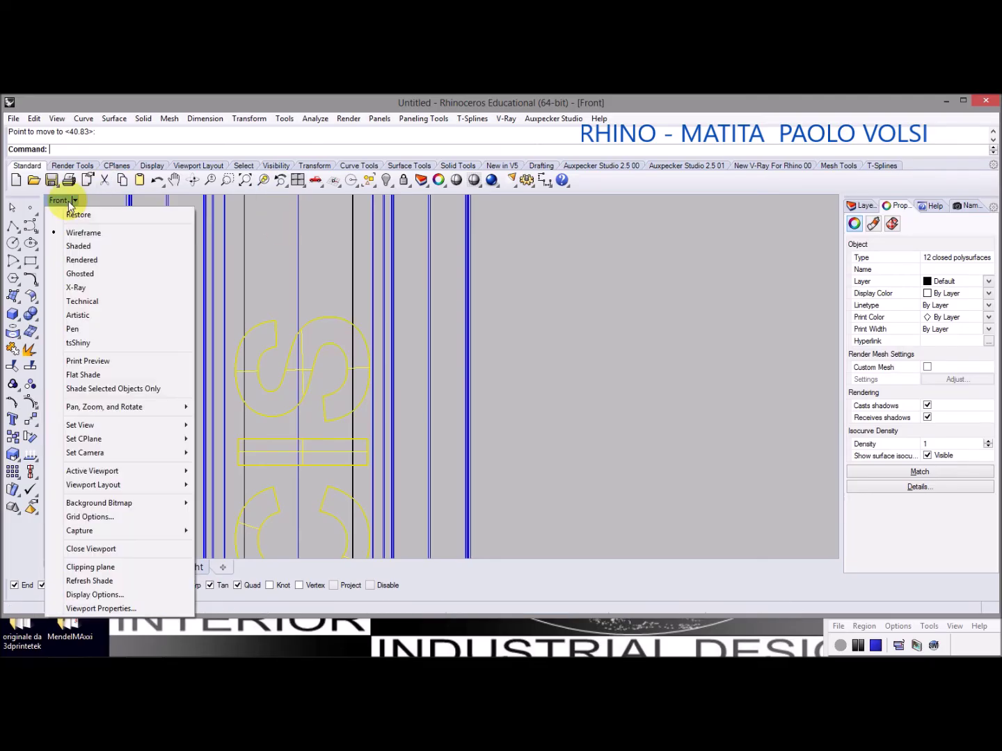
click(78, 274)
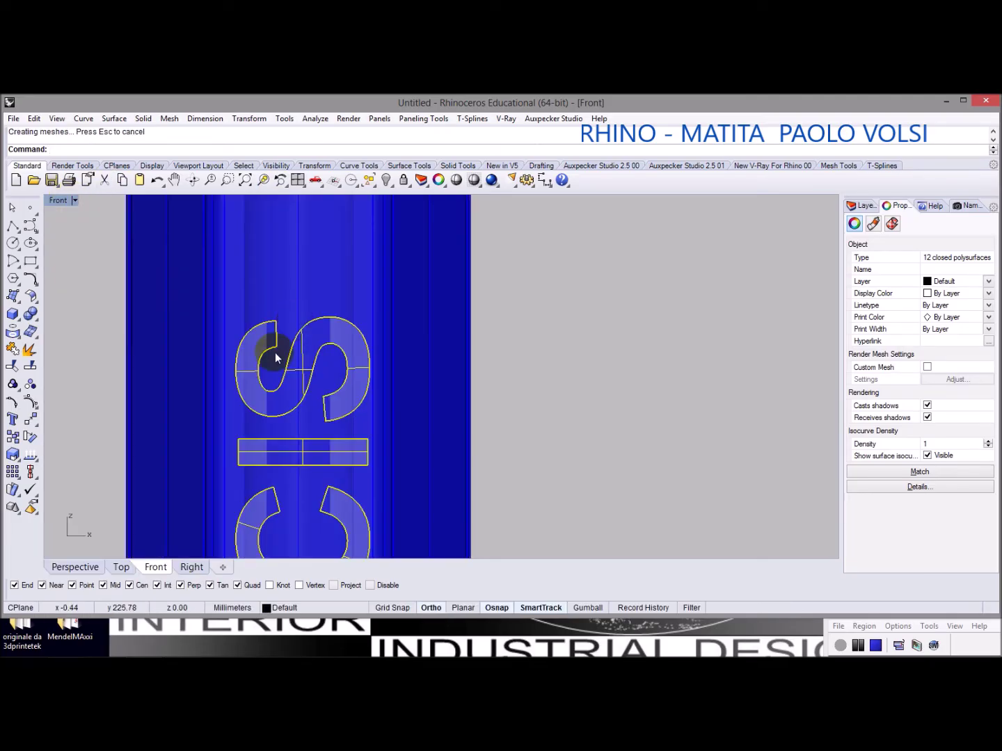
scroll(330, 362, up, 2)
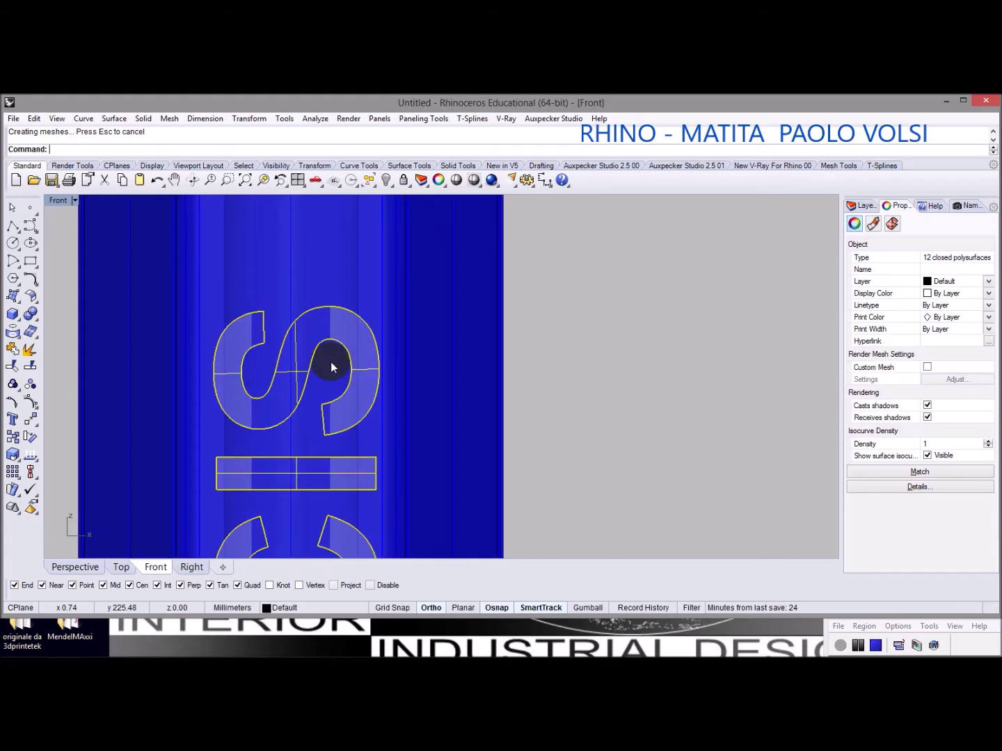
scroll(317, 357, up, 2)
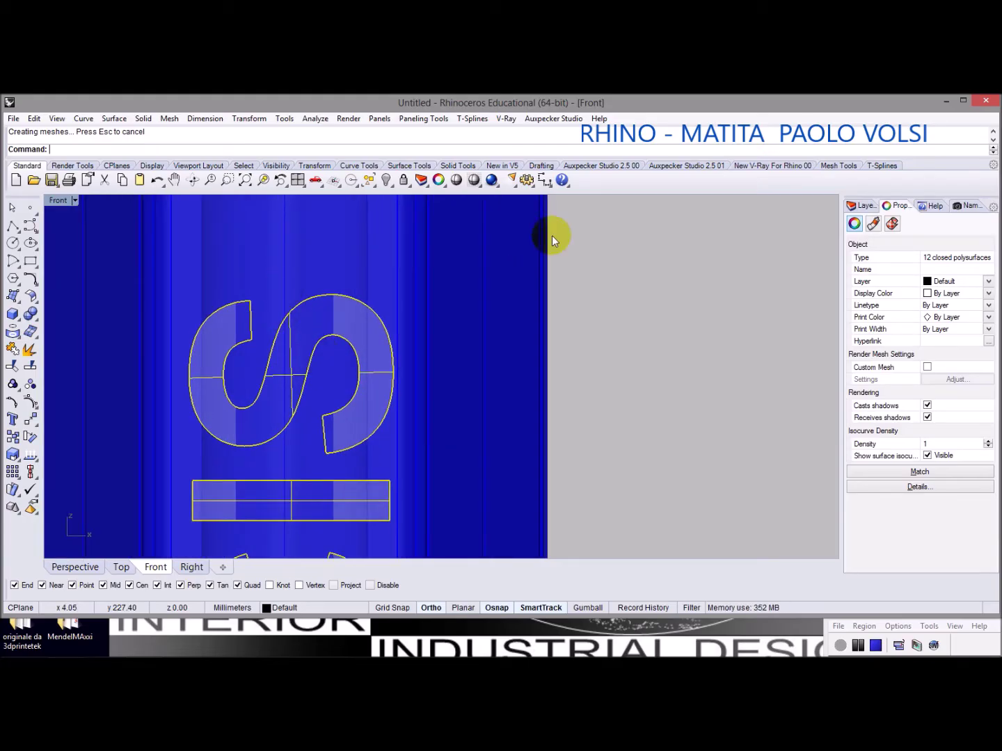
Set the display color of all the pencil body parts, without the lettering, to By Layer
scroll(599, 231, down, 3)
drag(629, 237, 327, 214)
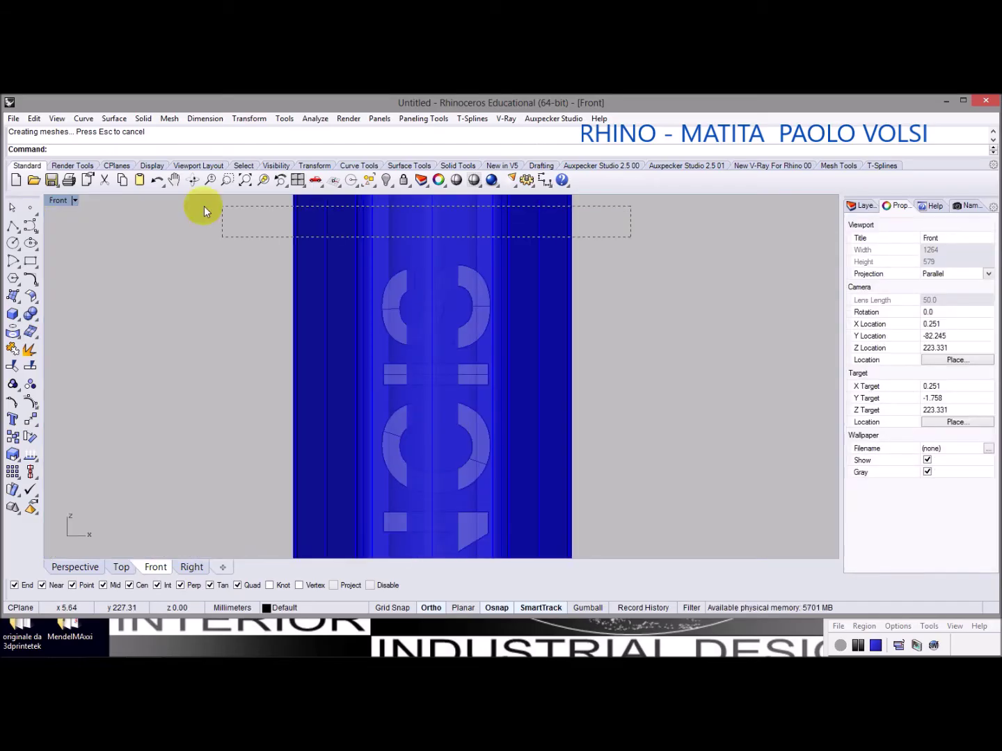
drag(203, 206, 203, 205)
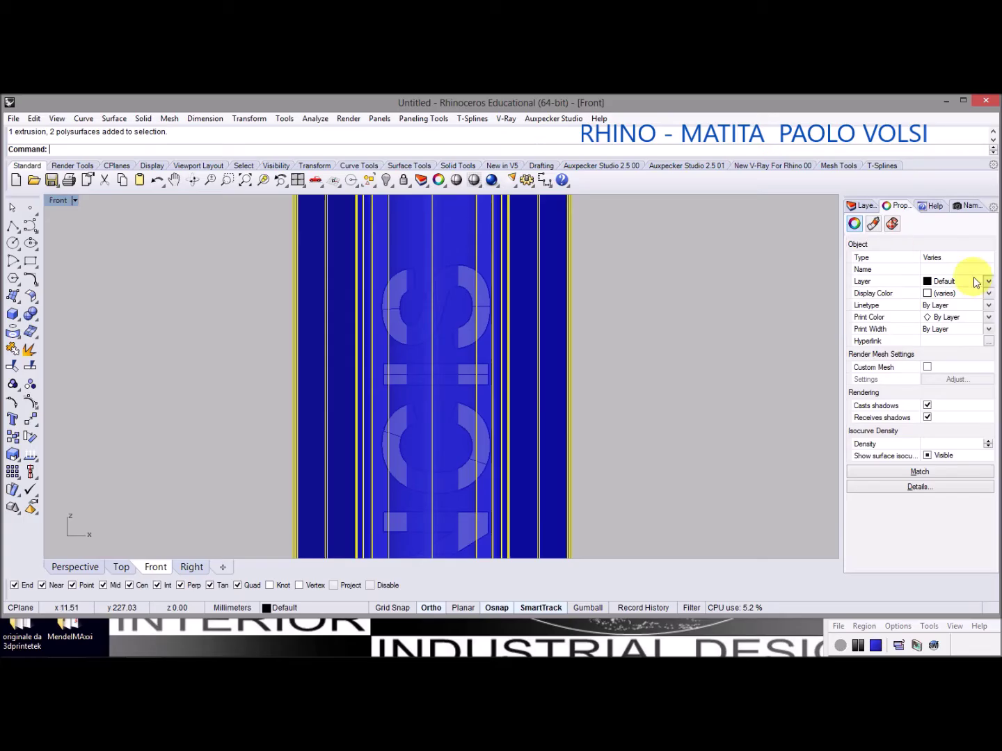
click(988, 293)
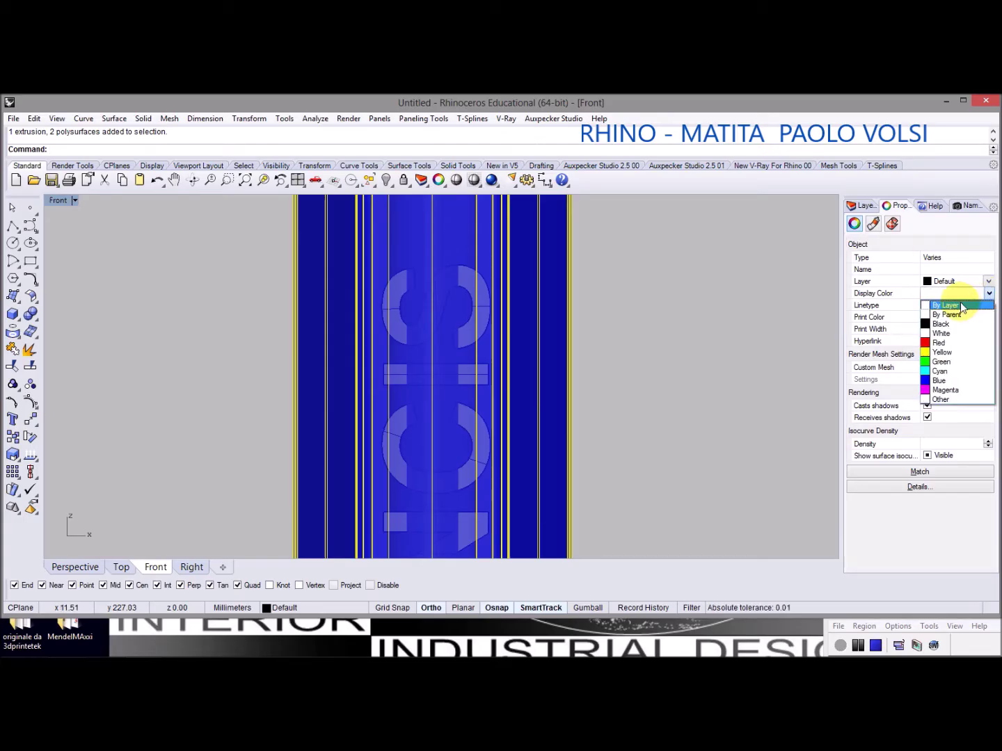
click(960, 307)
click(630, 284)
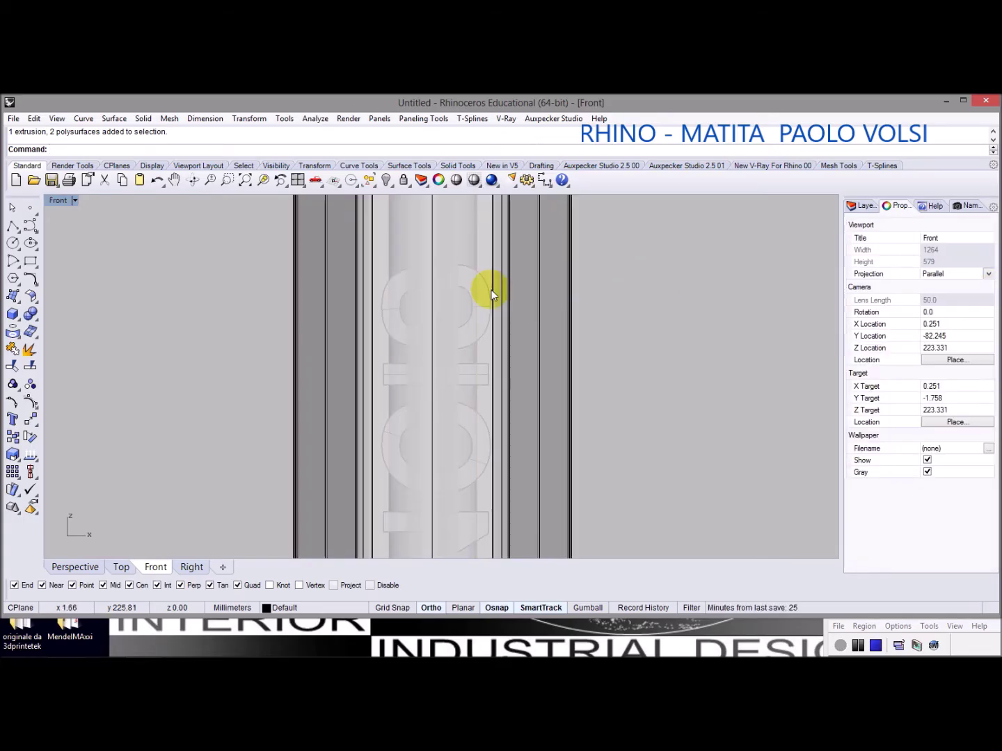
Move the lettering about 0.1 mm to the left so it is centred on the pencil's front face
scroll(490, 293, up, 4)
click(476, 271)
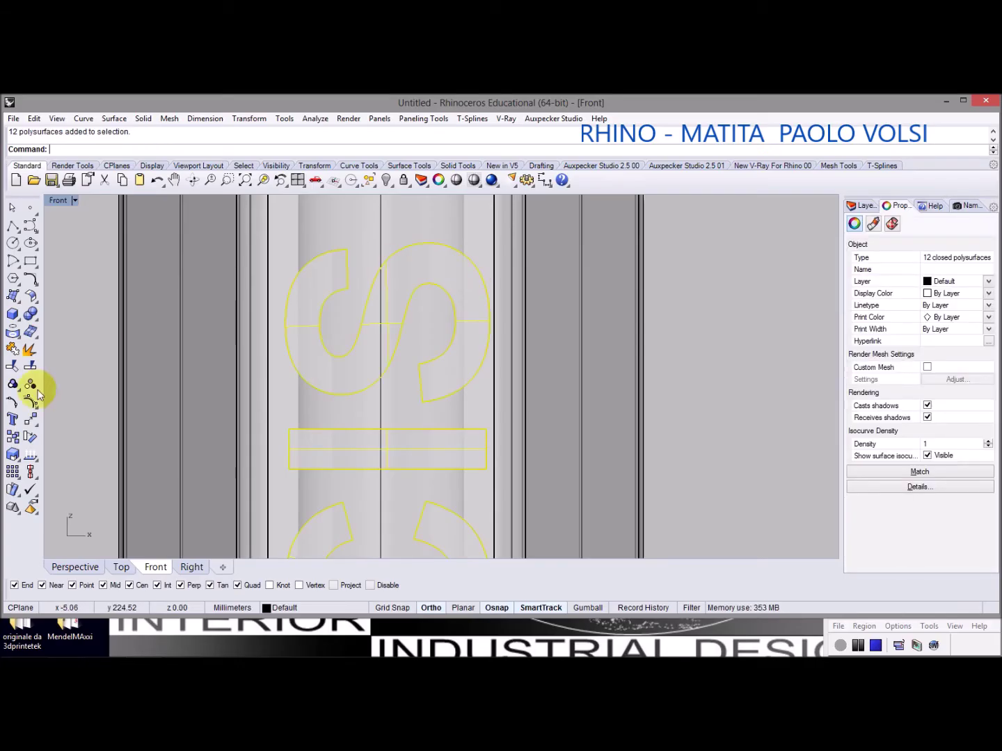
click(31, 421)
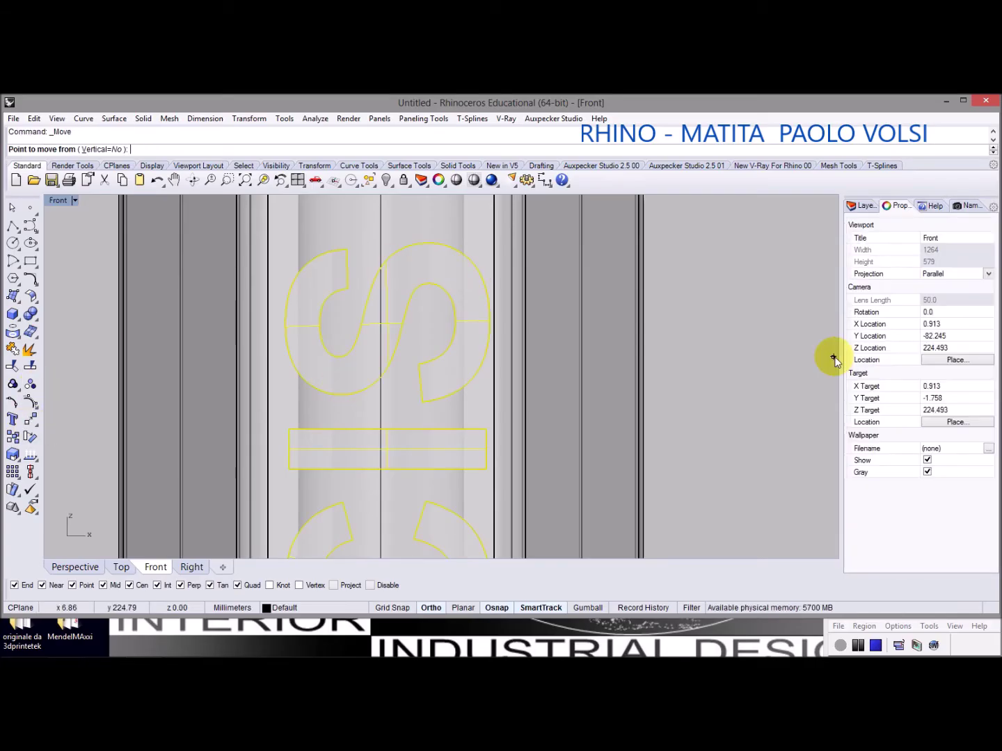
click(776, 339)
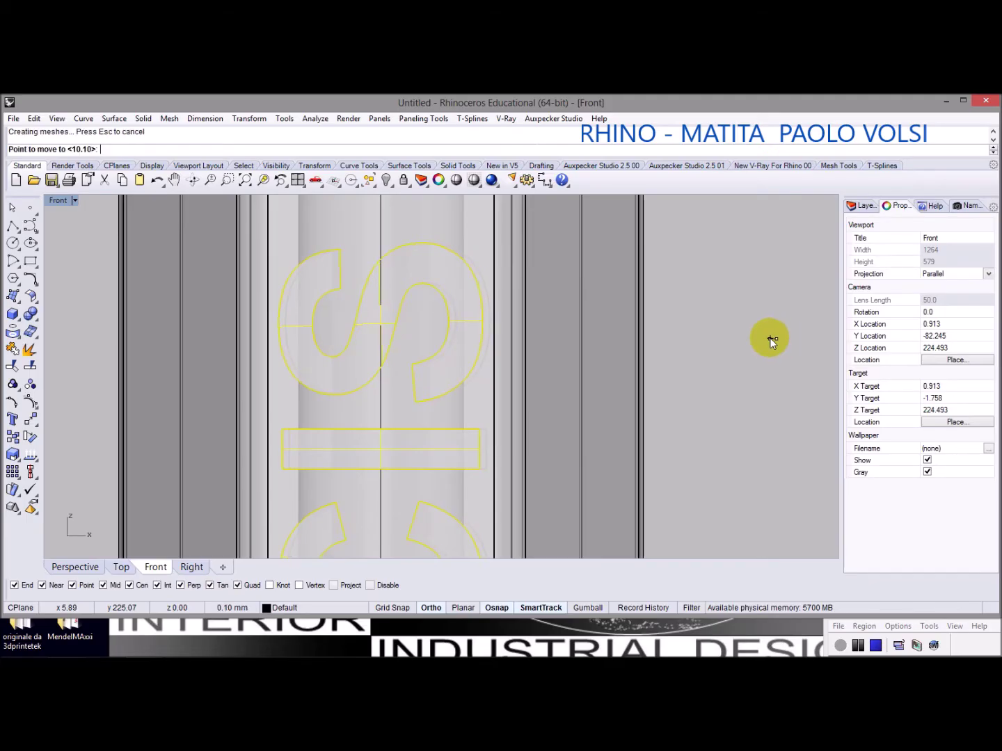
click(771, 340)
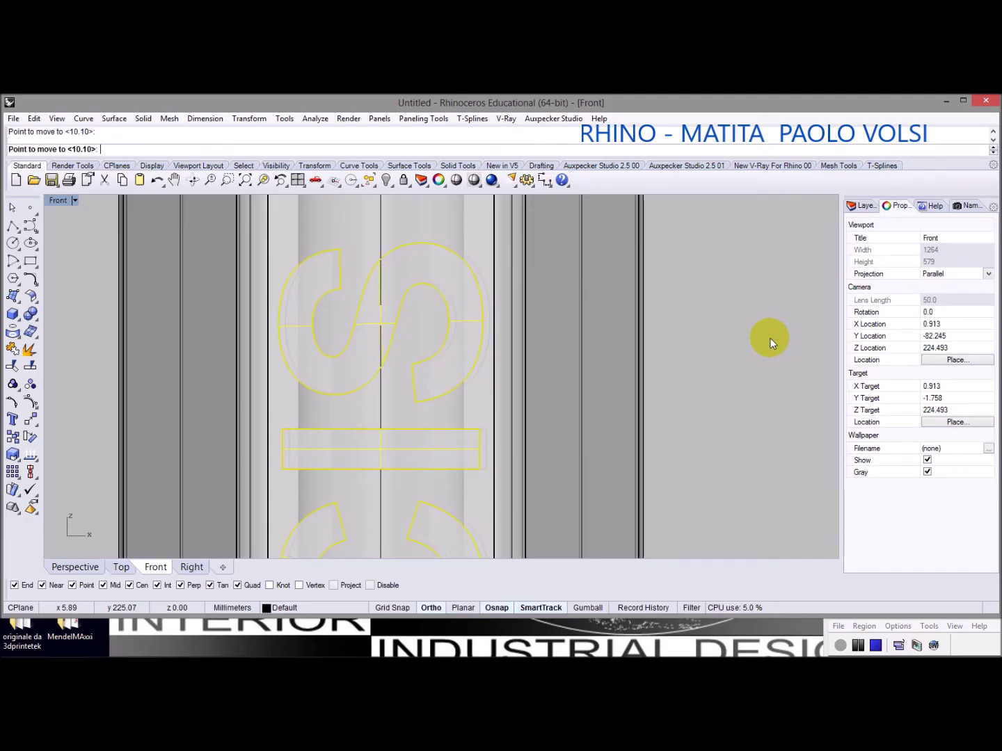
click(449, 374)
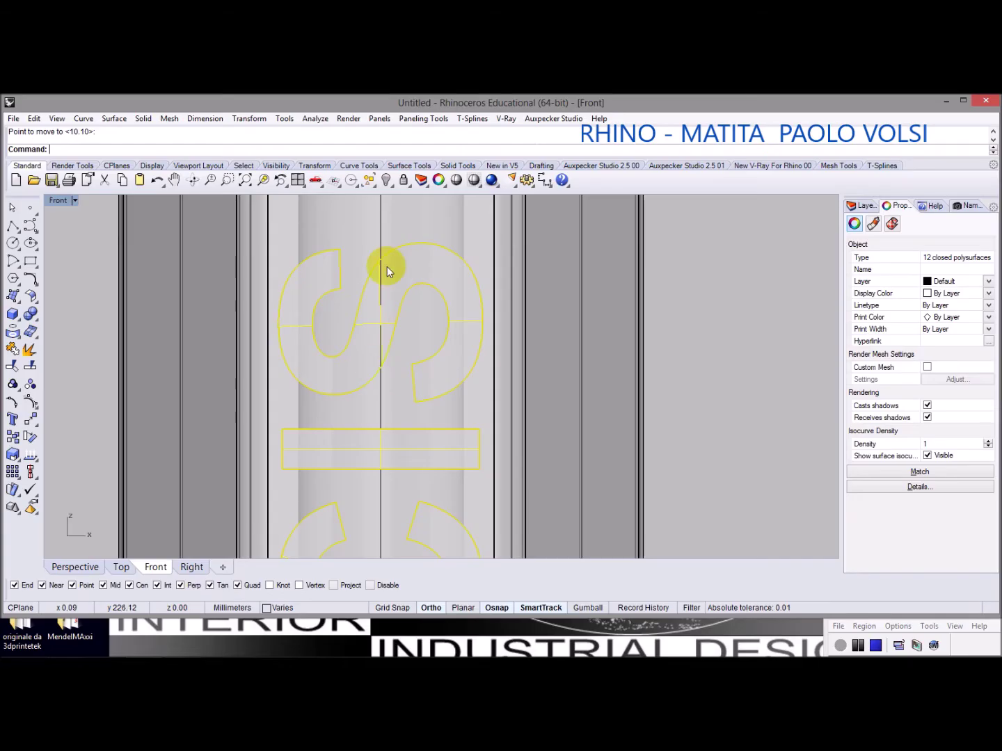
In the Top view, move the lettering about 3.8 mm straight down, just outside the hexagon's lower side
scroll(388, 266, down, 5)
right_drag(398, 420, 393, 304)
scroll(549, 294, down, 6)
right_drag(658, 331, 533, 347)
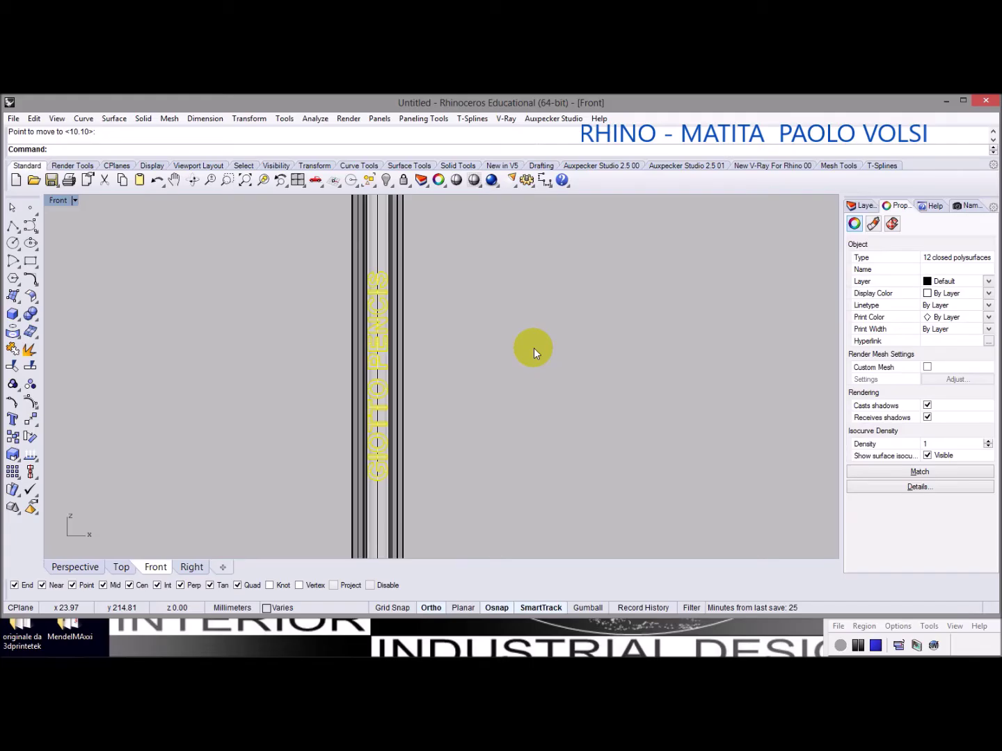
click(122, 568)
scroll(588, 400, up, 5)
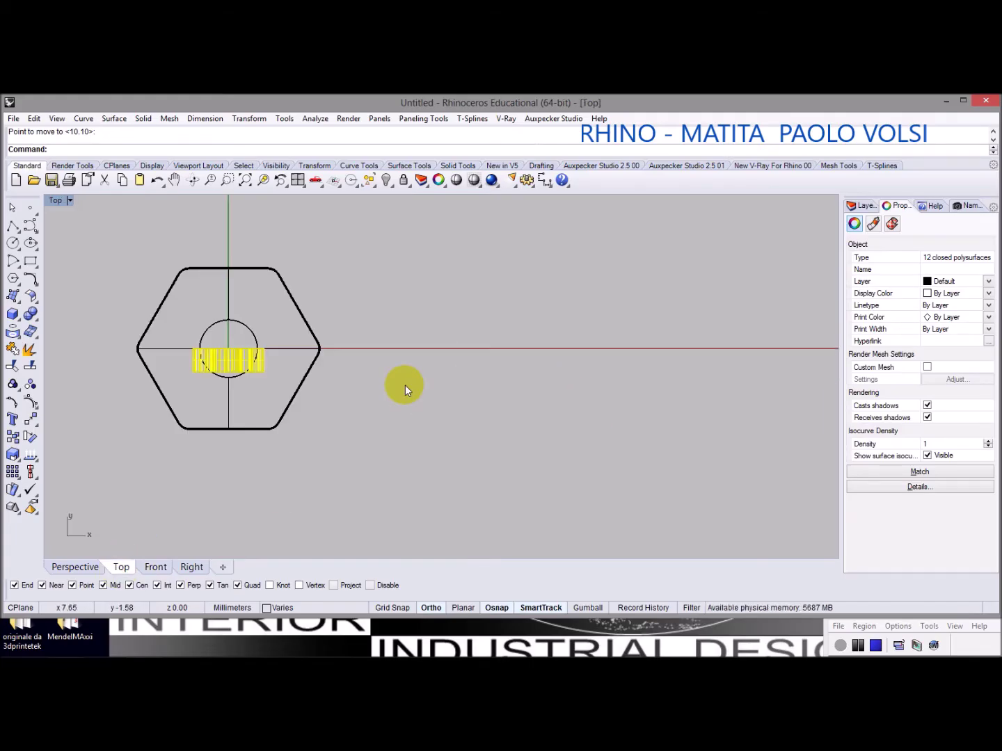
right_drag(372, 377, 497, 376)
scroll(496, 376, up, 2)
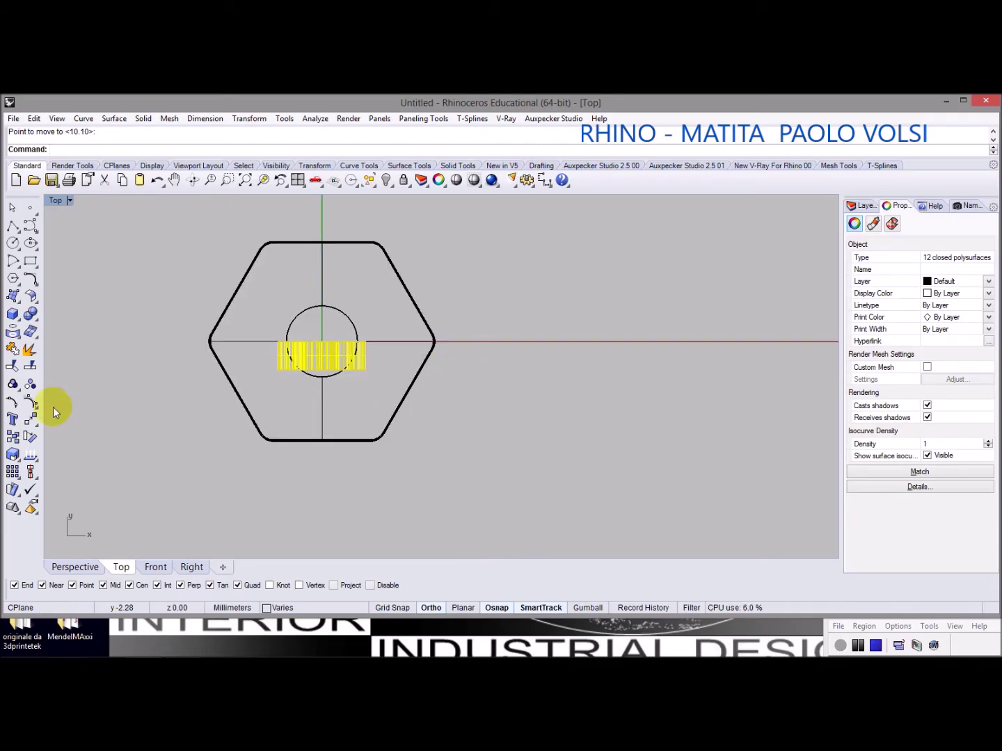
click(32, 418)
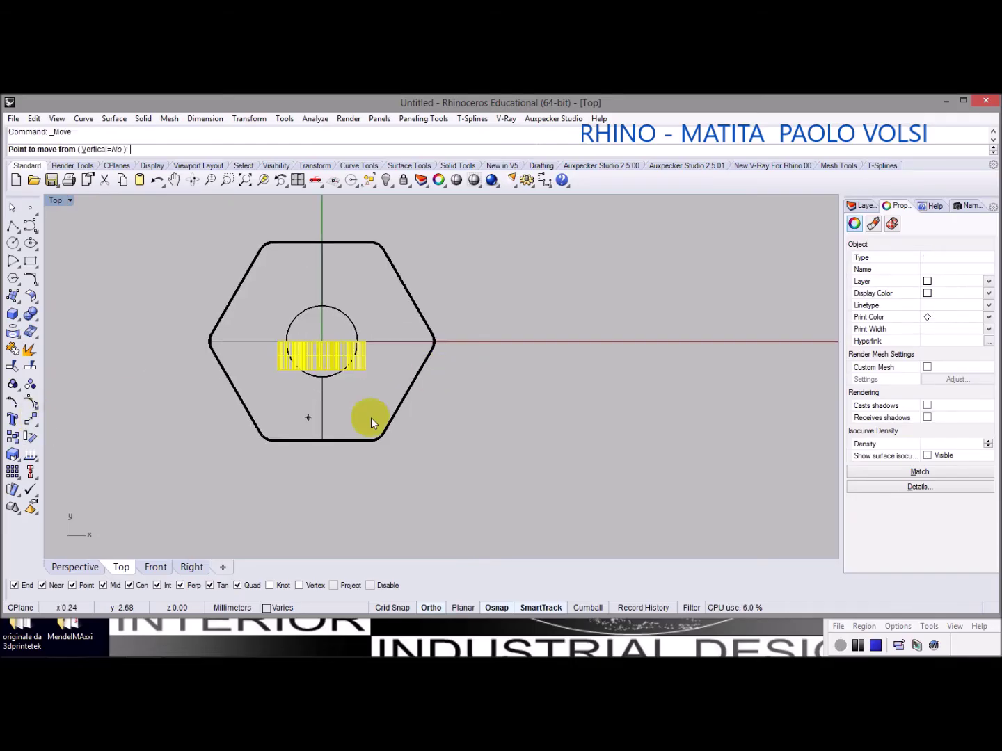
click(556, 360)
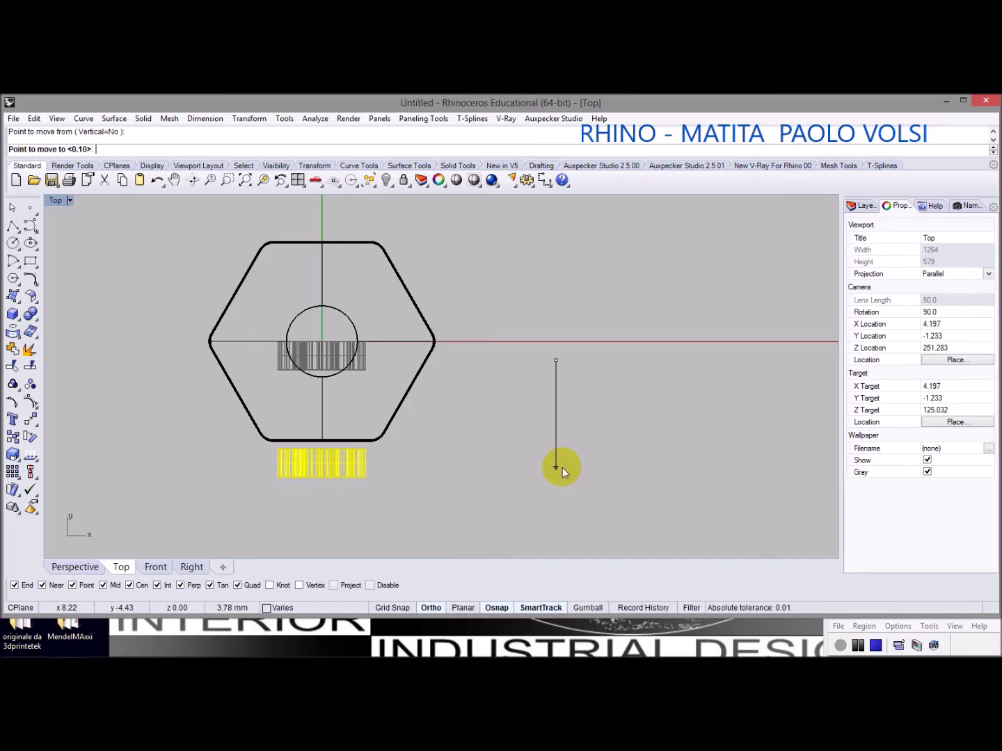
click(562, 467)
Move the lettering straight back up so it cuts through most of the outer shell's thickness without passing its inner face
scroll(289, 436, up, 10)
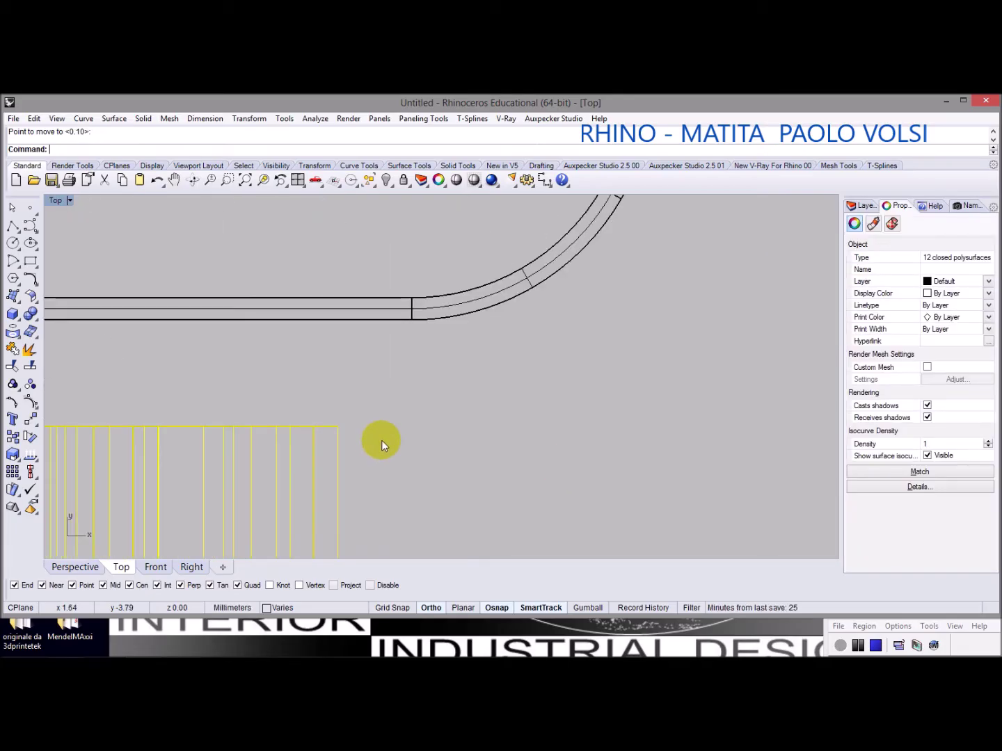
right_click(389, 438)
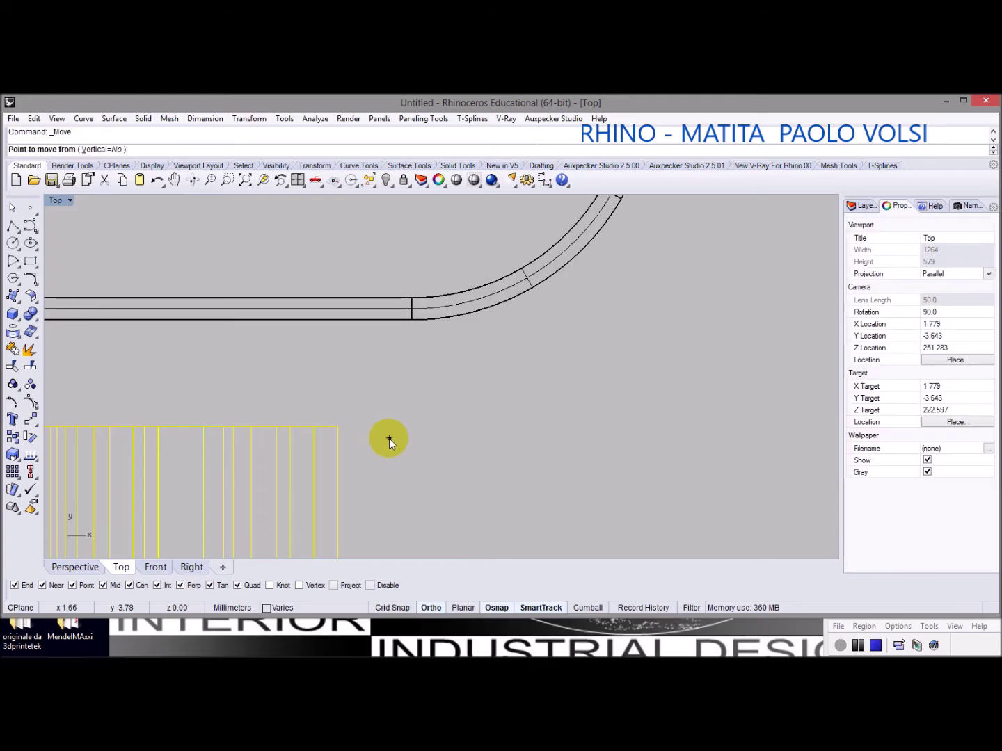
click(476, 476)
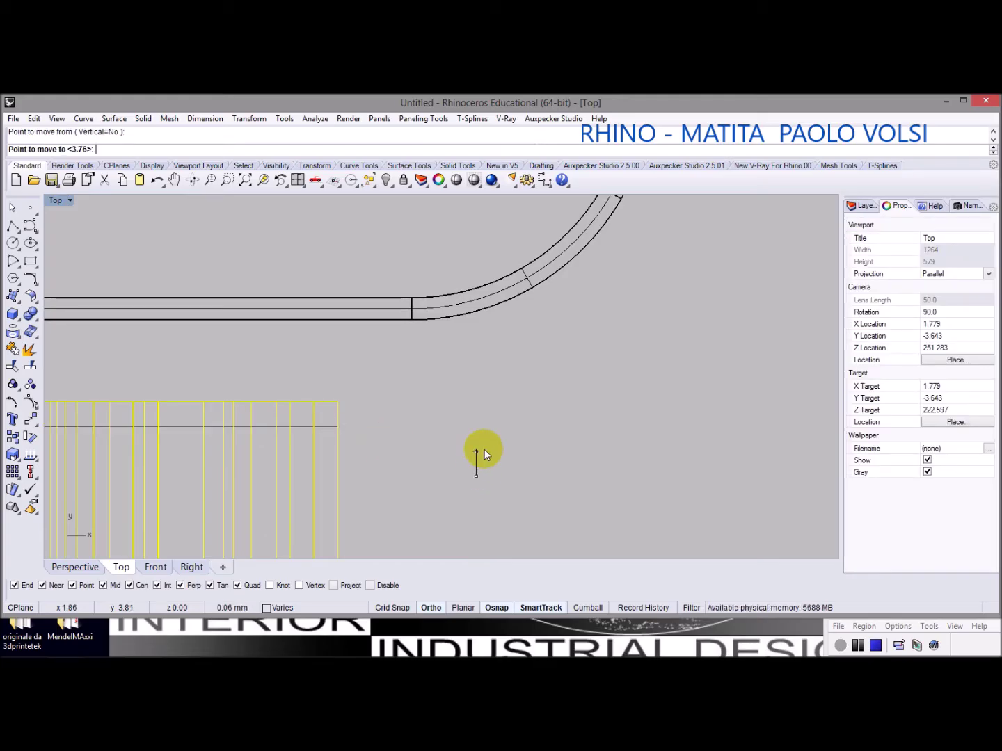
click(523, 353)
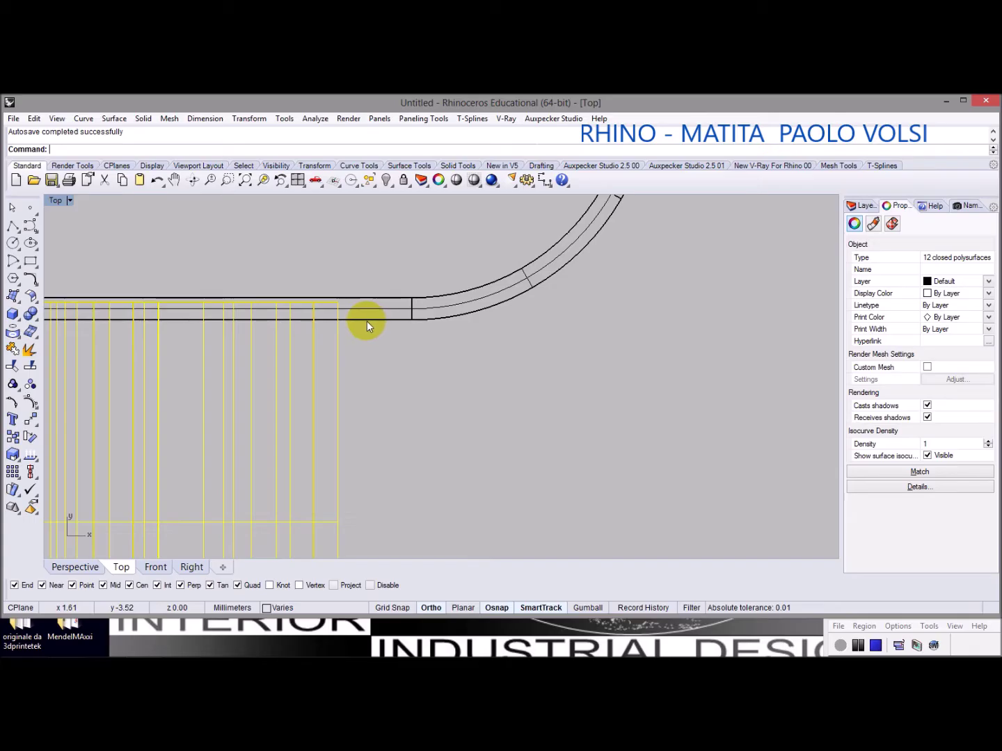
click(400, 365)
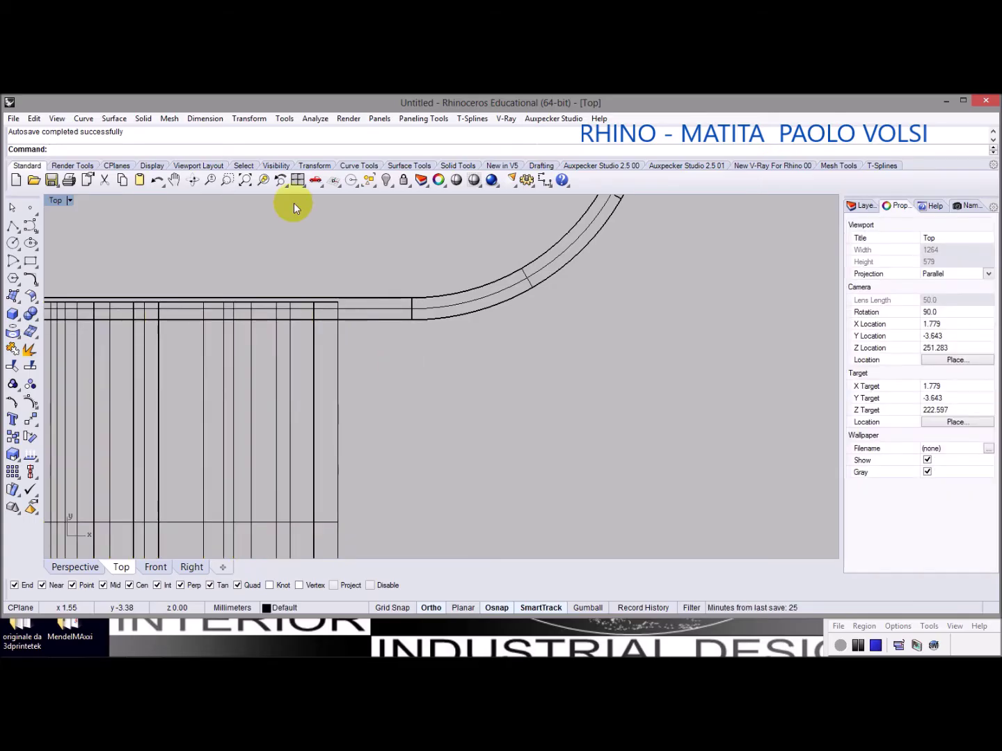
Subtract the lettering solids from the pencil's outer shell with a Boolean Difference, deleting the input solids
click(141, 119)
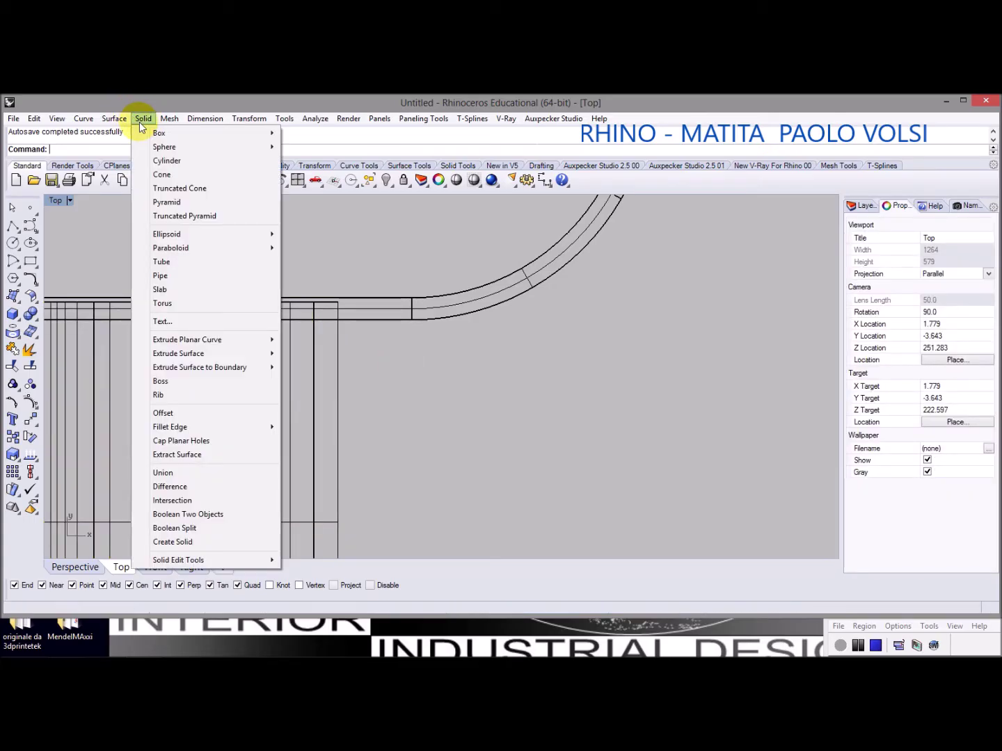
click(177, 485)
click(425, 320)
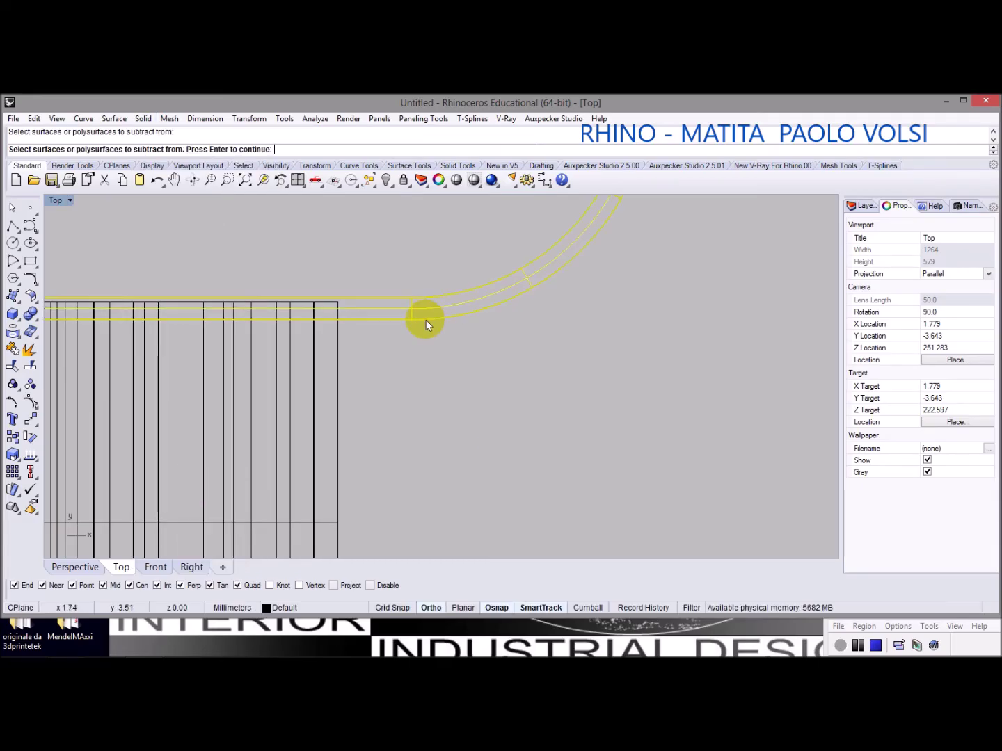
key(Return)
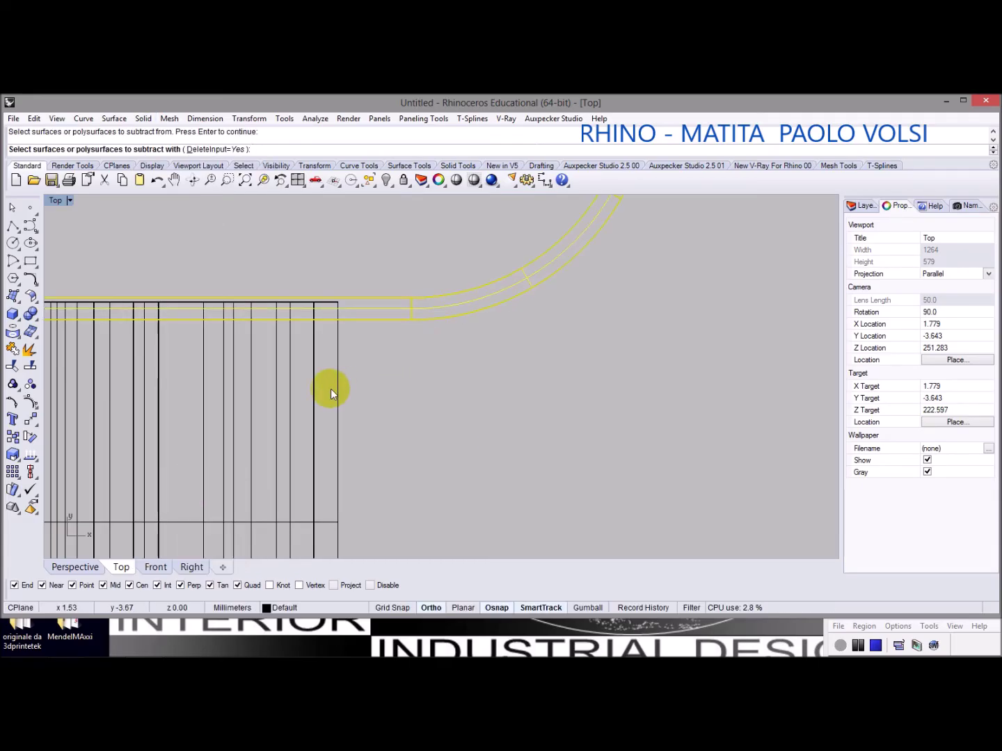
click(340, 405)
key(Return)
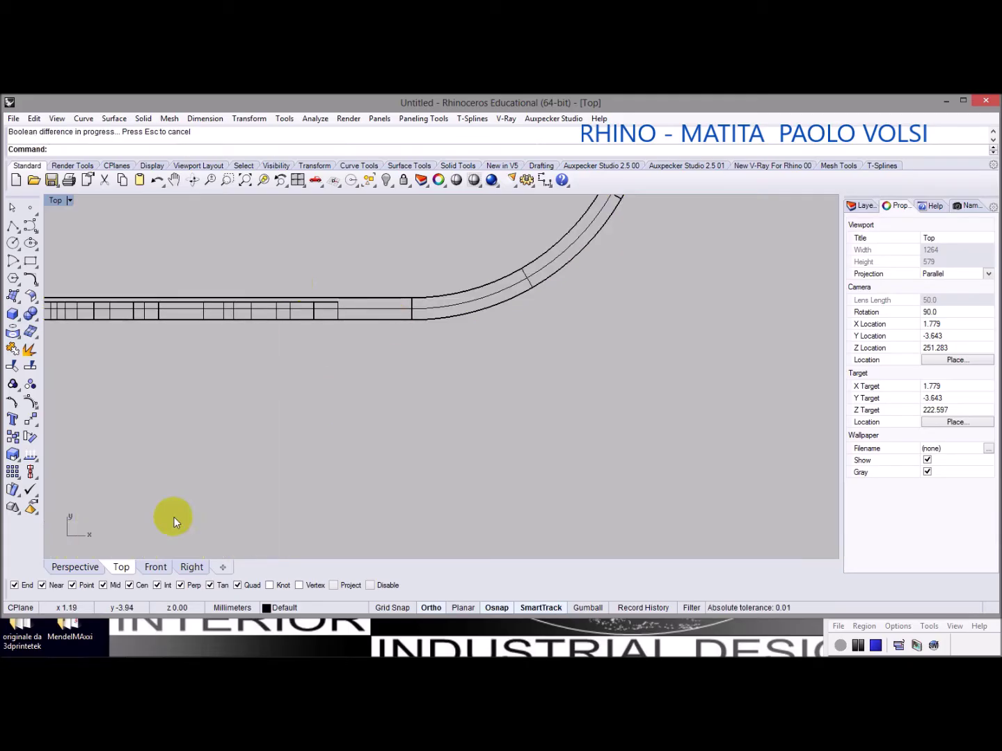
Examine the engraved "GIOTTO PENCIS" lettering on the outer shell up close in the Perspective view
click(69, 567)
right_drag(442, 360, 384, 341)
scroll(470, 357, up, 5)
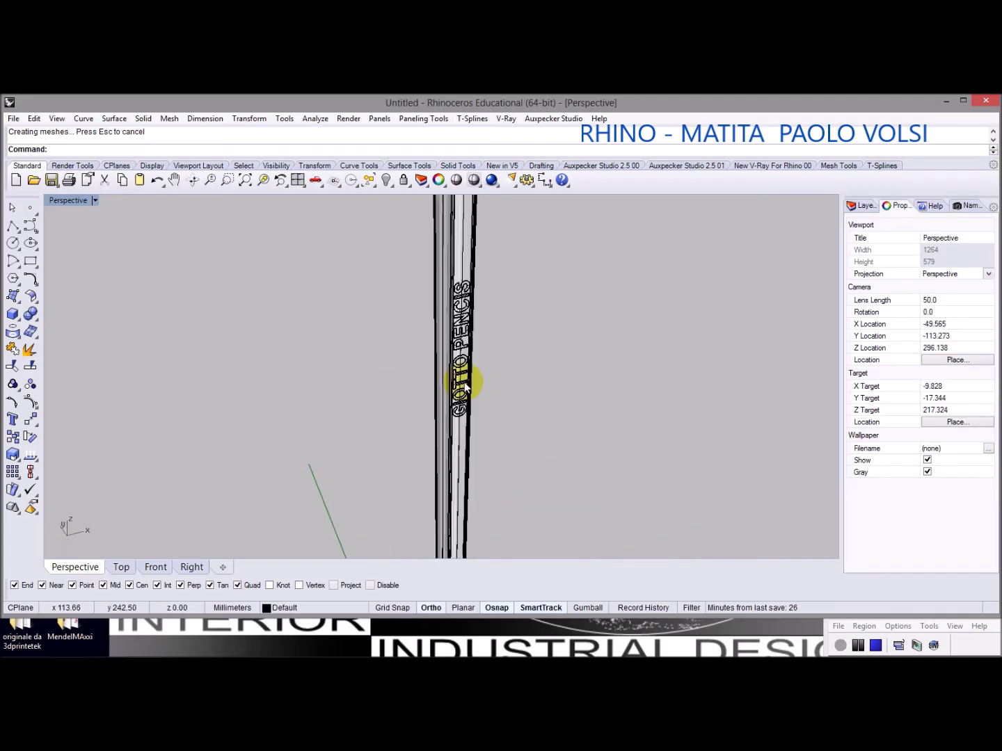
scroll(464, 382, up, 2)
scroll(466, 393, down, 3)
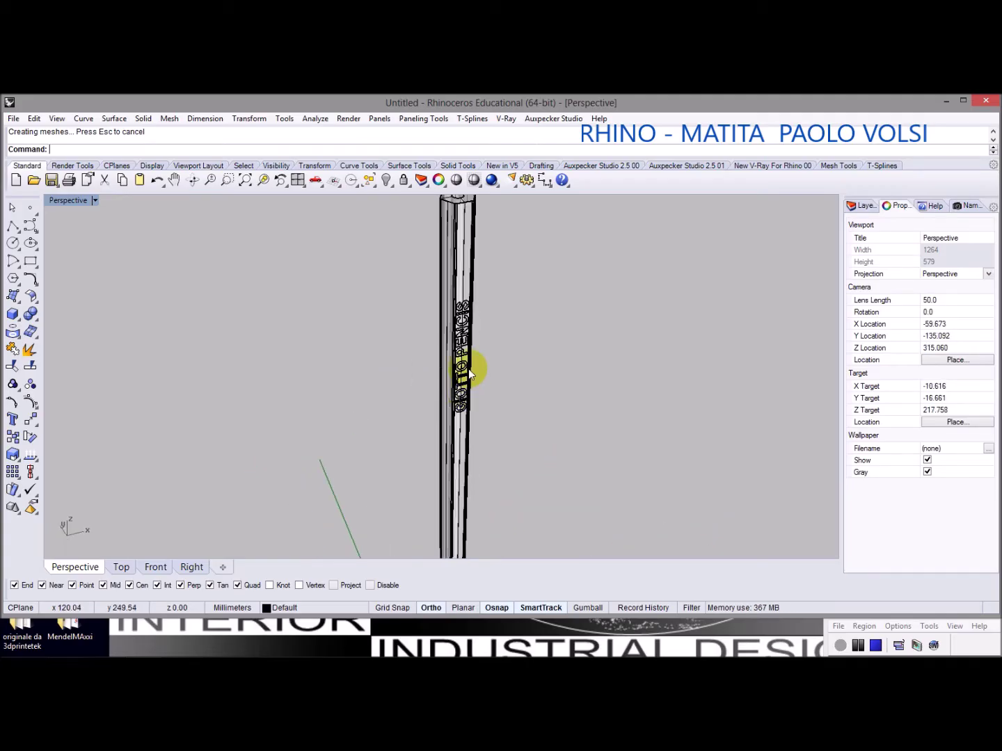
scroll(455, 252, down, 1)
scroll(466, 536, down, 1)
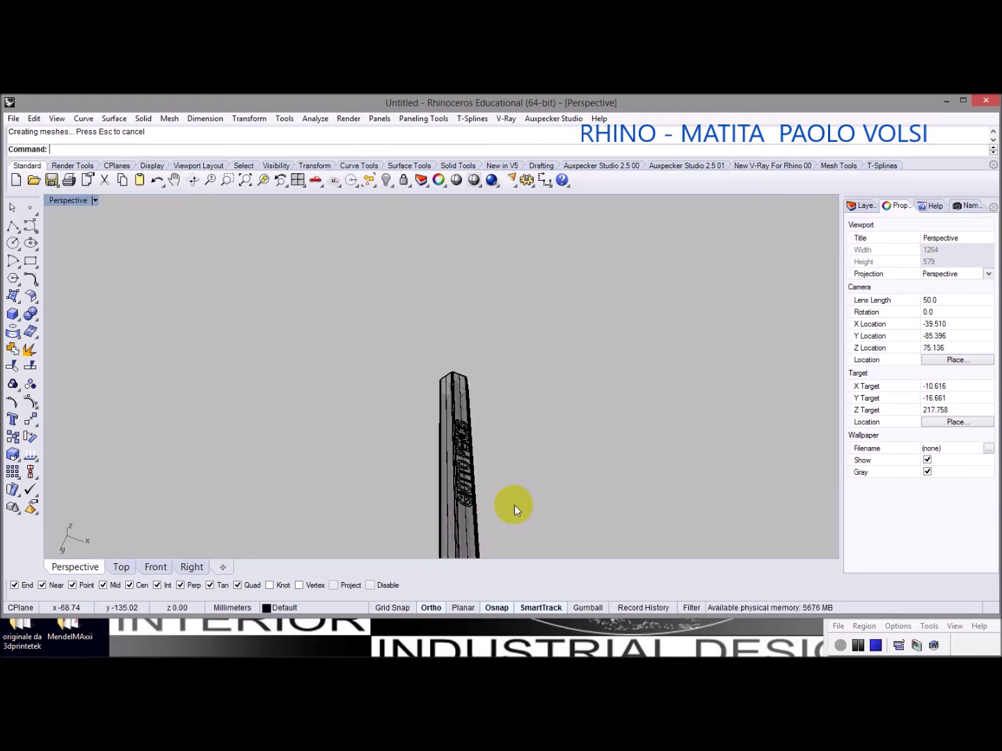
scroll(506, 520, up, 4)
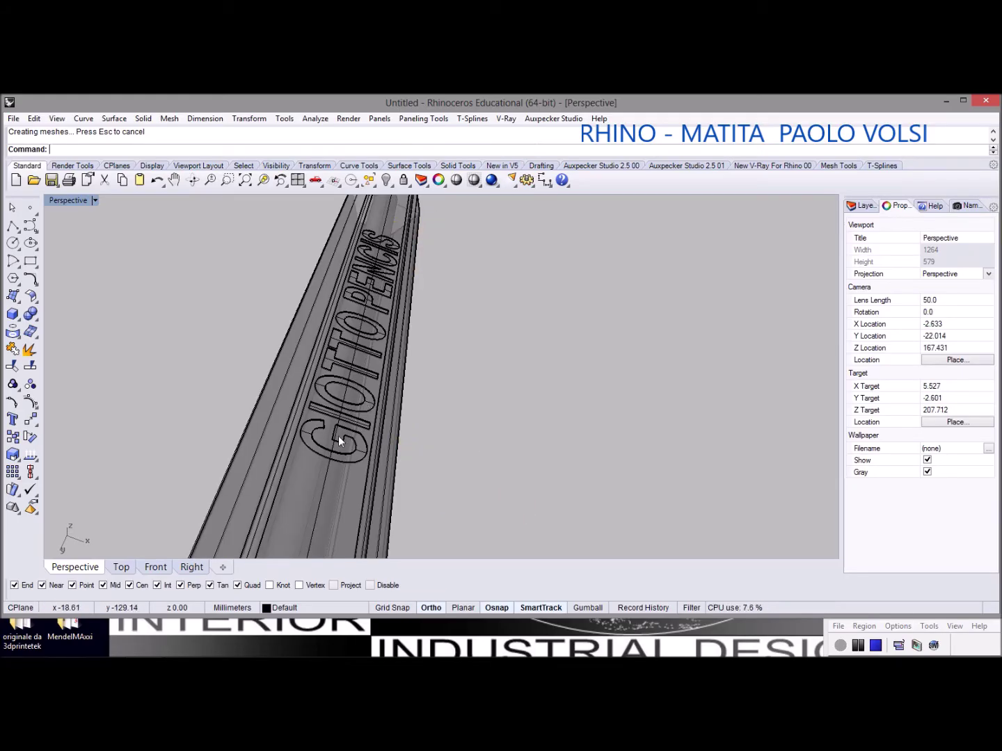
scroll(339, 433, up, 2)
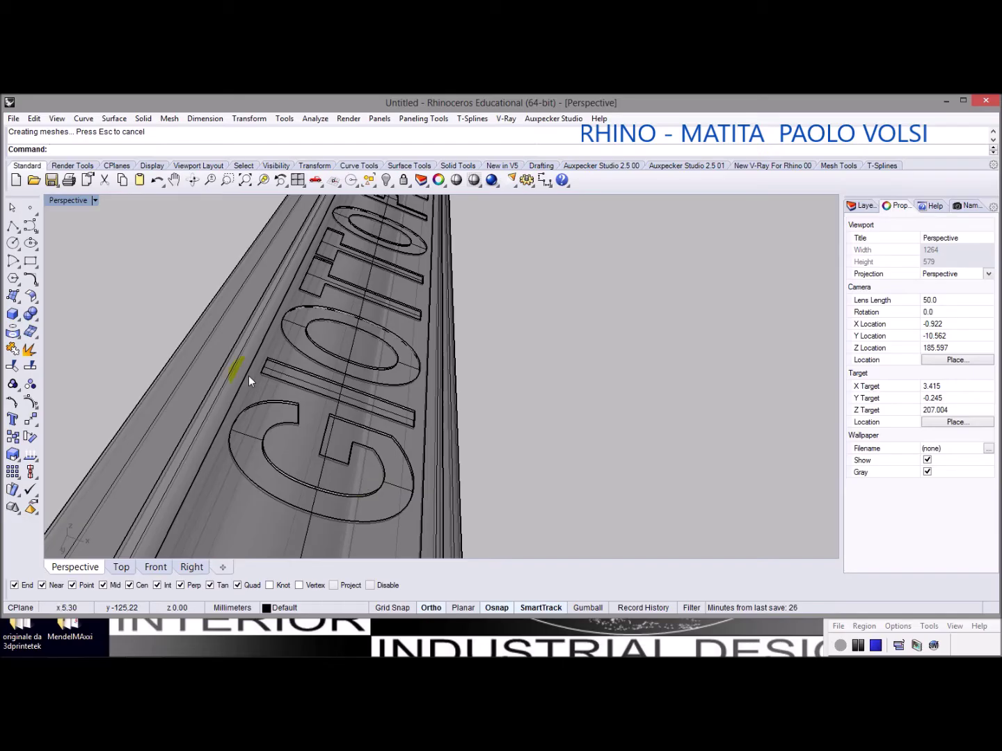
Start extracting surfaces without copying and select the recessed faces of the letters in "GIOTTO"
right_click(30, 350)
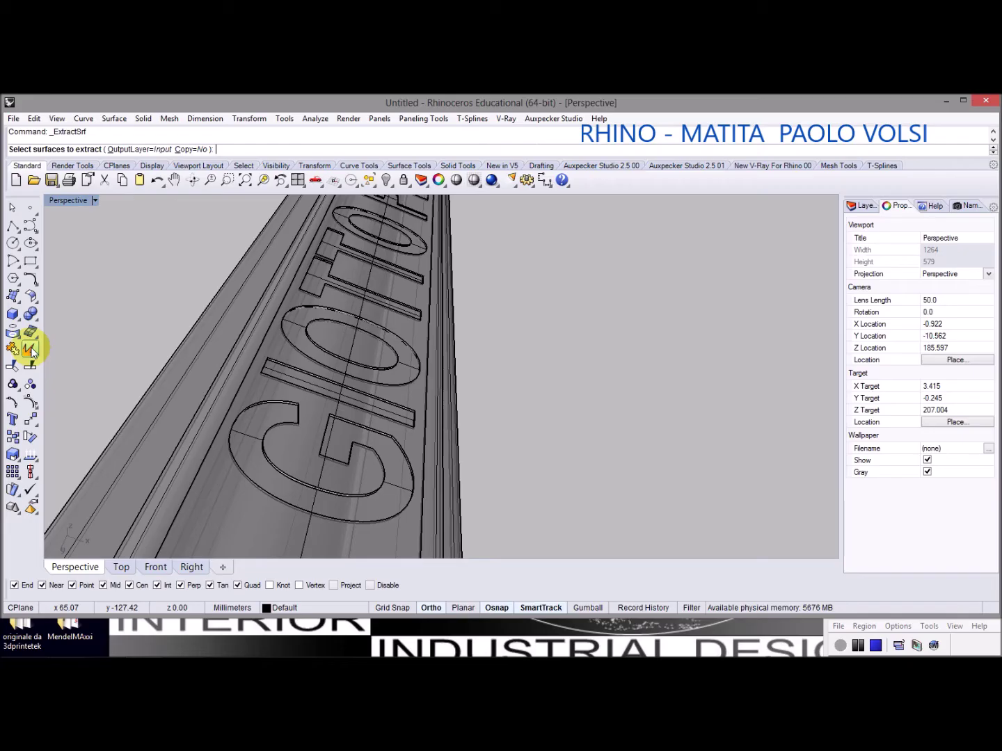
click(250, 436)
click(296, 381)
click(298, 322)
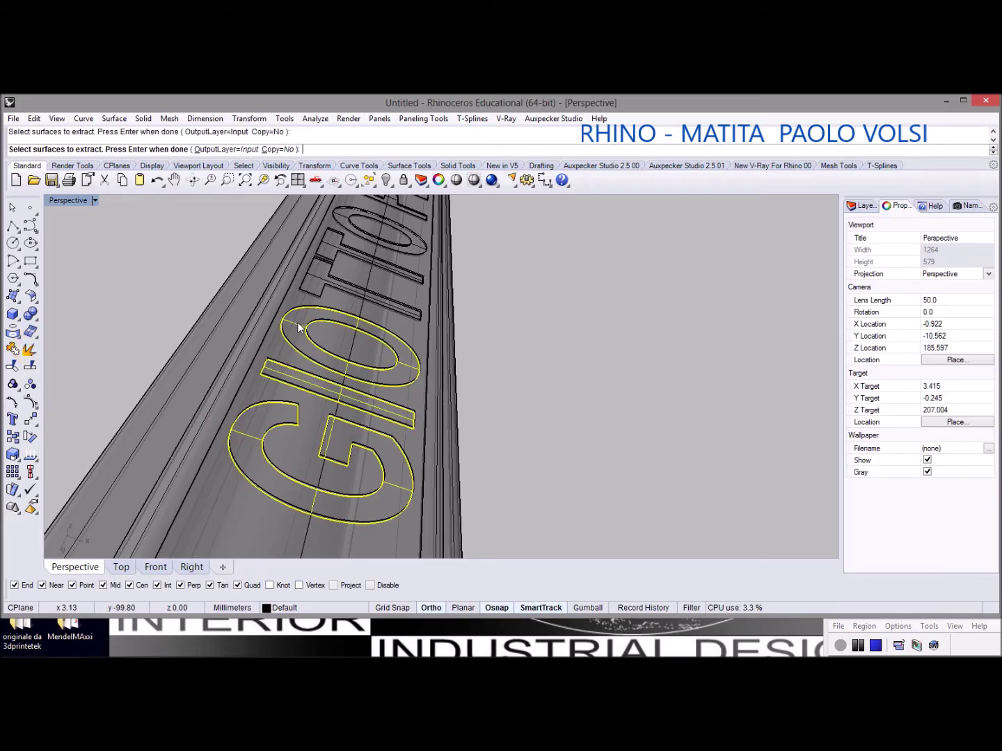
click(319, 281)
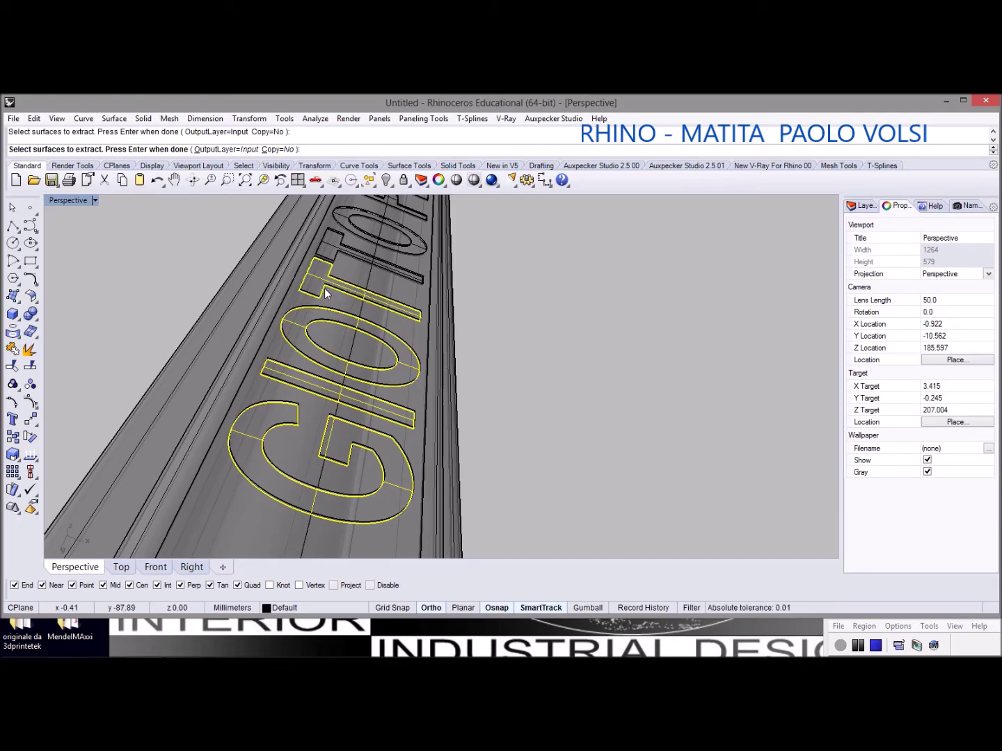
shift+right_drag(327, 306, 271, 480)
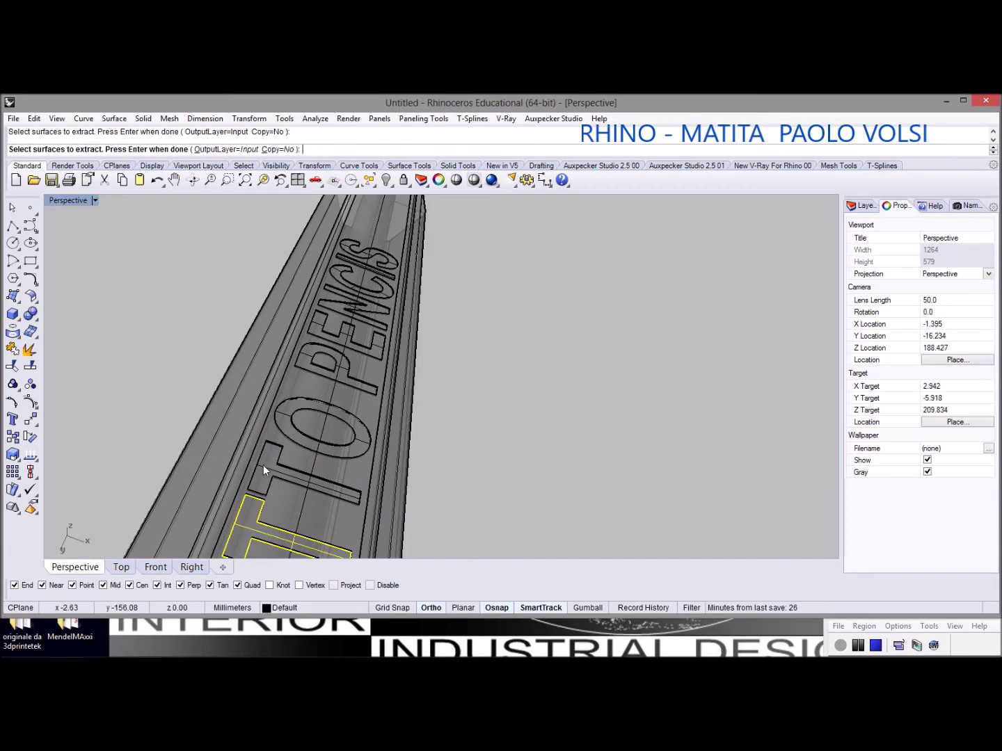
scroll(272, 473, up, 5)
click(279, 476)
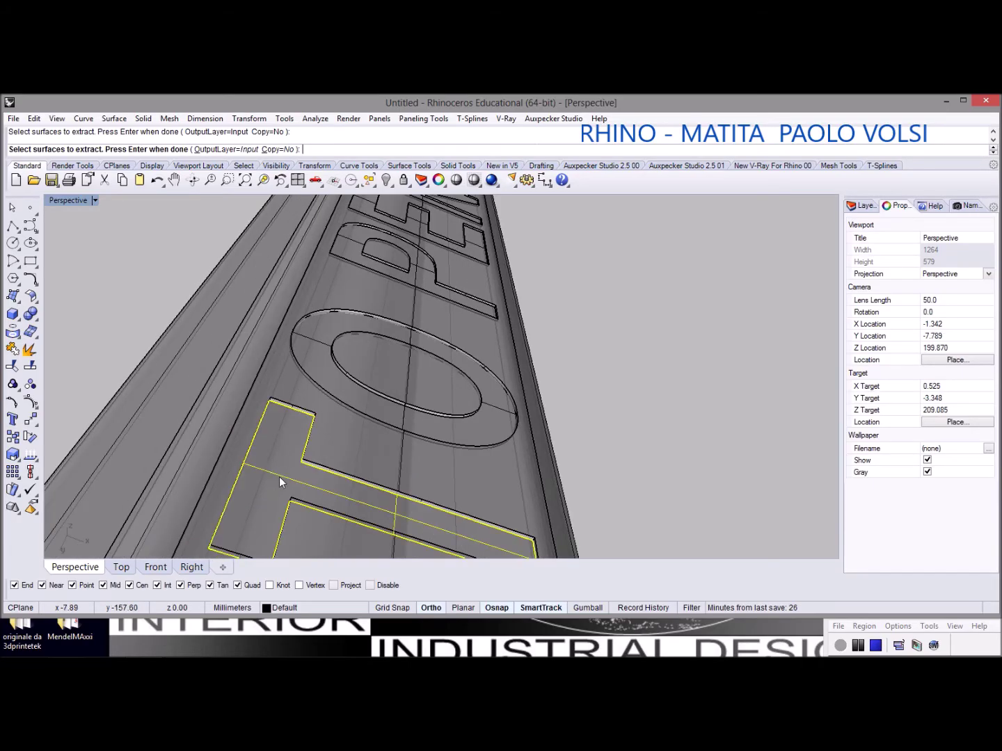
click(320, 344)
Add the recessed faces of the letters in "PENCIS" and extract all the selected surfaces from the shell
shift+right_drag(335, 322, 240, 592)
click(298, 430)
click(323, 352)
shift+right_drag(324, 351, 323, 392)
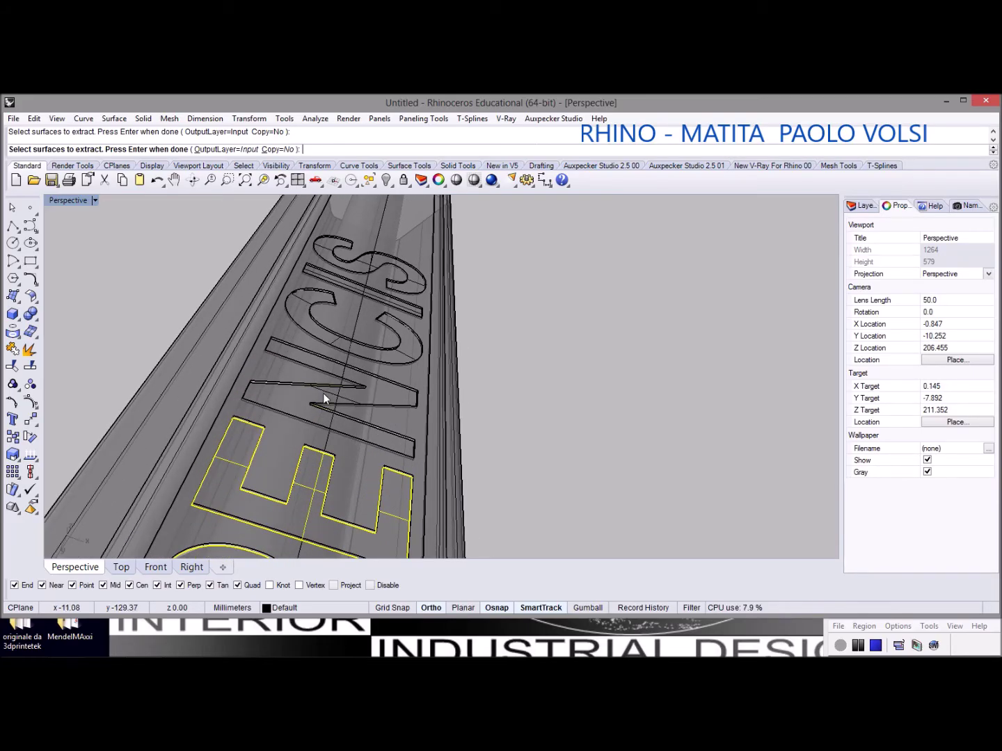
click(323, 393)
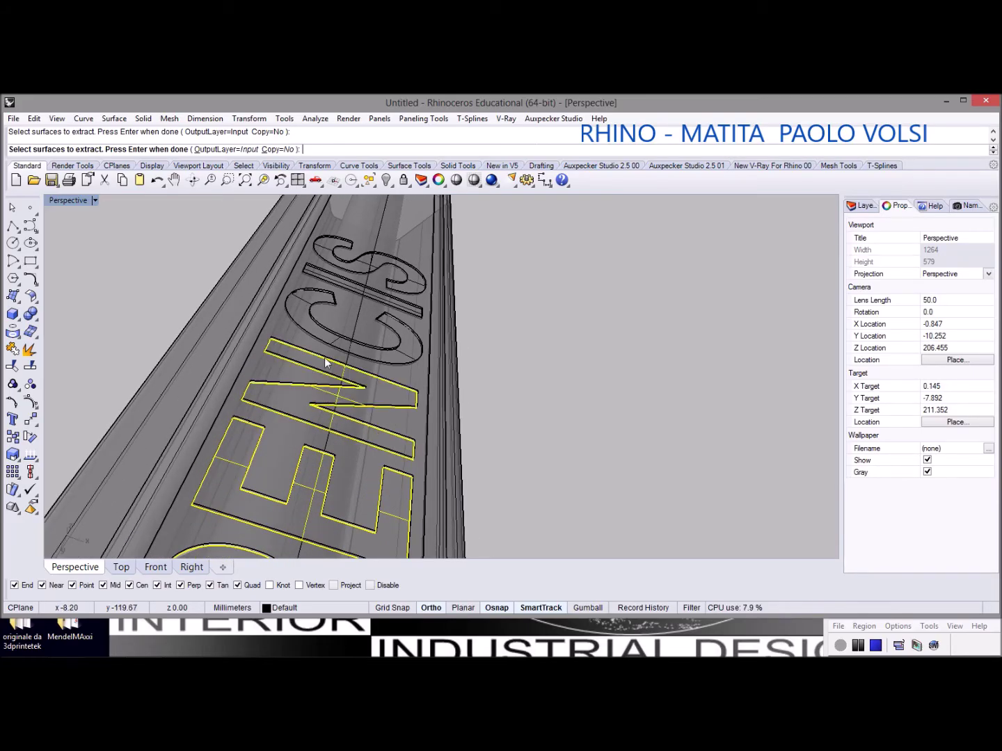
click(302, 301)
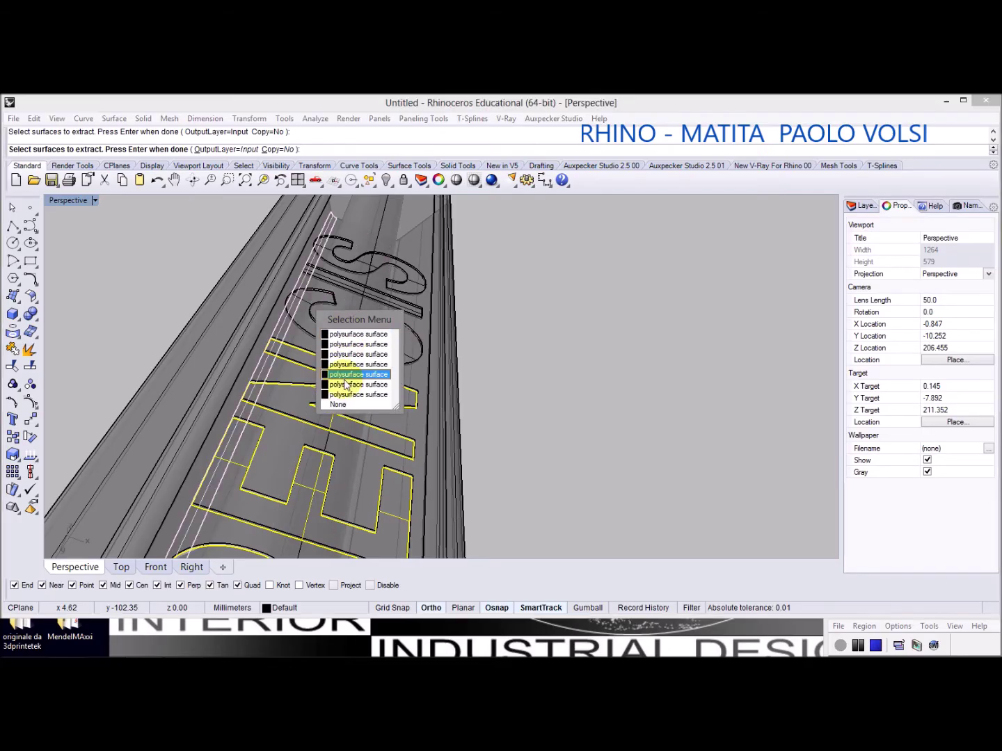
click(344, 335)
right_drag(344, 335, 343, 310)
mouse_move(317, 422)
shift+right_down()
mouse_move(231, 199)
mouse_move(201, 253)
mouse_move(320, 413)
shift+right_up()
scroll(320, 410, up, 1)
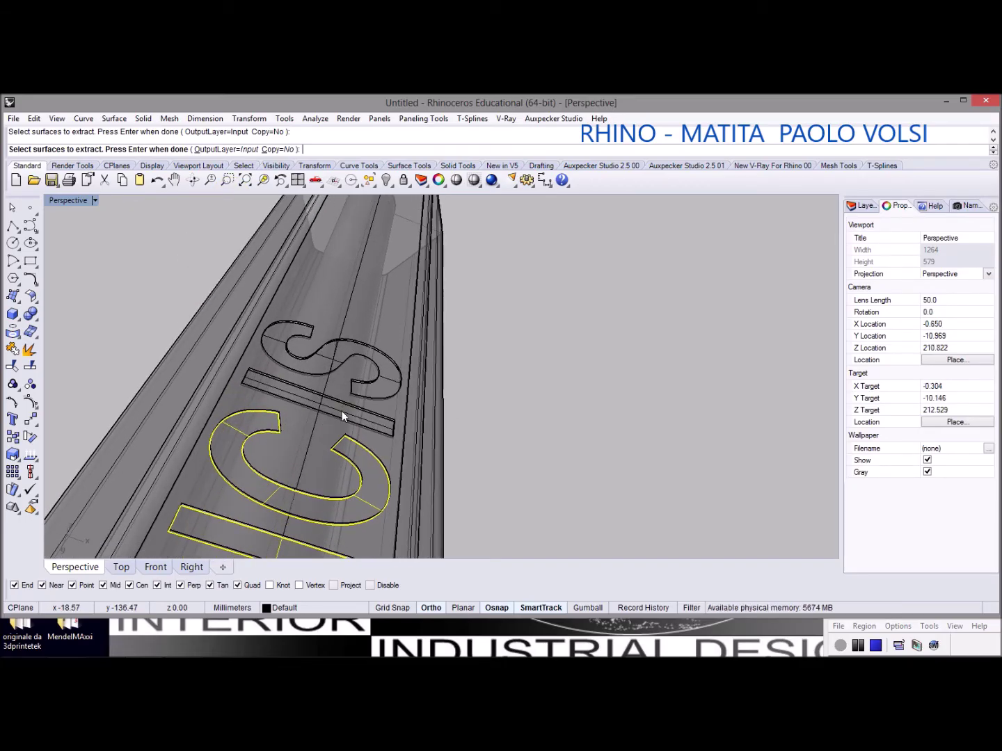
click(341, 411)
click(379, 379)
scroll(387, 381, down, 1)
scroll(387, 379, down, 10)
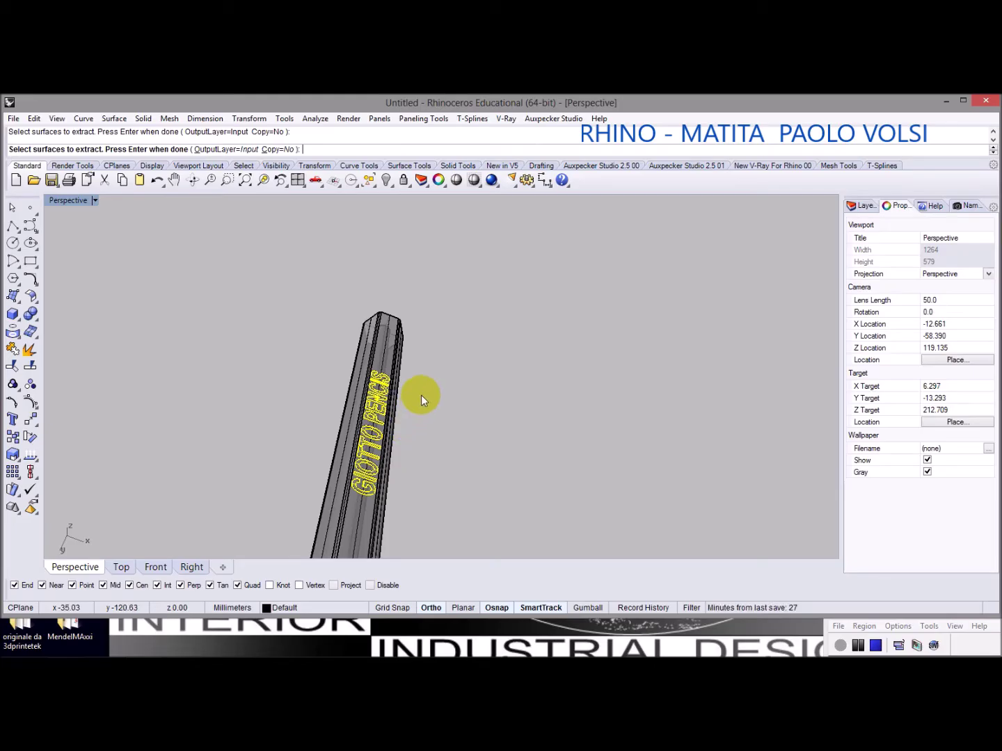
scroll(421, 395, up, 5)
key(Return)
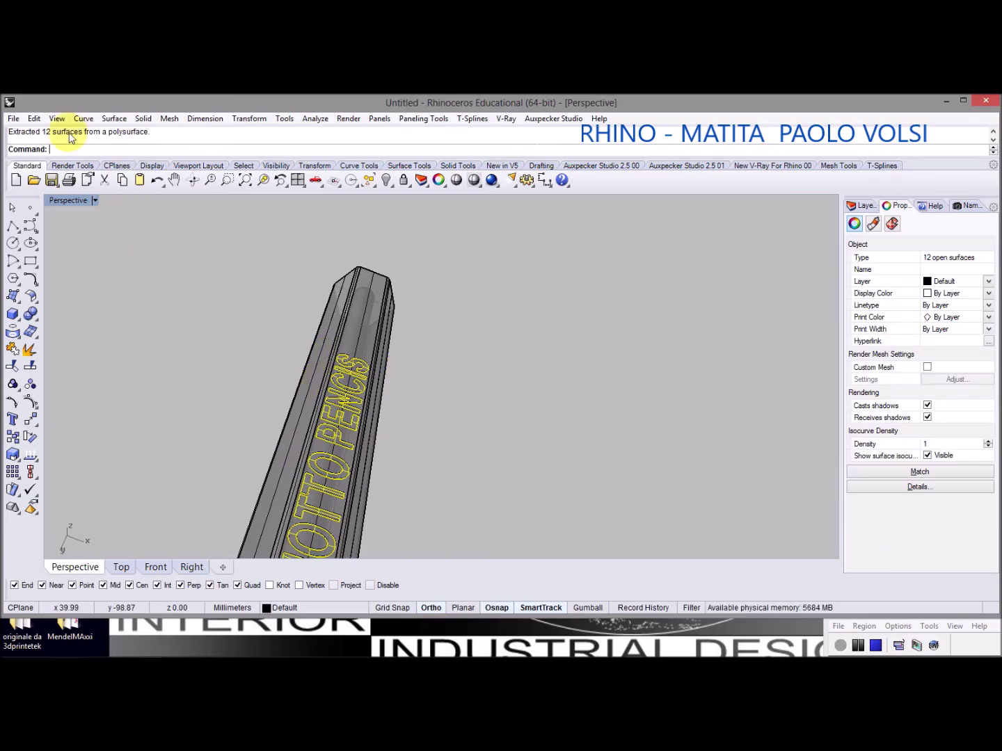
Group the extracted letter surfaces
click(33, 119)
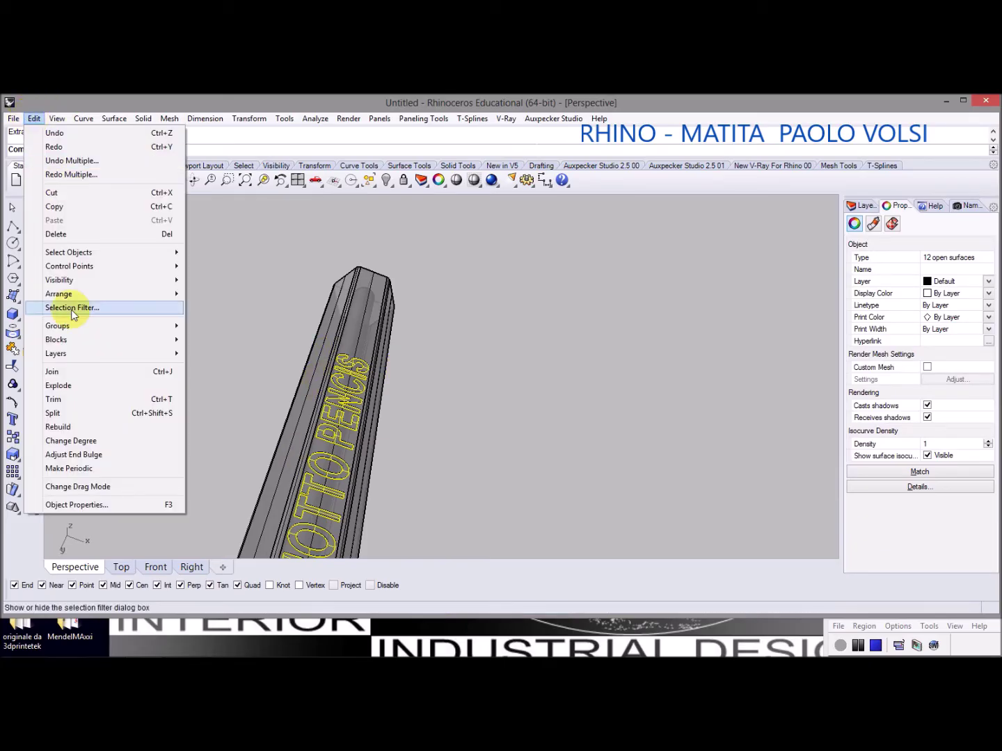
mouse_move(68, 329)
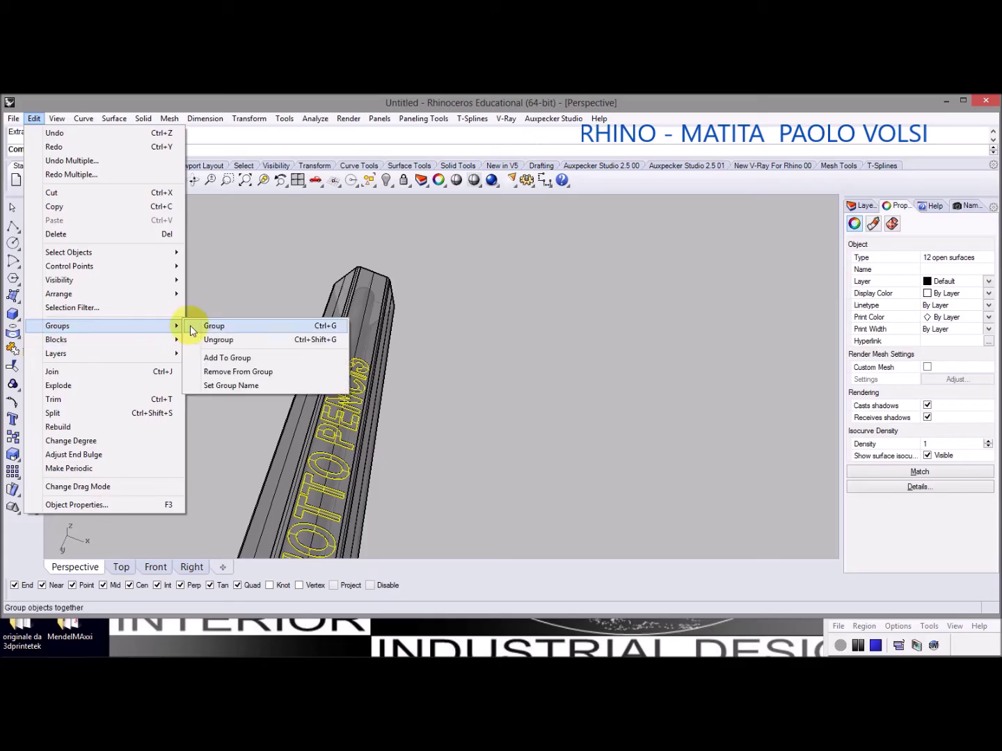
click(213, 327)
Assign the grouped letter surfaces to Layer 02
scroll(385, 397, down, 4)
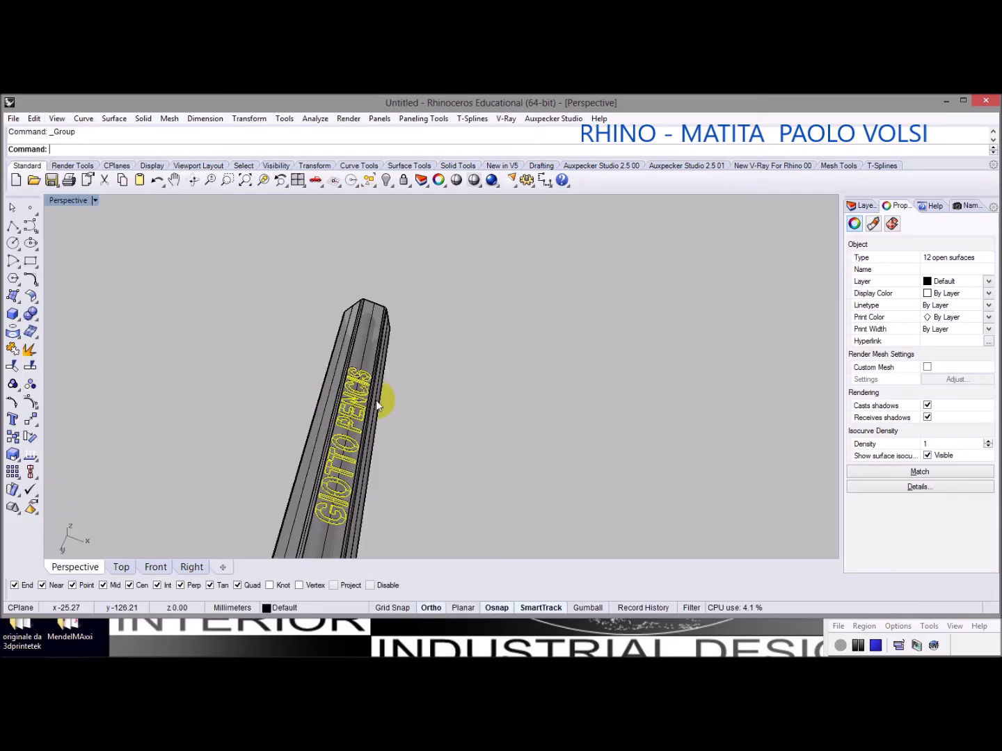
mouse_move(431, 445)
right_down()
mouse_move(352, 487)
mouse_move(340, 510)
mouse_move(422, 496)
mouse_move(432, 447)
right_up()
scroll(409, 439, up, 3)
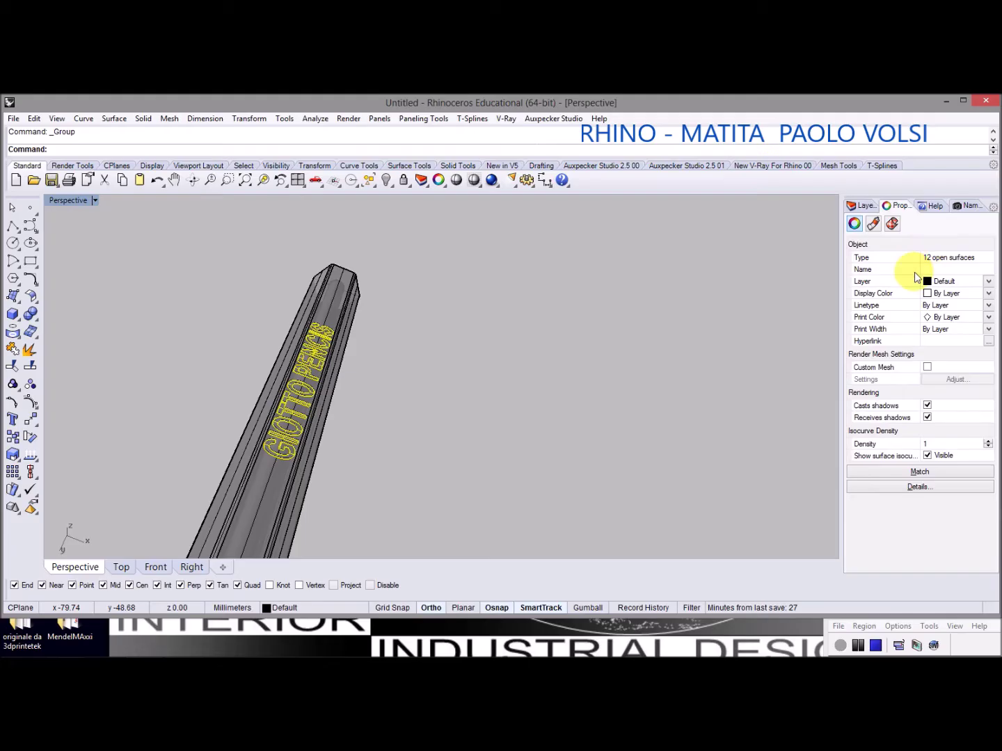
click(989, 282)
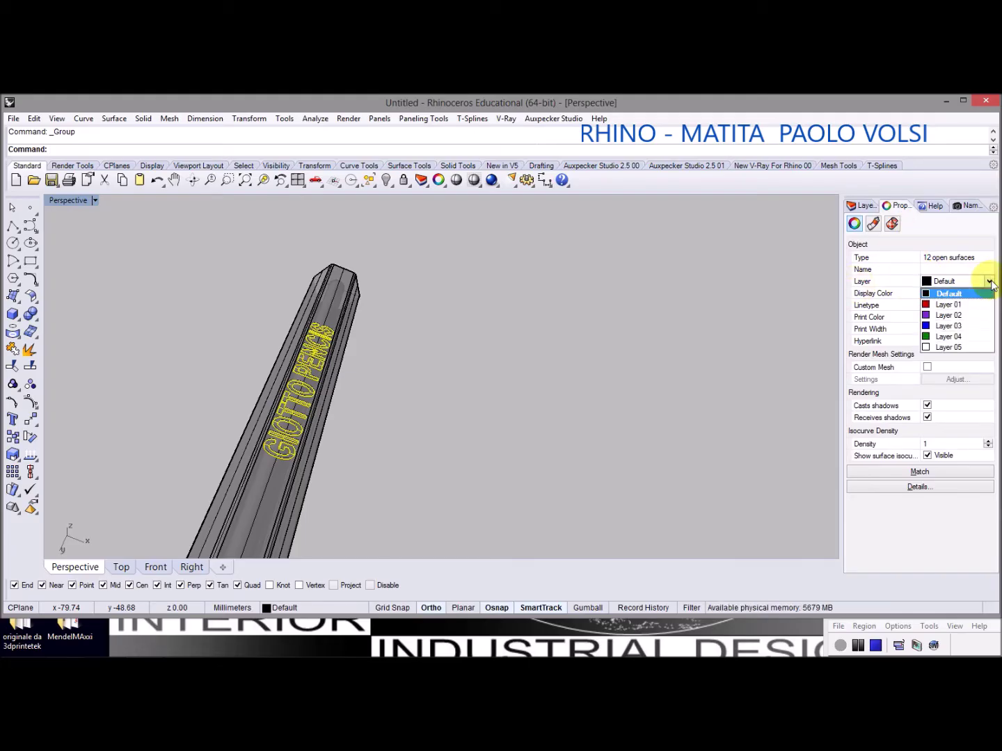
click(964, 317)
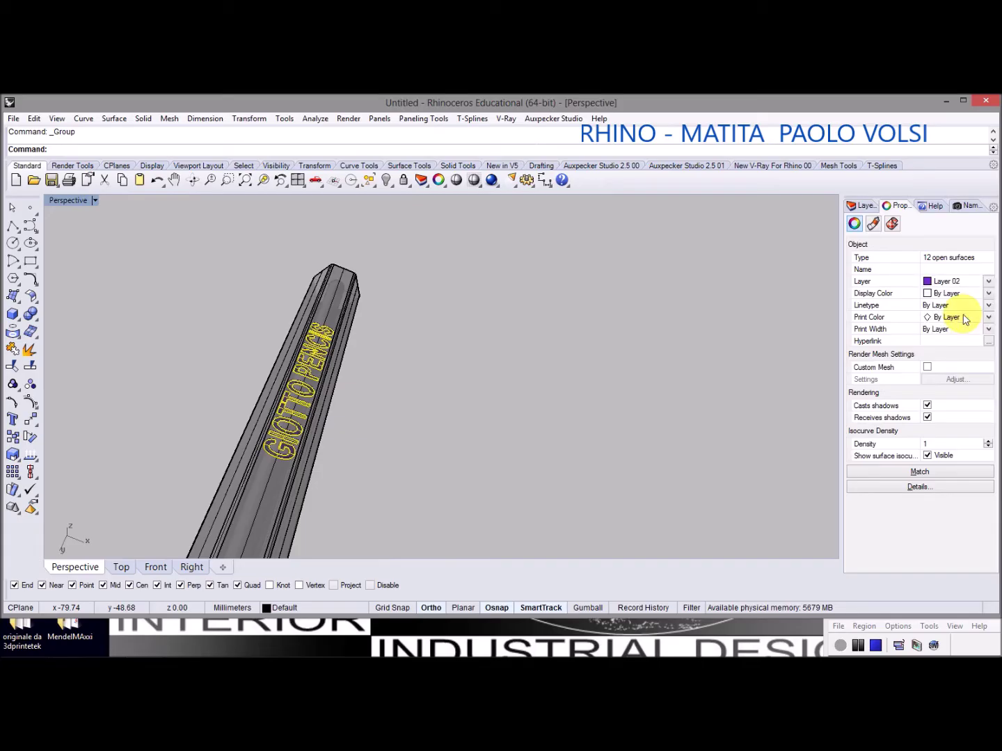
Rename Layer 02 as LETTERS
click(867, 205)
click(862, 269)
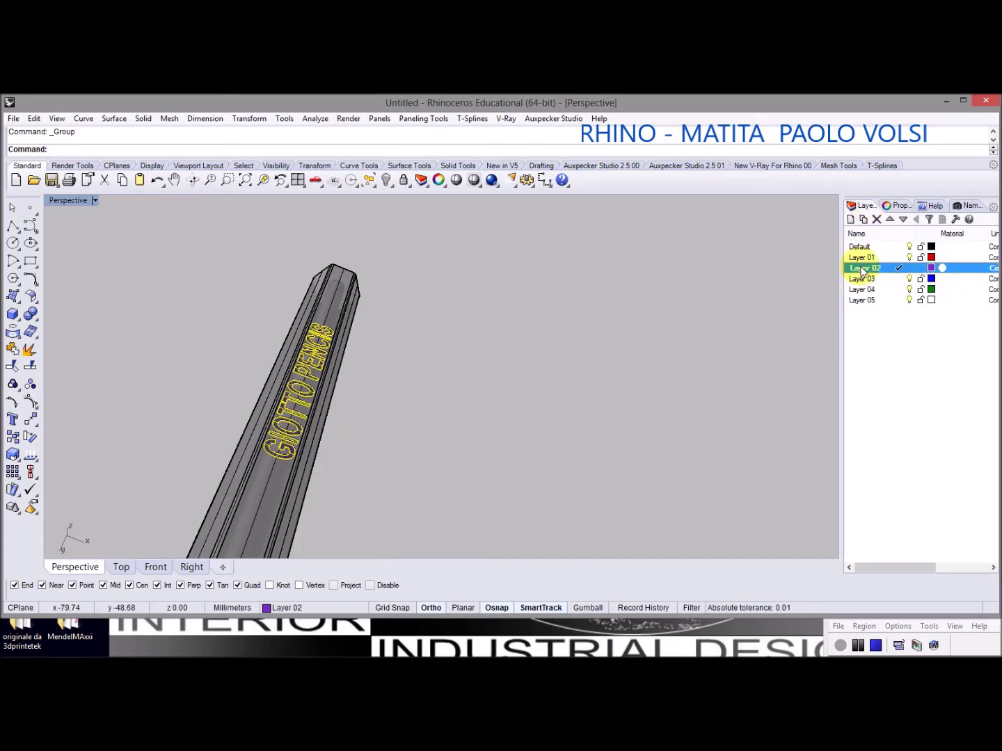
click(861, 271)
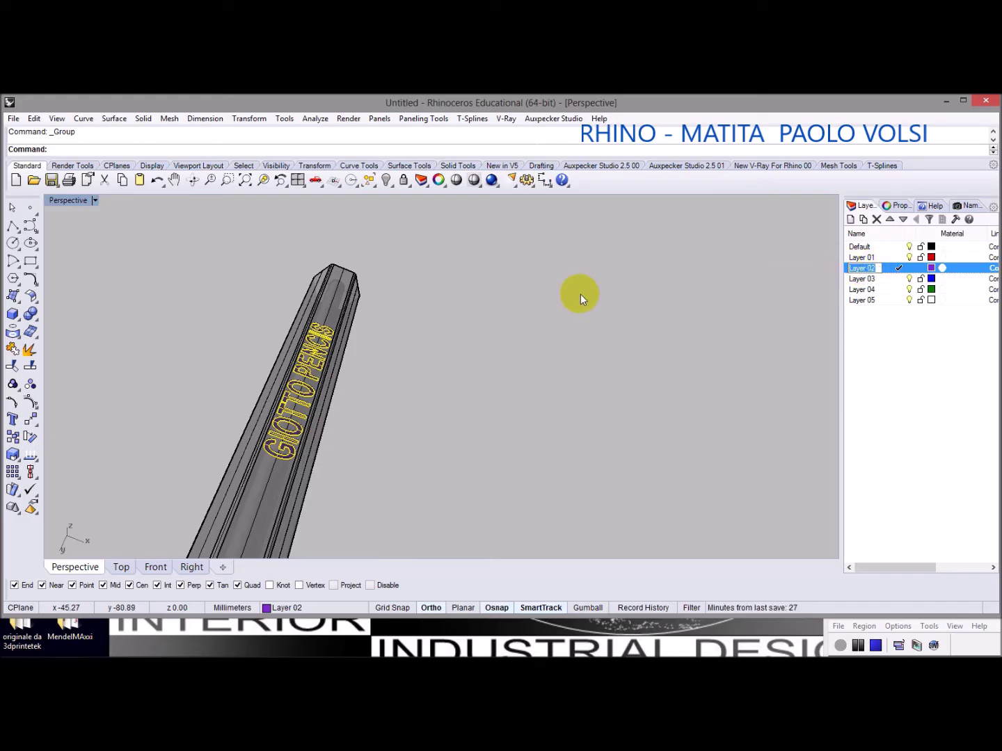
text(LETTERS)
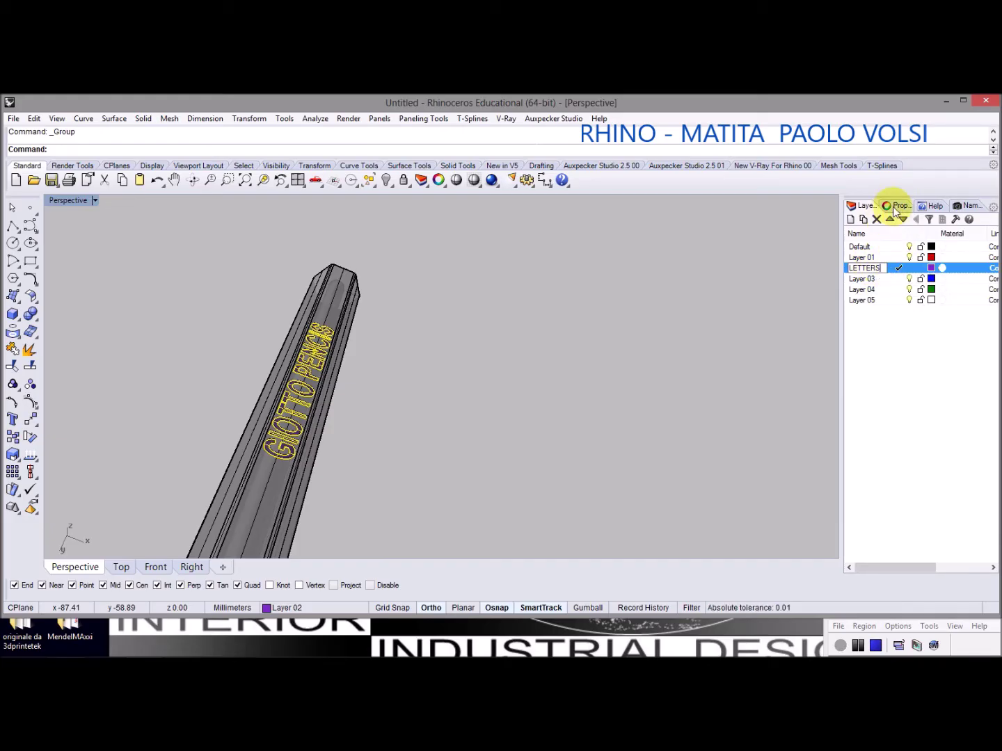
key(Return)
Make Default the current layer and turn off the LETTERS layer
click(898, 248)
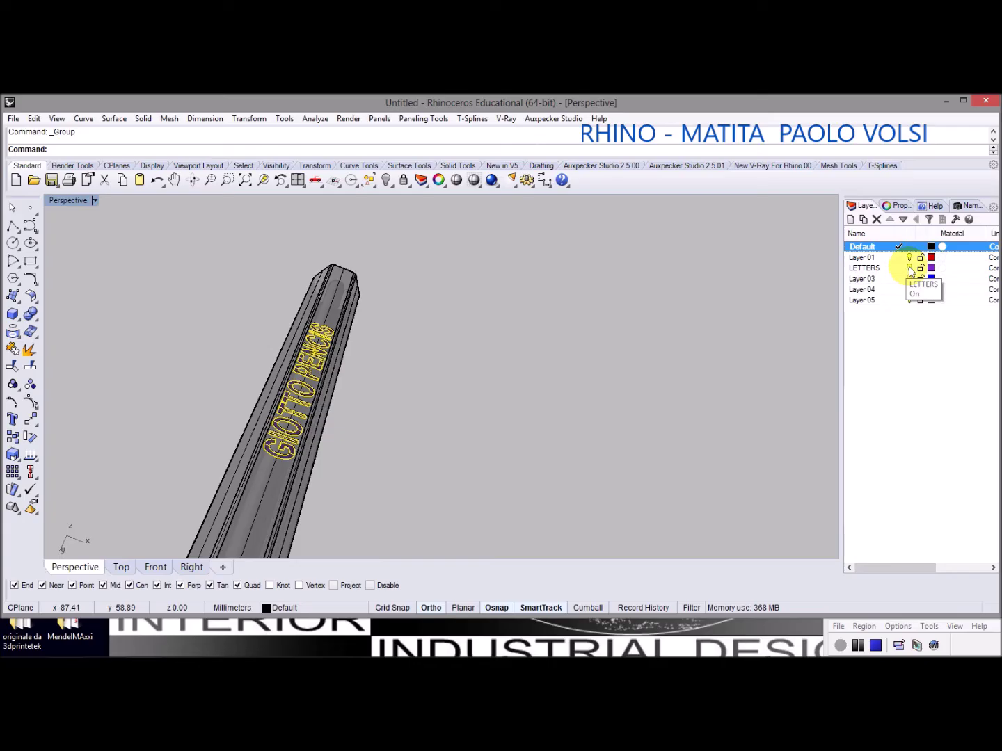
click(909, 270)
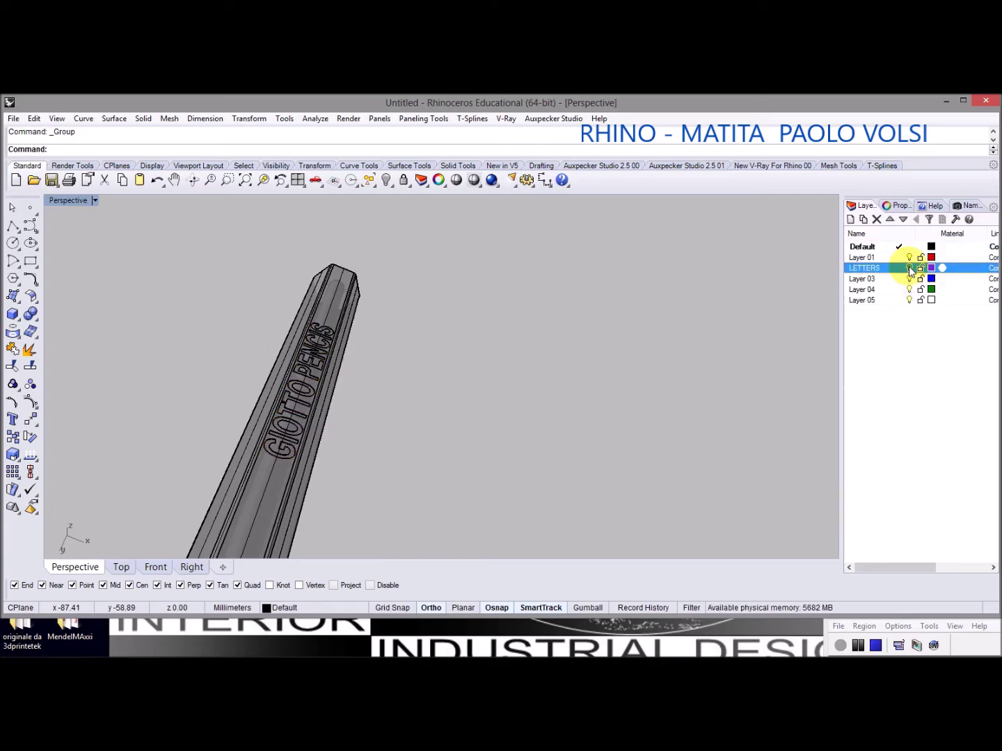
Select the inner hexagonal body around the lead hole and assign it to Layer 03
click(343, 273)
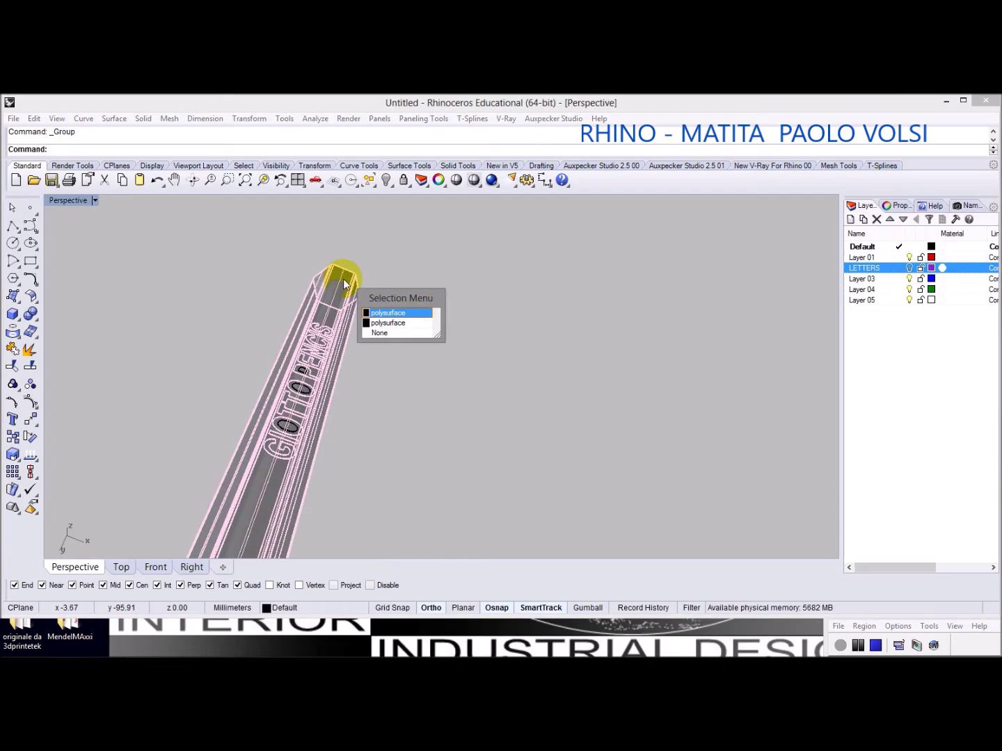
click(388, 324)
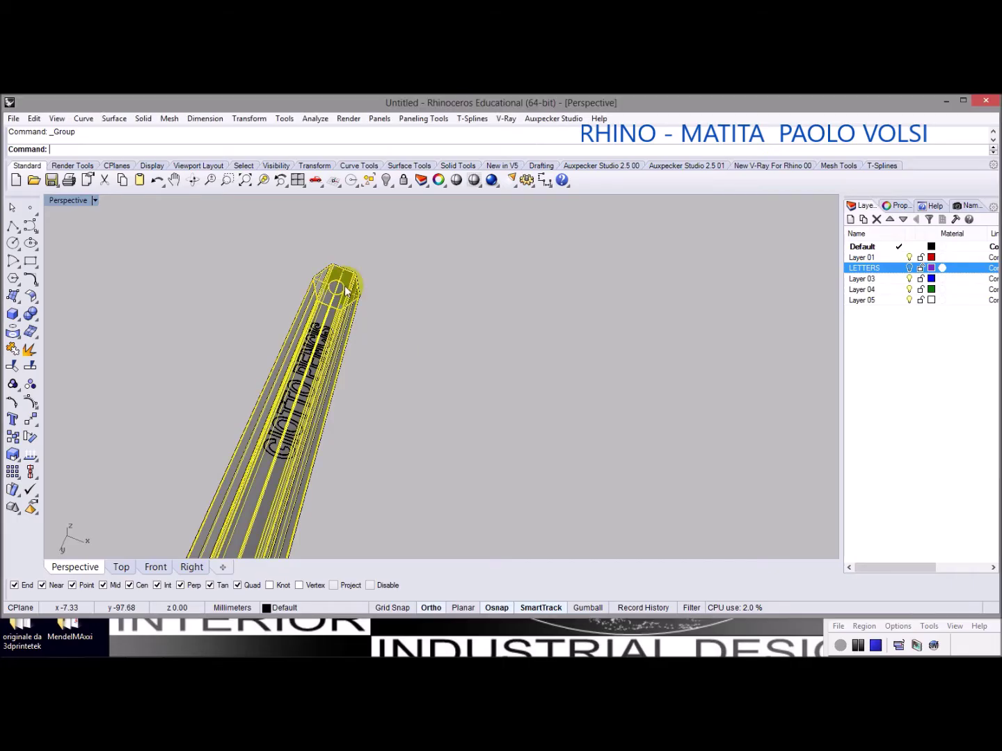
scroll(341, 288, up, 4)
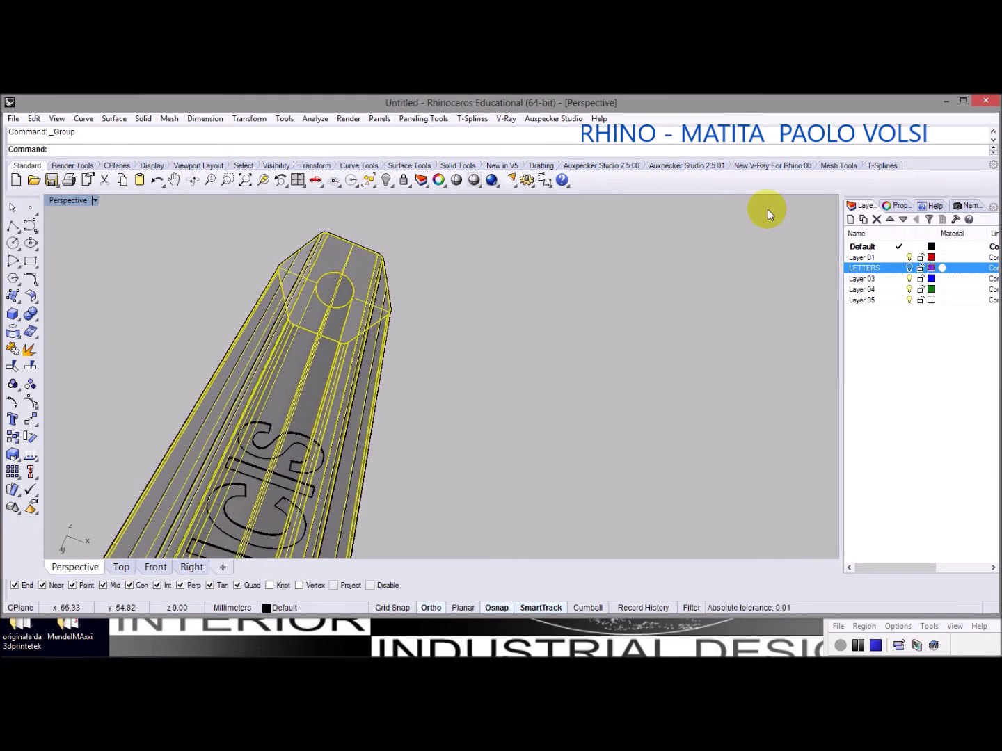
click(896, 205)
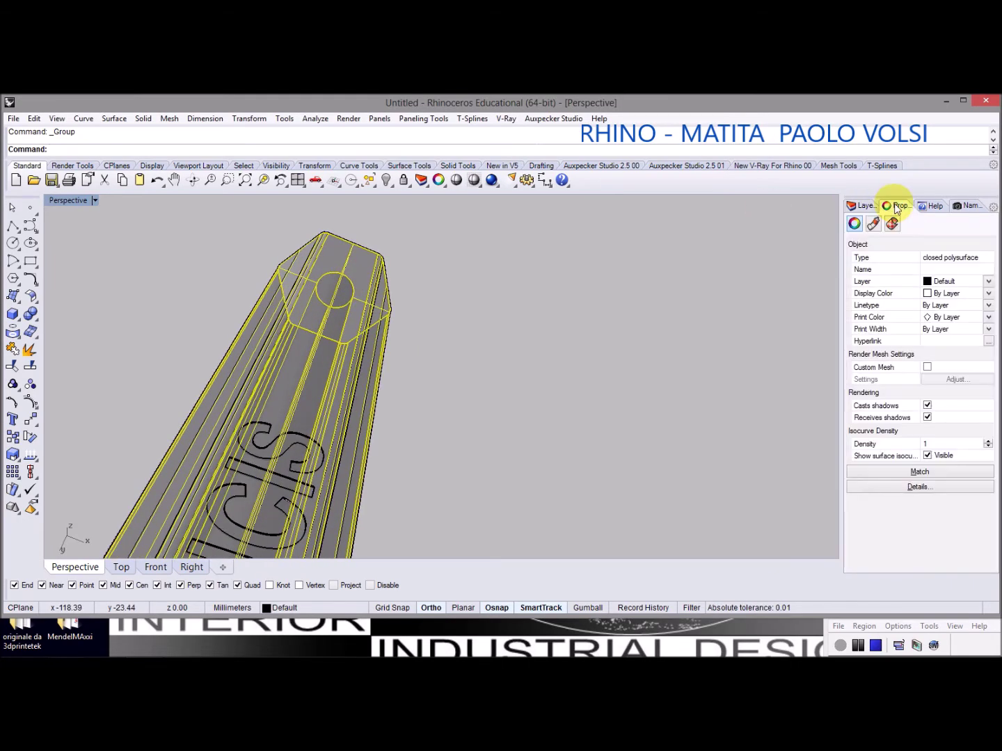
click(988, 282)
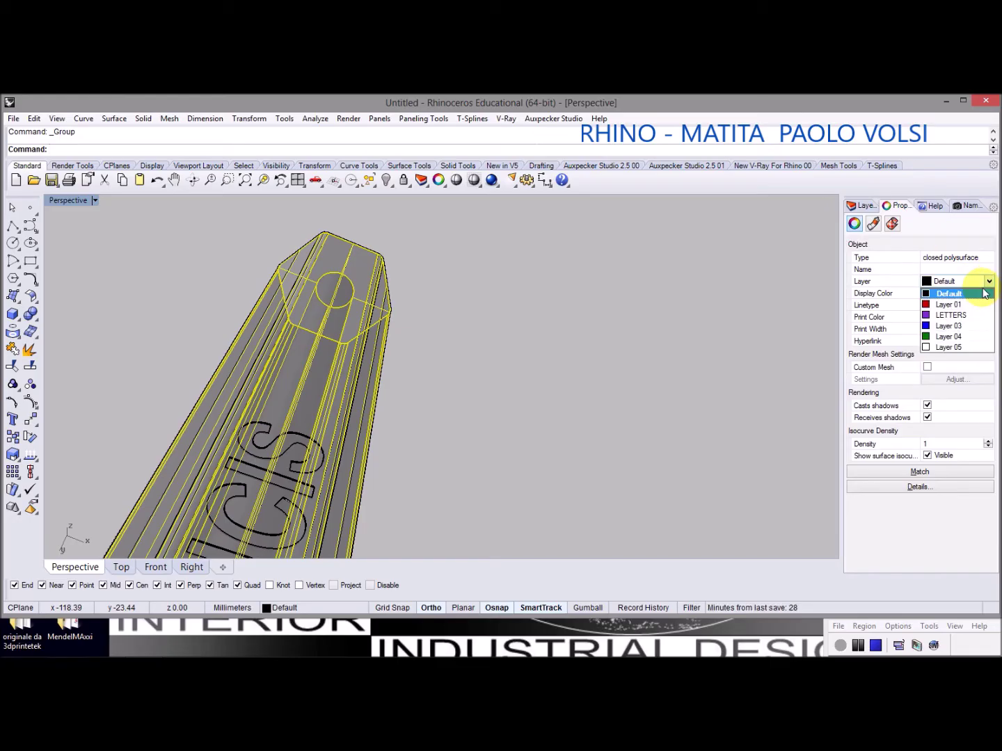
click(942, 327)
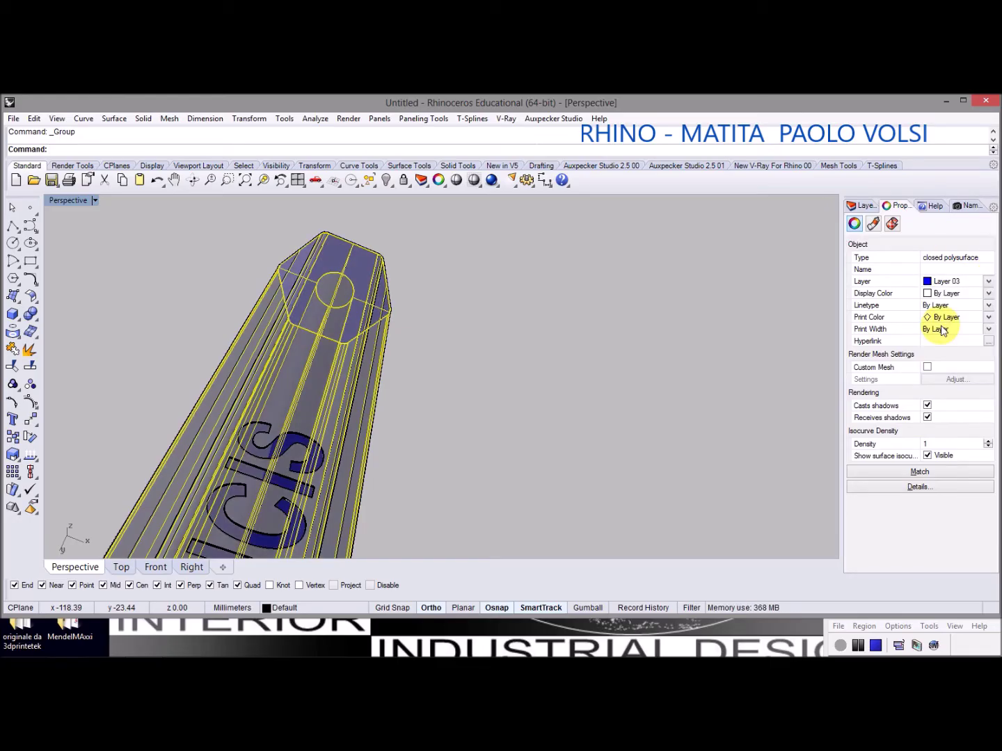
Rename Layer 03 as LEGNO
click(863, 205)
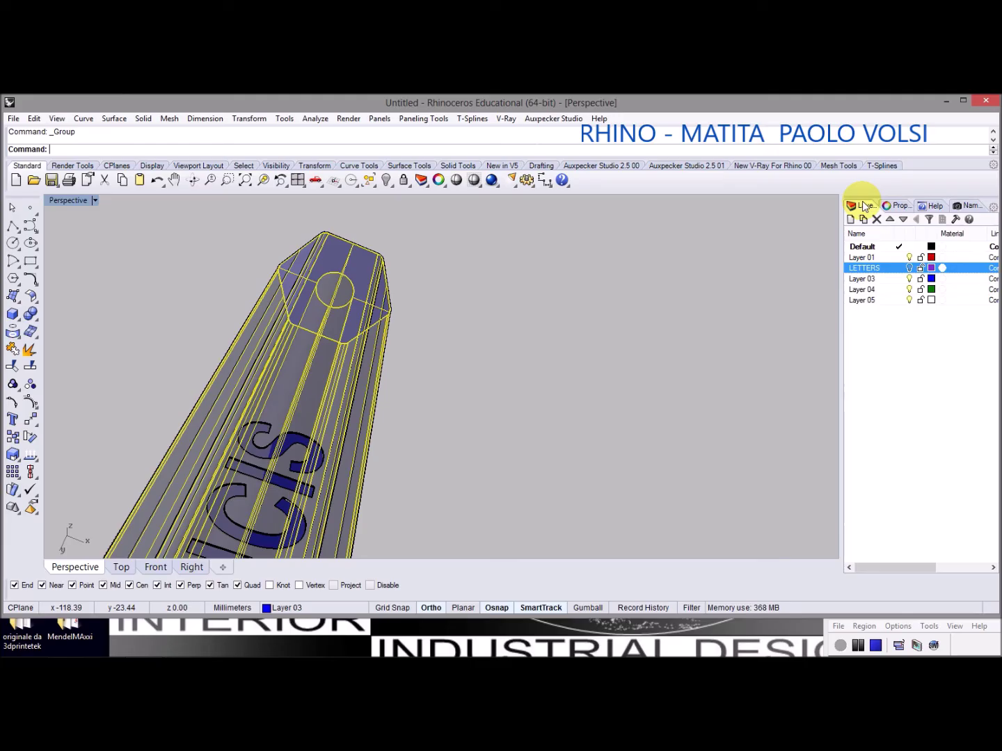
double_click(860, 280)
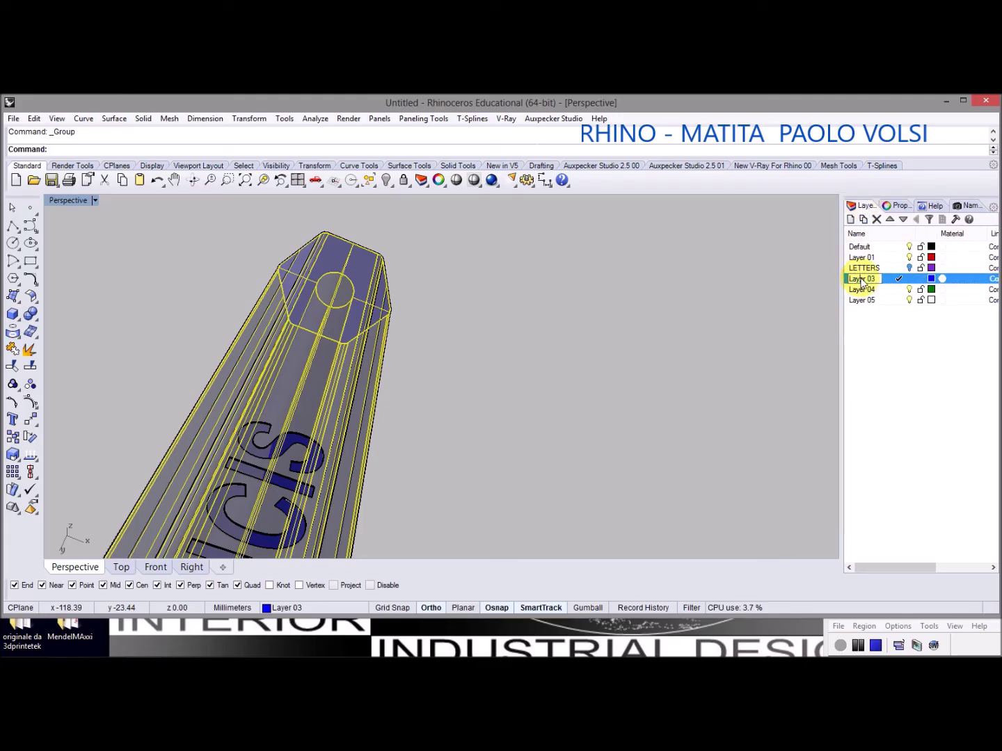
click(853, 279)
key(BackSpace)
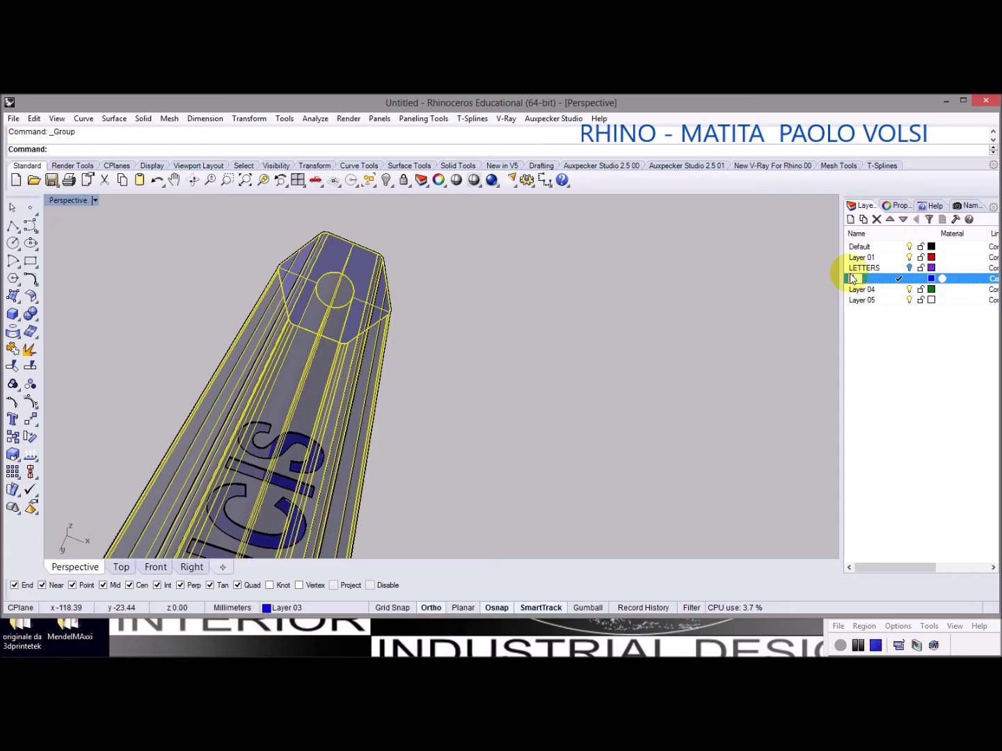
text(SG)
text(NO)
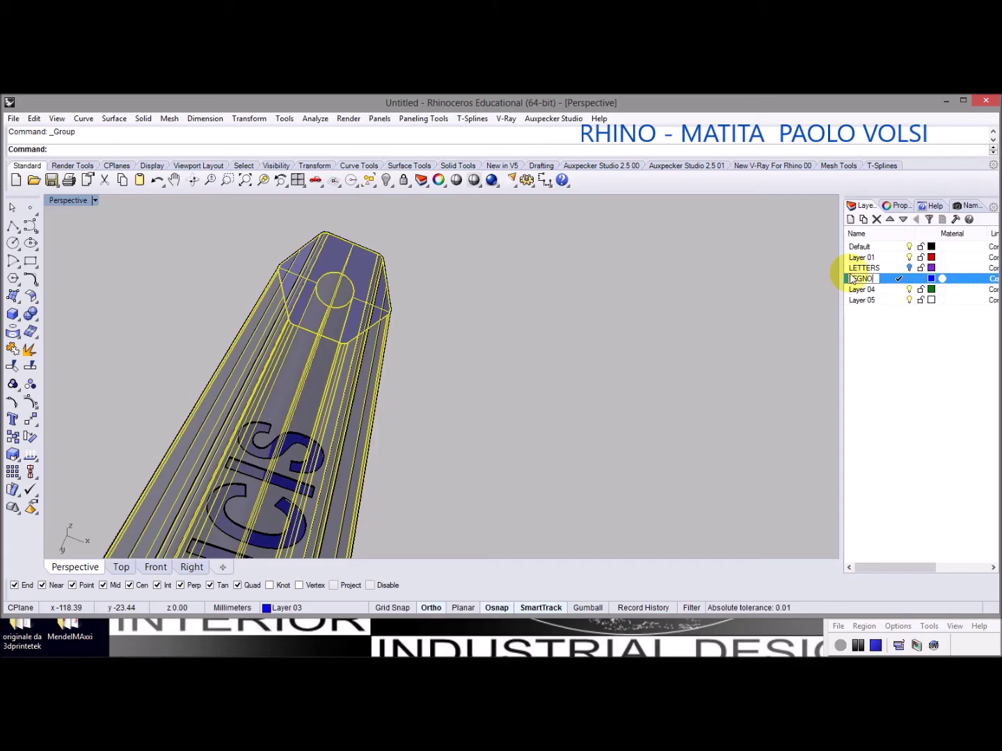
Make Default the current layer and turn off the LEGNO layer
double_click(887, 246)
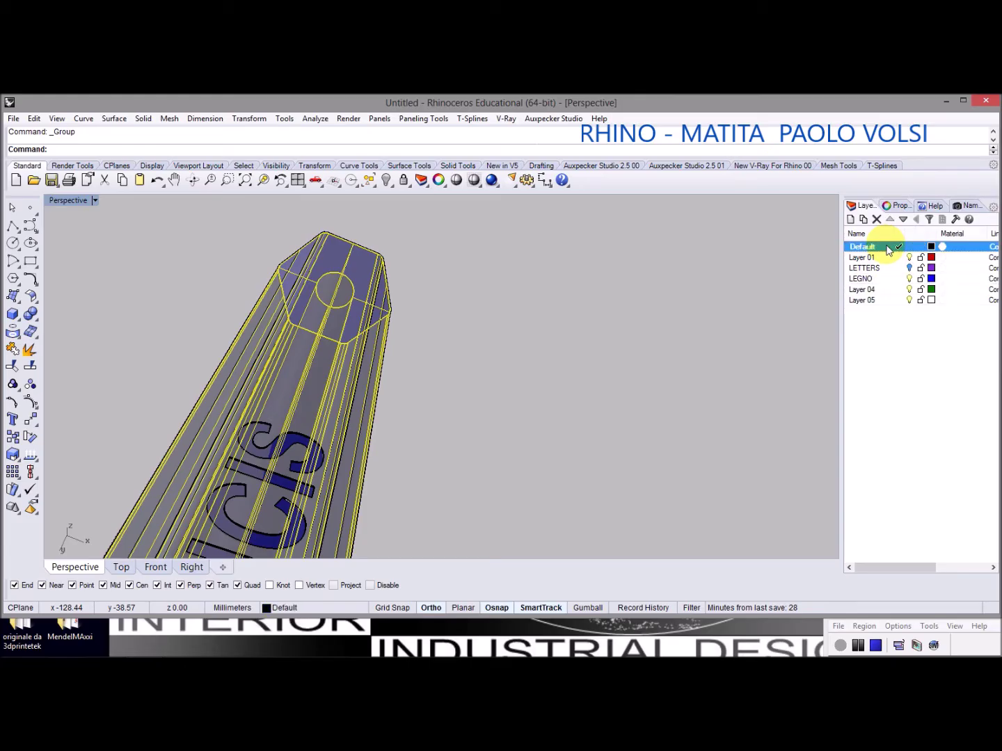
click(910, 278)
key(Escape)
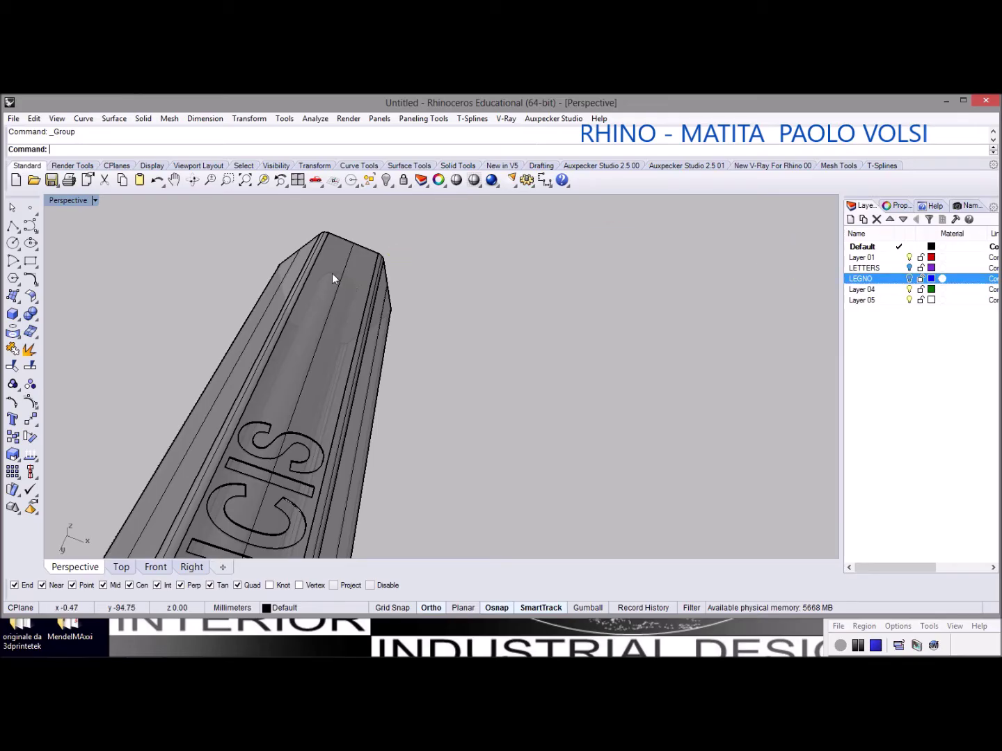
Examine the remaining shell, the inner piece of the letter O and the lead core by selecting them individually
scroll(330, 272, down, 3)
scroll(302, 342, up, 4)
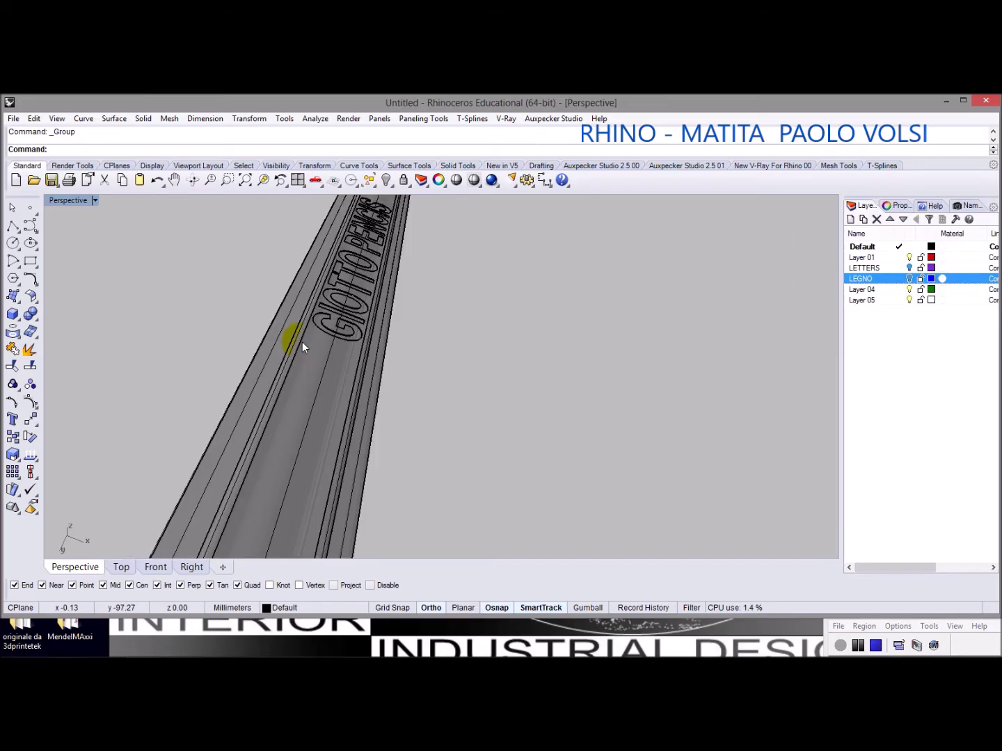
scroll(302, 341, up, 1)
mouse_move(372, 323)
right_down()
mouse_move(346, 335)
mouse_move(328, 379)
mouse_move(352, 295)
right_up()
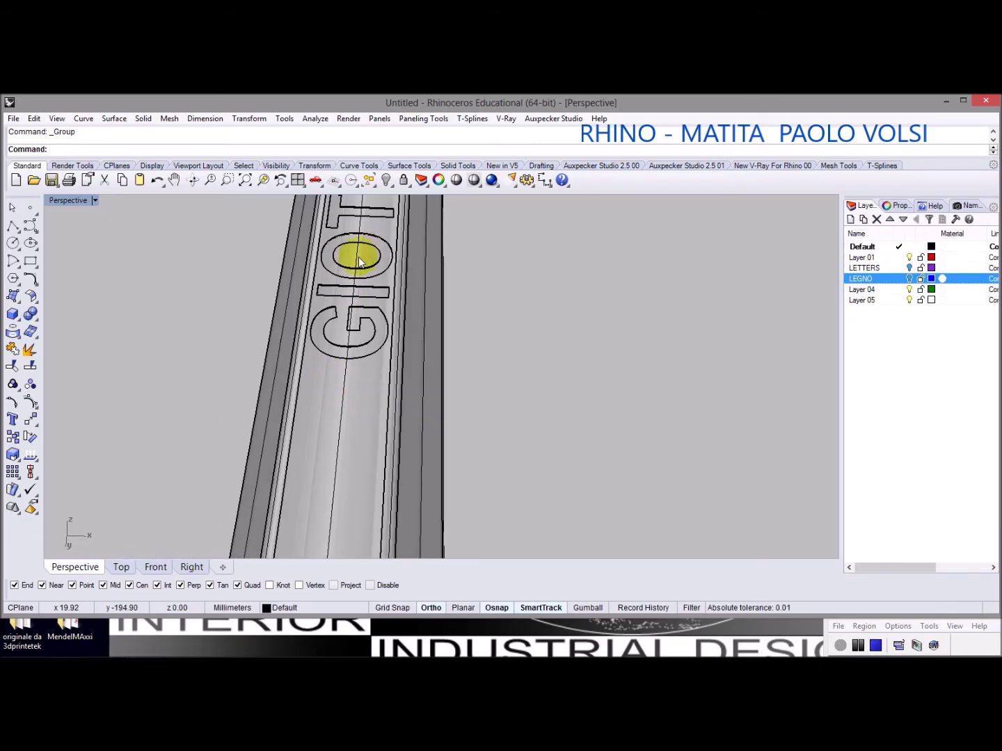
click(357, 256)
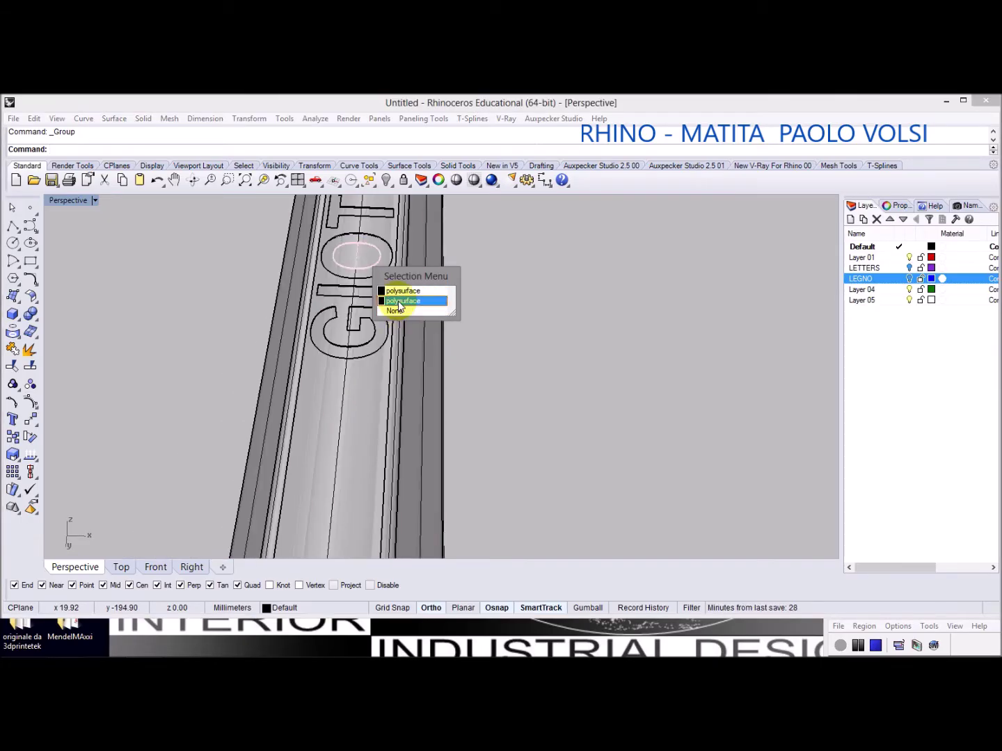
click(401, 301)
click(448, 340)
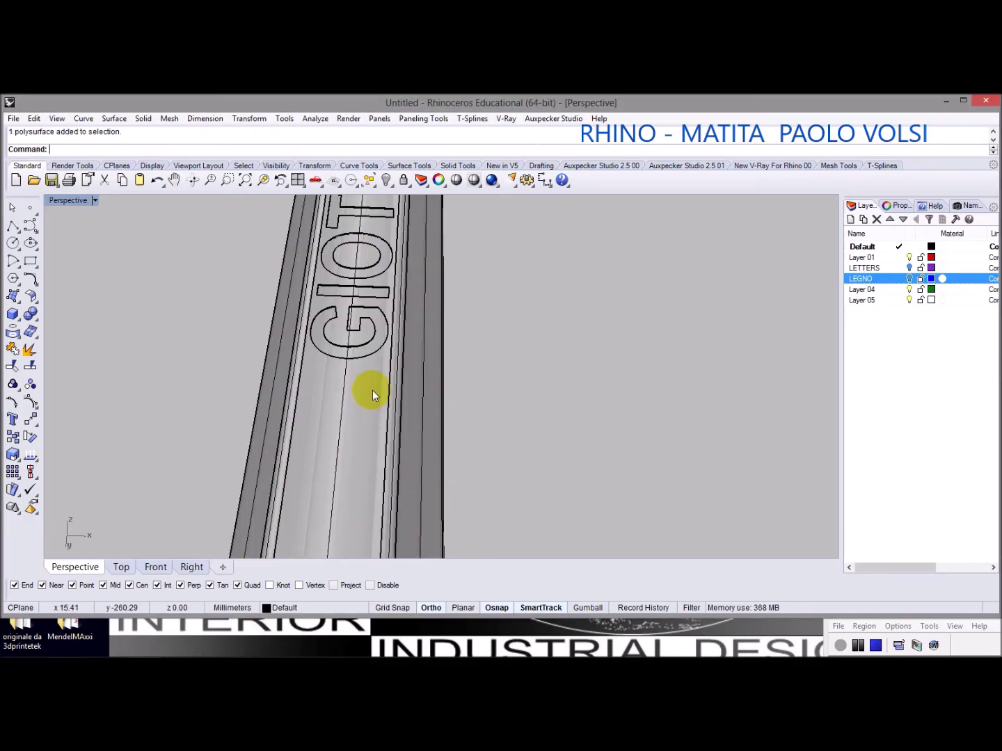
click(370, 395)
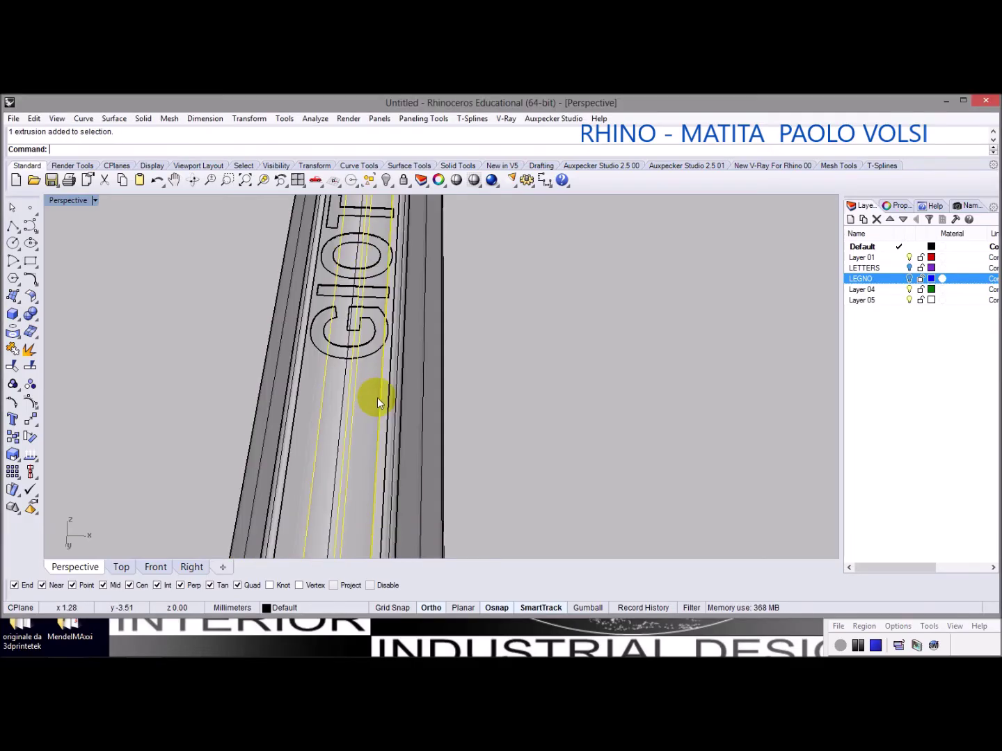
scroll(466, 389, down, 5)
mouse_move(481, 384)
right_down()
mouse_move(480, 288)
mouse_move(466, 293)
mouse_move(517, 416)
mouse_move(518, 464)
mouse_move(496, 459)
mouse_move(491, 506)
right_up()
click(530, 423)
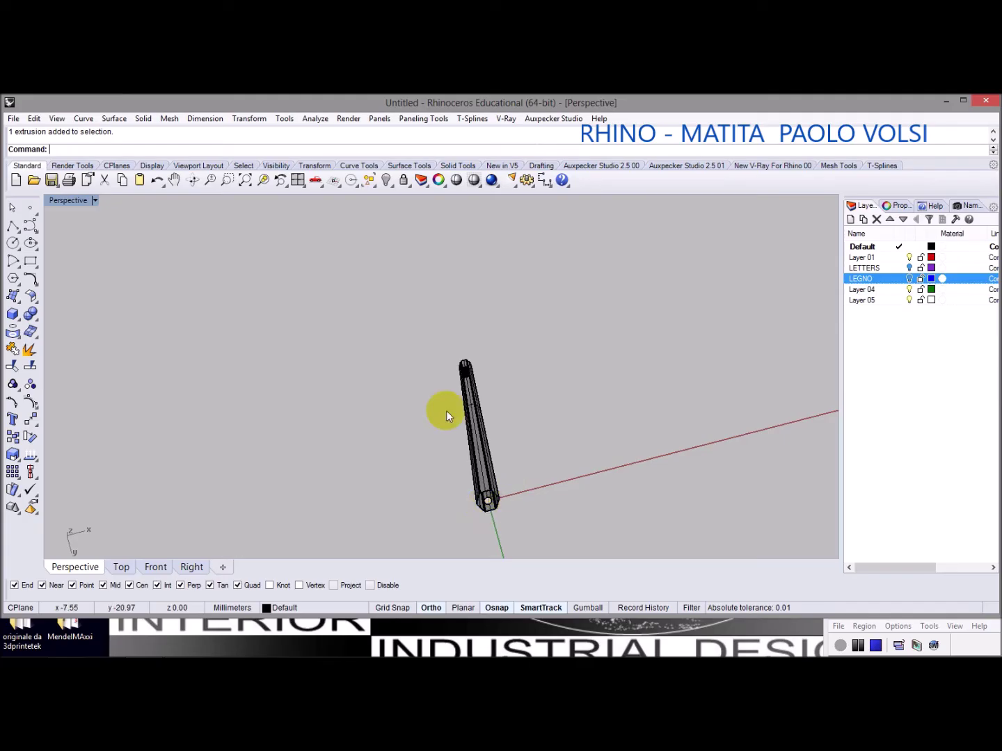
Select all the curves in the model and assign them to Layer 01
click(369, 180)
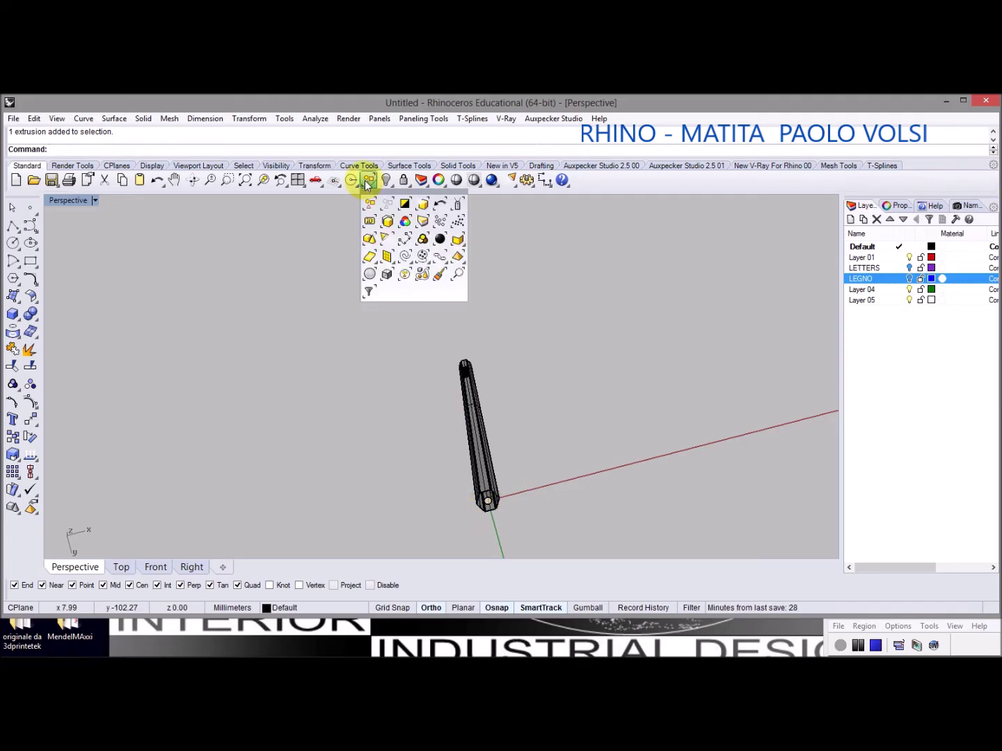
click(404, 258)
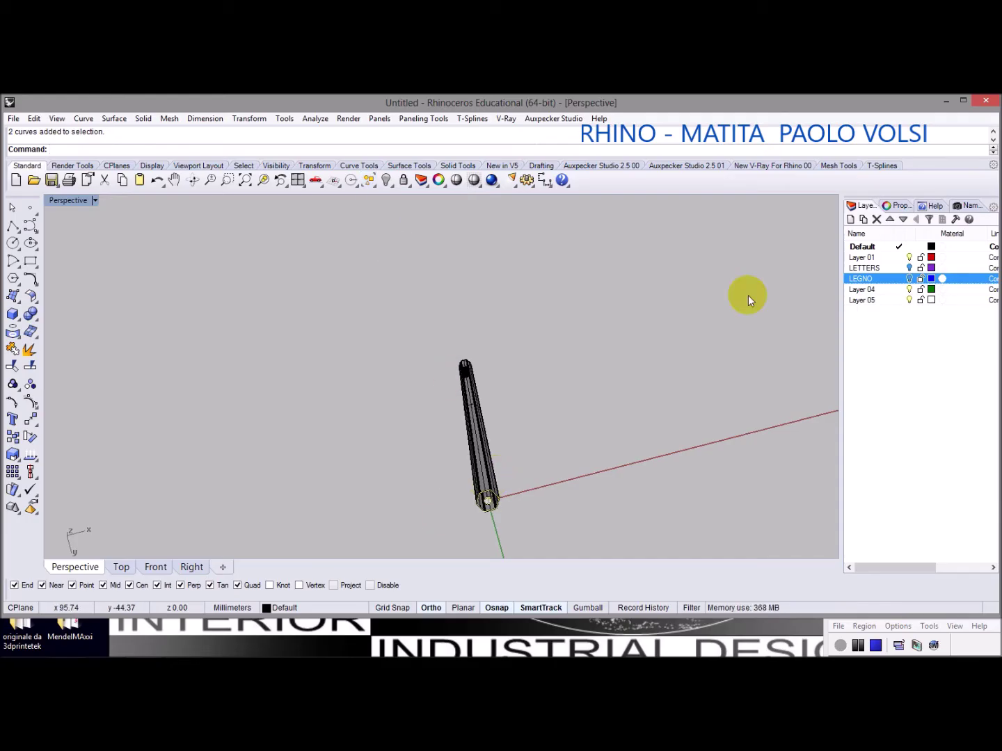
click(897, 205)
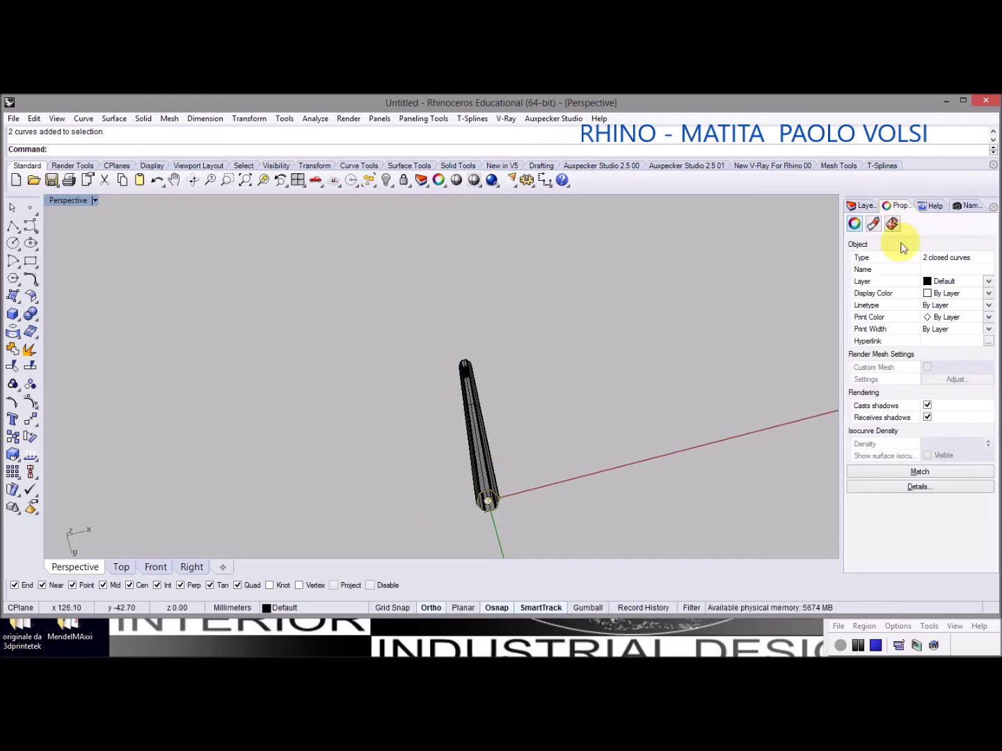
click(987, 281)
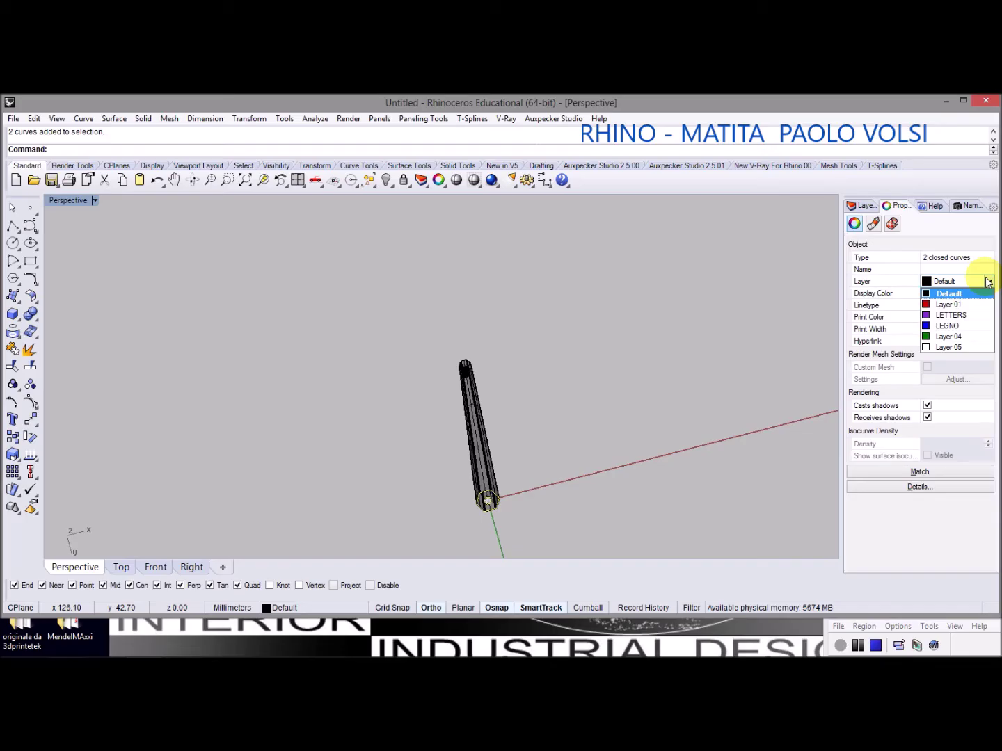
click(945, 305)
Turn off Layer 01 to hide the construction curves
click(861, 207)
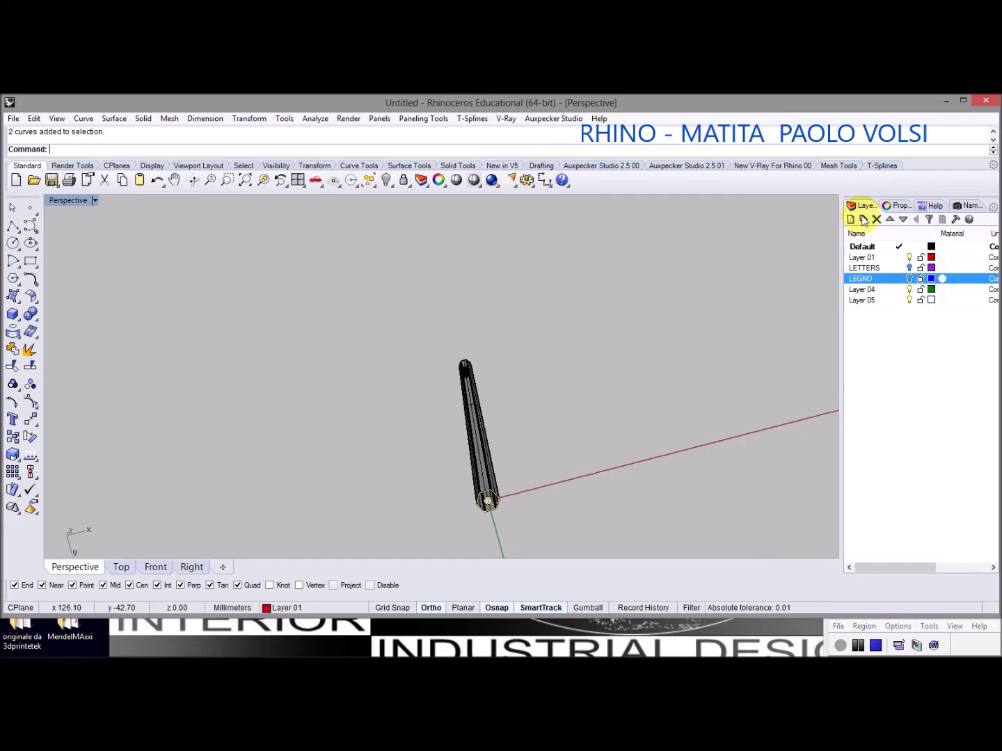
click(869, 259)
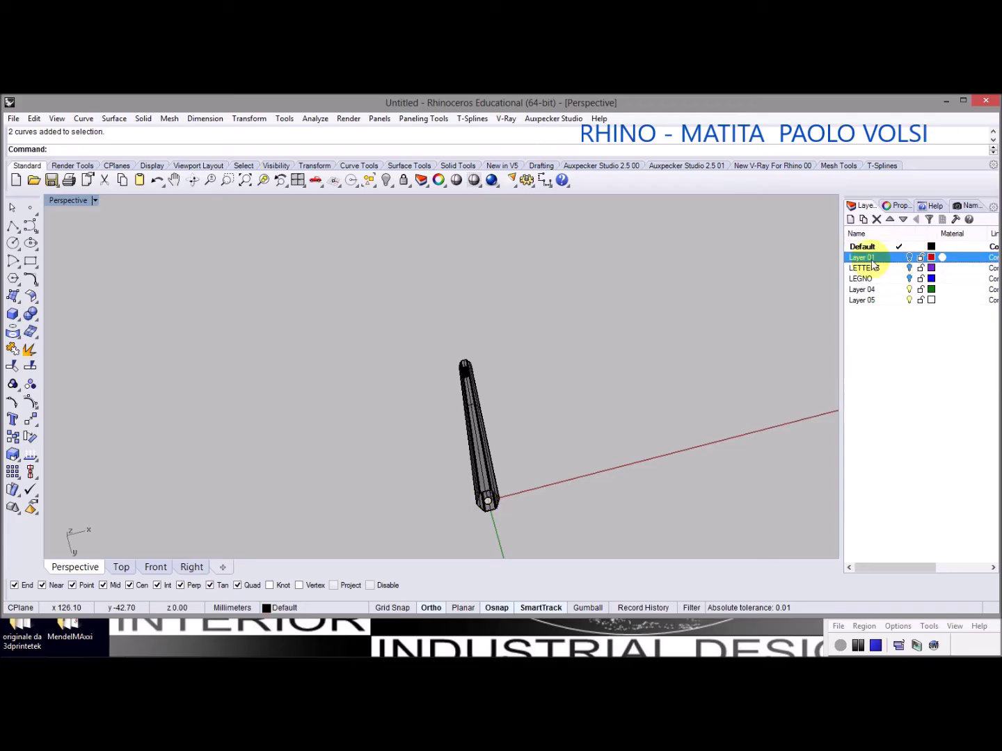
click(909, 258)
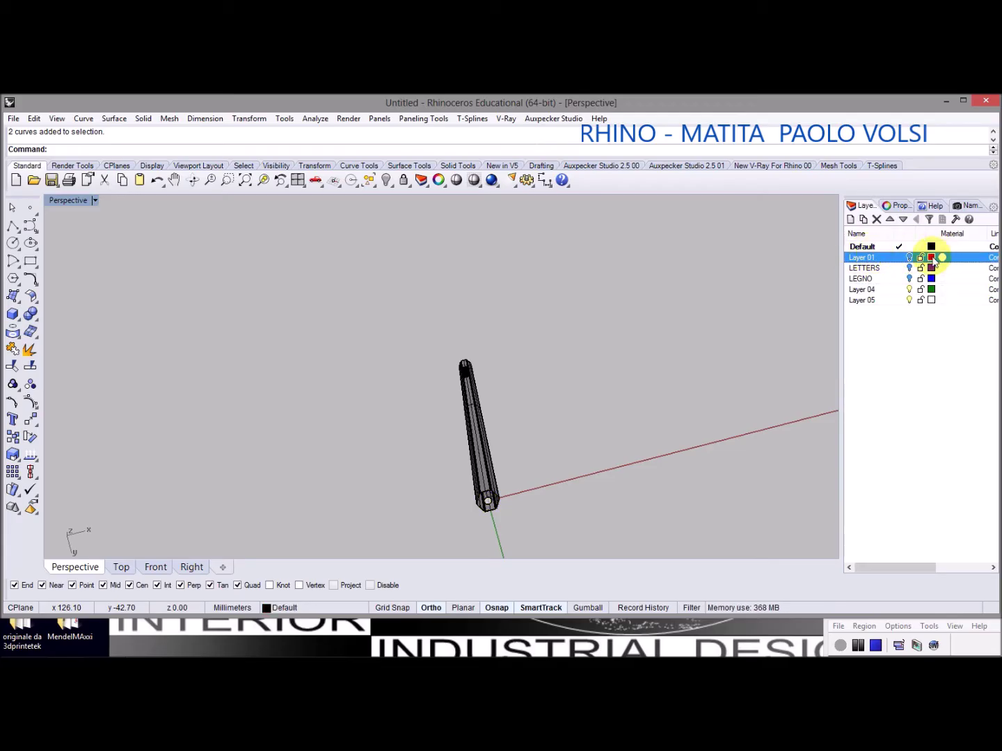
click(869, 259)
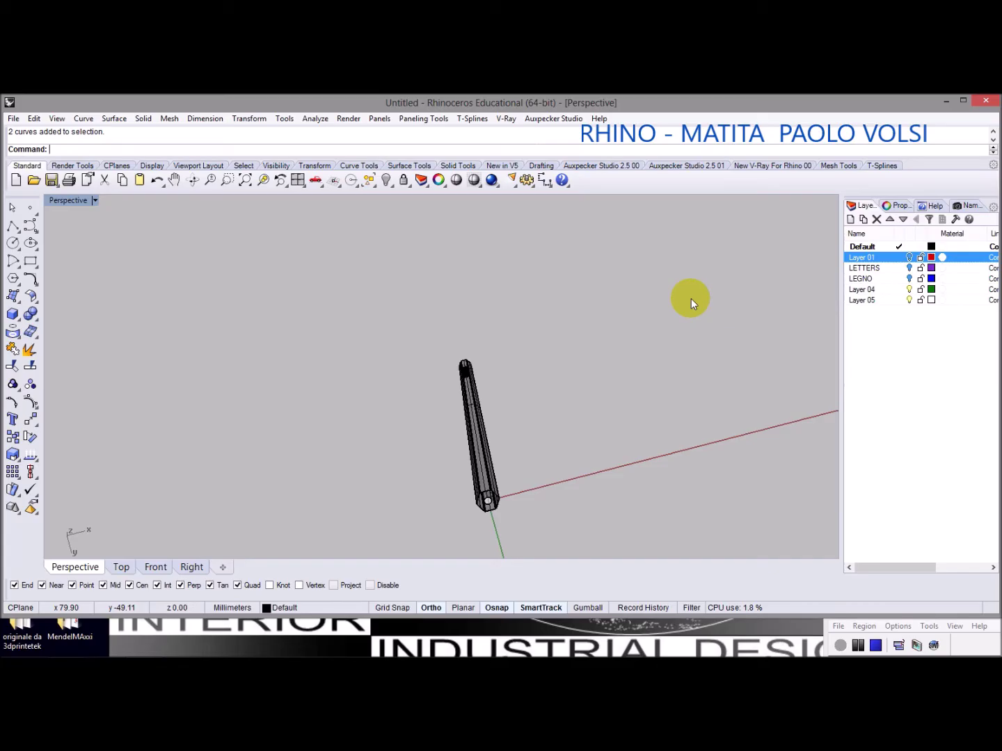
Select all the remaining visible pencil parts, including the shell, letter inner pieces and lead core, and group them
right_drag(503, 386, 514, 494)
mouse_move(542, 254)
right_down()
mouse_move(554, 329)
mouse_move(525, 416)
right_up()
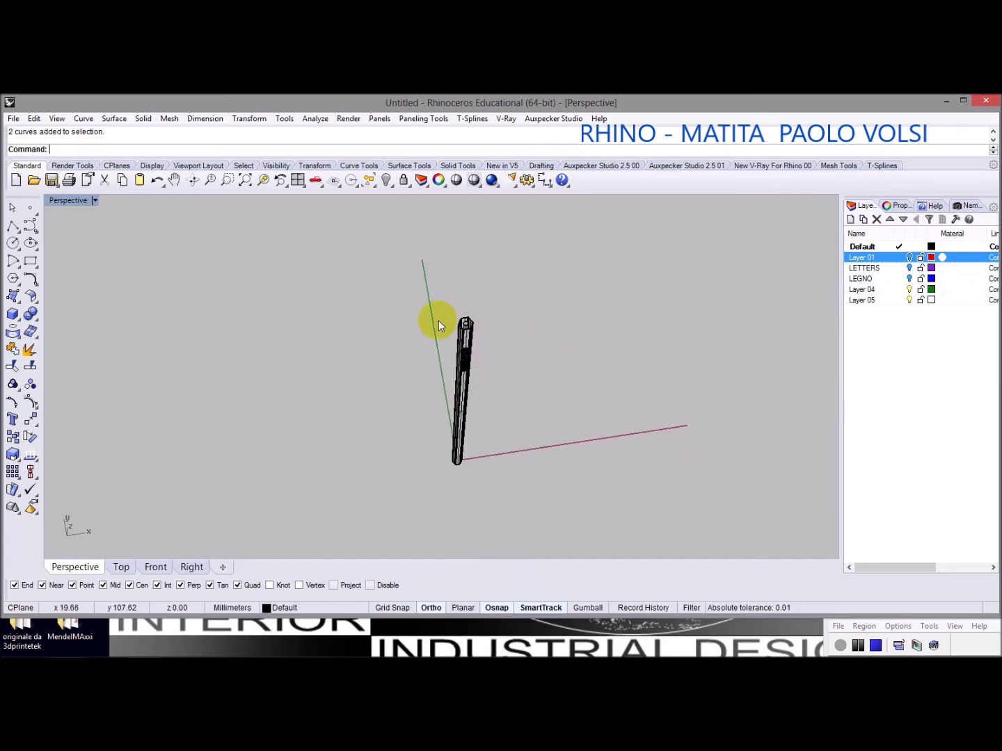
drag(385, 292, 540, 499)
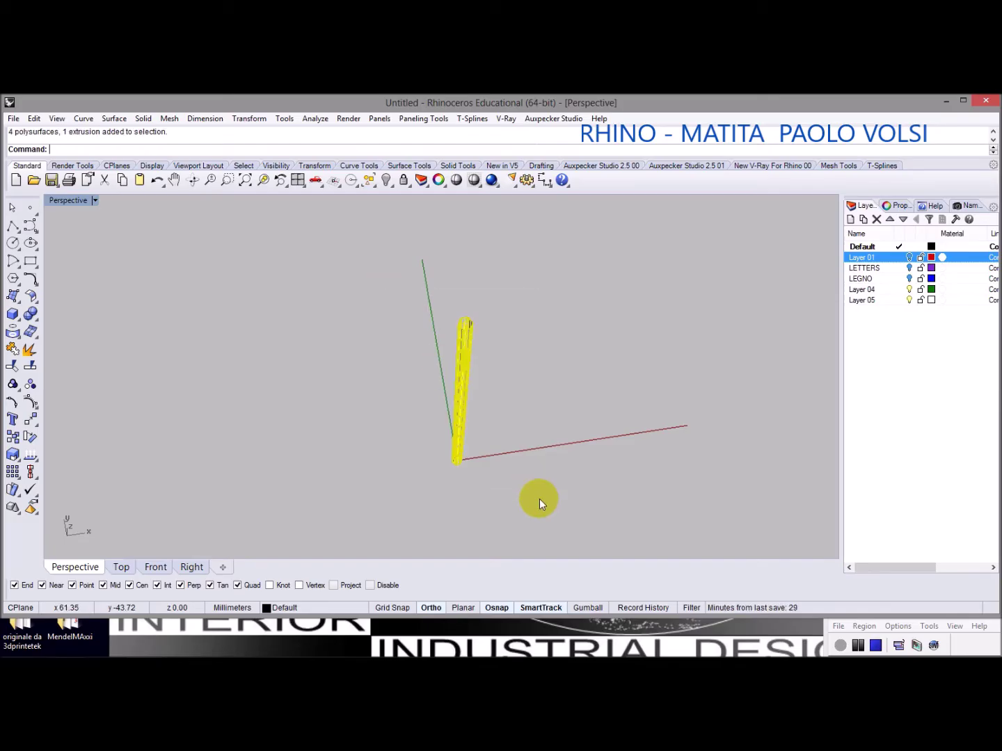
scroll(466, 352, up, 5)
scroll(467, 360, up, 5)
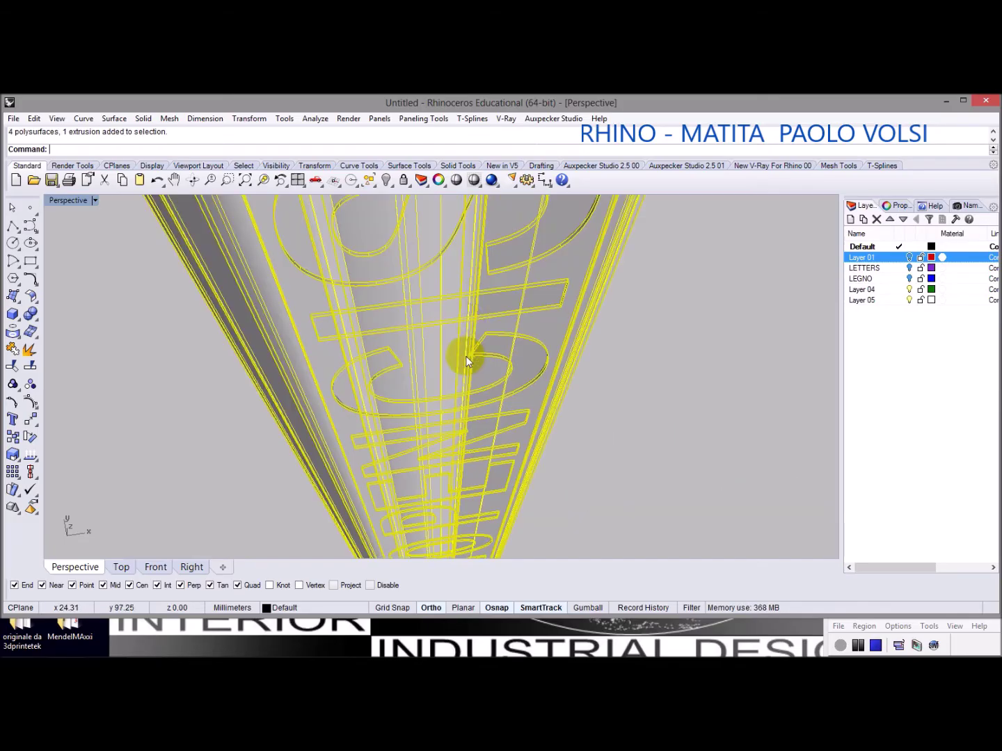
mouse_move(496, 426)
right_down()
mouse_move(451, 396)
mouse_move(445, 346)
mouse_move(494, 331)
mouse_move(485, 340)
mouse_move(465, 334)
right_up()
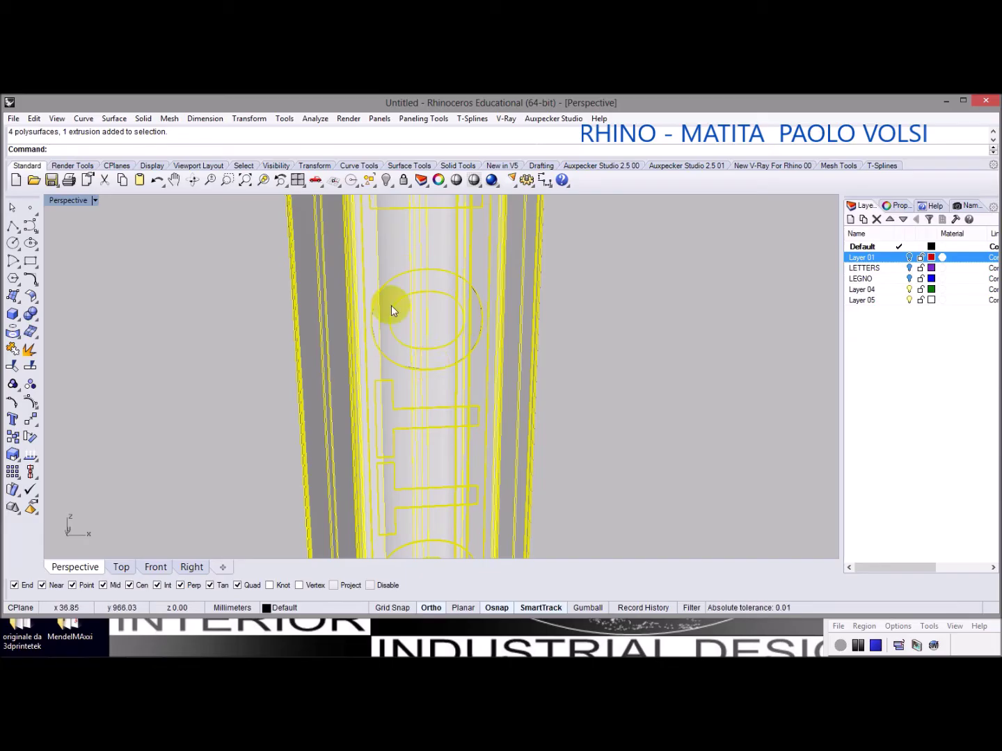
click(34, 119)
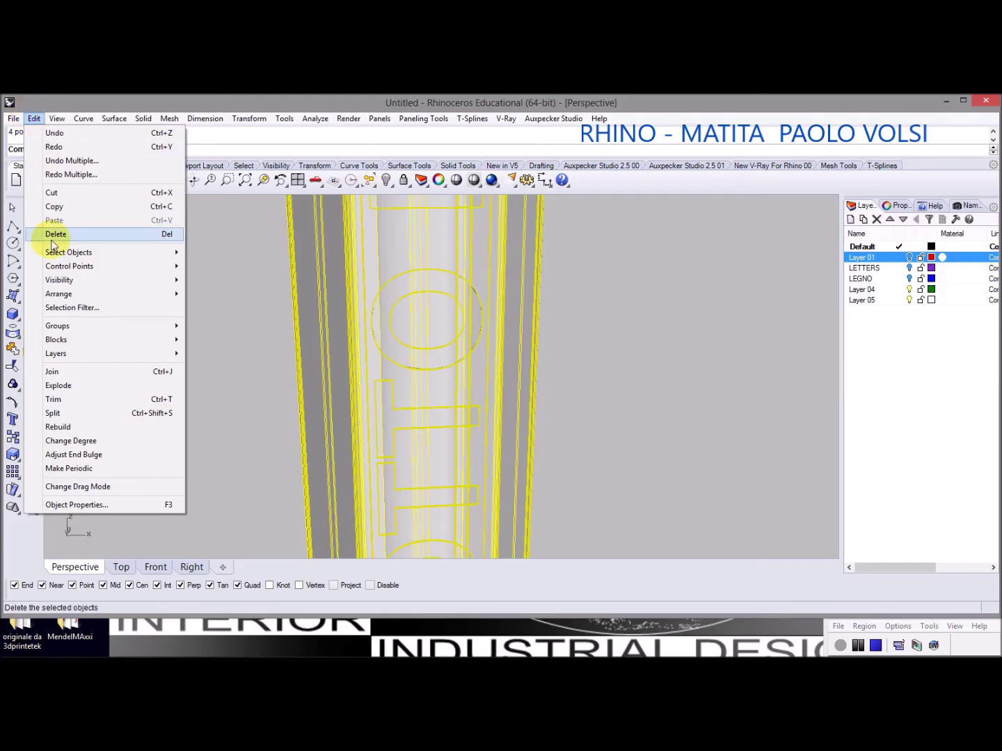
mouse_move(157, 324)
click(212, 326)
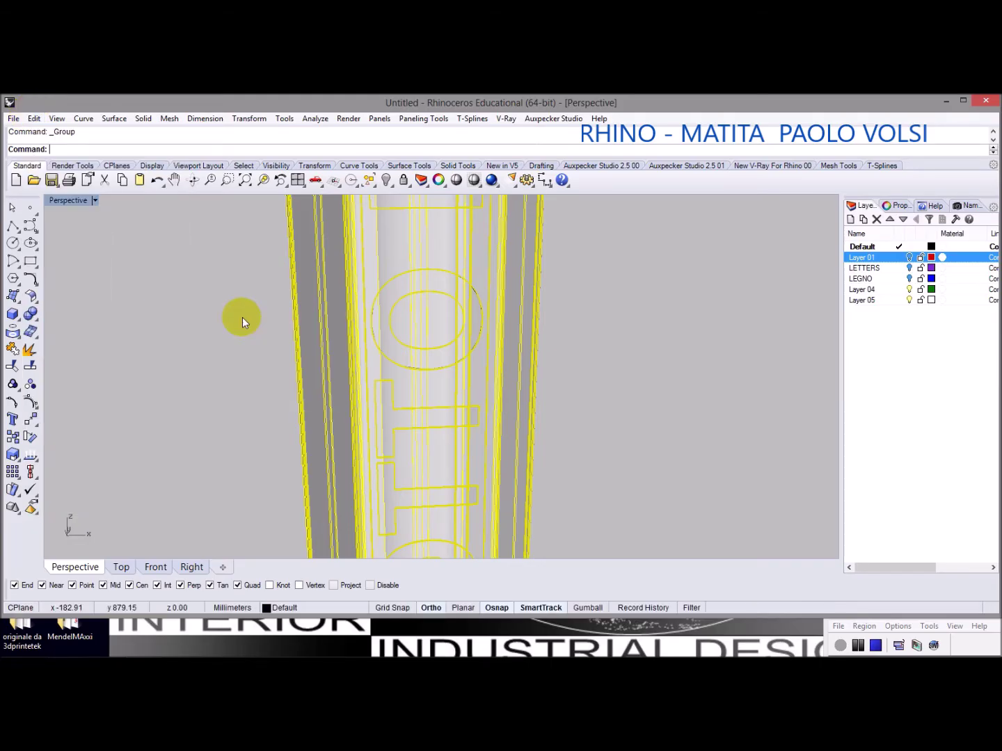
Turn the LETTERS and LEGNO layers back on and clear the selection
mouse_move(503, 273)
right_down()
mouse_move(586, 285)
mouse_move(581, 239)
mouse_move(578, 511)
mouse_move(566, 470)
mouse_move(617, 481)
mouse_move(569, 489)
mouse_move(569, 517)
mouse_move(528, 278)
mouse_move(514, 287)
mouse_move(608, 386)
mouse_move(541, 309)
mouse_move(487, 272)
right_up()
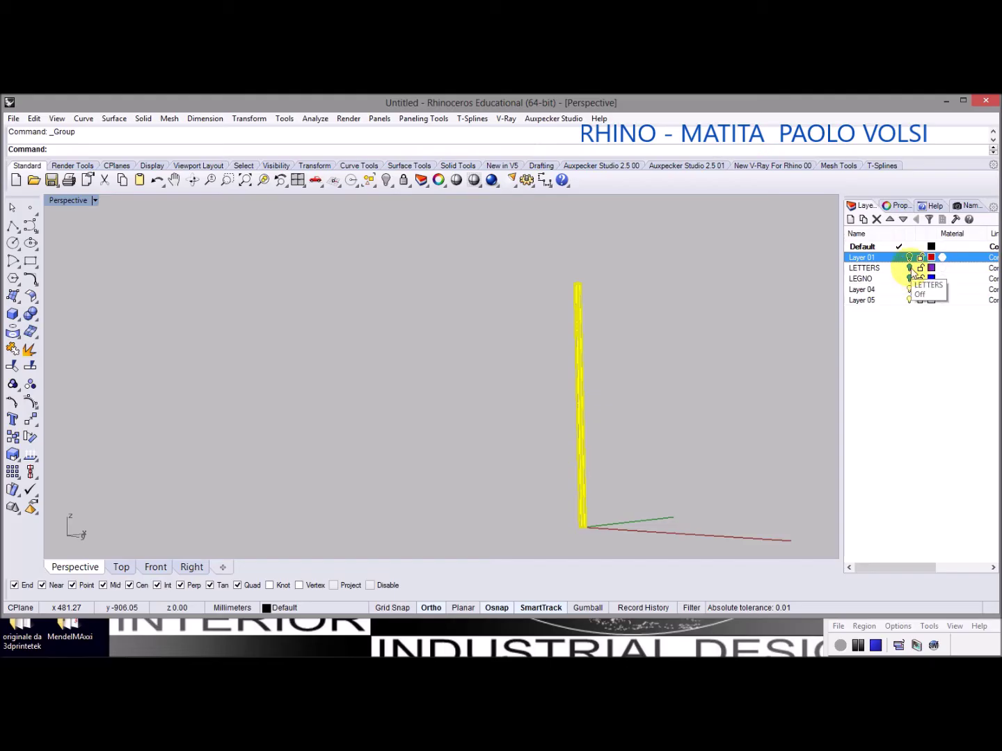
click(910, 270)
click(910, 280)
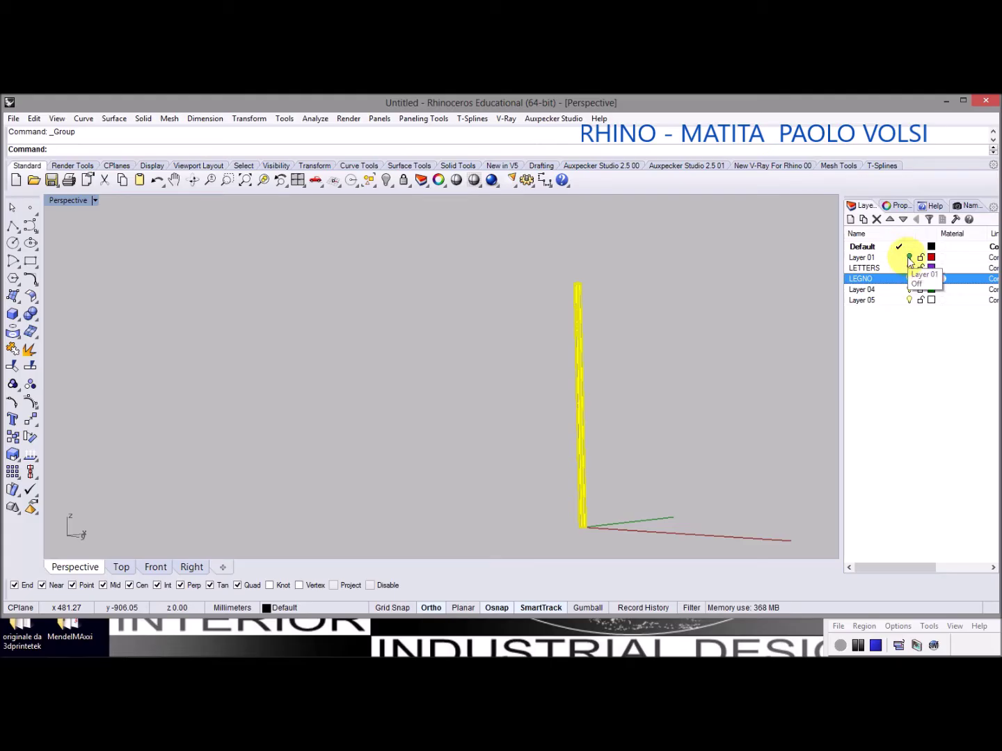
click(754, 329)
In the Front view, draw a line from the origin at a 75-degree angle, ending just outside the pencil's side
scroll(686, 439, down, 3)
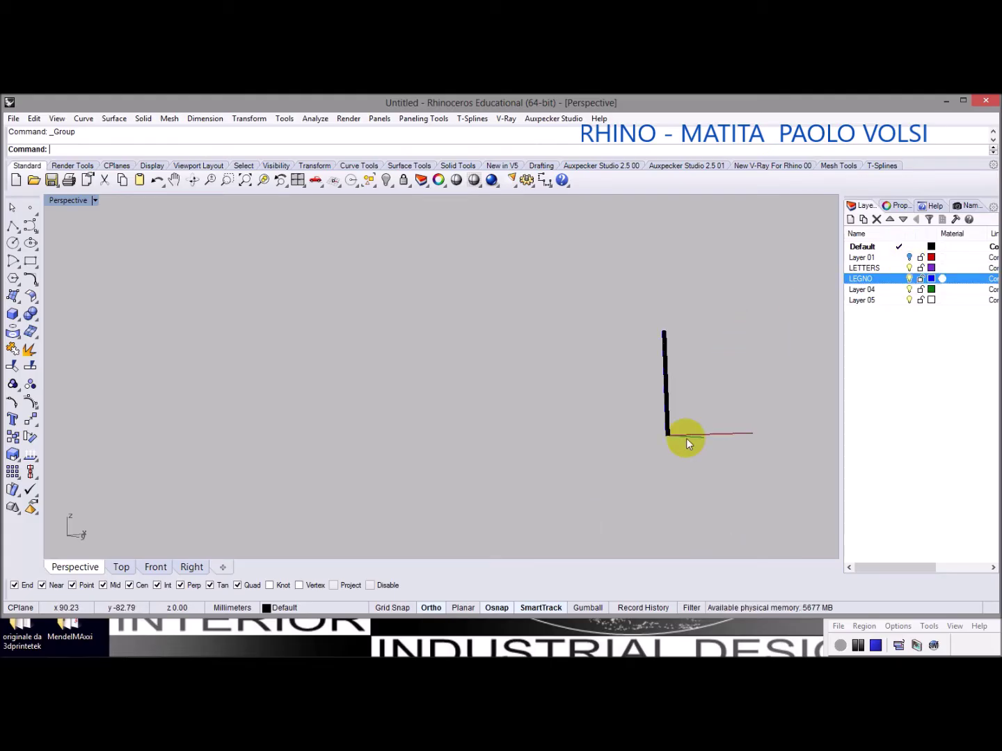
scroll(686, 441, up, 5)
scroll(680, 420, up, 1)
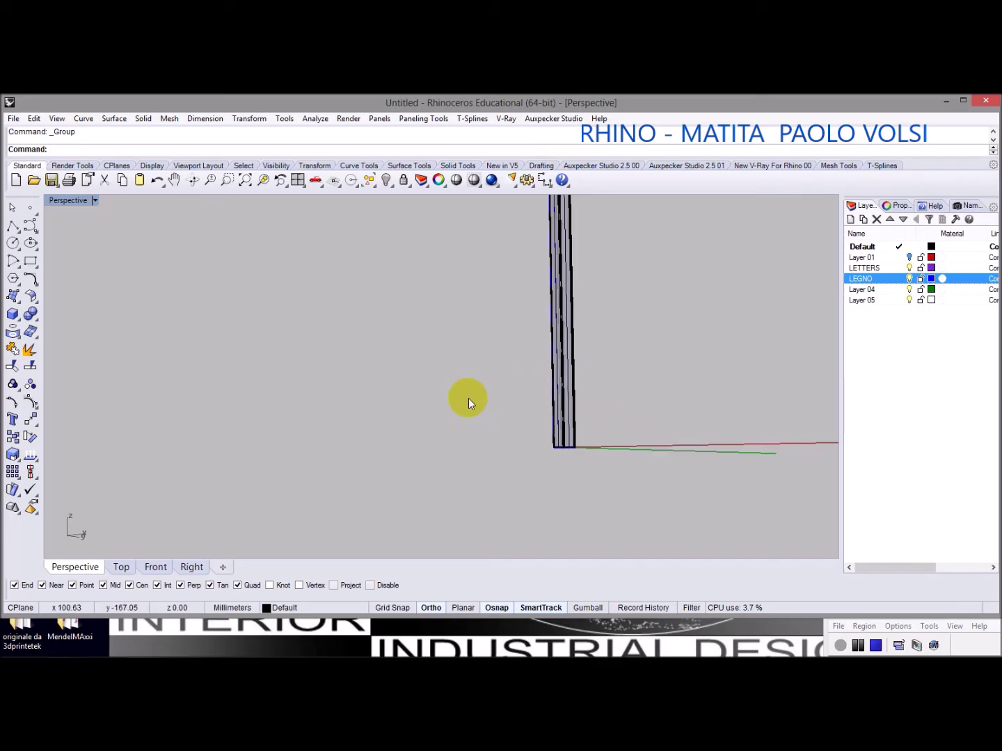
click(158, 567)
scroll(255, 509, down, 3)
mouse_move(254, 510)
right_down()
mouse_move(236, 246)
mouse_move(253, 269)
mouse_move(259, 507)
right_up()
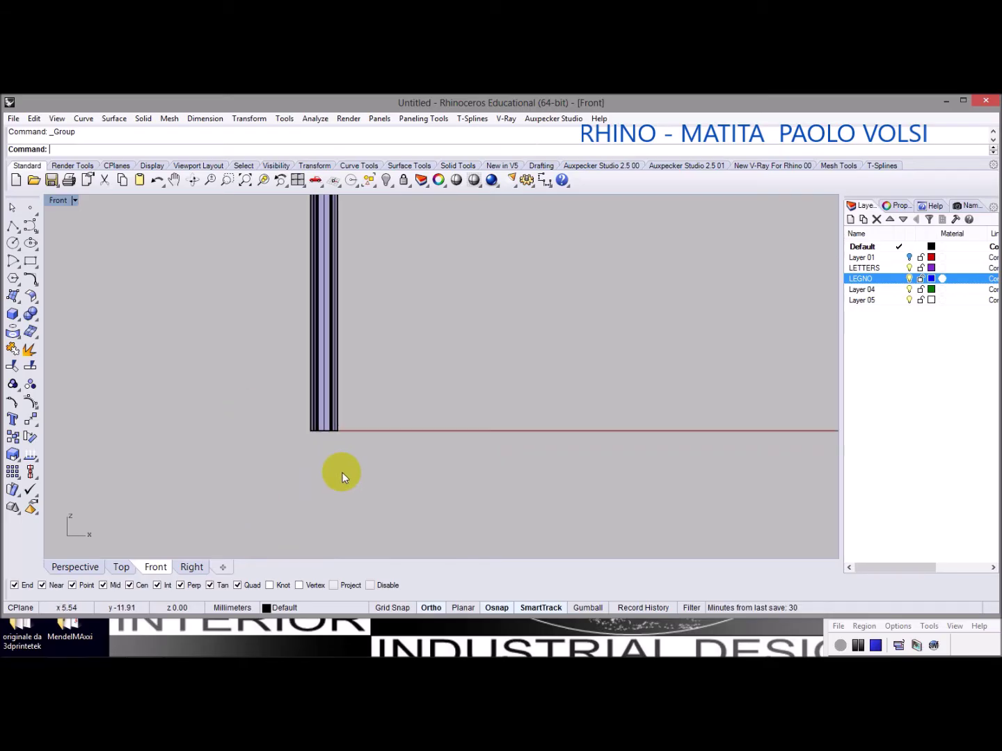
click(11, 236)
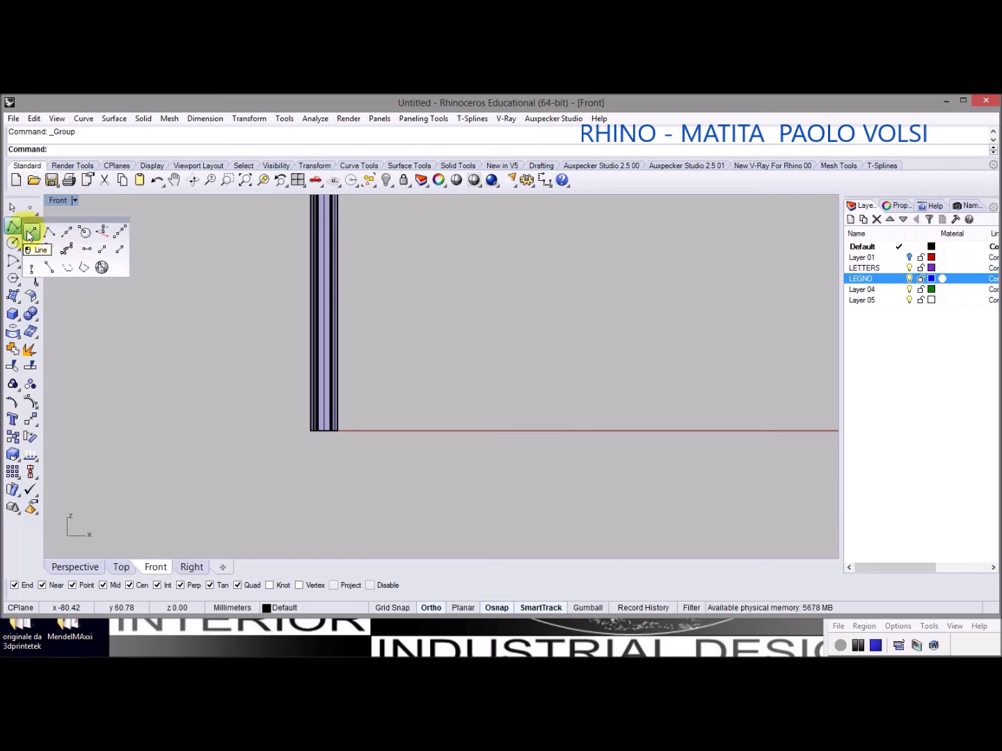
click(30, 233)
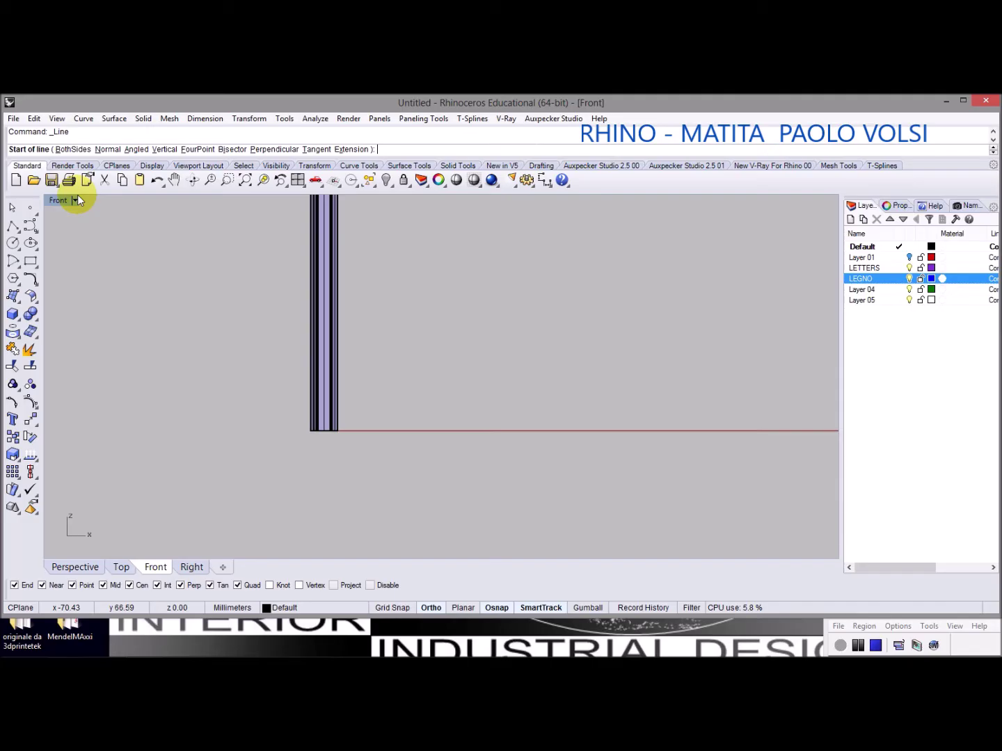
text(0)
key(Return)
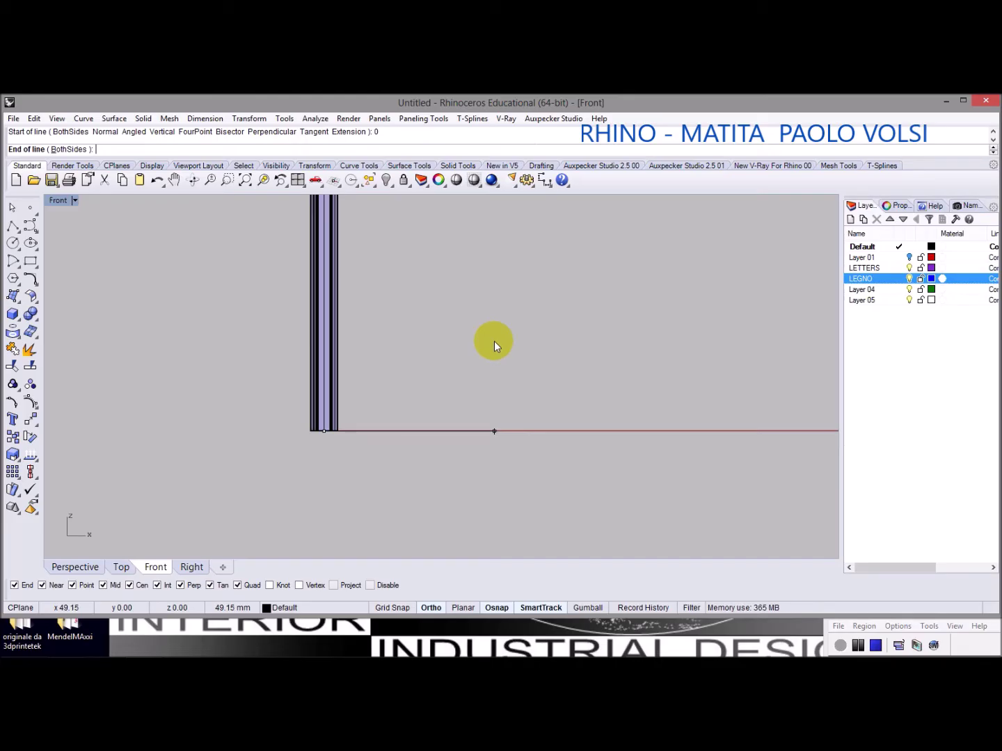
text(<)
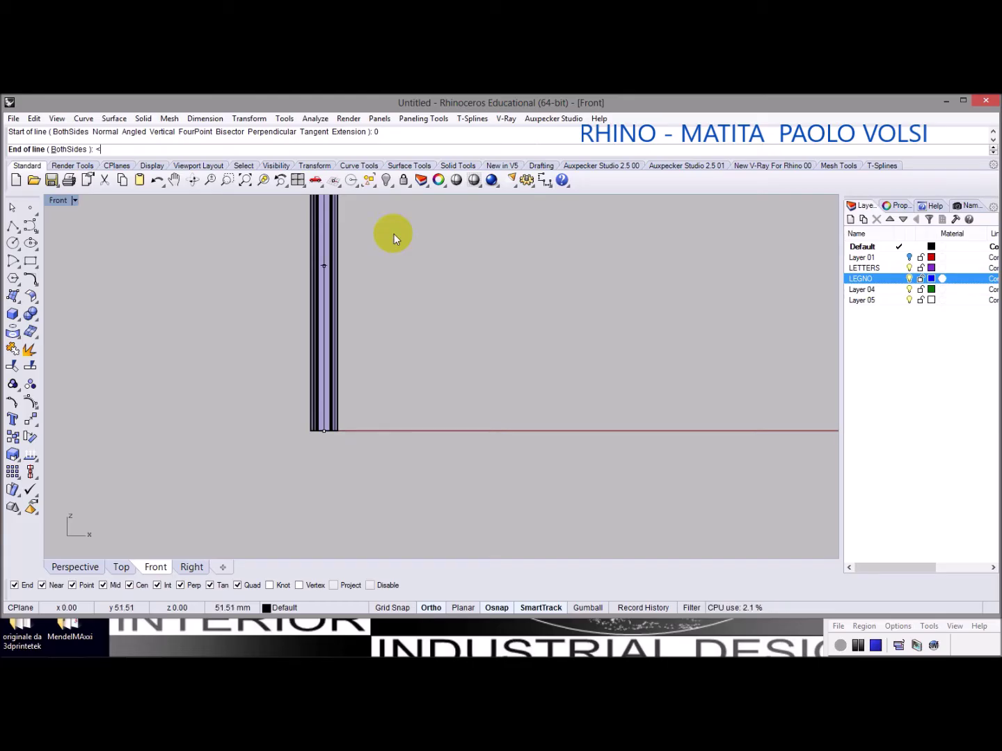
text(75)
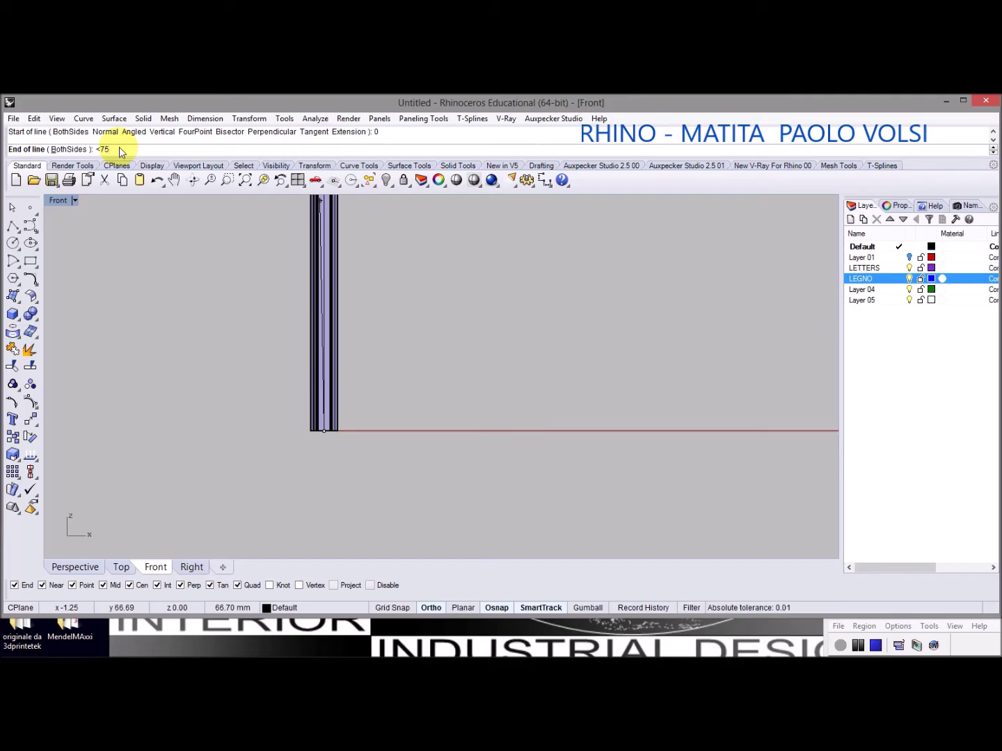
key(Return)
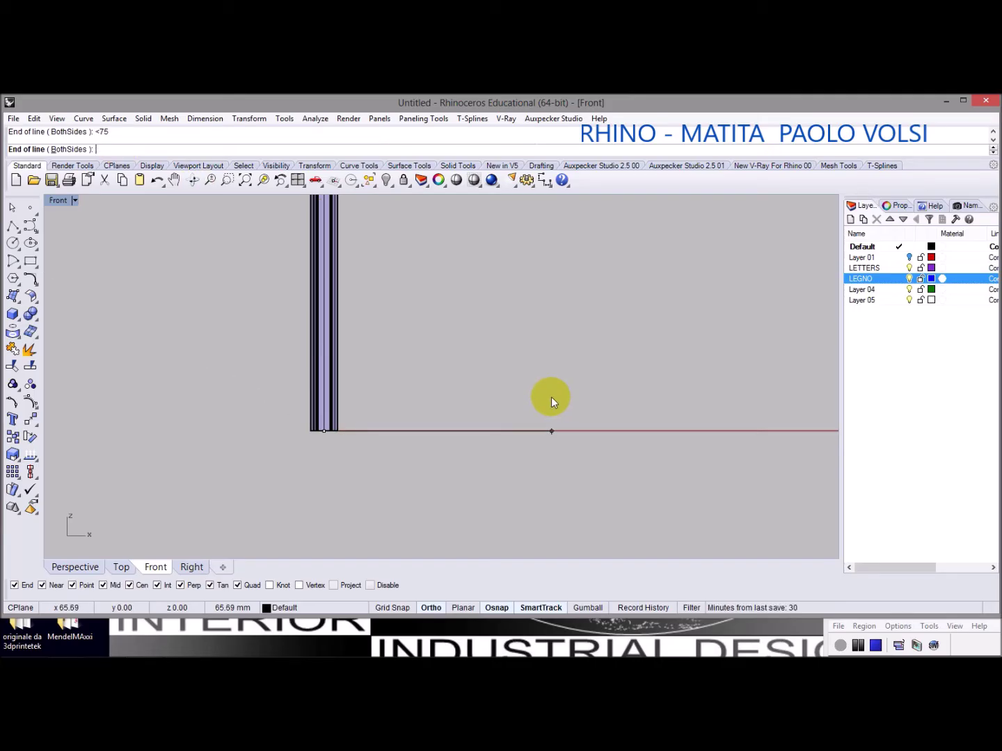
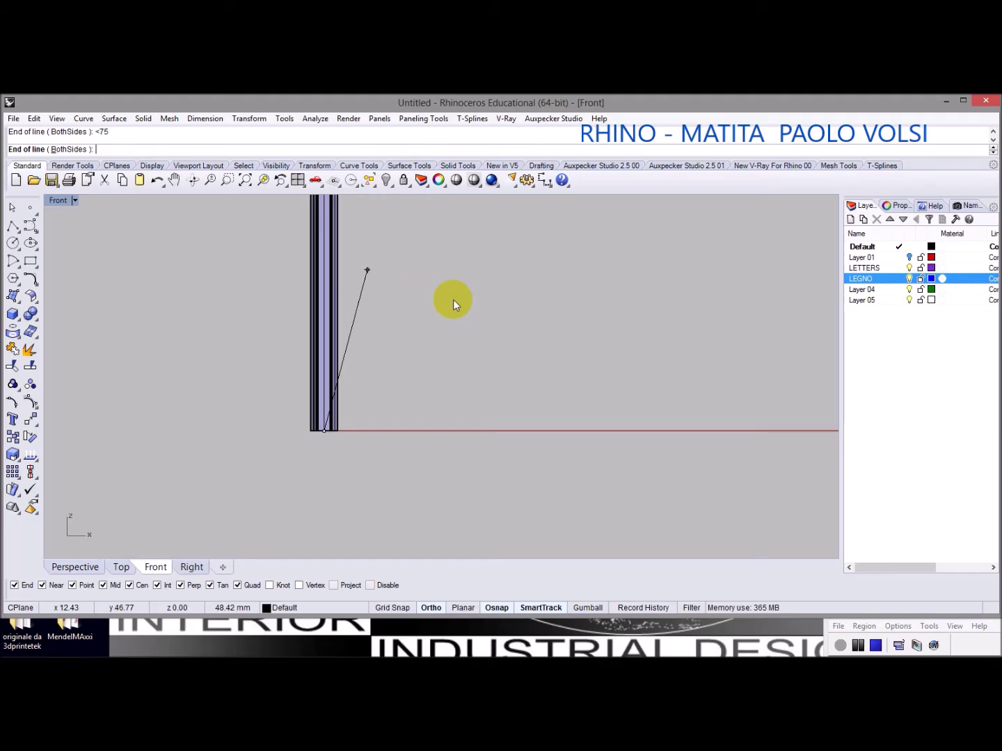
click(404, 358)
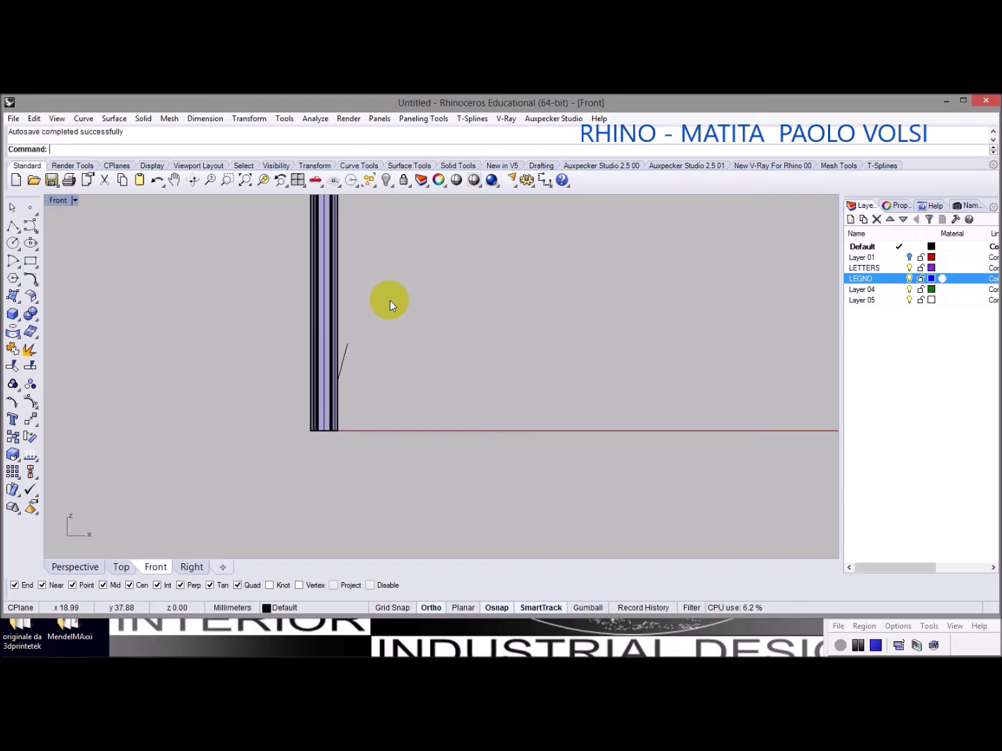
Select the grouped pencil parts and hide them, leaving the angled line on show
drag(391, 301, 284, 273)
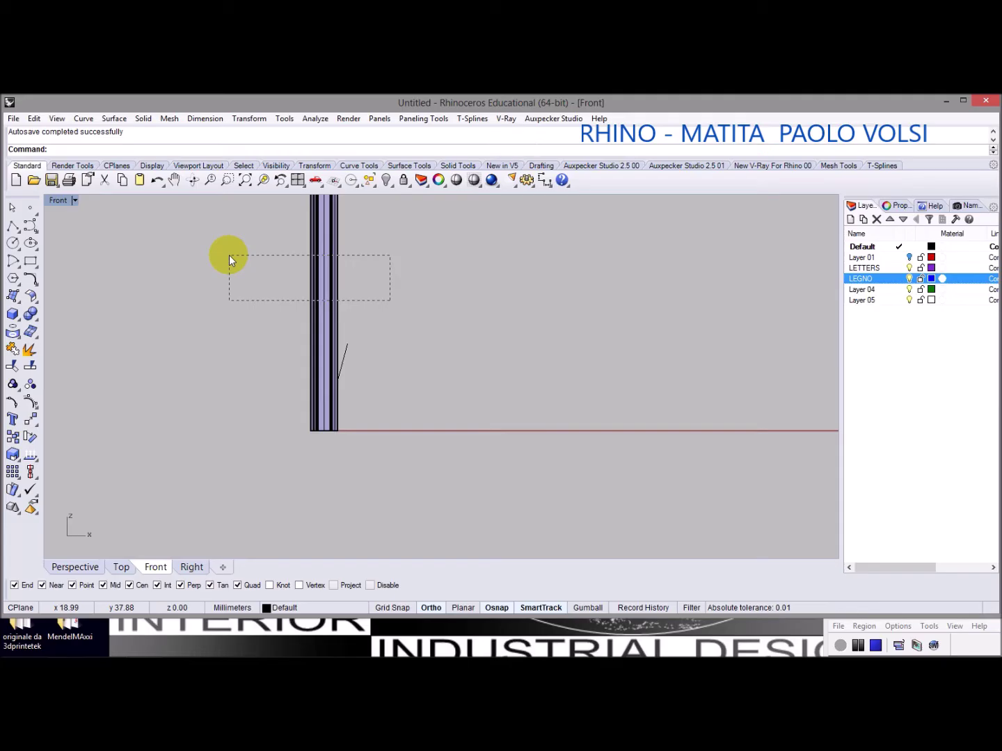
drag(228, 256, 229, 255)
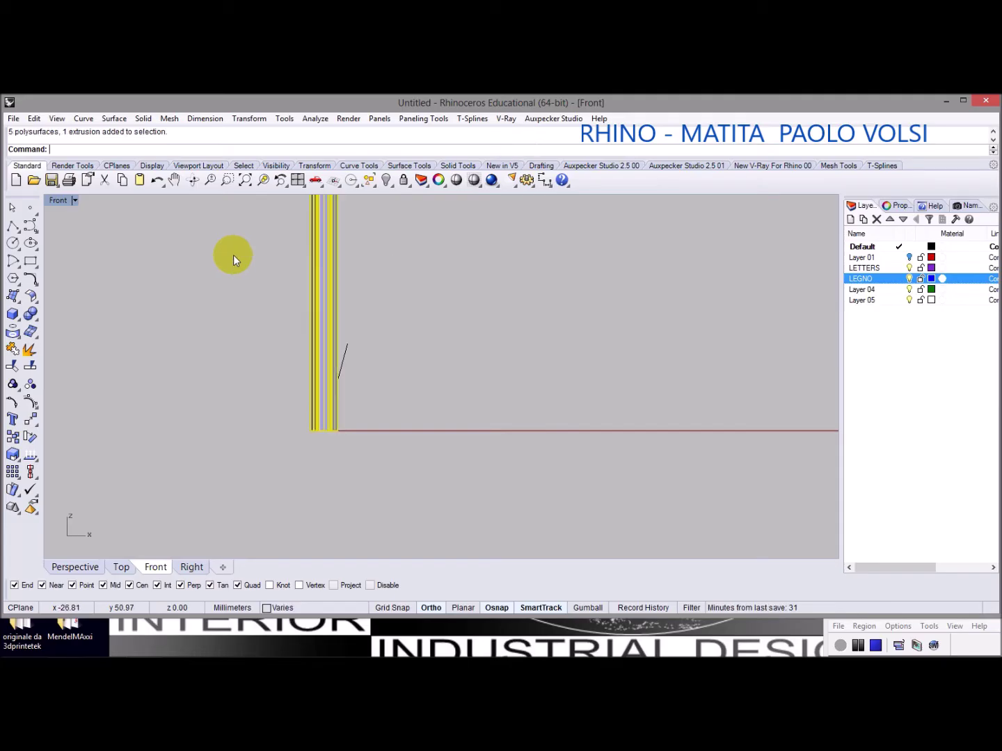
click(388, 182)
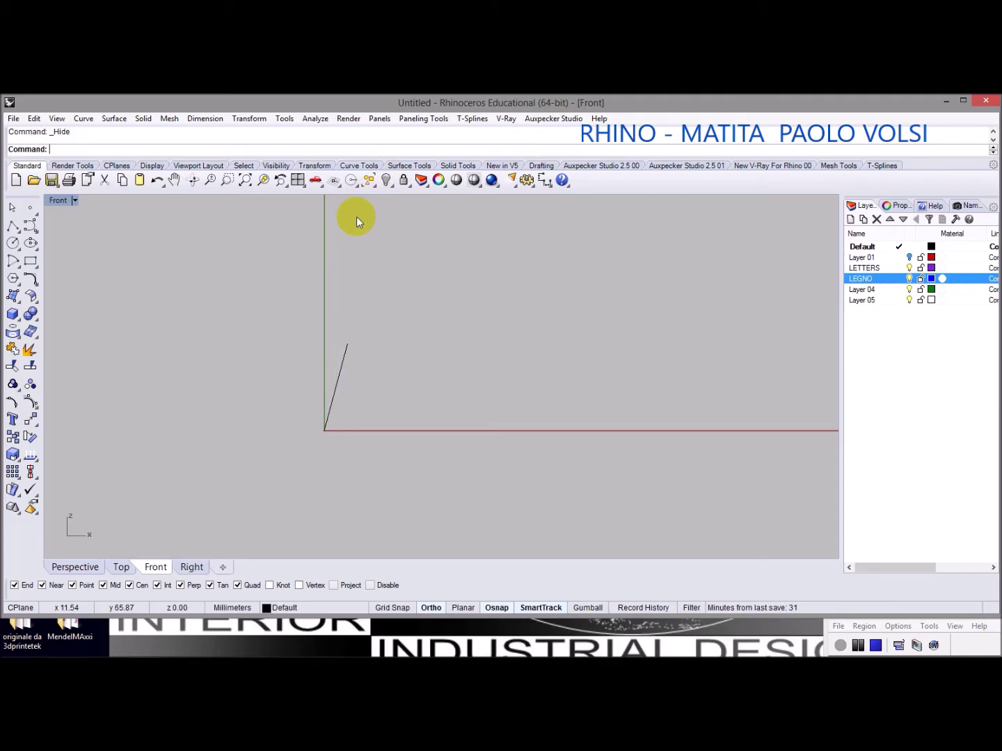
Mirror the angled line across the vertical axis through the origin, keeping the original, to form a V
click(337, 382)
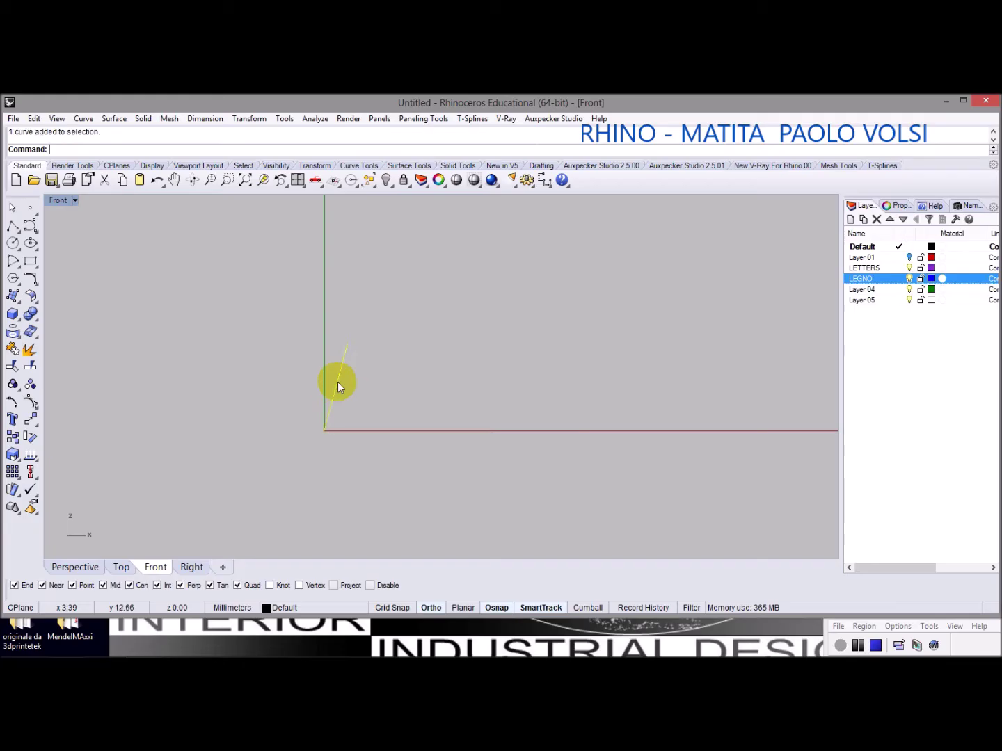
click(30, 419)
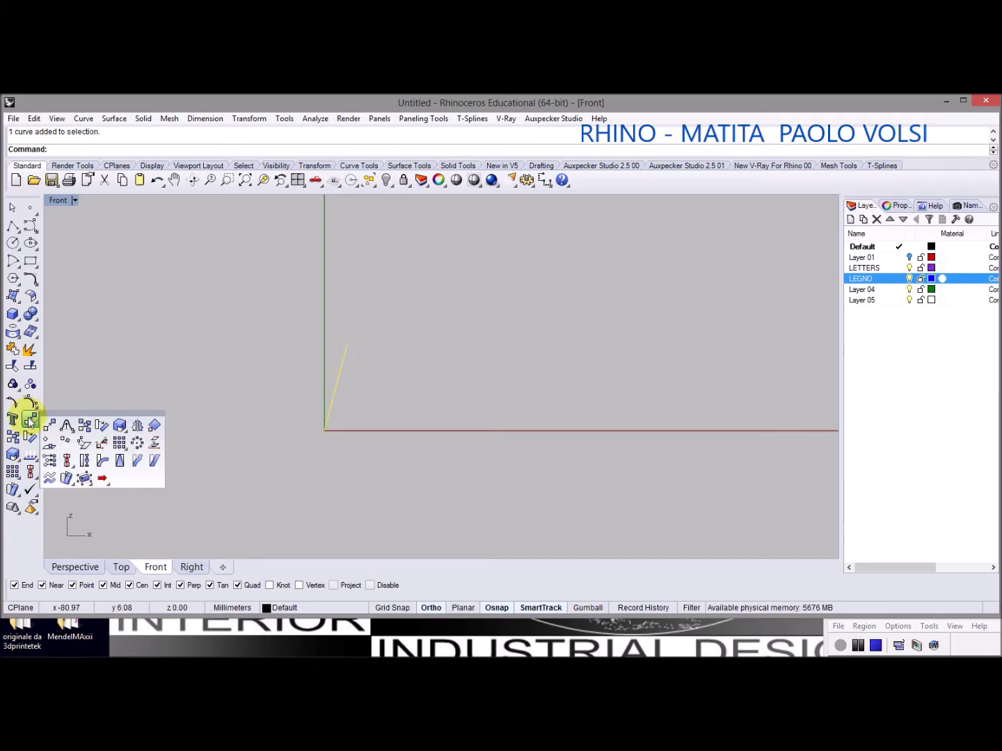
click(138, 427)
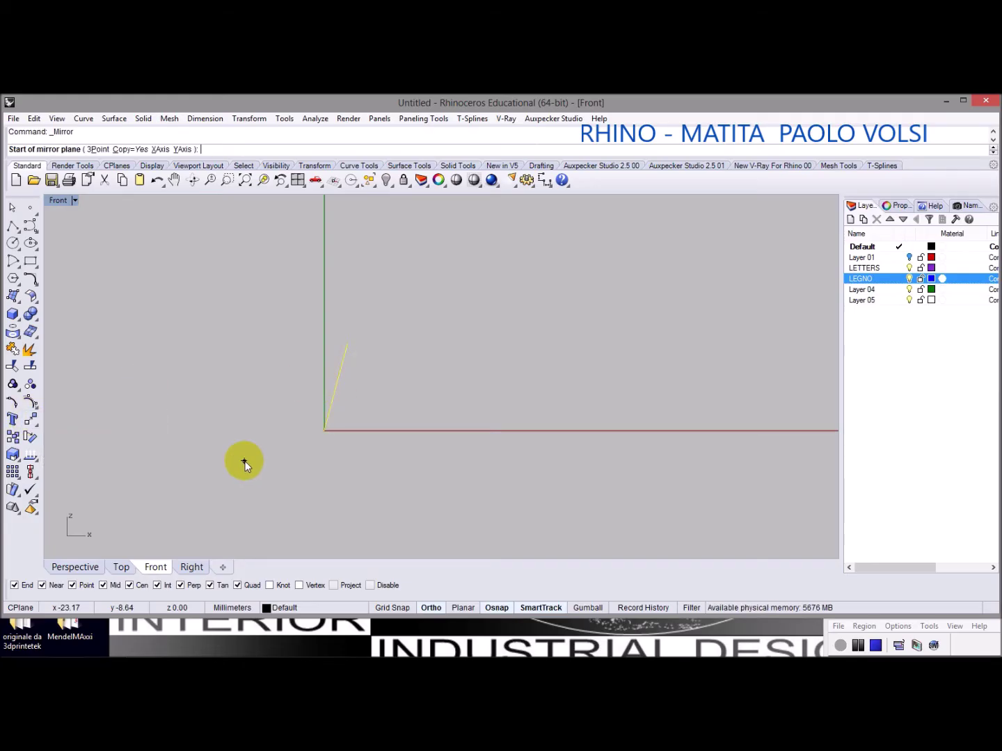
text(0)
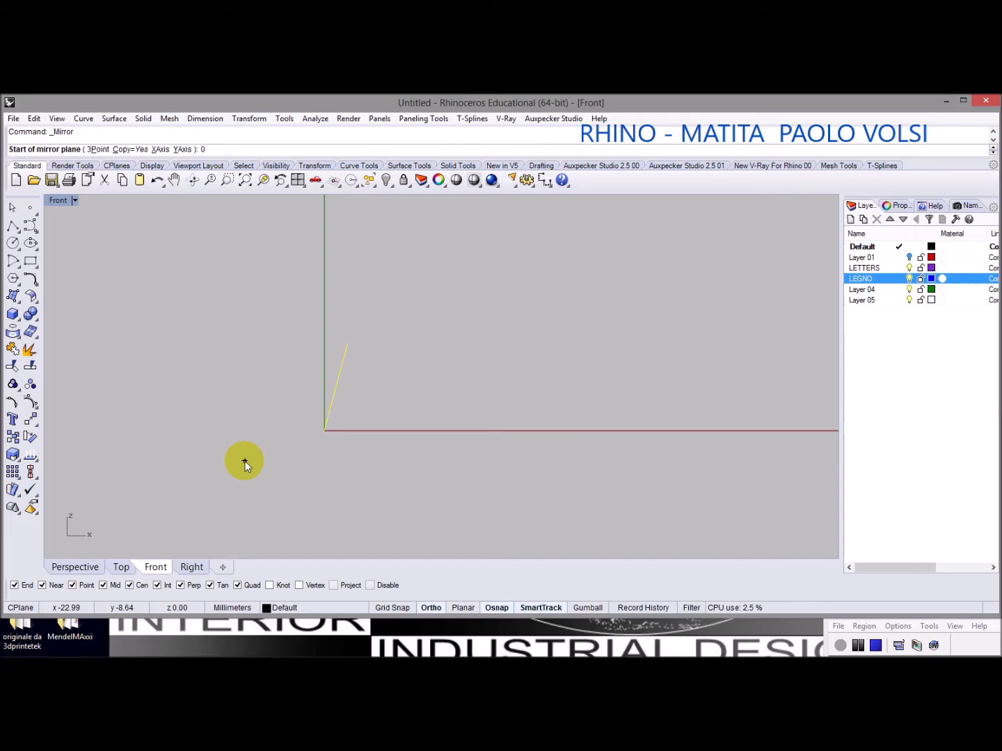
key(Return)
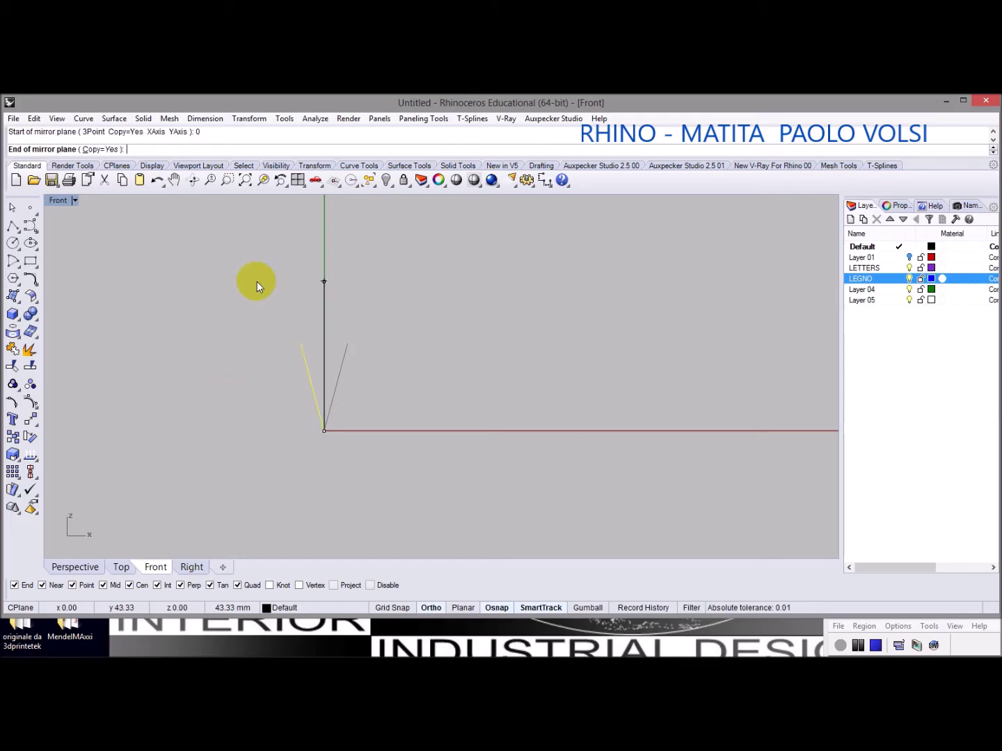
click(367, 253)
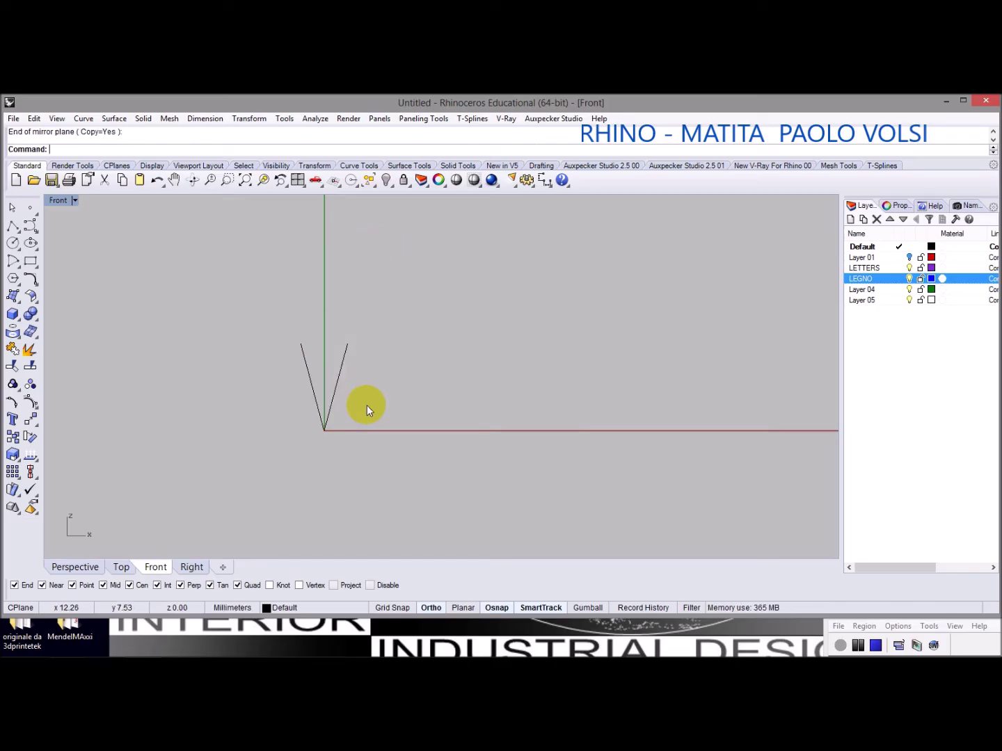
Fillet the two angled lines at the V's tip with a radius of 0.5, with Join and Trim set to Yes
scroll(366, 404, up, 5)
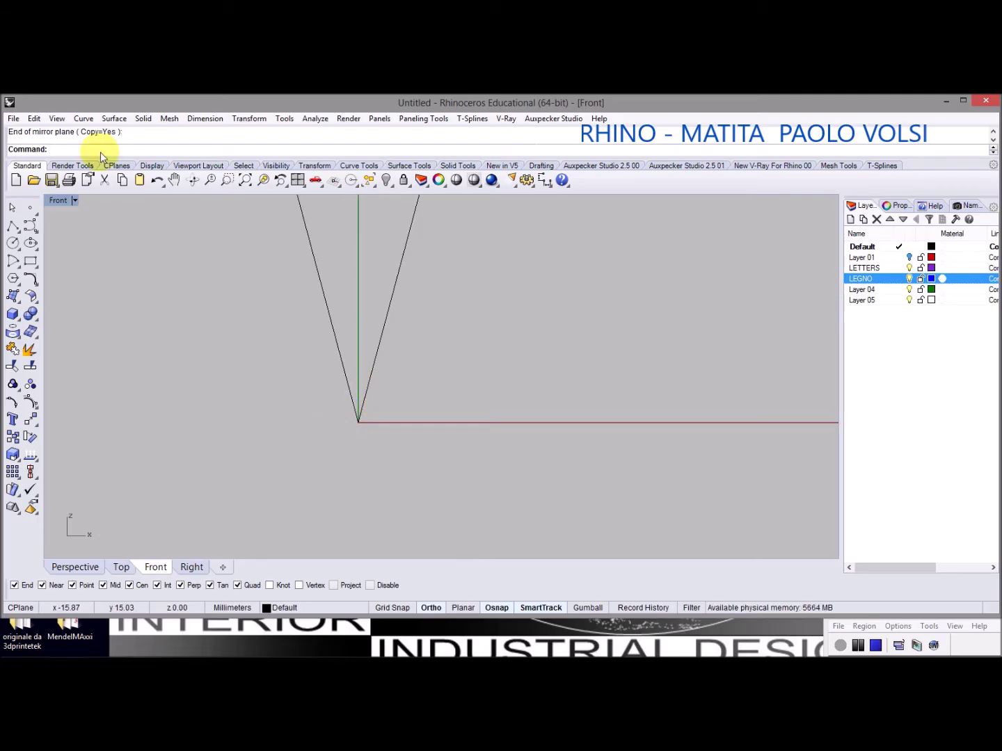
click(85, 119)
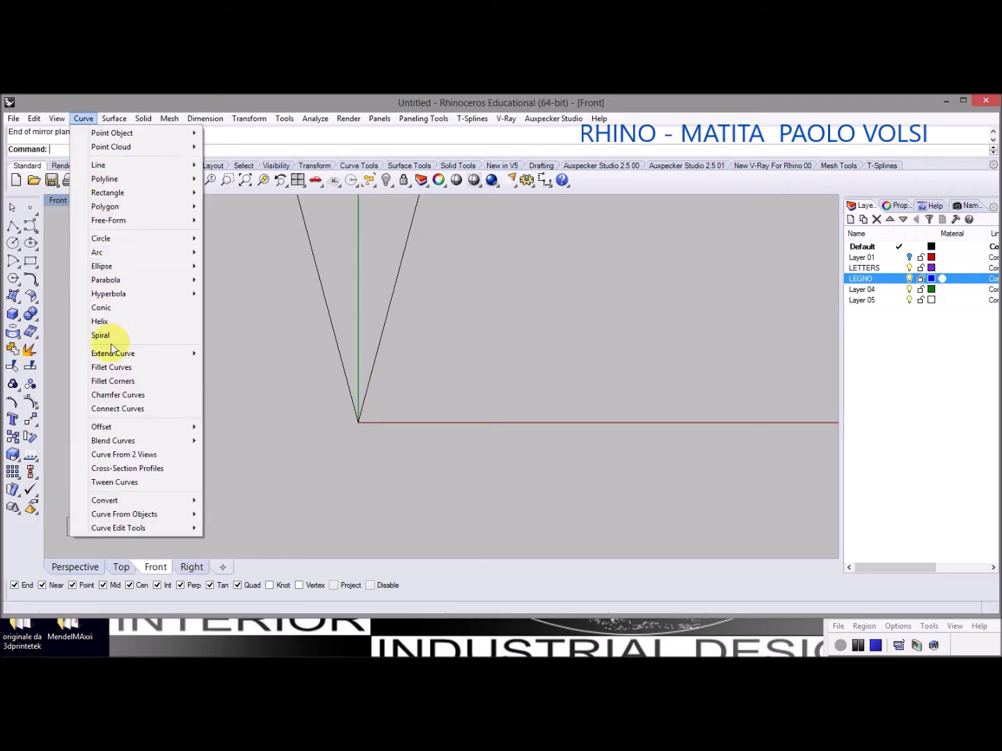
click(115, 371)
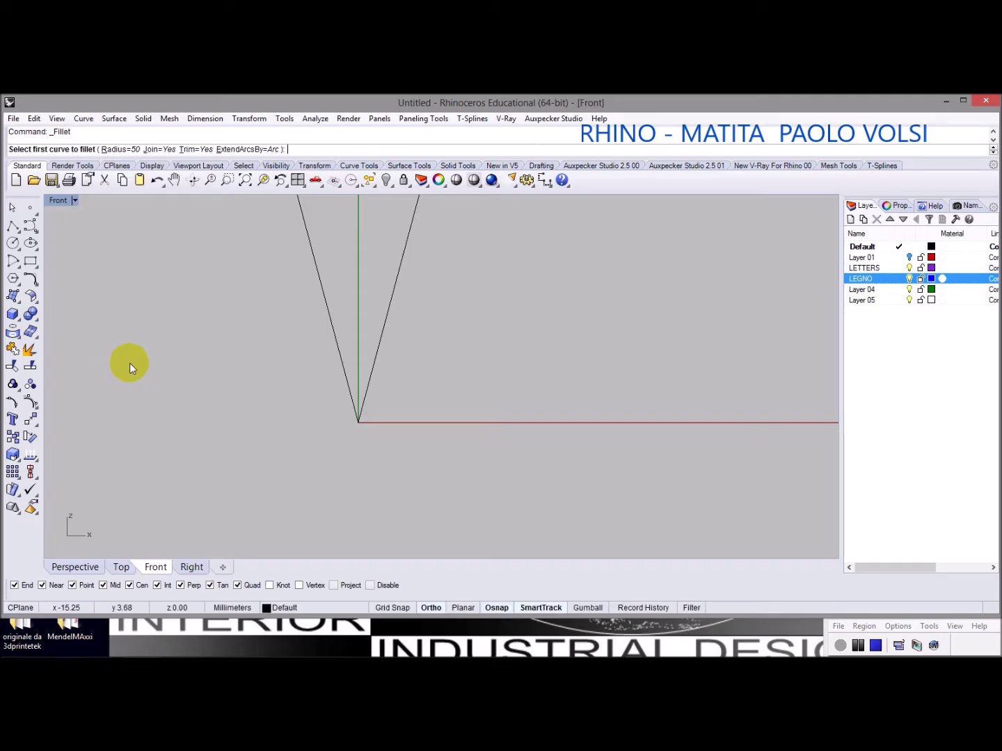
click(119, 149)
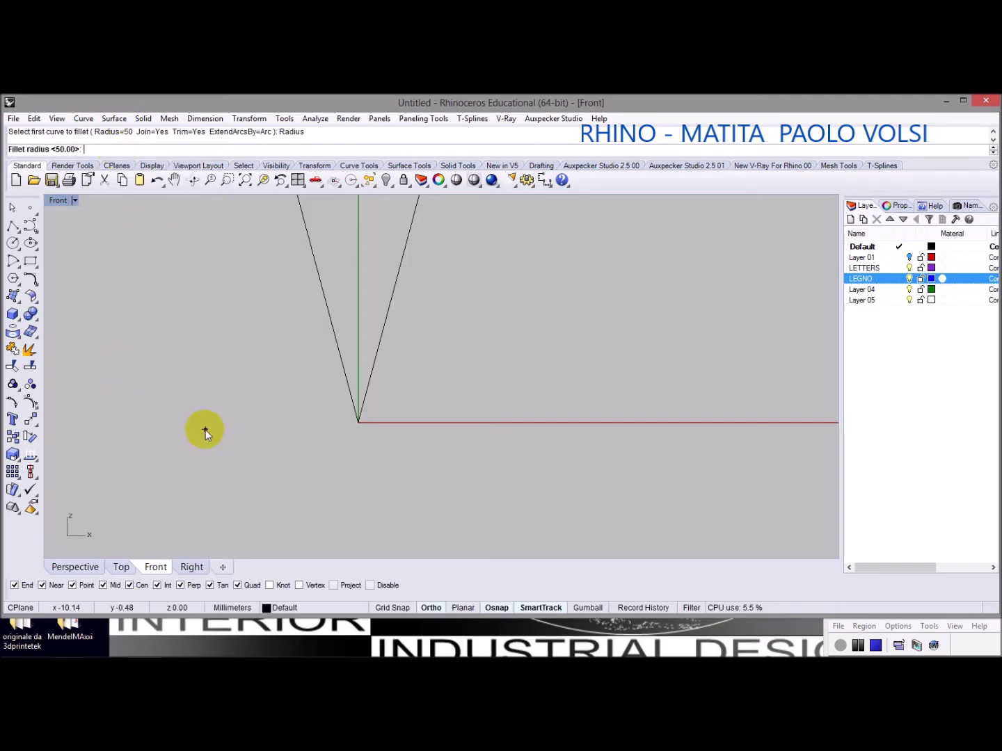
text(.5)
key(Return)
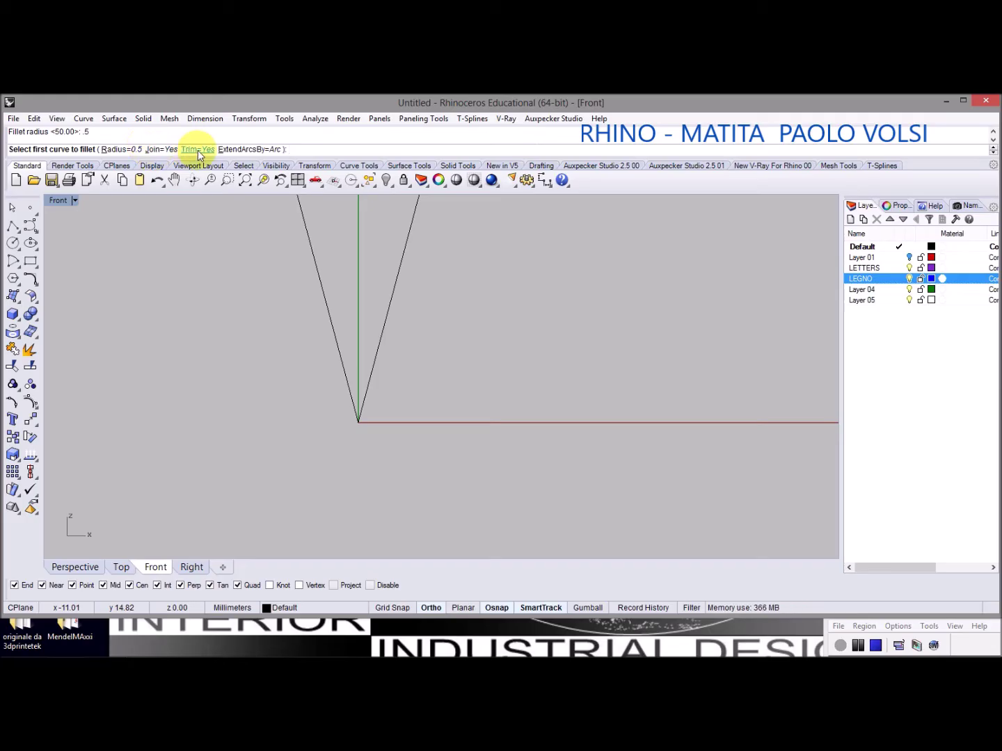
click(351, 401)
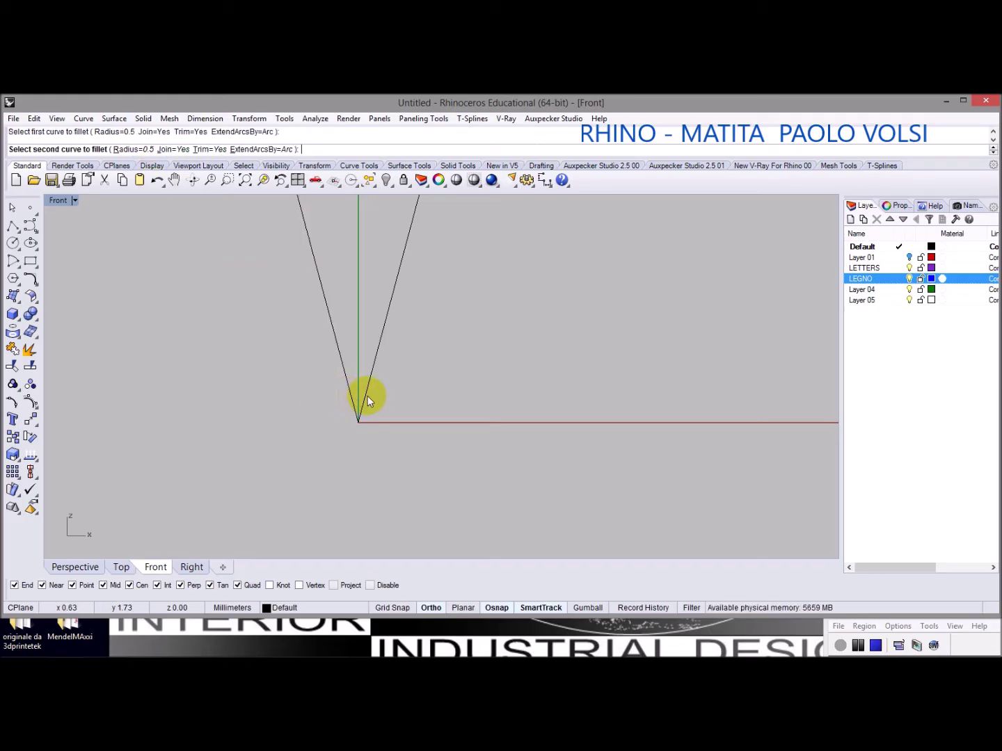
click(366, 395)
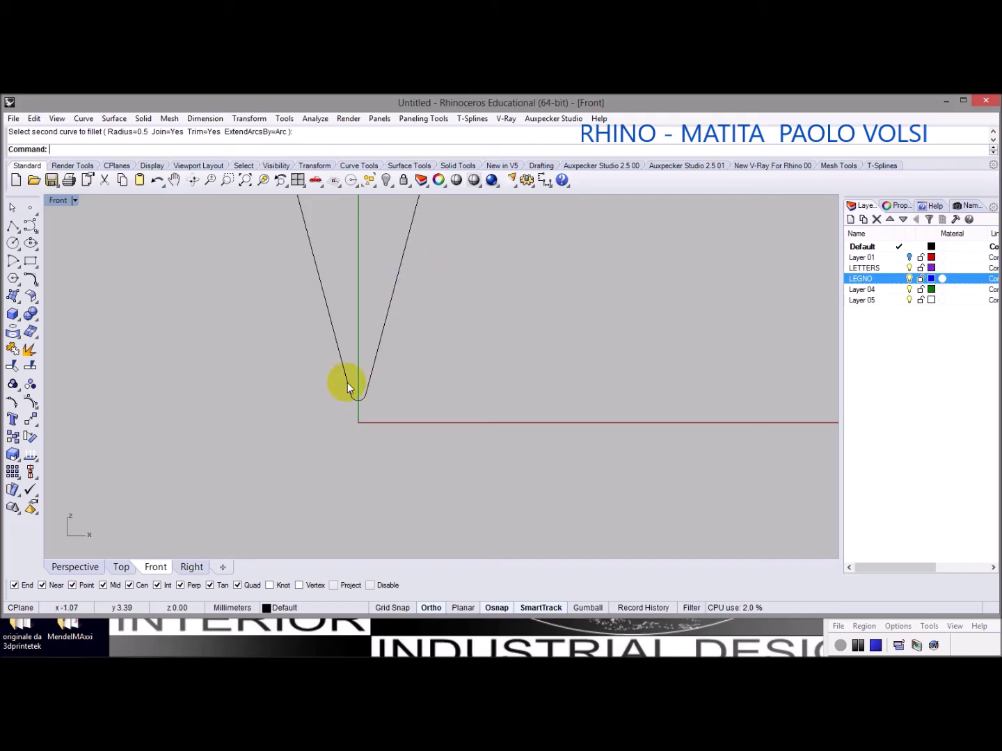
Revolve the filleted V profile a full circle around the vertical axis through the origin and show the cone in Perspective view
scroll(386, 359, down, 1)
right_drag(400, 347, 325, 446)
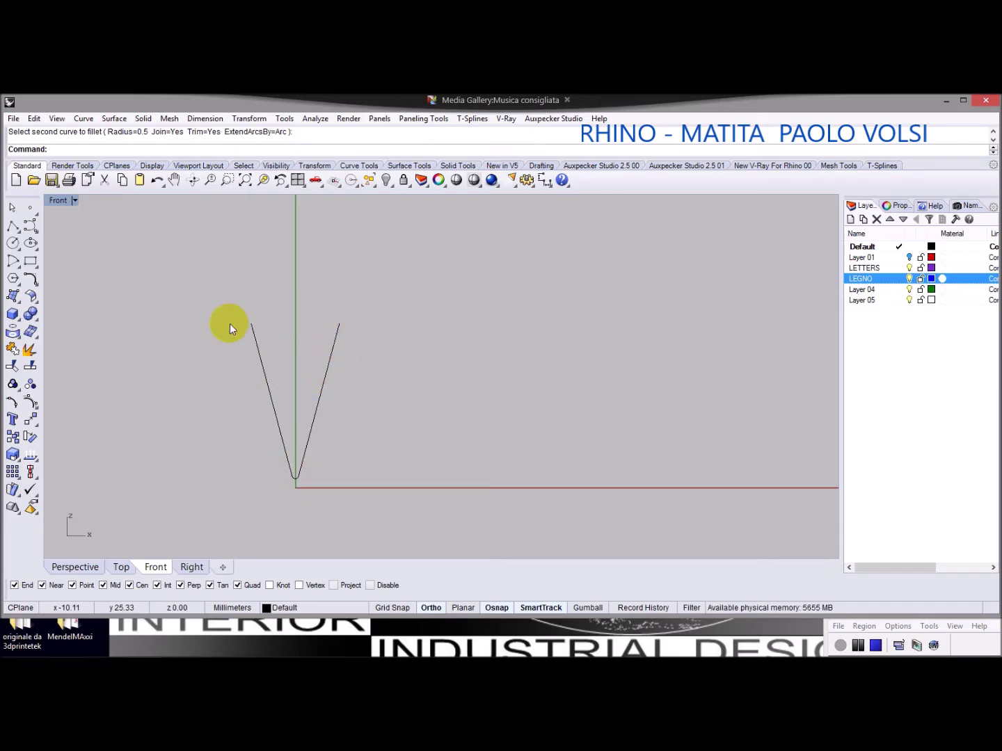
click(112, 118)
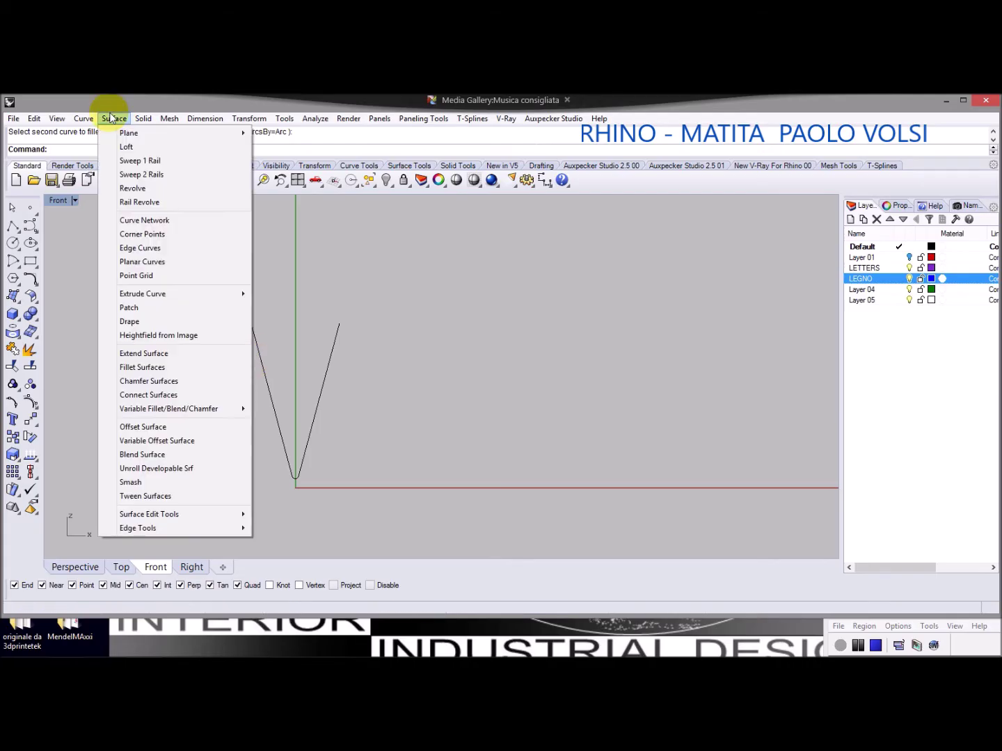
click(147, 193)
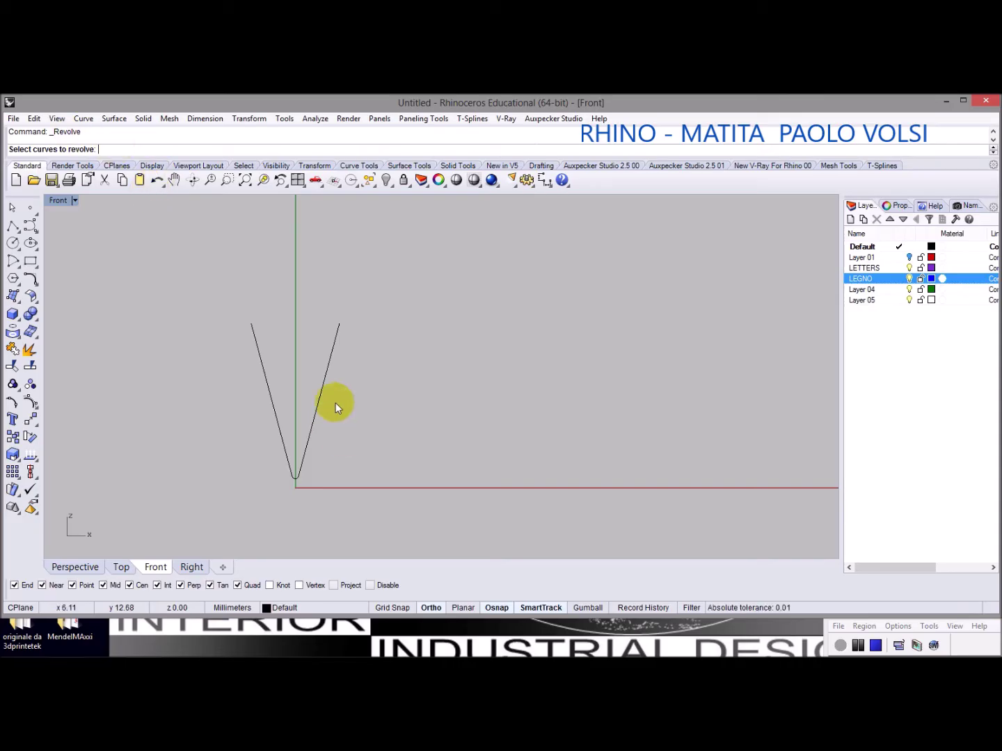
click(323, 384)
key(Return)
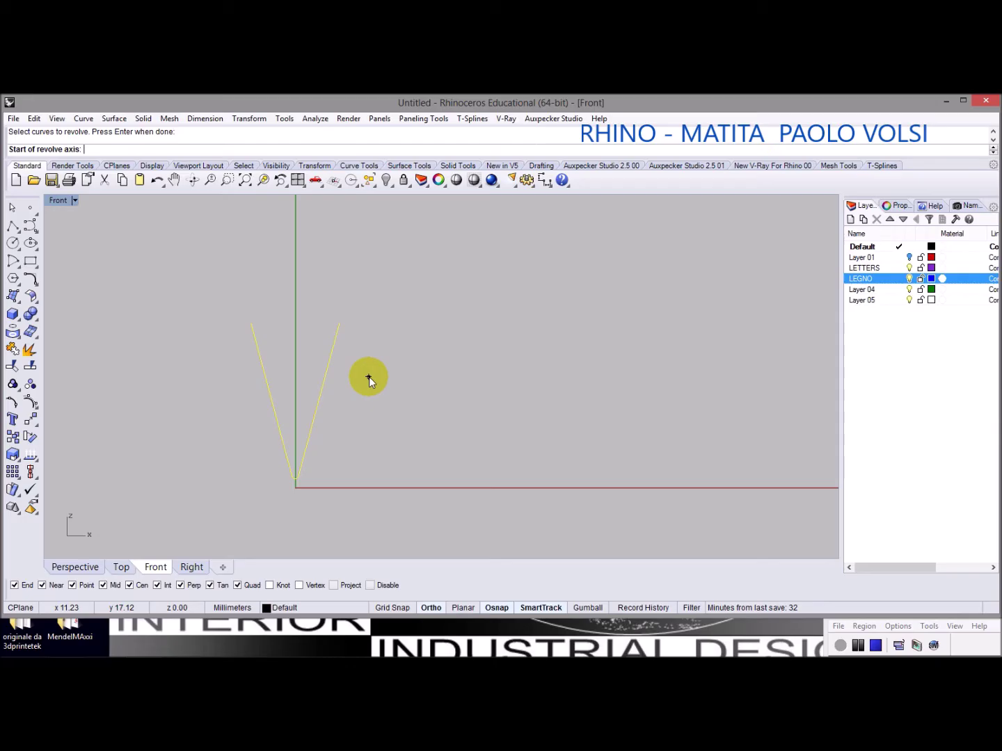
text(0)
key(Return)
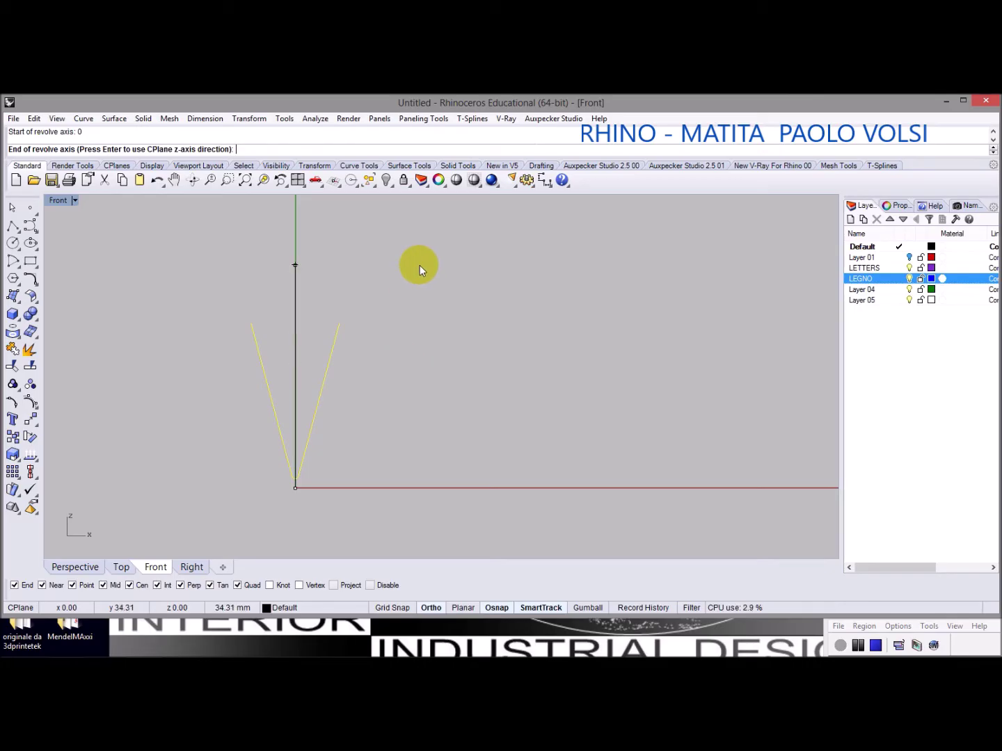
click(382, 247)
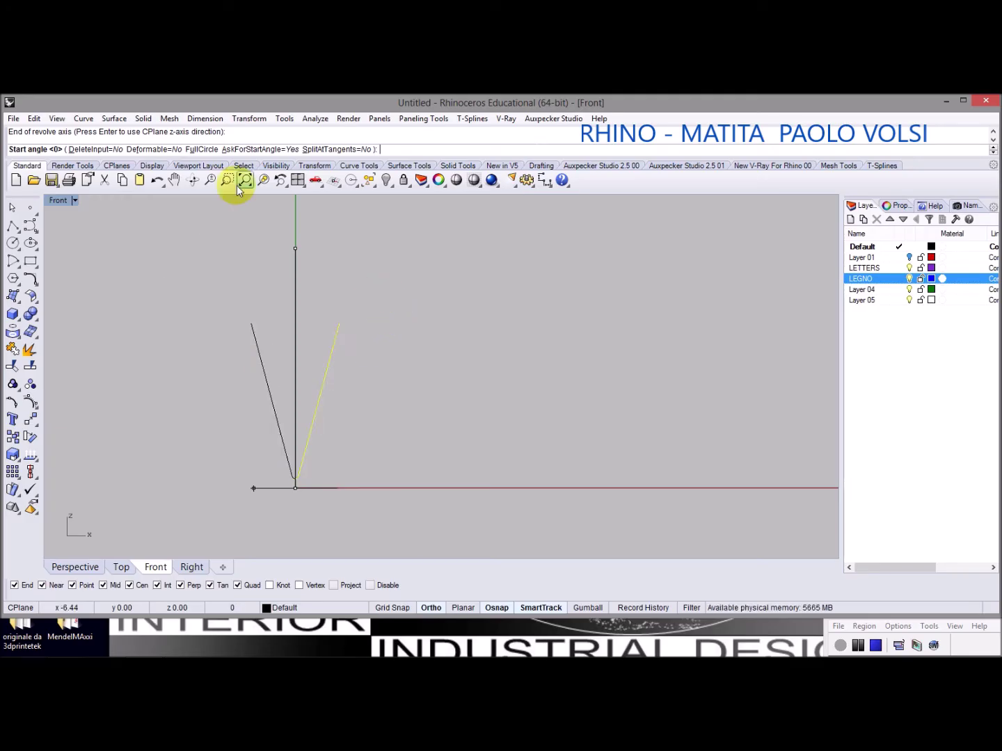
click(201, 149)
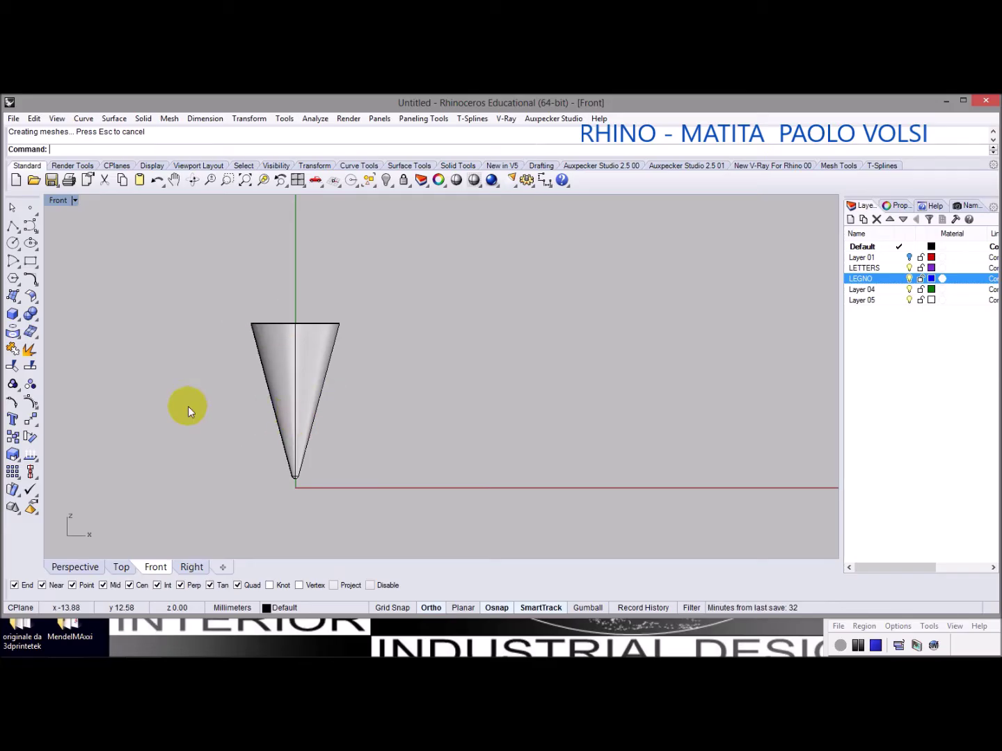
click(75, 567)
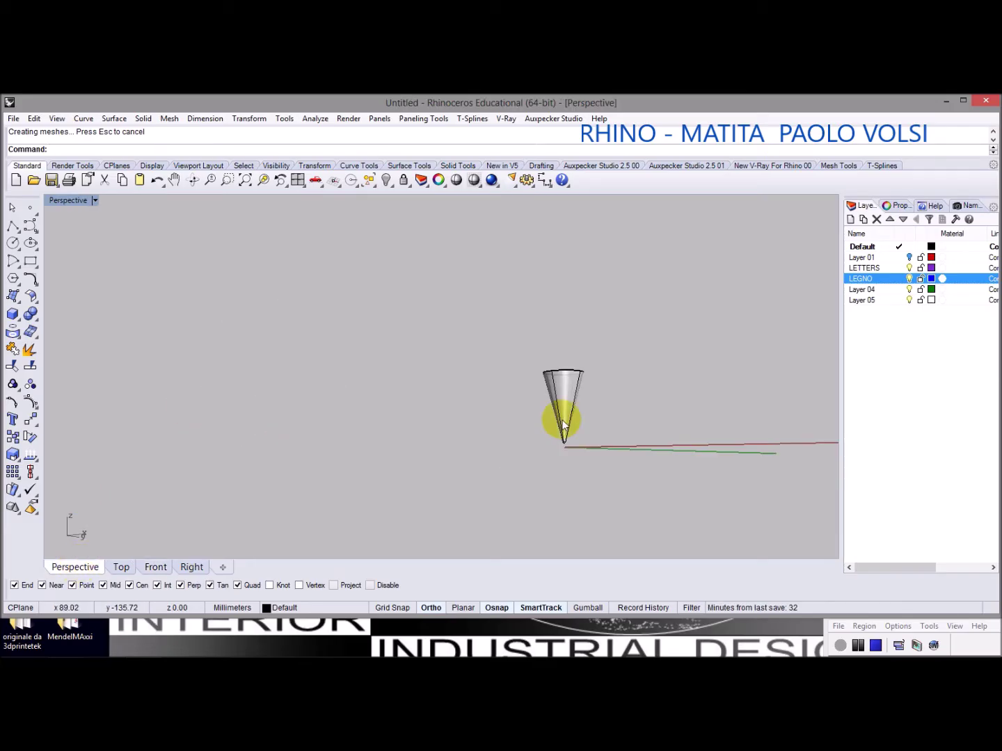
Show all hidden pencil parts, select the V profile curve and move it to the switched-off Layer 01
right_drag(563, 426, 558, 518)
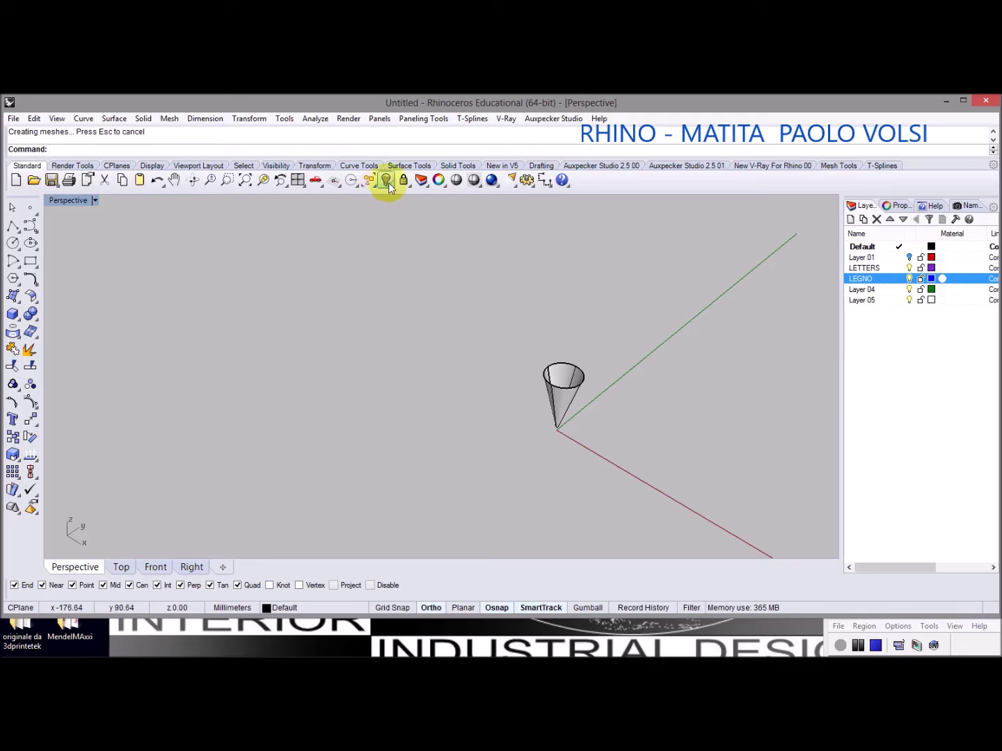
scroll(663, 405, up, 4)
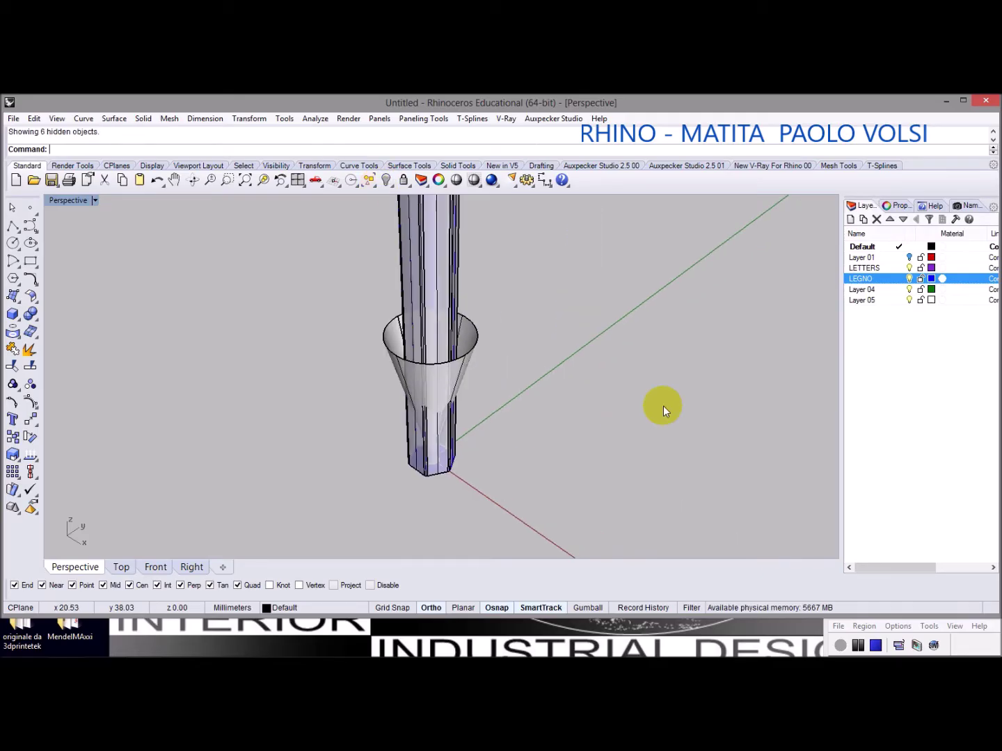
click(360, 186)
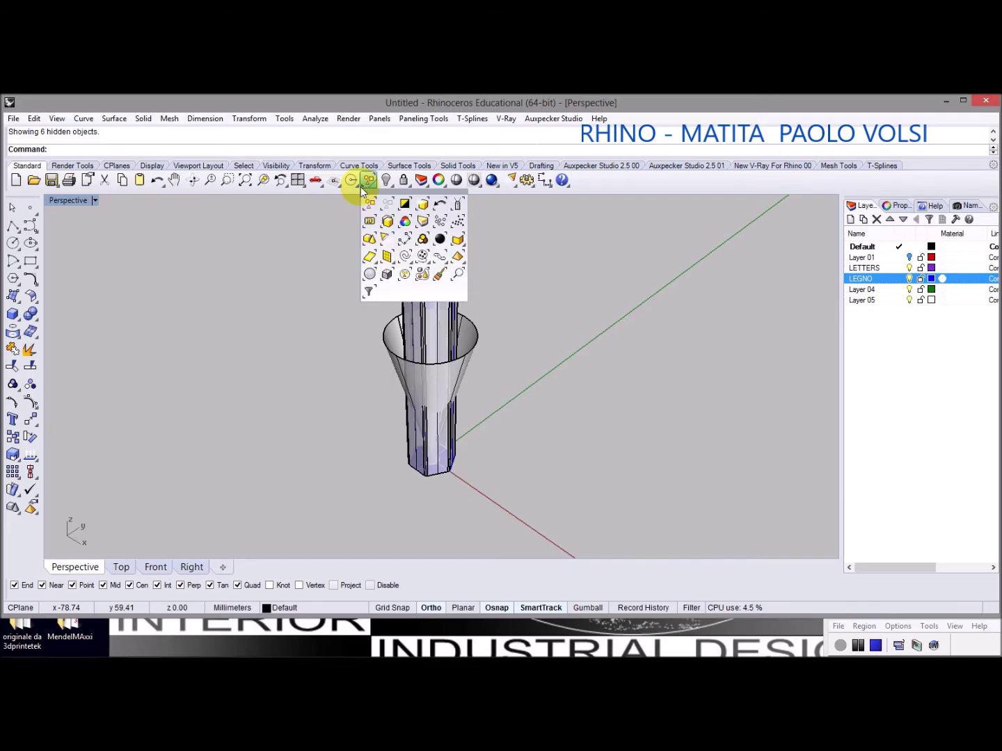
click(404, 271)
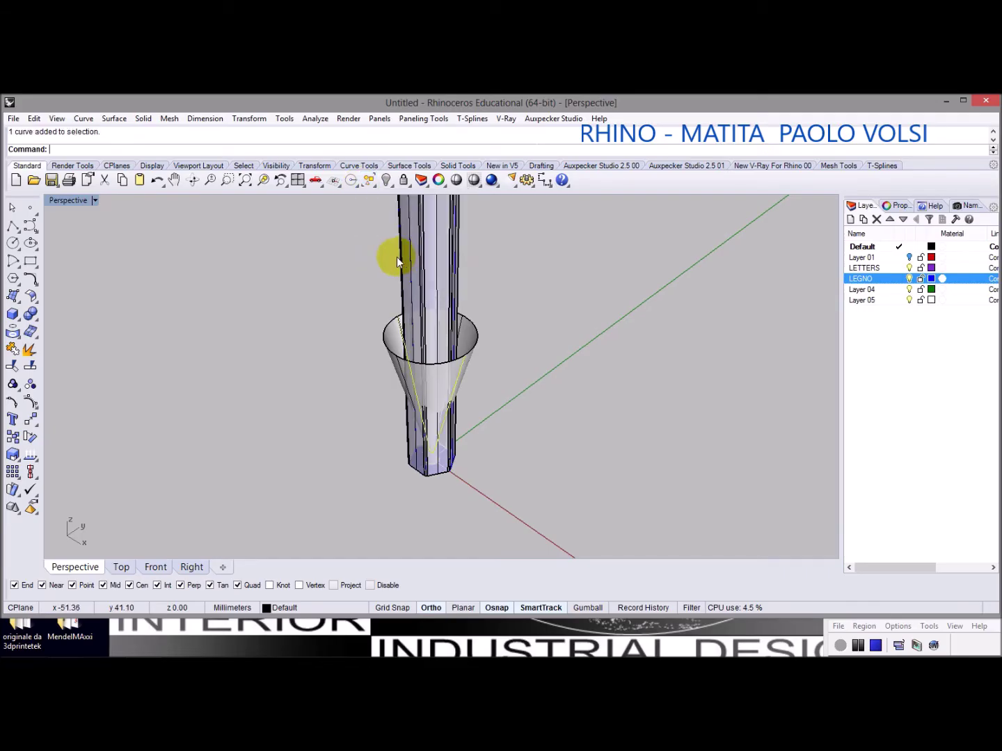
click(902, 207)
click(936, 283)
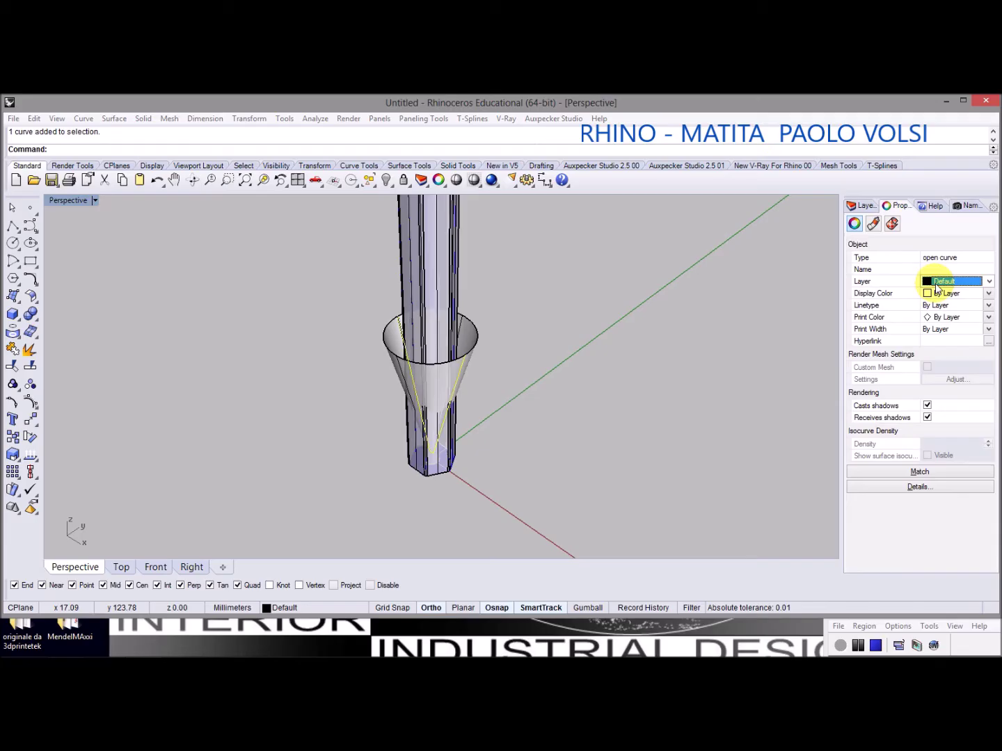
click(936, 283)
click(603, 309)
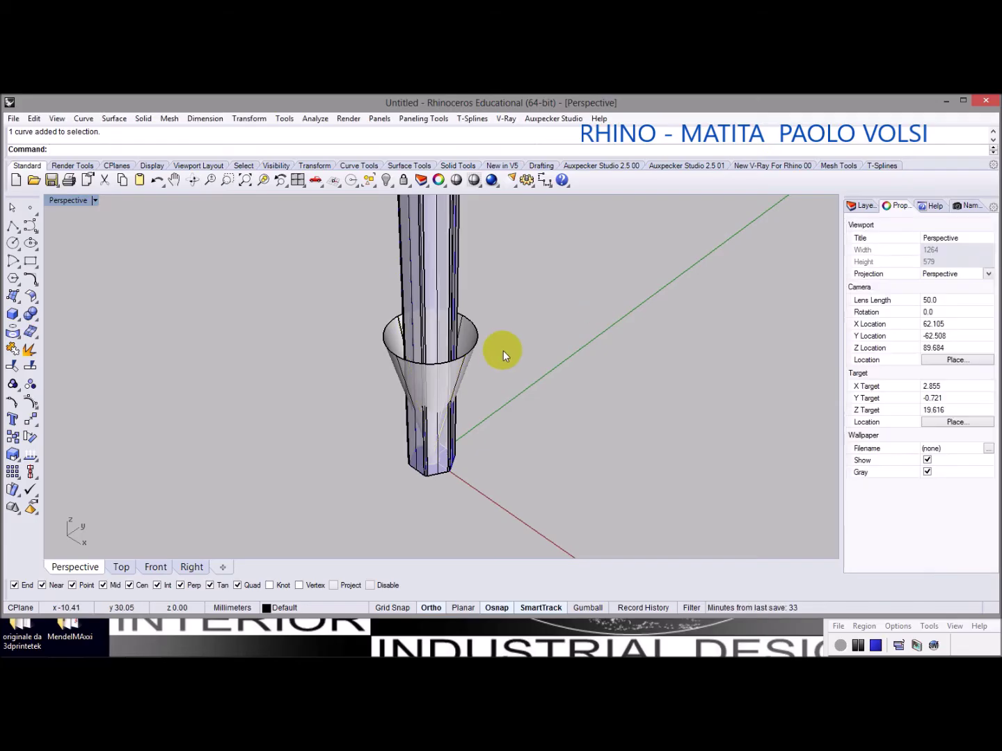
Analyze the cone surface's normal direction, flipping the normals outward and back inward before ending the check
right_drag(512, 374, 496, 342)
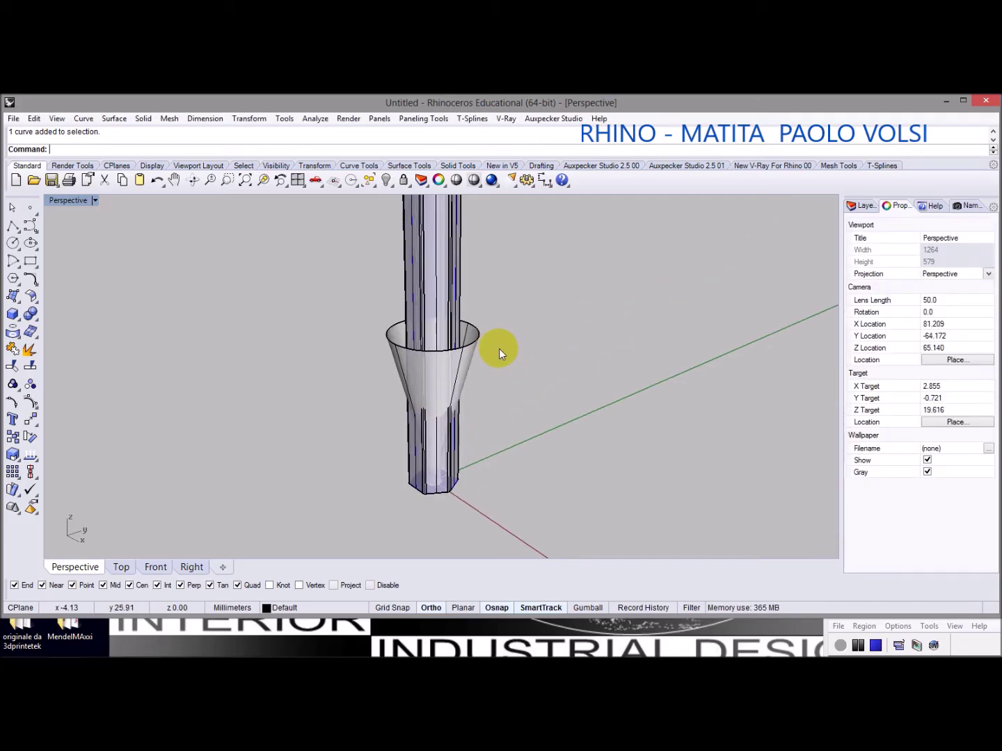
scroll(439, 483, up, 5)
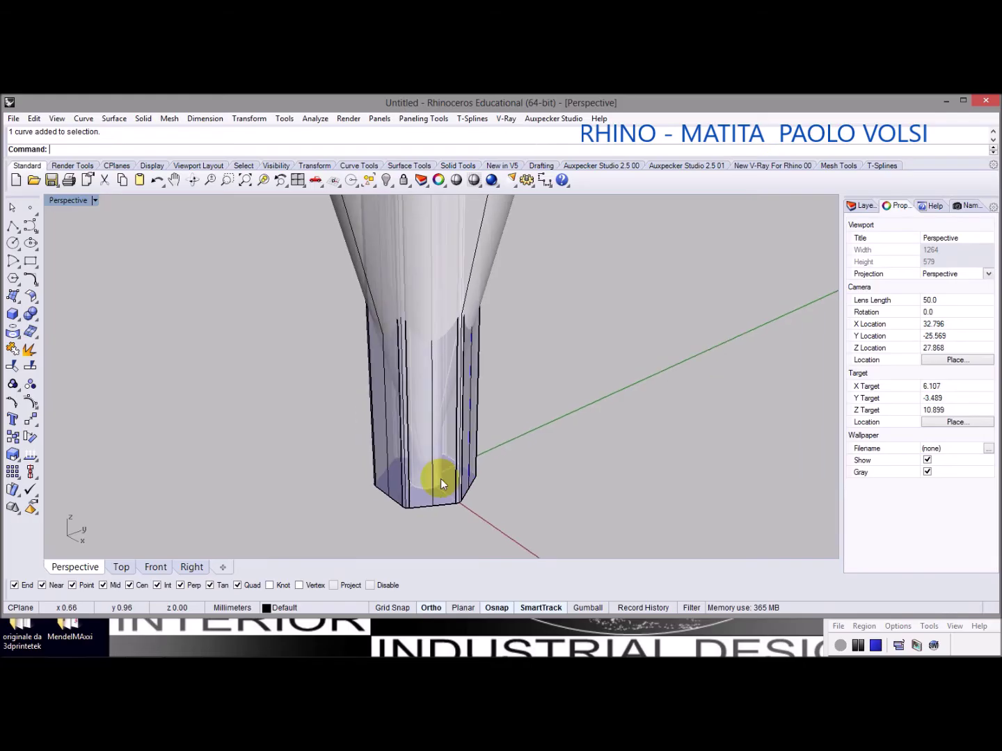
scroll(440, 479, down, 3)
scroll(472, 415, down, 2)
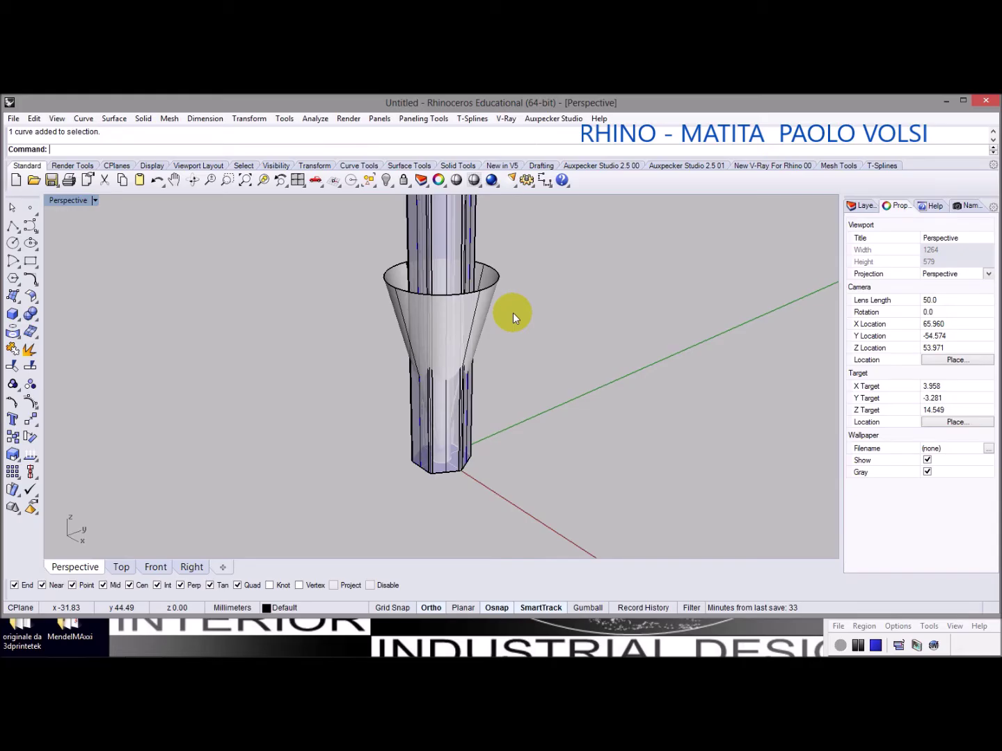
click(497, 281)
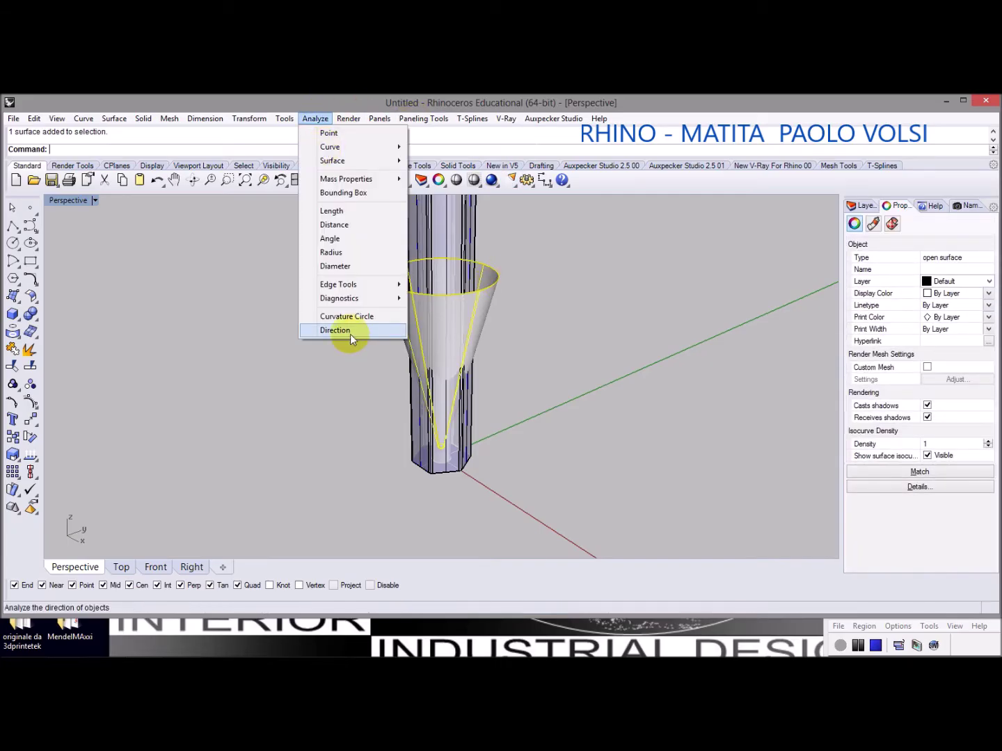
click(350, 334)
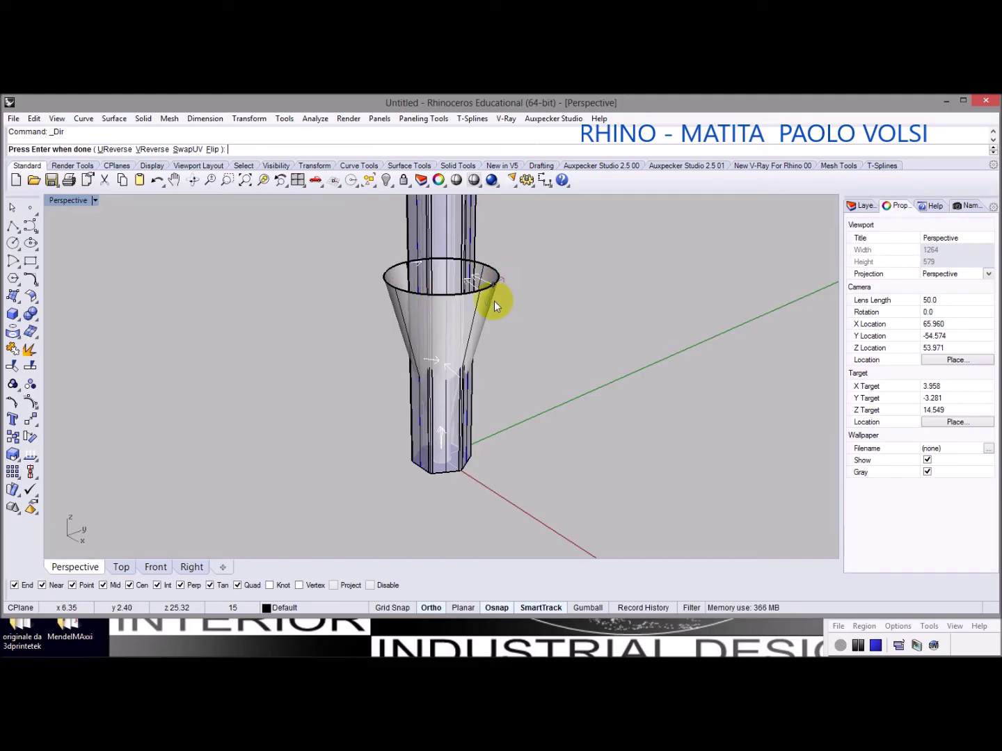
click(482, 287)
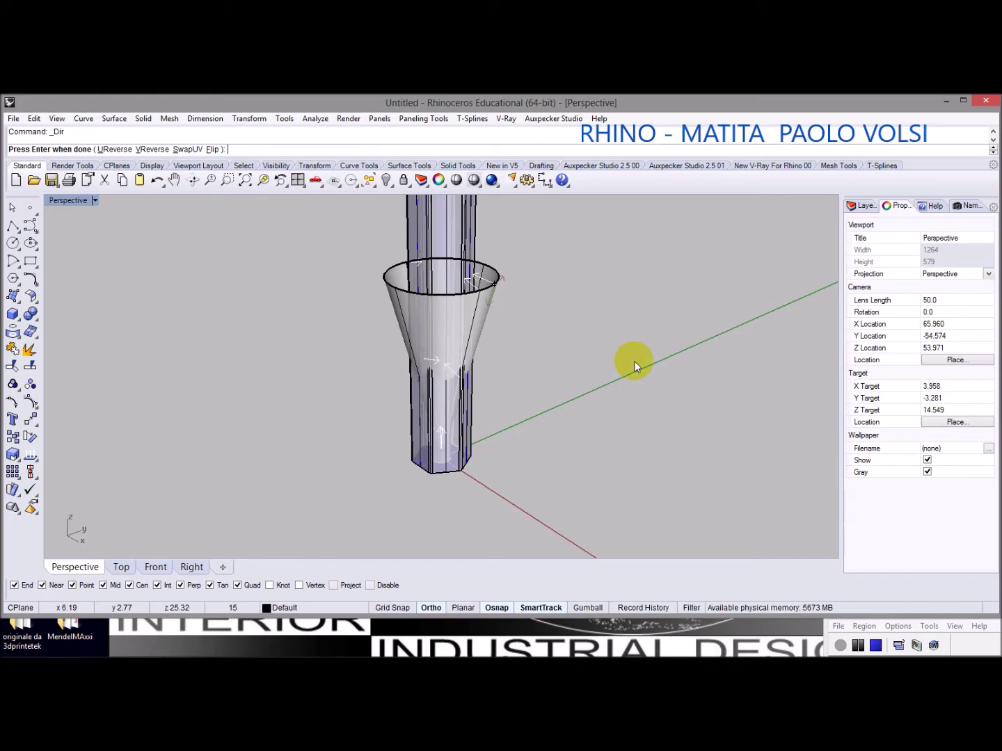
right_drag(637, 357, 617, 338)
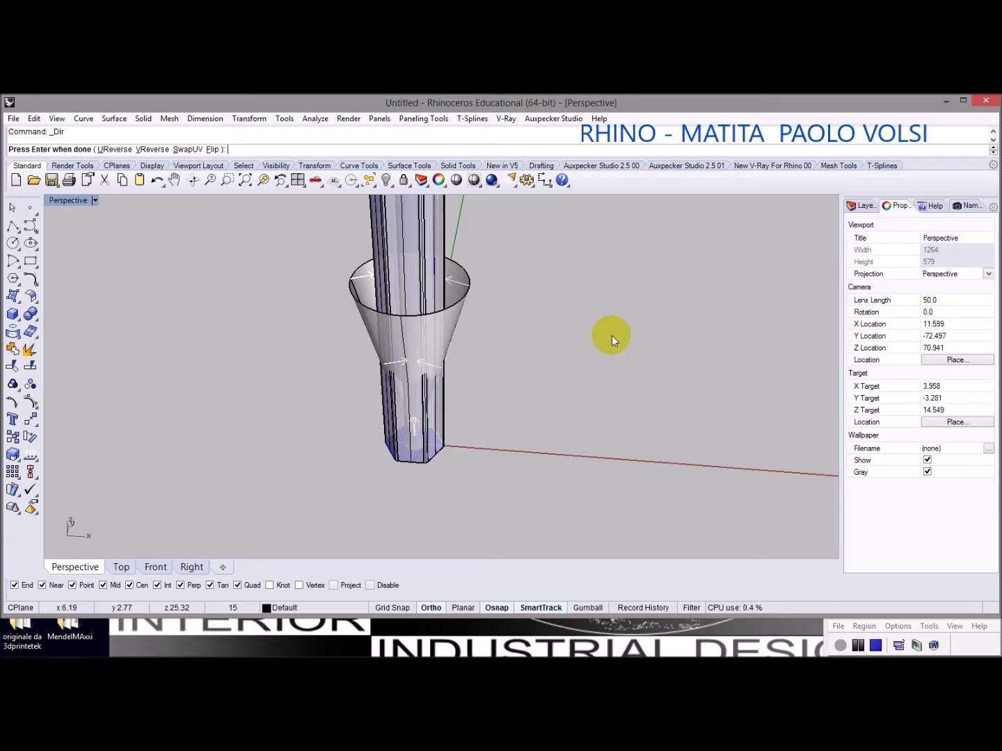
click(473, 288)
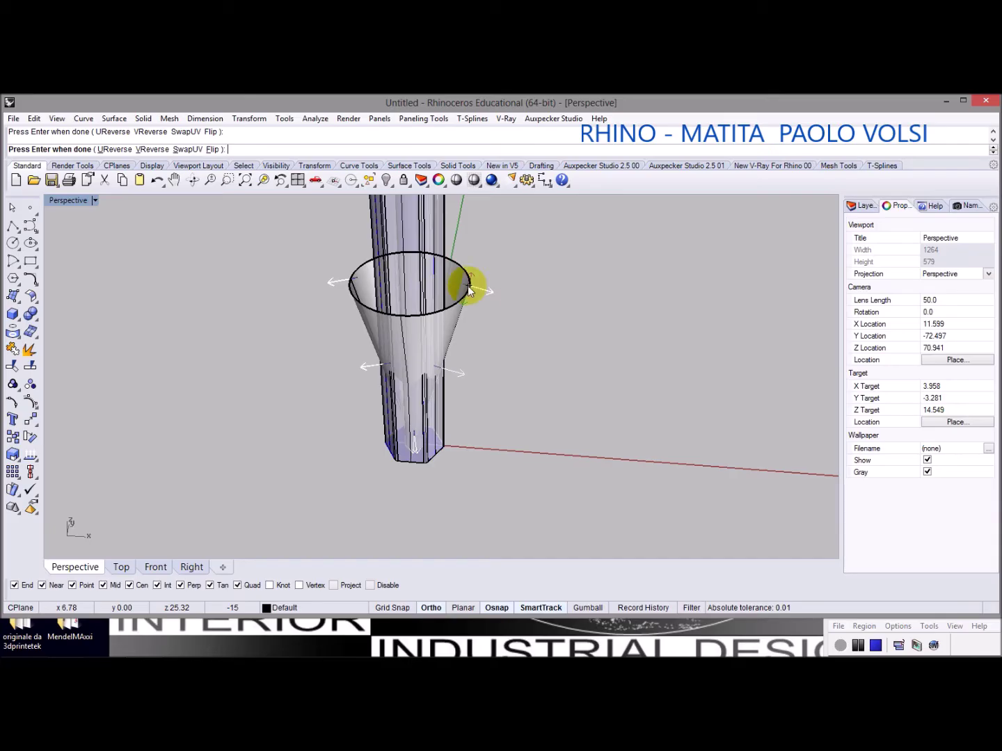
click(468, 287)
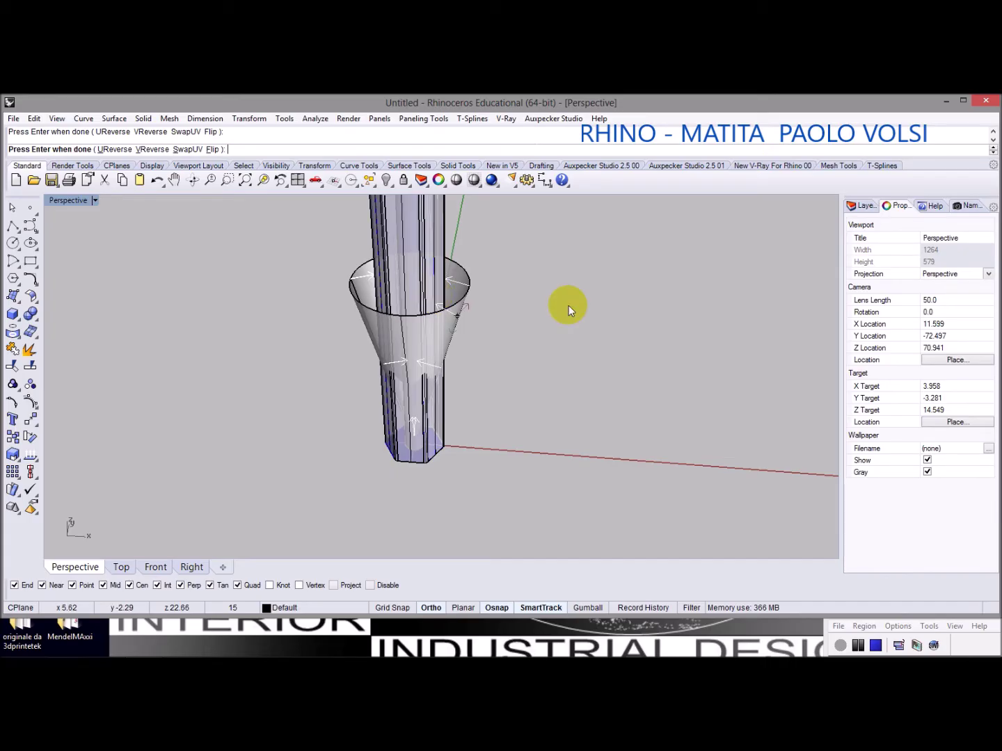
key(Return)
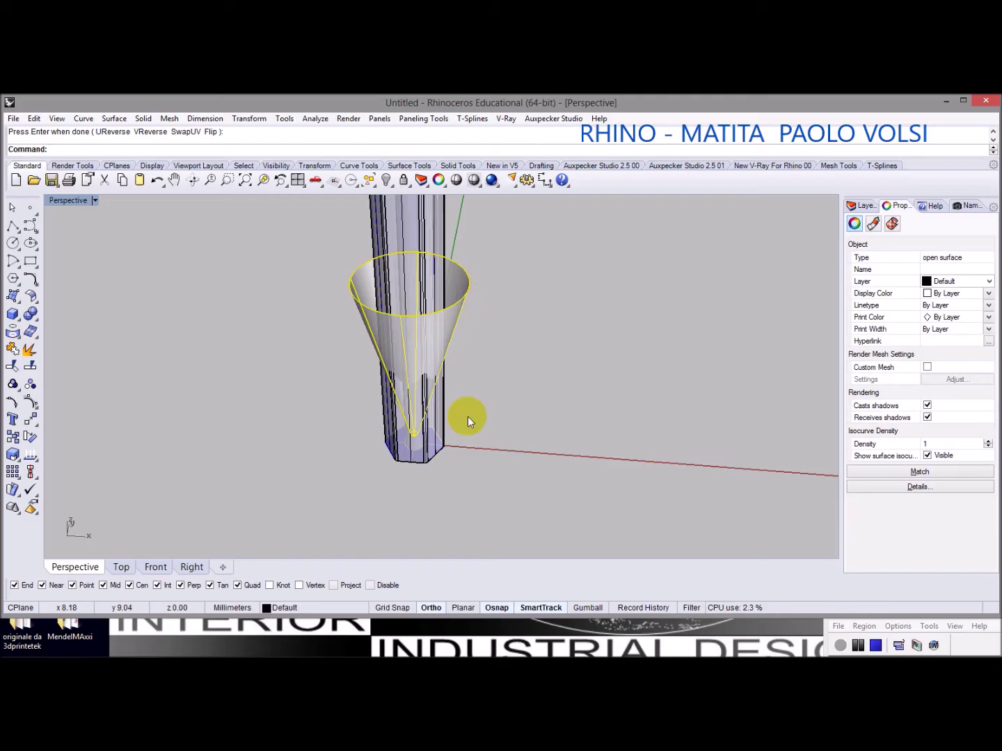
key(Escape)
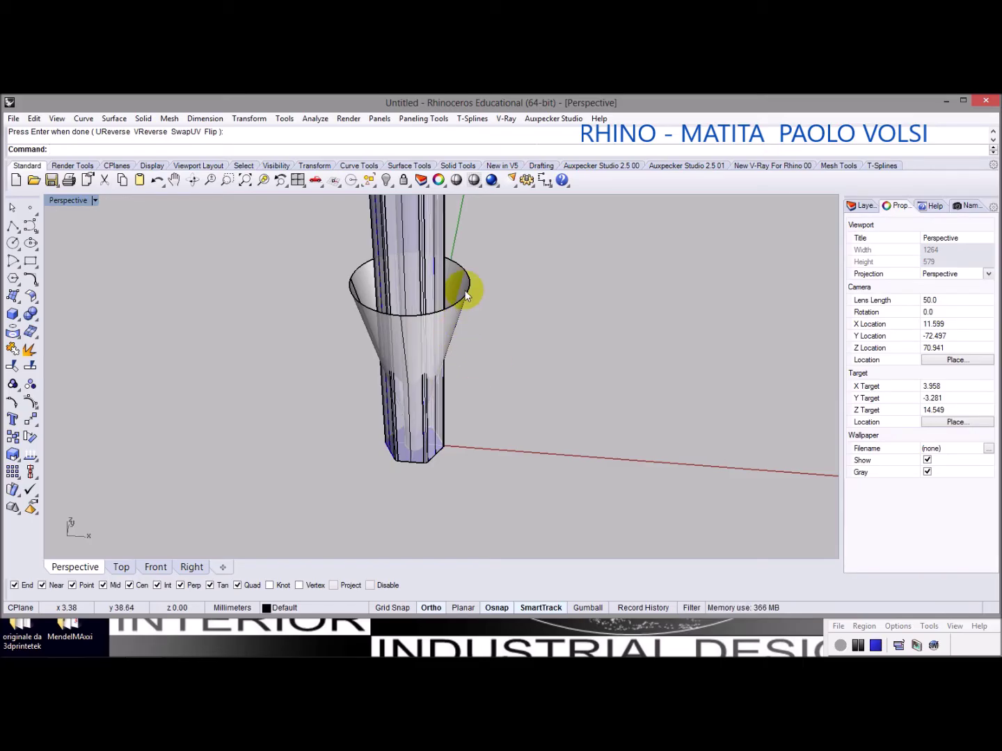
Boolean-subtract the cone from all the pencil parts, with DeleteInput set to Yes, to sharpen the tip
click(140, 118)
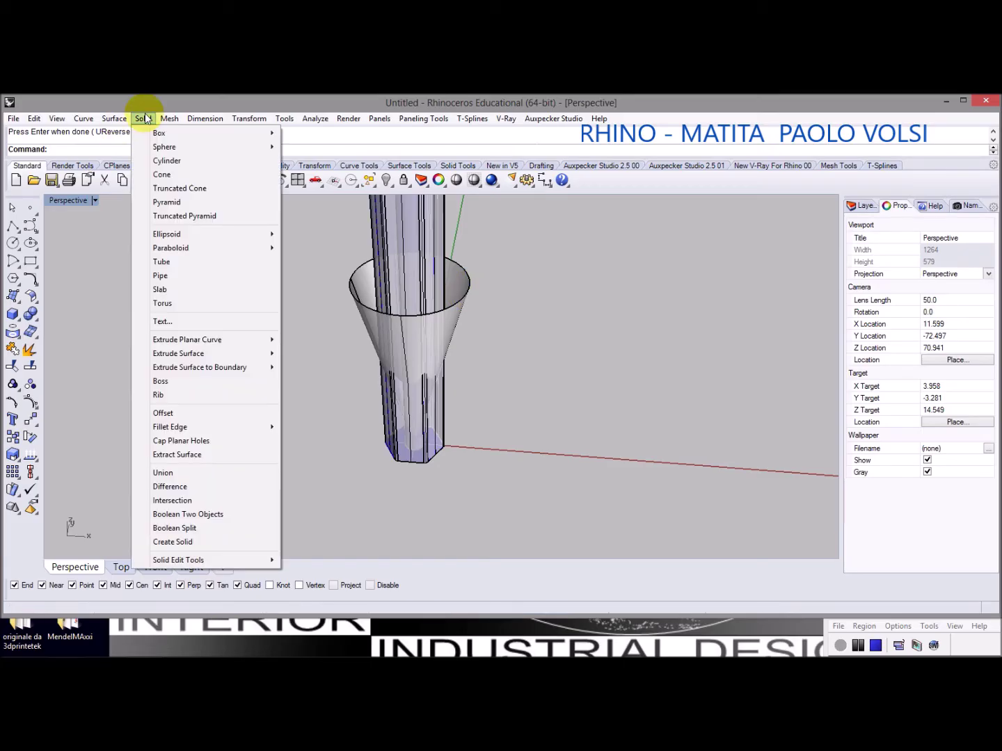
click(201, 486)
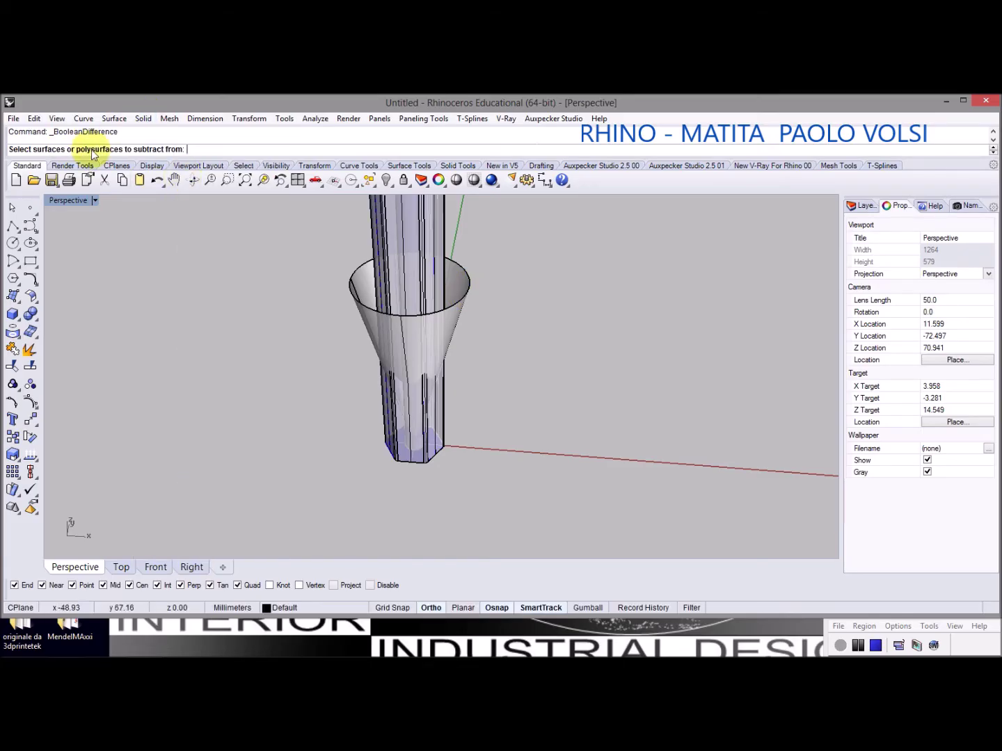
scroll(263, 229, down, 3)
right_drag(404, 281, 391, 348)
drag(404, 320, 261, 257)
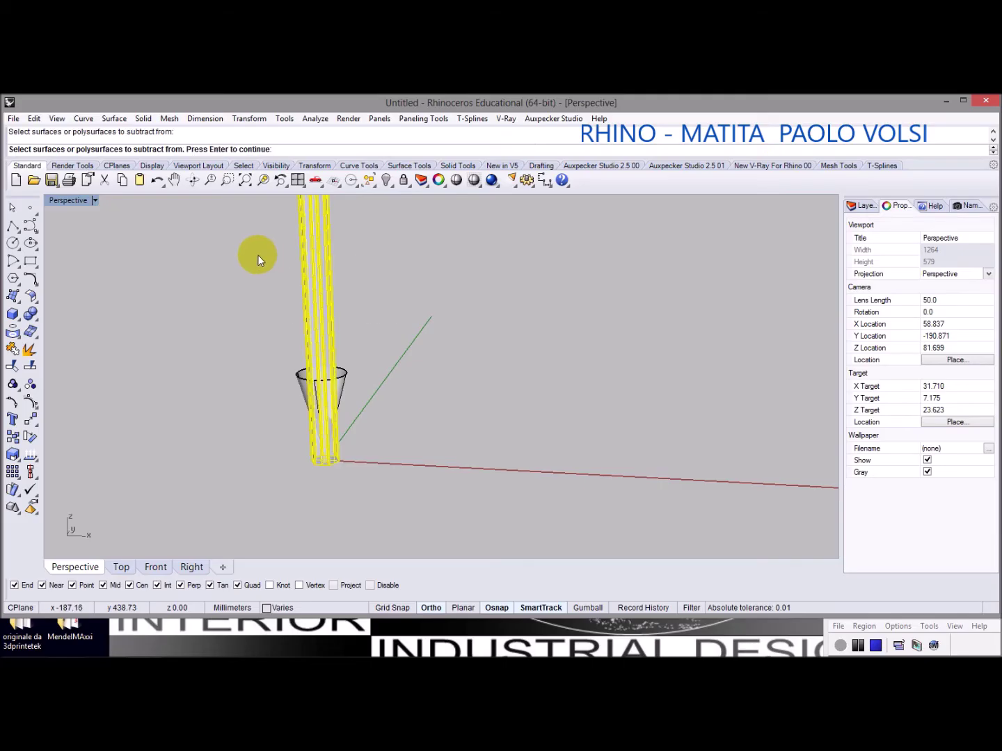
key(Return)
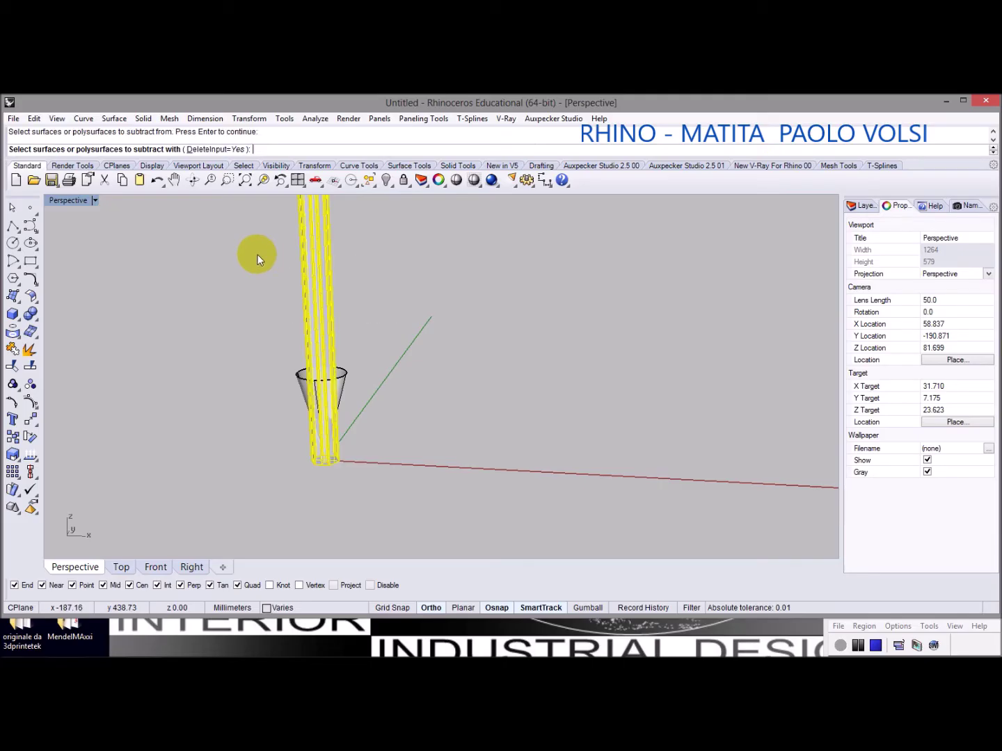
click(341, 387)
key(Return)
mouse_move(373, 453)
right_down()
mouse_move(304, 384)
mouse_move(324, 298)
mouse_move(310, 383)
mouse_move(401, 412)
mouse_move(359, 413)
right_up()
scroll(310, 385, up, 5)
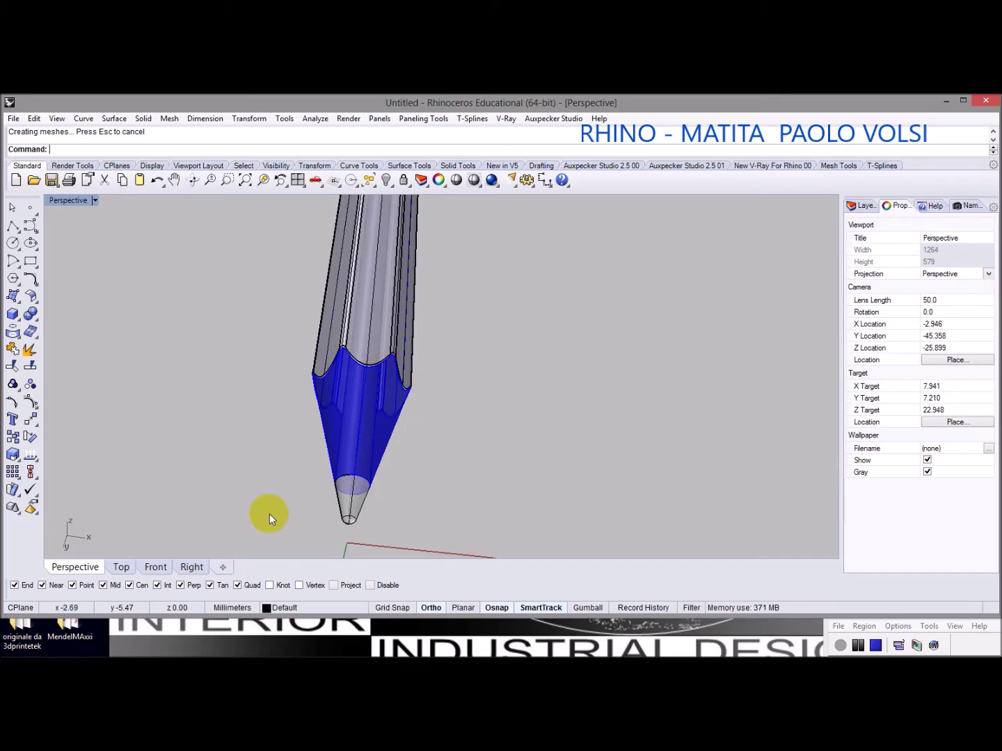
Switch to File Explorer and open the rhinoceros > Esercizi Corso Rhino > 1B matita folder
mouse_move(119, 654)
click(55, 652)
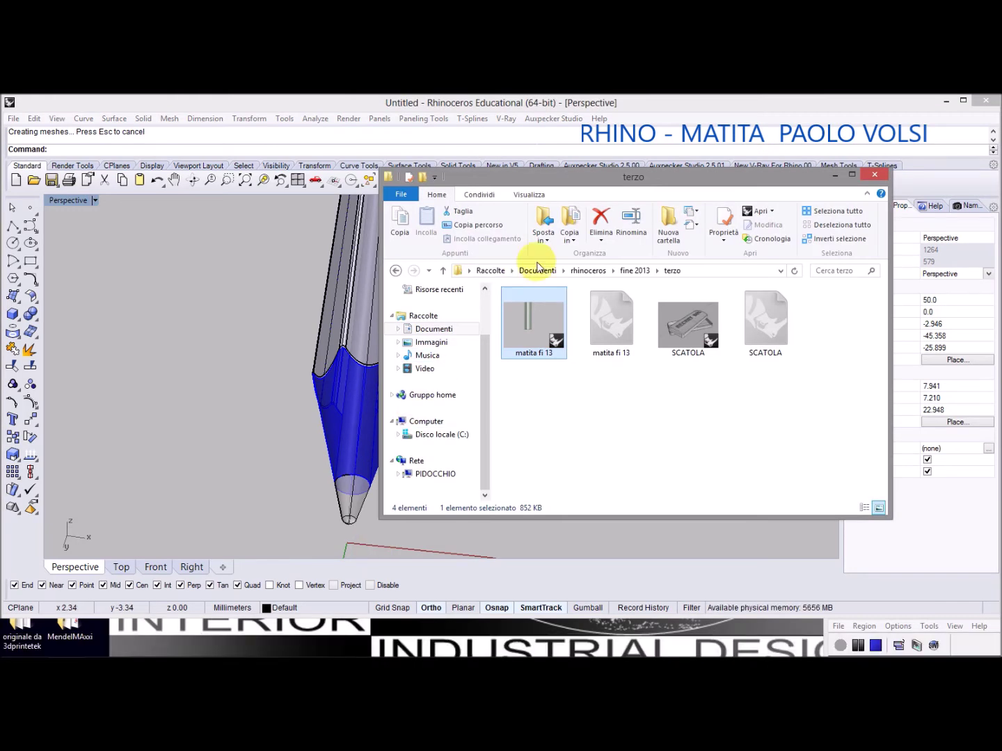
click(583, 271)
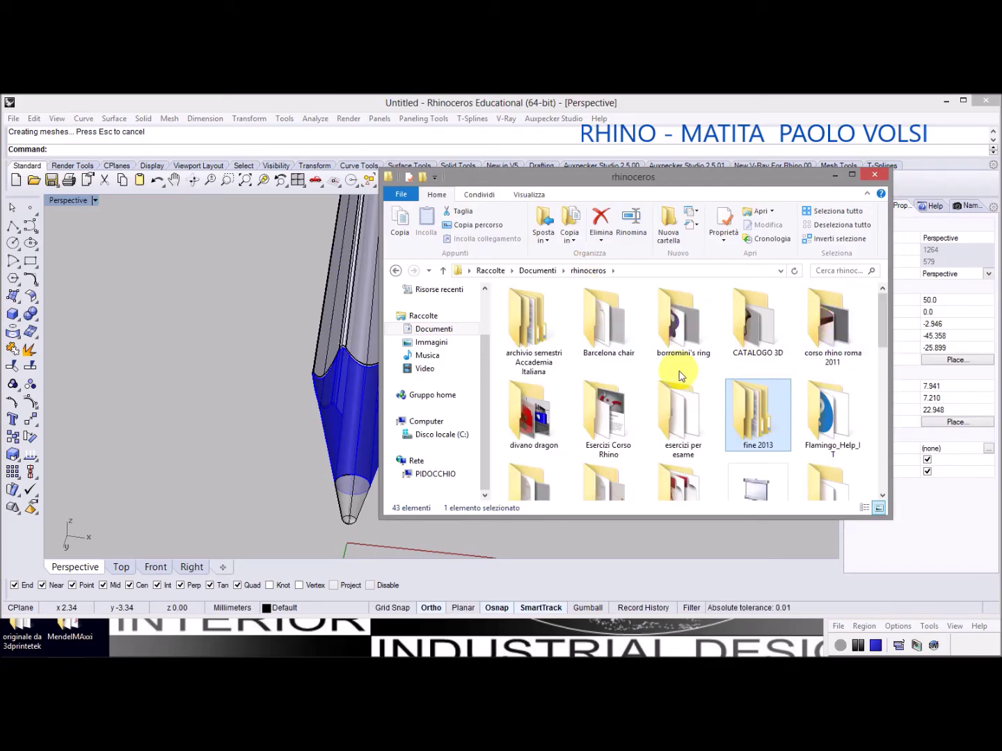
click(597, 421)
double_click(596, 421)
double_click(602, 326)
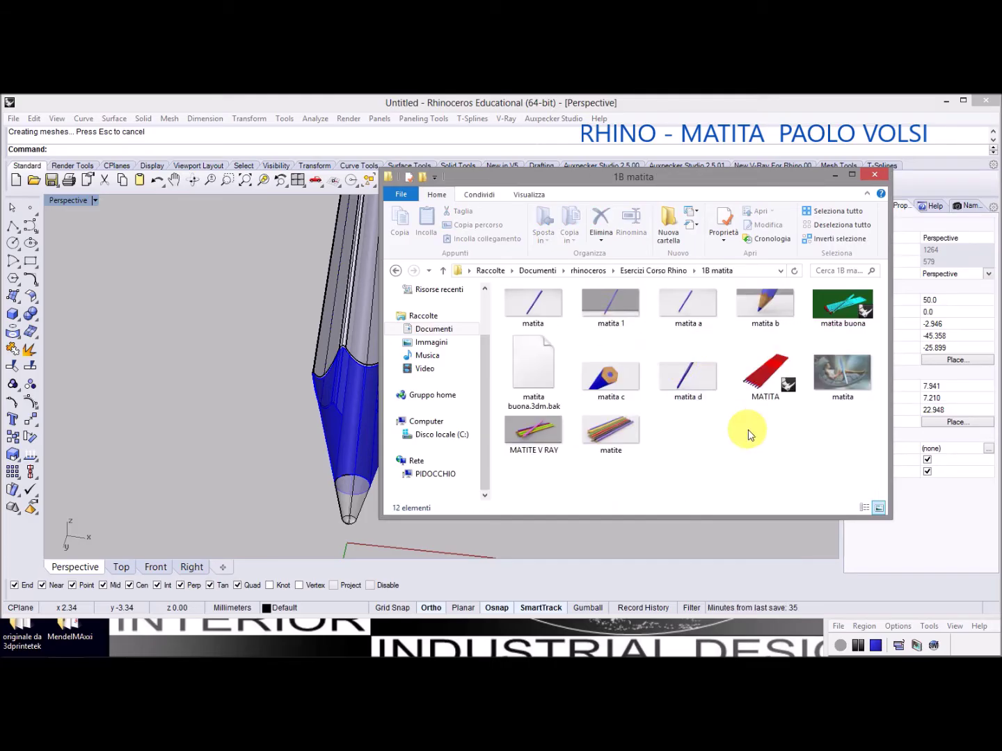
Open the MATITE V RAY image, examine the rendered coloured pencils and return to Rhino with the folder window closed
double_click(533, 431)
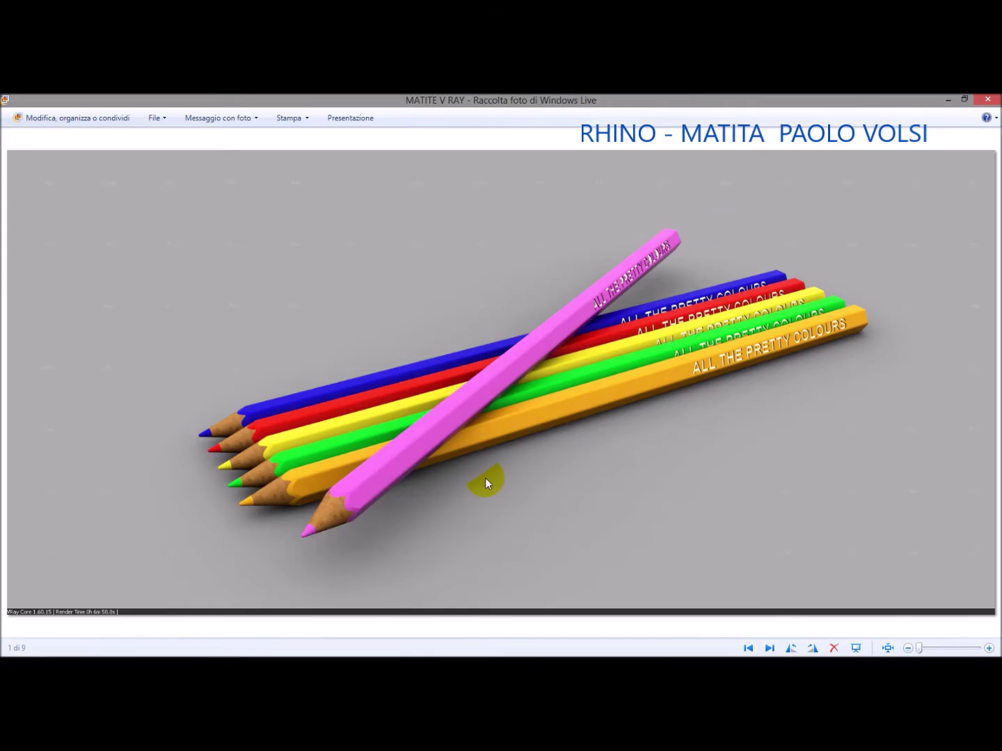
click(478, 410)
click(950, 100)
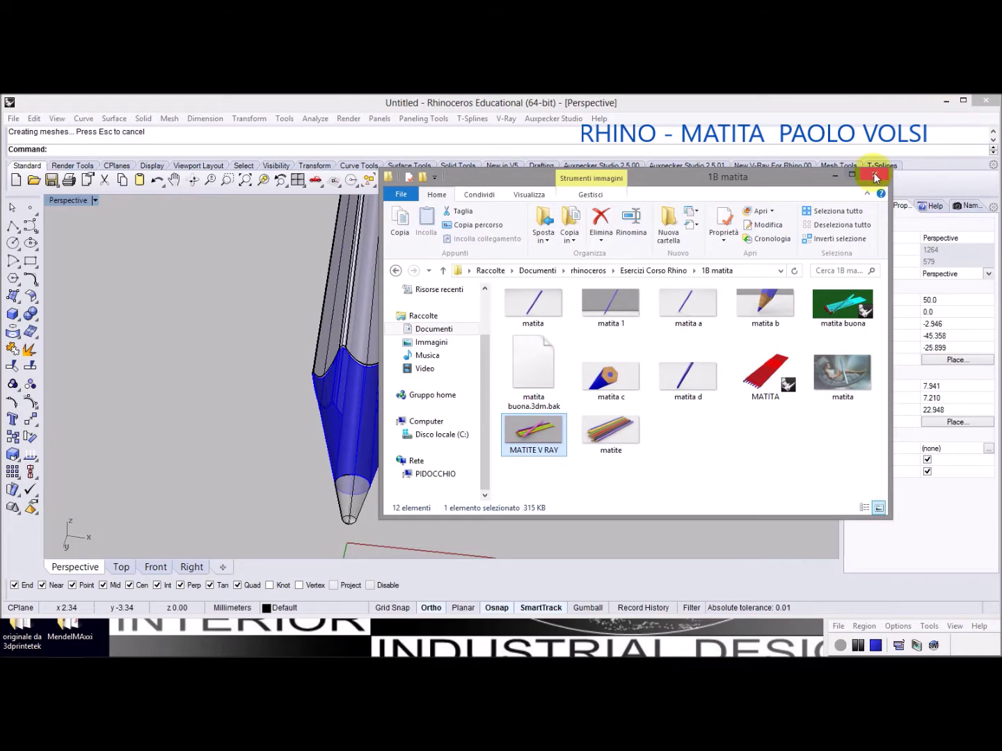
click(877, 116)
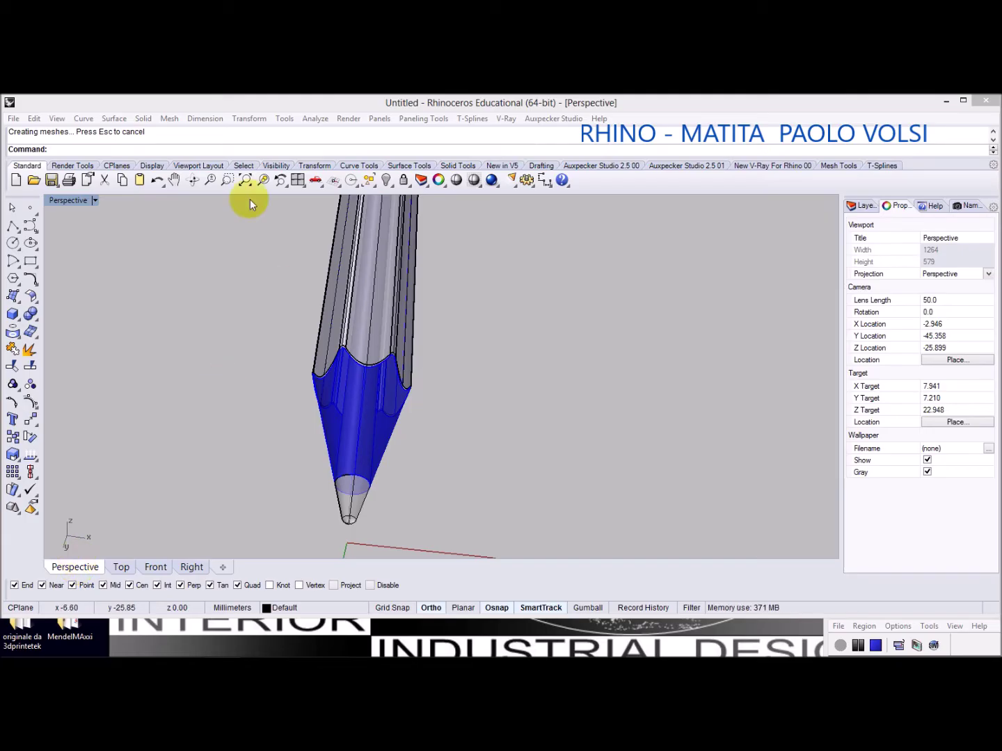
Rotate the whole pencil 270 degrees about the origin in the Right view, laying it horizontally along the Y axis
click(245, 180)
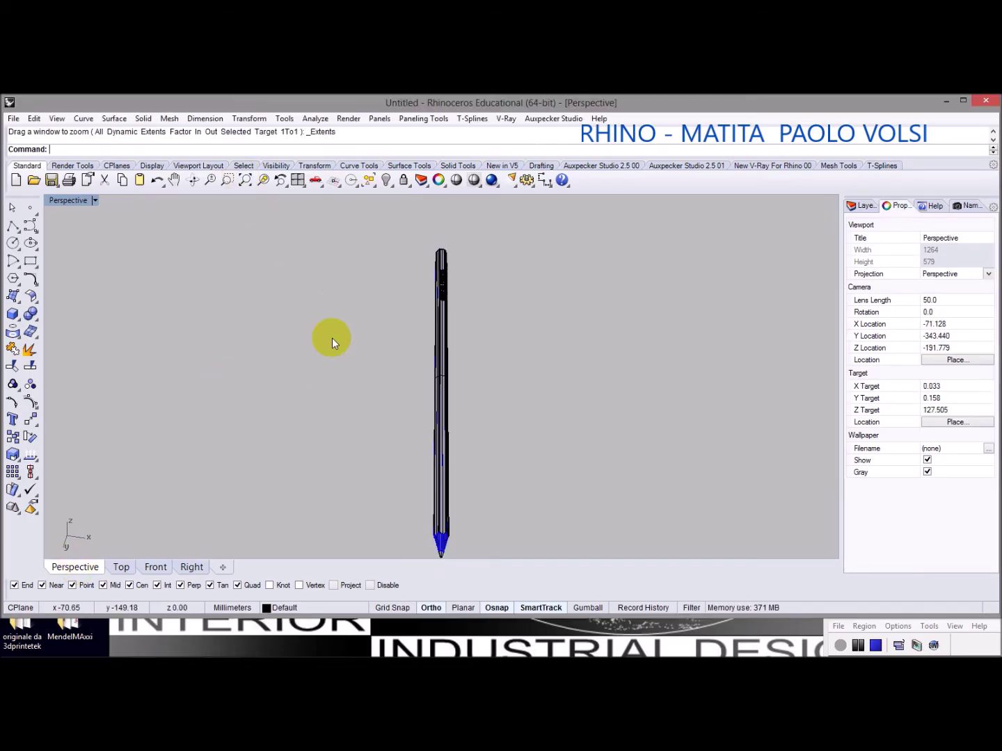
scroll(335, 338, down, 5)
mouse_move(335, 342)
right_down()
mouse_move(477, 382)
mouse_move(341, 364)
mouse_move(360, 341)
mouse_move(391, 404)
right_up()
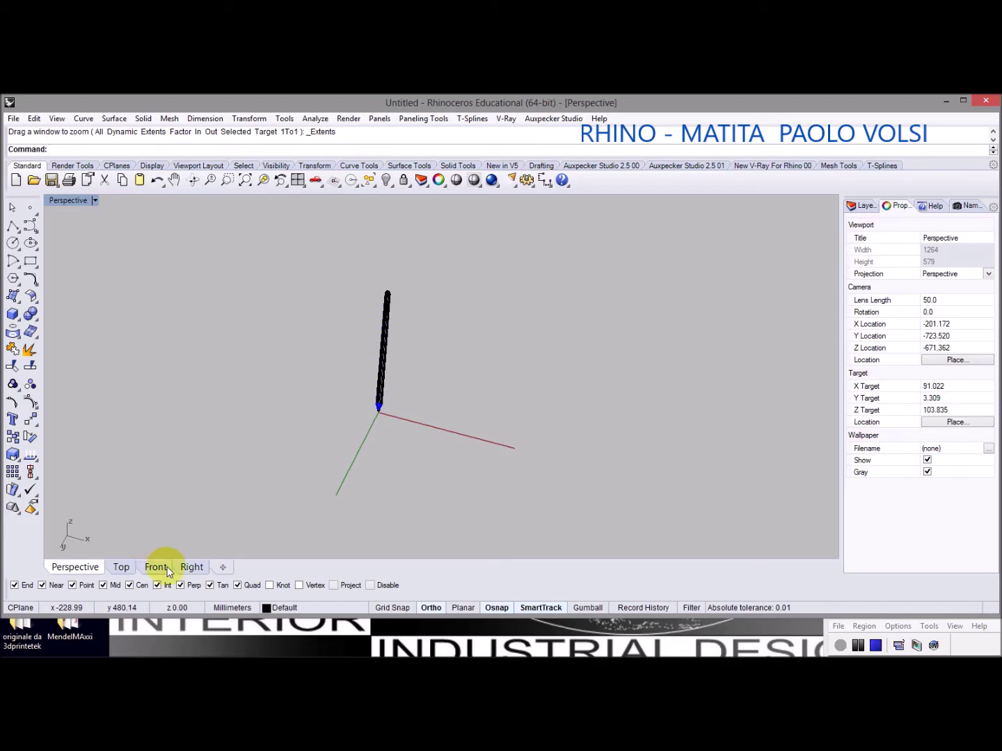
click(191, 566)
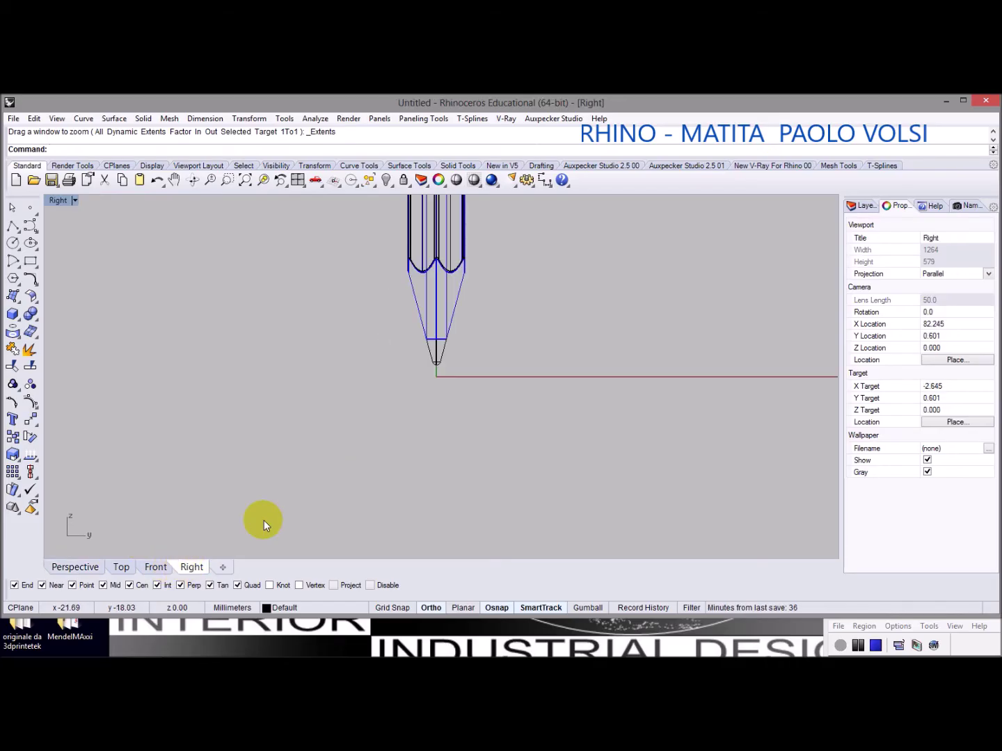
scroll(264, 521, down, 3)
scroll(311, 471, down, 1)
scroll(409, 334, down, 2)
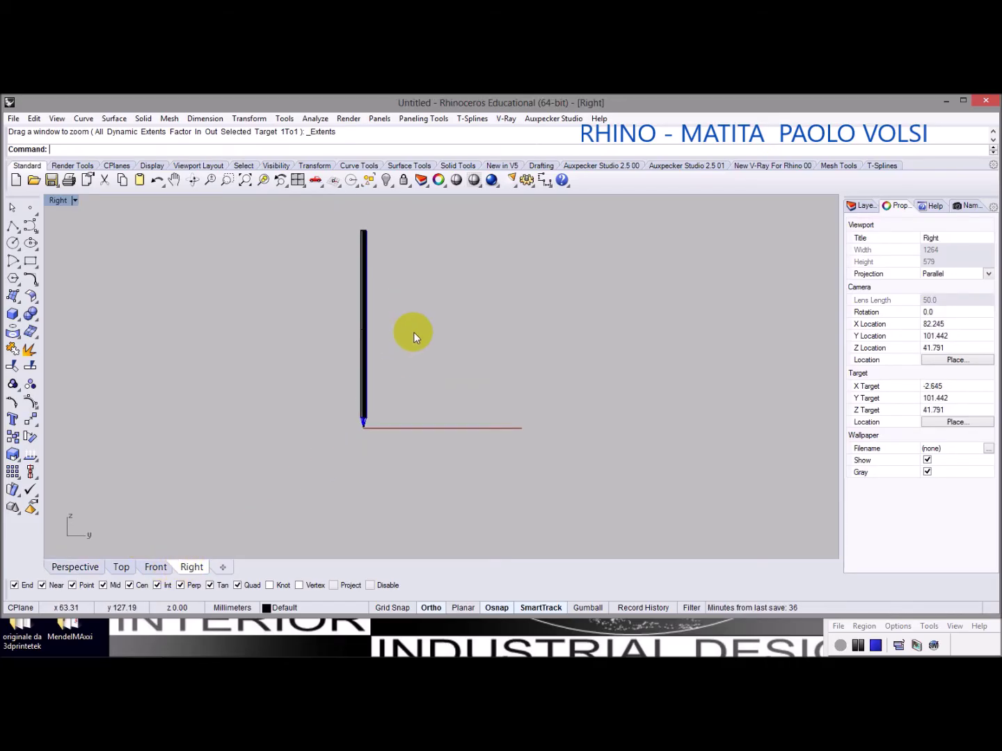
right_drag(413, 335, 329, 425)
drag(223, 292, 370, 558)
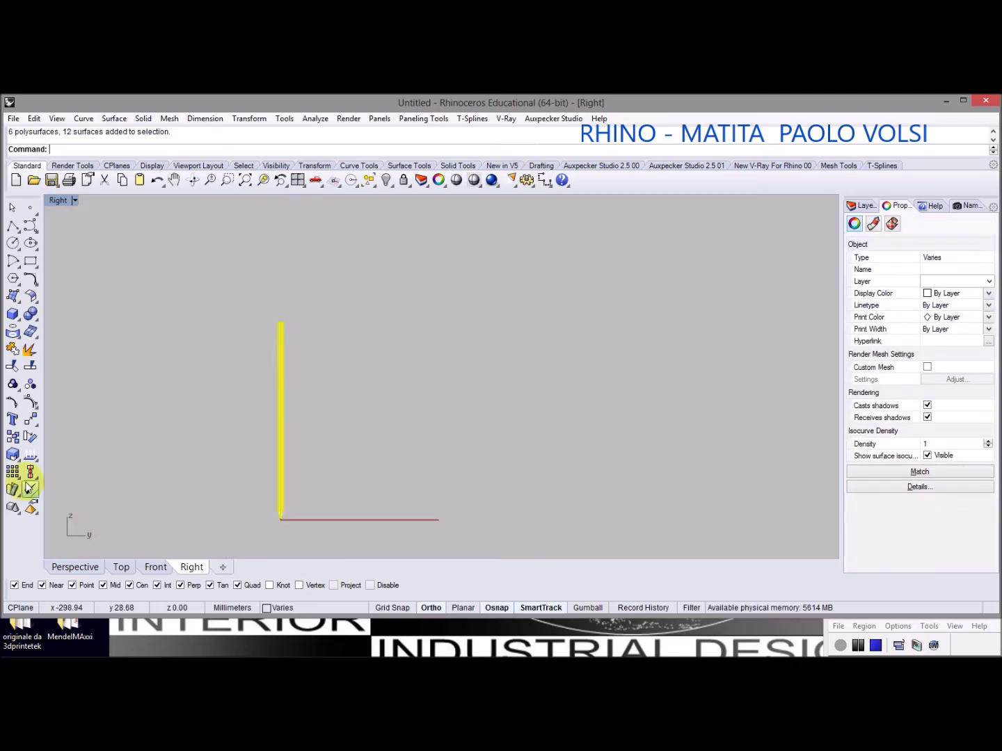
click(31, 437)
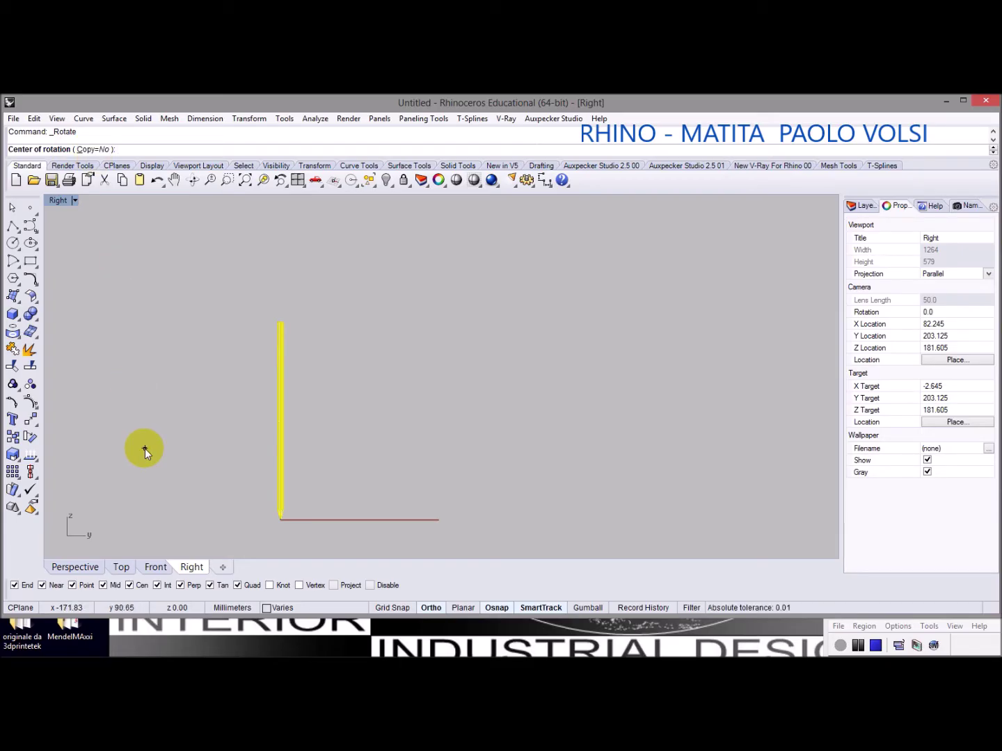
text(0)
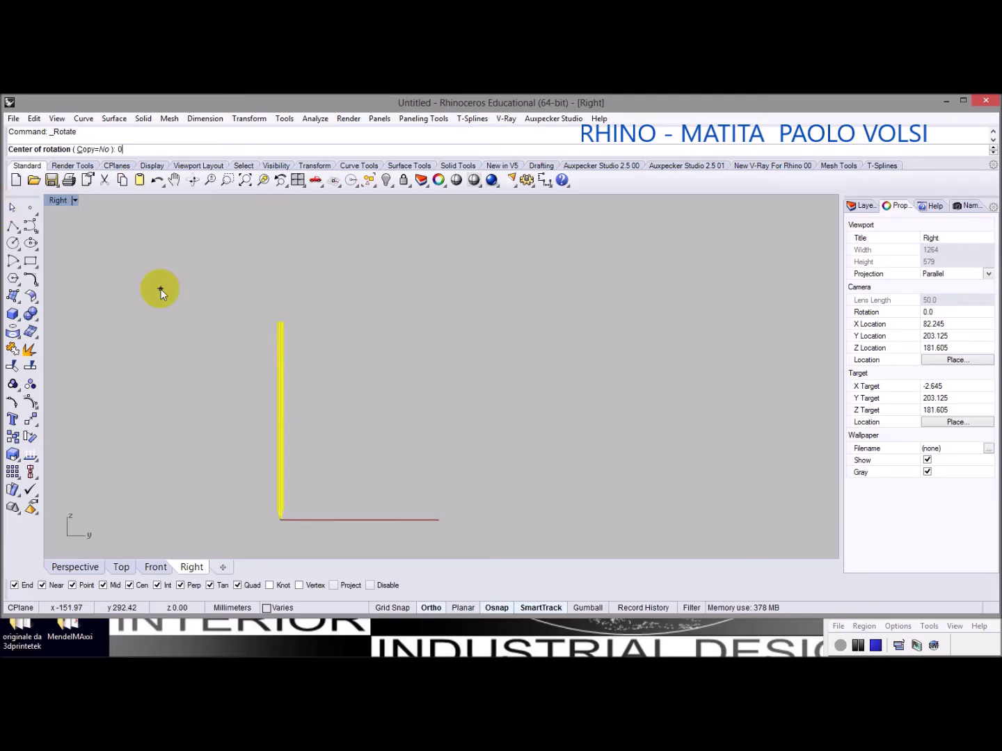
key(Return)
click(400, 233)
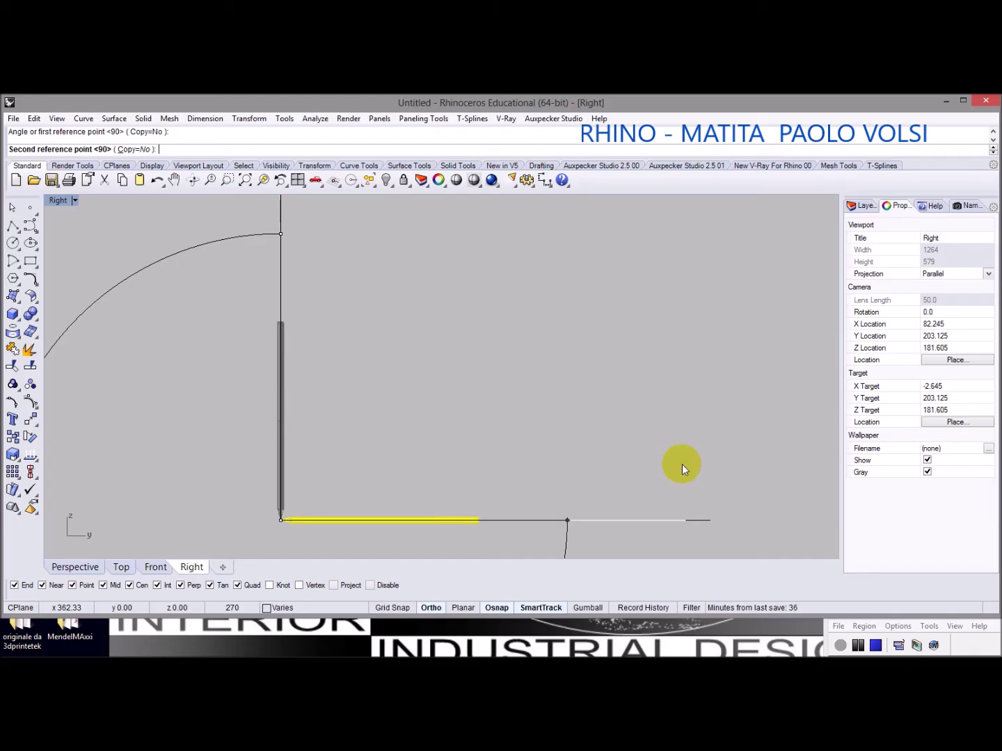
click(688, 457)
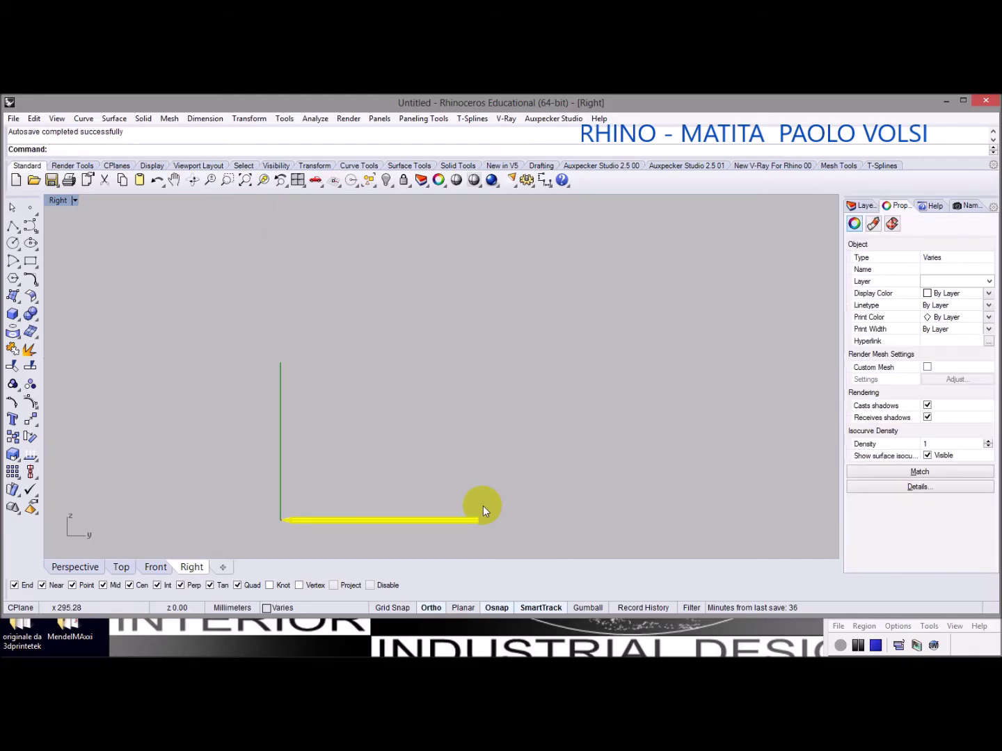
Examine the horizontal pencil along its length in the Right view and its hexagonal tip end in the Front view
scroll(388, 533, up, 3)
scroll(389, 533, up, 2)
click(398, 531)
right_drag(447, 529, 485, 430)
scroll(123, 421, up, 2)
scroll(125, 421, up, 1)
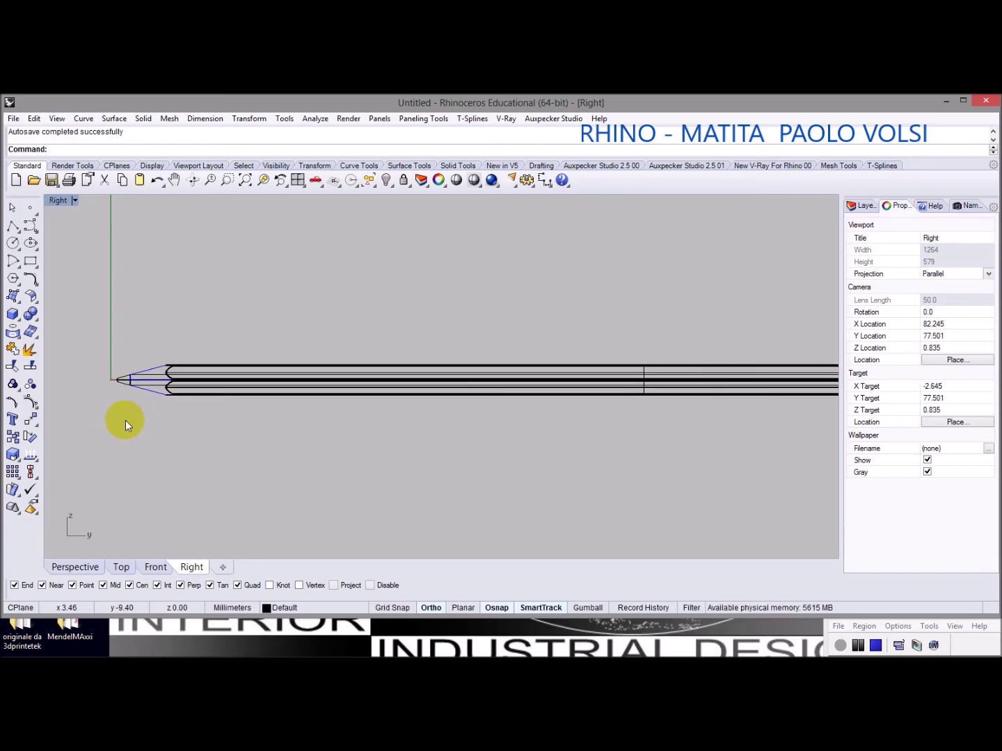
scroll(131, 416, down, 1)
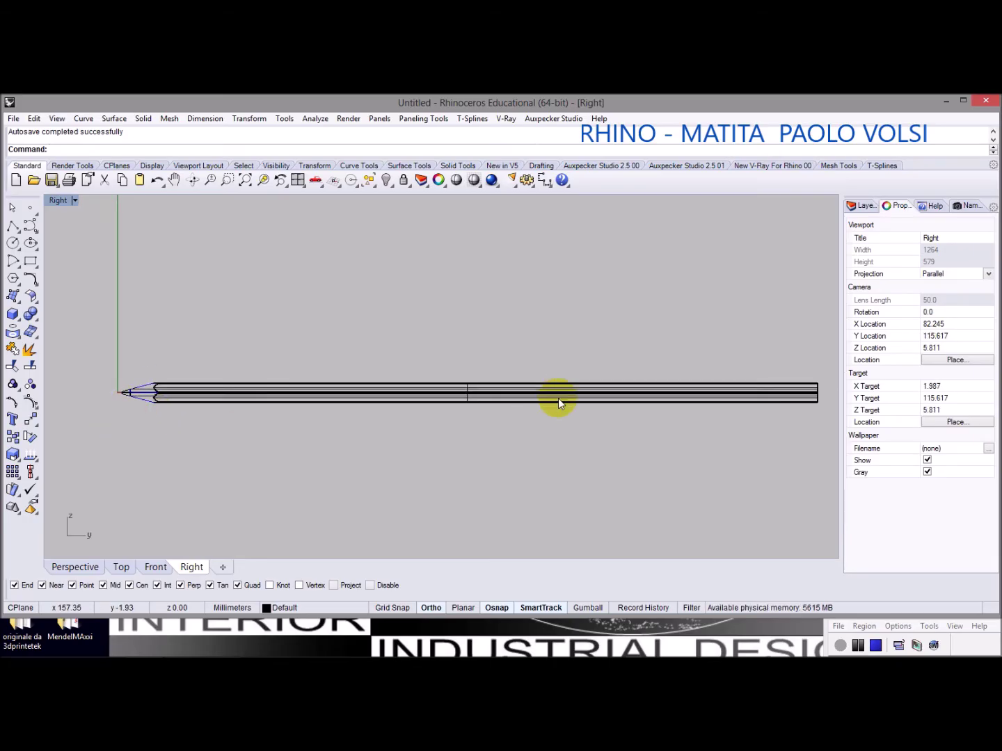
scroll(558, 398, down, 1)
scroll(326, 405, up, 2)
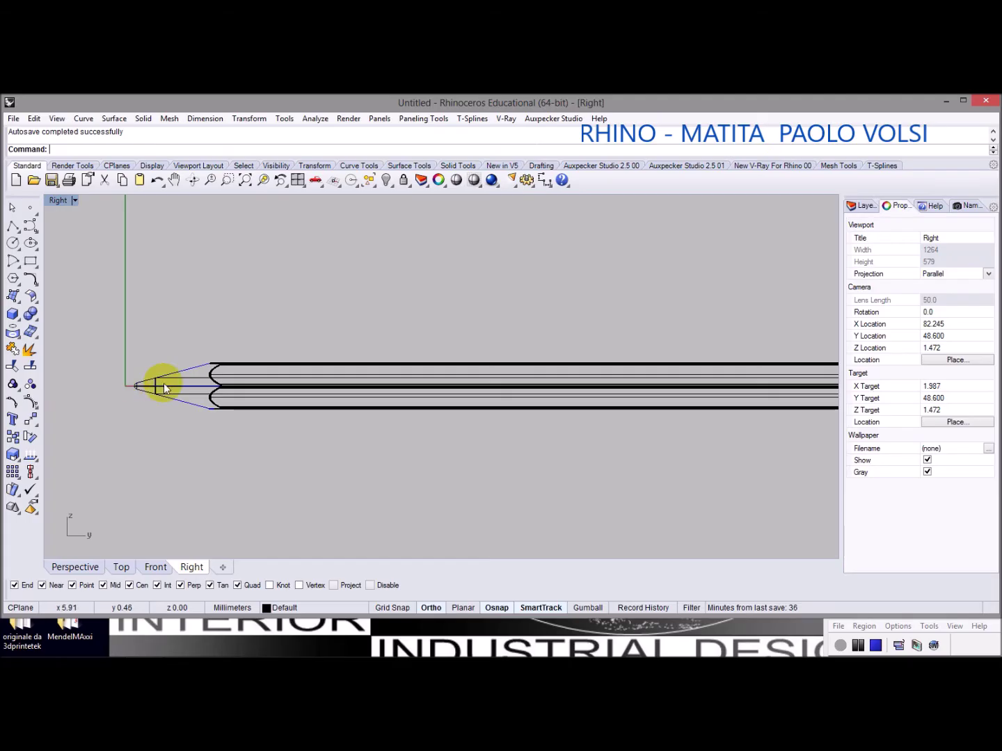
click(154, 567)
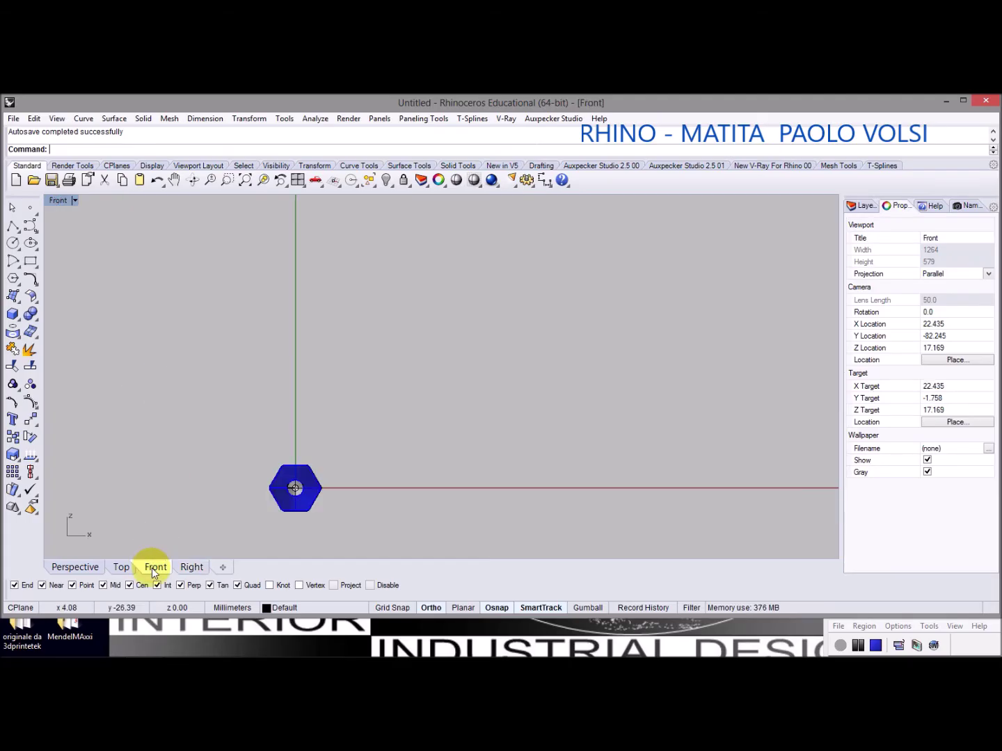
ctrl+right_drag(285, 523, 319, 429)
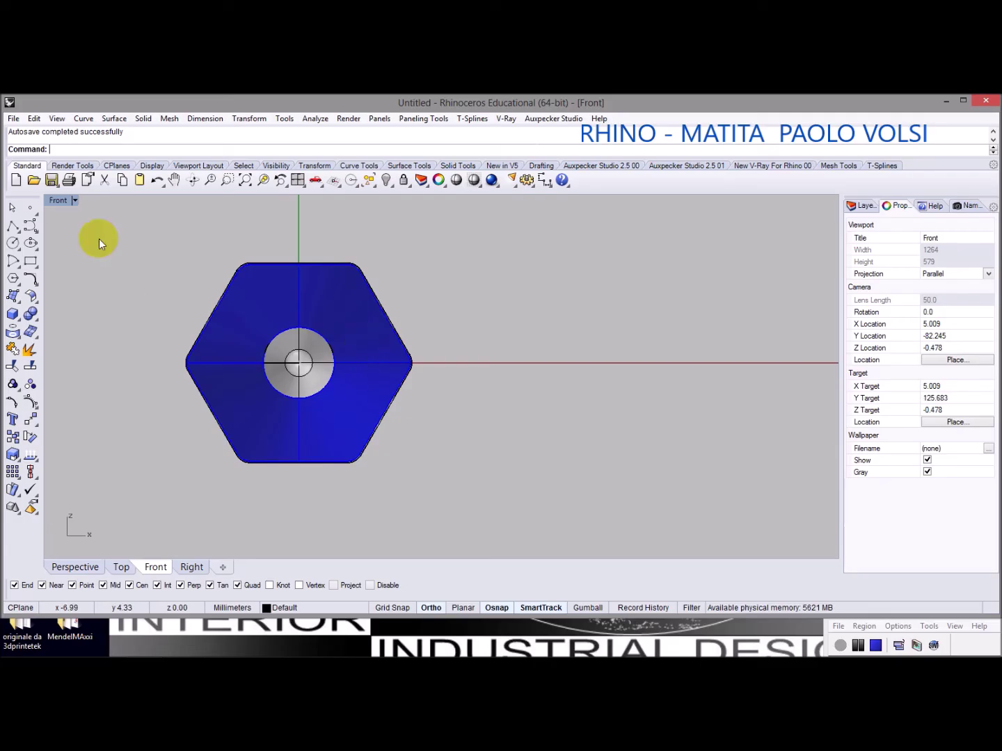
drag(263, 315, 481, 503)
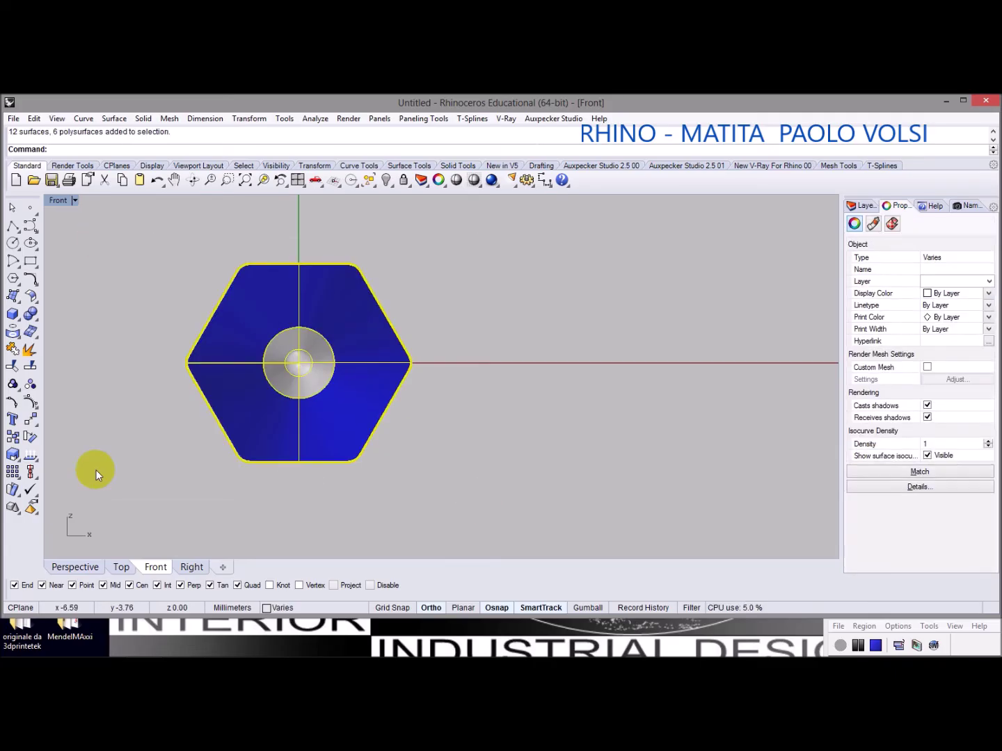
click(29, 436)
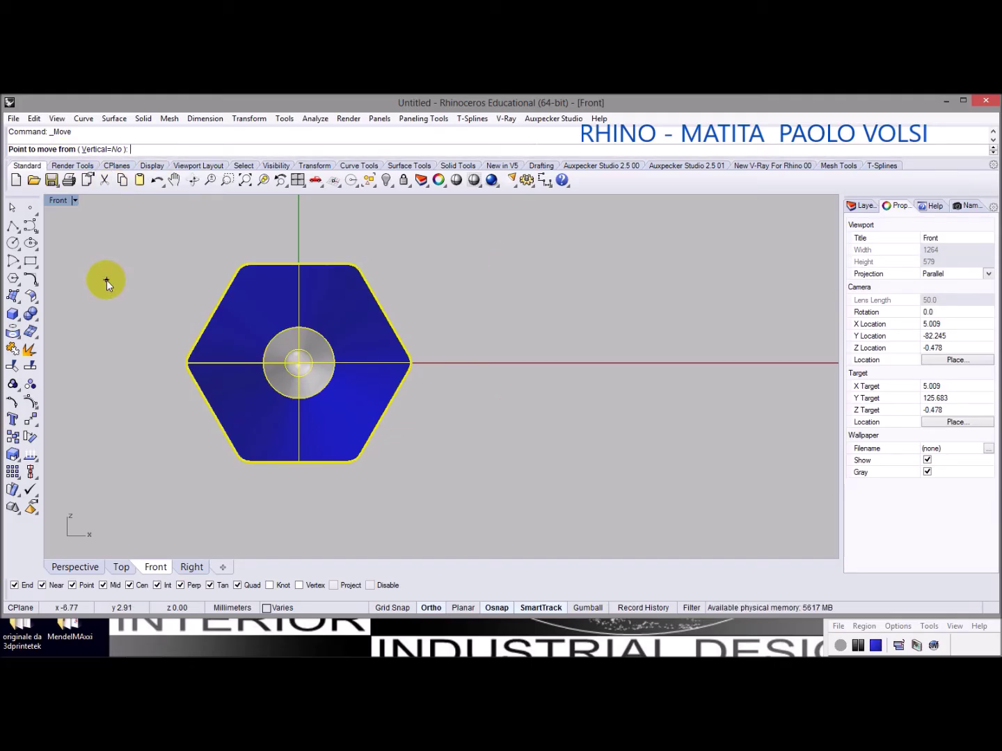
key(Escape)
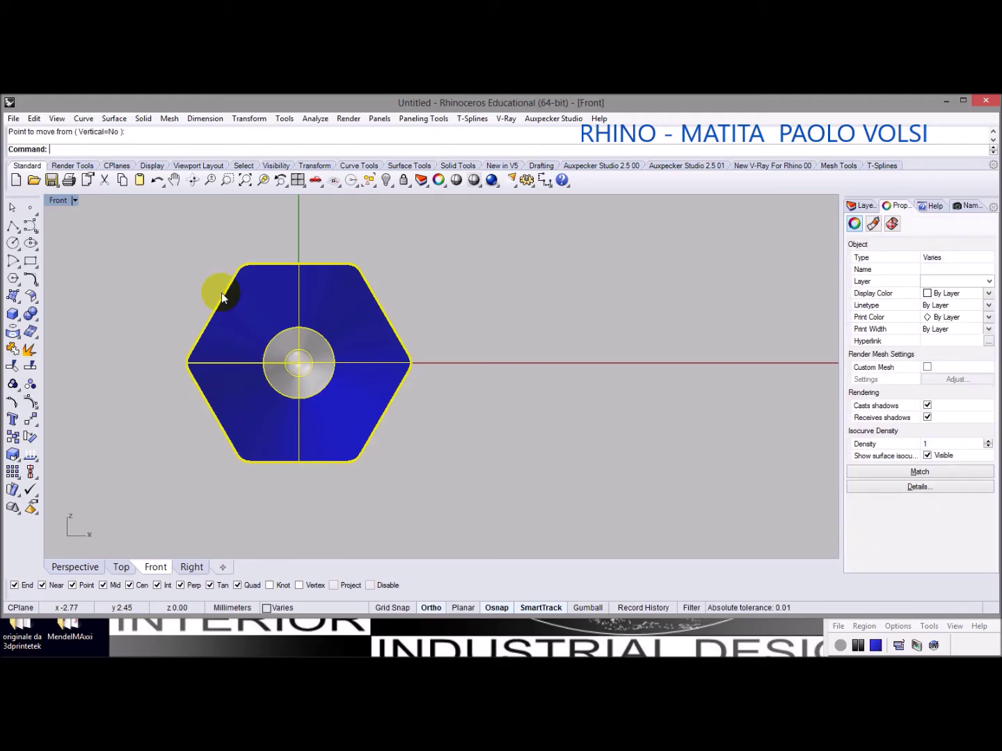
click(212, 272)
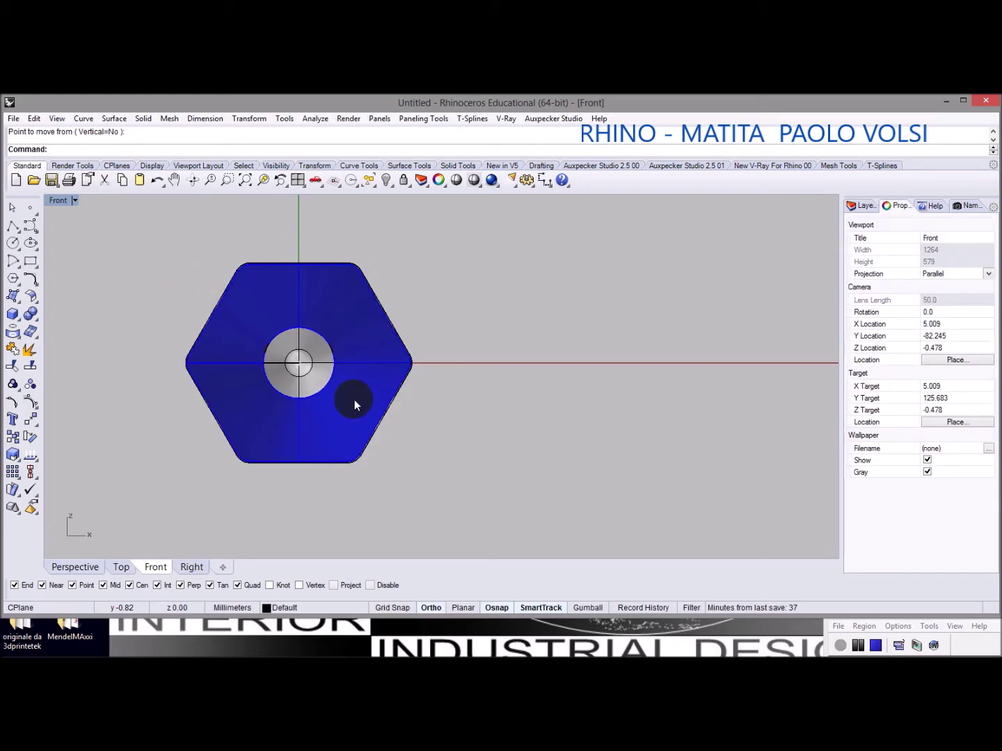
Examine the pencil's hexagonal outline, rounded corners and upper flat face up close in the Front view
scroll(214, 421, up, 5)
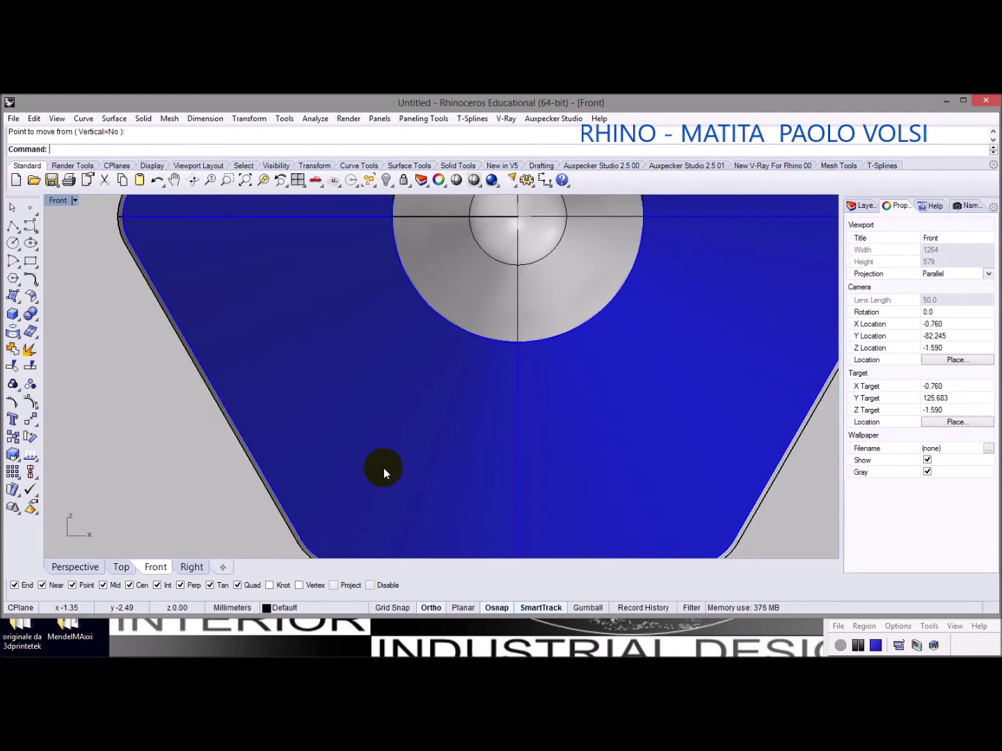
scroll(383, 468, down, 3)
scroll(550, 344, up, 3)
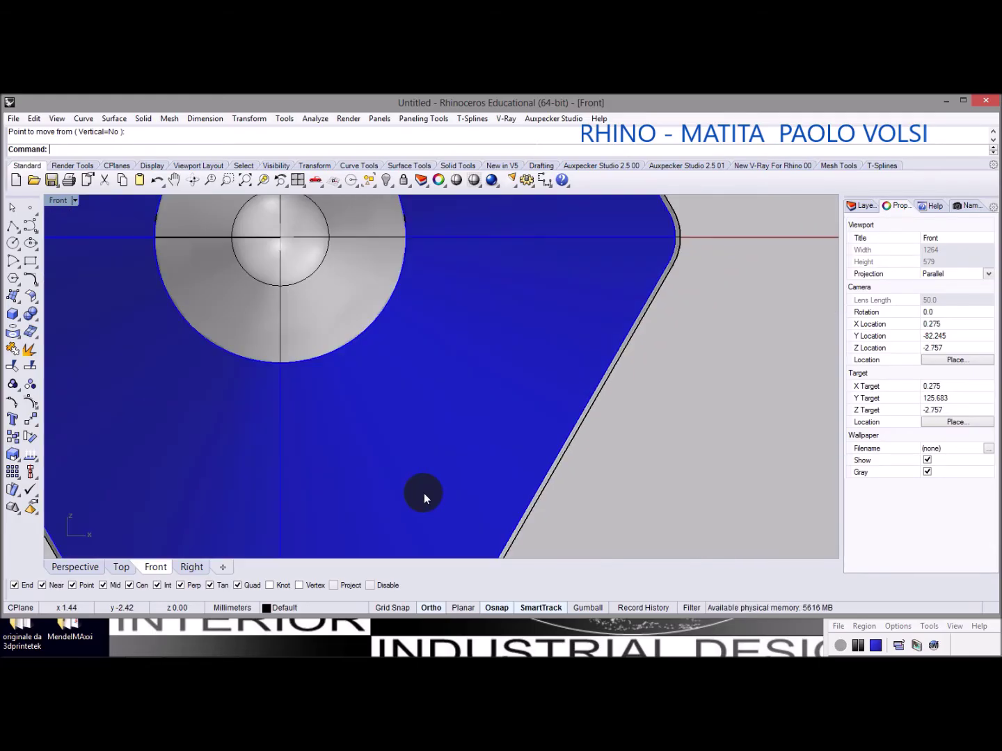
scroll(424, 496, down, 2)
scroll(429, 251, up, 2)
right_drag(429, 251, 647, 461)
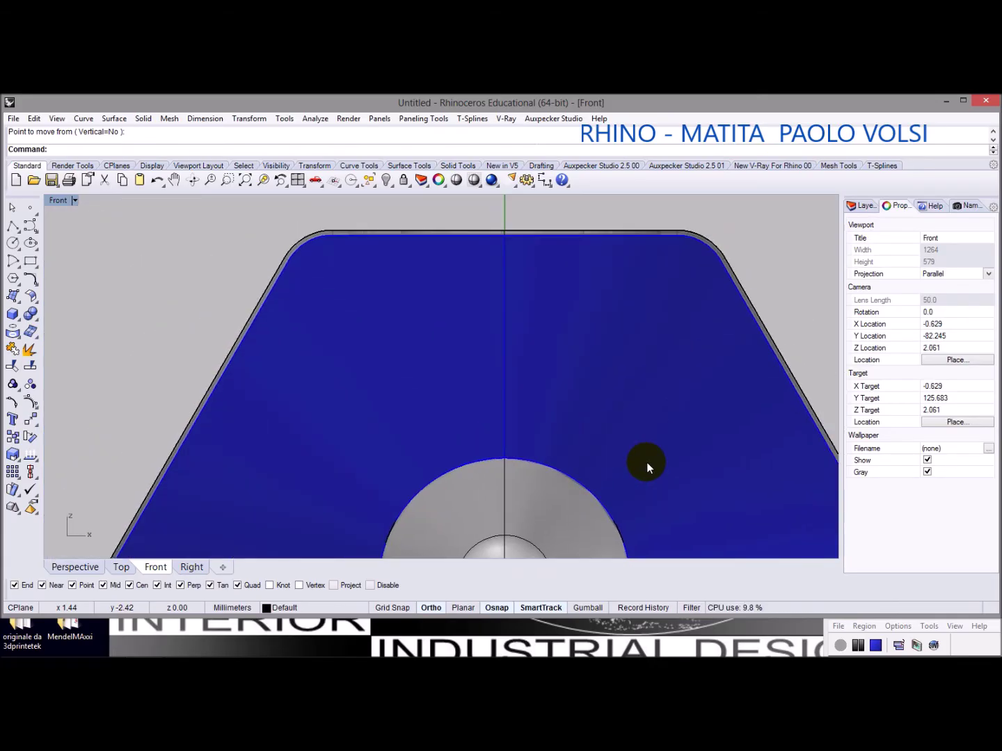
scroll(484, 220, up, 2)
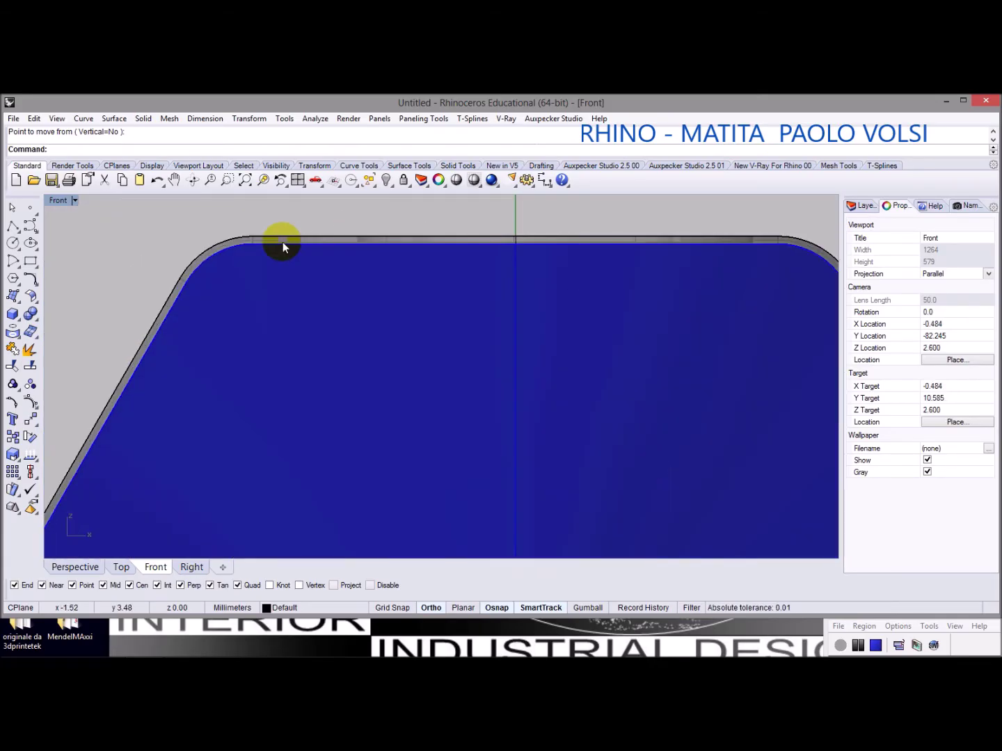
scroll(307, 241, up, 2)
right_drag(403, 274, 309, 279)
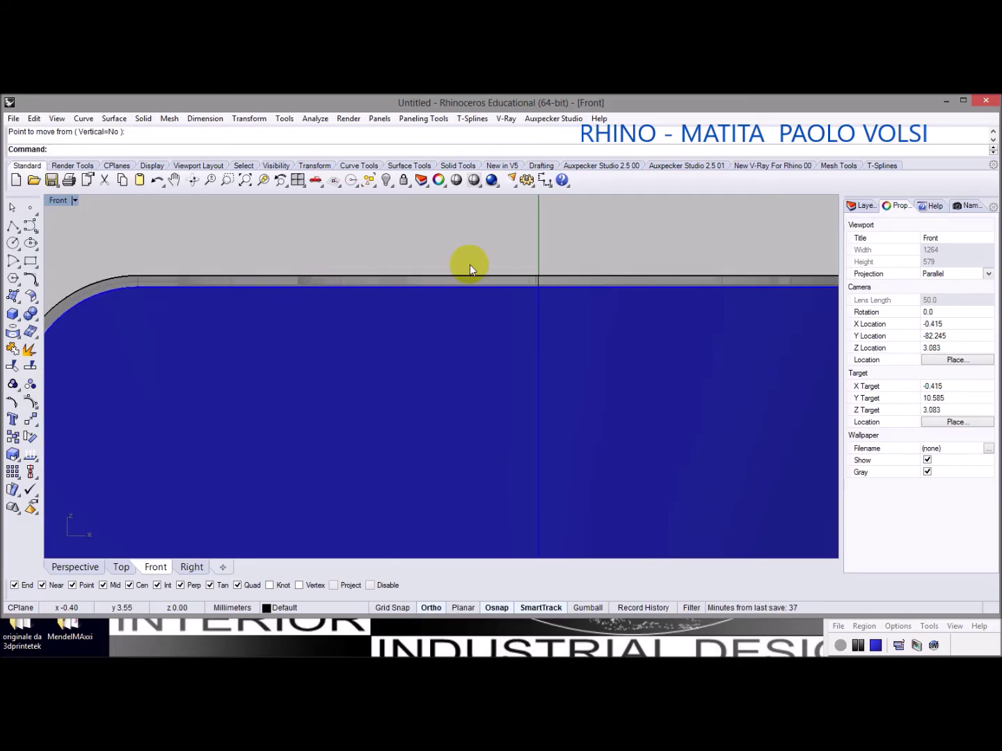
scroll(528, 275, down, 1)
right_drag(732, 274, 580, 265)
scroll(674, 281, down, 3)
scroll(580, 261, down, 2)
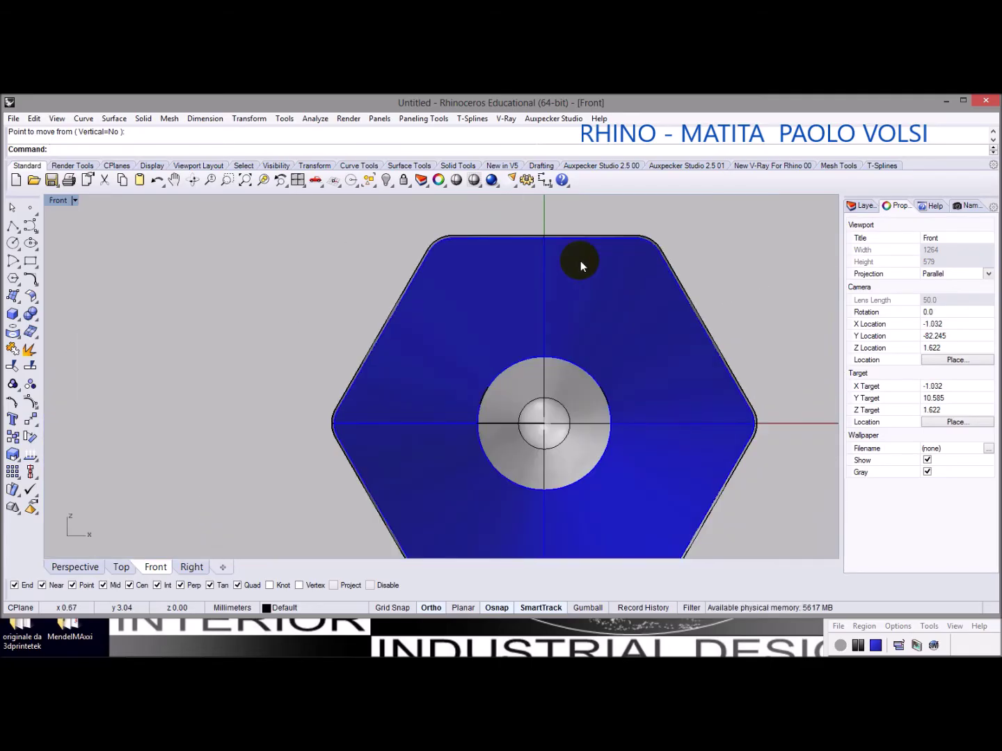
scroll(514, 268, down, 1)
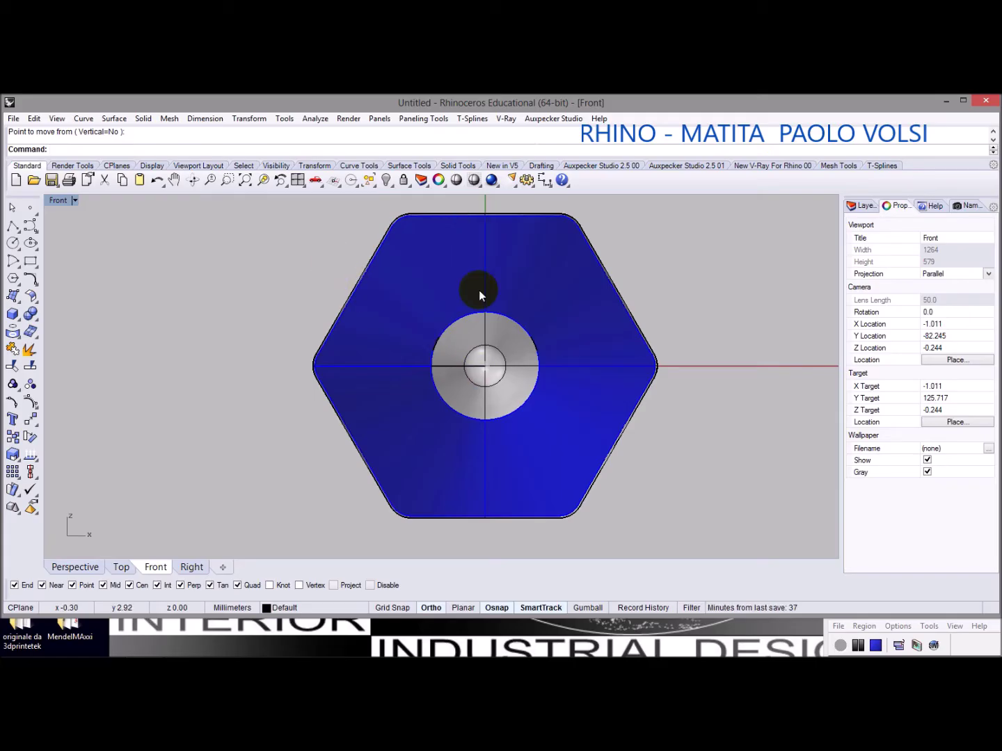
Rotate all the pencil parts 60 degrees about the origin in the Front view and clear the selection
drag(767, 500, 288, 267)
drag(217, 196, 217, 200)
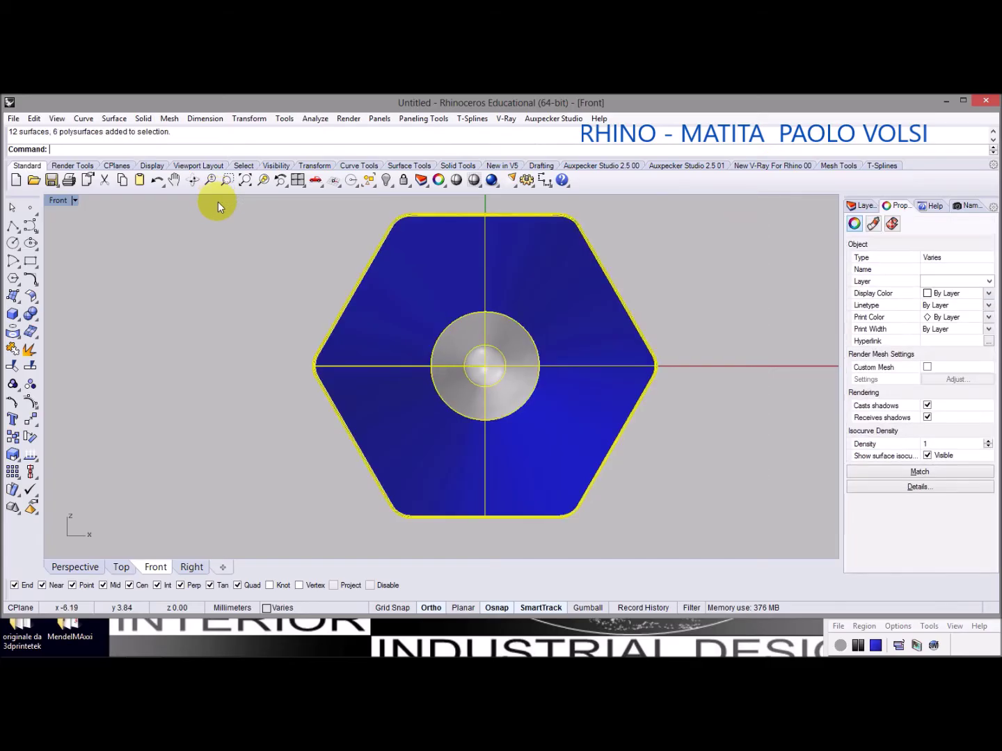
click(32, 437)
text(0)
key(Return)
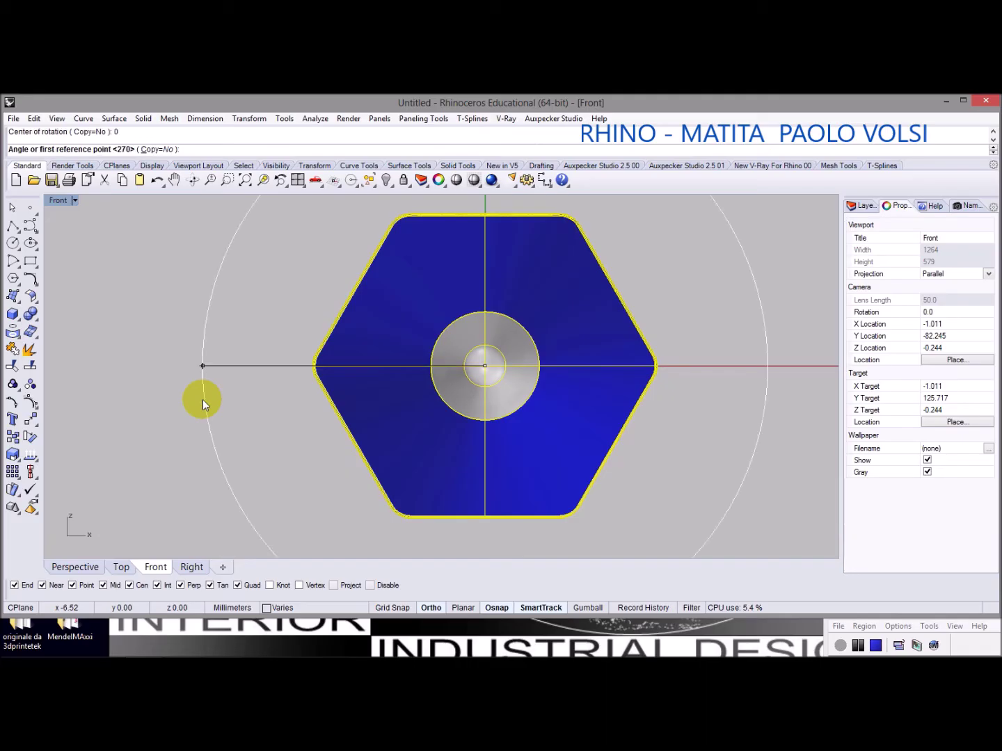
text(60)
key(Return)
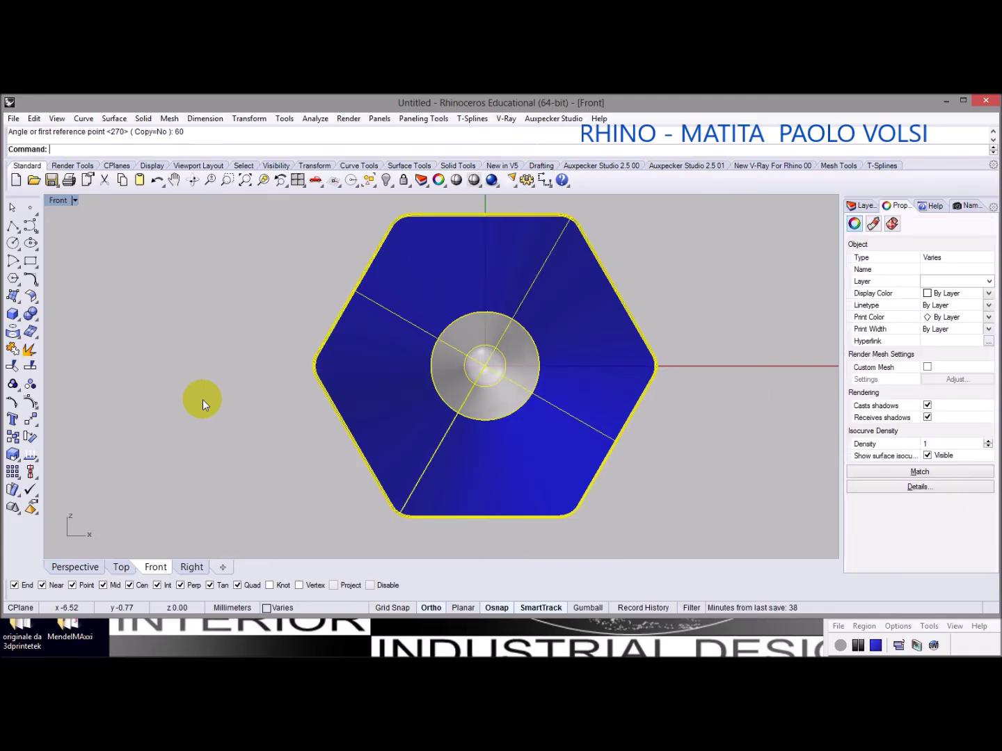
click(225, 385)
Examine the rotated pencil's slanted faces and side corner up close, with the polysurfaces highlighted by selecting them
scroll(368, 292, up, 3)
scroll(369, 291, up, 3)
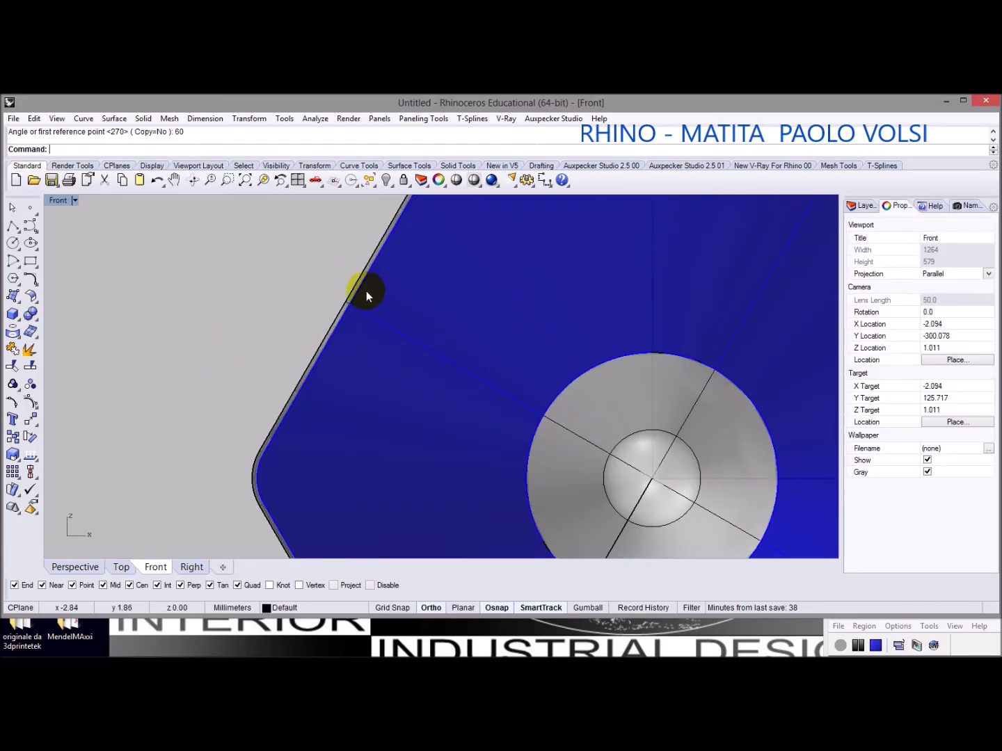
scroll(291, 455, down, 1)
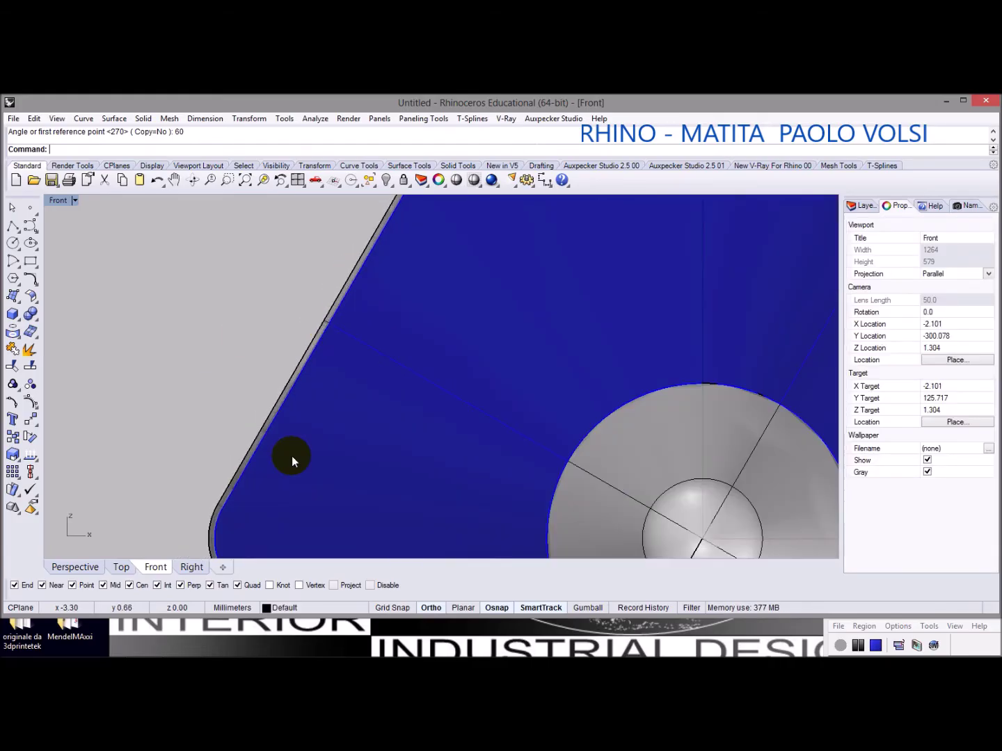
scroll(279, 448, up, 3)
scroll(279, 417, down, 2)
scroll(273, 422, down, 1)
key(ctrl+a)
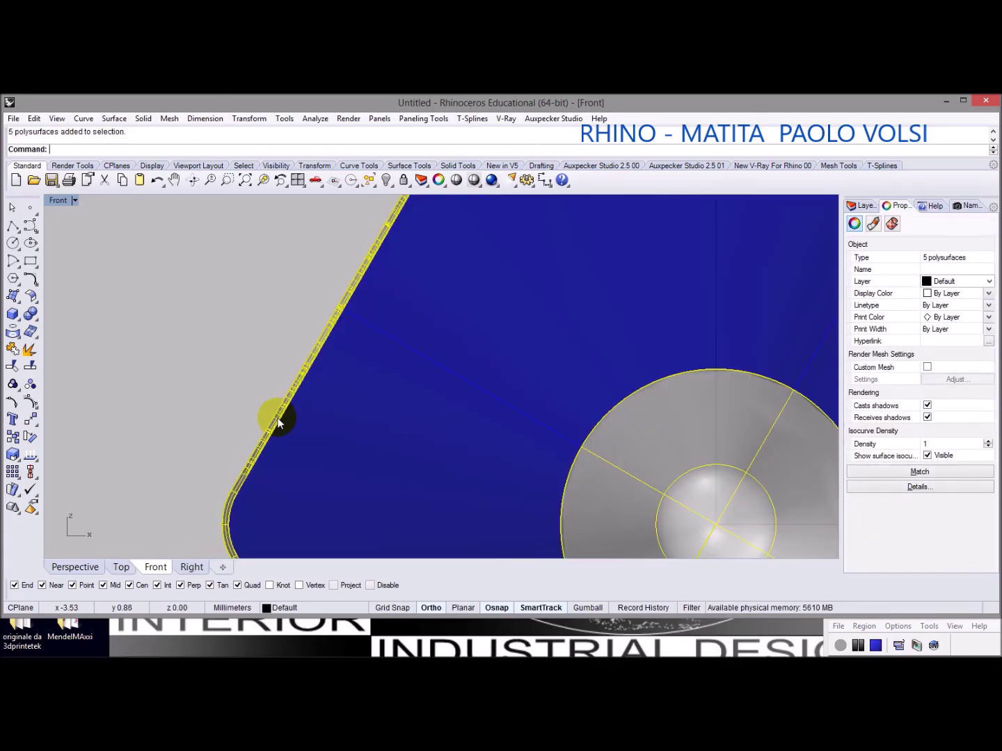
right_drag(300, 398, 343, 217)
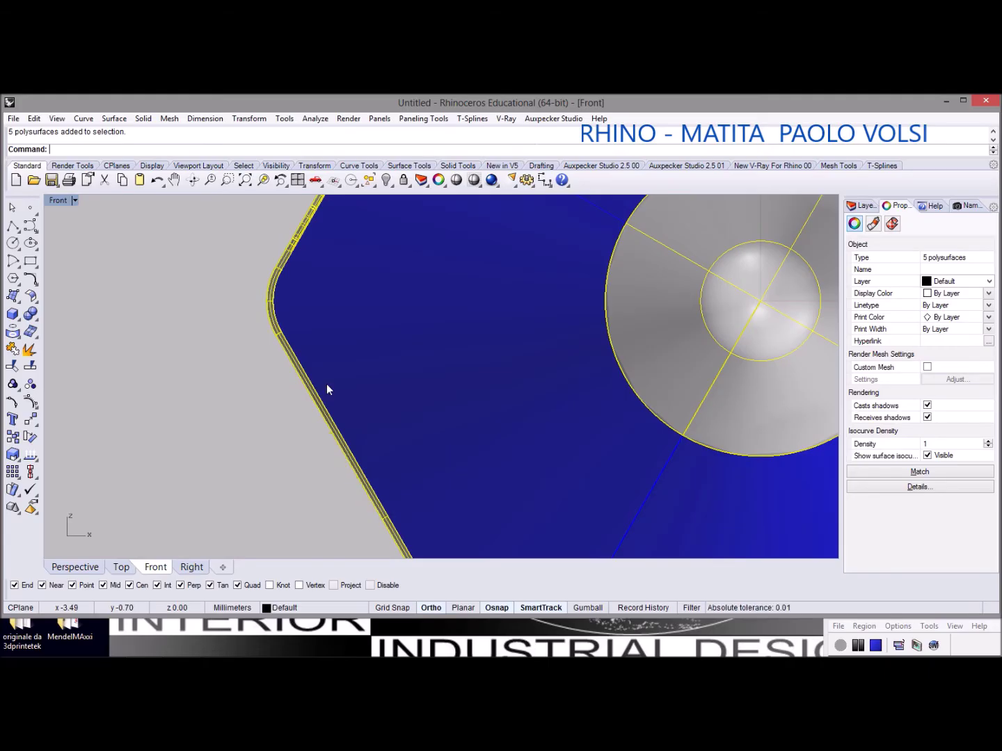
mouse_move(339, 447)
right_down()
mouse_move(380, 352)
mouse_move(344, 509)
right_up()
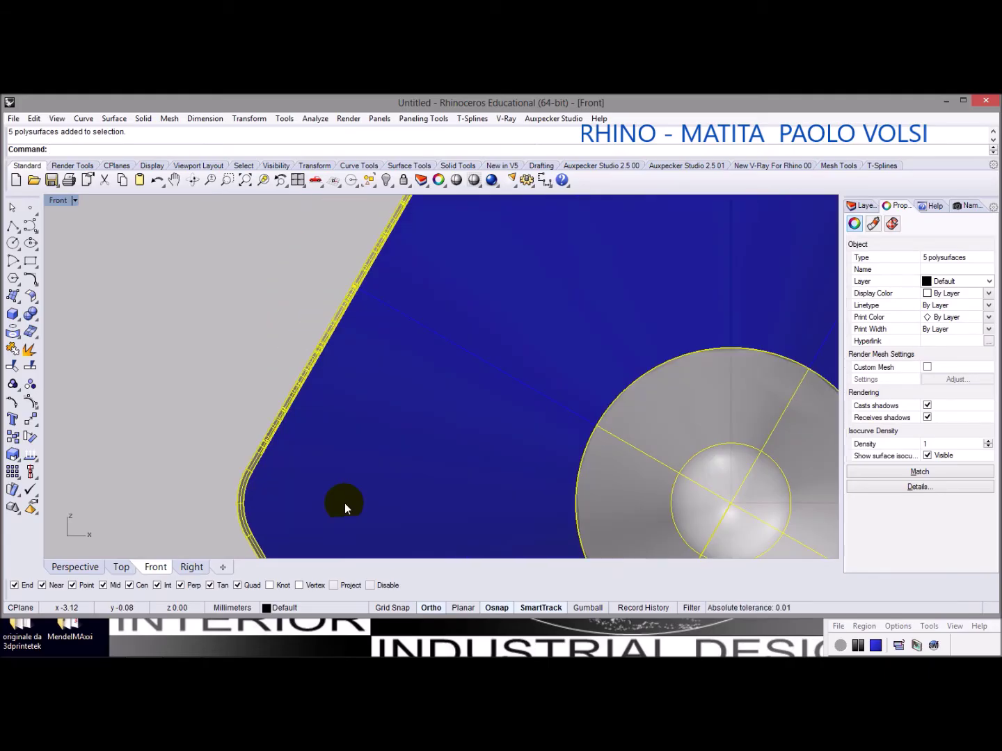
scroll(344, 503, down, 10)
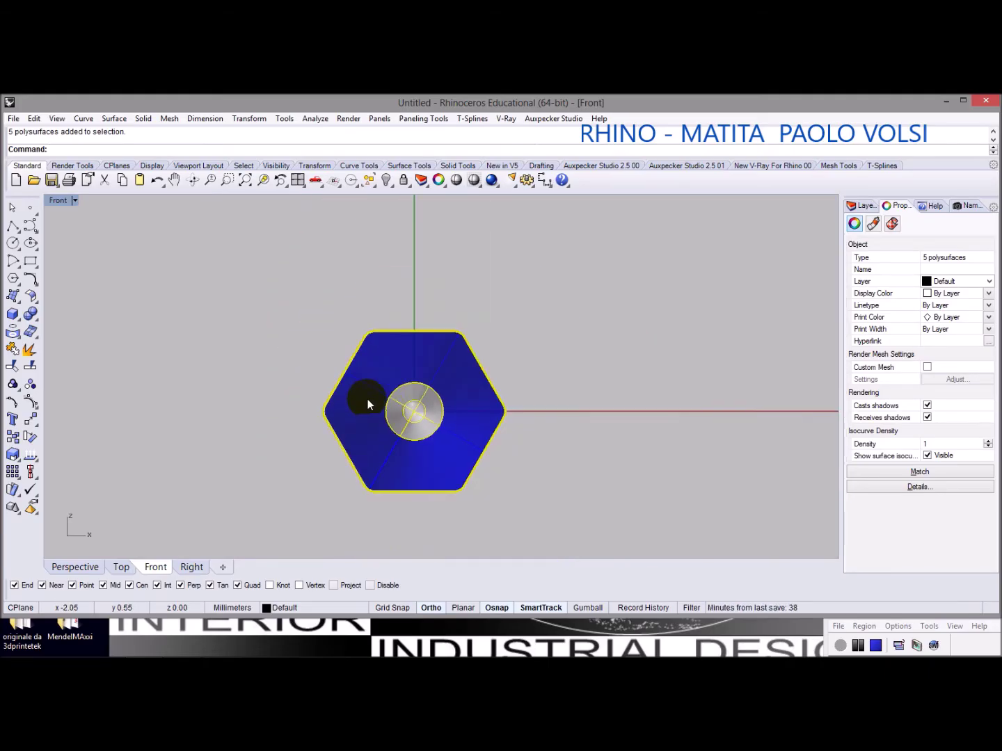
Select all the pencil parts and move them straight up by about 5.13 mm in the Front view
click(275, 296)
drag(370, 390, 573, 529)
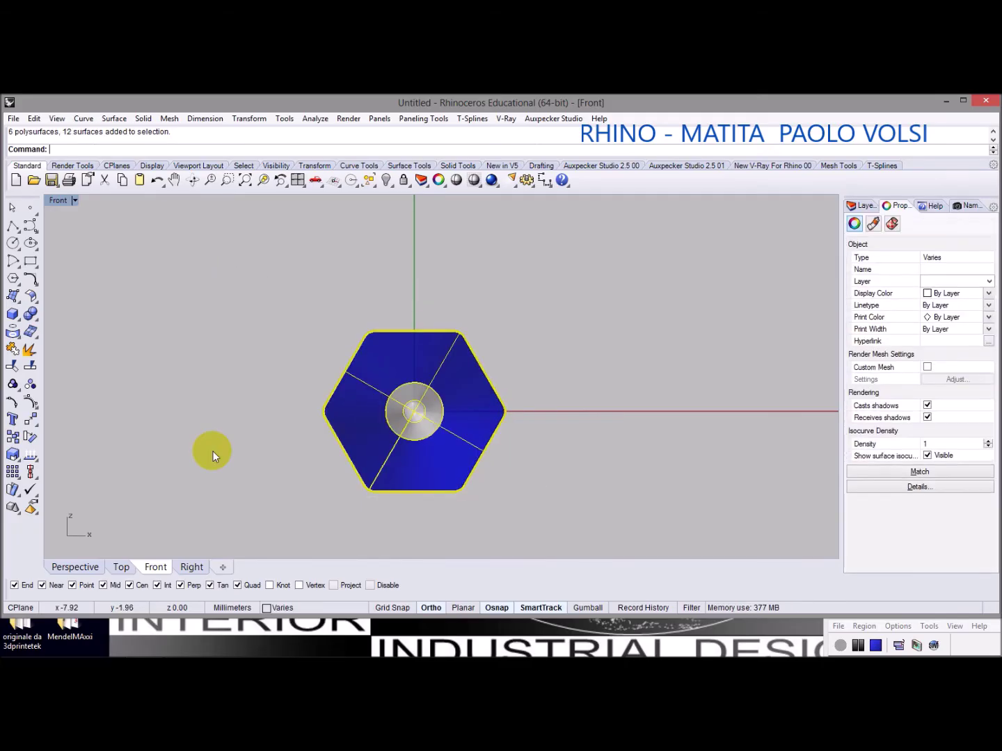
click(30, 419)
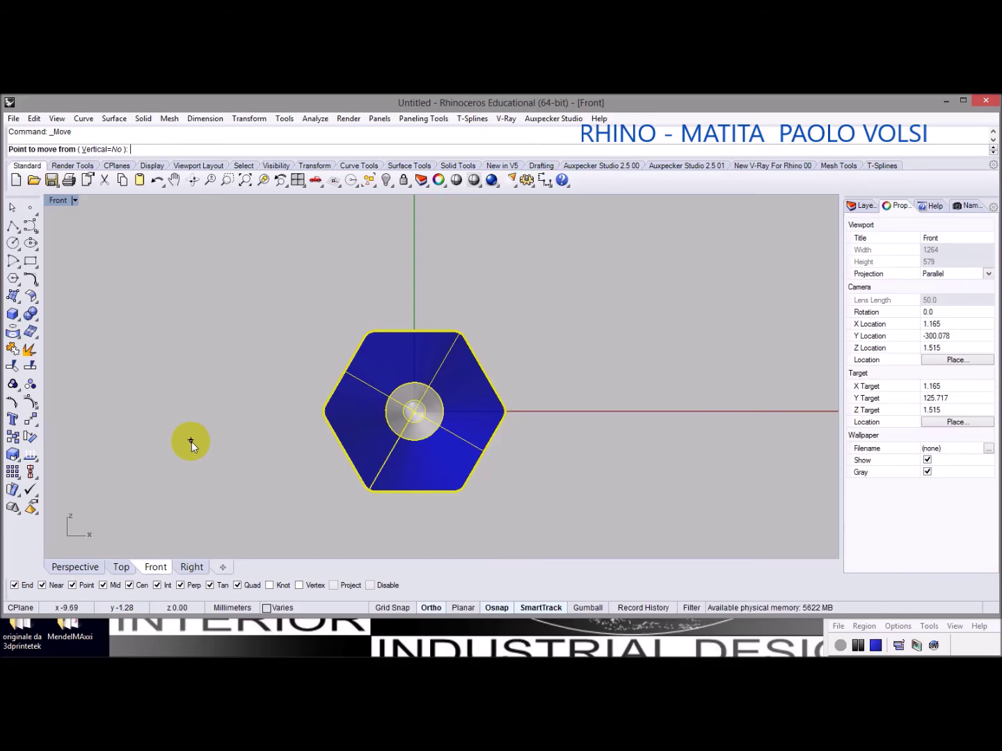
click(192, 441)
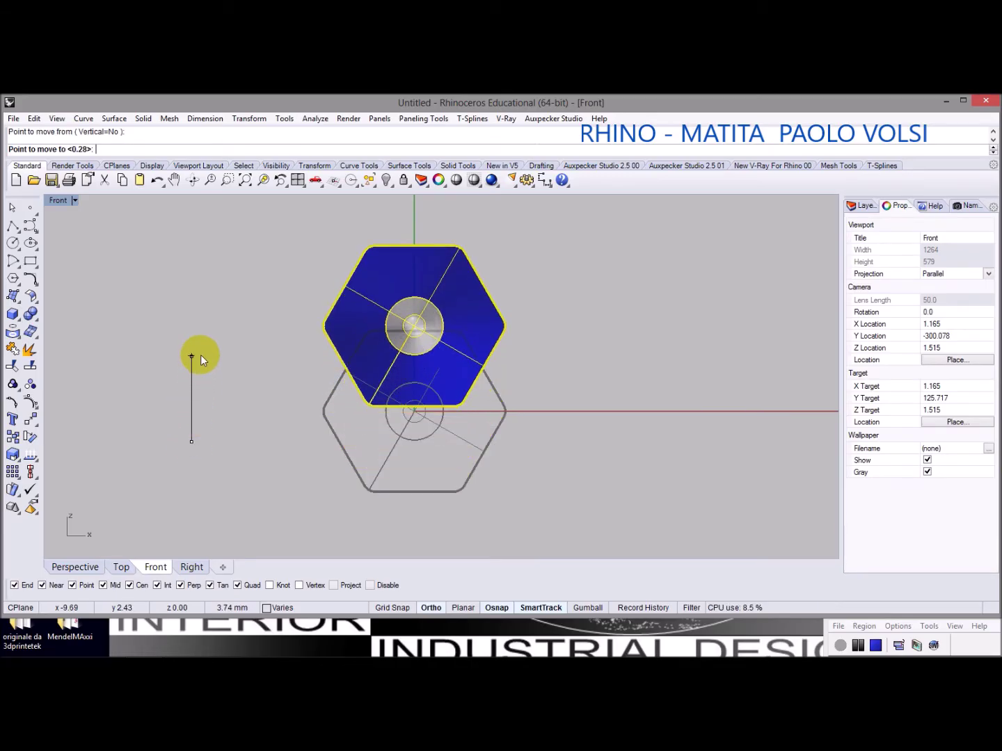
click(201, 326)
Move the pencil straight down by about 1.58 mm, bringing its lower face close to the X axis
scroll(481, 376, up, 5)
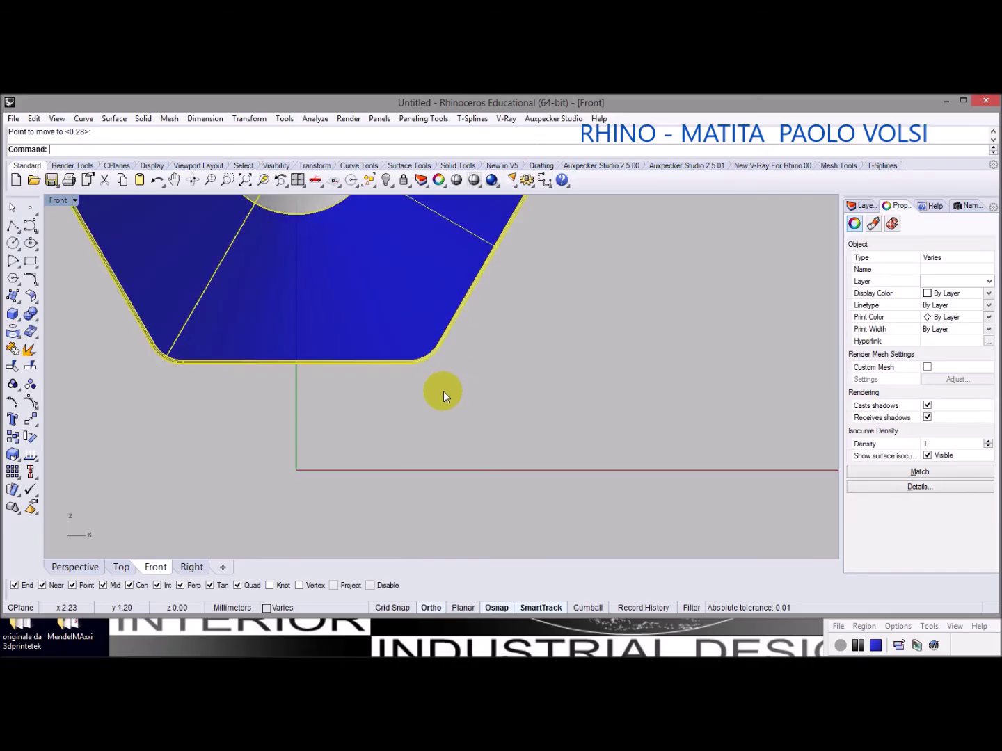
scroll(444, 391, up, 3)
key(Return)
click(479, 370)
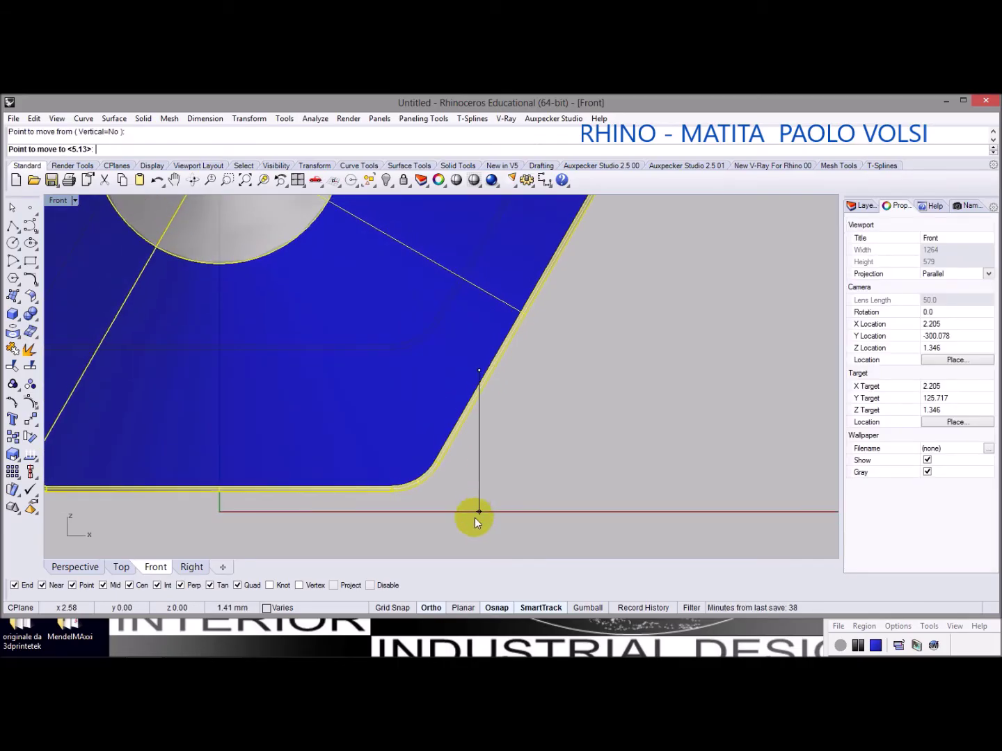
click(475, 519)
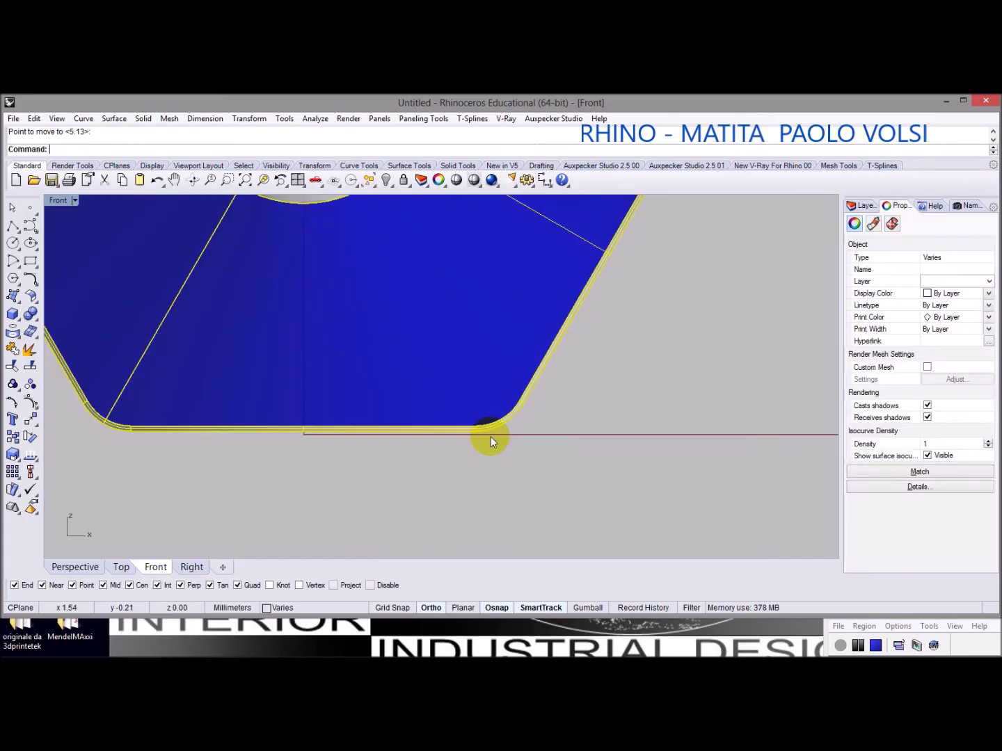
Nudge the pencil down by about 0.02 mm so its lower face rests almost on the X axis
right_drag(491, 437, 584, 344)
scroll(516, 341, up, 2)
right_click(404, 354)
click(404, 355)
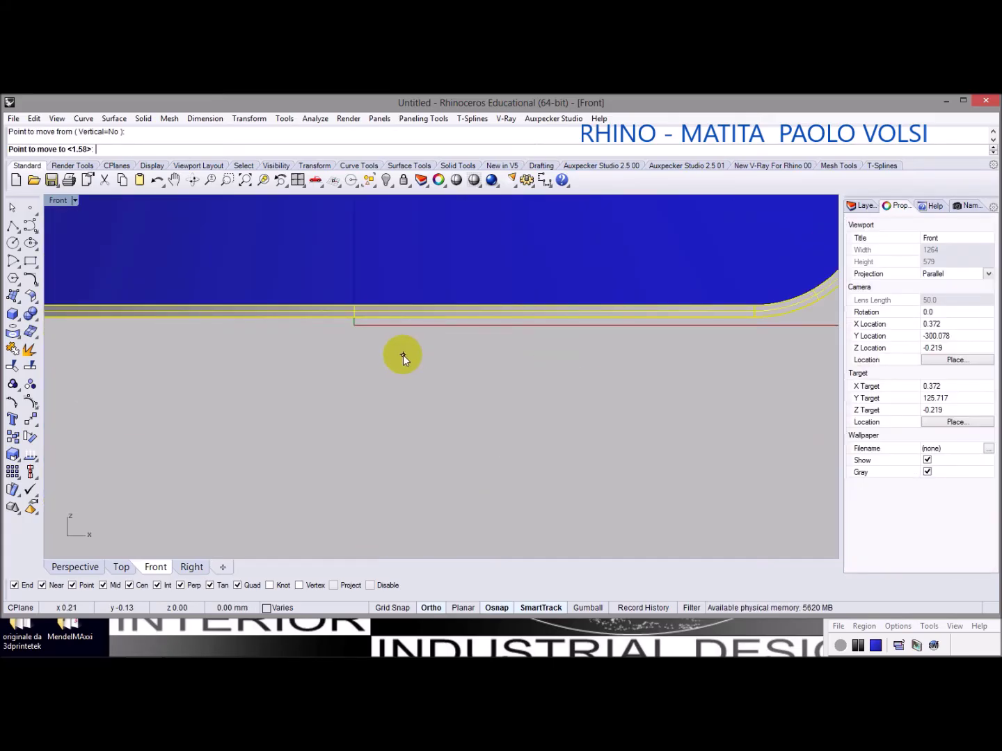
click(402, 360)
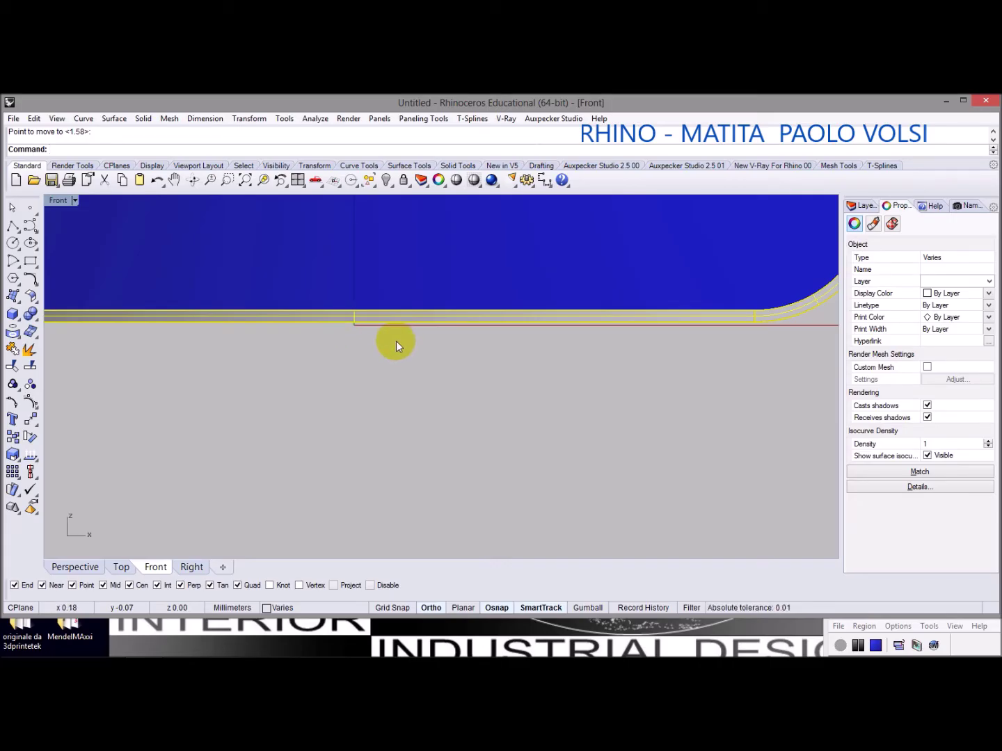
click(353, 314)
click(399, 314)
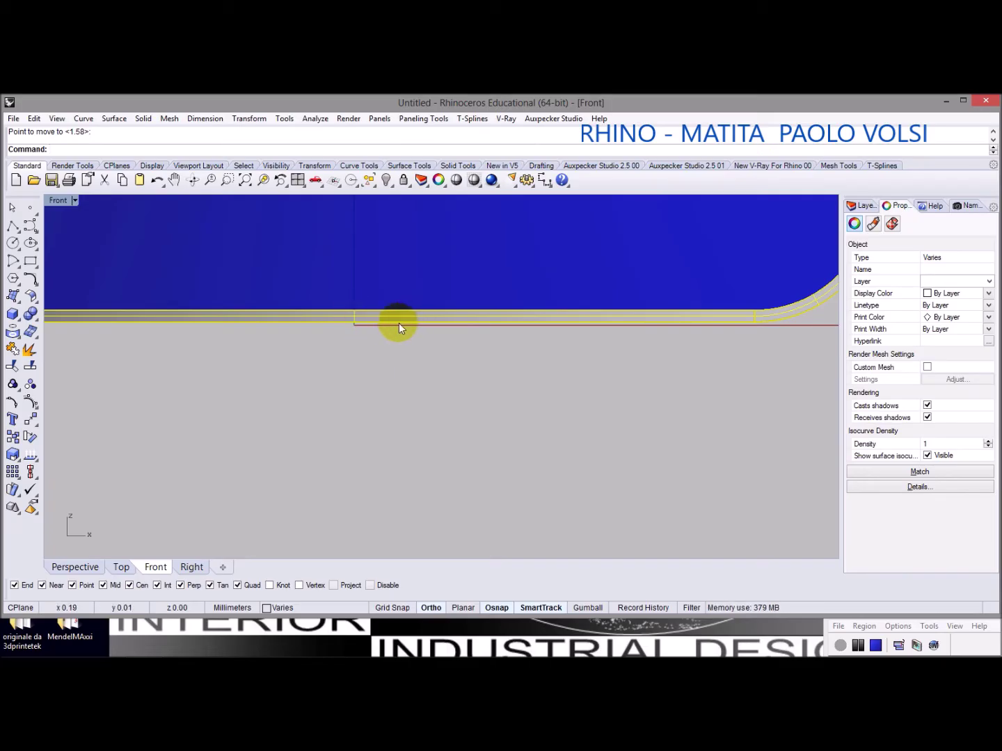
Make a horizontal linear array of 6 pencils along the X axis, spaced 8.3 mm apart
scroll(397, 322, down, 5)
scroll(399, 323, down, 5)
right_drag(397, 327, 402, 402)
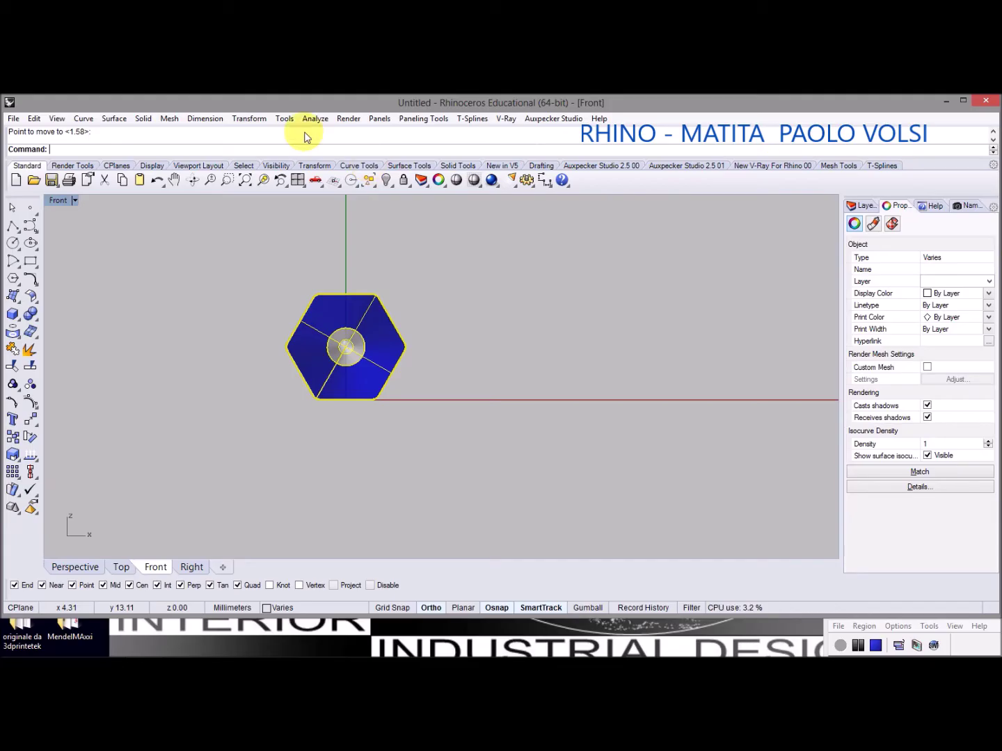
click(249, 119)
mouse_move(255, 285)
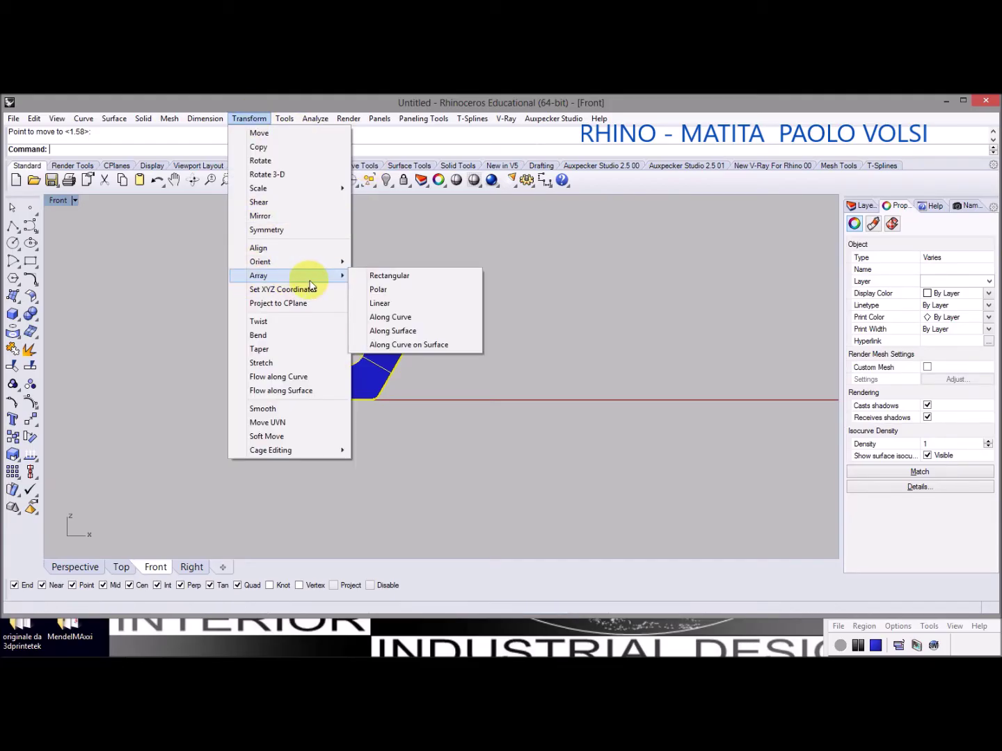
click(377, 310)
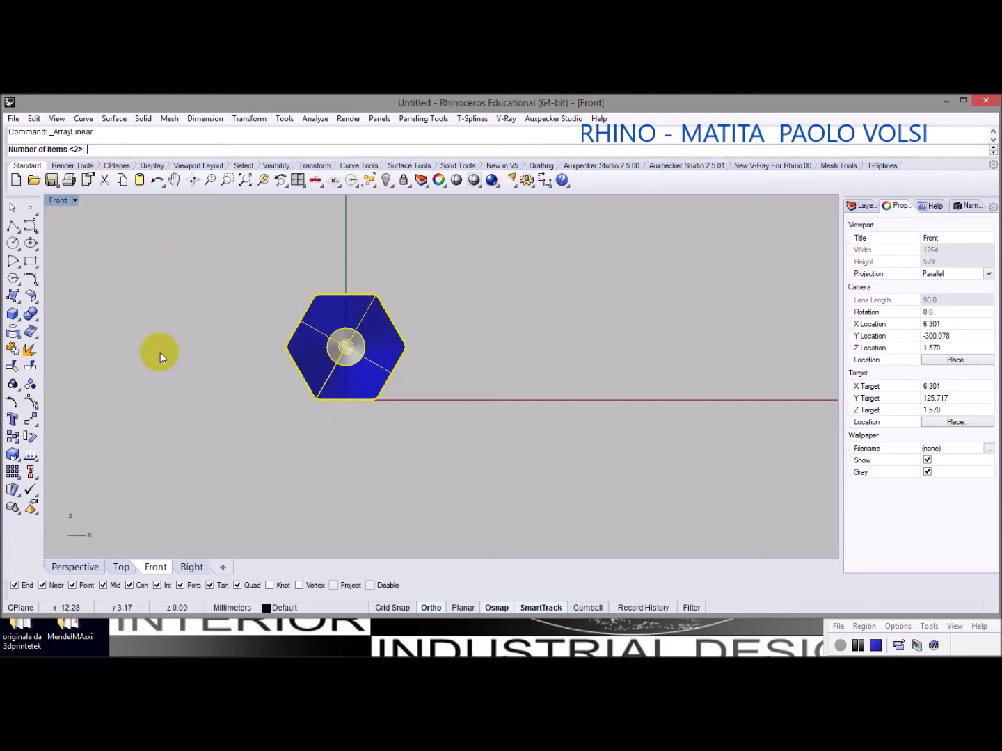
text(6)
key(Return)
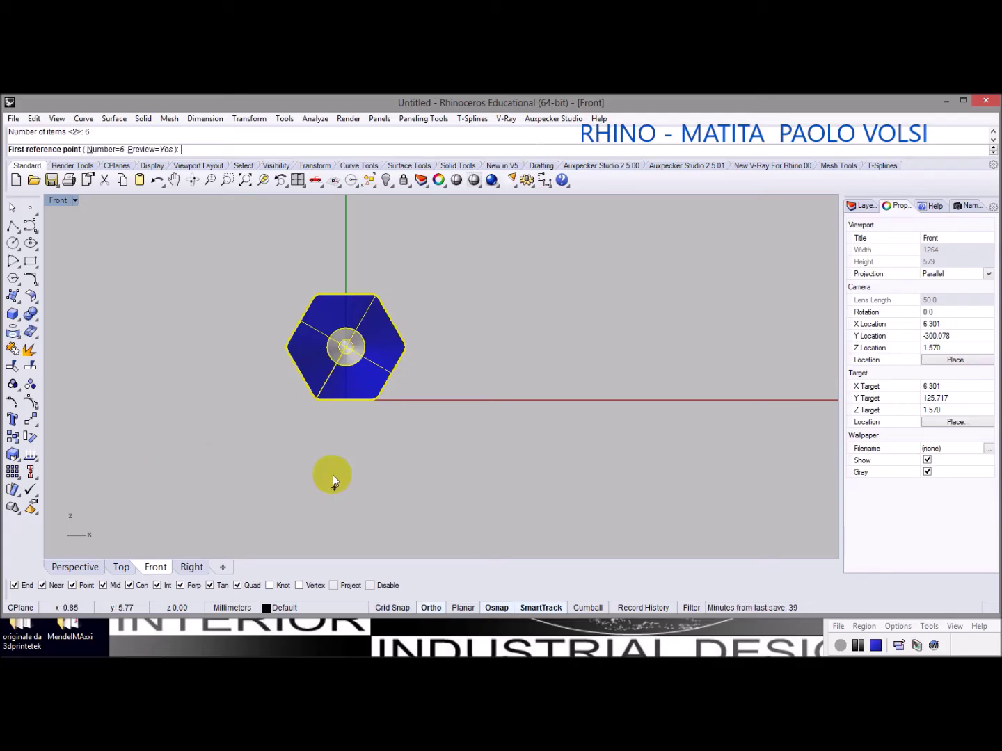
text(0)
key(Return)
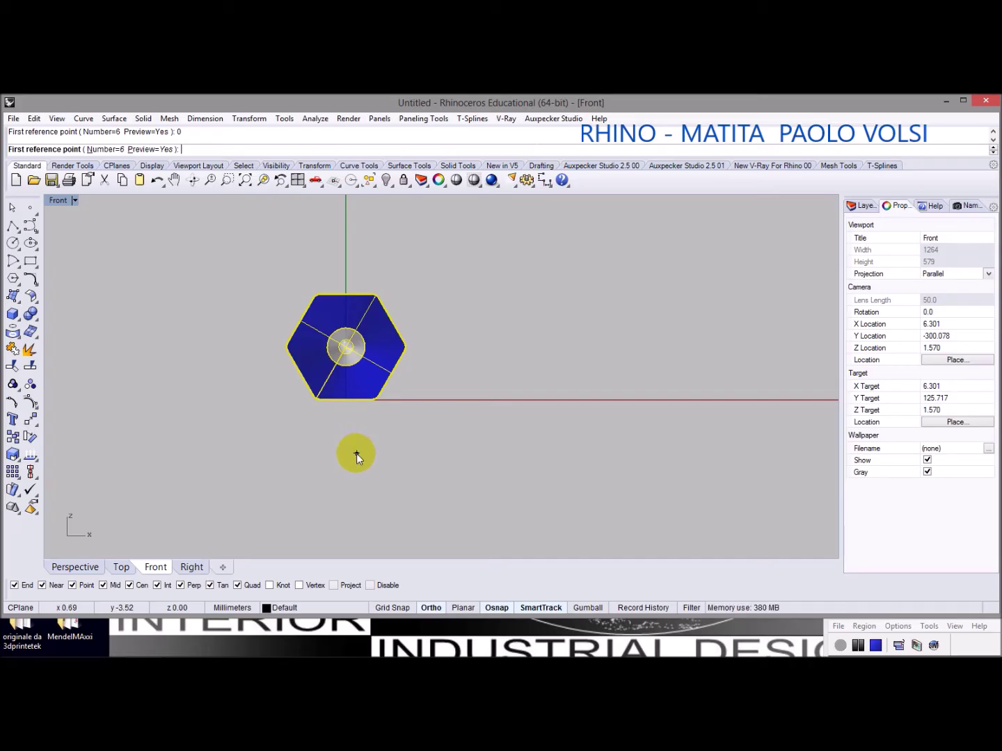
key(Return)
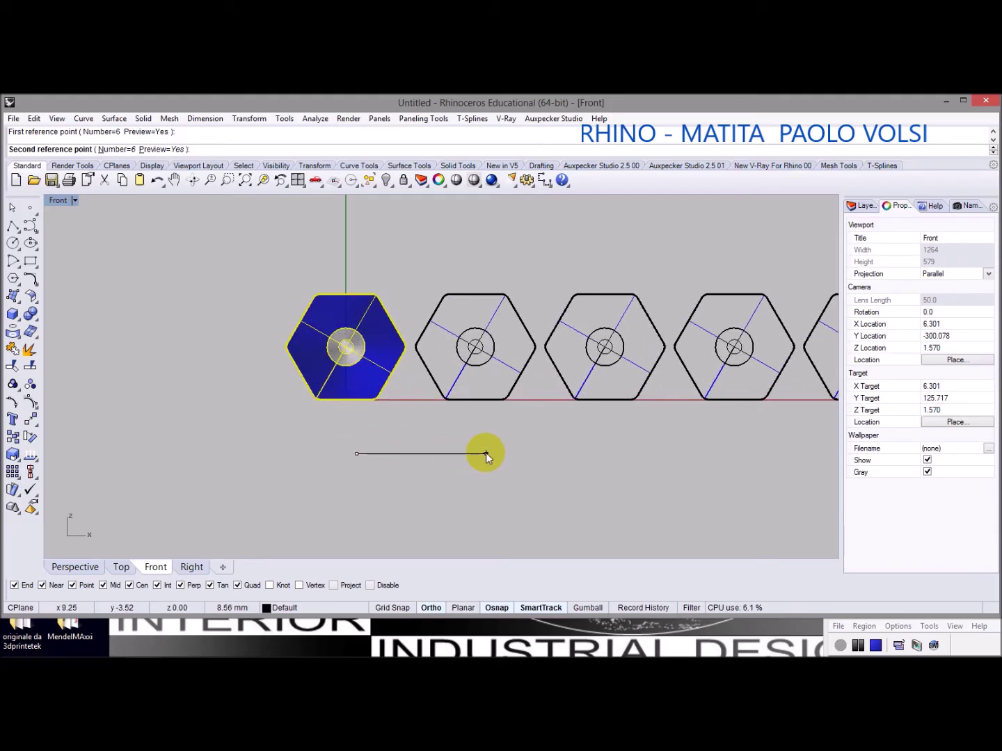
text(8.3)
key(Return)
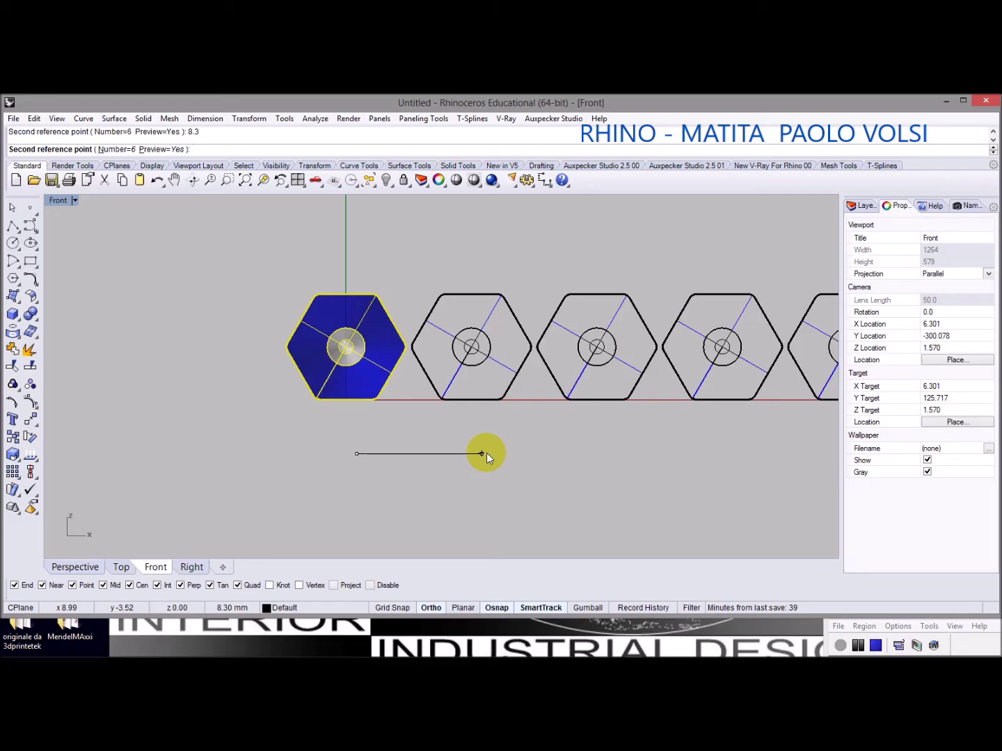
key(Return)
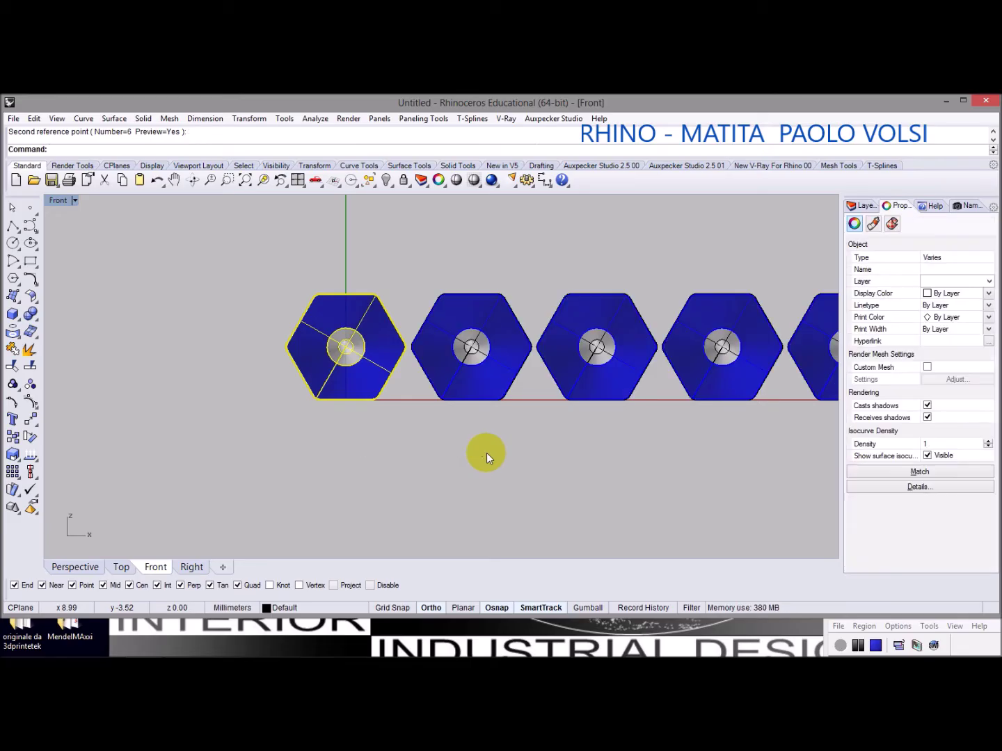
Select the last pencil of the row, farthest from the origin, and move it straight up by about 7.13 mm
scroll(487, 446, down, 4)
right_drag(520, 447, 389, 448)
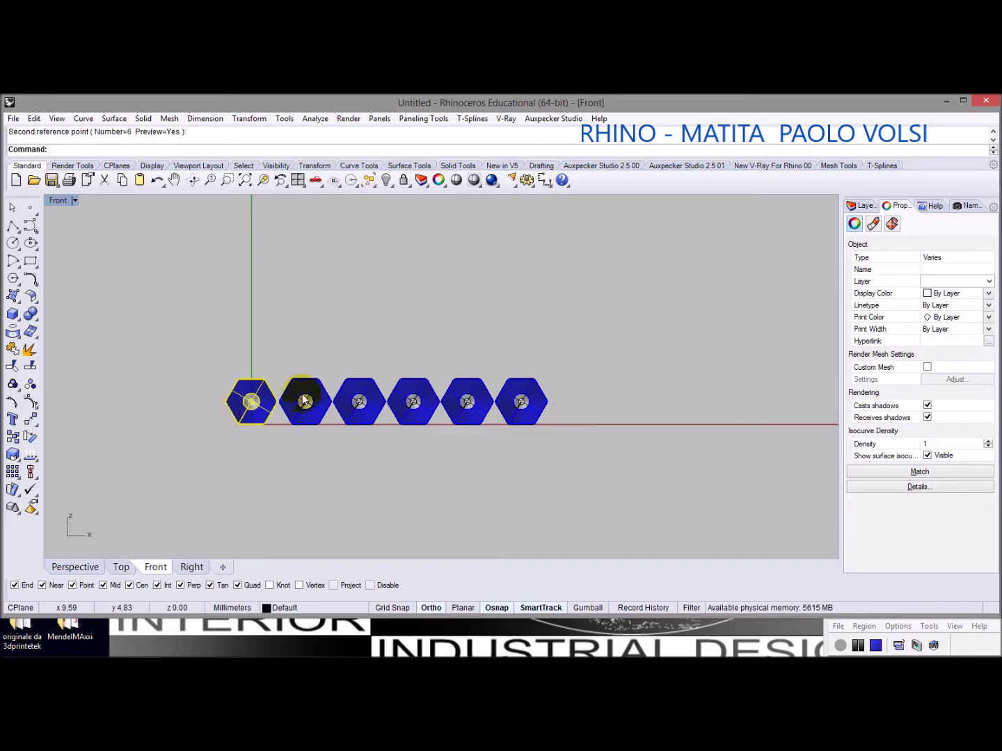
drag(607, 481, 499, 348)
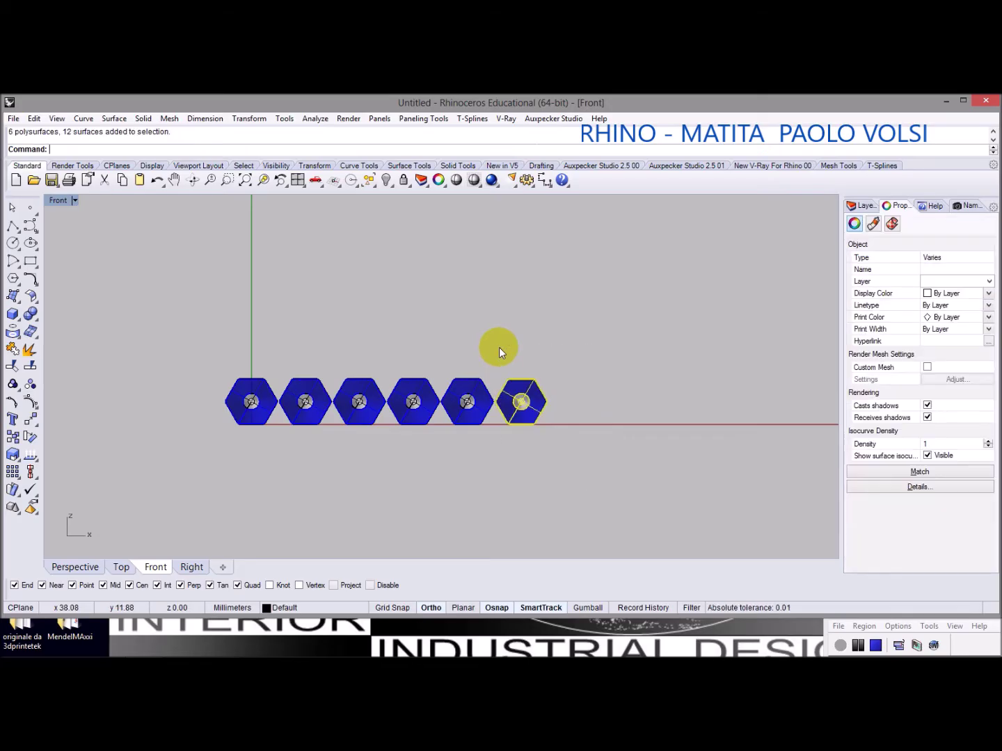
scroll(498, 347, up, 3)
click(30, 419)
click(674, 468)
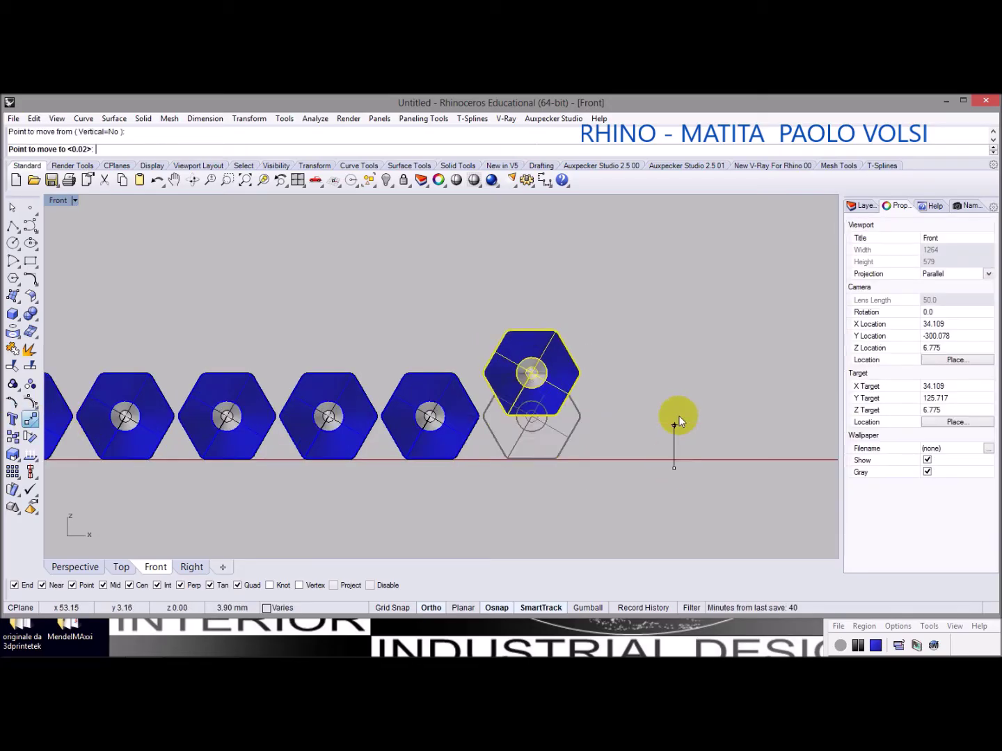
click(681, 381)
scroll(609, 387, up, 4)
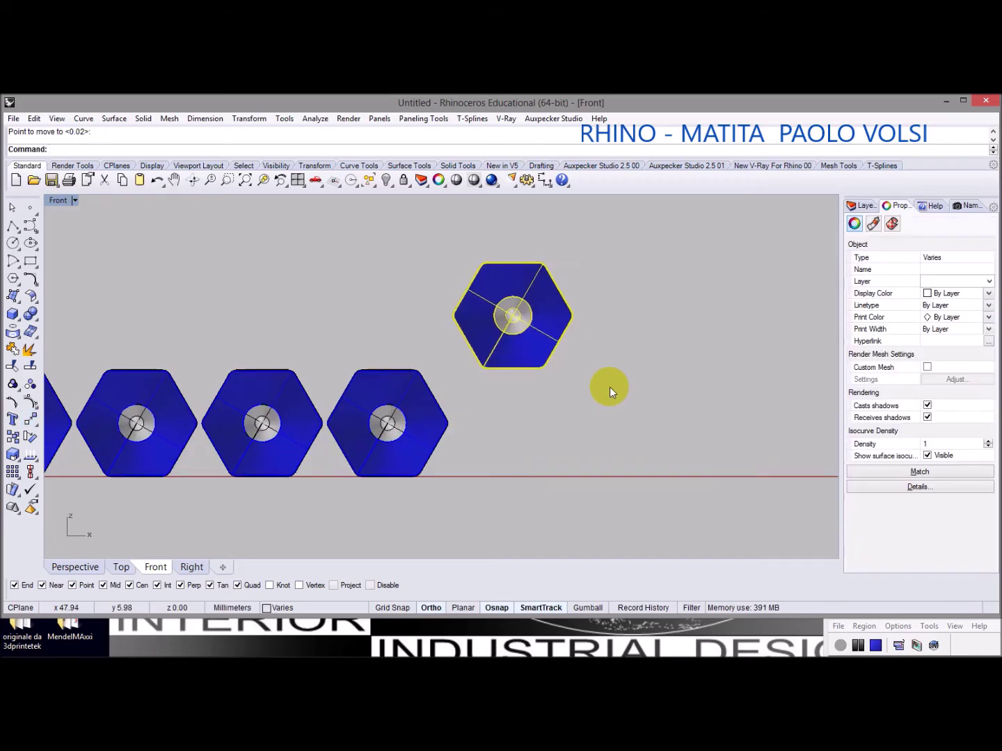
Slide the raised pencil horizontally toward the origin by about 11.05 mm and again by 13.96 mm, placing it over the row's middle pencil
key(Return)
click(715, 398)
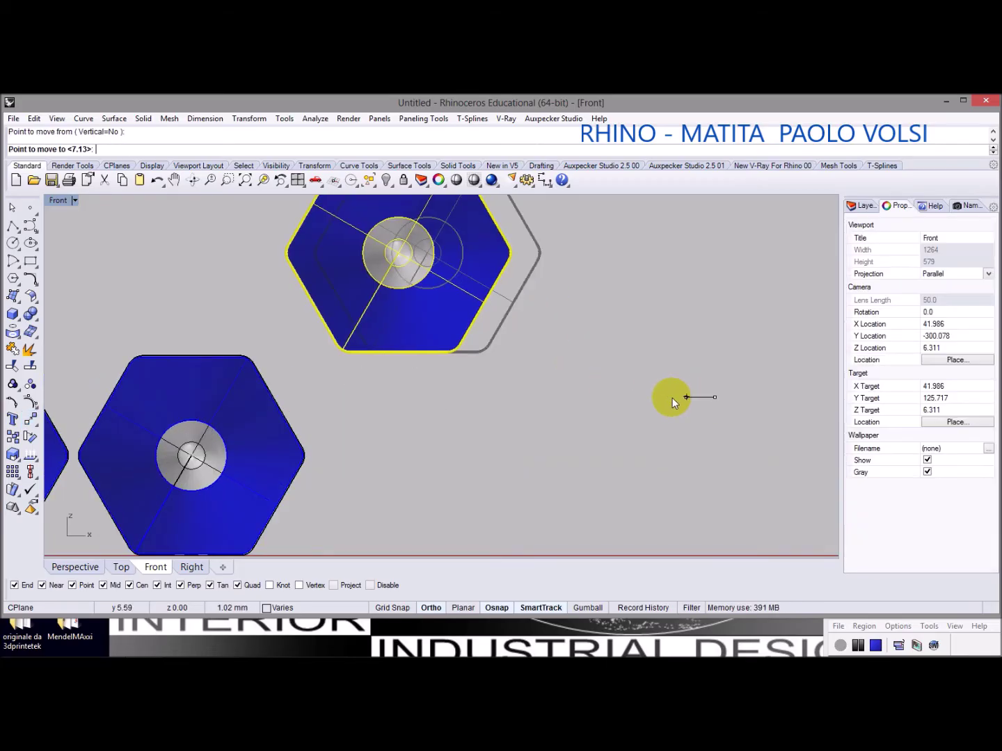
click(401, 410)
right_drag(388, 409, 700, 391)
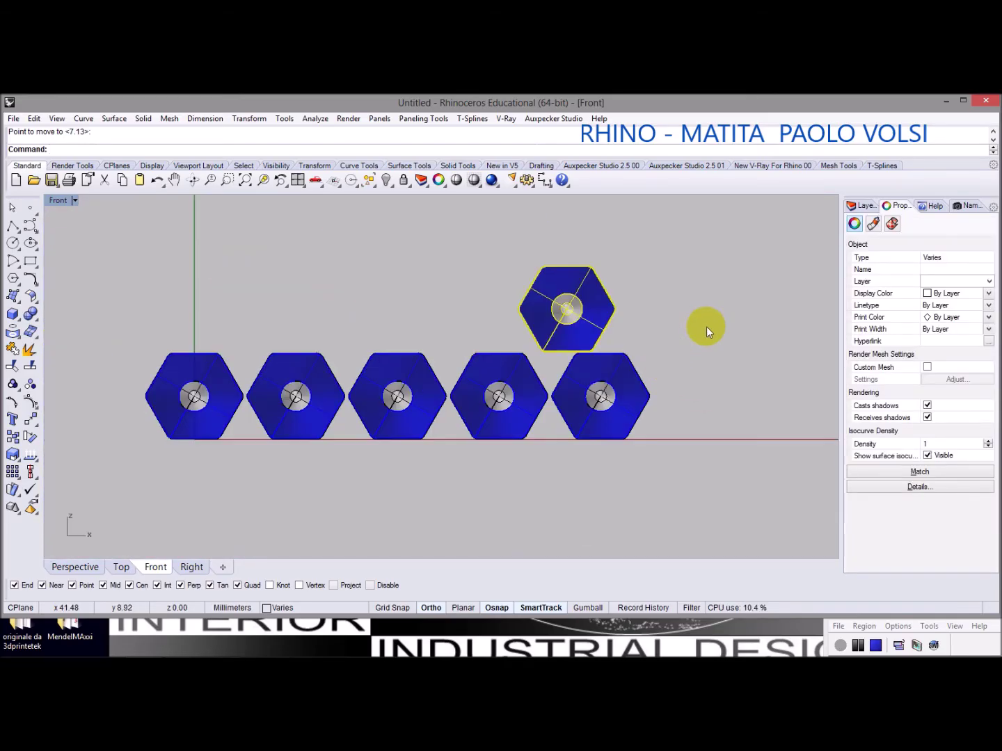
right_click(749, 239)
click(752, 236)
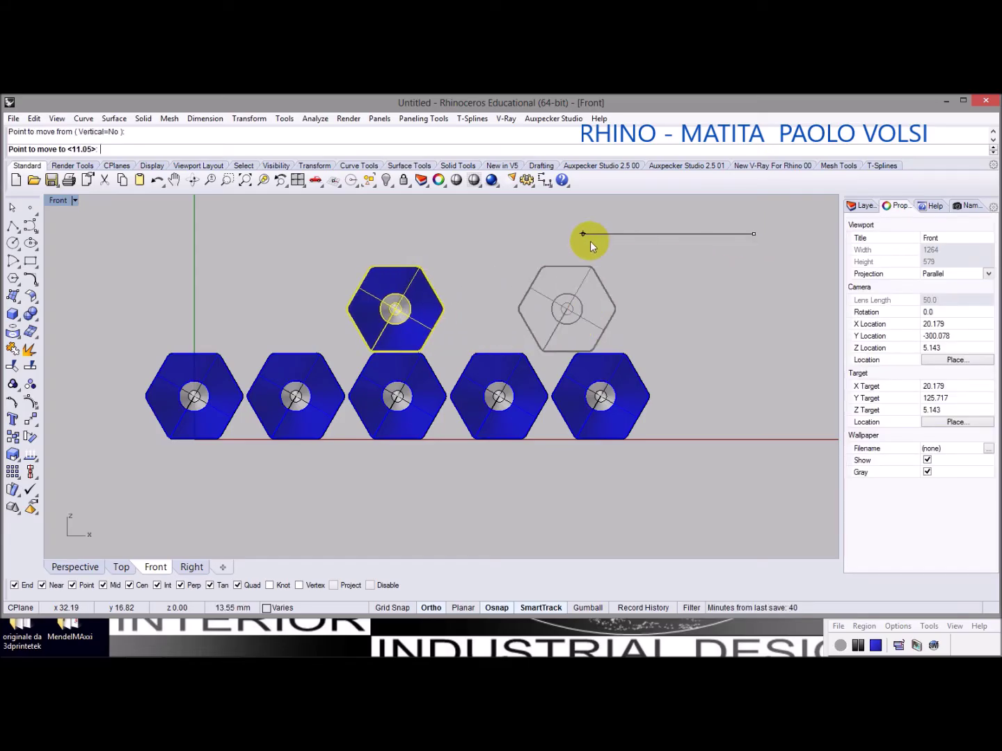
click(582, 241)
Lower the upper pencil by about 0.09 mm toward the middle pencil's top face and clear the selection
scroll(408, 356, up, 10)
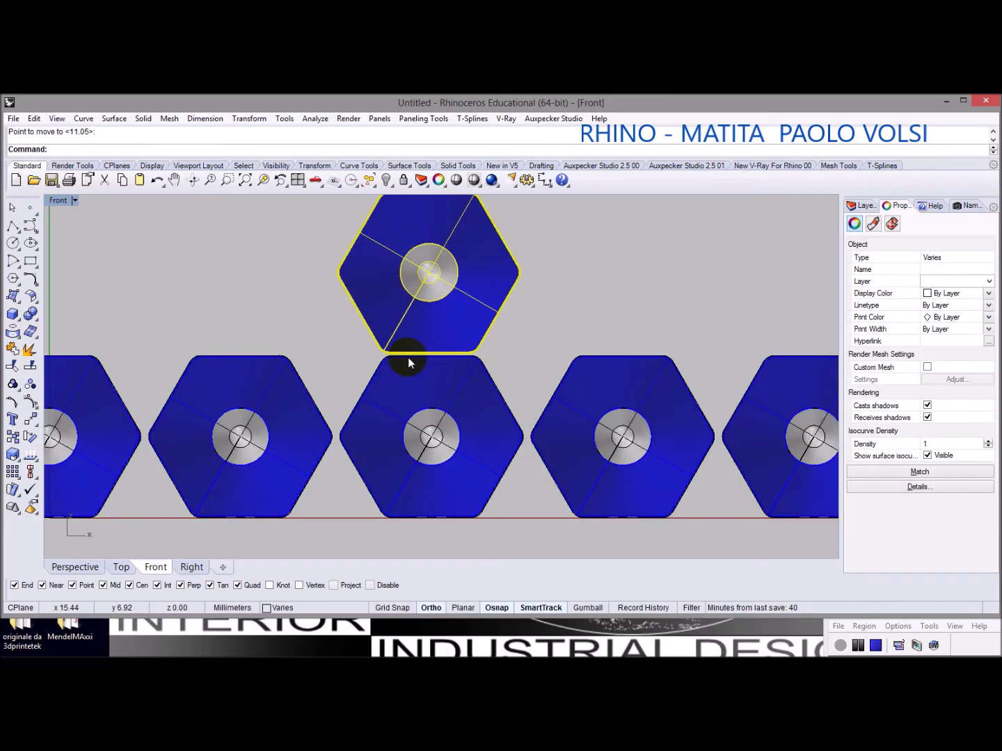
scroll(673, 342, up, 2)
key(Return)
click(690, 307)
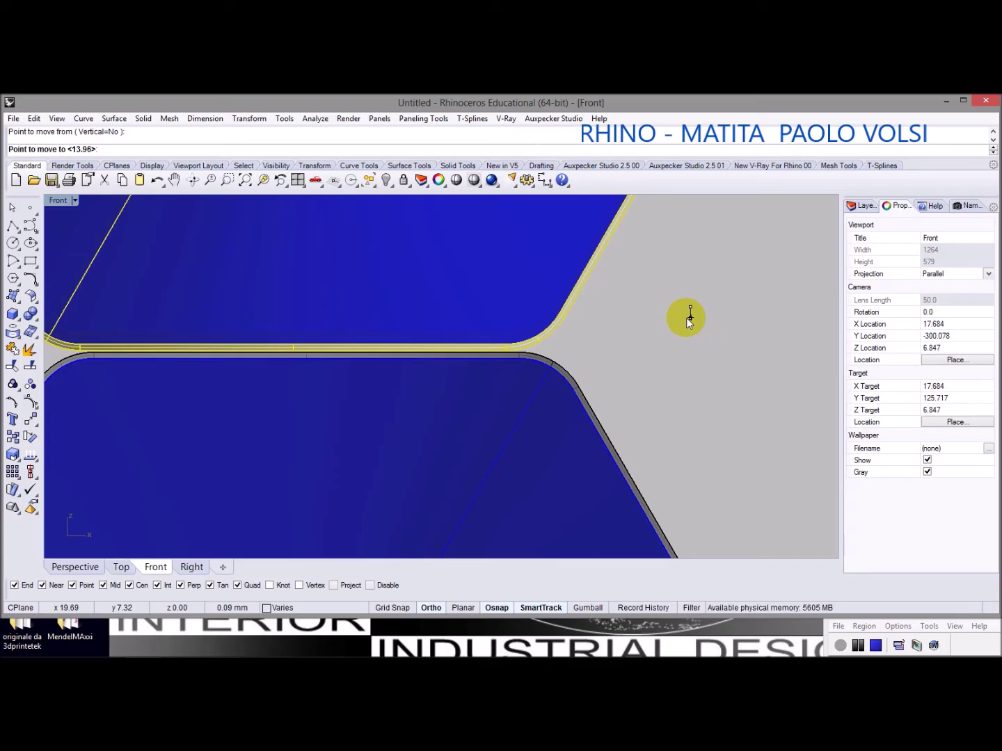
click(685, 317)
scroll(487, 353, up, 3)
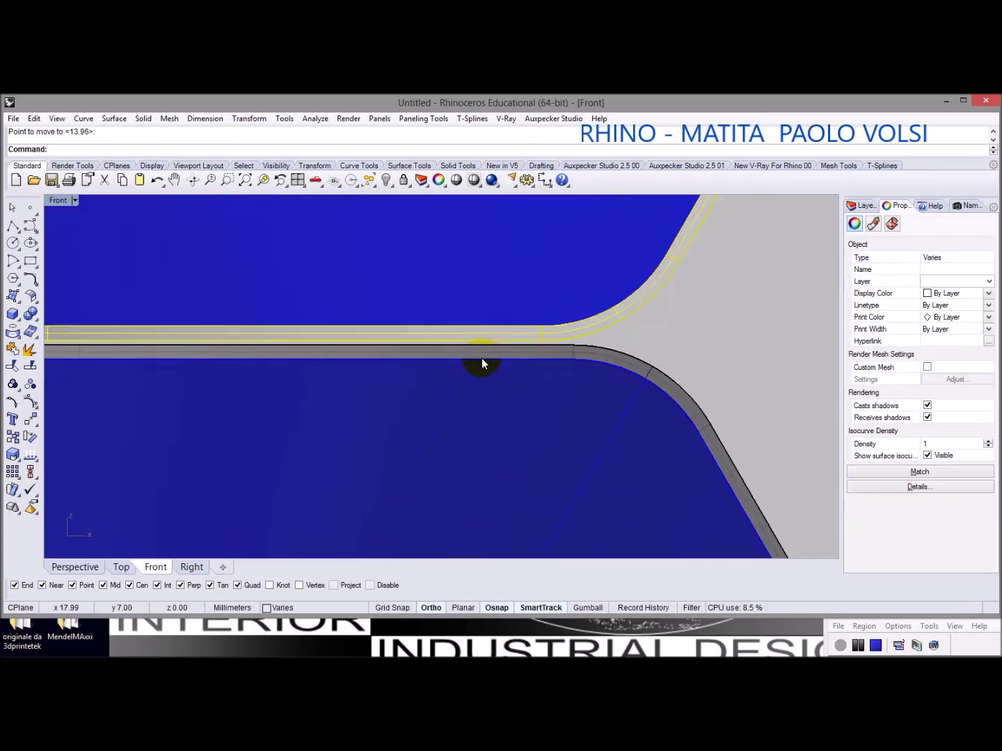
click(649, 336)
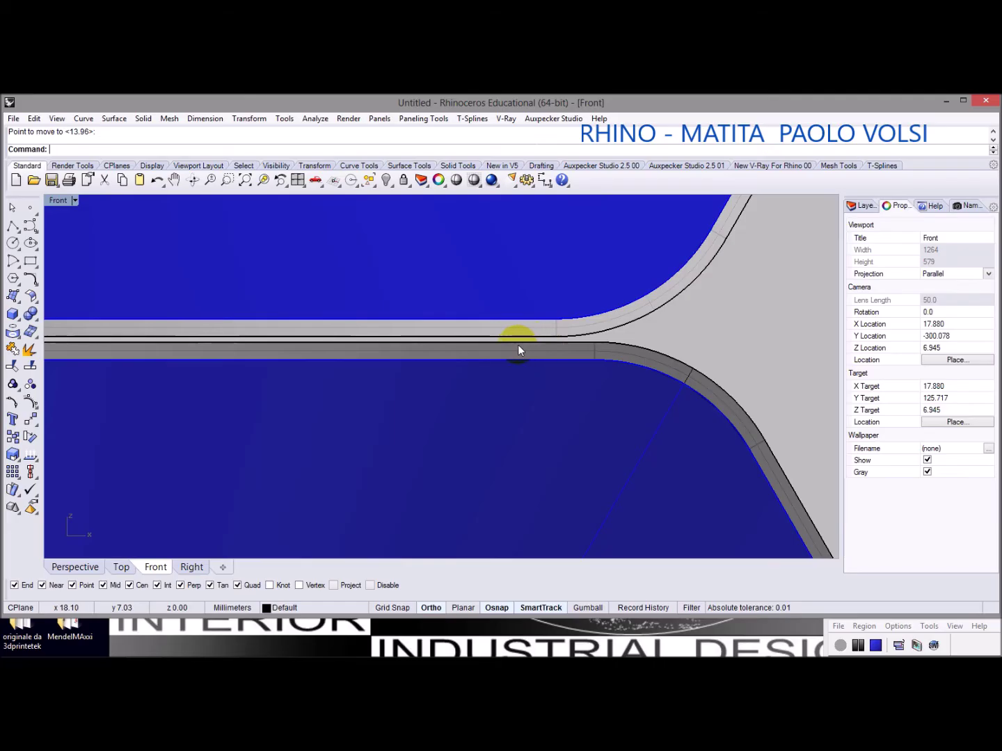
Select the upper pencil and rotate it in the top view by about 320.44 degrees around a point near its middle, crossing the row diagonally
scroll(523, 342, down, 5)
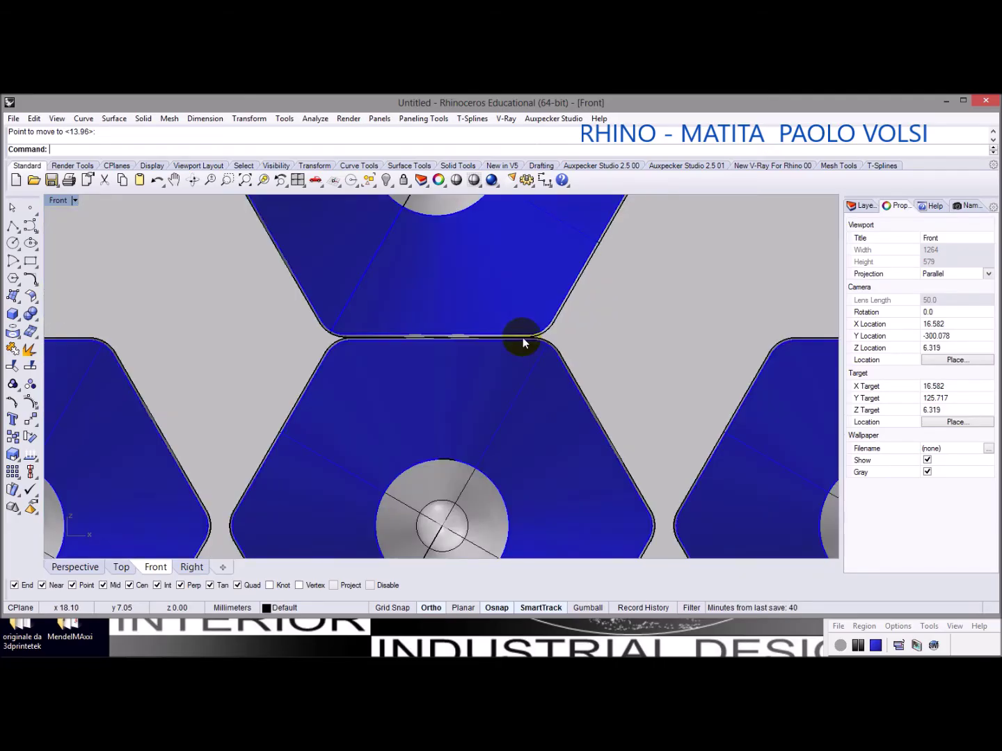
scroll(523, 337, down, 3)
drag(414, 212, 573, 339)
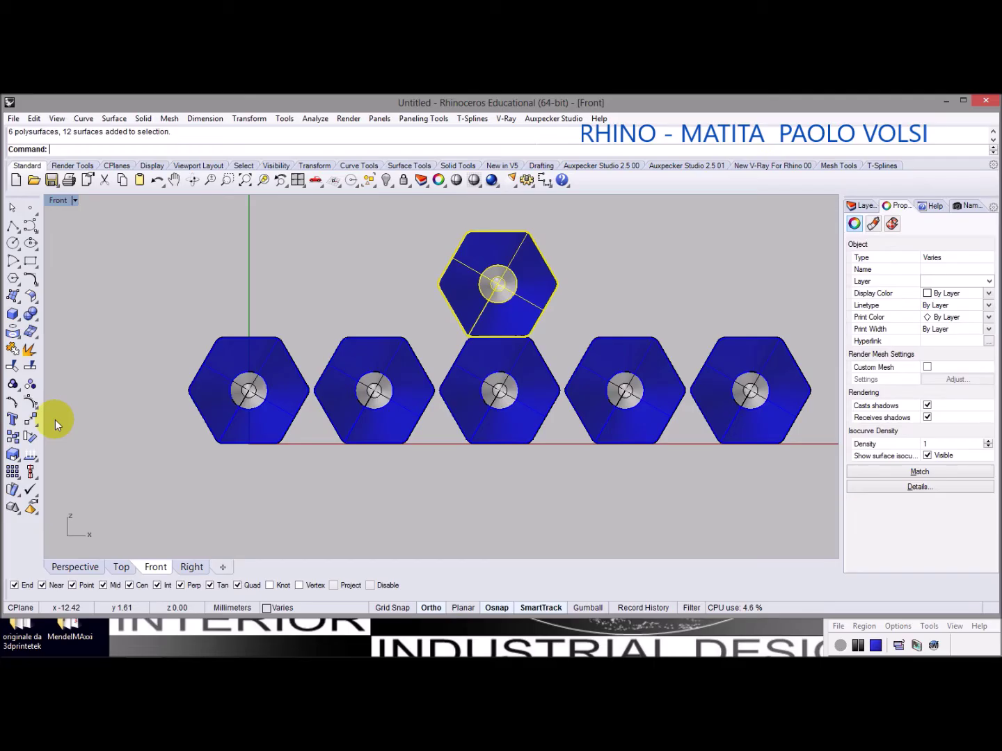
click(119, 568)
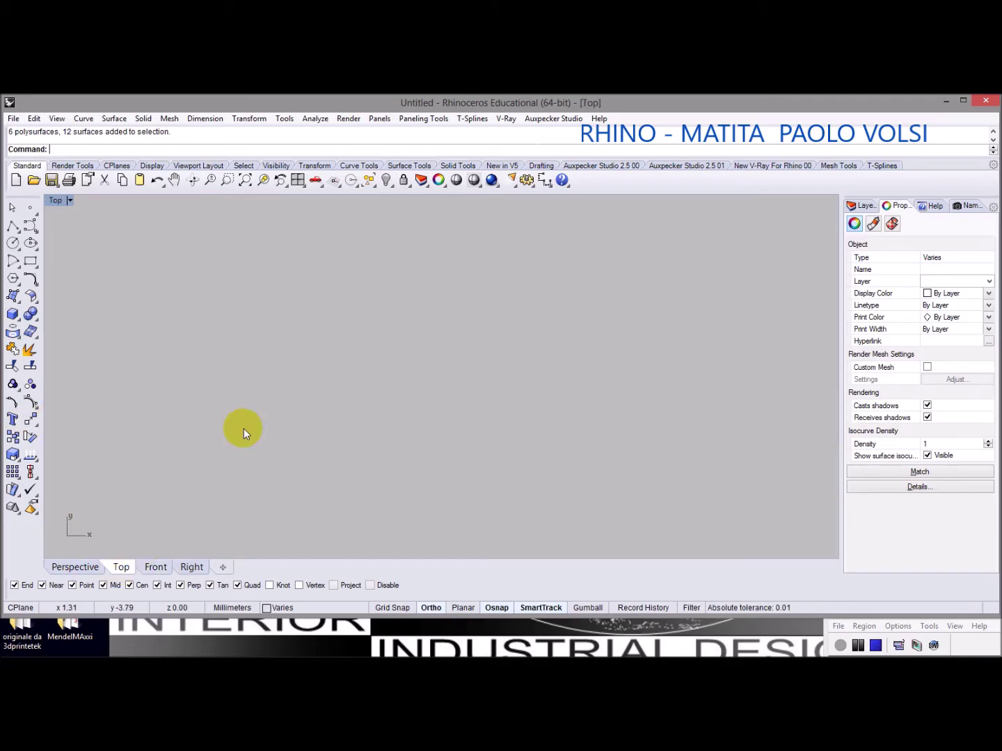
click(245, 180)
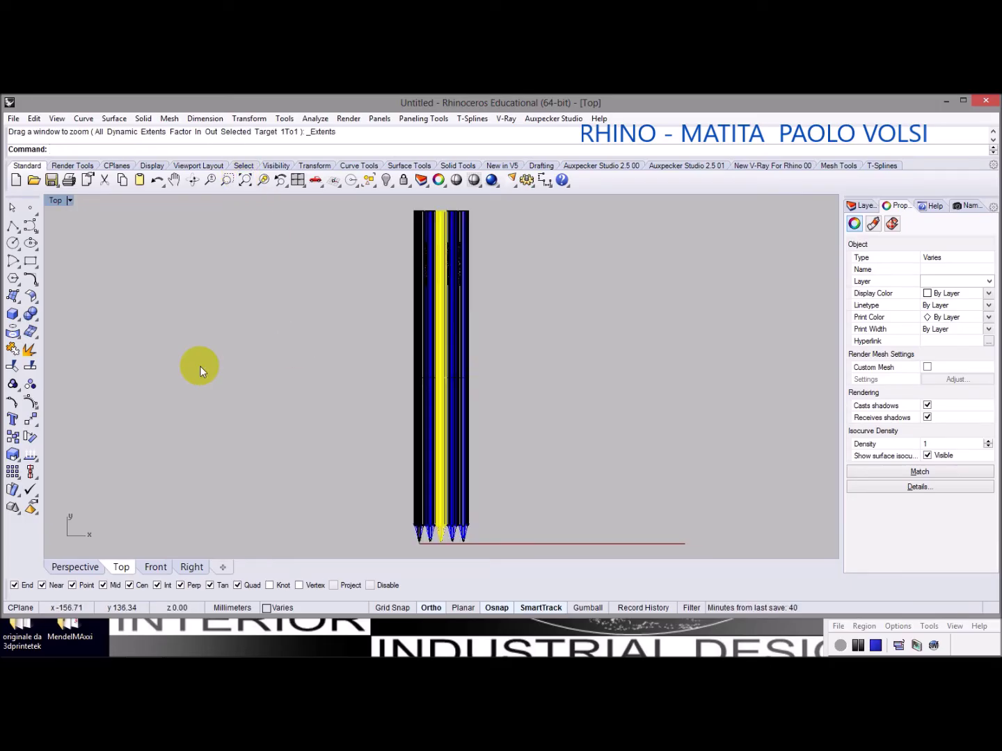
click(30, 436)
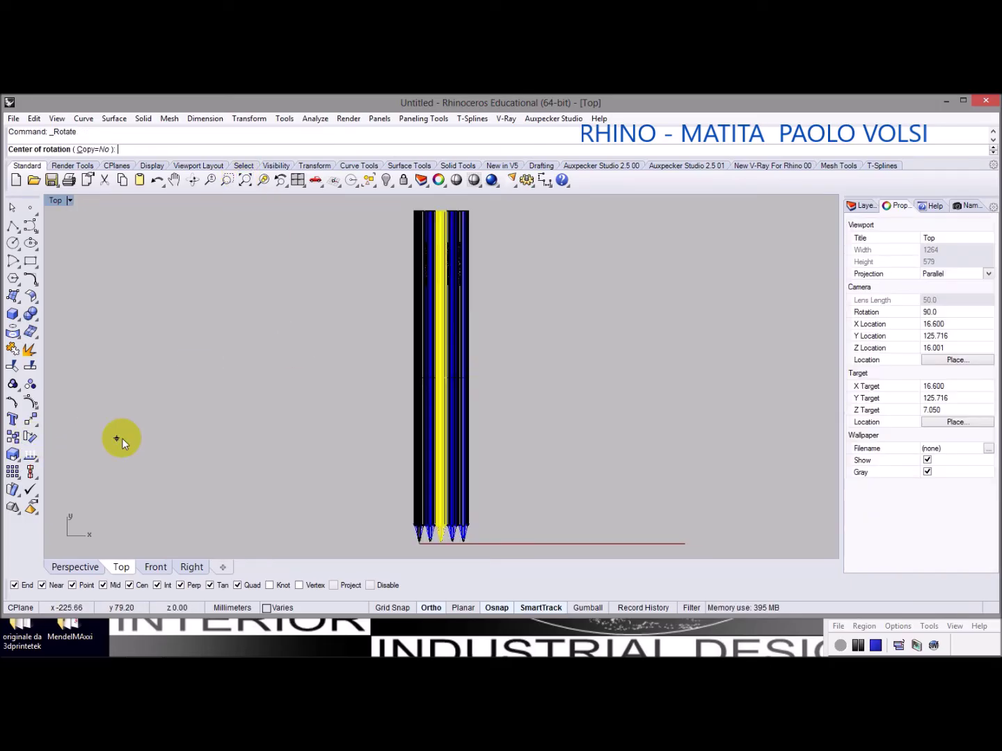
click(432, 367)
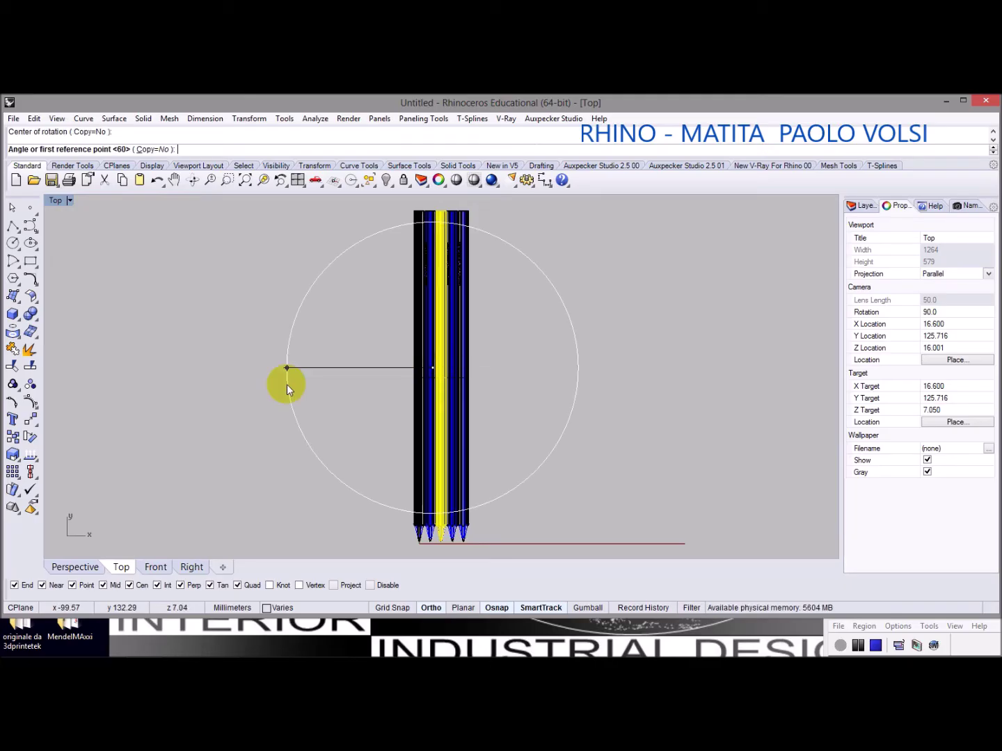
click(429, 613)
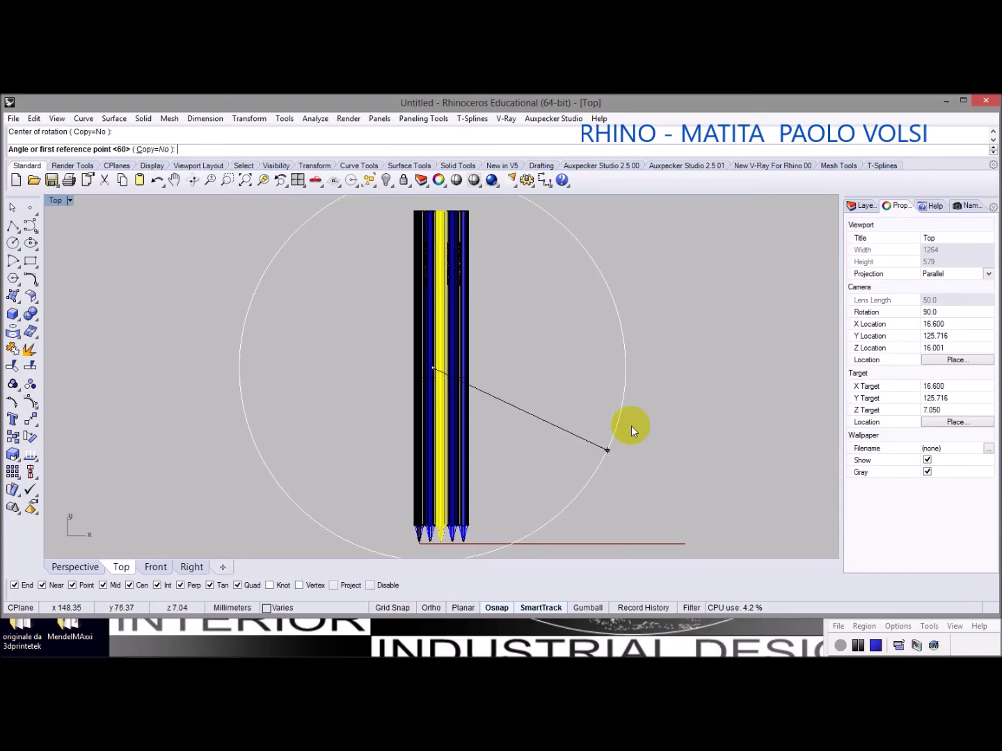
click(670, 234)
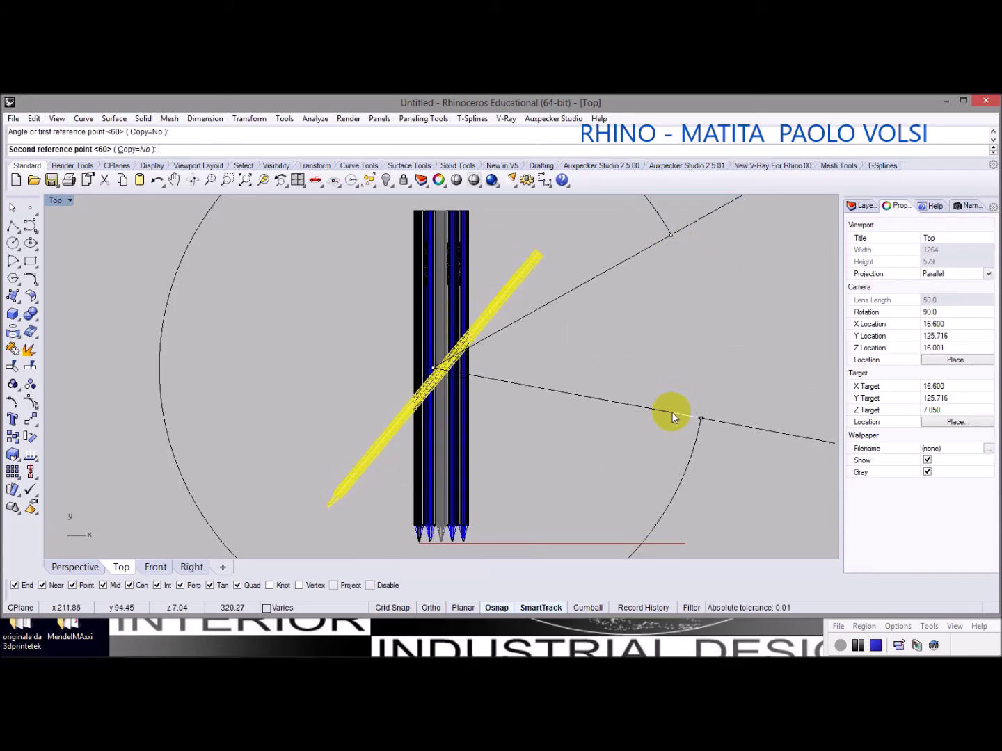
click(672, 413)
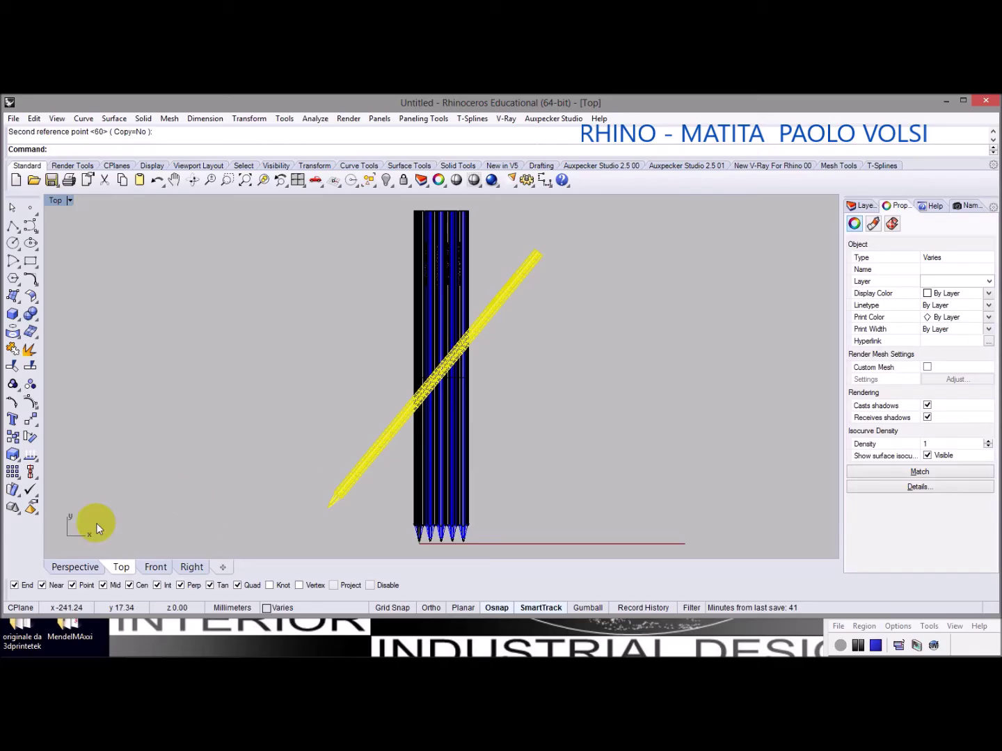
Examine how the rotated pencil rests across the row, in perspective and from the front
click(75, 567)
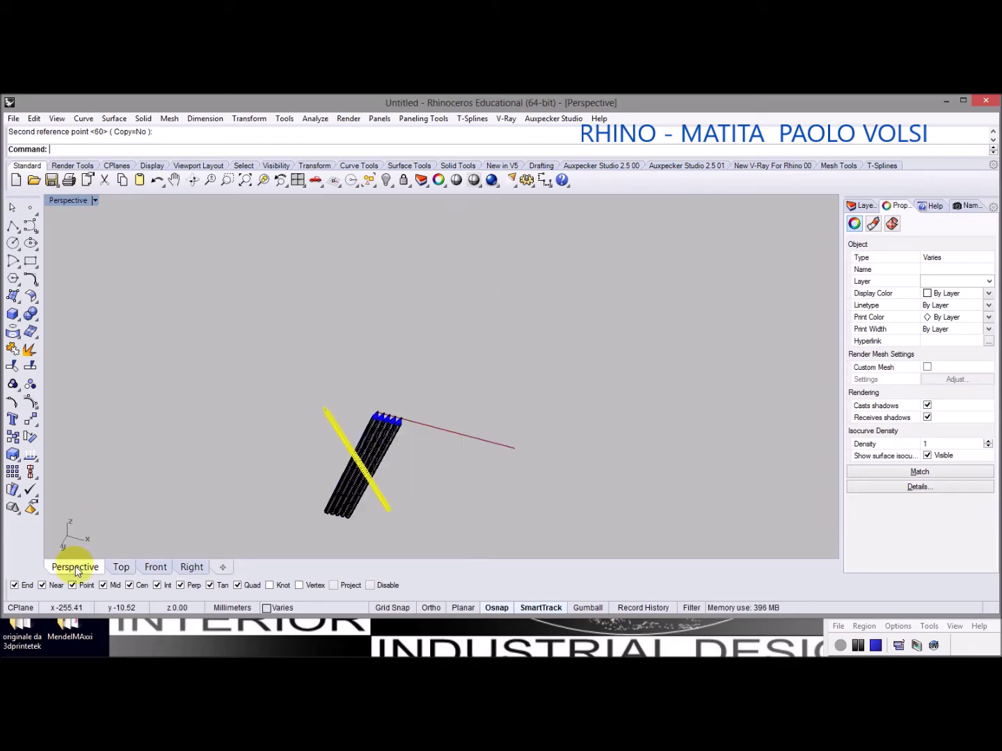
mouse_move(225, 474)
right_down()
mouse_move(317, 453)
mouse_move(480, 377)
mouse_move(618, 290)
mouse_move(651, 261)
mouse_move(649, 240)
mouse_move(623, 255)
right_up()
scroll(622, 254, up, 3)
mouse_move(579, 357)
right_down()
mouse_move(512, 379)
mouse_move(530, 388)
mouse_move(314, 380)
mouse_move(532, 379)
mouse_move(560, 372)
mouse_move(529, 348)
mouse_move(483, 351)
mouse_move(708, 345)
mouse_move(738, 337)
mouse_move(732, 317)
mouse_move(710, 317)
mouse_move(761, 318)
mouse_move(753, 306)
mouse_move(675, 316)
right_up()
scroll(525, 341, up, 6)
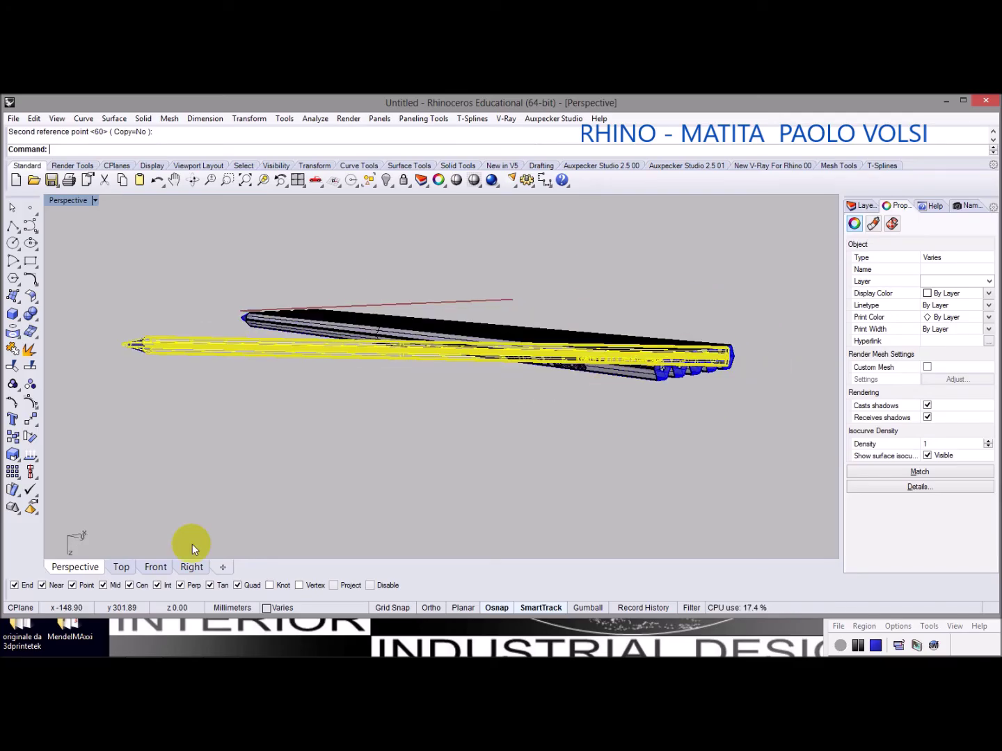
click(156, 567)
scroll(175, 435, up, 5)
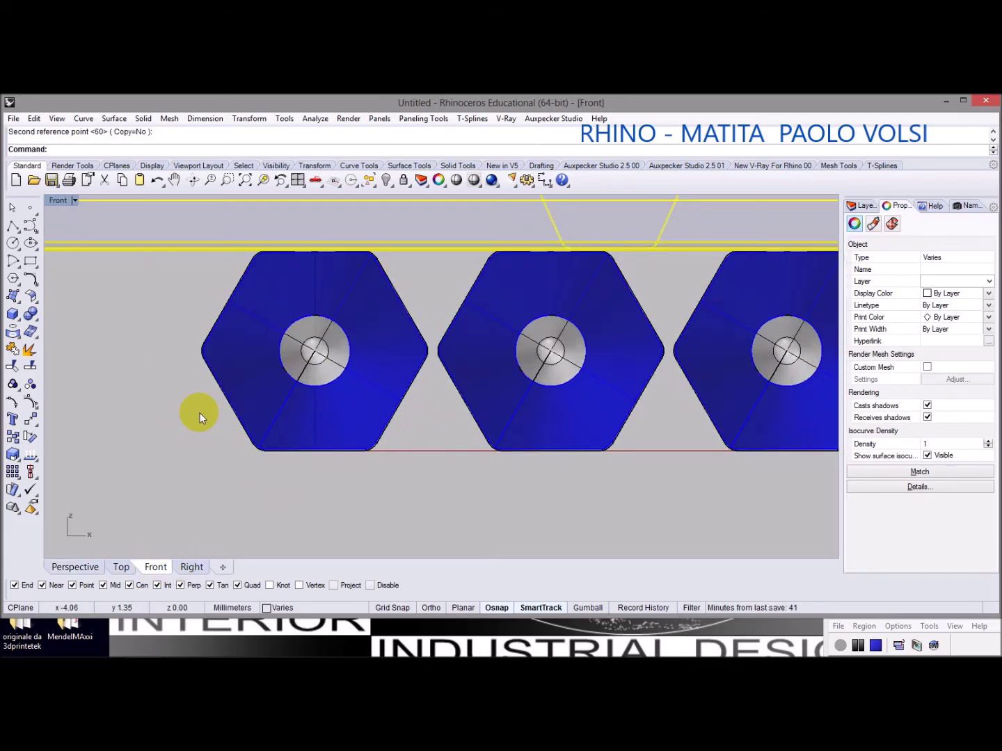
Clear the selection and examine the first pencil's hexagonal outline from the front, selecting its grouped bodies
click(201, 417)
scroll(224, 398, up, 6)
scroll(223, 400, down, 5)
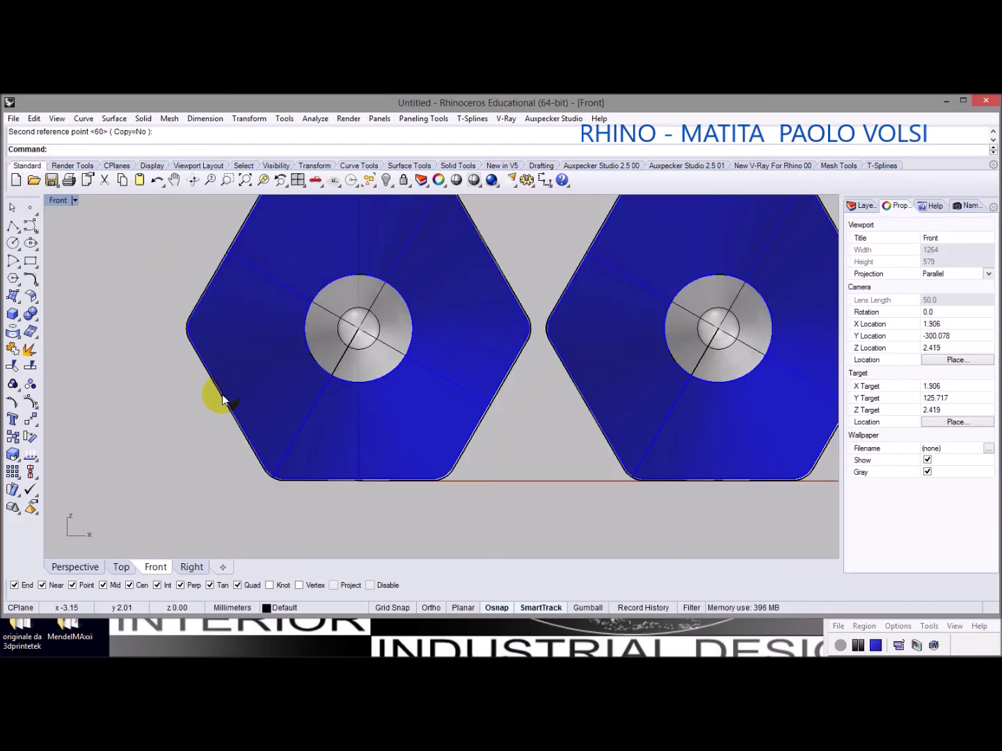
scroll(223, 400, down, 3)
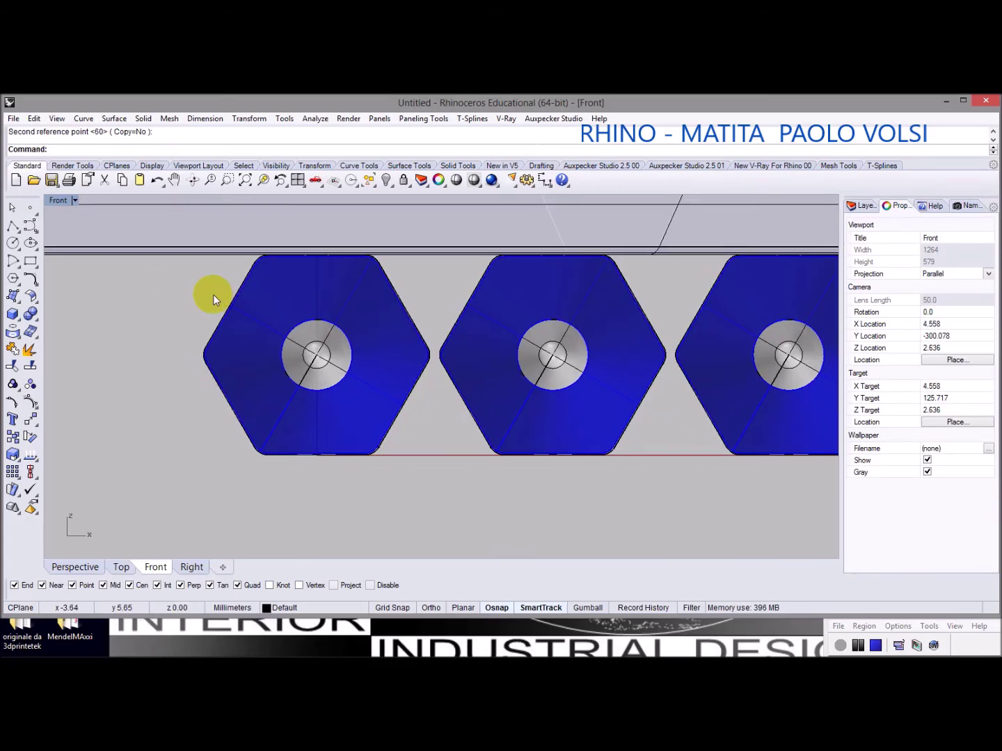
scroll(213, 295, up, 3)
scroll(221, 303, up, 3)
ctrl+right_drag(245, 318, 539, 146)
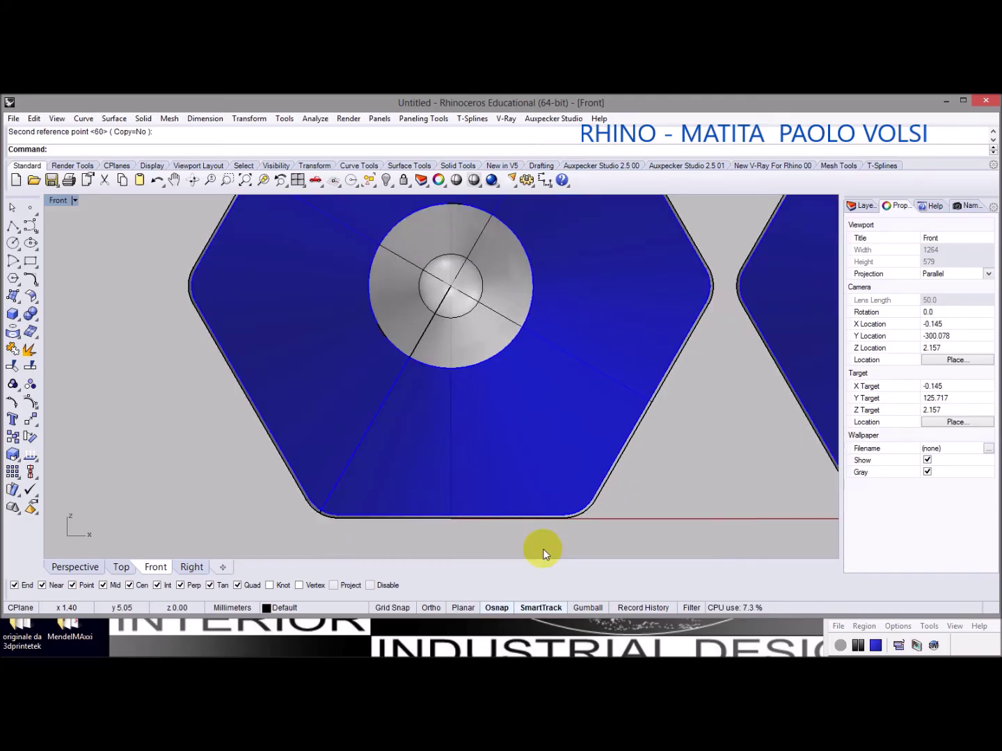
scroll(317, 386, up, 5)
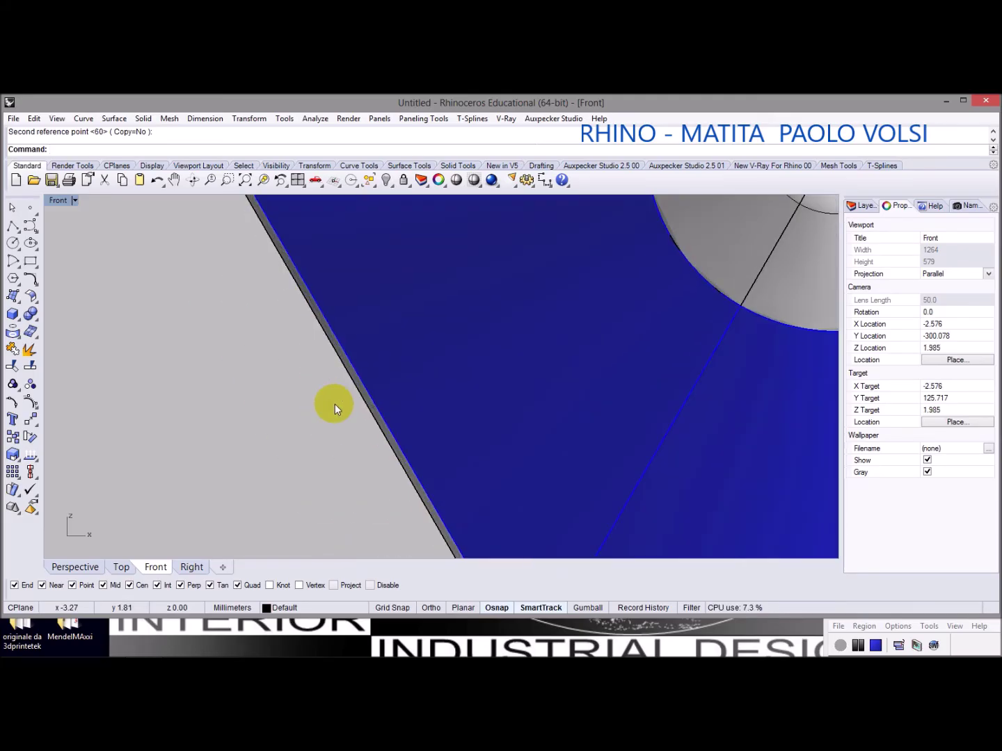
click(360, 393)
scroll(359, 393, down, 5)
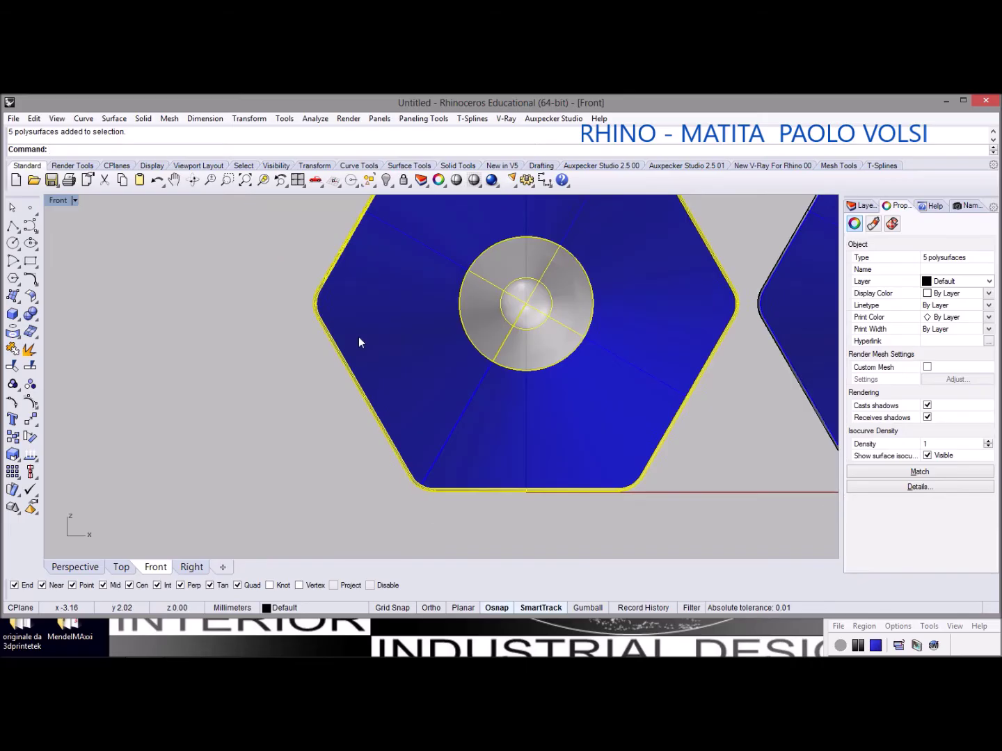
ctrl+right_drag(359, 337, 337, 370)
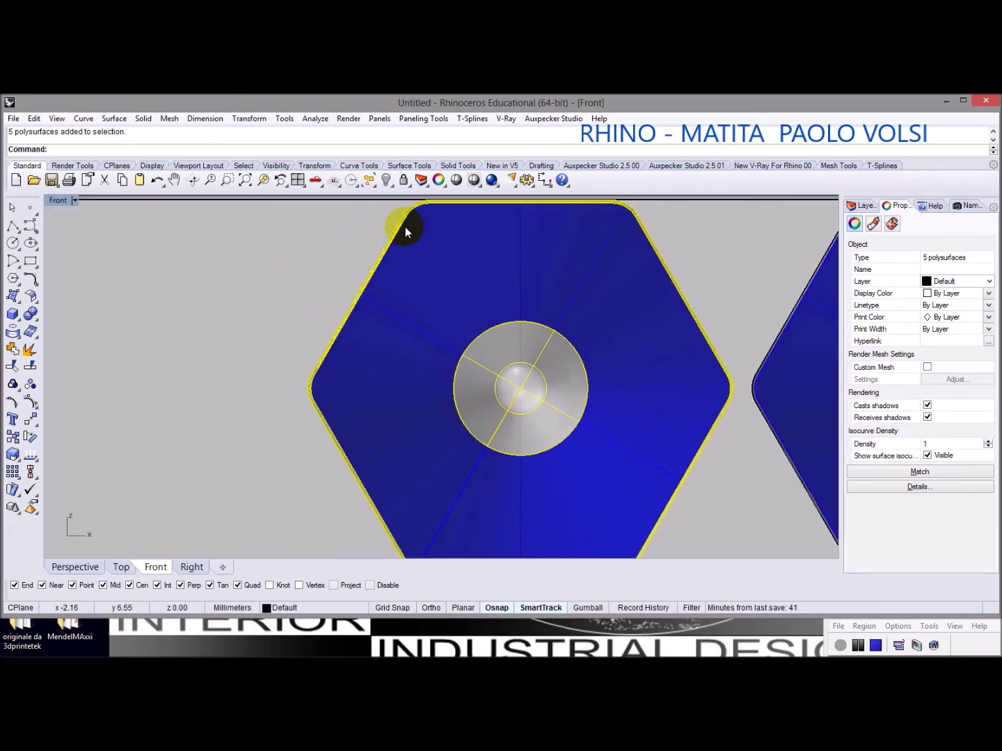
scroll(347, 323, up, 4)
scroll(350, 321, down, 3)
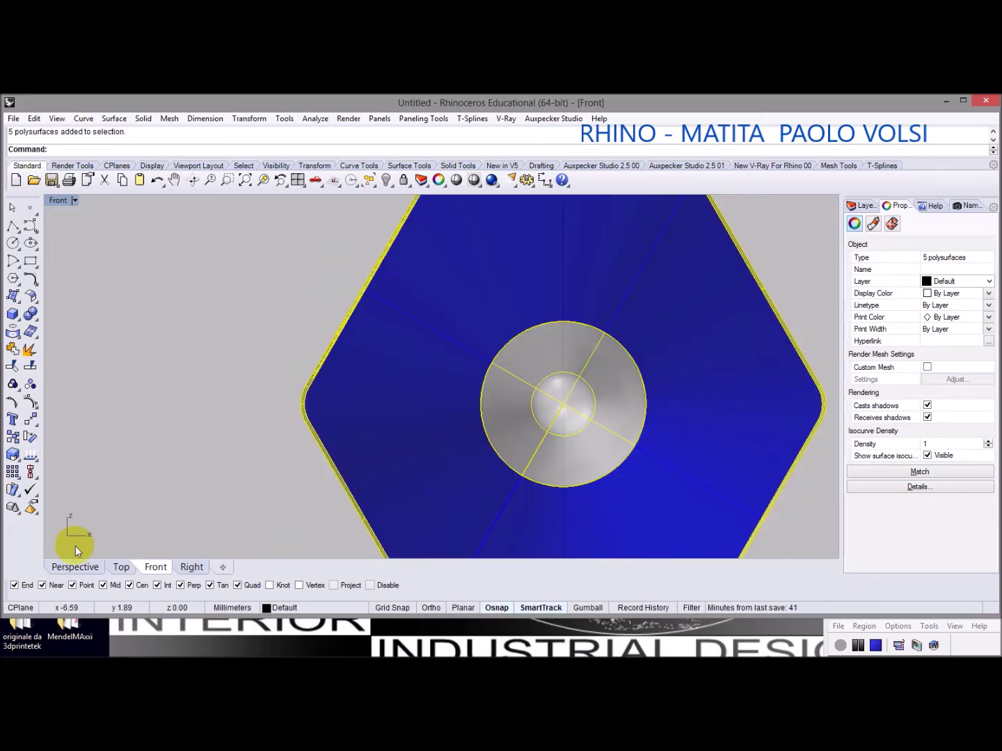
Clear the selection and inspect the arranged pencils and their engraved text closely in perspective
click(73, 562)
mouse_move(158, 503)
right_down()
mouse_move(247, 210)
mouse_move(262, 477)
mouse_move(262, 463)
mouse_move(381, 487)
mouse_move(354, 480)
right_up()
mouse_move(567, 477)
right_down()
mouse_move(530, 479)
mouse_move(549, 482)
right_up()
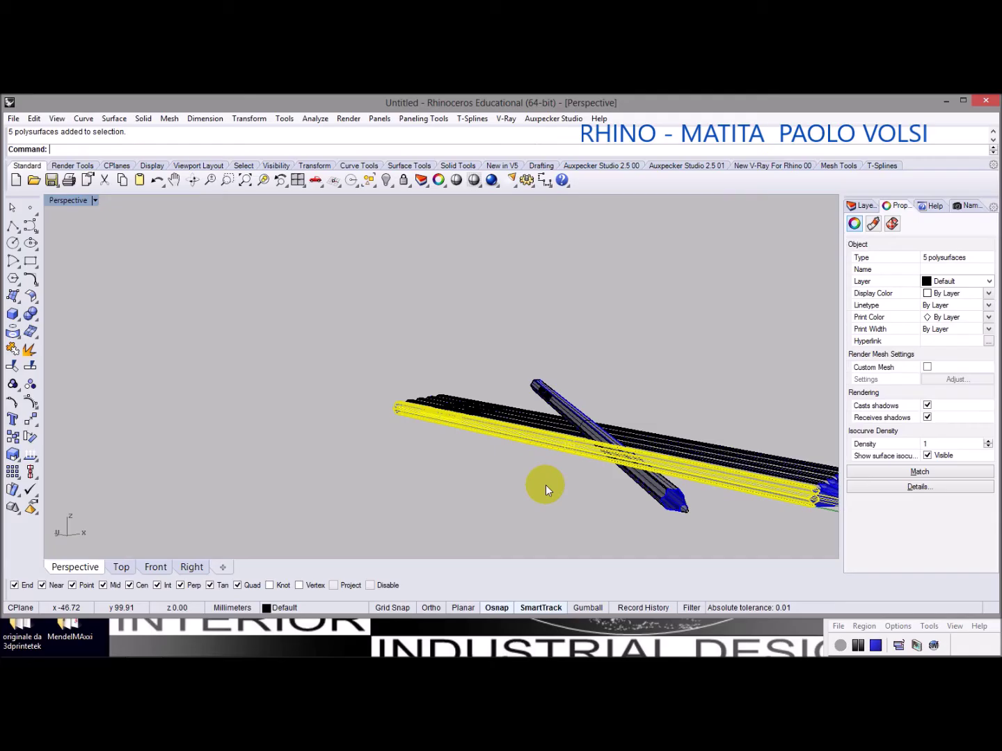
right_click(546, 484)
click(497, 485)
shift+right_drag(498, 482, 406, 457)
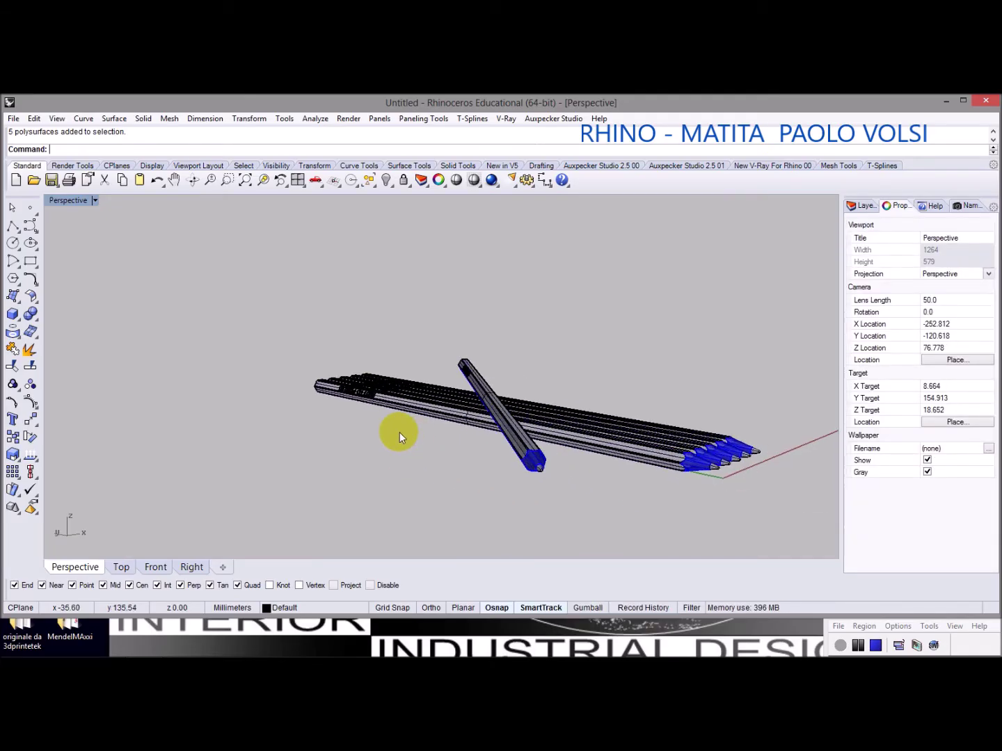
mouse_move(403, 435)
right_down()
mouse_move(411, 460)
mouse_move(381, 422)
mouse_move(390, 415)
right_up()
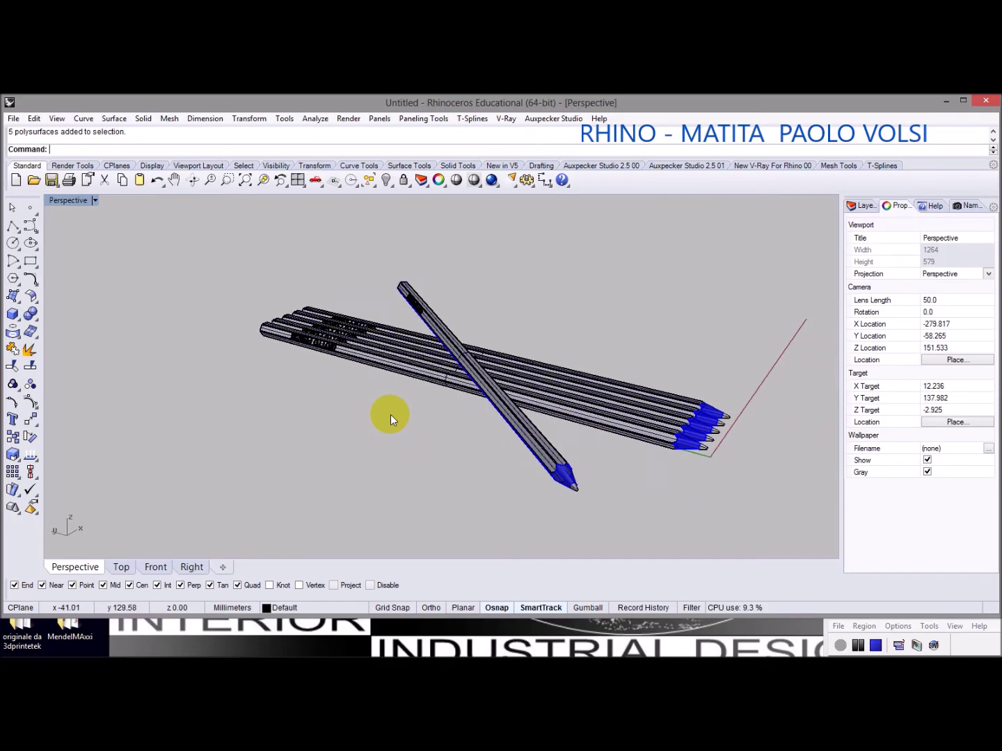
scroll(381, 408, up, 5)
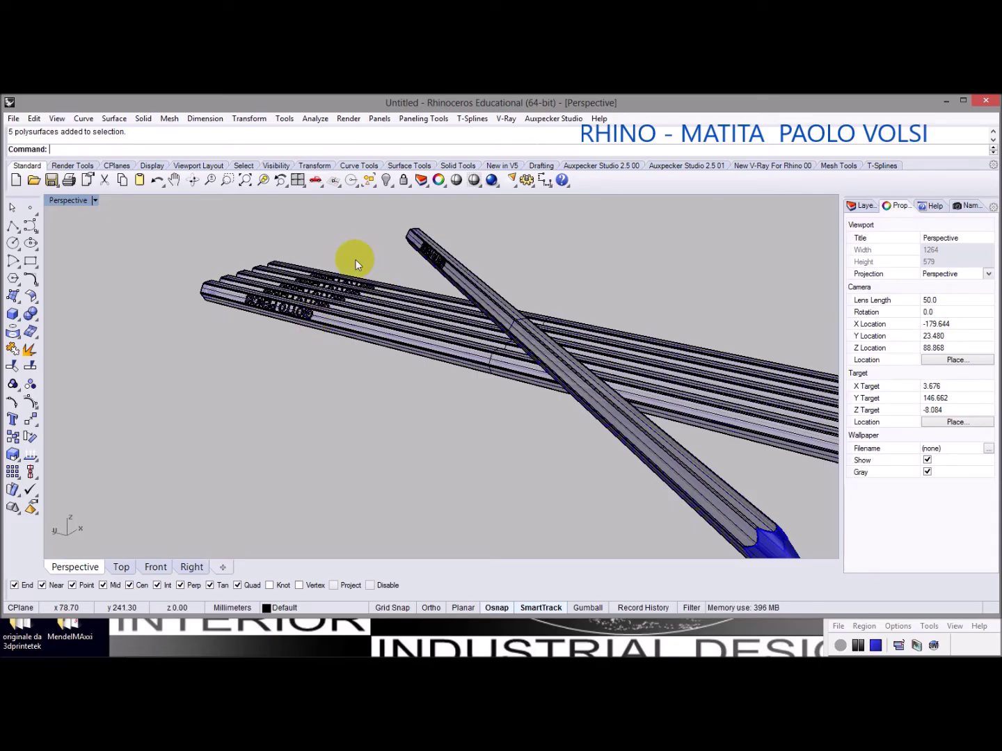
scroll(299, 311, up, 3)
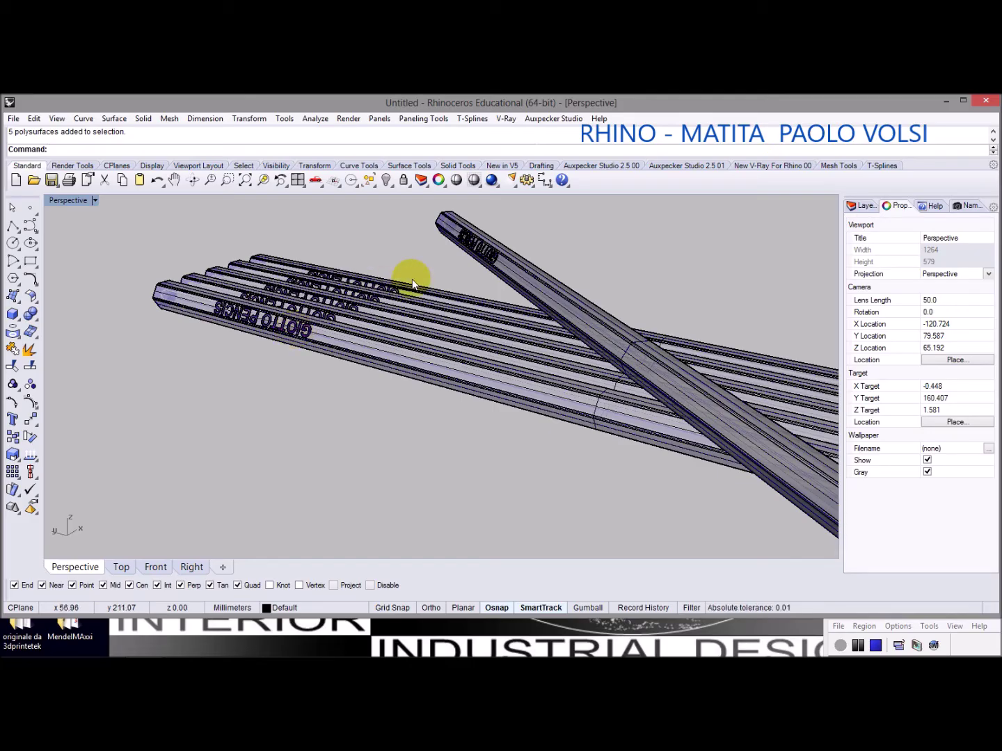
Undo the crossing rotation, the upper pencil's moves, the linear array, and the original pencil's move and rotation
click(158, 181)
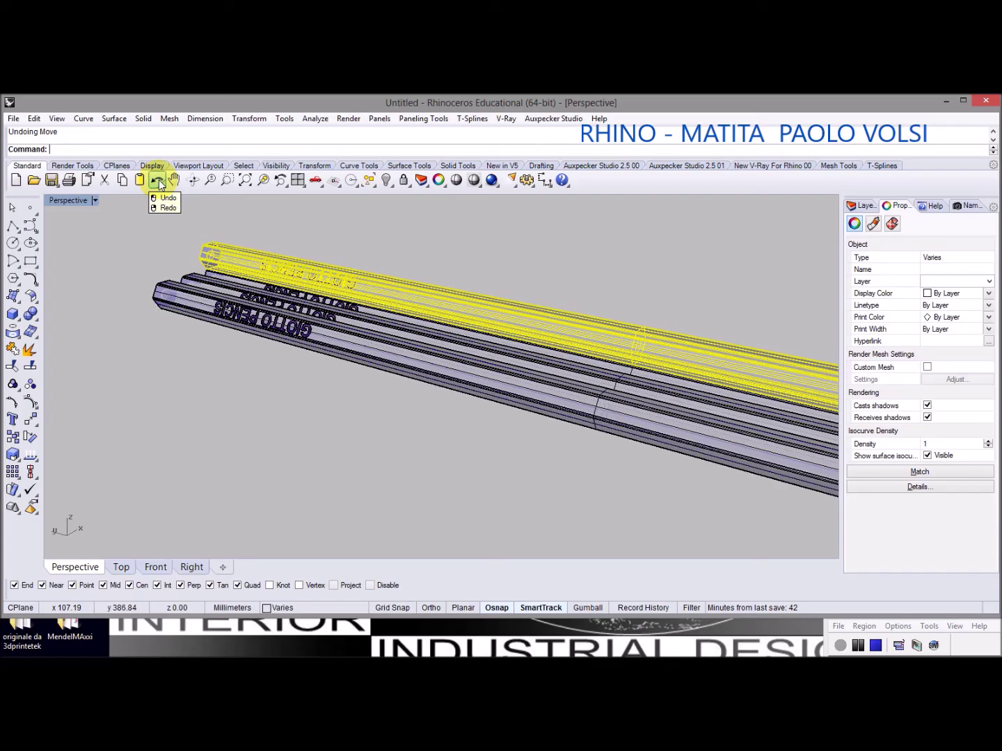
click(157, 180)
click(157, 181)
click(157, 181)
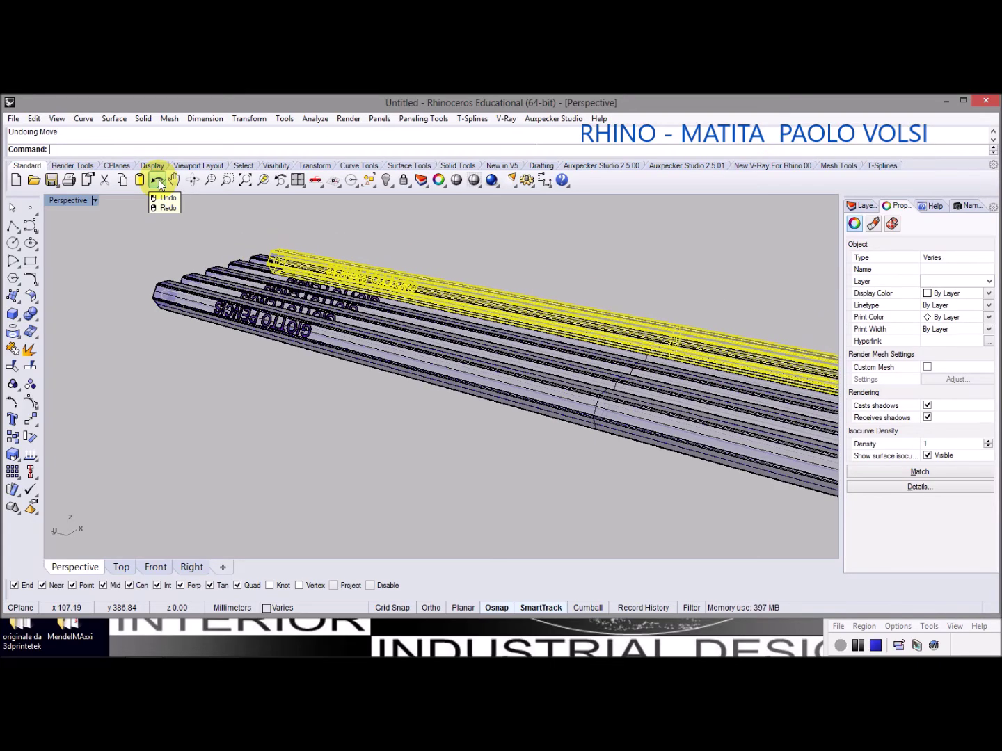
click(157, 181)
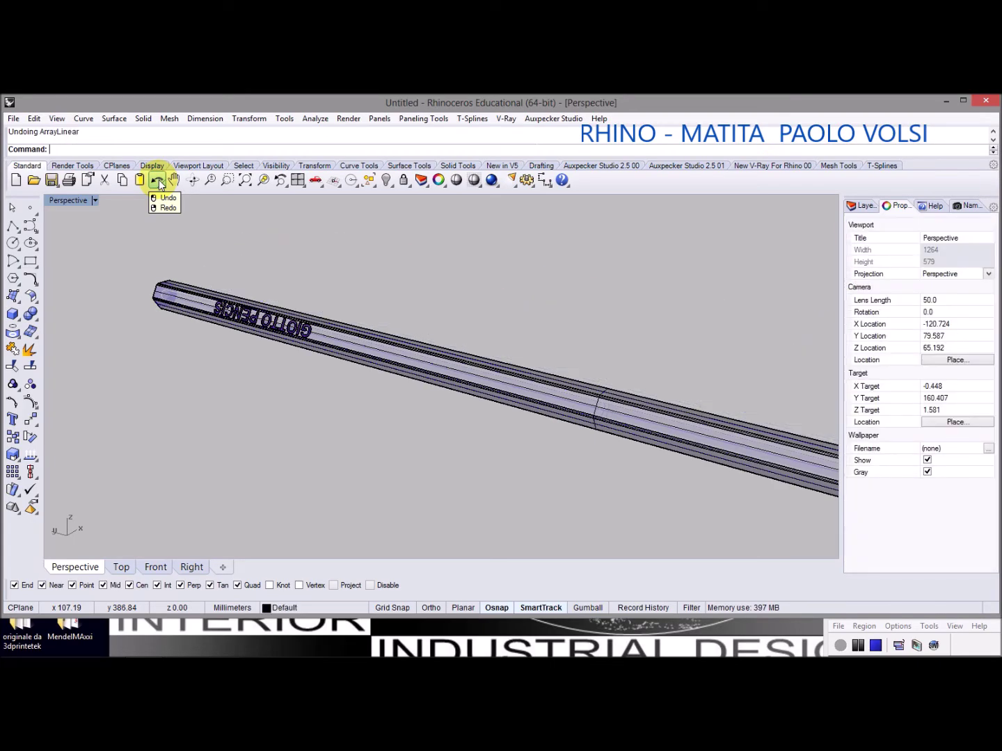
click(158, 181)
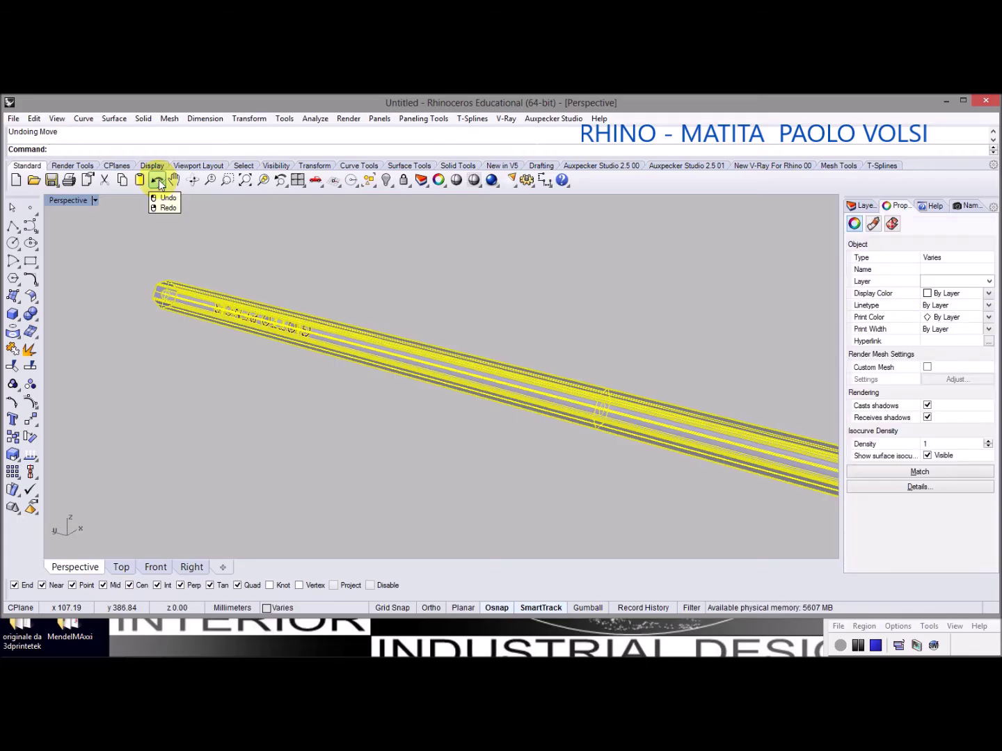
click(157, 181)
click(157, 181)
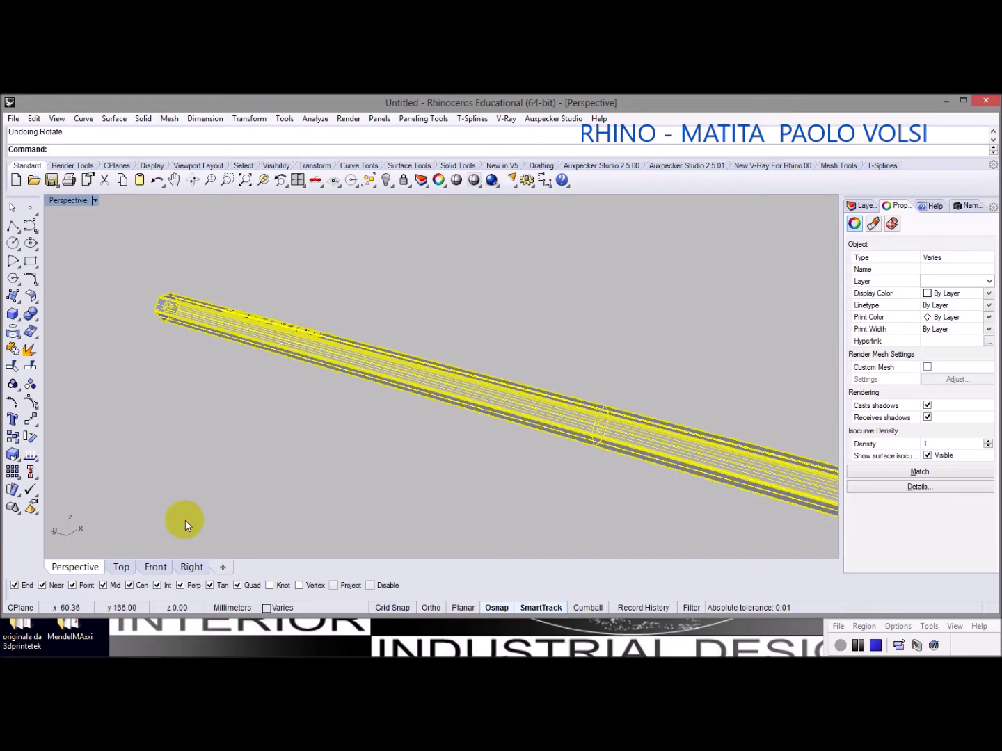
Rotate the selected pencil 60 degrees about the origin in the front view, and undo that rotation
click(150, 566)
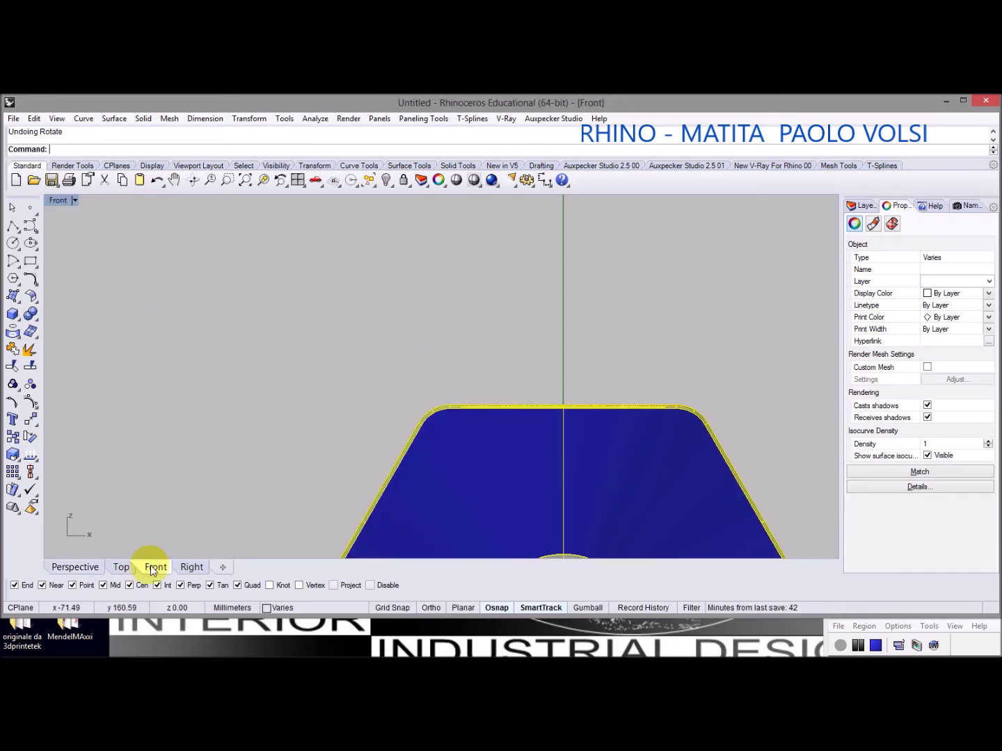
right_drag(182, 545, 180, 288)
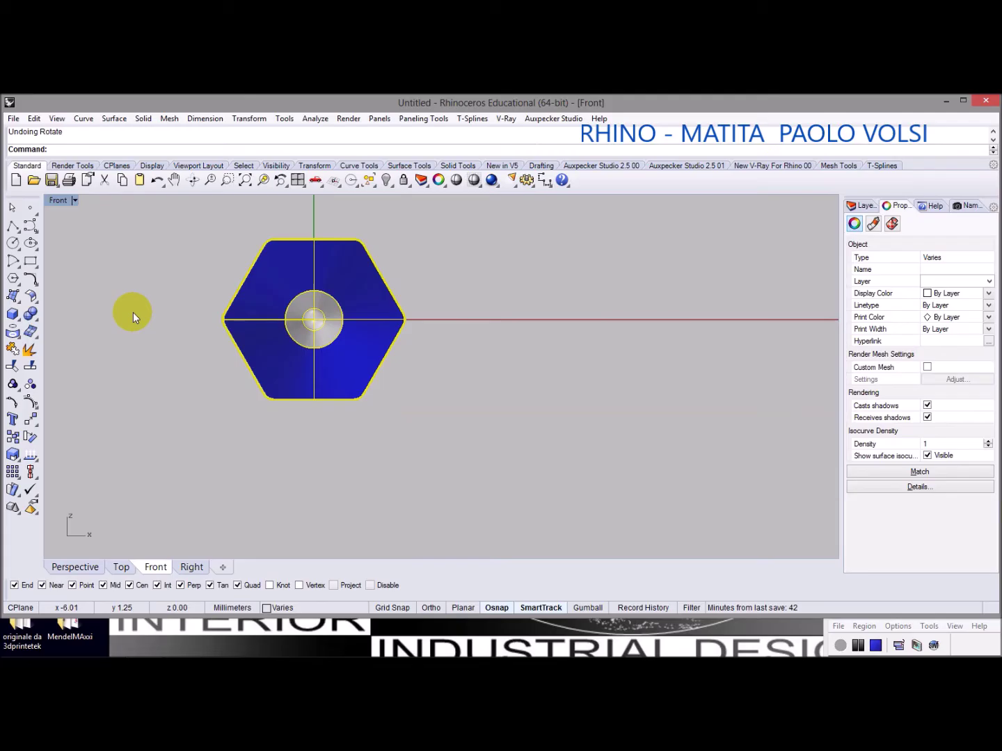
click(30, 436)
text(0)
key(Return)
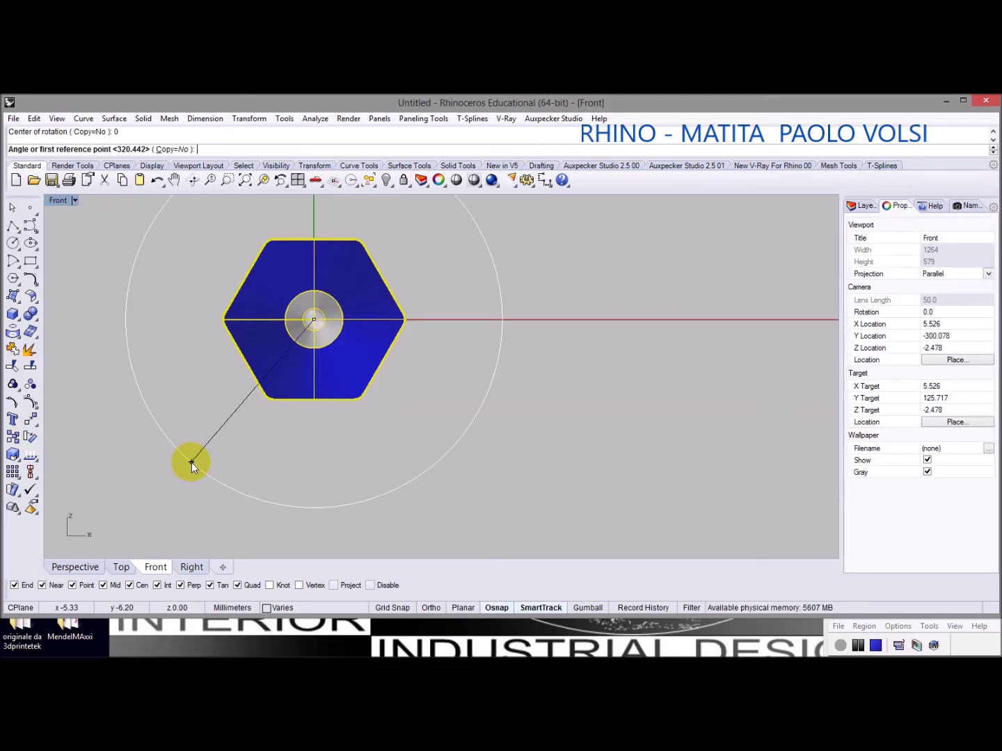
text(60)
key(Return)
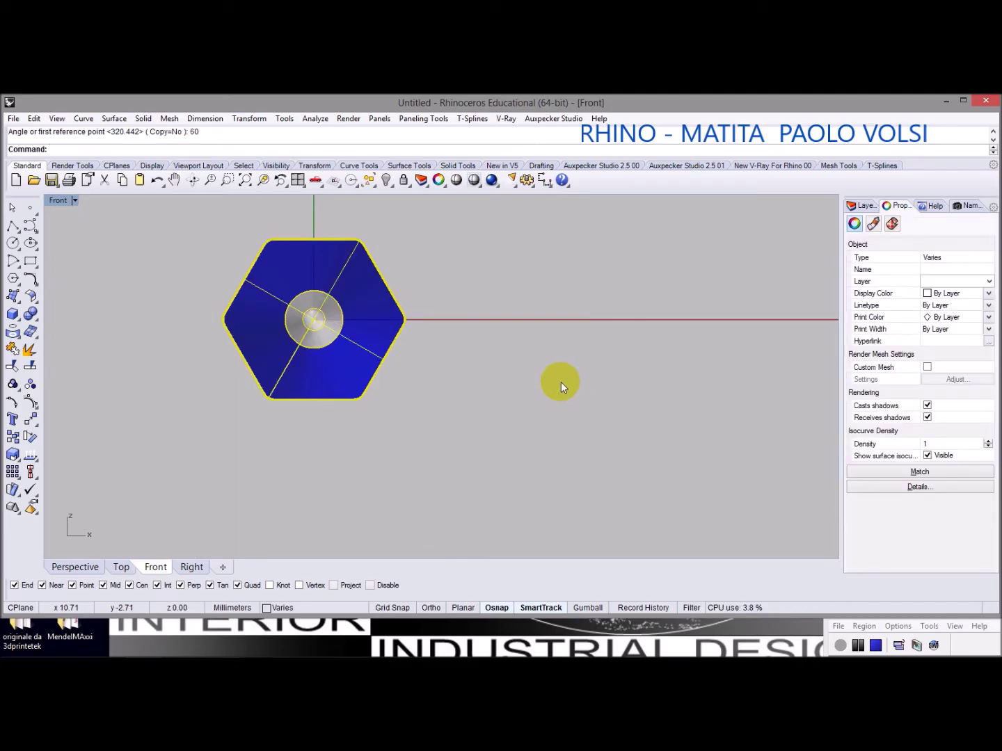
click(157, 178)
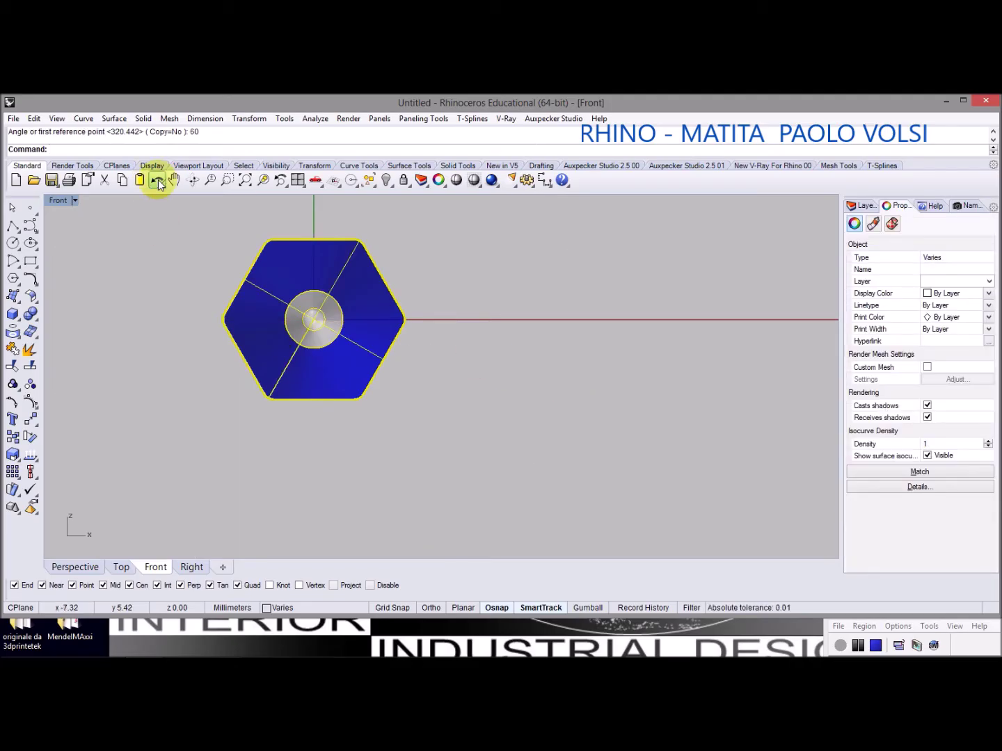
Rotate the whole selected pencil by -60 degrees about the origin in the front view, without copying
right_click(181, 254)
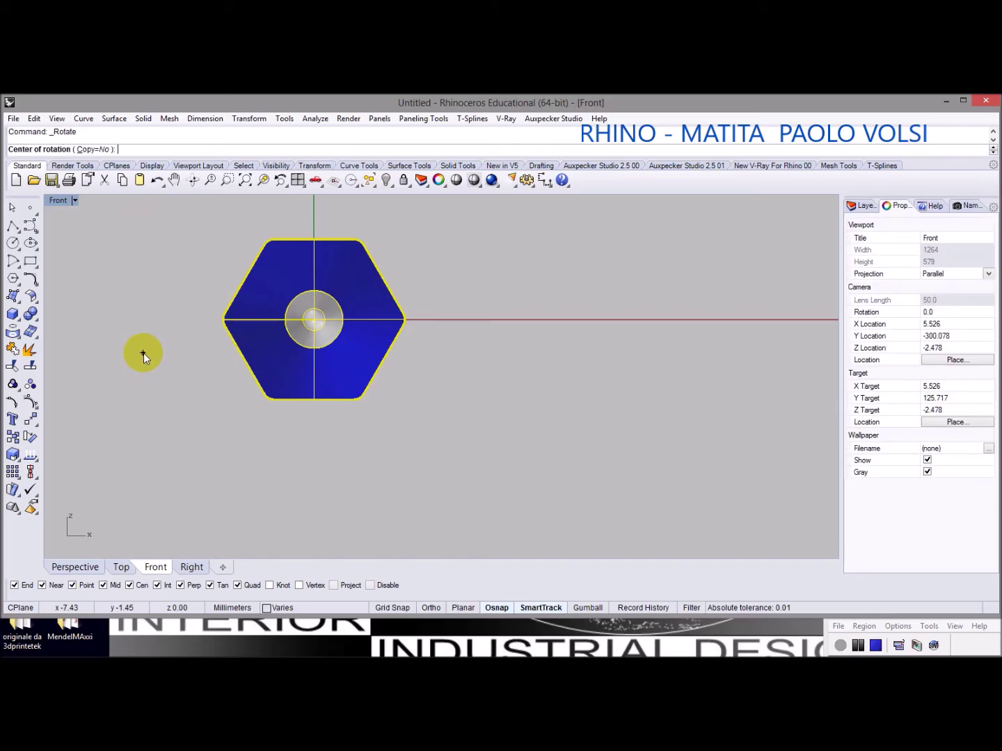
text(0)
key(Return)
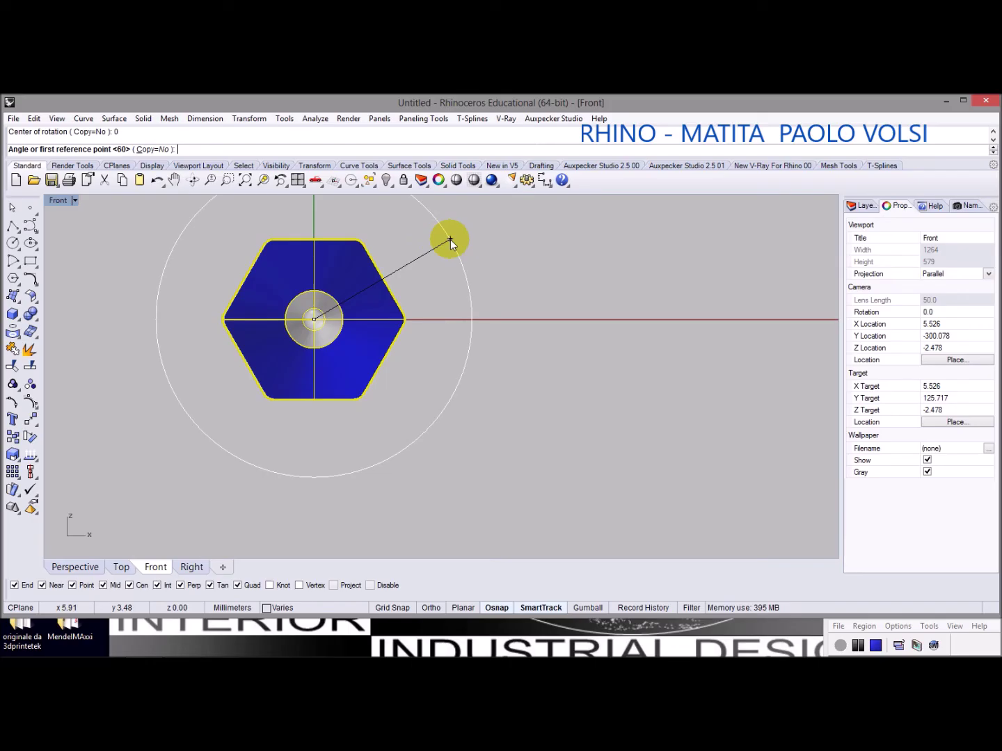
text(-)
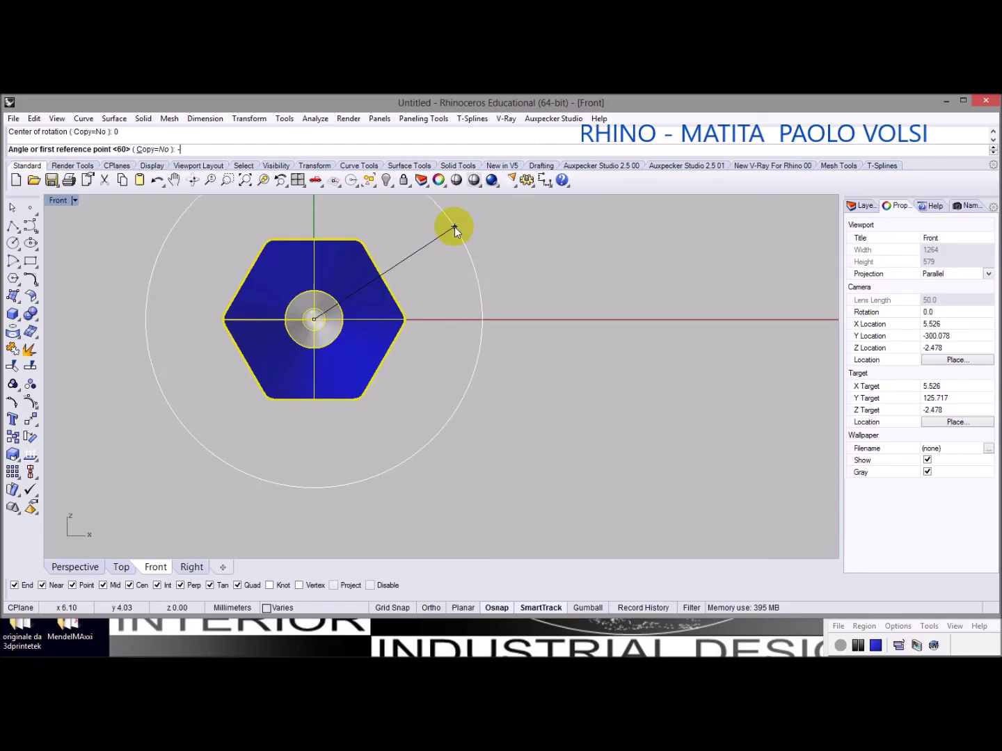
text(60)
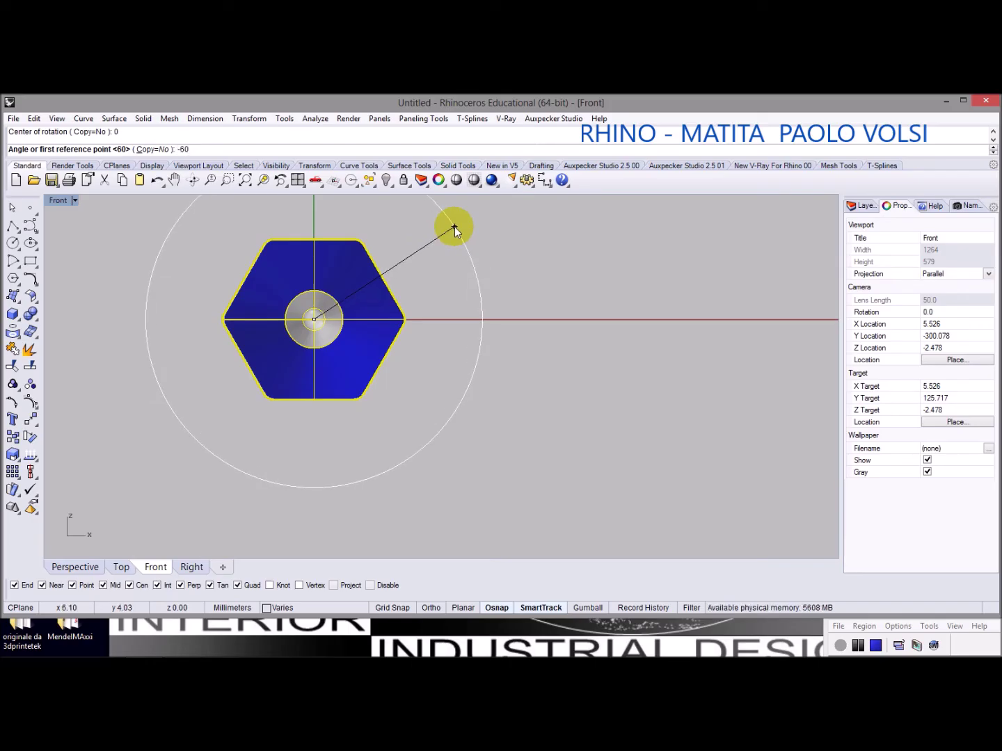
key(Return)
Examine the rotated pencil's rounded edges up close from the front, and the orientation of its lettering in the perspective view
scroll(379, 234, up, 5)
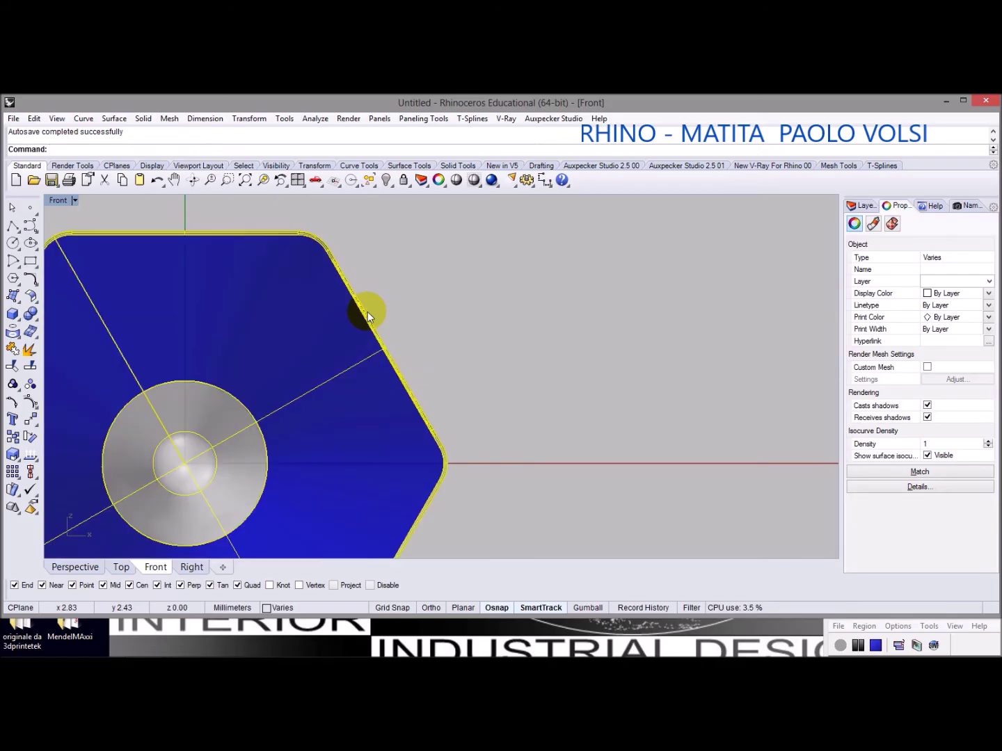
scroll(364, 316, up, 3)
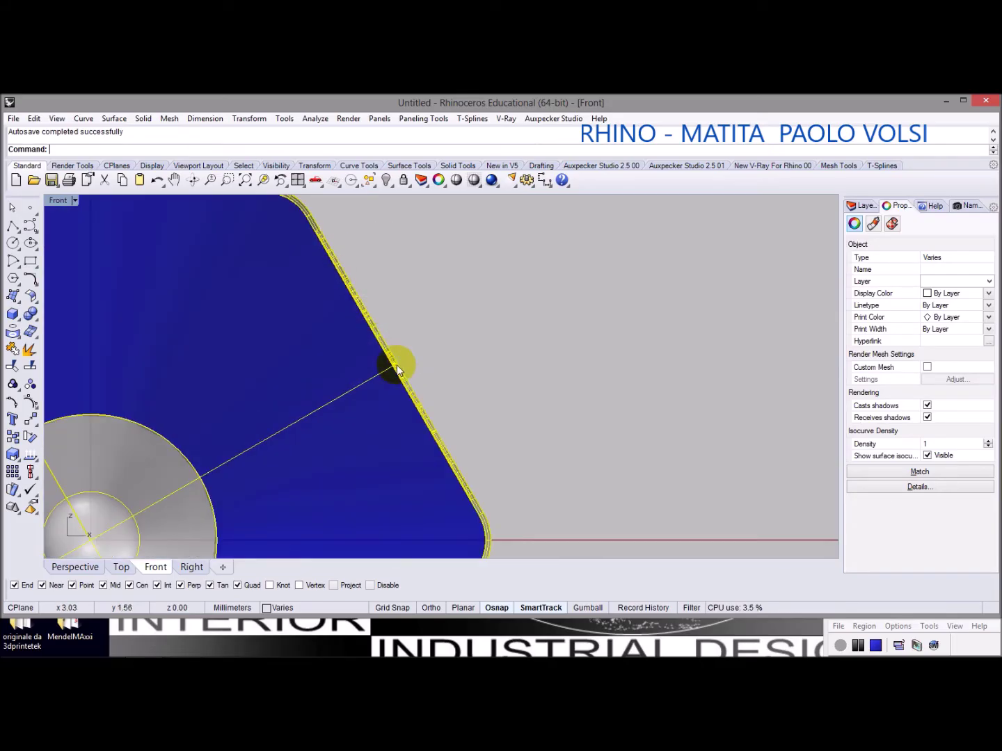
scroll(83, 542, down, 2)
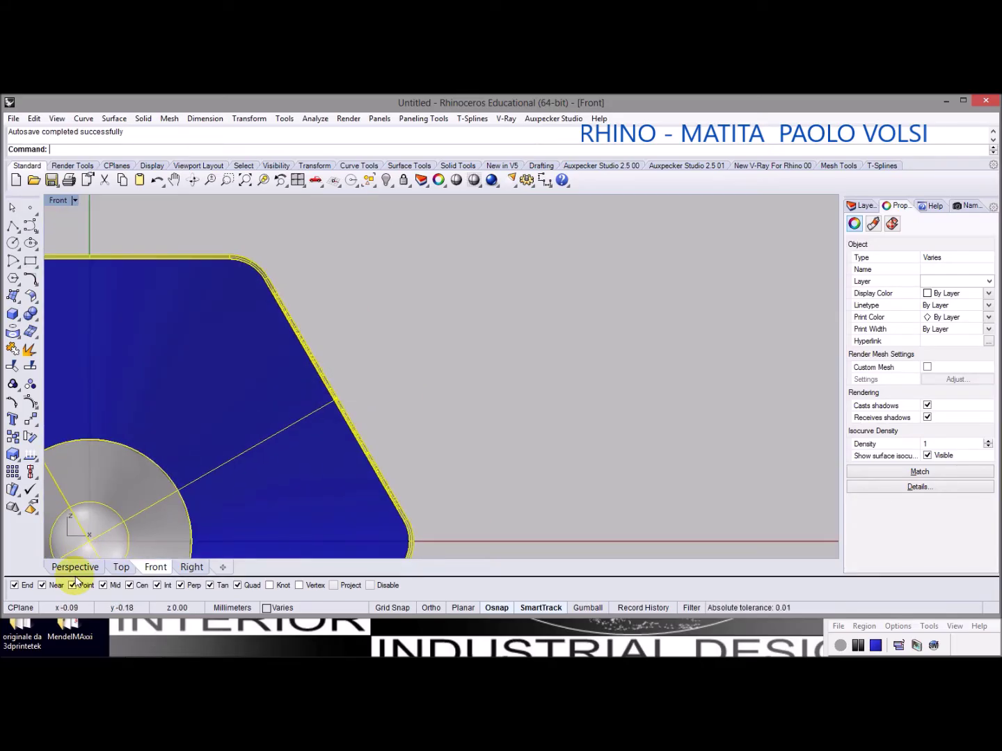
click(74, 567)
mouse_move(372, 391)
right_down()
mouse_move(119, 407)
mouse_move(599, 380)
right_up()
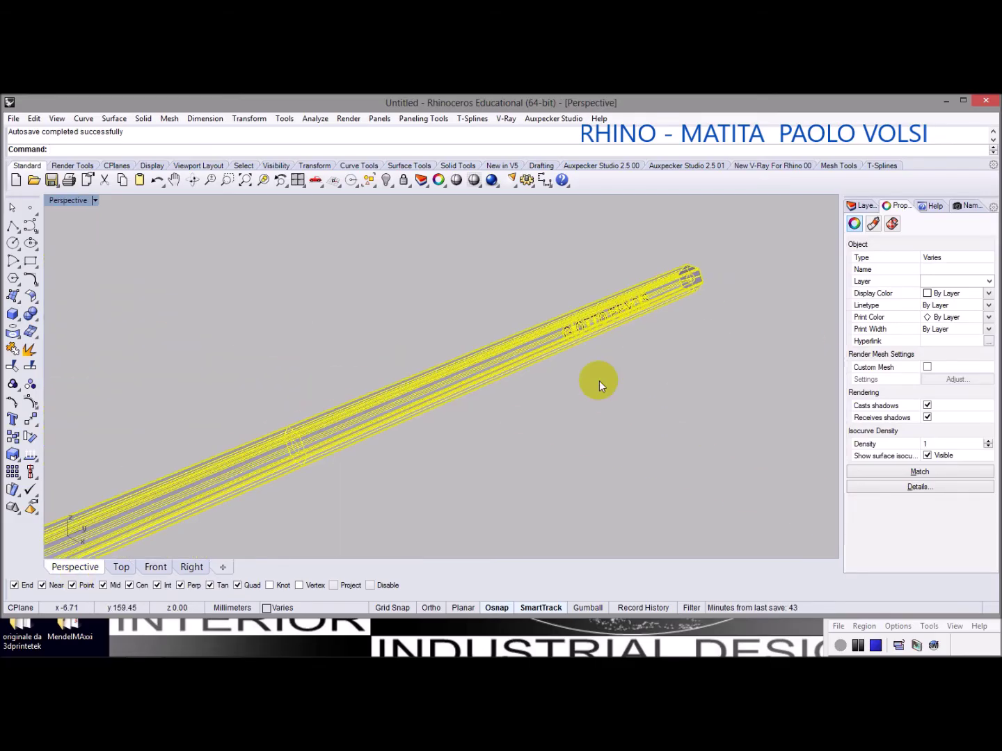
click(648, 380)
scroll(646, 373, up, 2)
scroll(626, 385, down, 2)
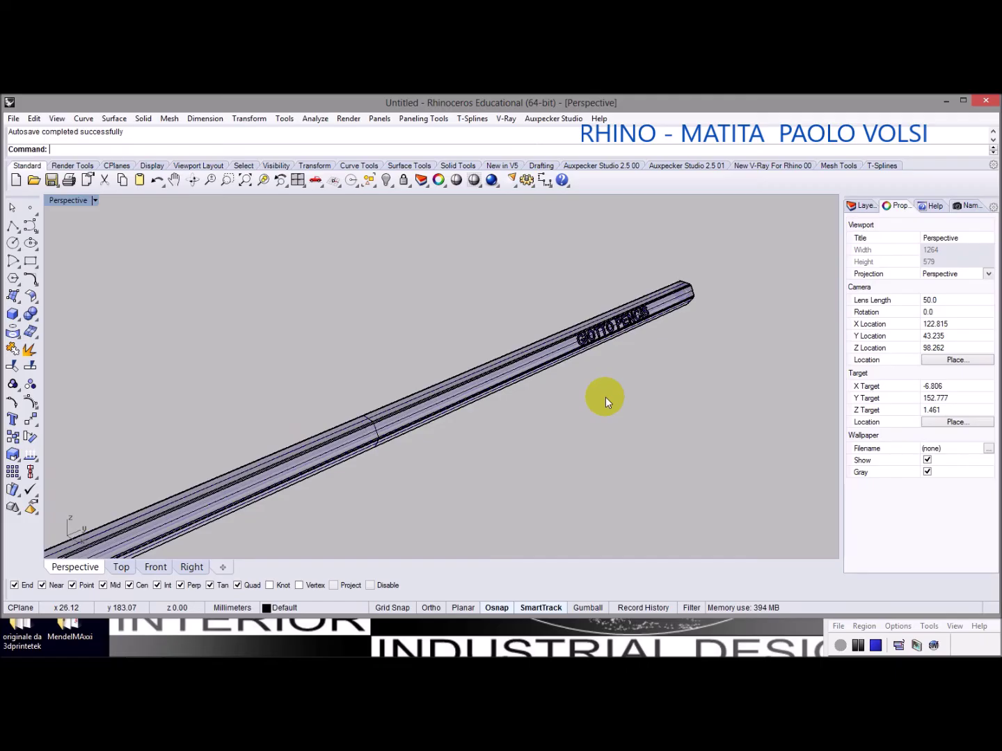
right_drag(561, 417, 679, 337)
scroll(661, 352, down, 2)
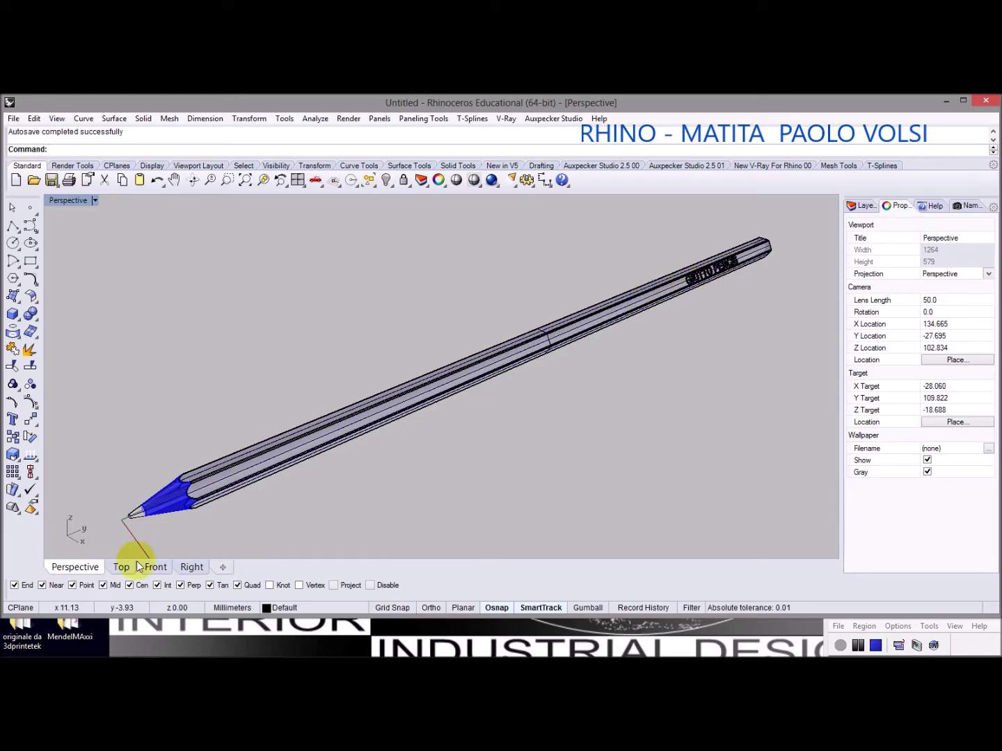
Select the whole pencil in the front view and, with Ortho on, move it about 3.54 mm straight up onto the red X axis
click(156, 567)
scroll(238, 501, down, 4)
right_drag(238, 500, 269, 287)
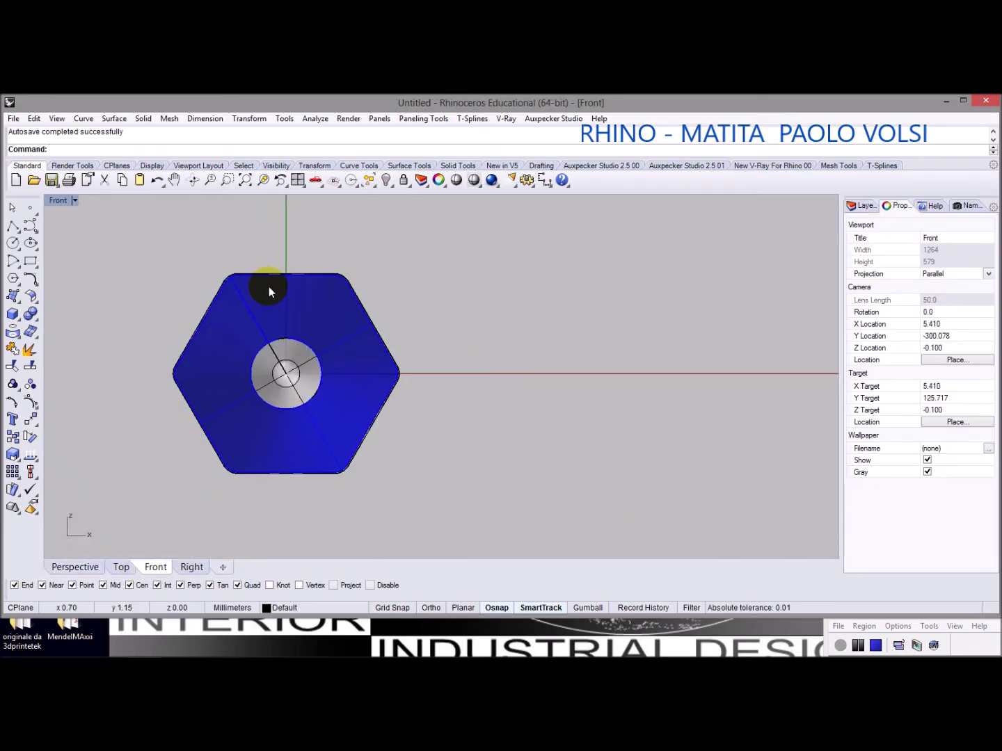
drag(482, 565, 480, 564)
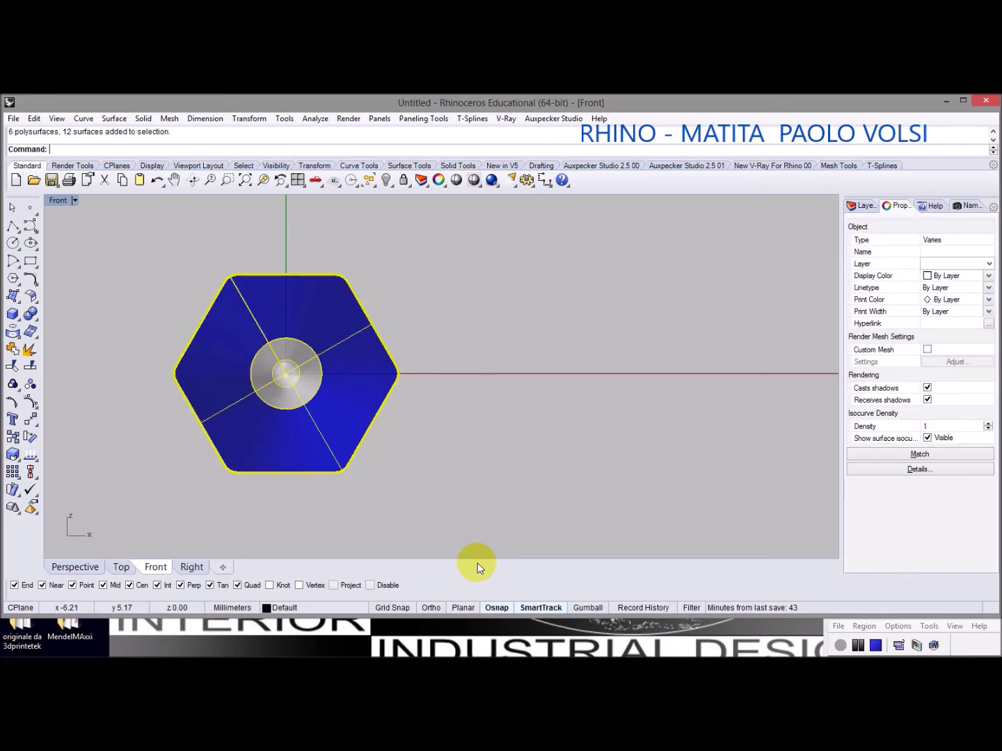
click(30, 418)
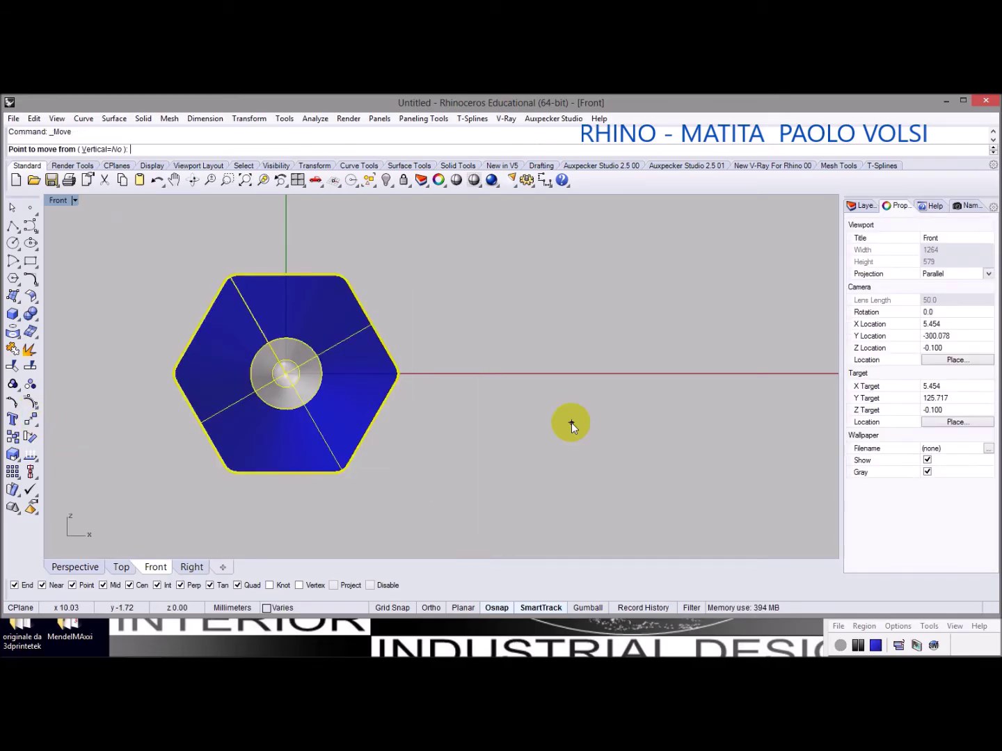
click(570, 427)
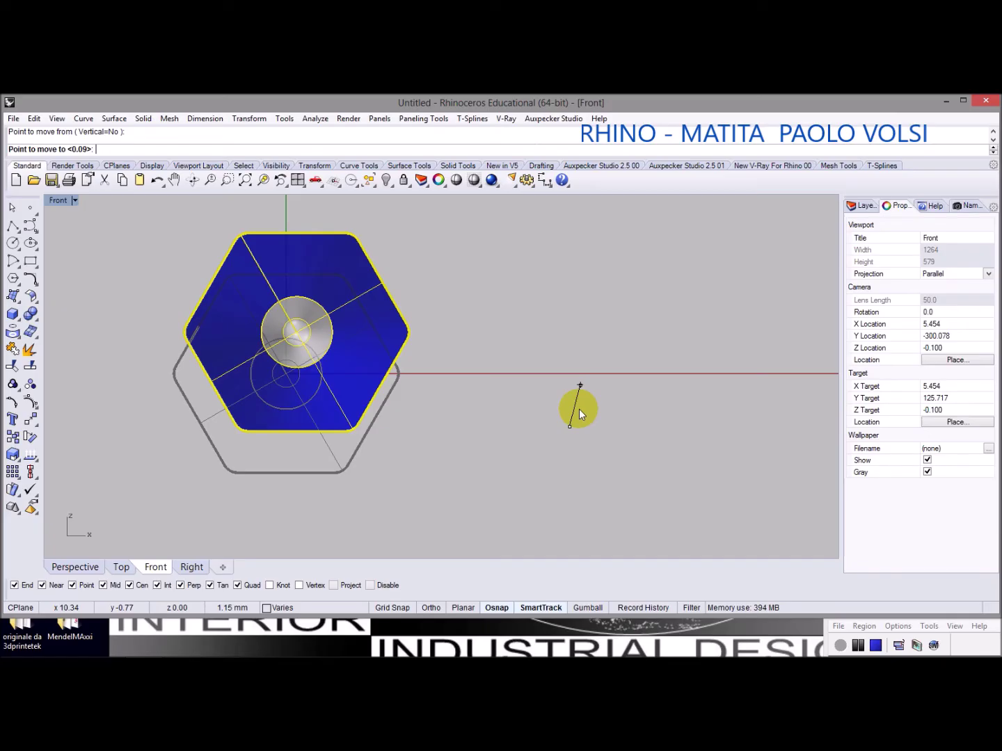
click(435, 611)
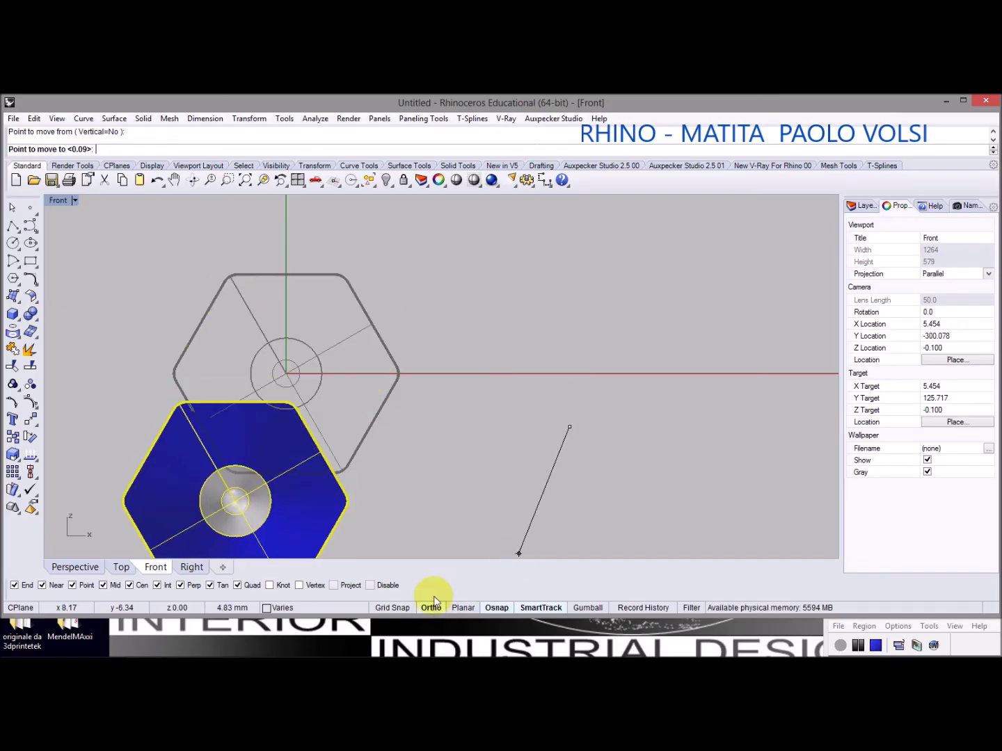
click(535, 326)
scroll(254, 410, up, 2)
scroll(254, 410, up, 2)
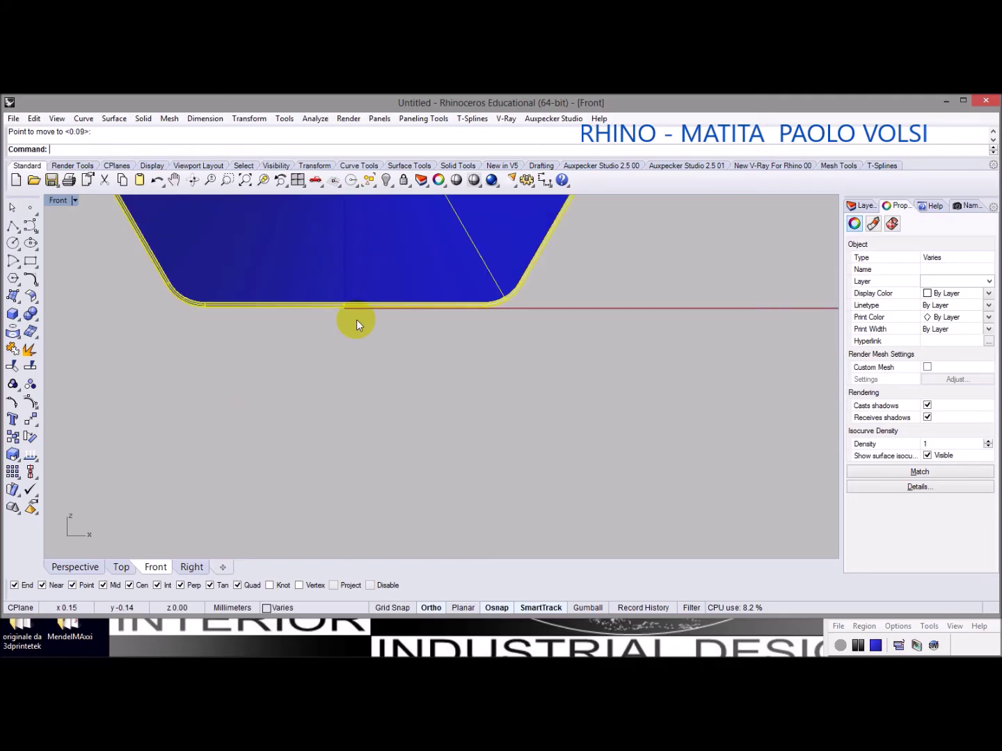
scroll(356, 325, up, 1)
scroll(357, 327, down, 3)
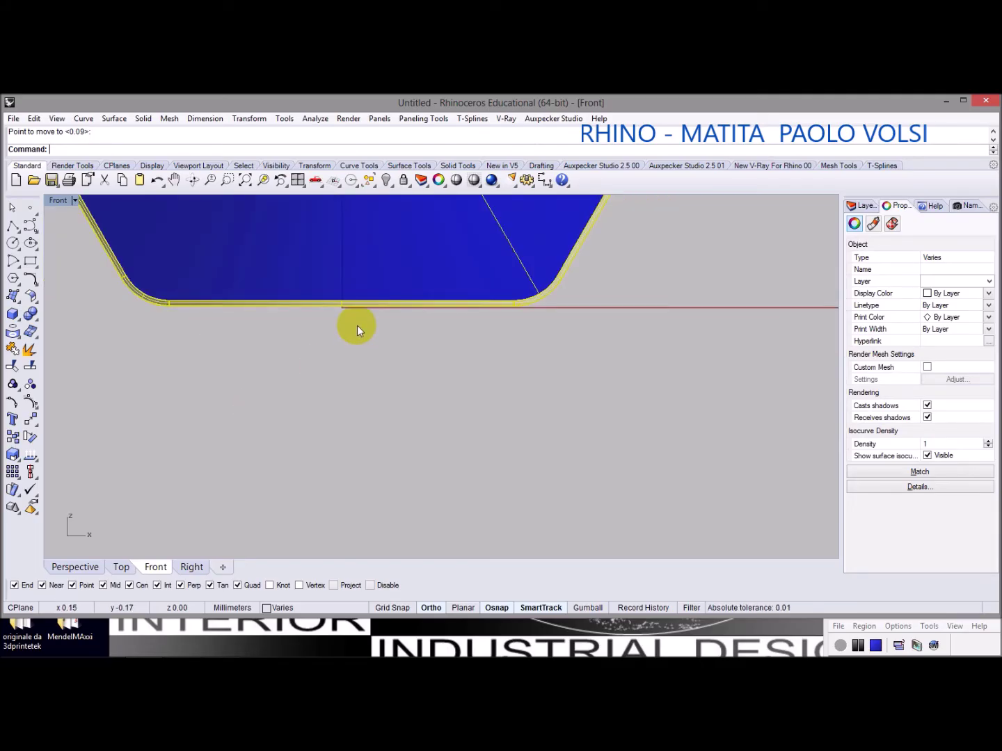
scroll(357, 327, down, 3)
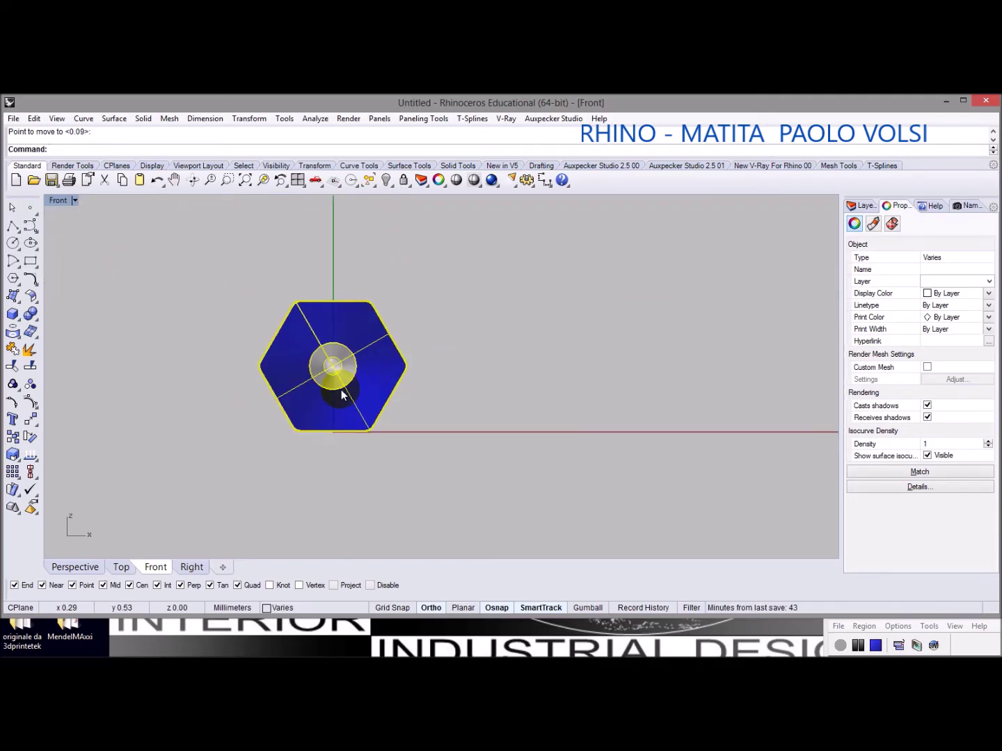
Create a horizontal linear array of 6 pencils spaced 8.3 mm apart along the X axis
click(249, 118)
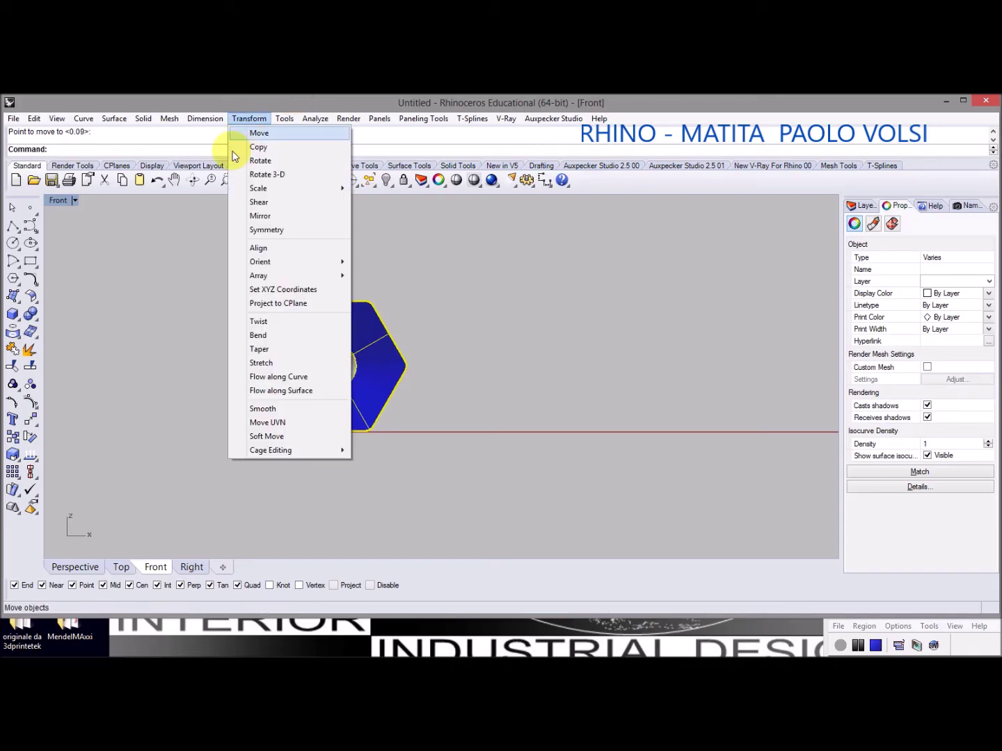
mouse_move(313, 279)
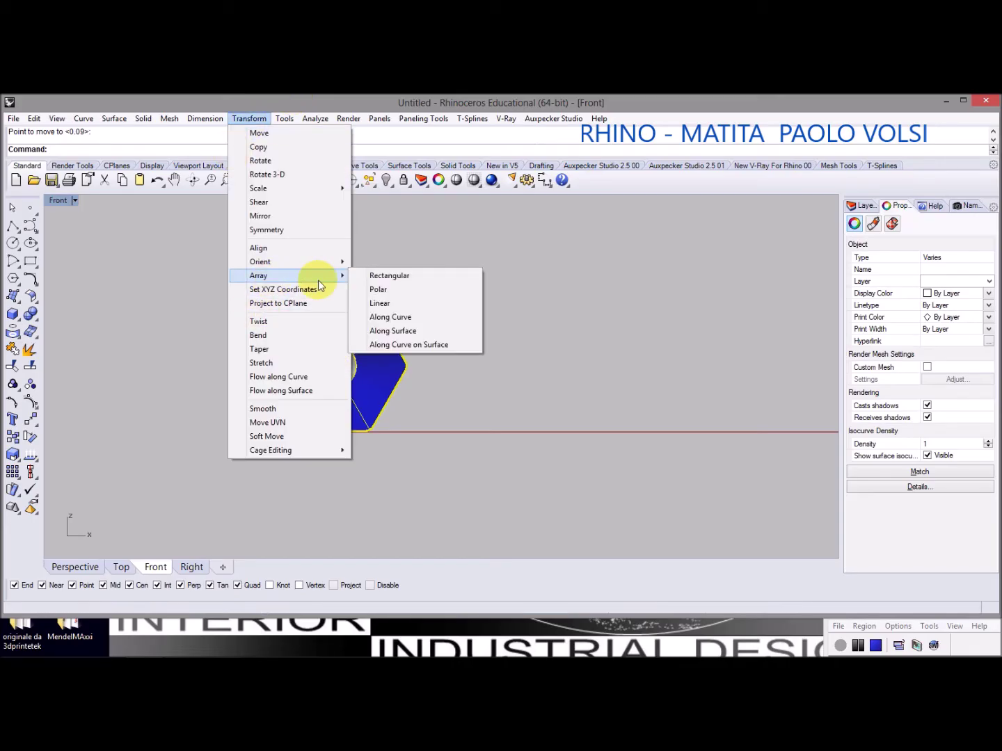
click(379, 304)
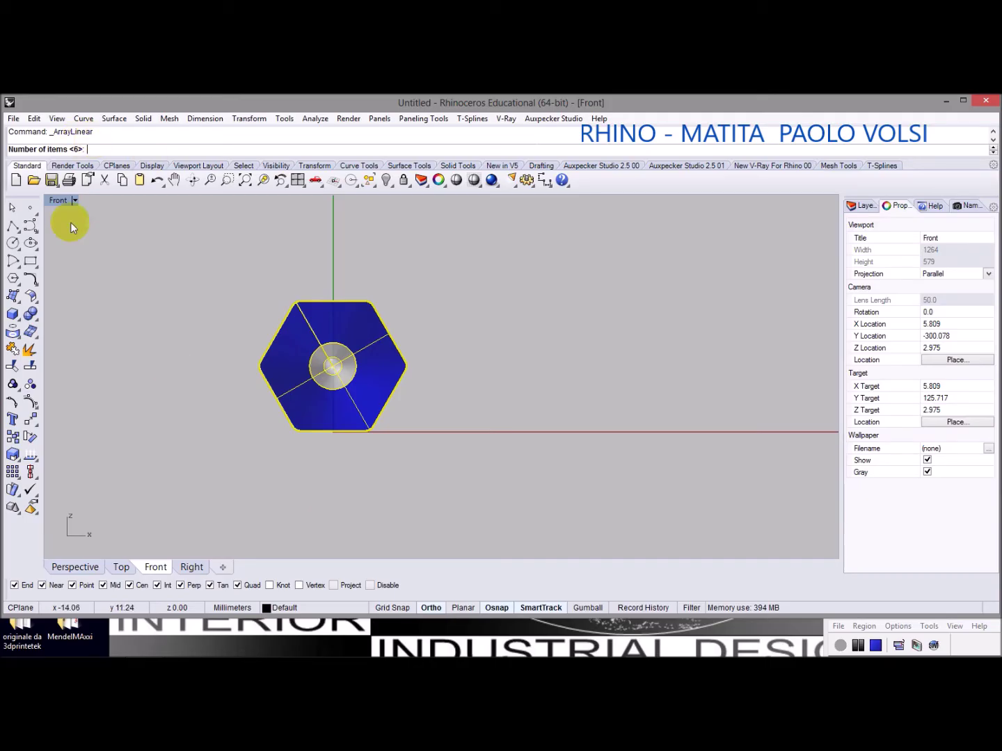
key(Return)
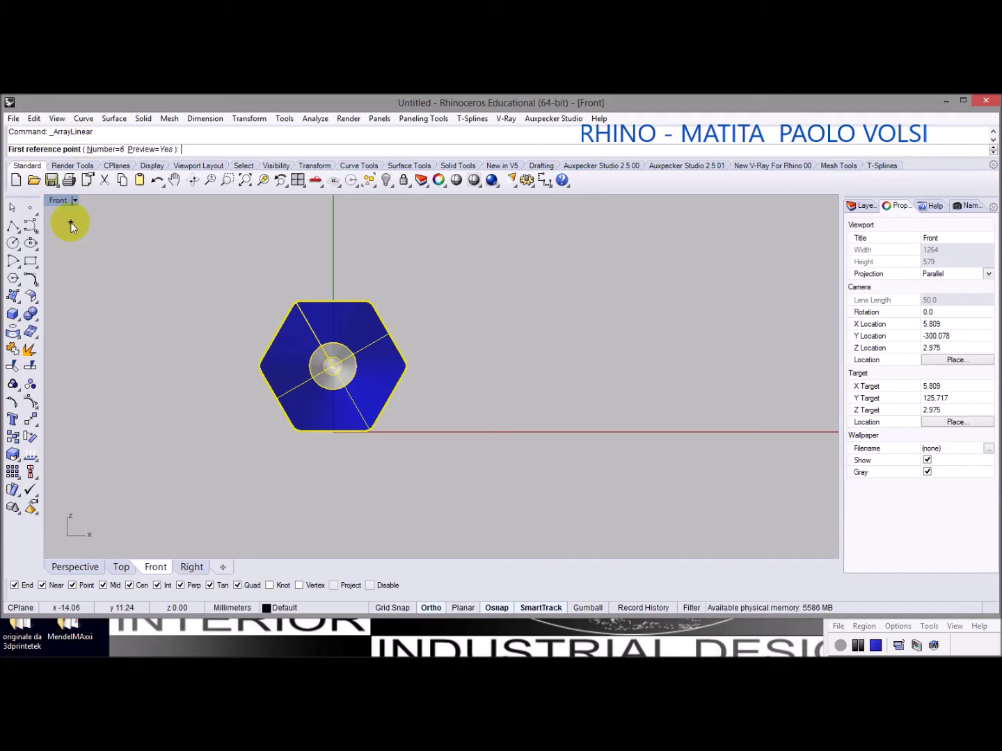
click(330, 473)
scroll(494, 478, down, 4)
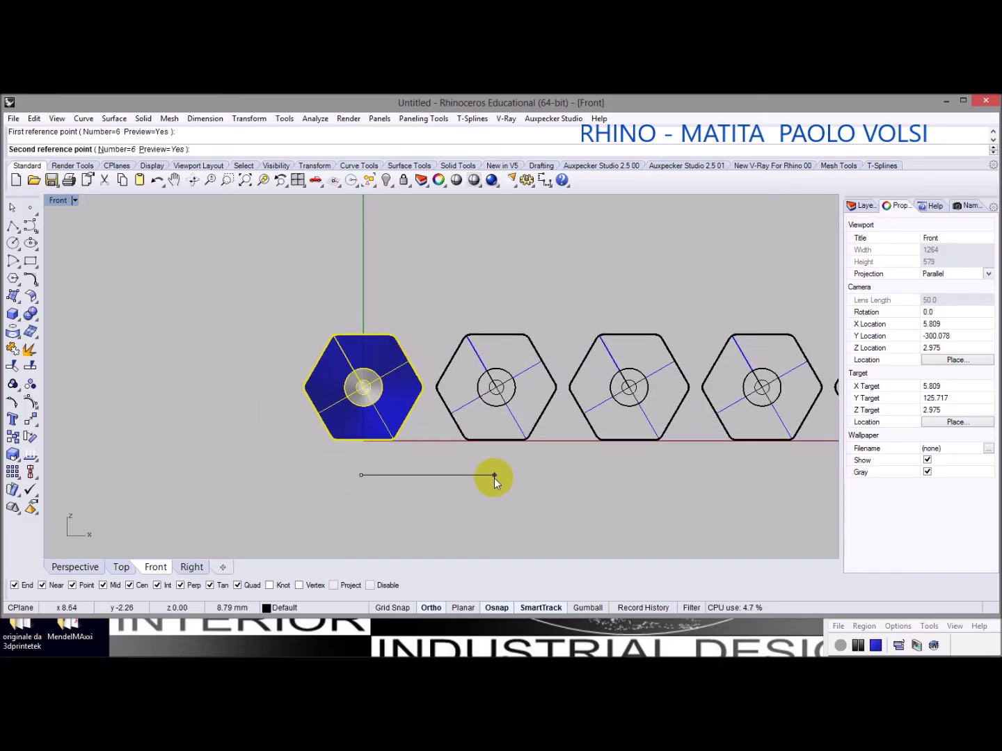
right_drag(485, 476, 324, 456)
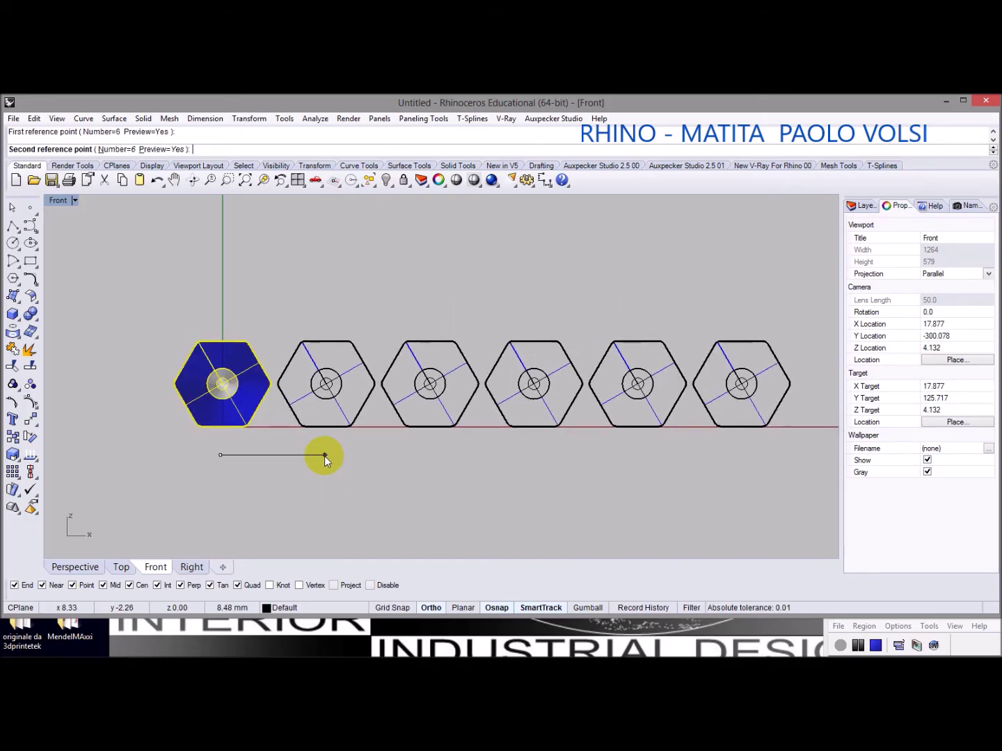
text(8.3)
key(Return)
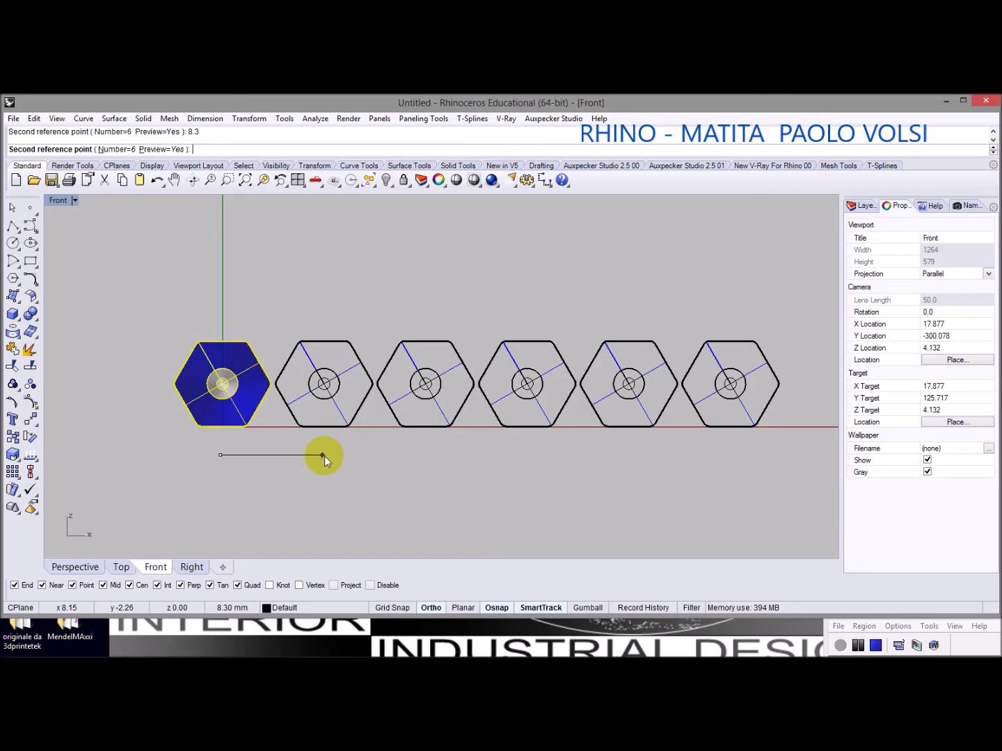
key(Return)
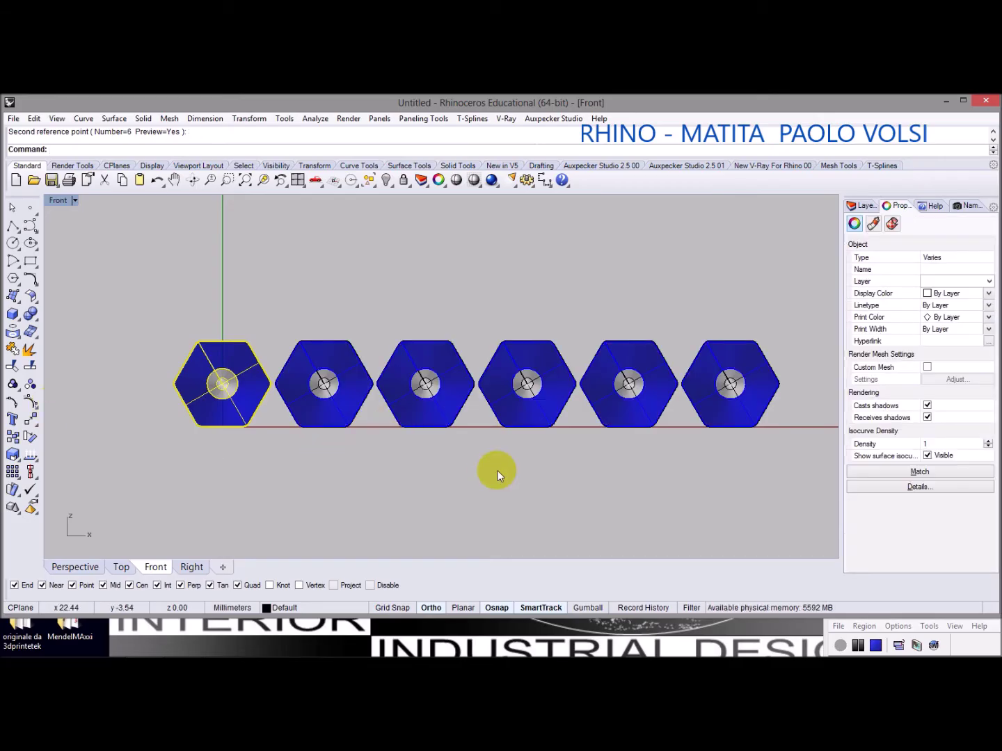
Move the last pencil in the row about 6.67 mm up and about 24.94 mm back along X, above the third pencil
drag(799, 496, 686, 299)
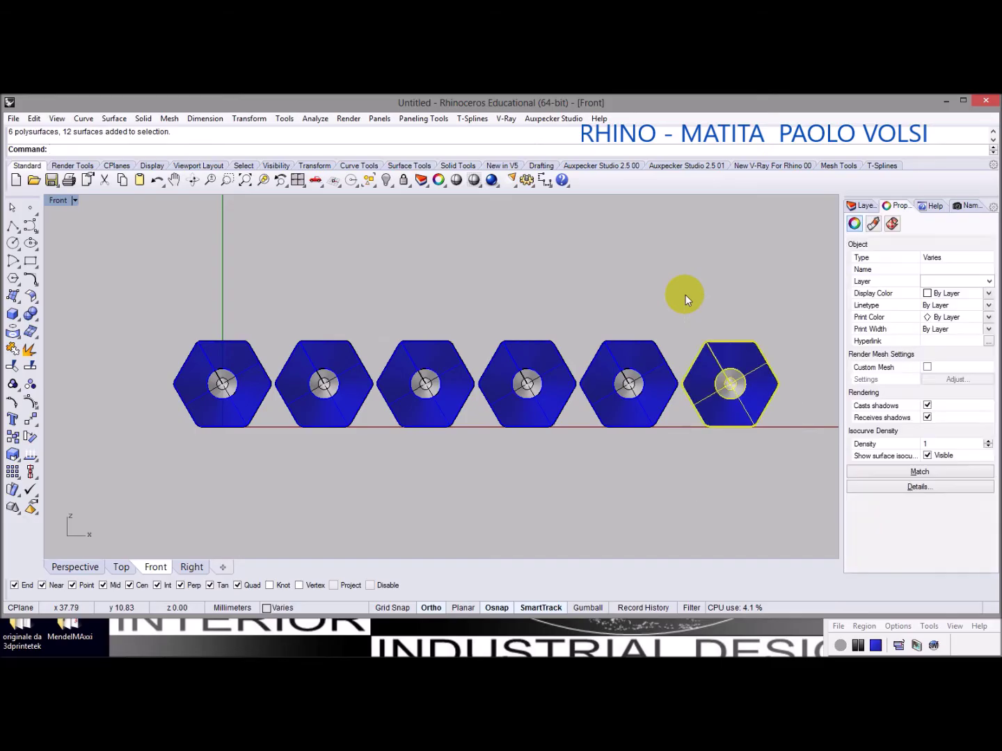
click(30, 419)
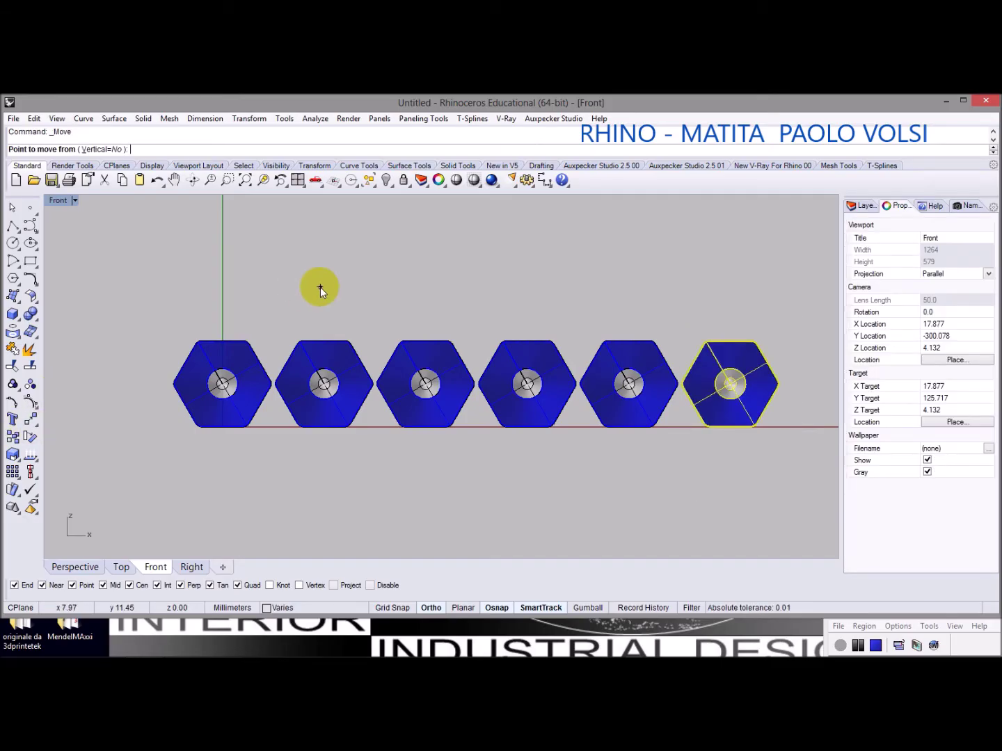
click(321, 287)
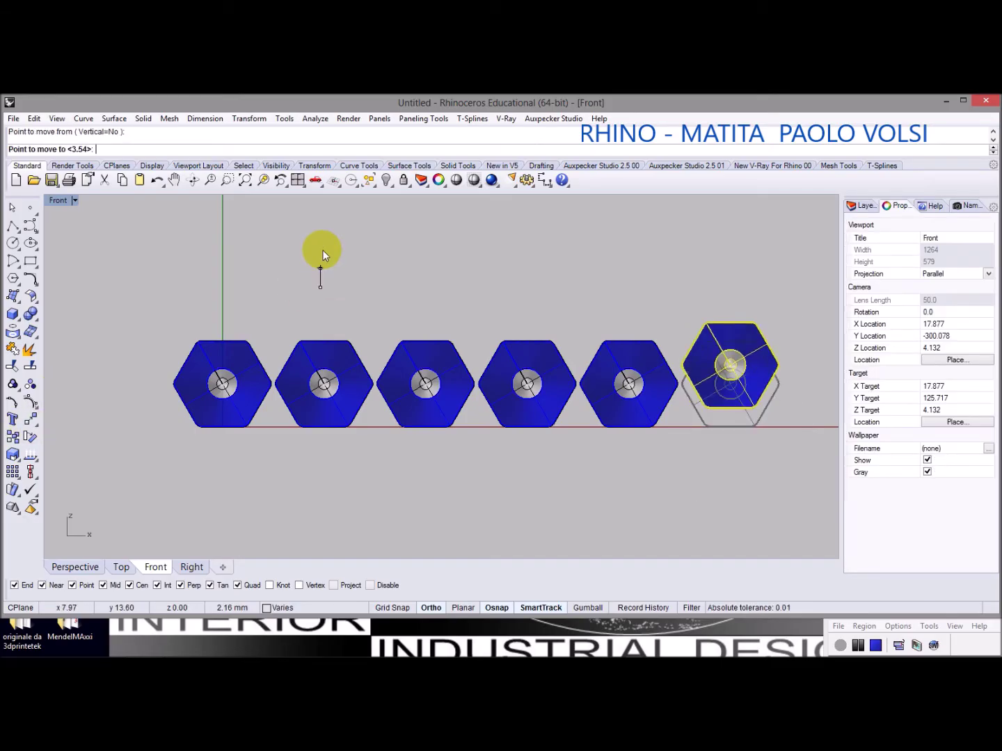
click(331, 204)
right_click(531, 229)
click(597, 234)
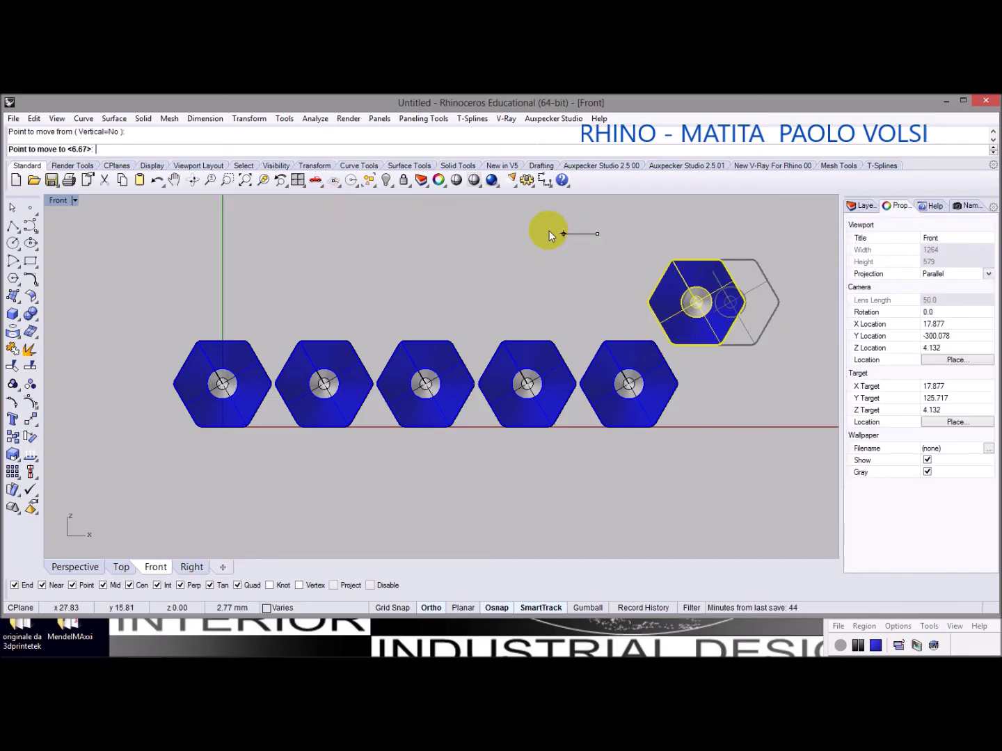
click(290, 234)
Raise the upper pencil about 0.42 mm so its lower face sits just above the third pencil without overlapping
scroll(441, 343, up, 5)
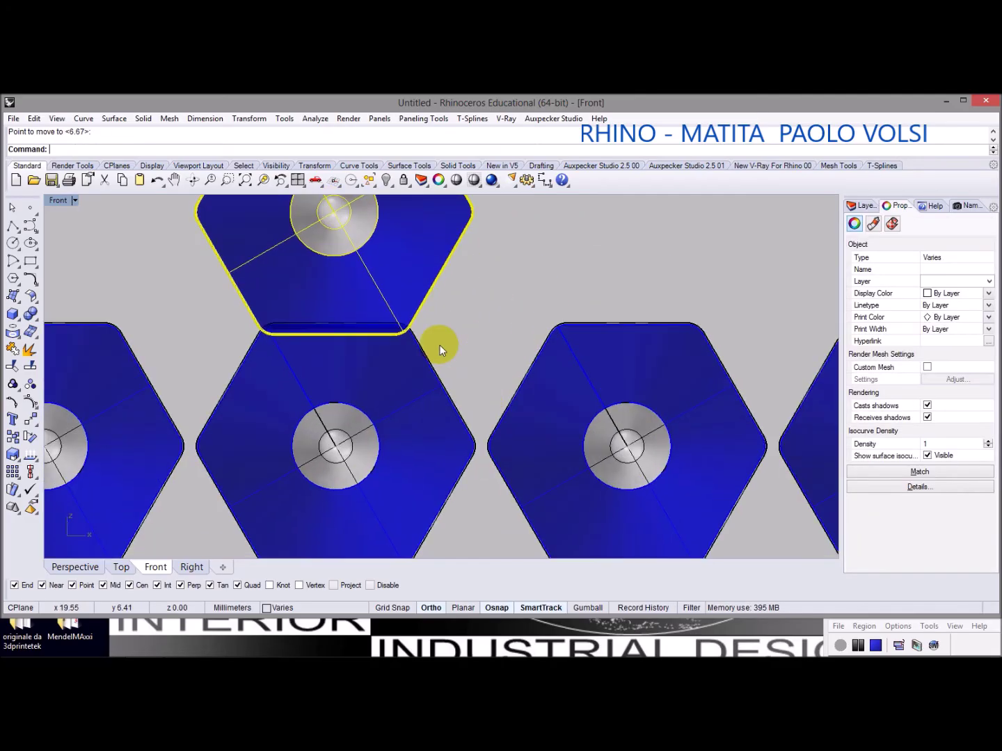
key(Return)
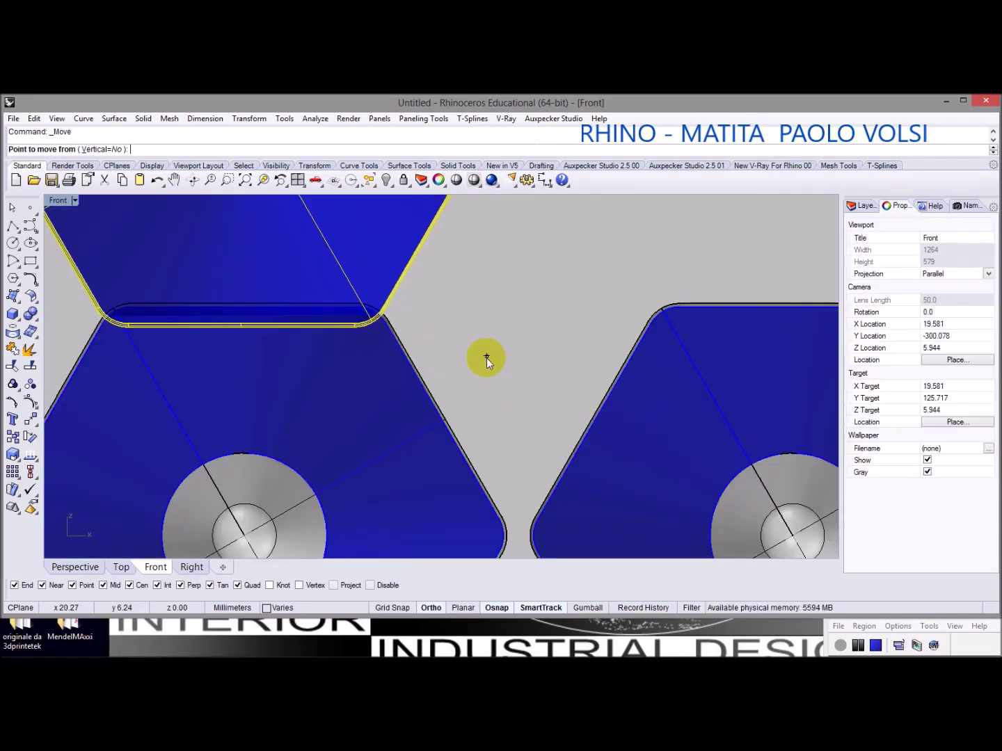
click(491, 386)
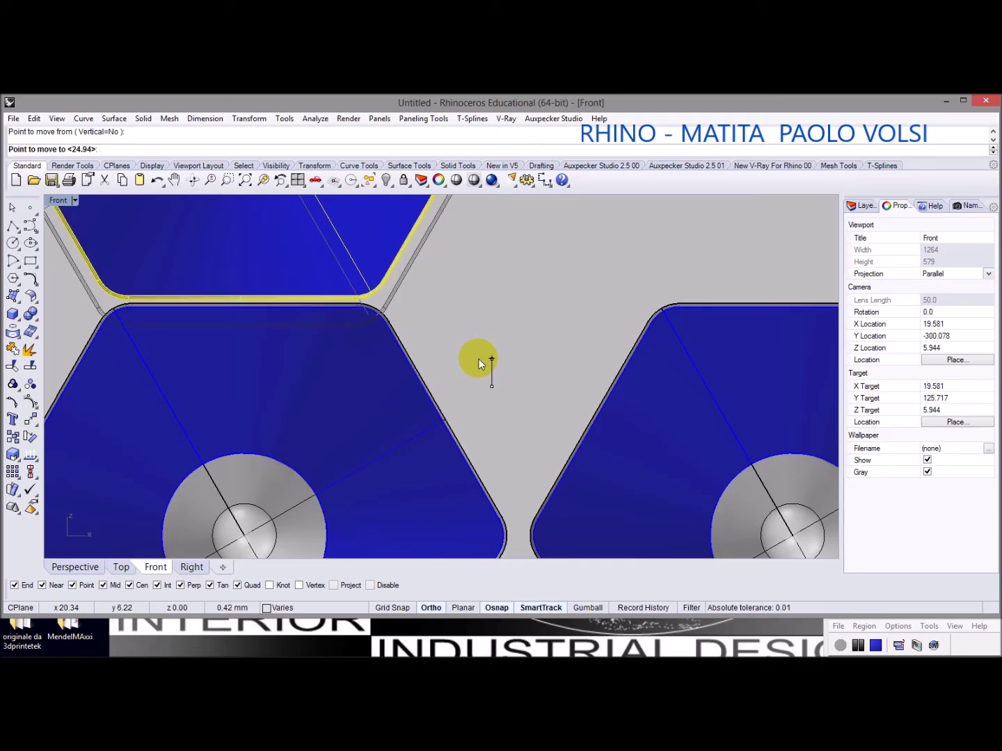
click(478, 359)
scroll(326, 304, up, 3)
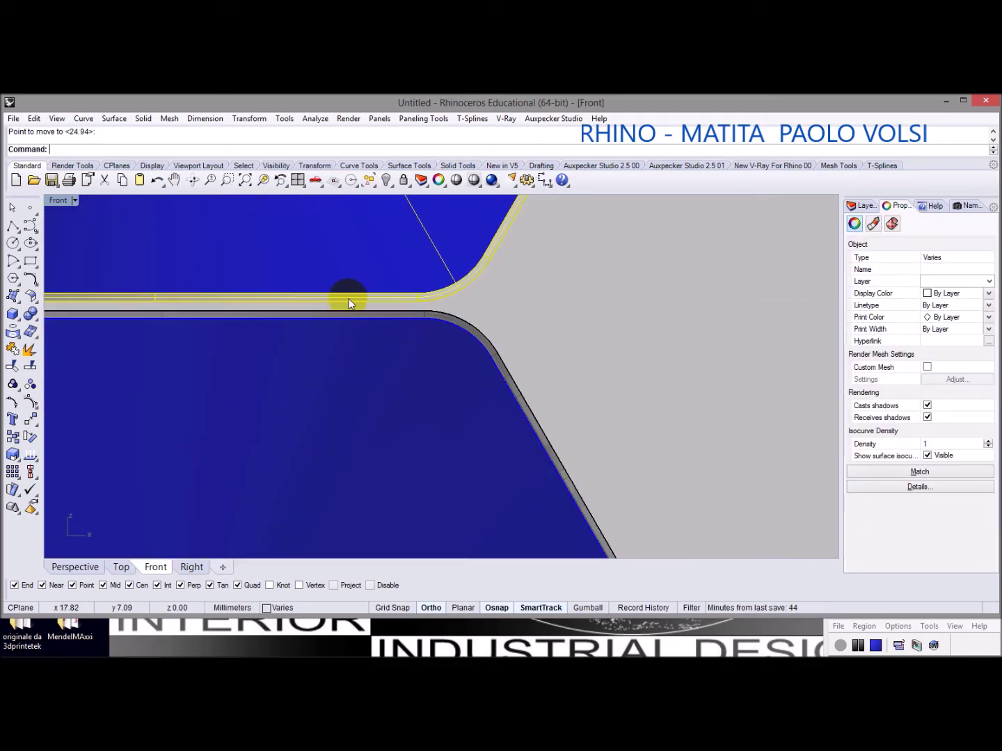
scroll(379, 325, down, 3)
scroll(373, 325, down, 5)
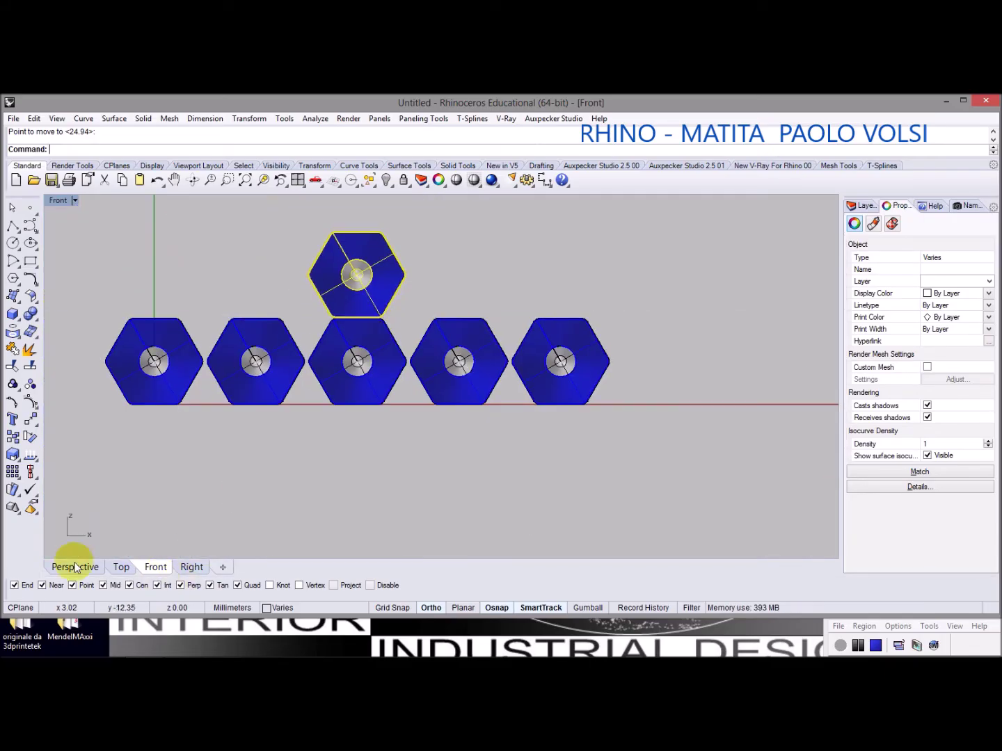
In the top view, with Ortho off, rotate the upper pencil by about 310.8° around its middle so it lies diagonally across the row
click(121, 567)
scroll(264, 488, down, 3)
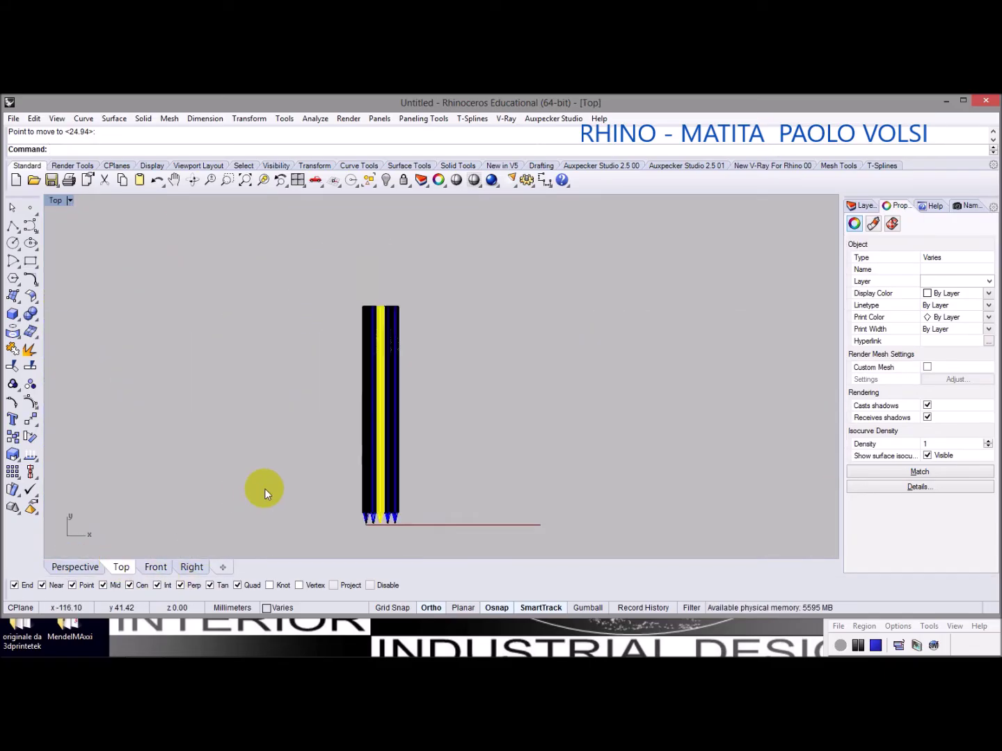
click(31, 417)
click(358, 425)
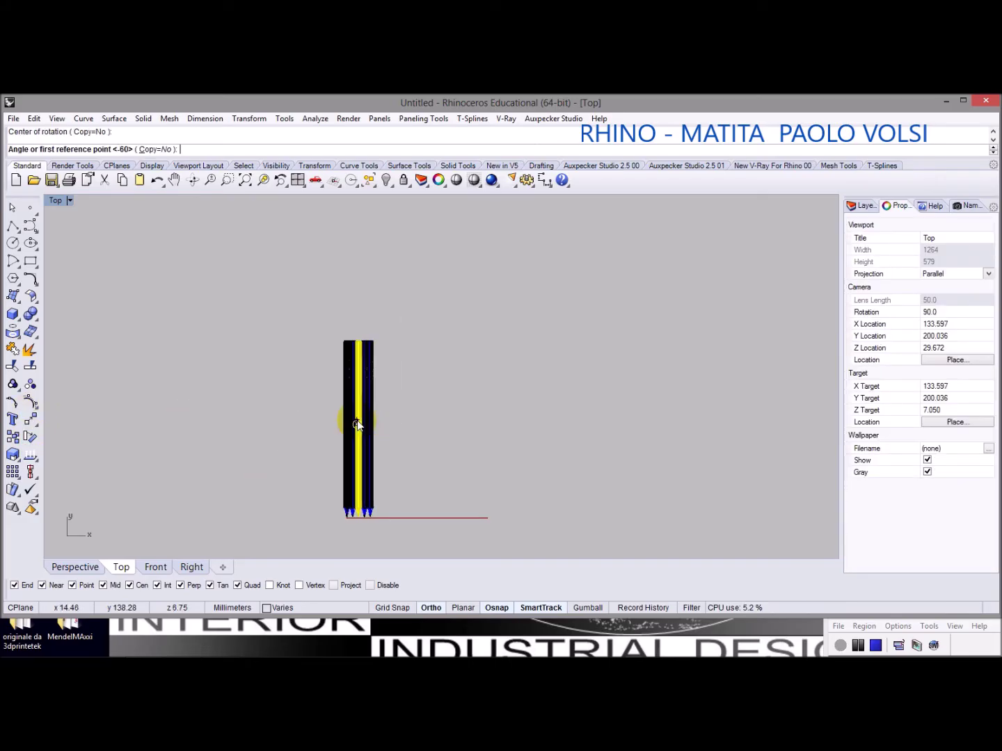
click(430, 607)
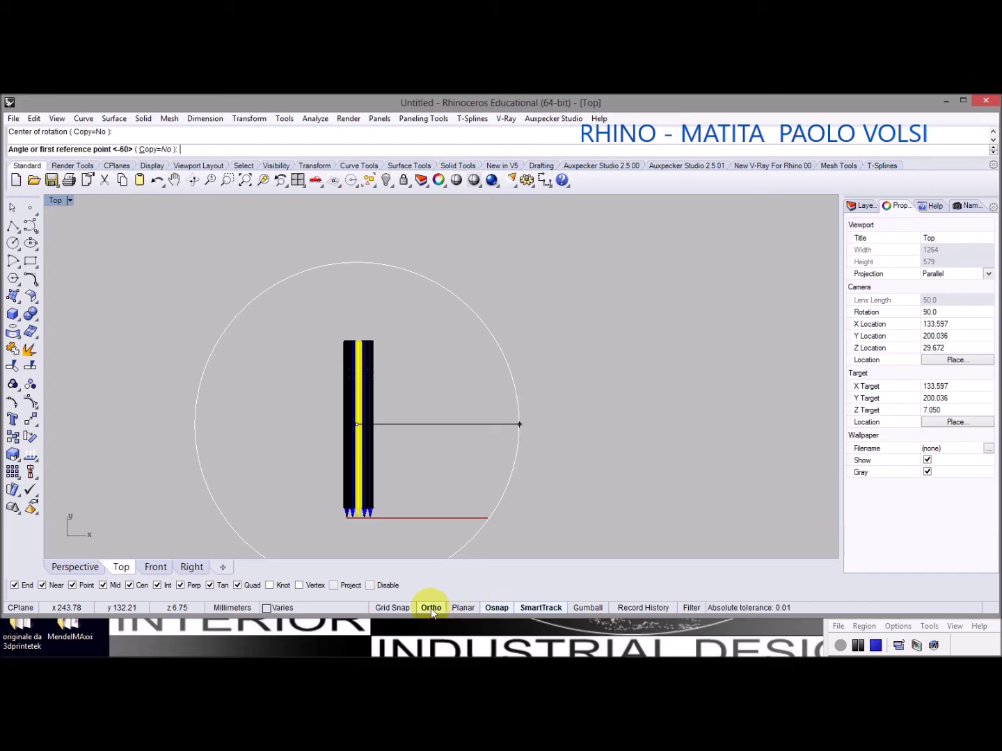
click(430, 293)
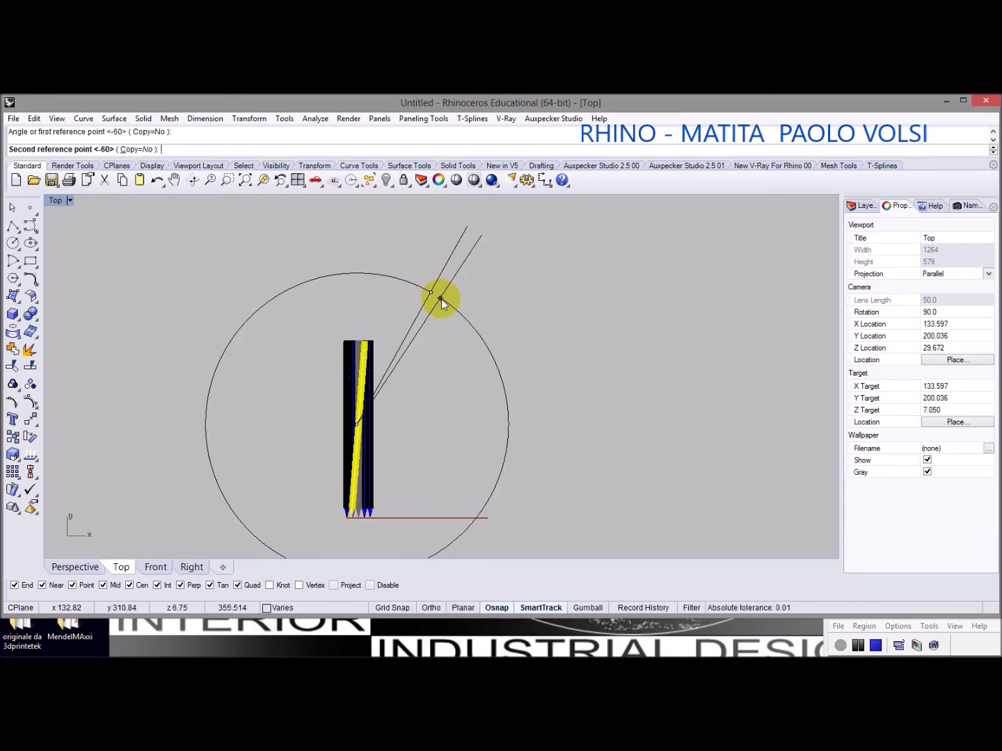
click(490, 397)
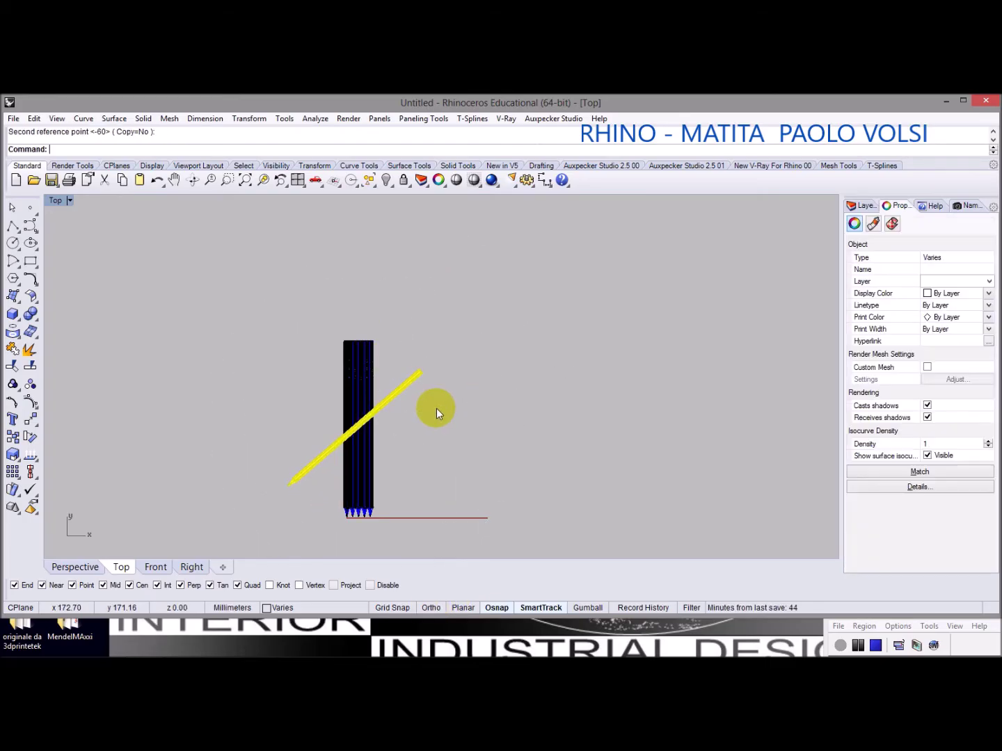
click(69, 567)
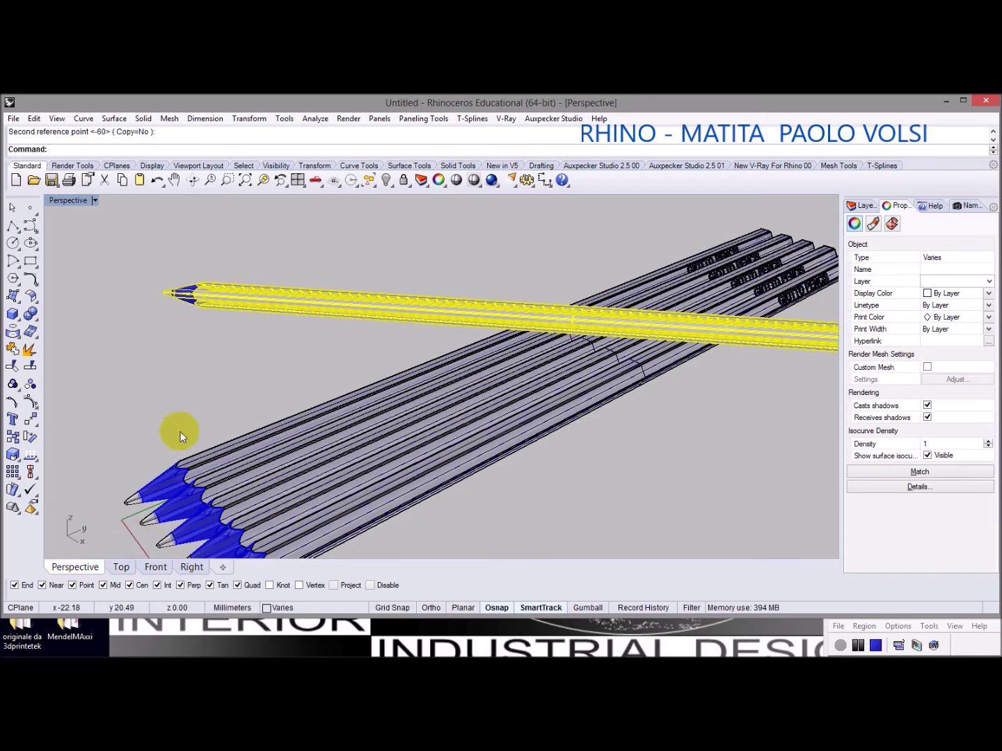
scroll(196, 420, down, 2)
right_drag(563, 426, 560, 448)
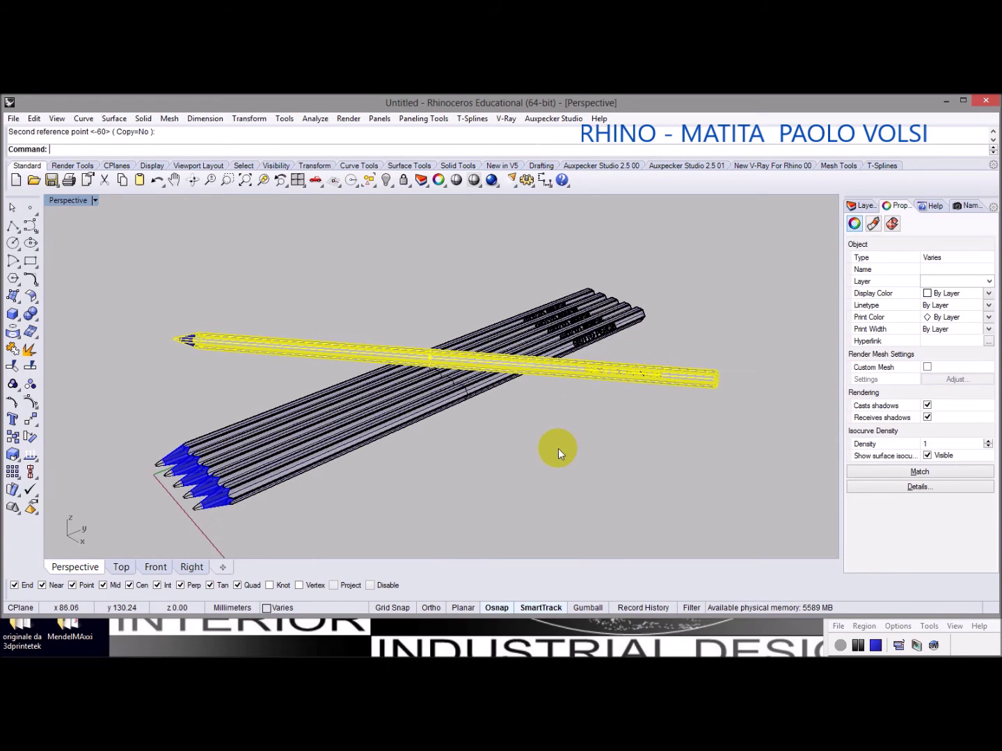
click(553, 448)
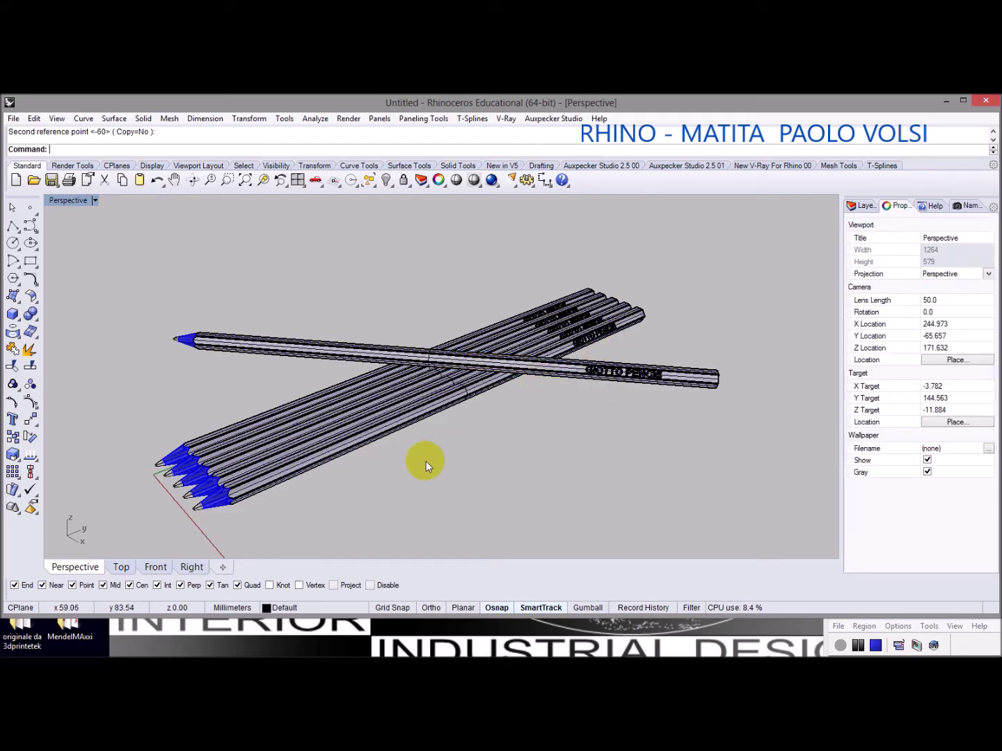
Select the whole diagonal pencil in perspective and move it about 25.49 mm toward the tips of the row
scroll(428, 457, up, 2)
scroll(430, 450, up, 2)
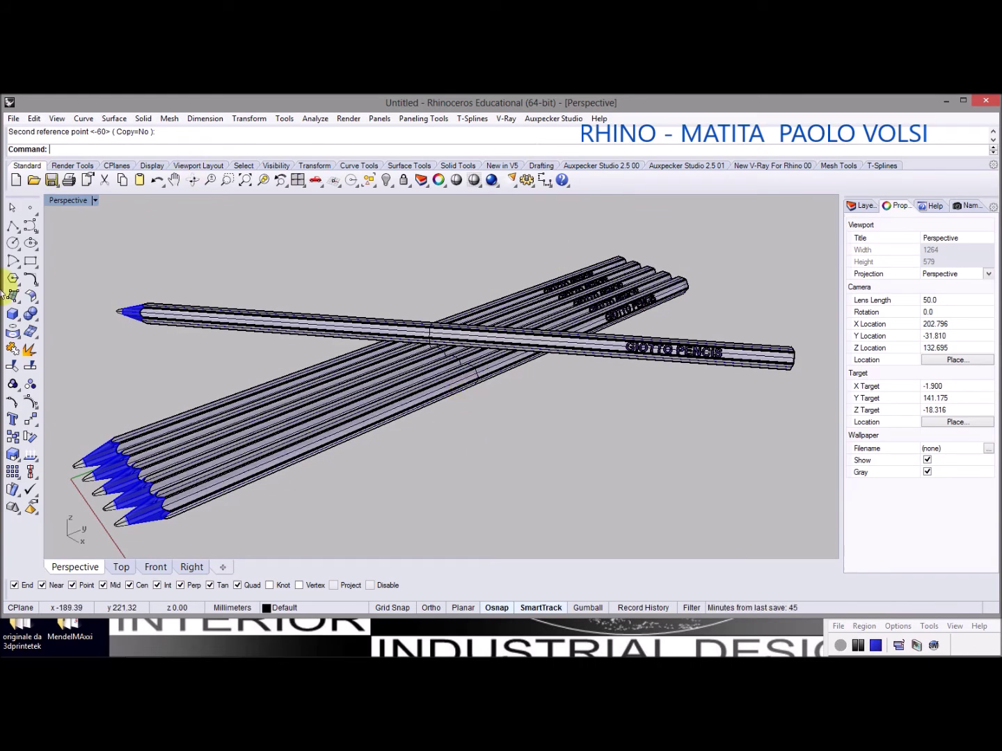
shift+right_drag(449, 523, 466, 510)
drag(794, 426, 705, 320)
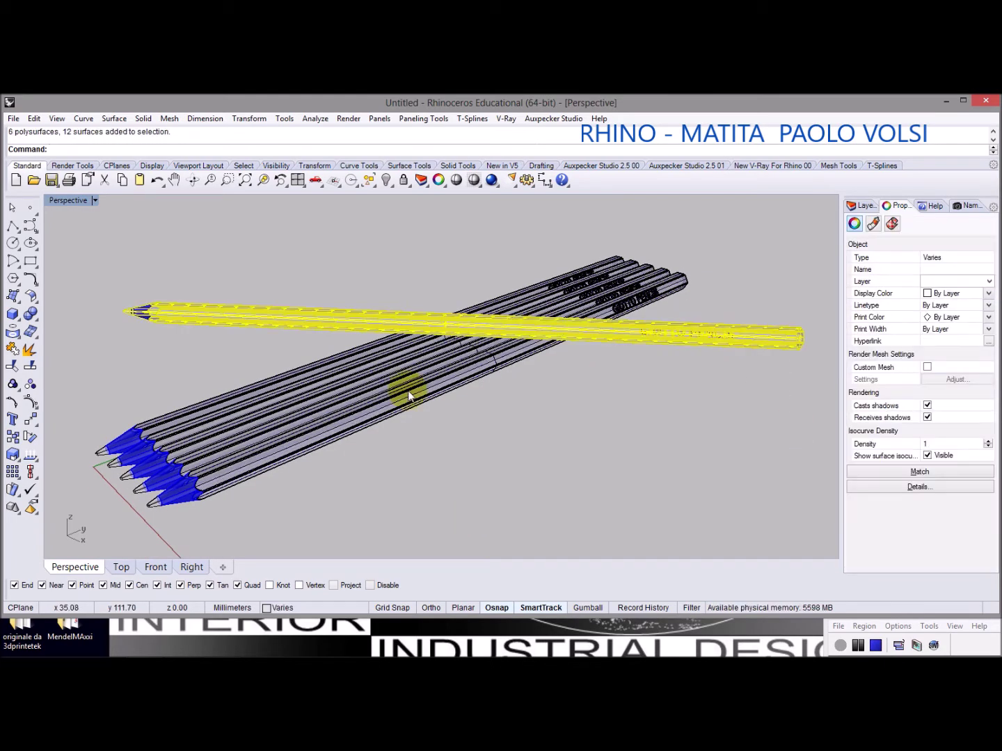
click(31, 417)
click(686, 393)
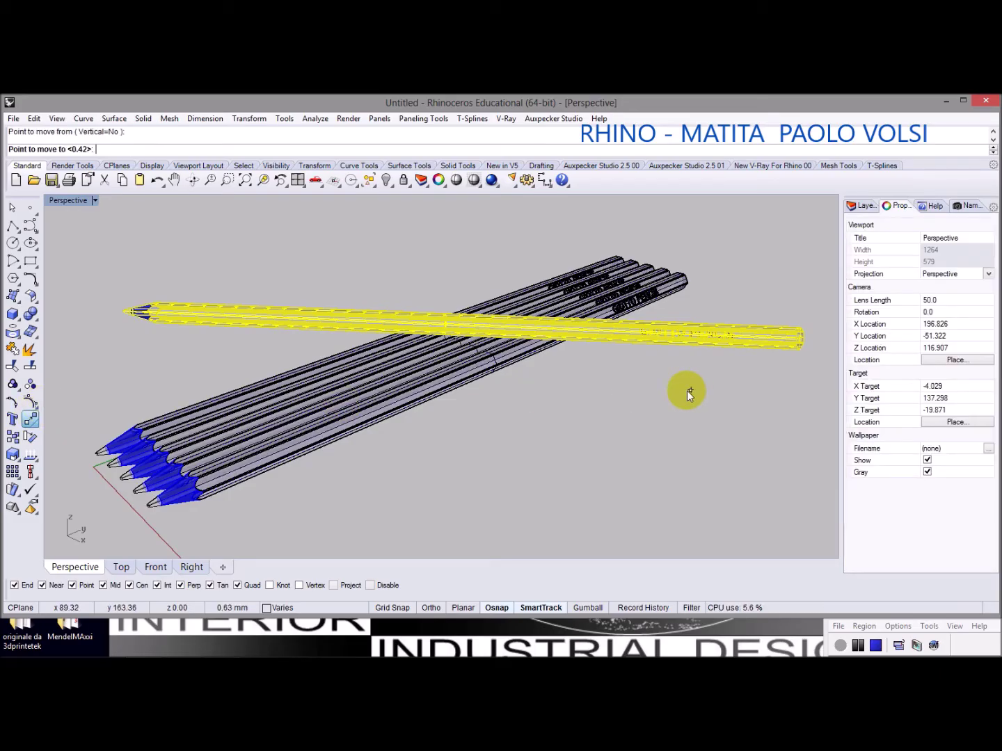
click(658, 417)
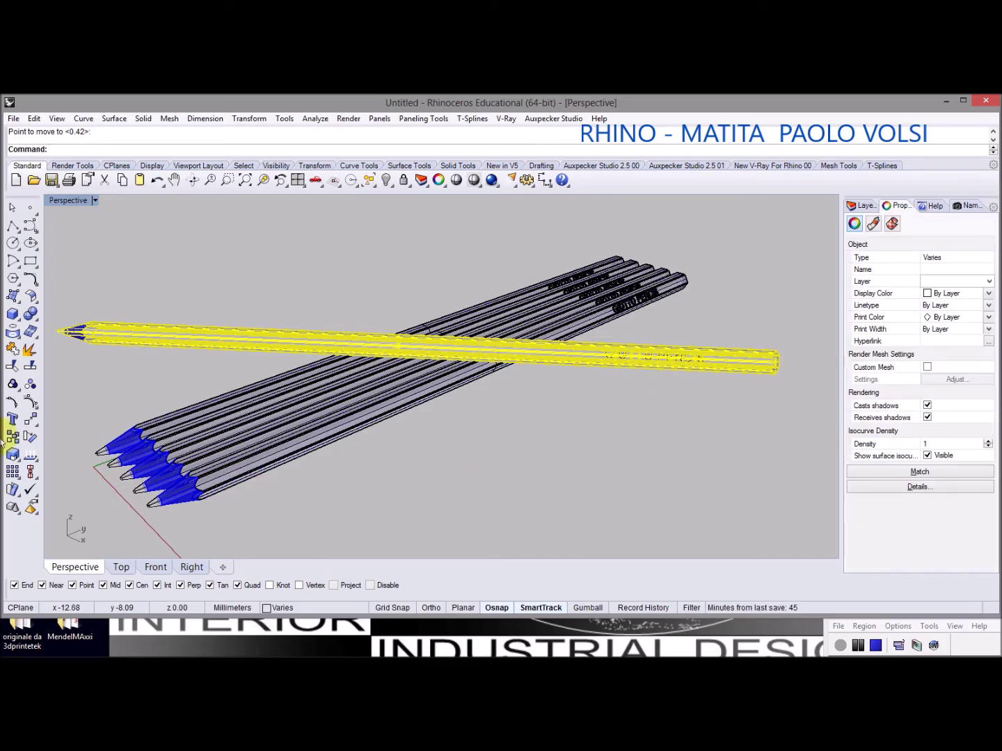
Rotate the upper pencil about 10° counter-clockwise around a point near its middle
click(30, 437)
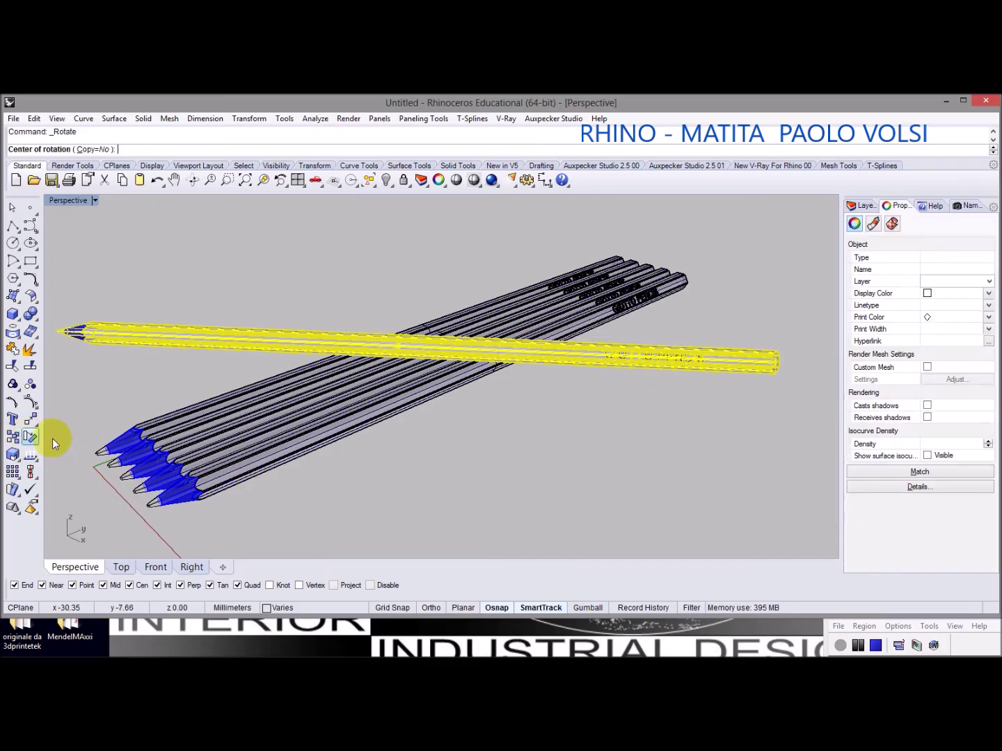
click(411, 359)
click(505, 442)
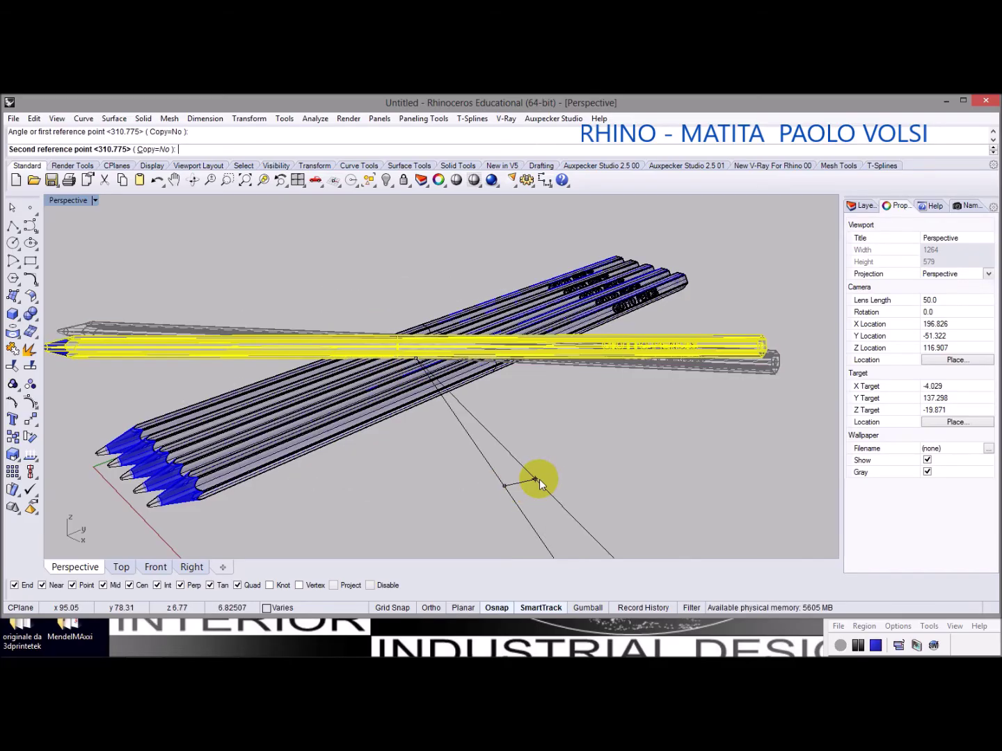
click(539, 479)
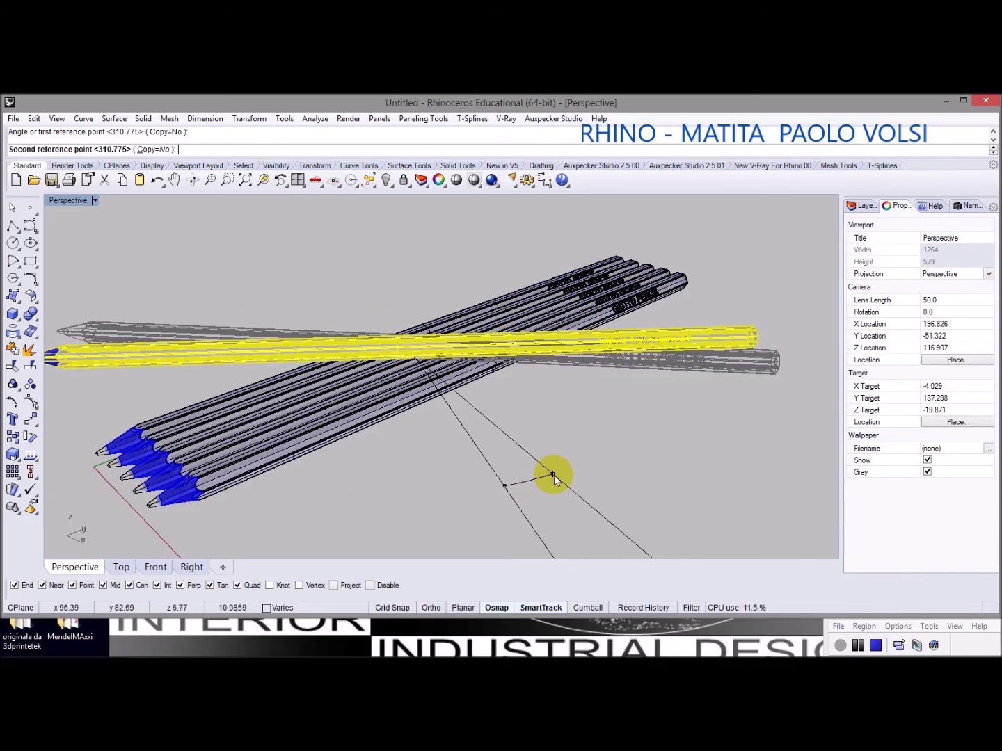
shift+right_drag(553, 475, 602, 467)
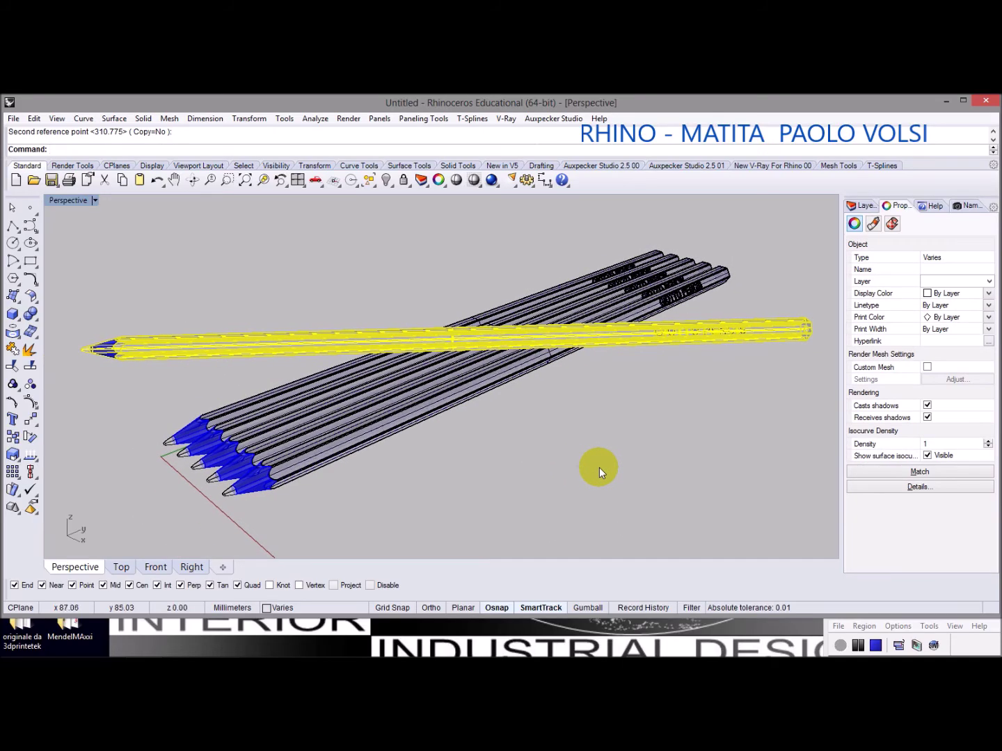
key(Escape)
scroll(622, 473, down, 1)
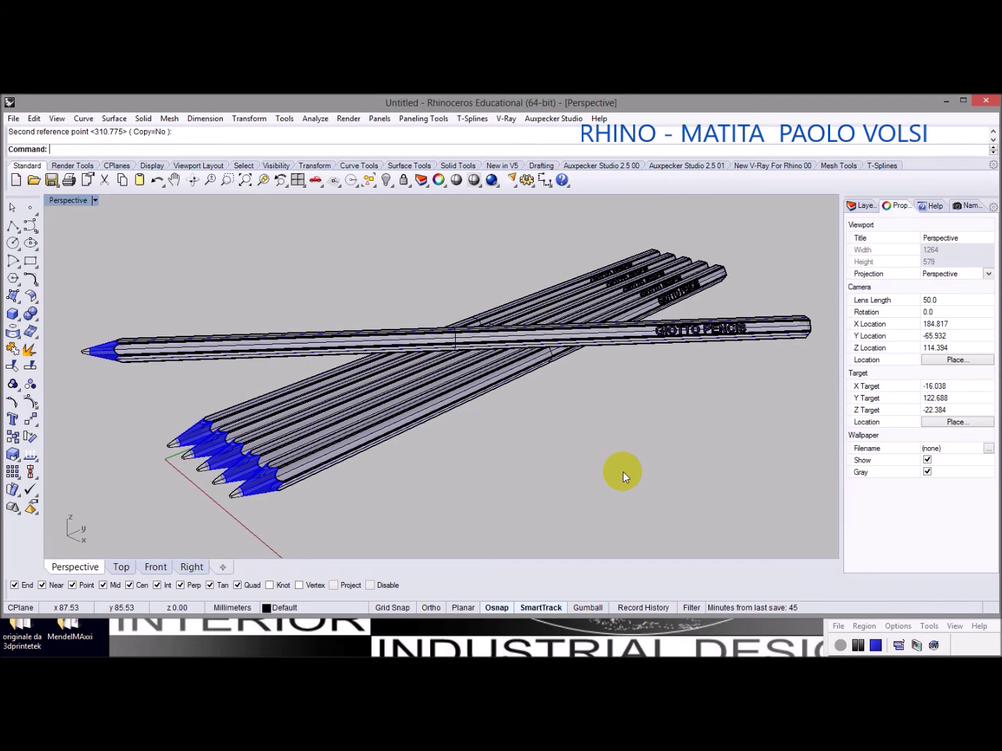
Select the whole upper pencil and shift it a short way across the row in the positive X direction
key(Right)
key(Right)
key(Right)
key(Right)
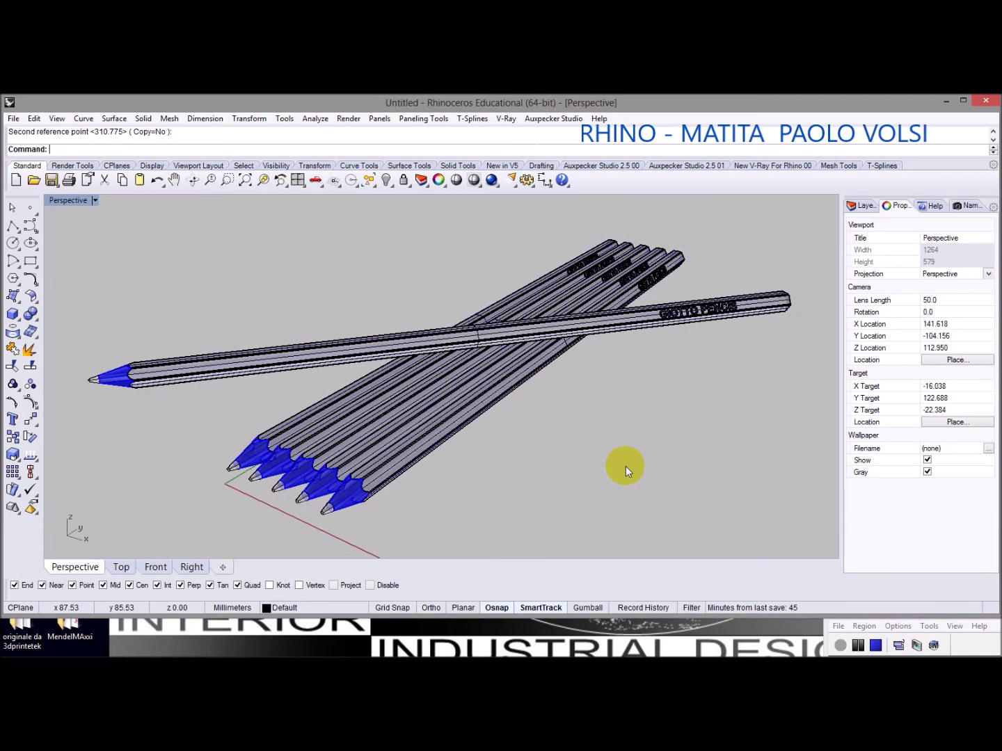
key(Right)
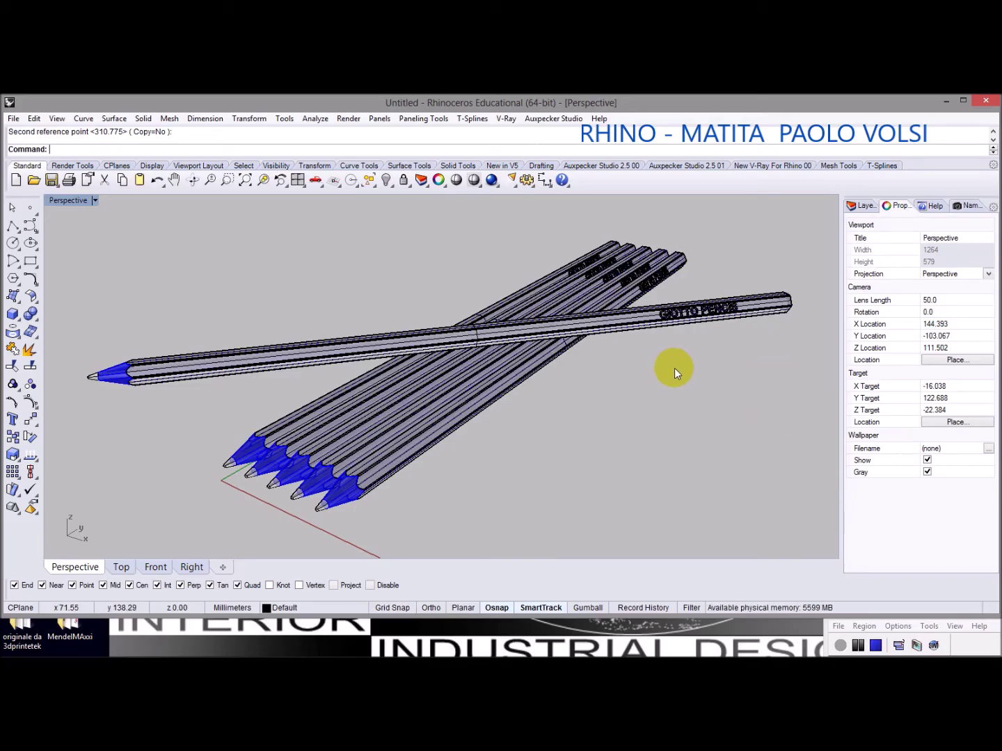
key(Down)
key(Down)
key(Down)
key(Down)
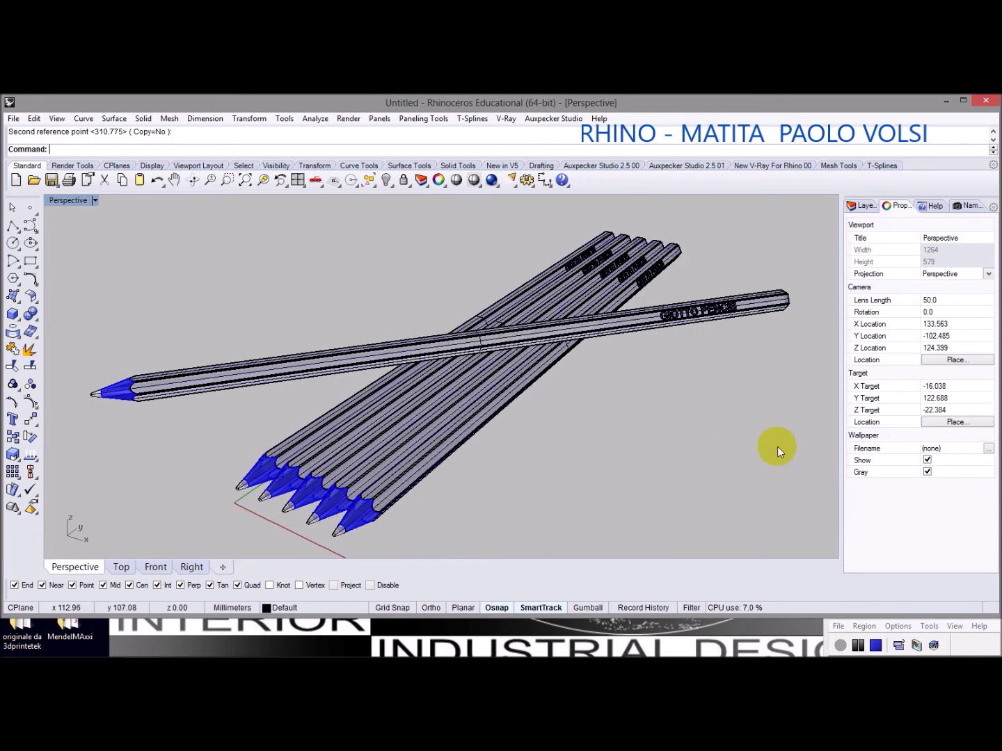
drag(780, 379, 691, 268)
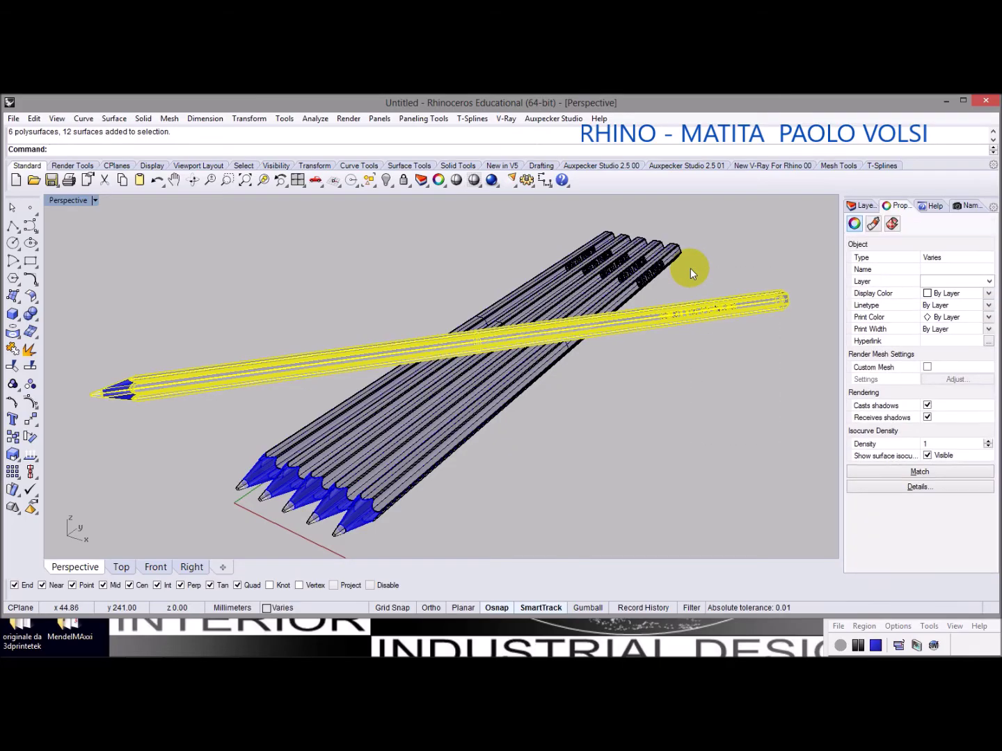
click(31, 422)
click(555, 437)
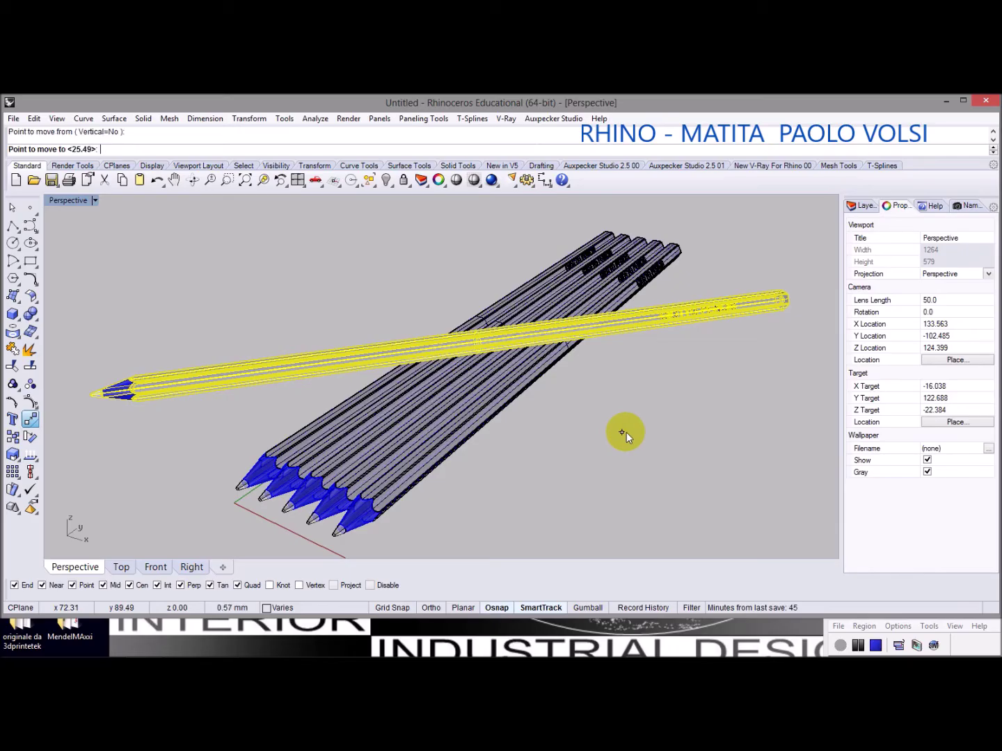
click(658, 436)
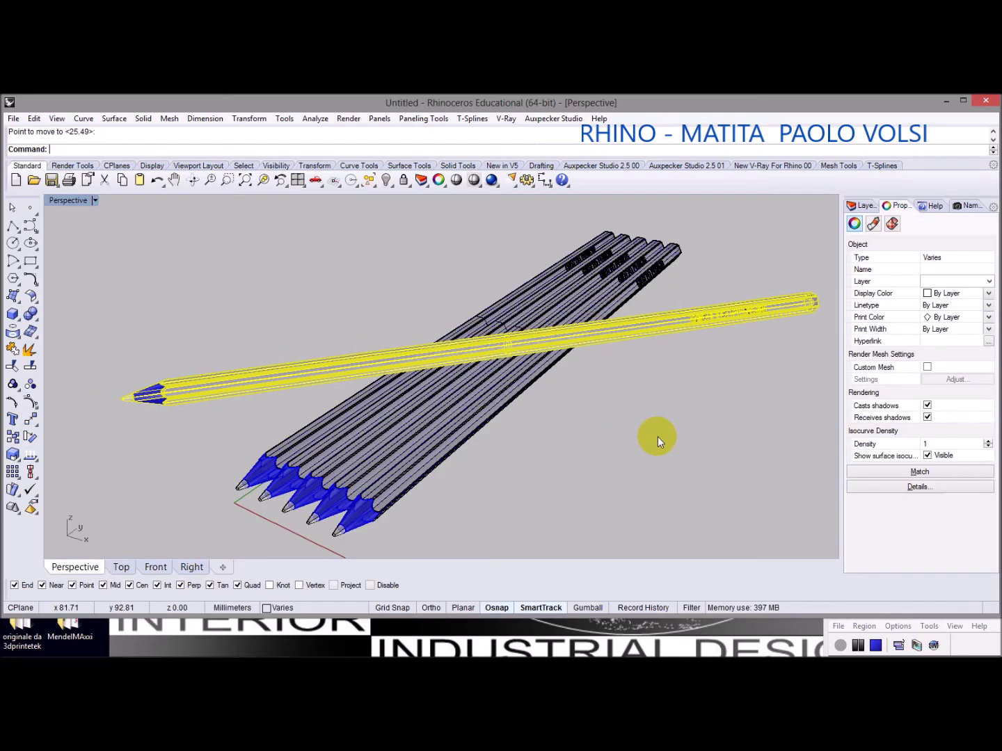
click(657, 436)
Close the Named Views panel and enable it again among the docked panels
mouse_move(662, 436)
right_down()
mouse_move(616, 422)
mouse_move(638, 430)
right_up()
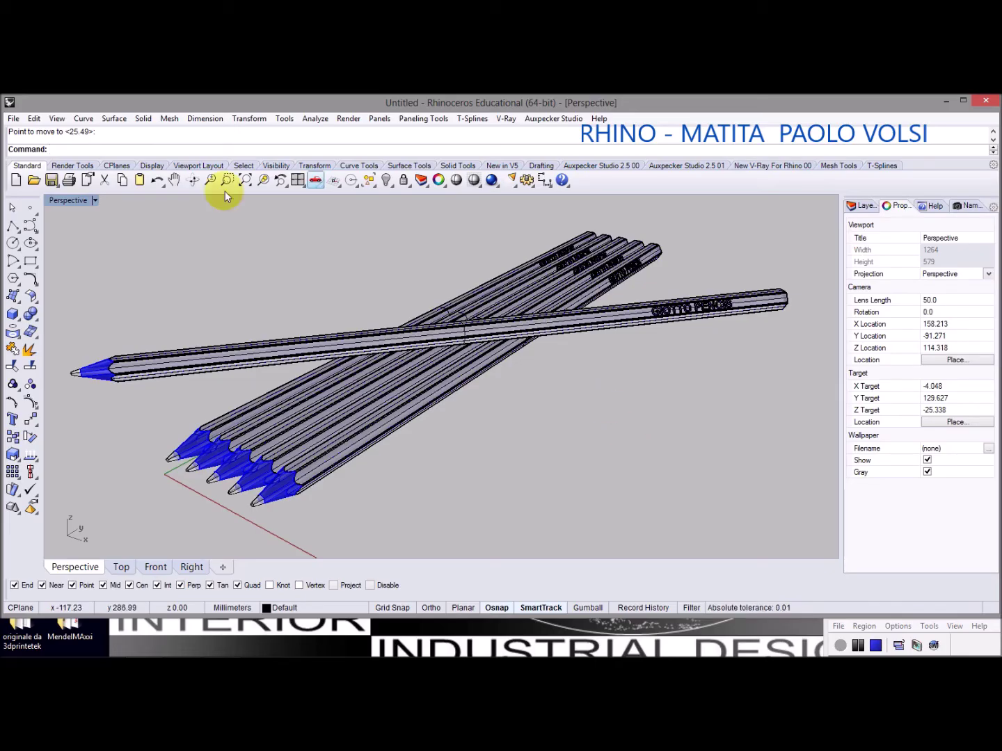
click(972, 206)
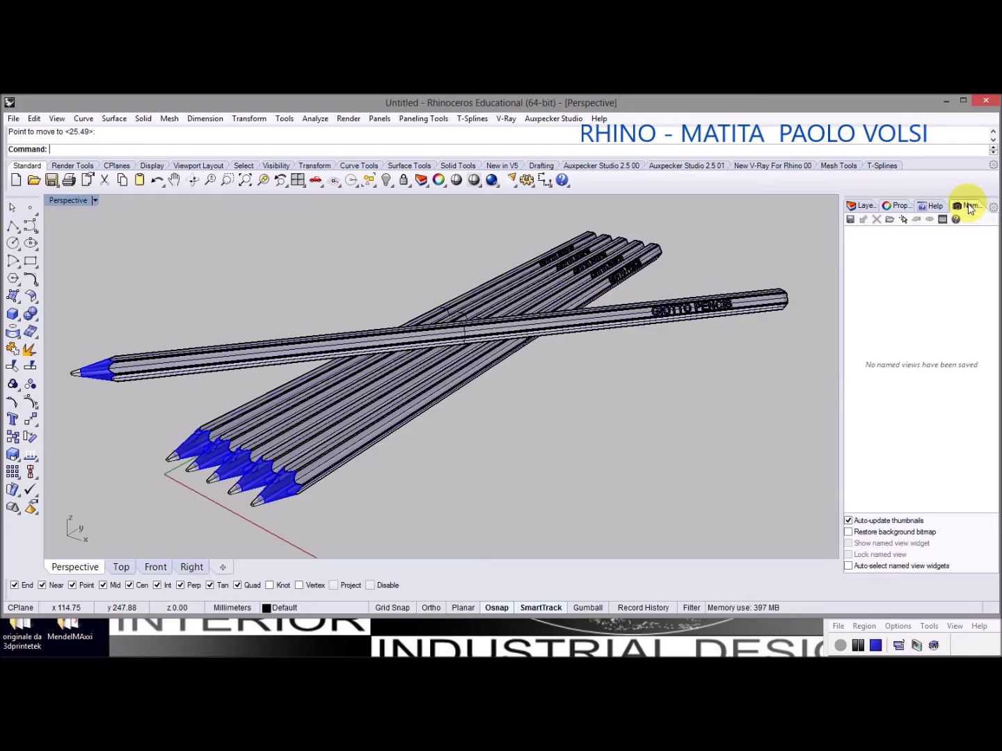
drag(972, 207, 584, 229)
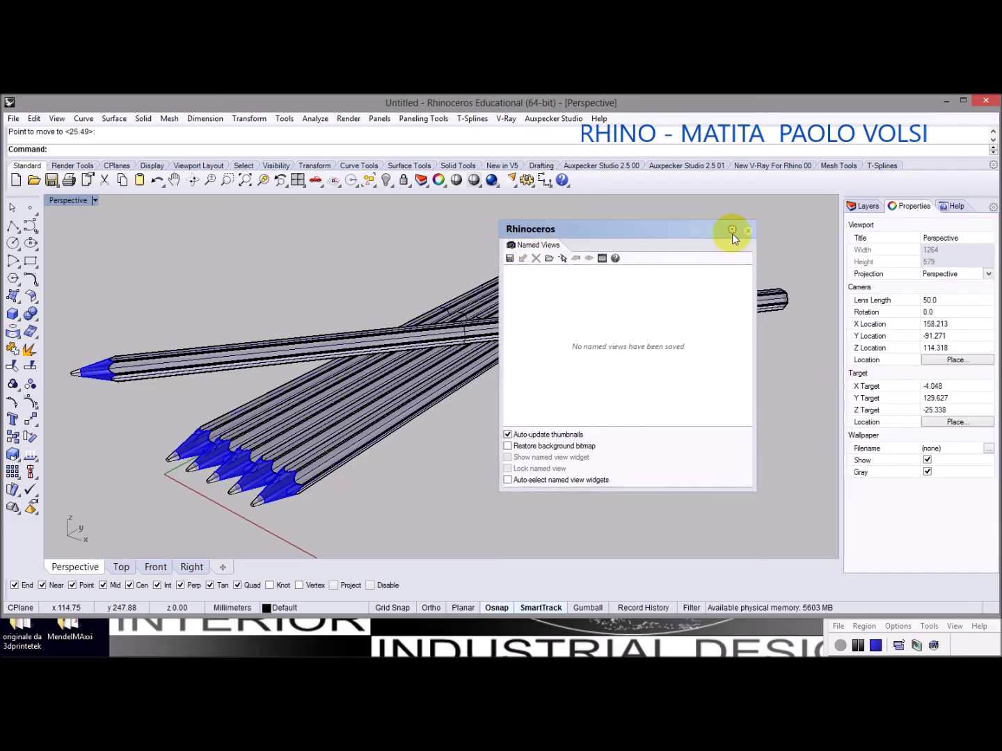
click(746, 231)
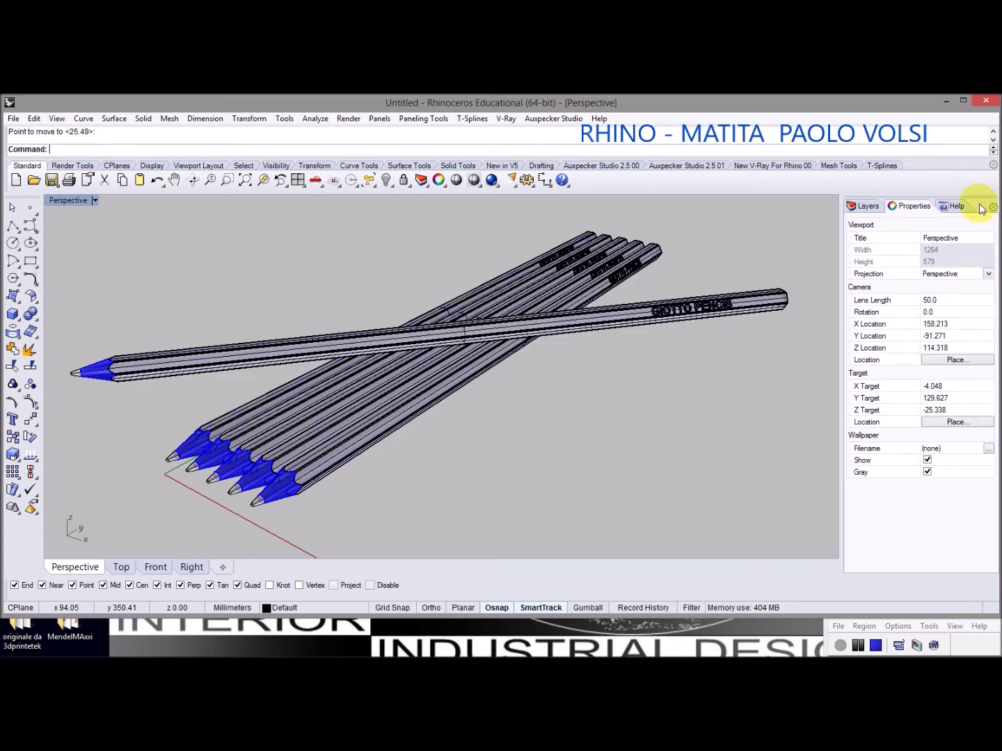
click(980, 206)
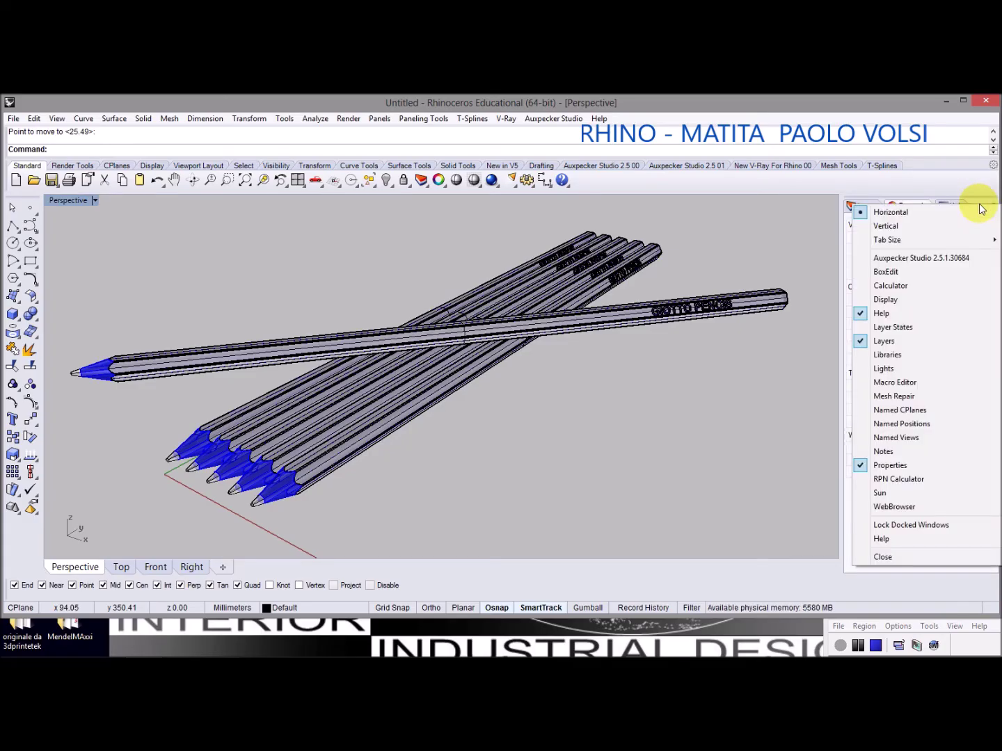
click(892, 441)
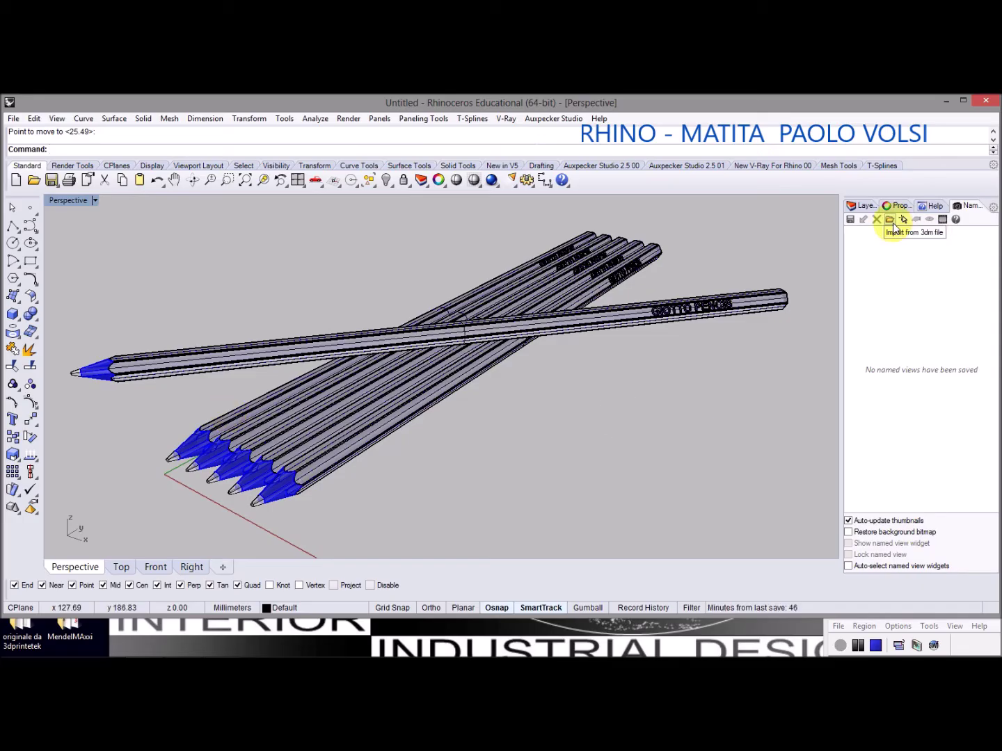
Save the current perspective viewport of the pencils as a named view called CAMERA 1
click(848, 220)
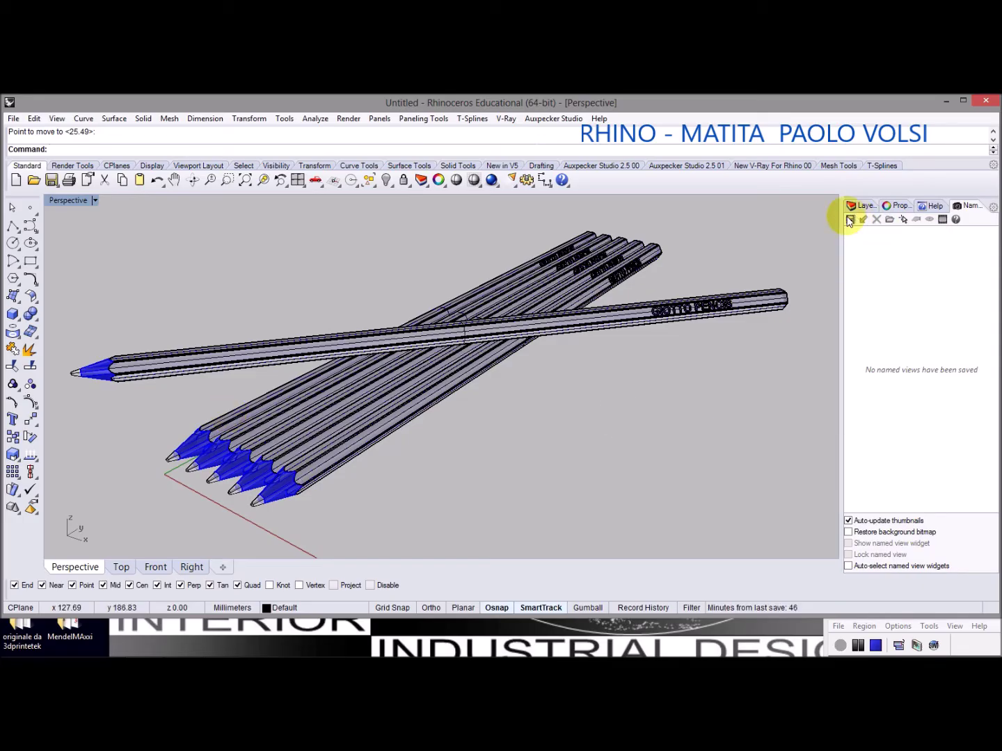
text(CAMERA 1)
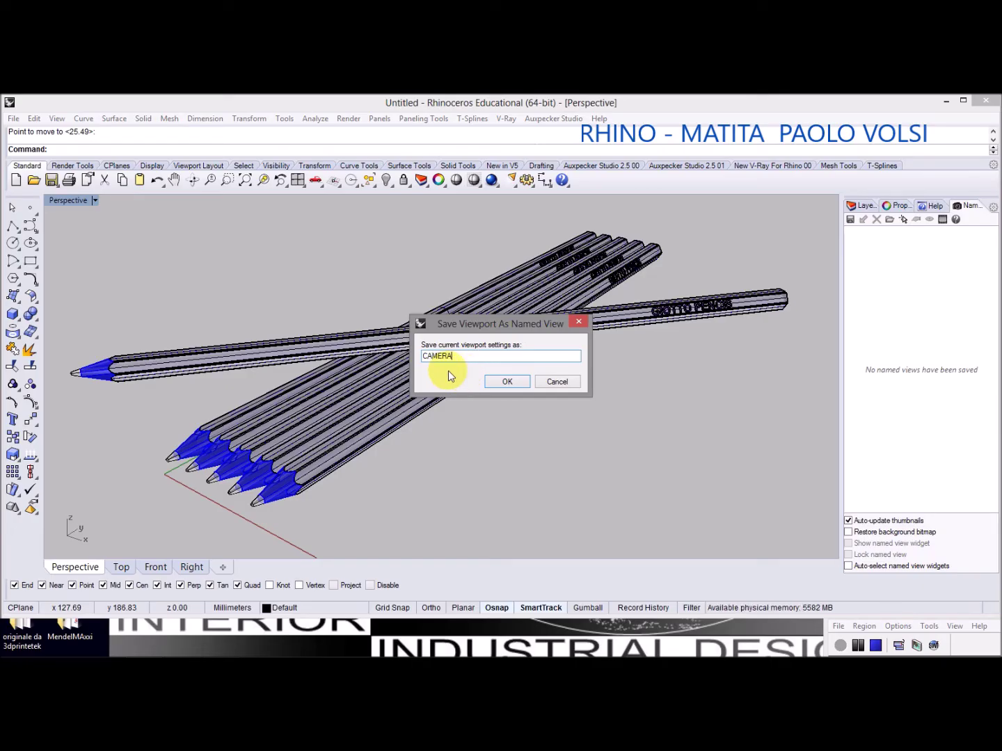
click(511, 383)
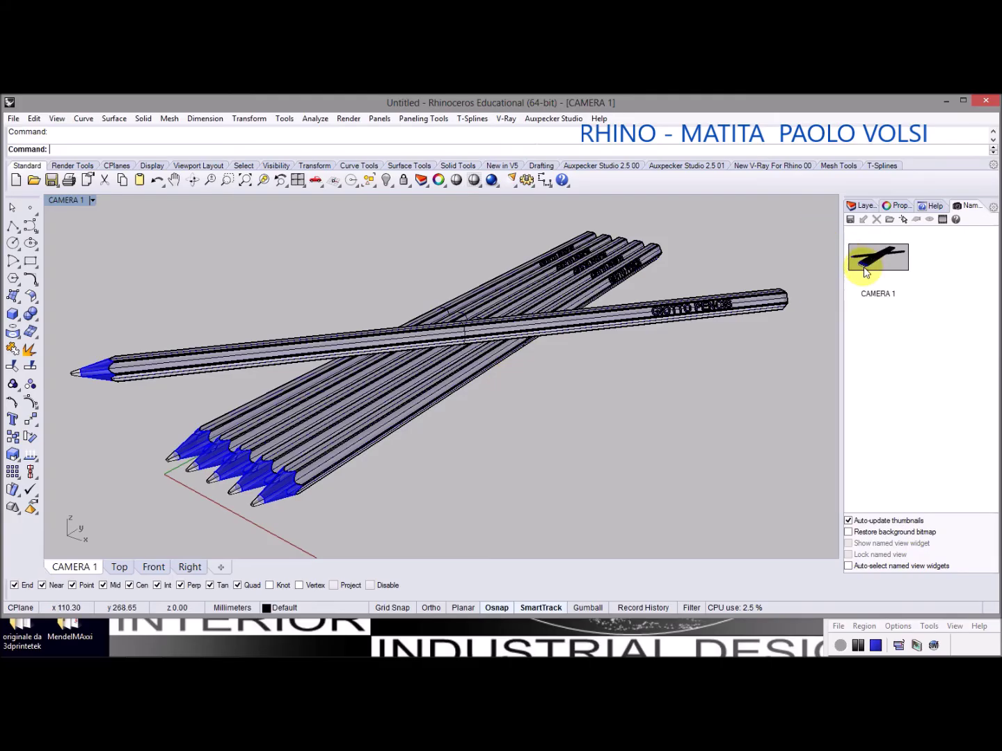
Test the named view by moving the viewport far from the pencils and restoring CAMERA 1
scroll(498, 311, down, 5)
mouse_move(498, 312)
right_down()
mouse_move(554, 480)
mouse_move(666, 405)
mouse_move(523, 521)
mouse_move(53, 385)
mouse_move(793, 427)
mouse_move(414, 416)
mouse_move(280, 428)
mouse_move(445, 456)
right_up()
right_drag(196, 286, 294, 368)
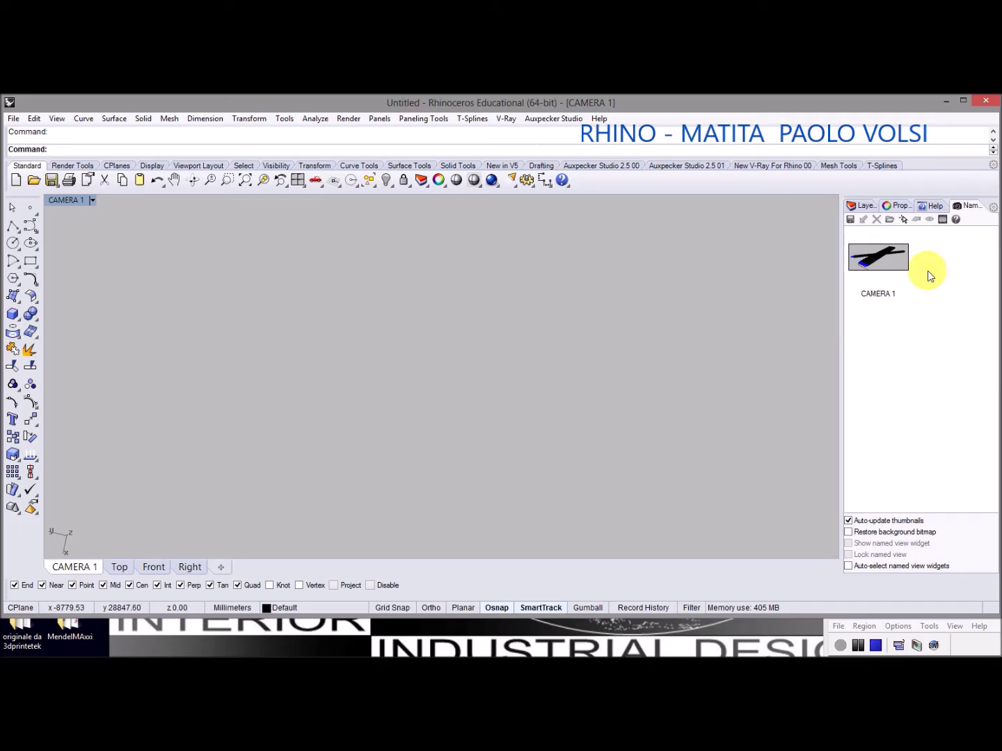
double_click(896, 262)
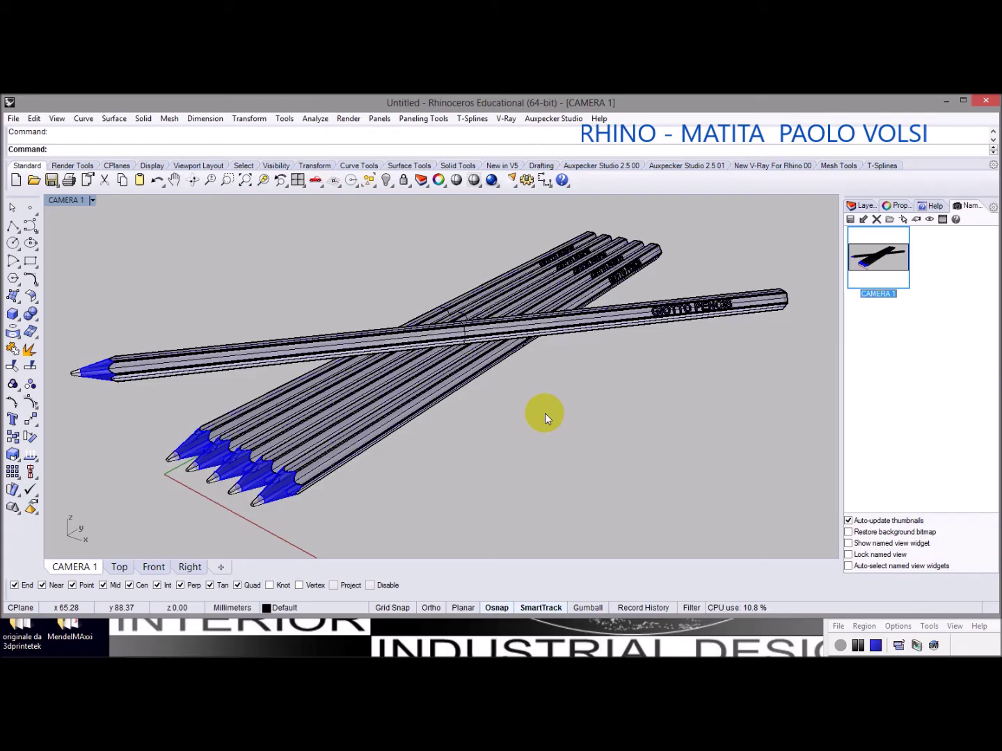
mouse_move(420, 435)
right_down()
mouse_move(582, 420)
mouse_move(537, 448)
mouse_move(530, 413)
mouse_move(548, 387)
right_up()
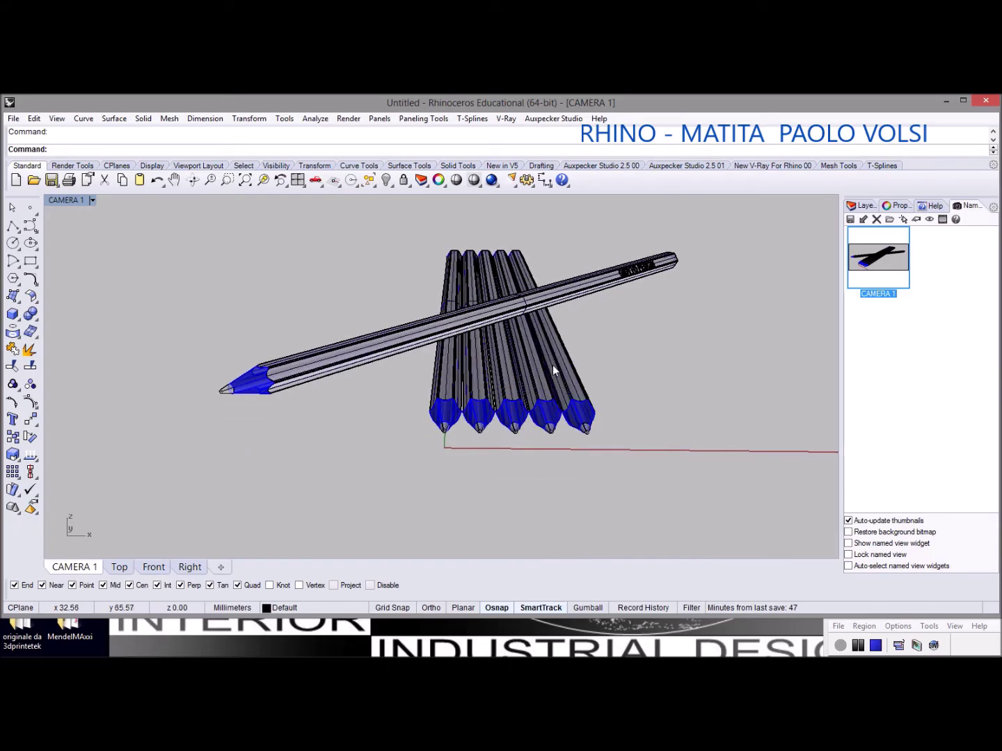
Frame the pencils in a closer, frontal perspective view for a second camera, leaving nothing selected
scroll(553, 365, up, 3)
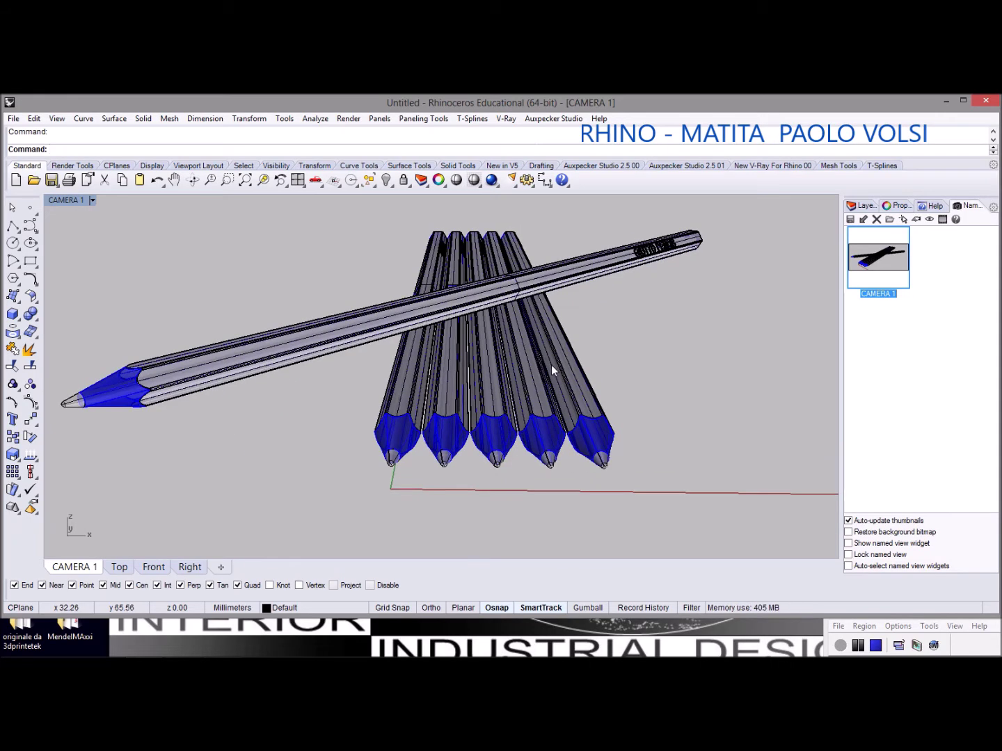
right_drag(549, 368, 549, 393)
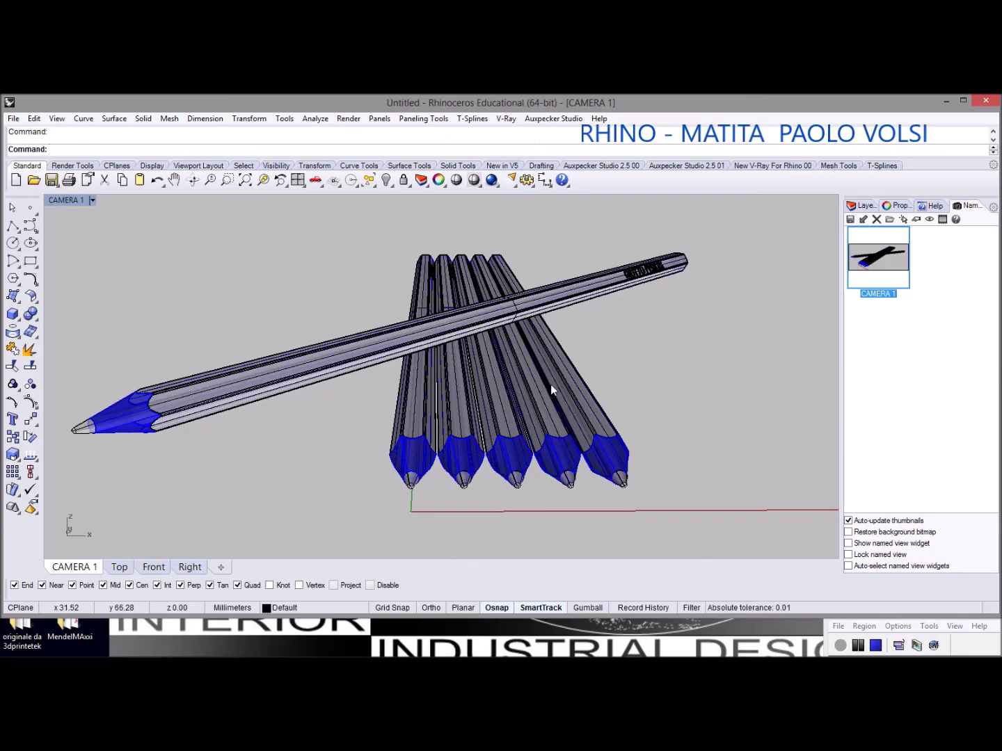
click(550, 384)
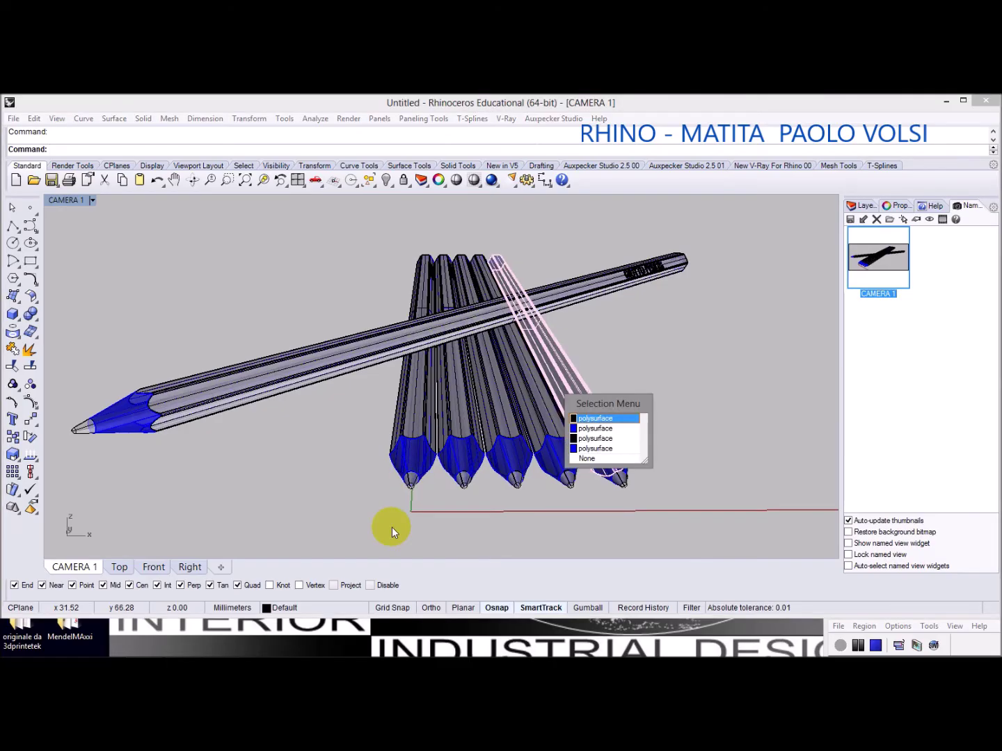
click(304, 483)
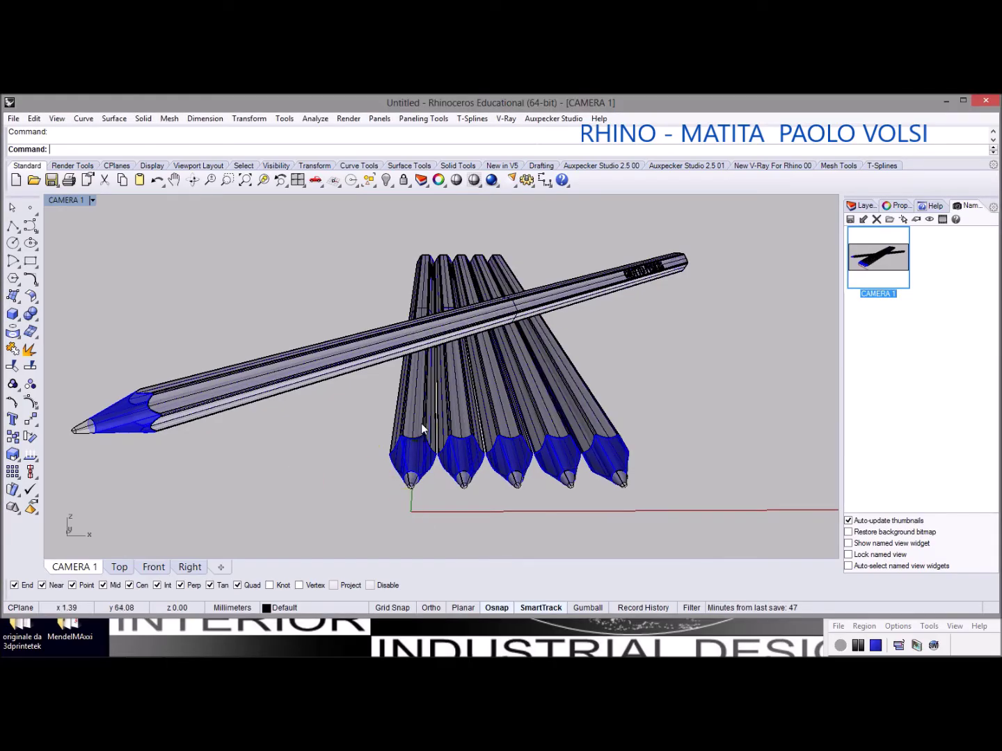
Set both the camera's and the target's X location to 0 in the viewport properties
click(66, 200)
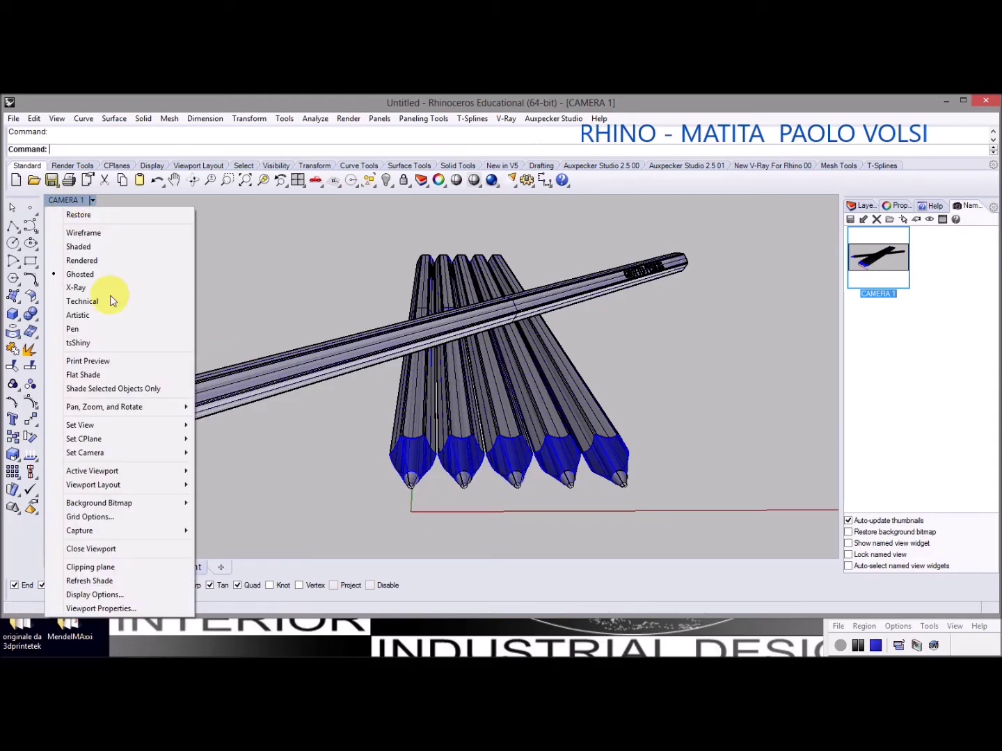
click(128, 610)
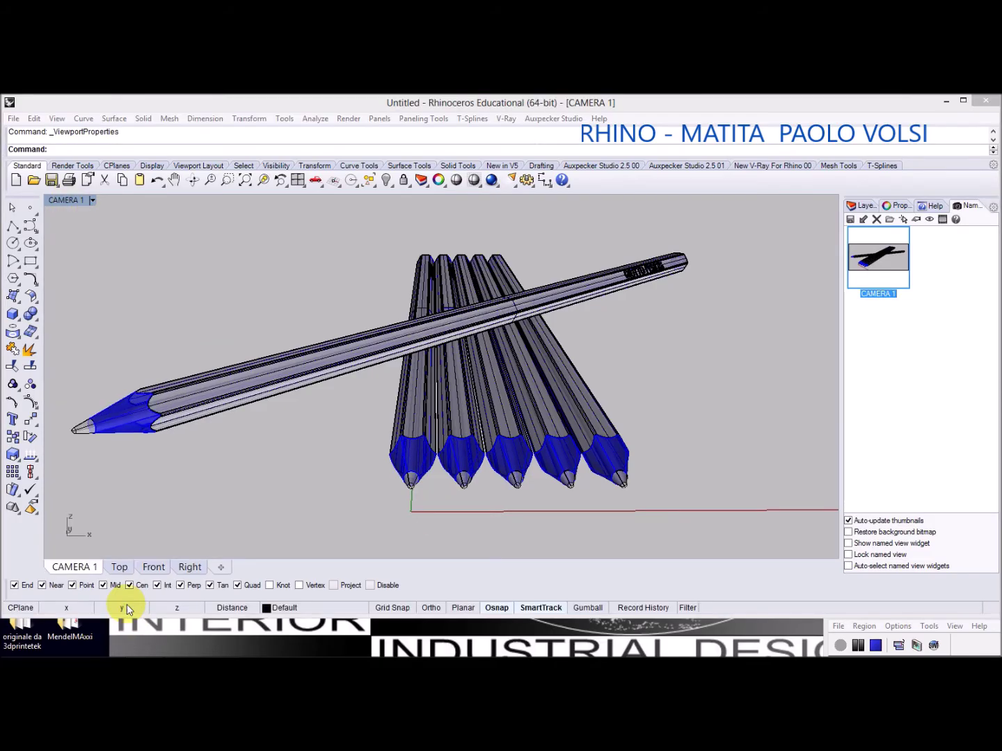
drag(667, 162, 597, 186)
drag(539, 202, 245, 210)
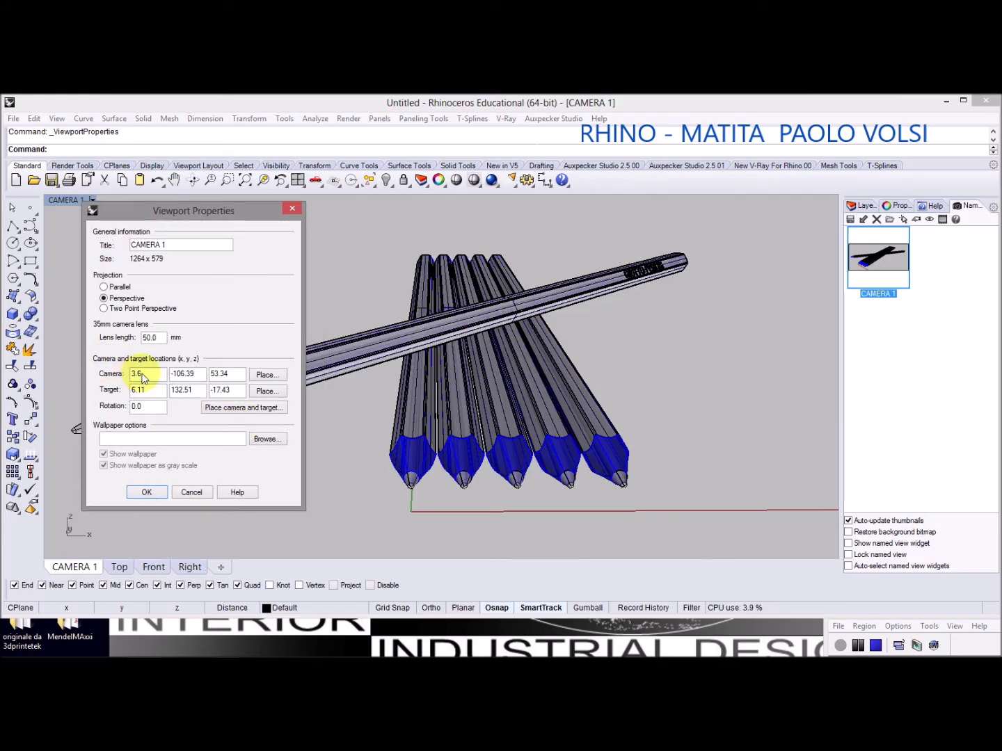
drag(145, 378, 126, 379)
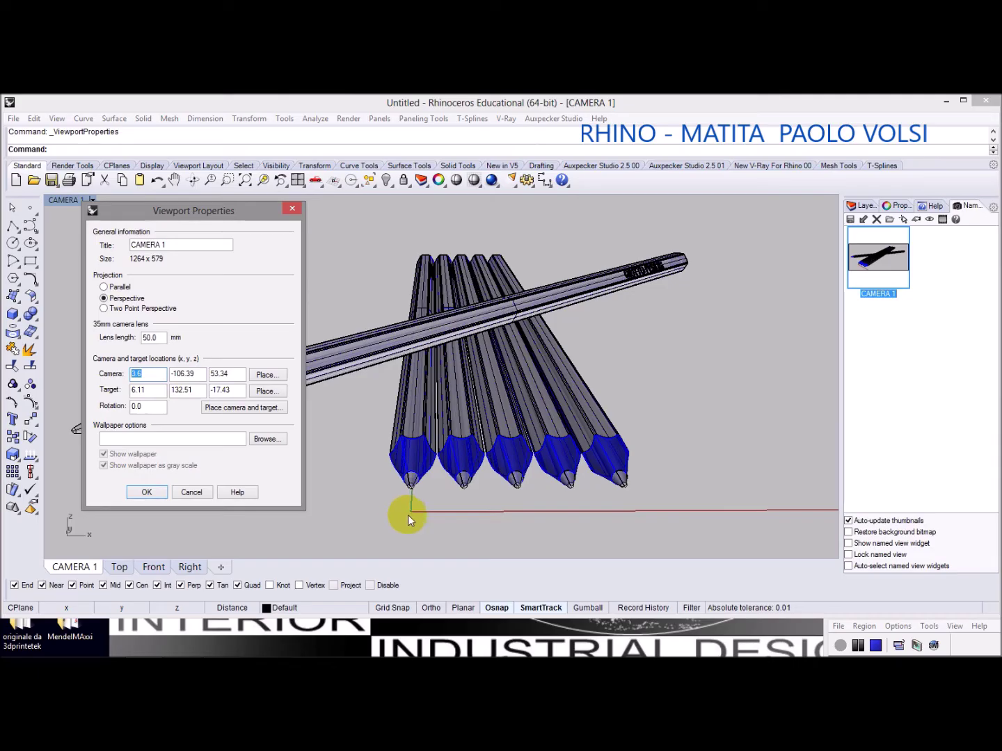
text(0)
drag(147, 392, 111, 395)
text(0)
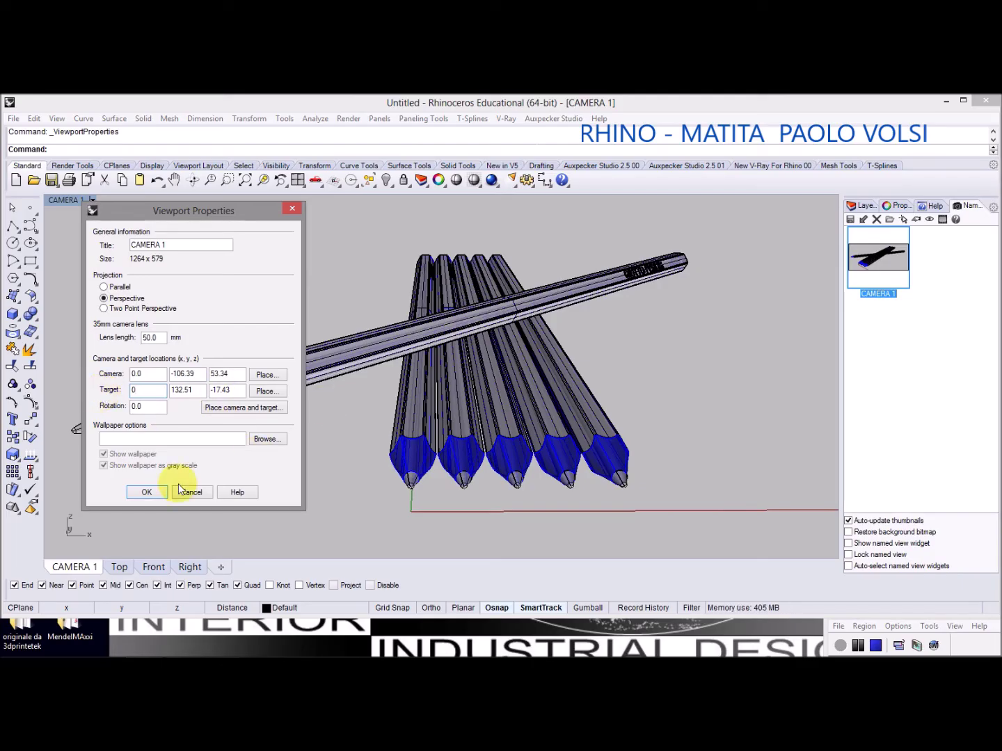
click(145, 492)
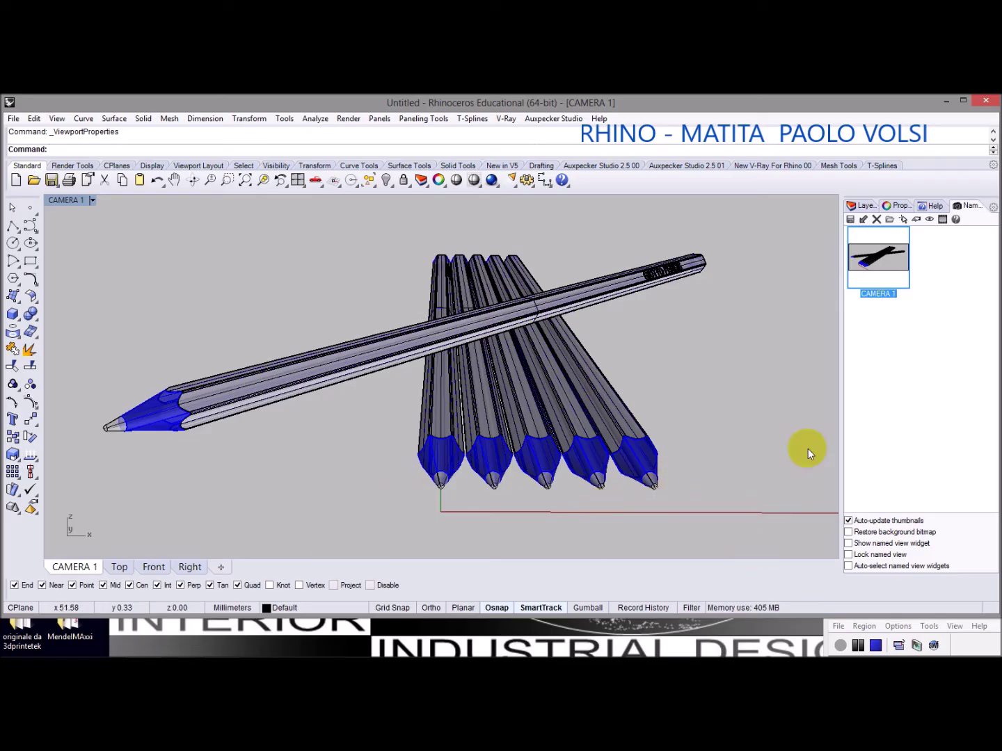
Save the current frontal viewport as a named view called CAMERA 2
click(849, 220)
double_click(453, 358)
text(2)
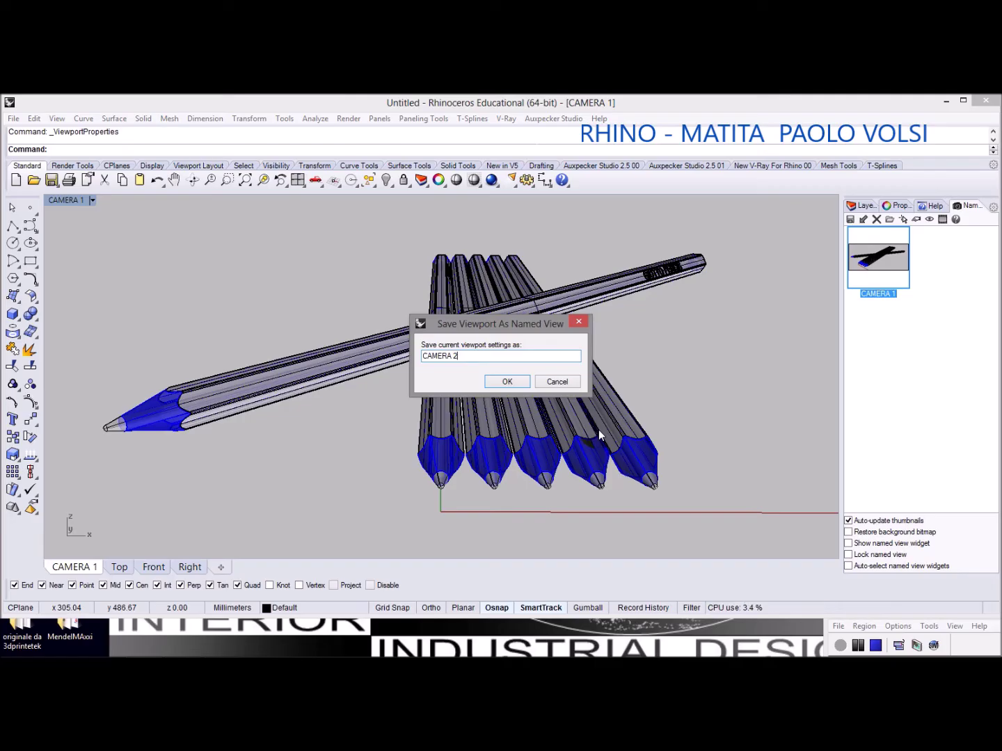
click(491, 381)
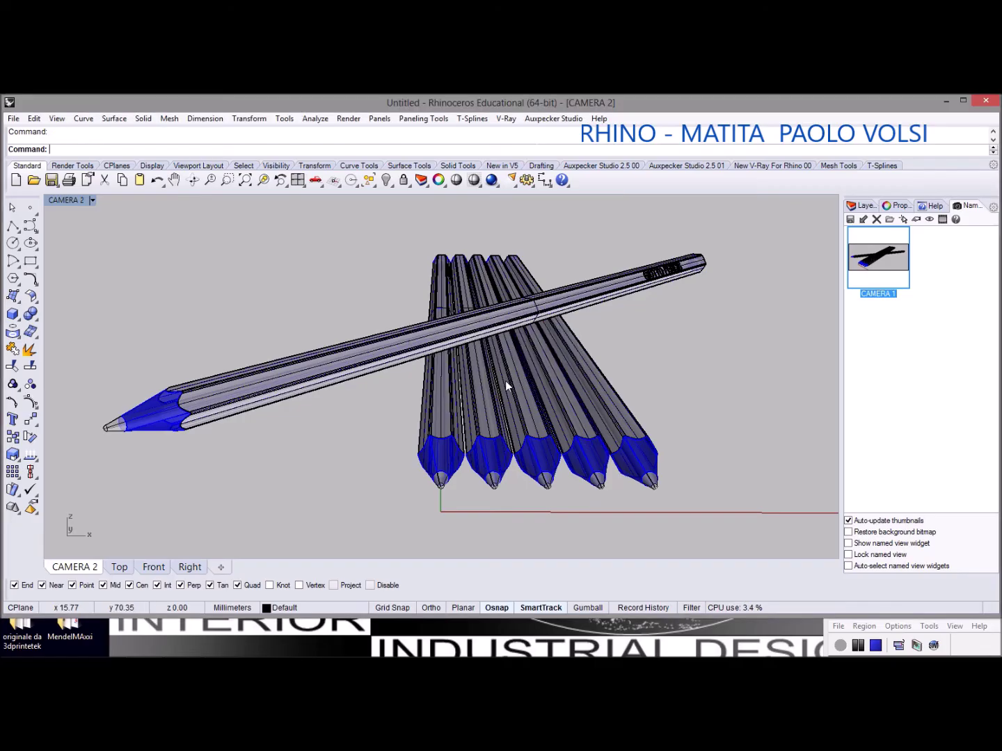
Compare the saved views by switching between CAMERA 1 and CAMERA 2, ending on CAMERA 1
click(931, 263)
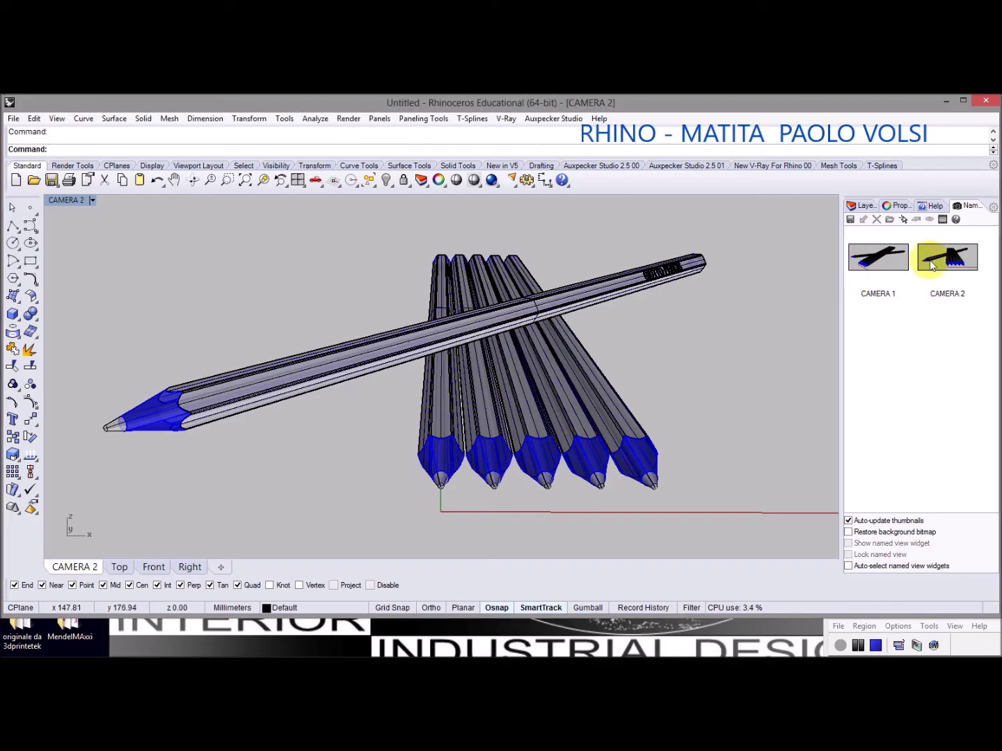
click(877, 260)
click(947, 258)
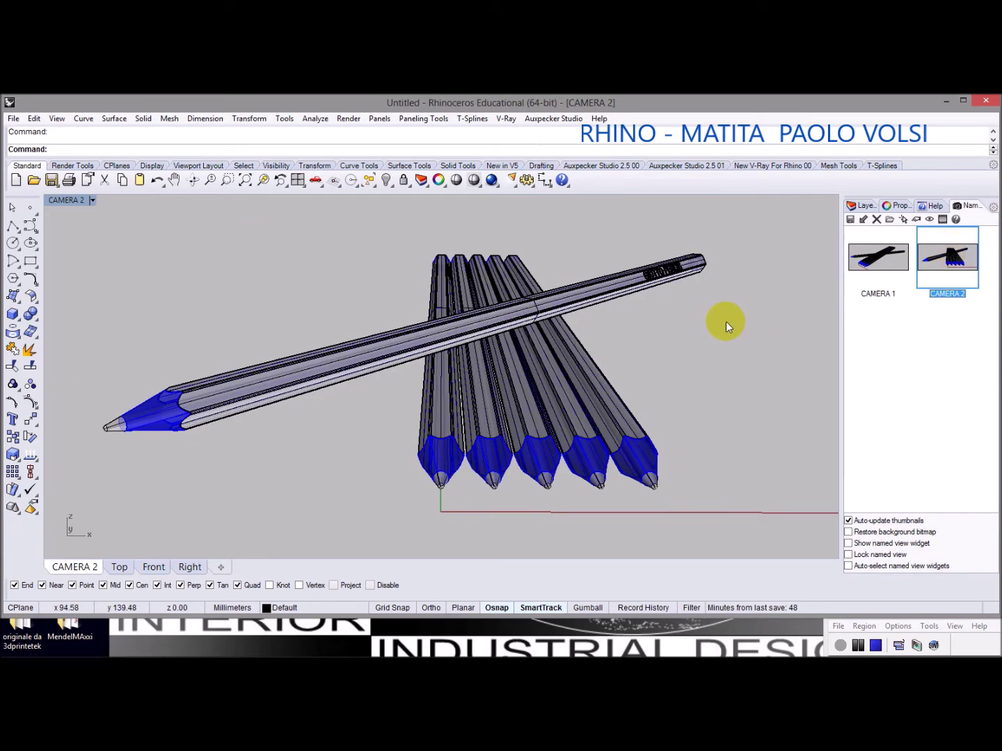
click(878, 258)
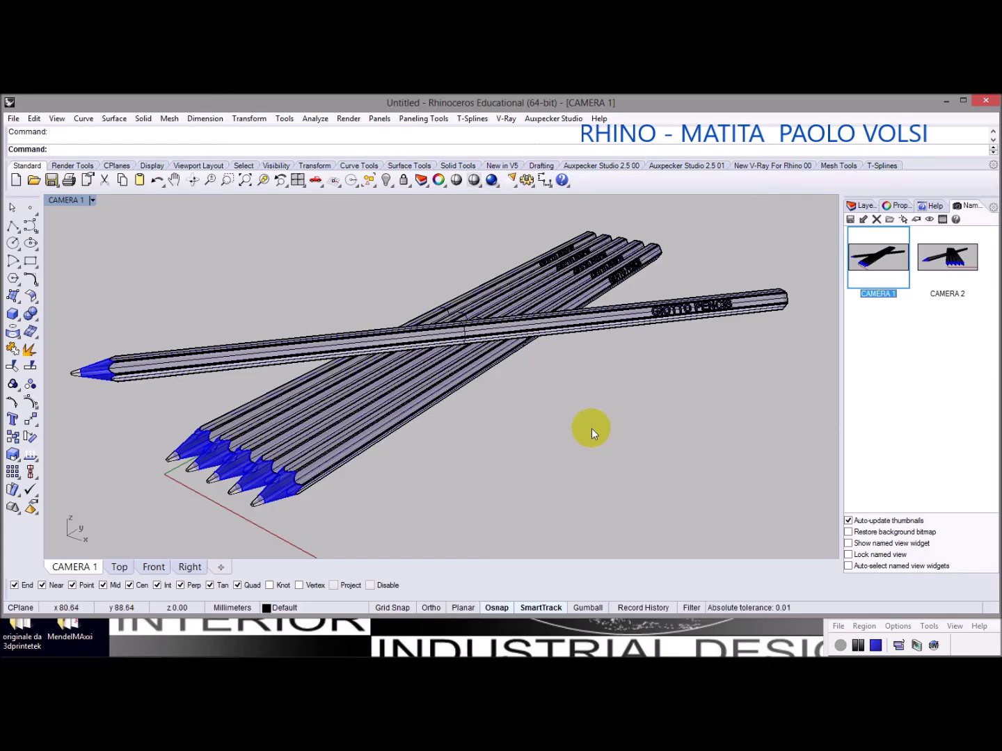
Create a large rectangular plane centred on the origin, extending well beyond the pencils on all sides
scroll(593, 428, down, 3)
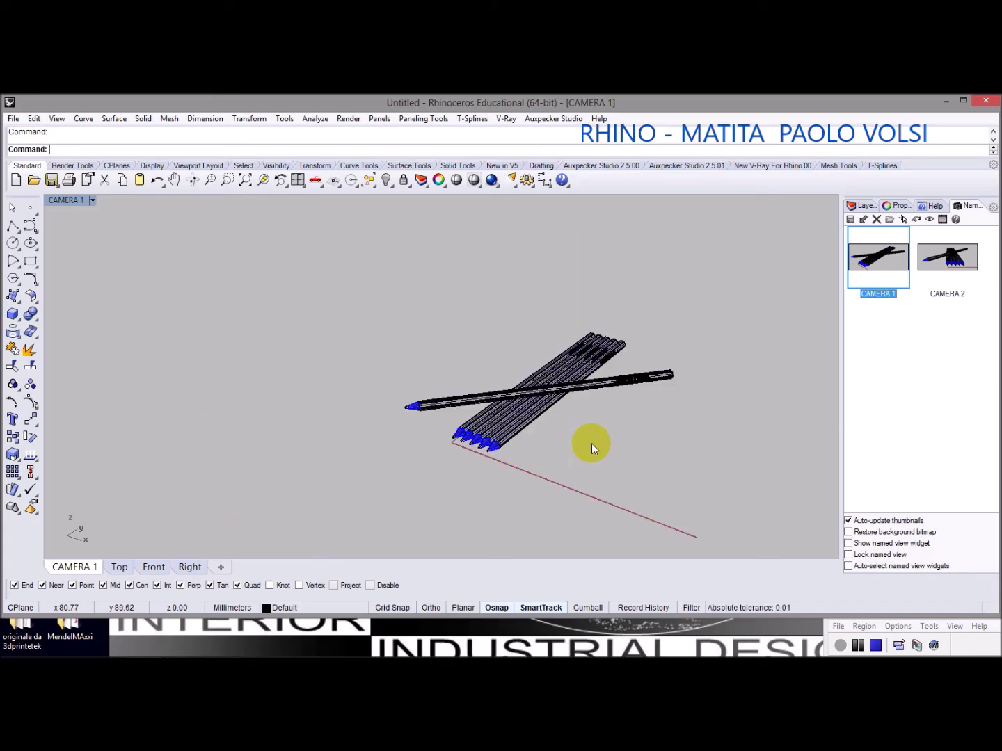
scroll(588, 459, down, 3)
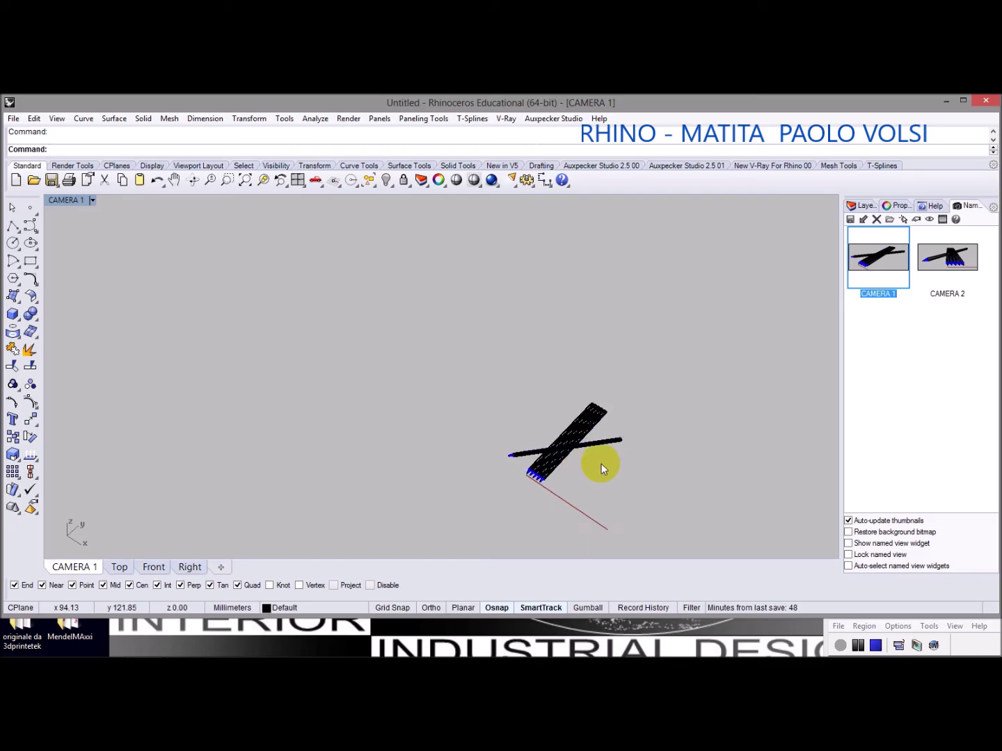
mouse_move(611, 477)
right_down()
mouse_move(550, 436)
mouse_move(446, 405)
right_up()
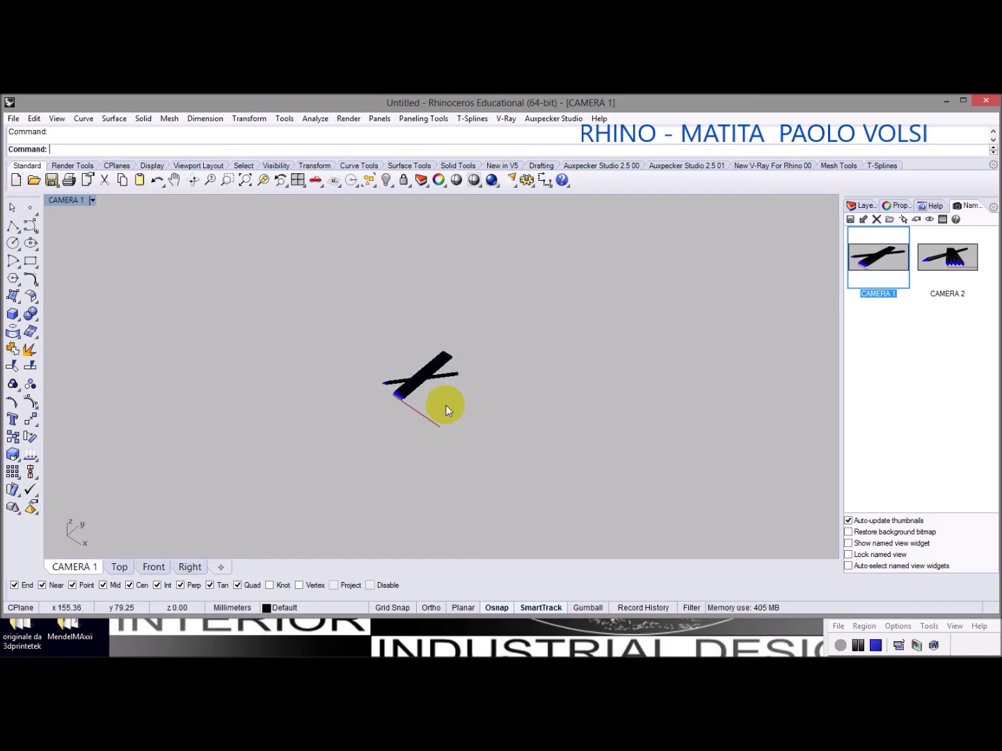
click(13, 300)
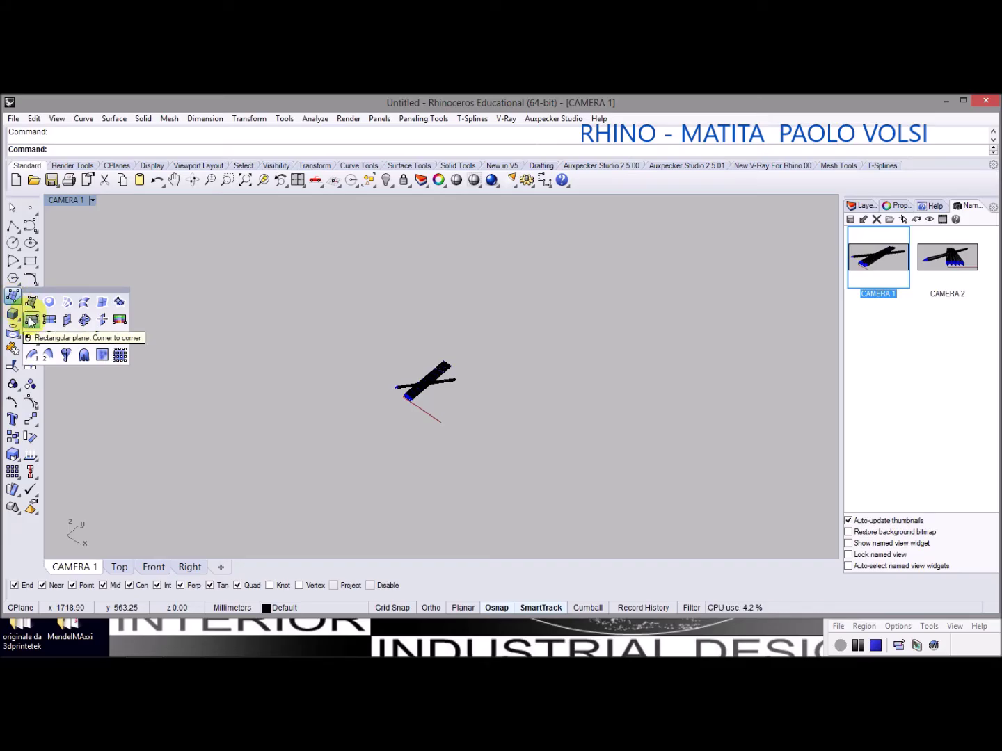
click(31, 320)
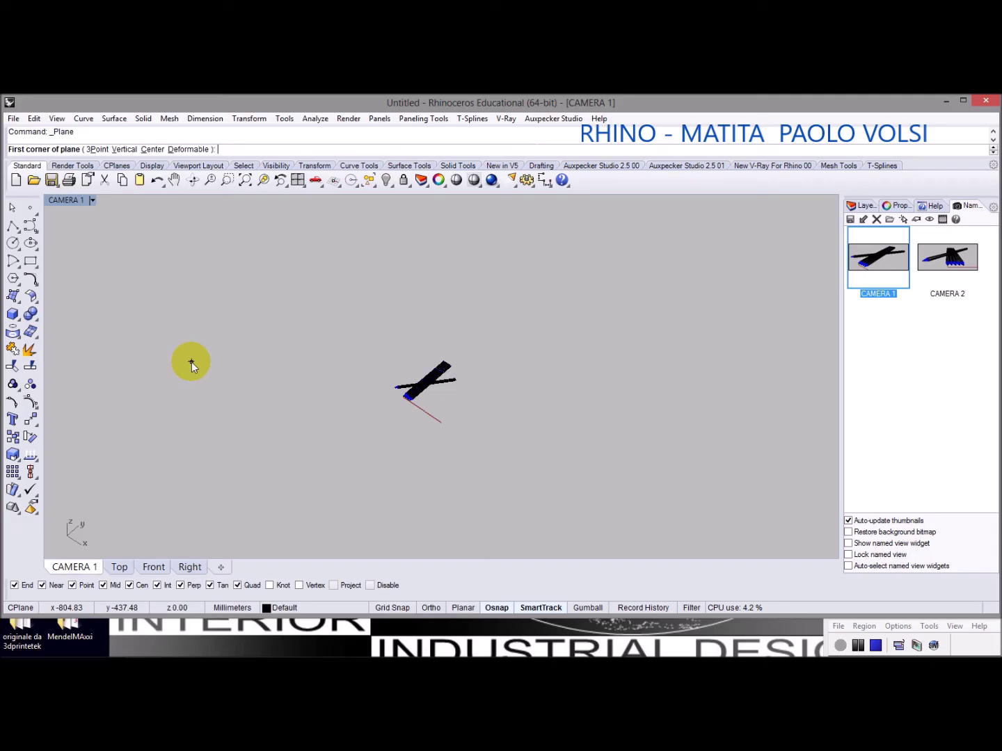
click(150, 148)
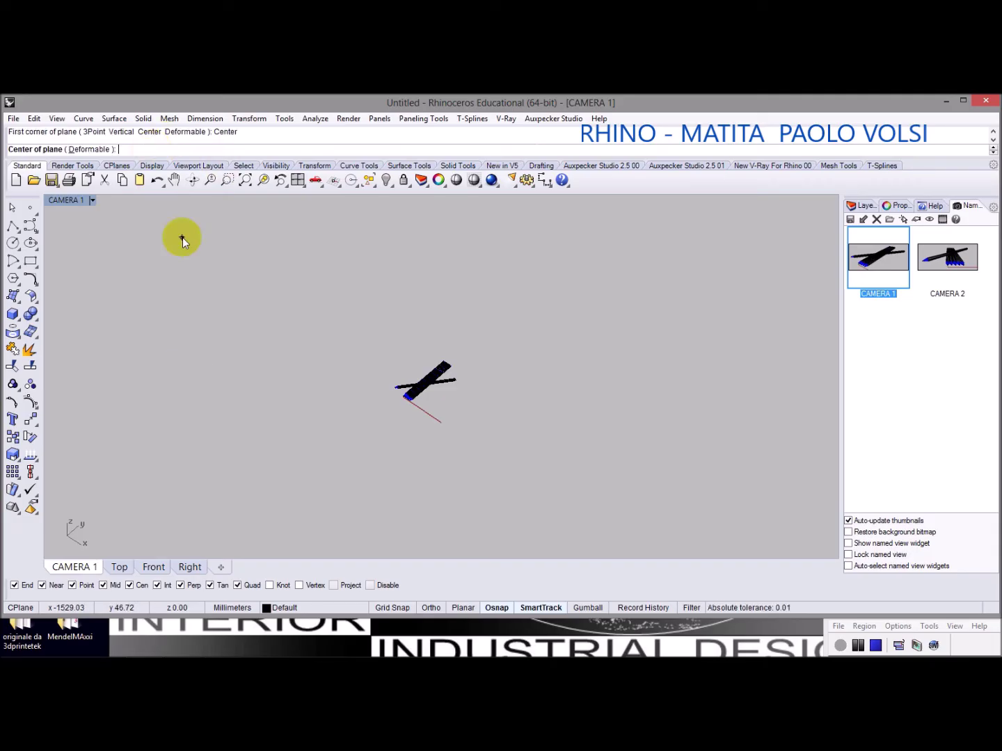
text(0)
key(Return)
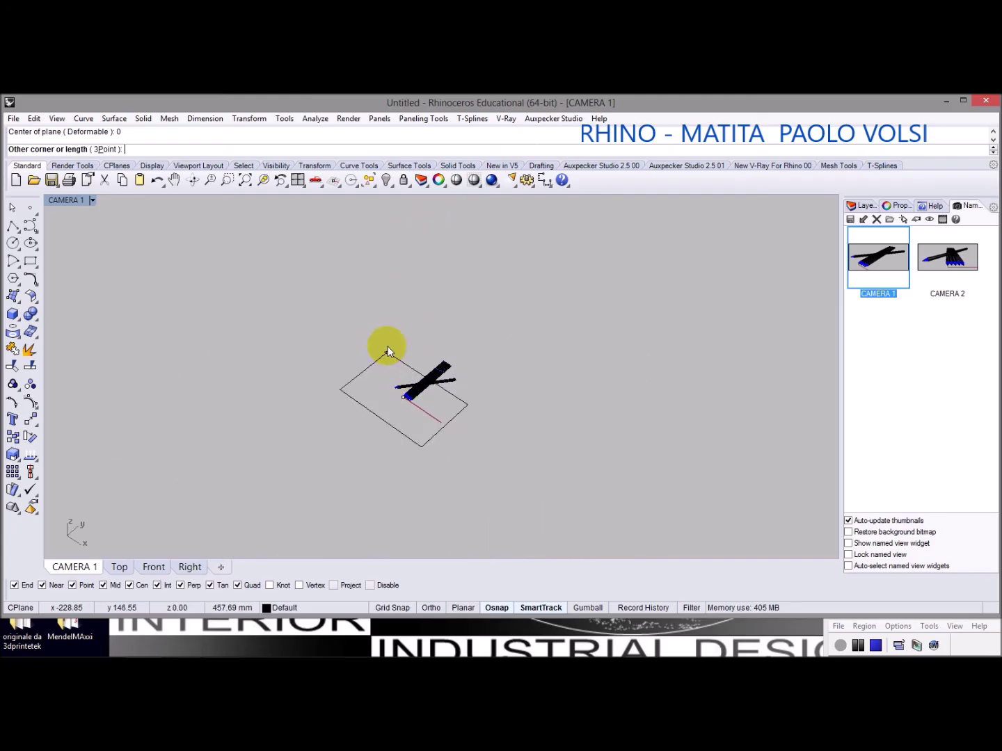
click(397, 217)
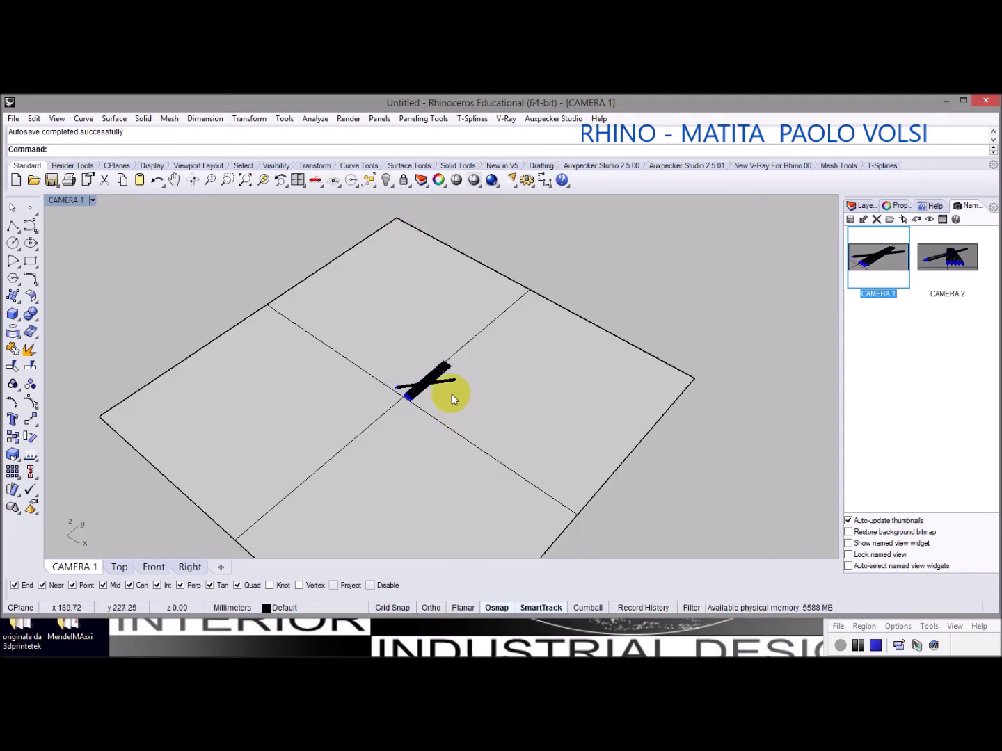
Select the ground plane and set its display color to Red
click(605, 329)
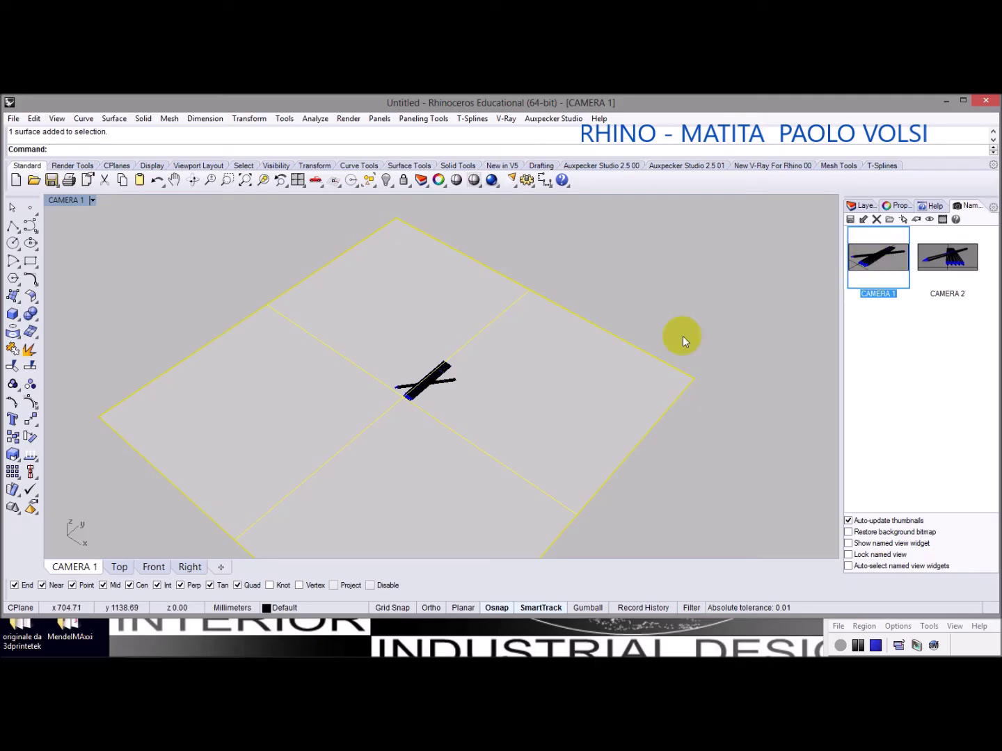
click(894, 206)
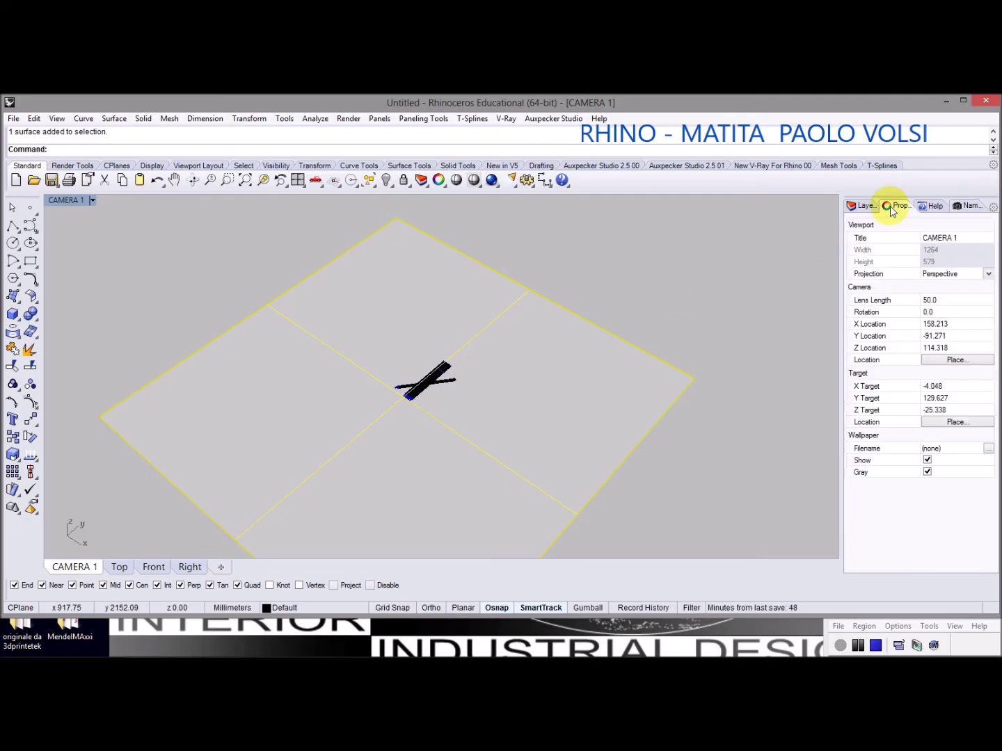
click(958, 293)
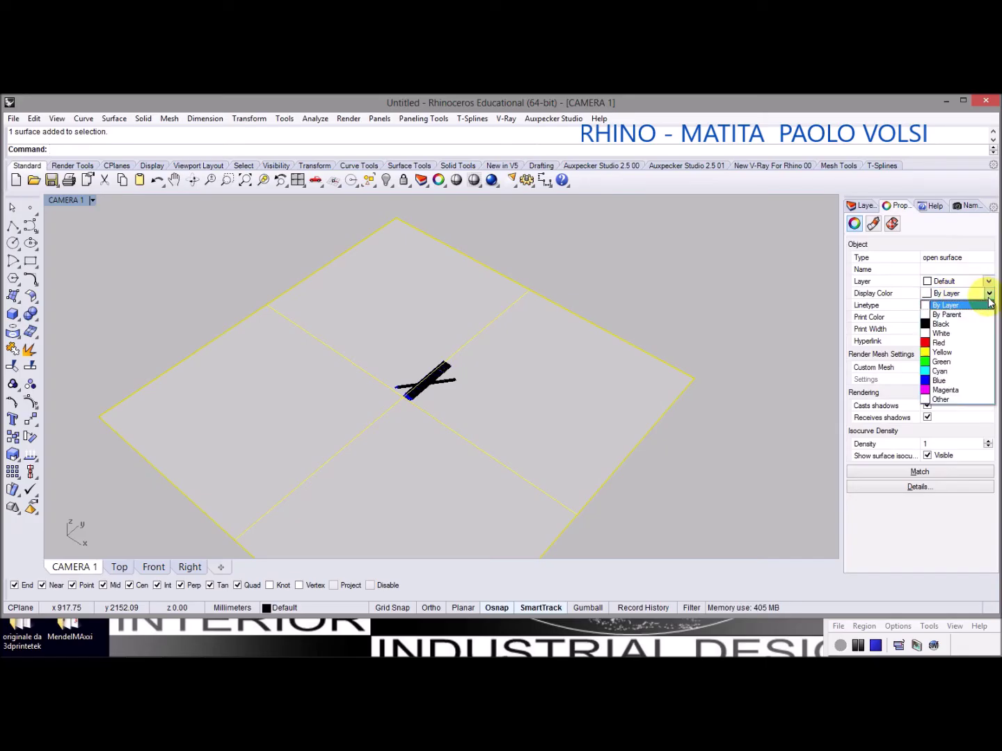
click(951, 342)
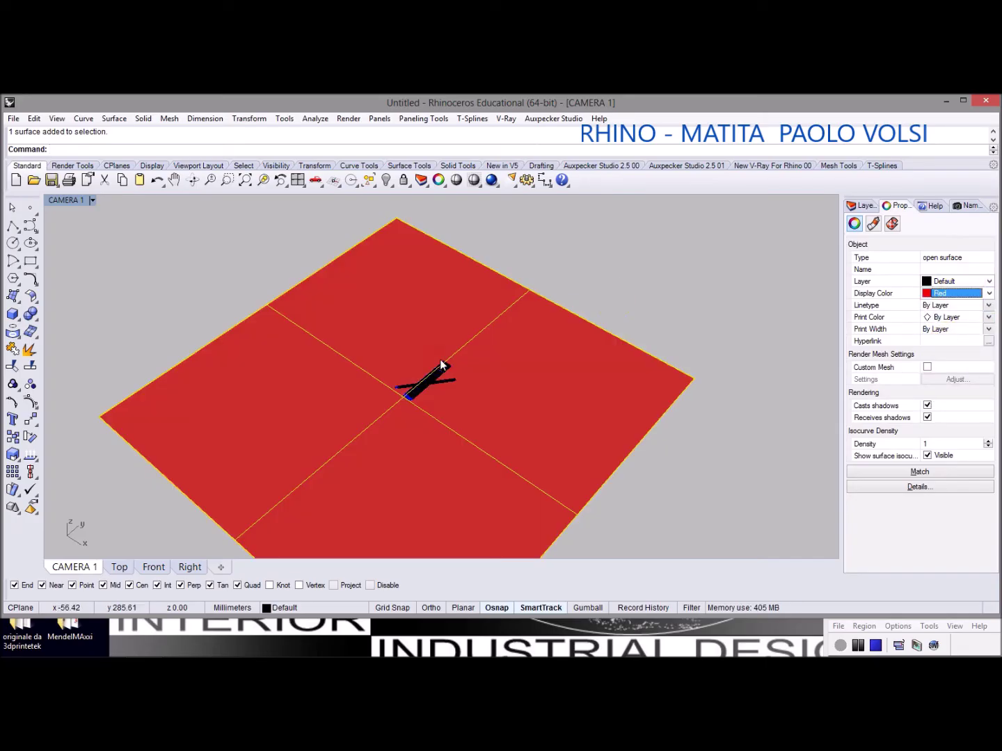
Check the red ground plane behind the pencils by restoring CAMERA 1 and then CAMERA 2
click(967, 205)
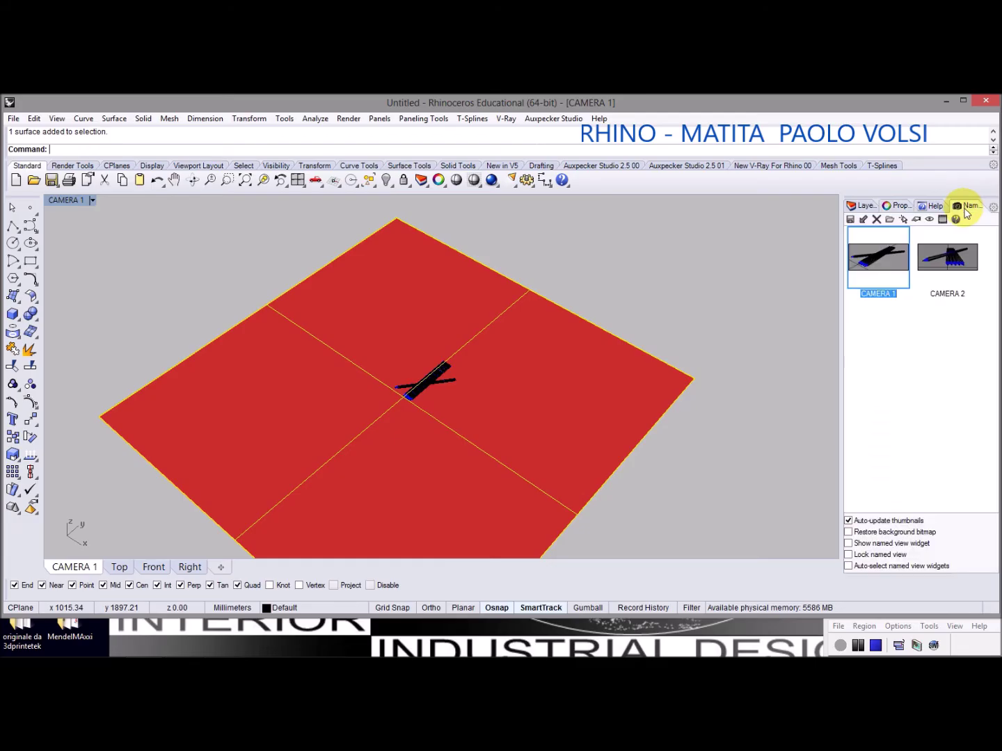
double_click(880, 261)
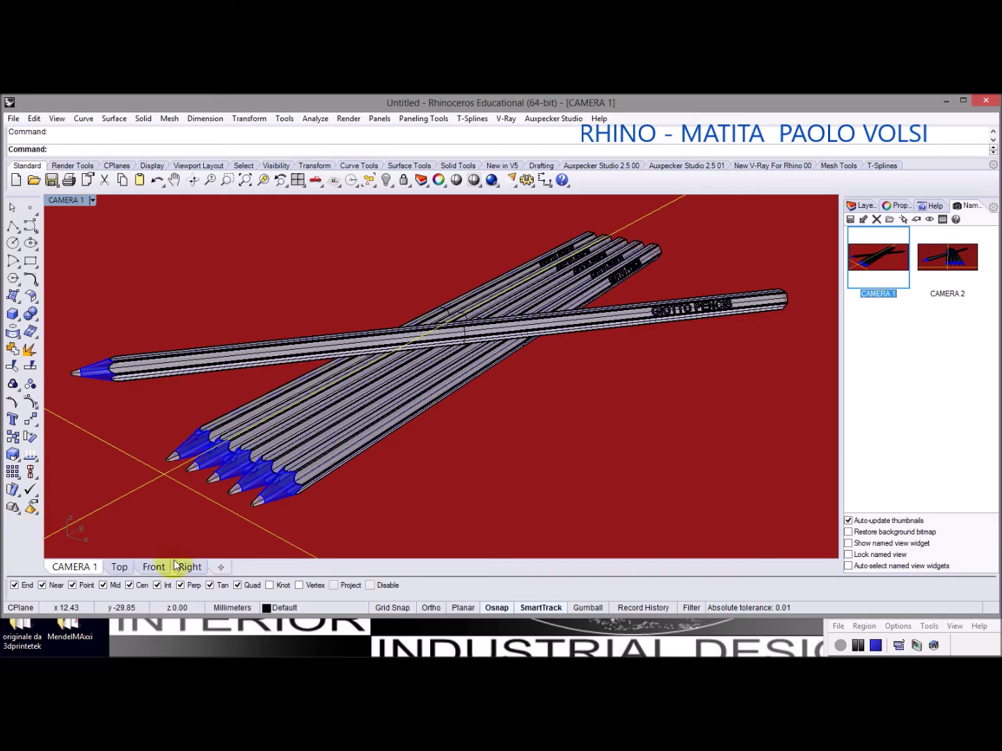
click(937, 262)
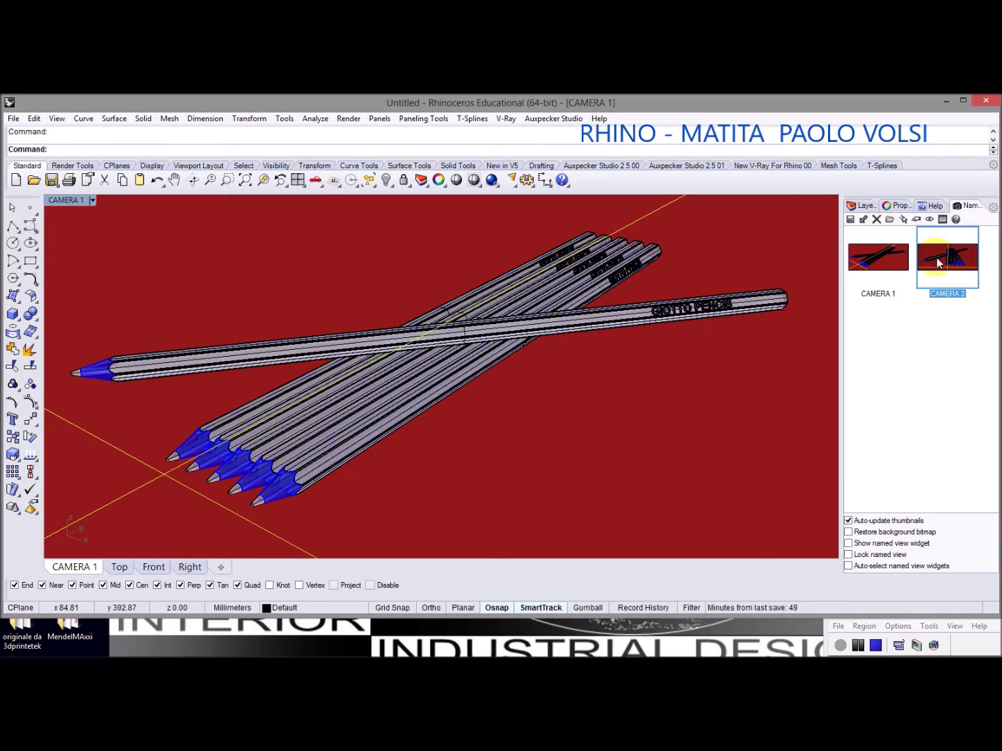
double_click(947, 263)
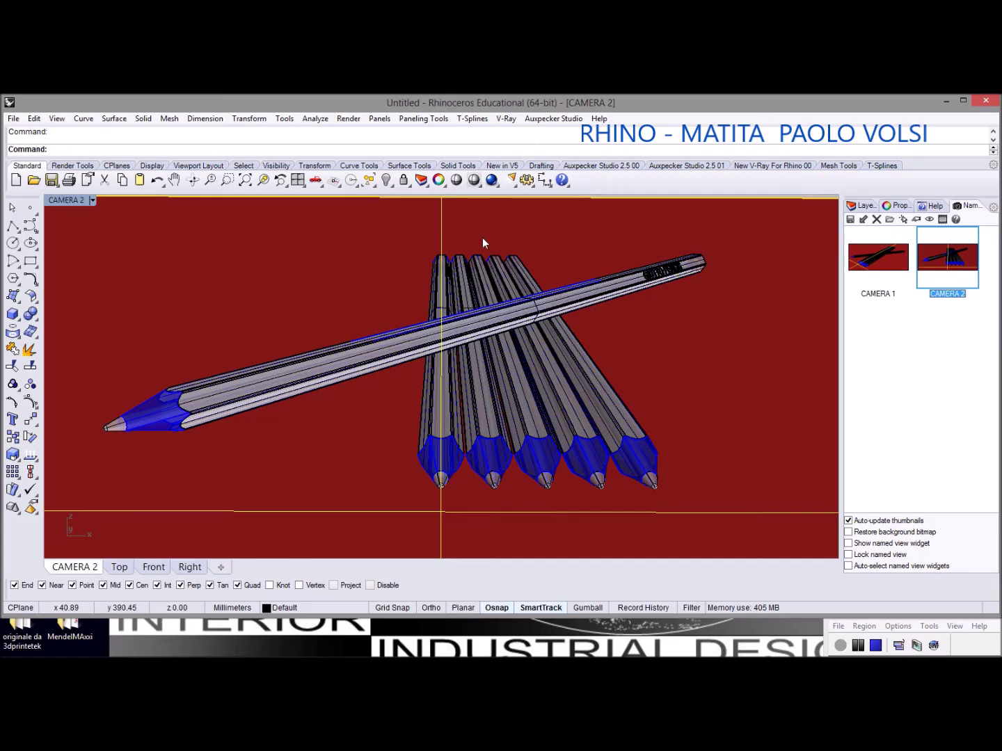
Move the selected red plane a short way along the ground, mainly in the positive Y direction
click(409, 194)
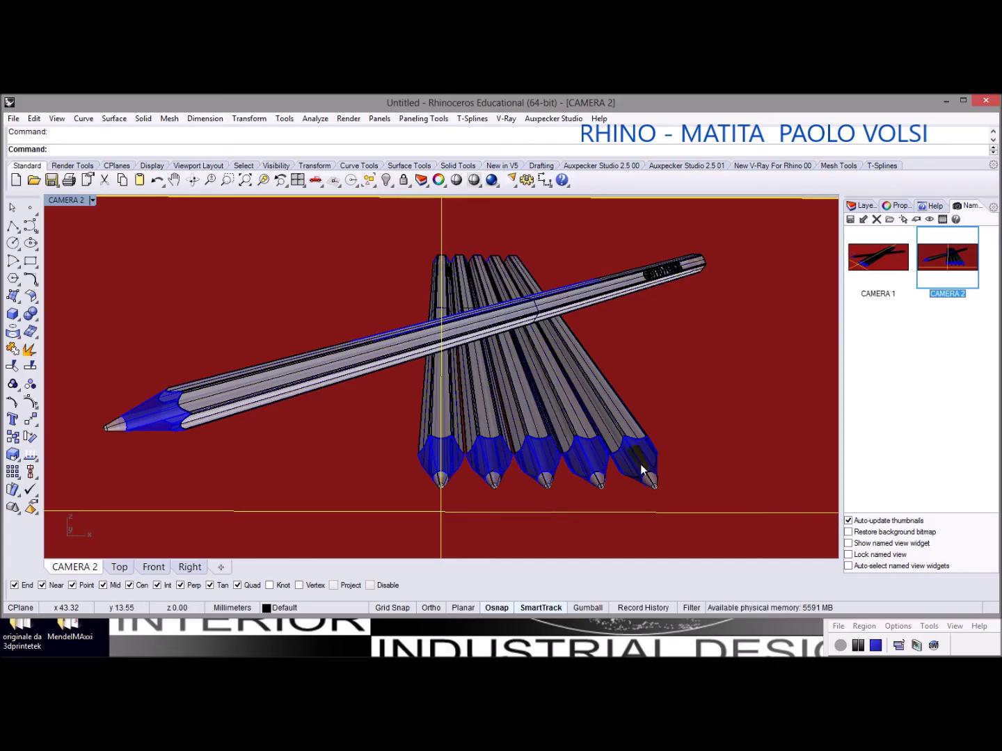
click(32, 420)
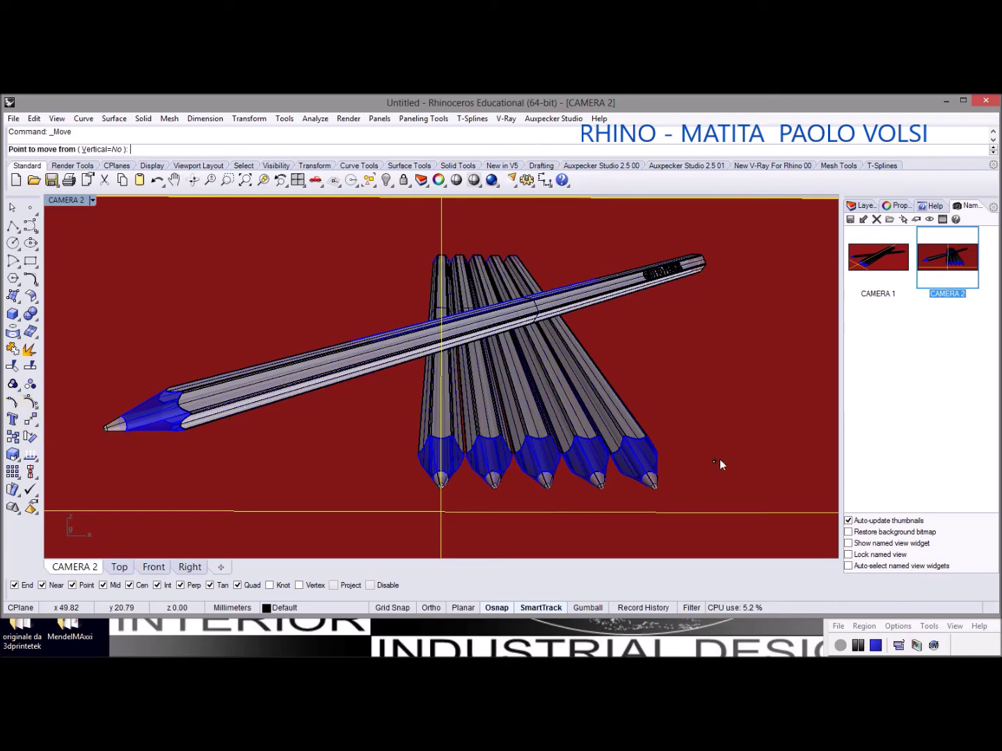
click(747, 456)
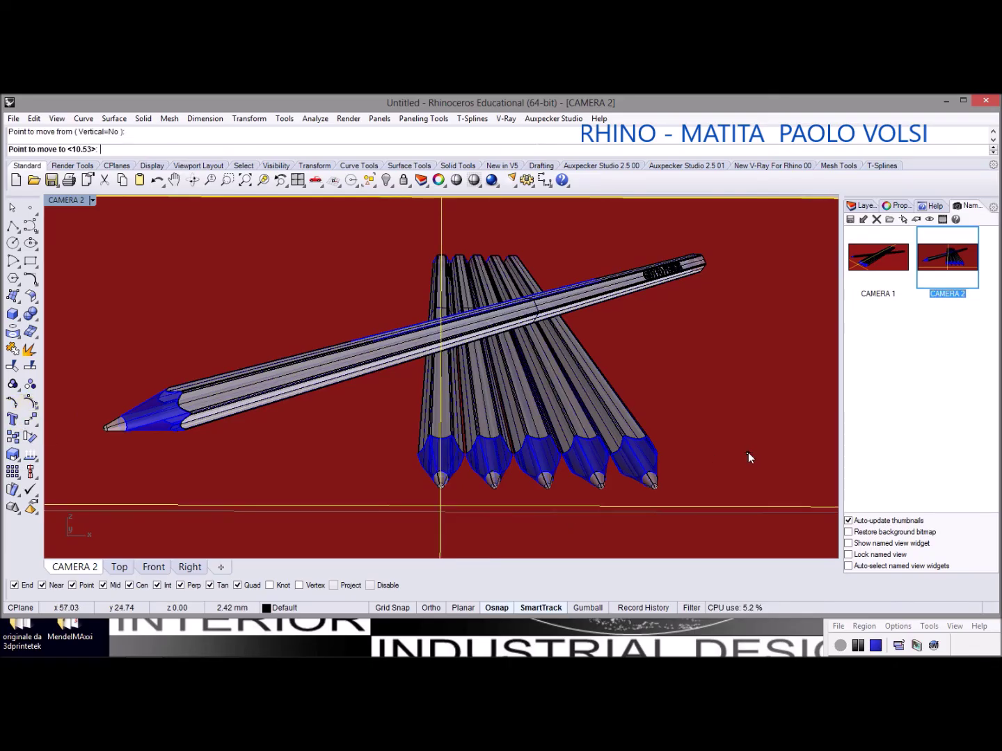
click(729, 418)
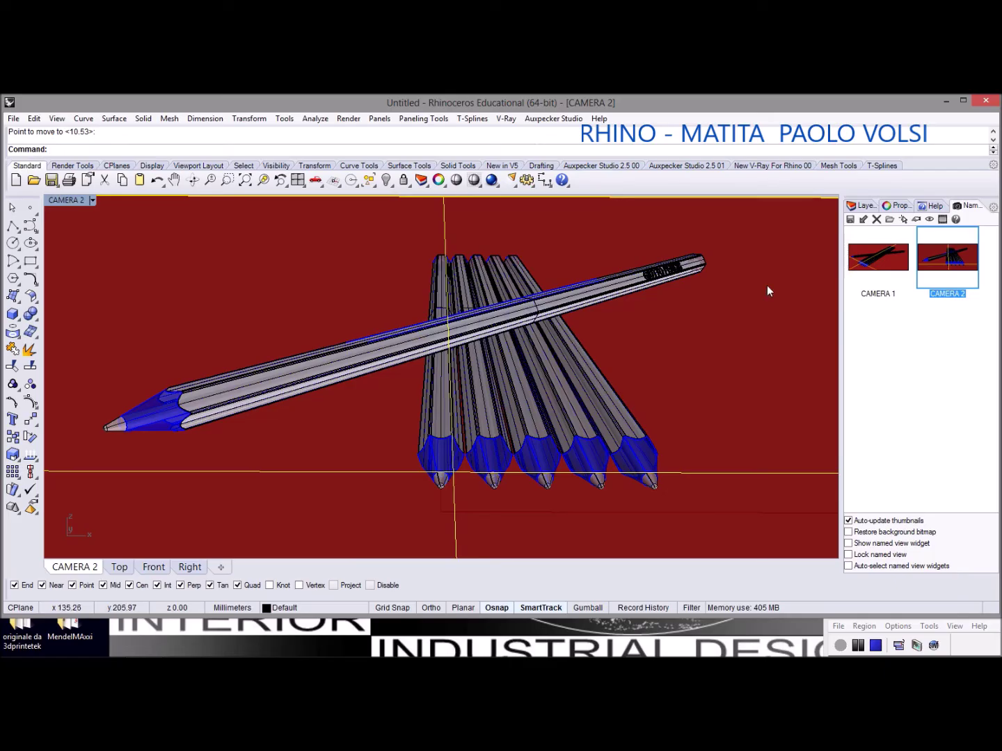
Move the red ground plane farther in the positive Y direction with Ortho on, and restore the CAMERA 1 view
right_click(748, 475)
click(748, 436)
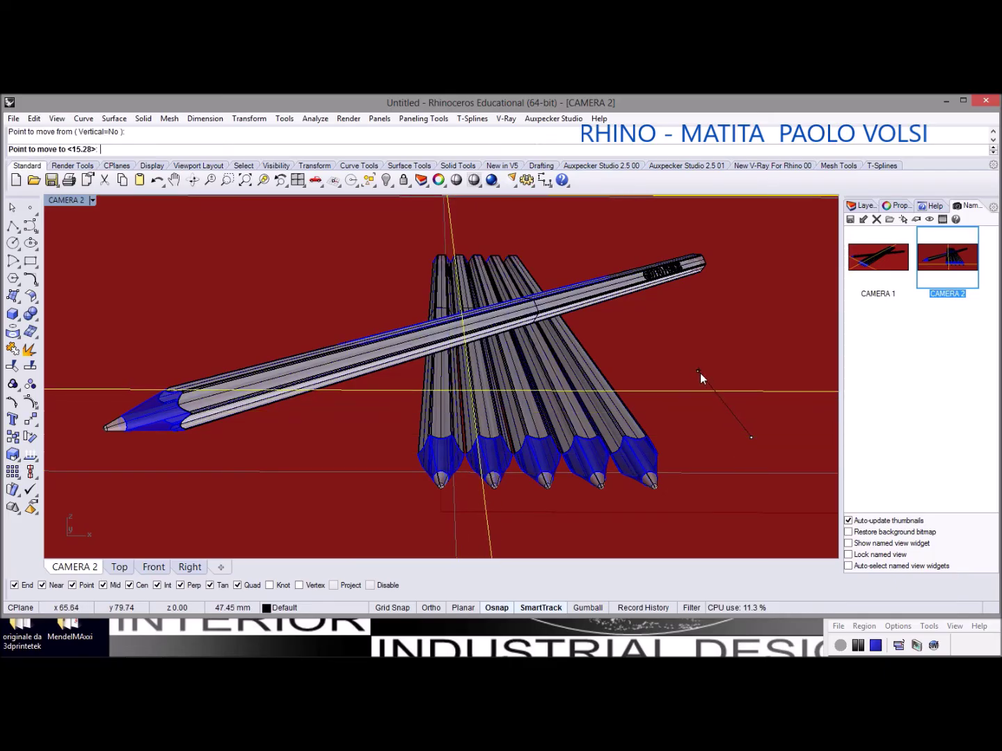
click(430, 607)
click(726, 359)
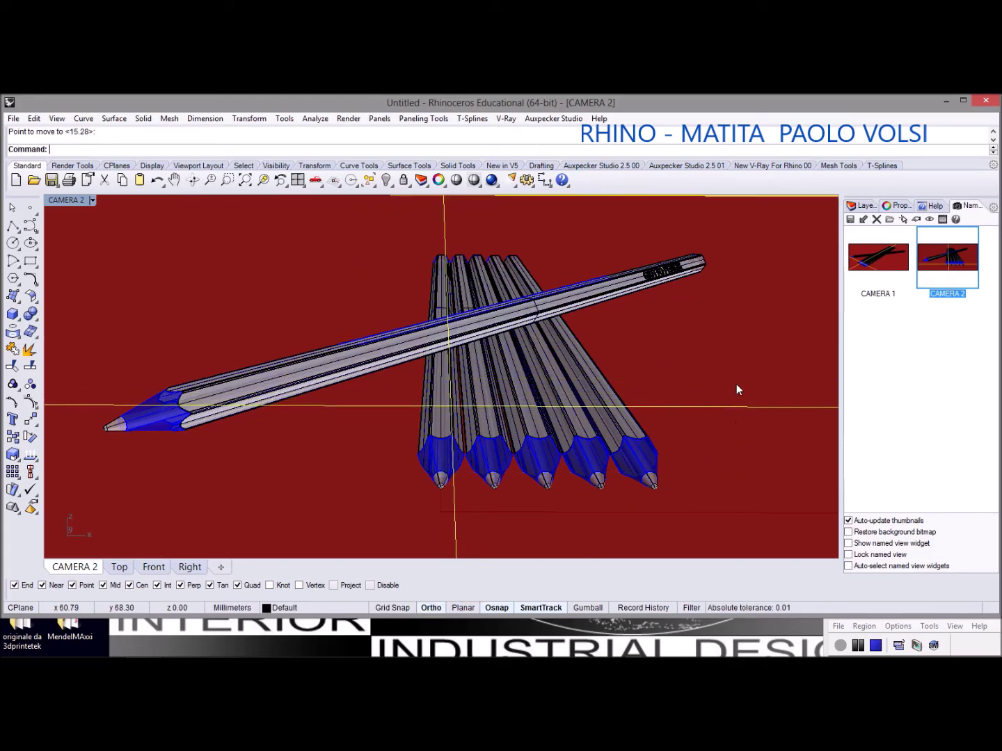
click(862, 262)
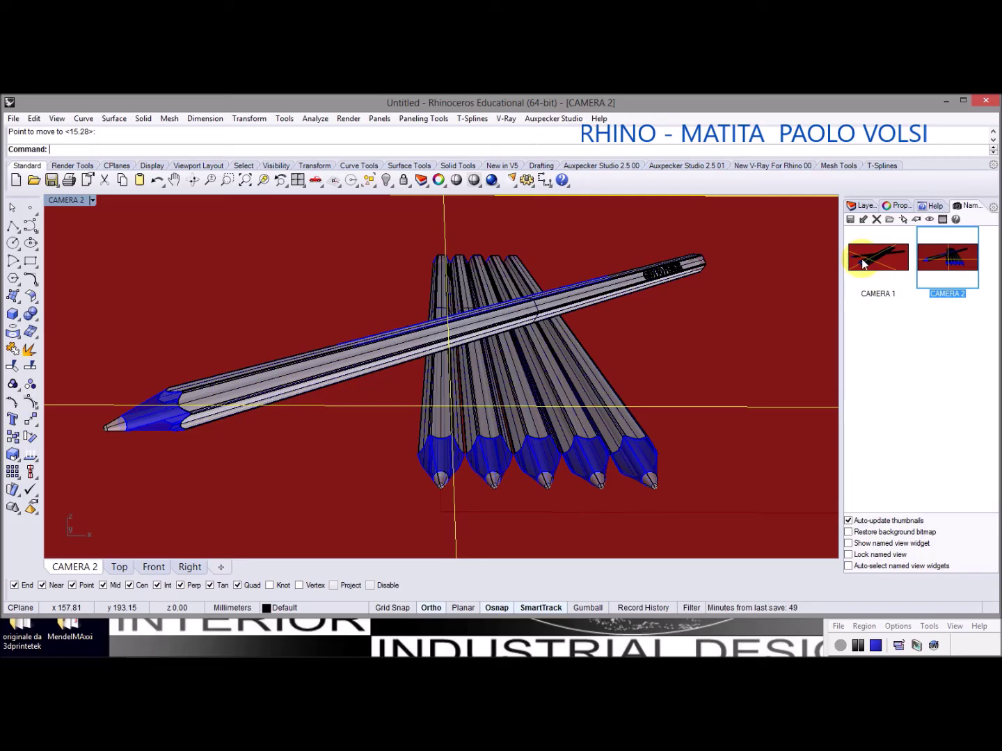
double_click(863, 262)
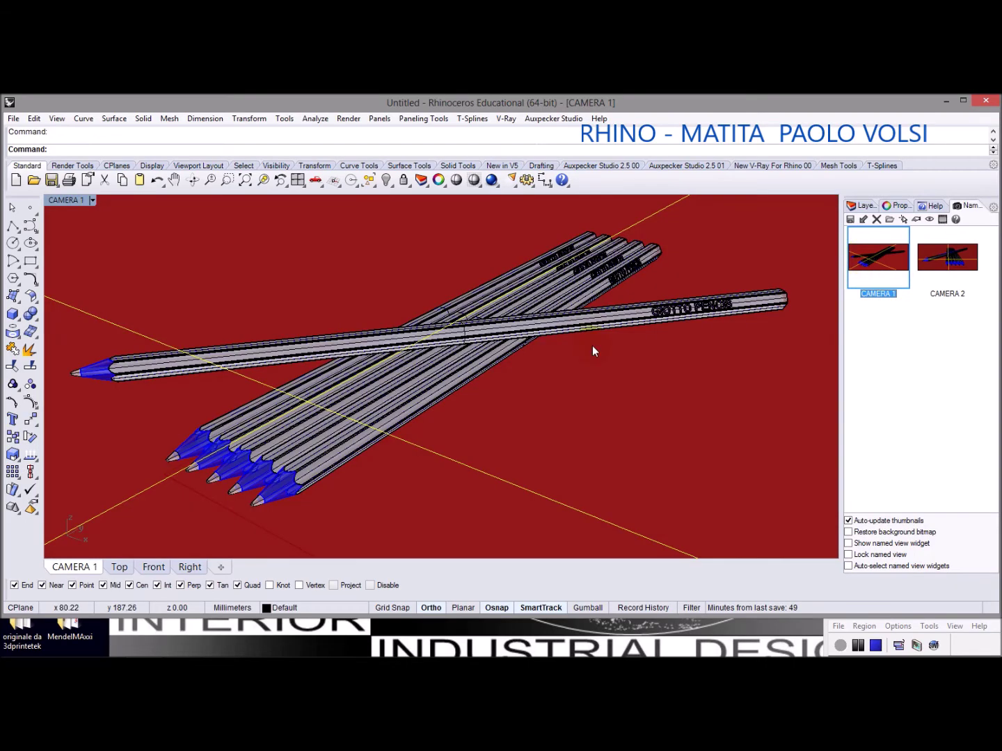
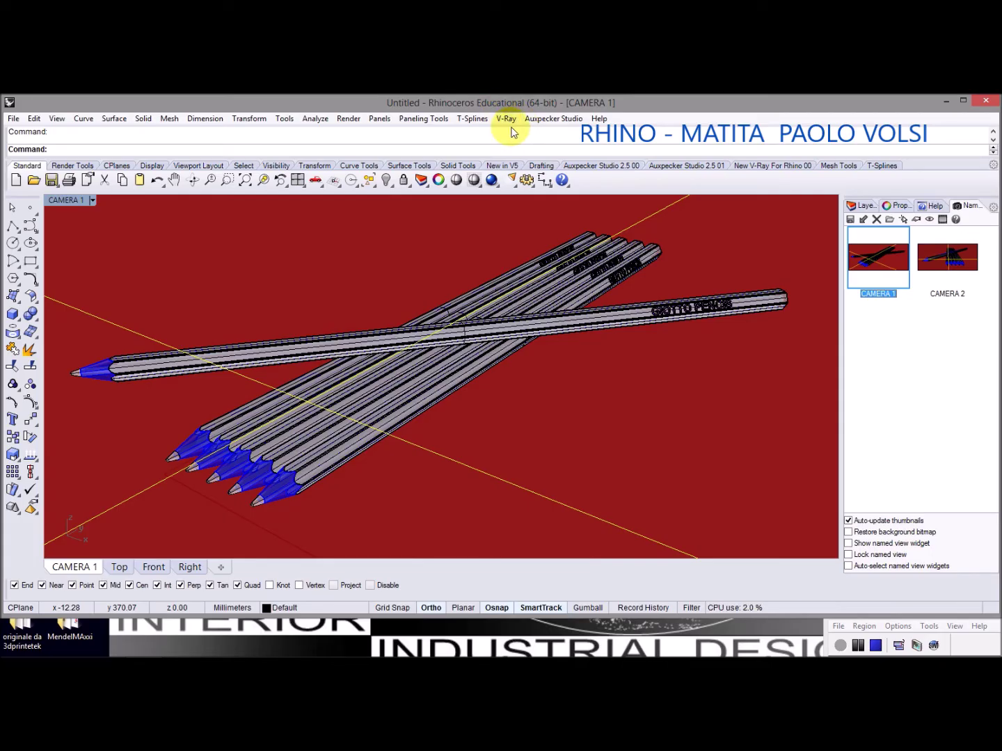
Check that V-Ray for Rhino is the current renderer and load the "medium resolution small objects" preset into the V-Ray options
click(350, 119)
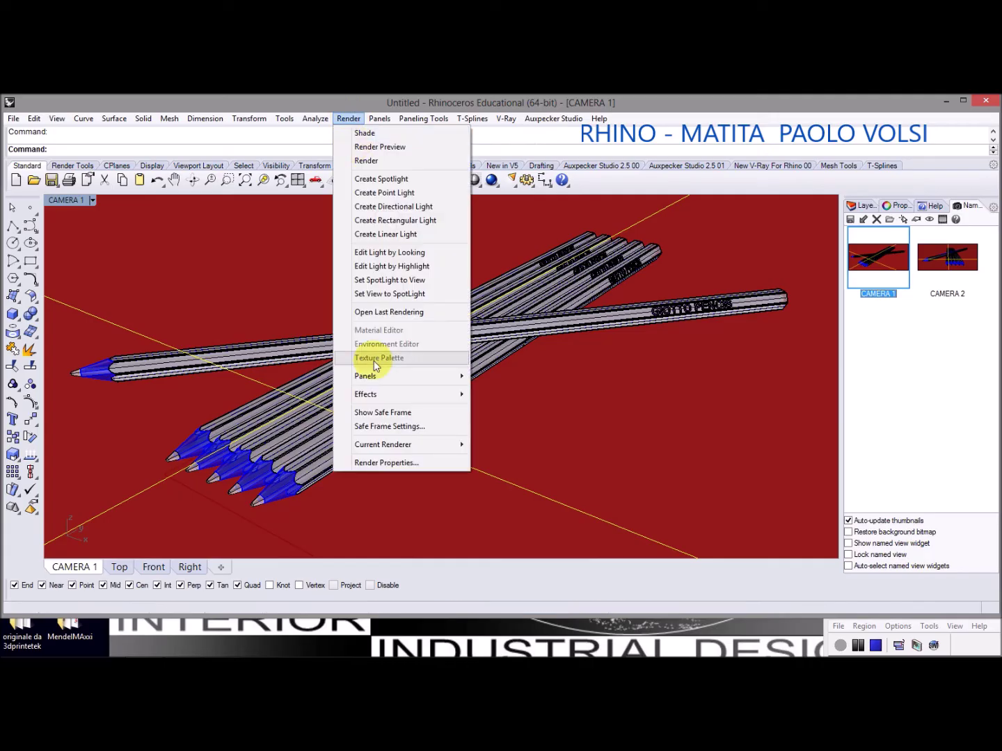
mouse_move(370, 449)
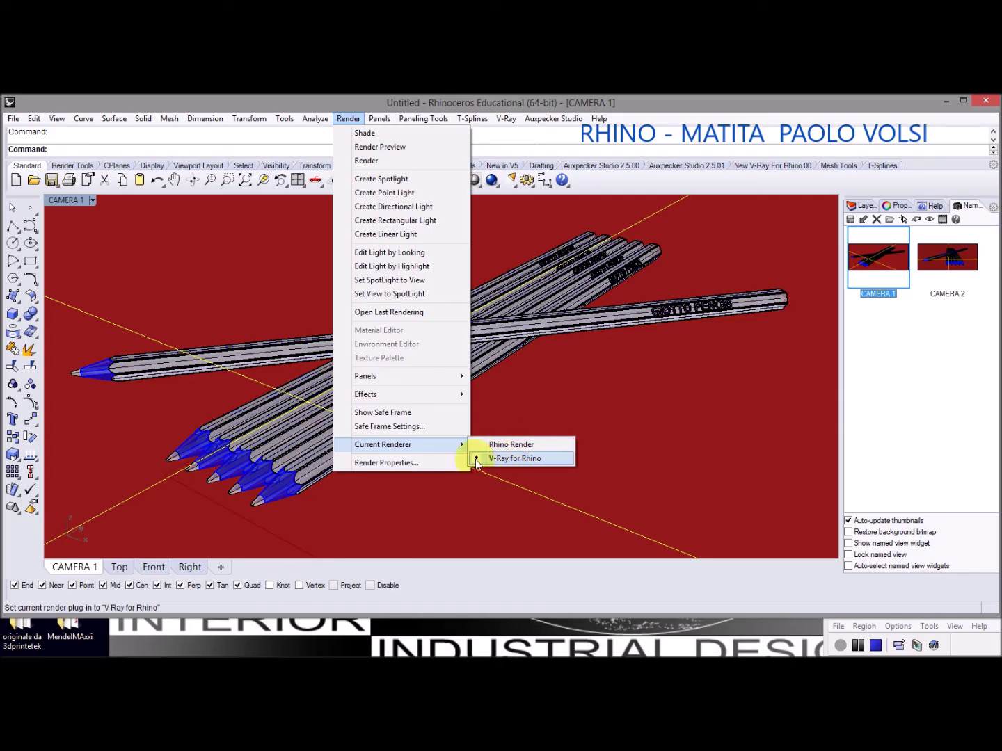
mouse_move(491, 119)
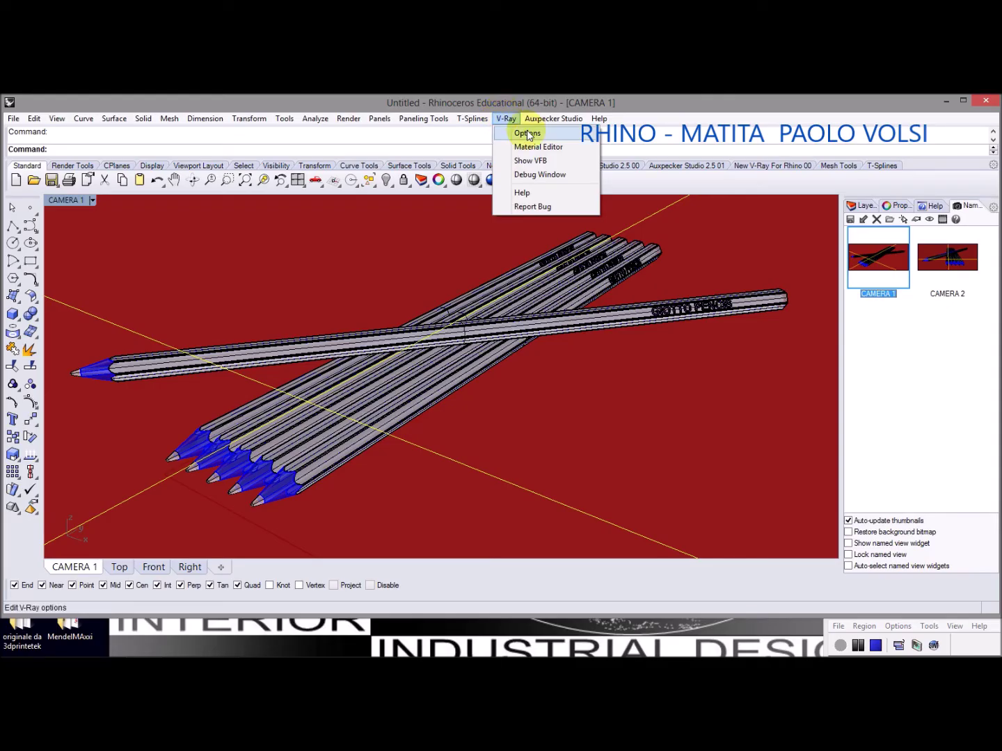
click(528, 133)
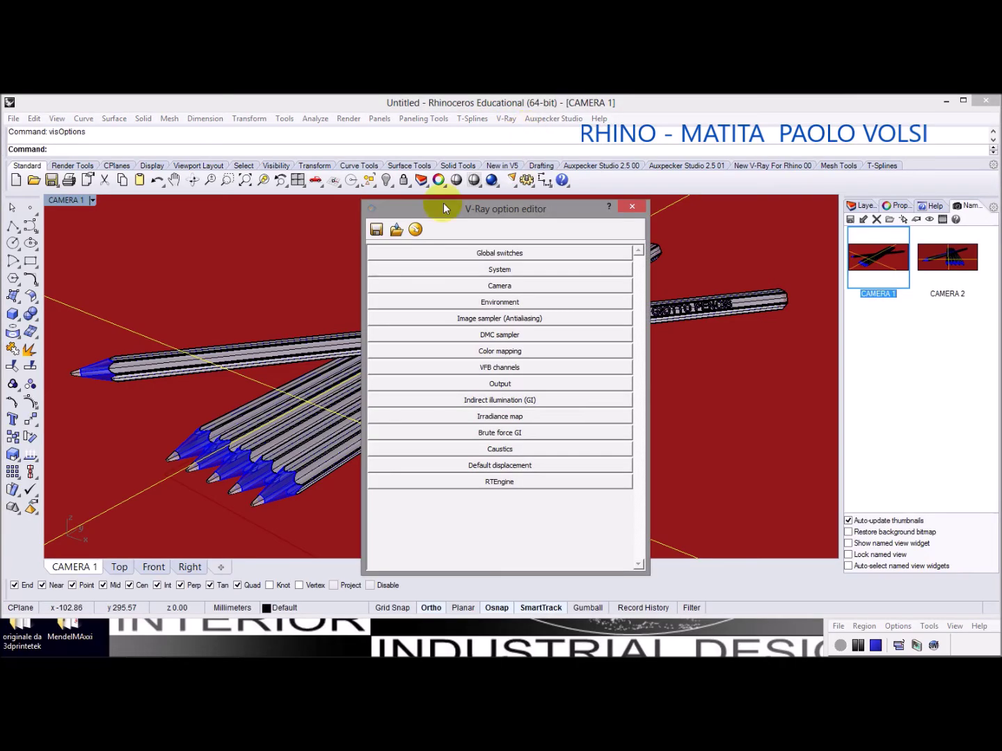
click(396, 229)
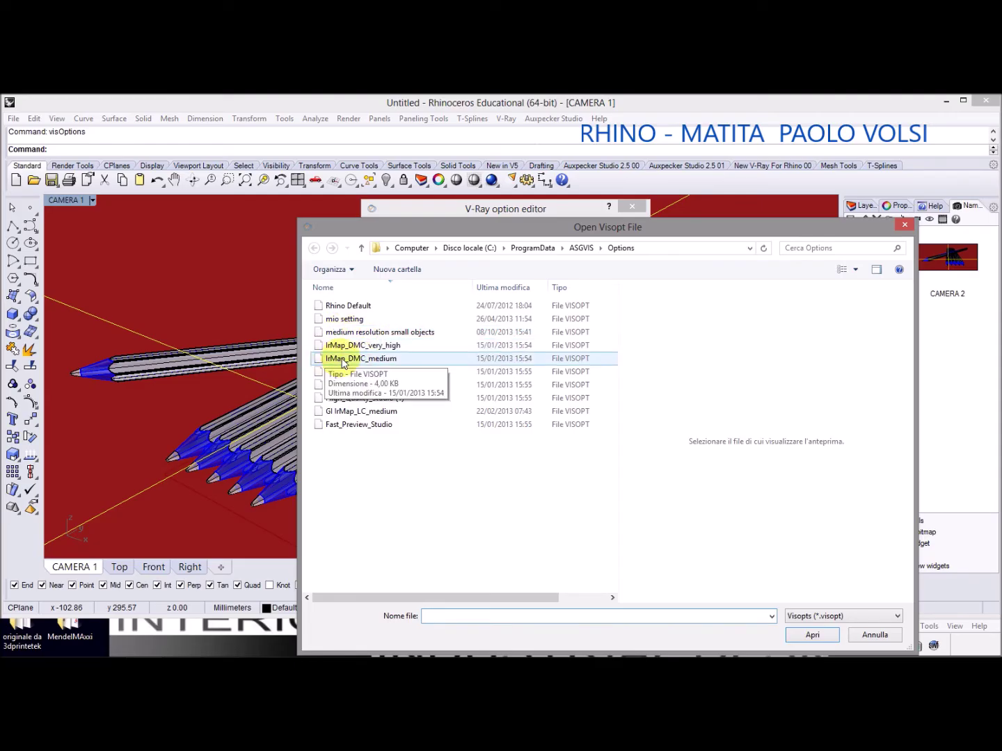
click(385, 333)
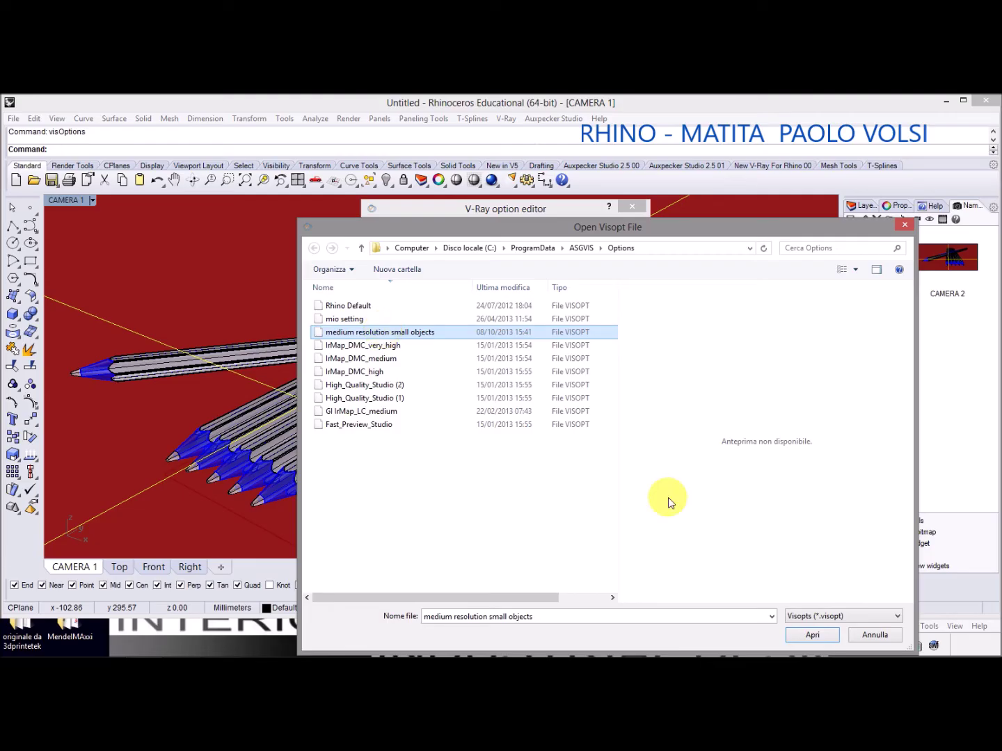
click(809, 635)
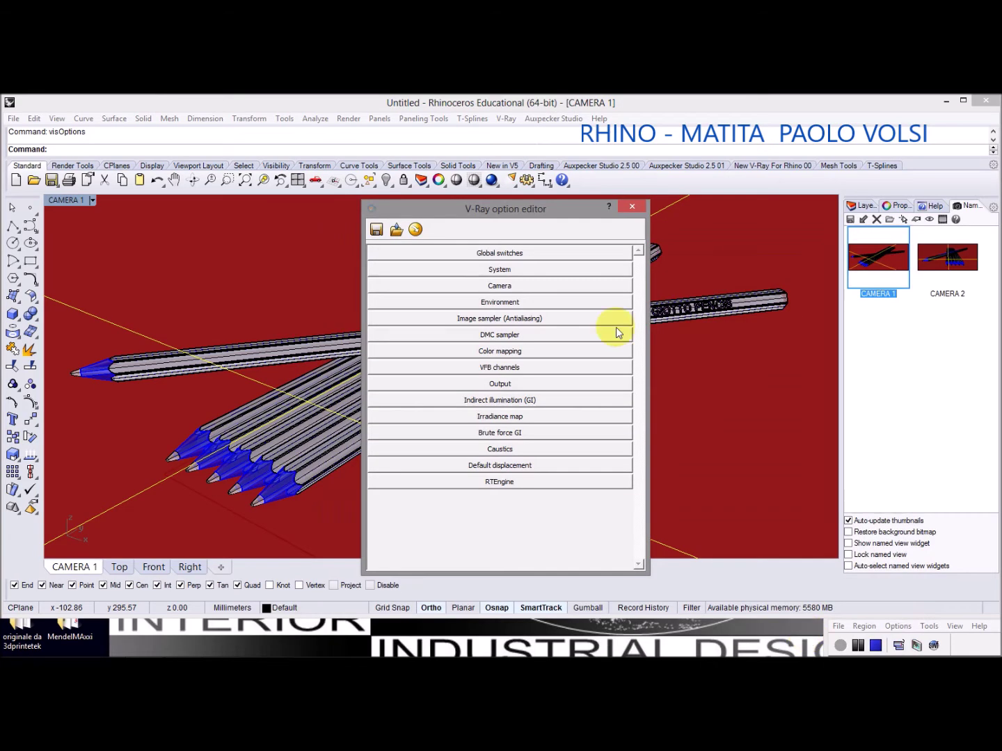
Examine the Global switches, System and Camera settings of the V-Ray options, including physical camera, depth of field and motion blur
click(533, 252)
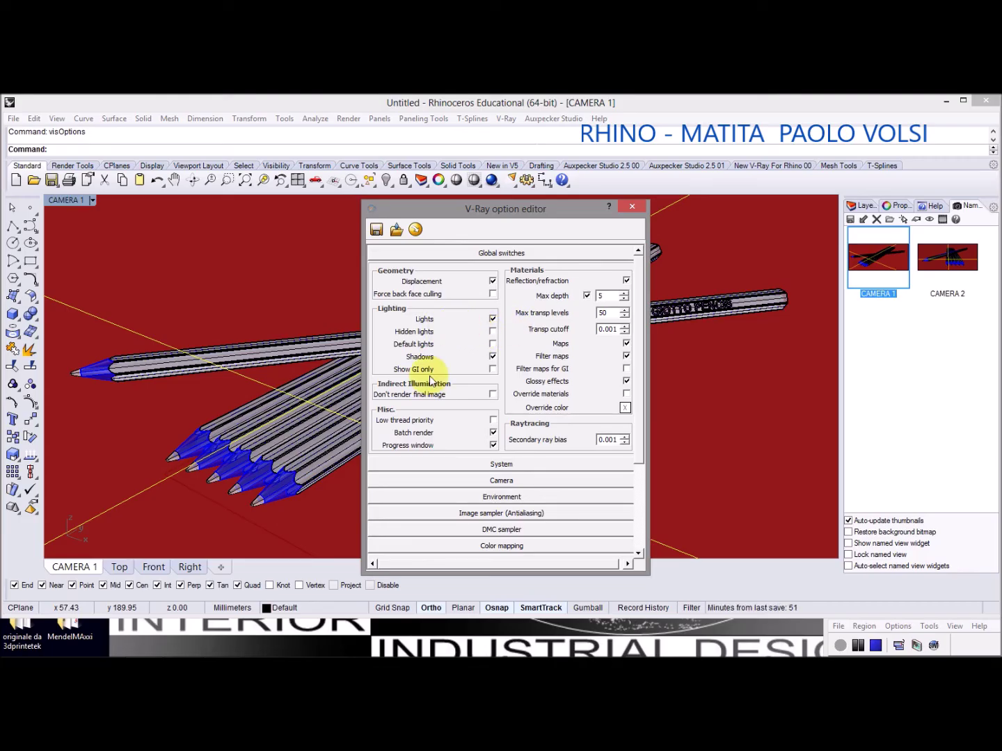
click(488, 253)
click(490, 270)
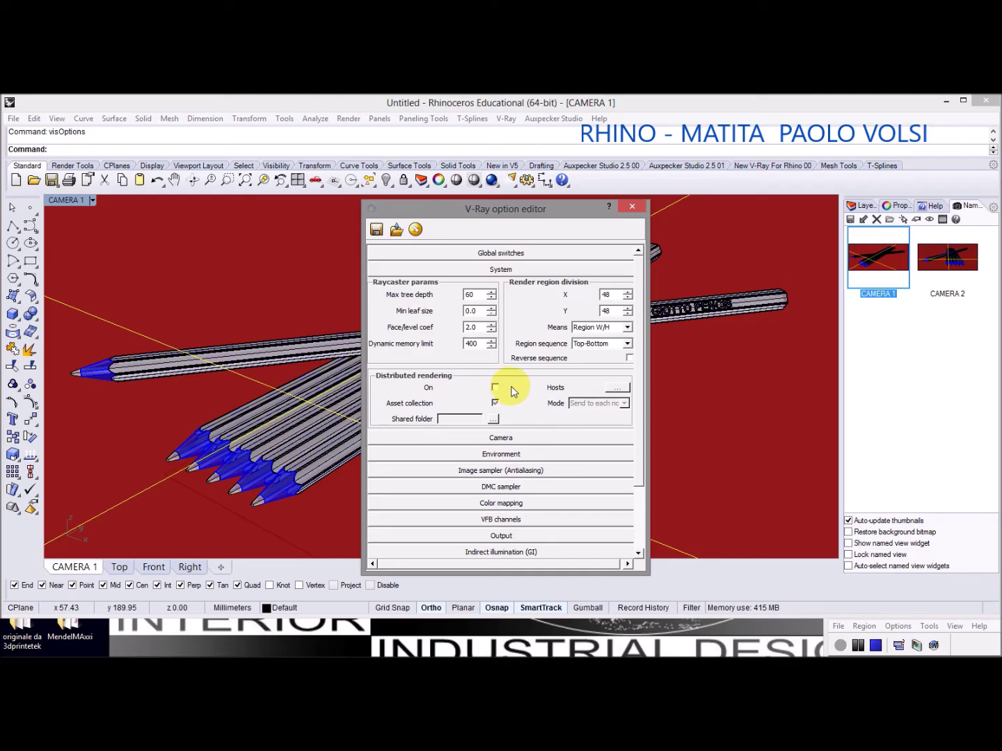
click(535, 270)
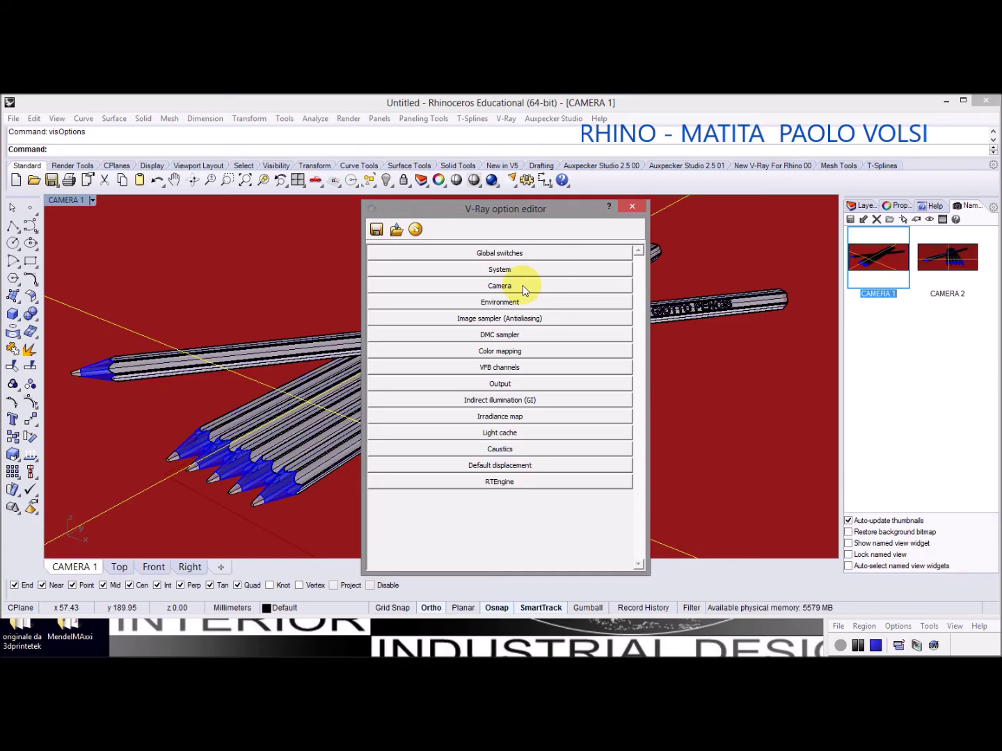
click(522, 285)
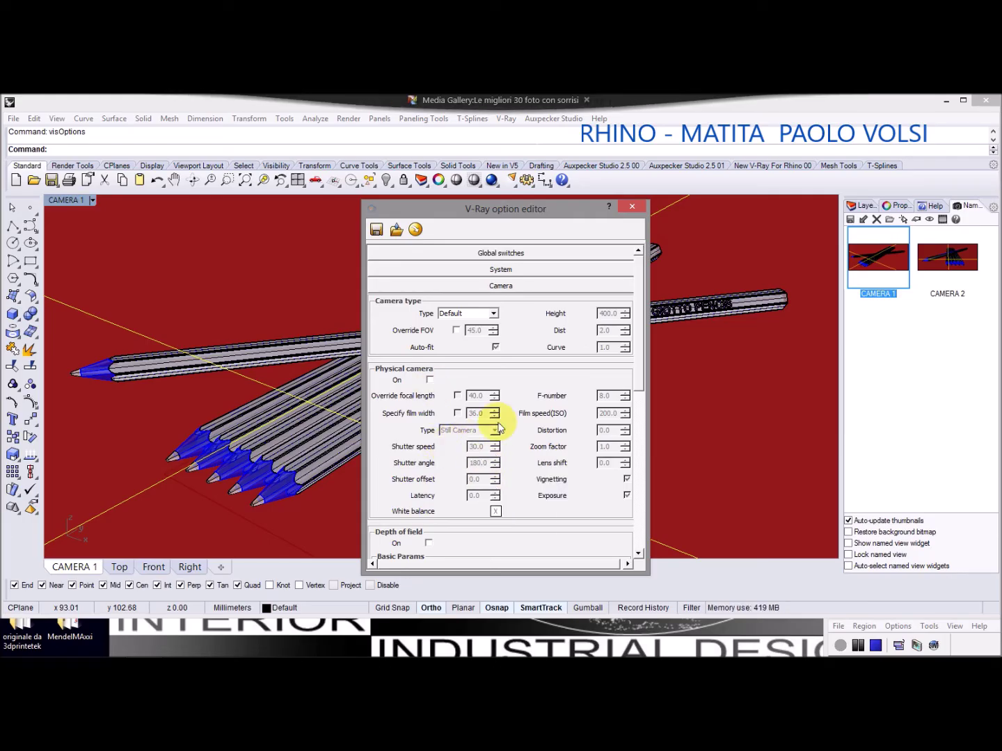
drag(636, 376, 646, 489)
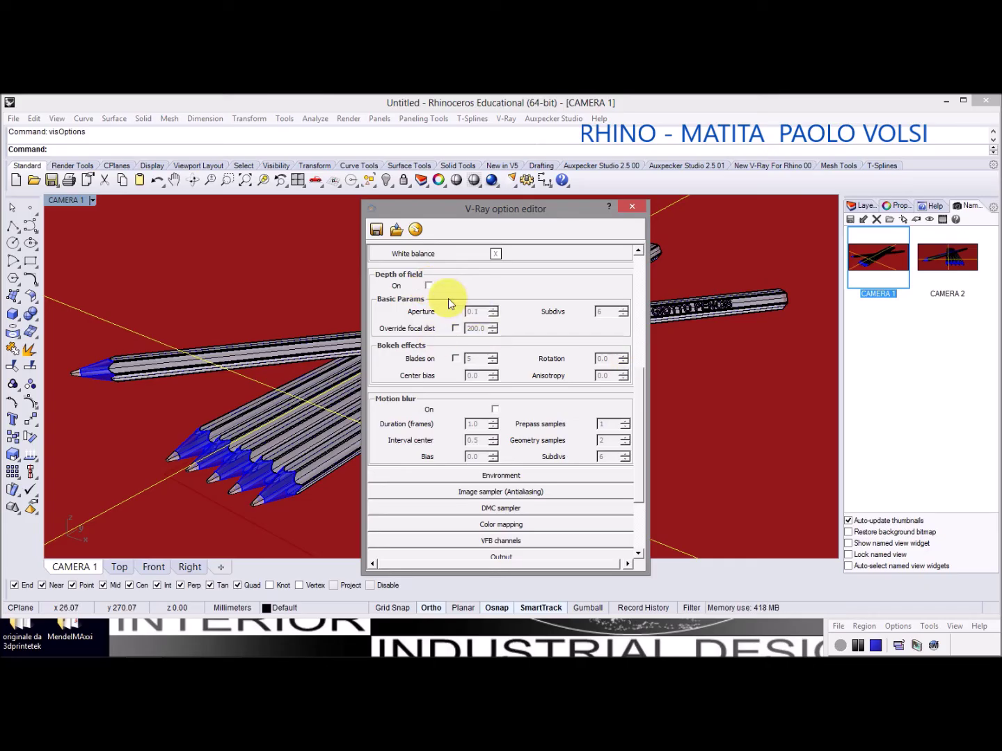
drag(579, 208, 911, 223)
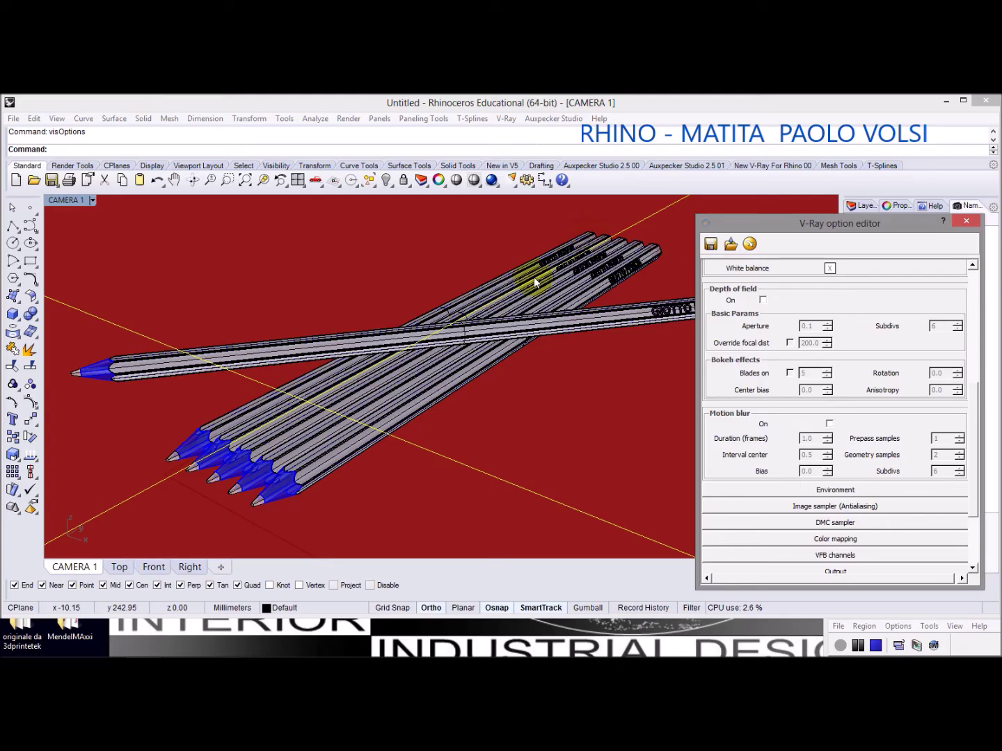
drag(773, 222, 560, 188)
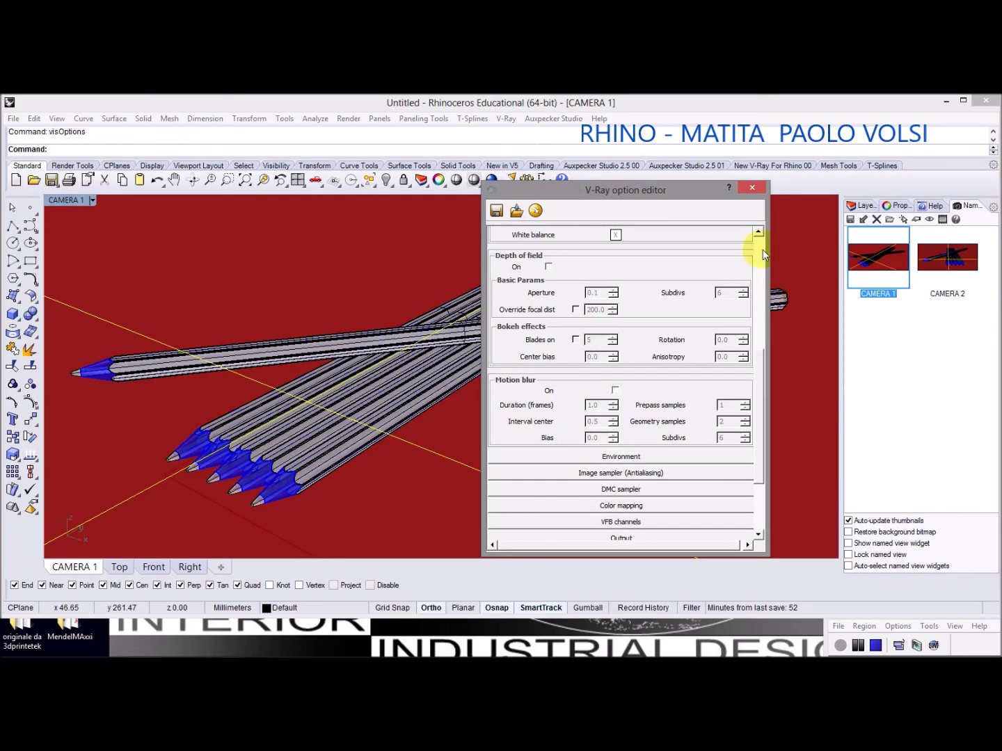
drag(759, 232, 759, 232)
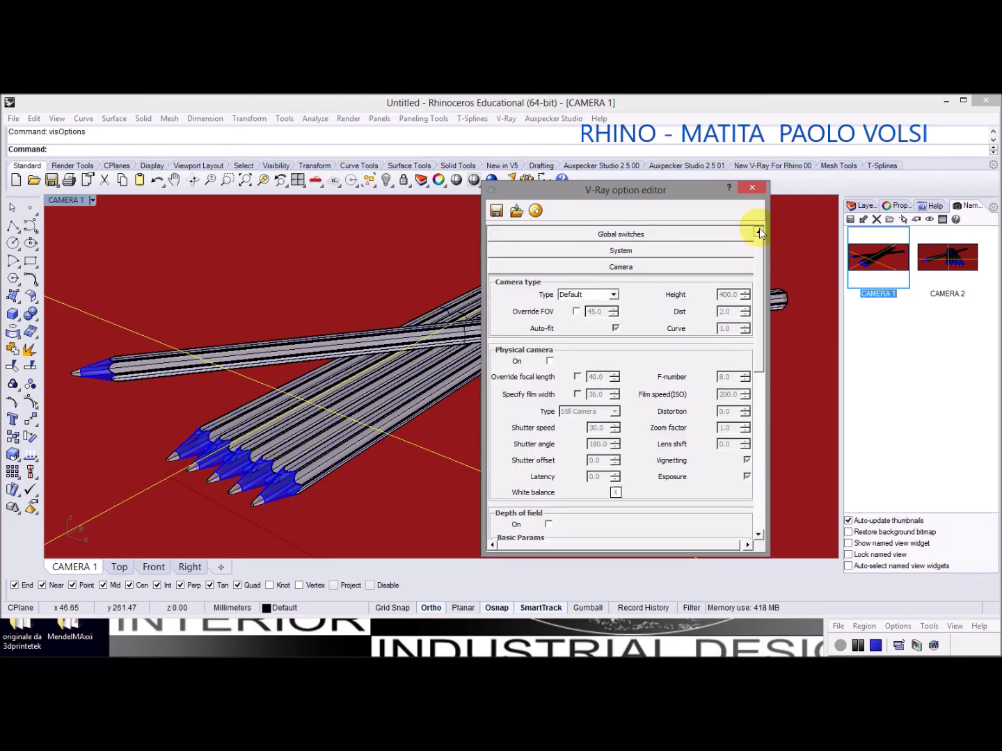
click(665, 266)
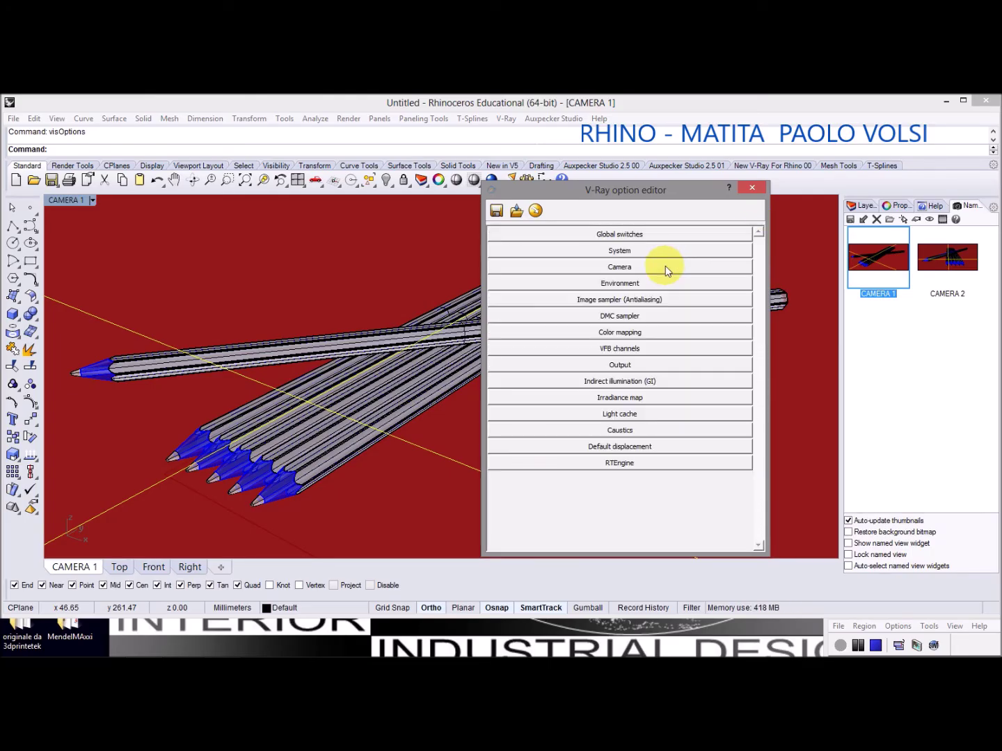
Review the V-Ray Environment, Image sampler (Antialiasing) and DMC sampler settings
click(620, 284)
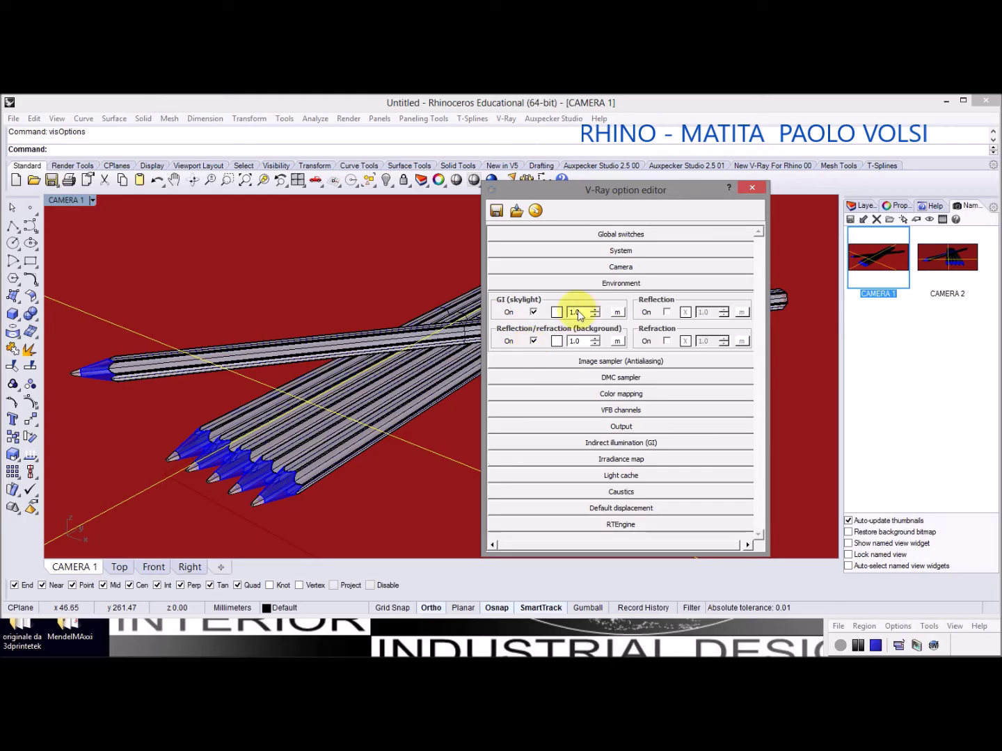
click(590, 282)
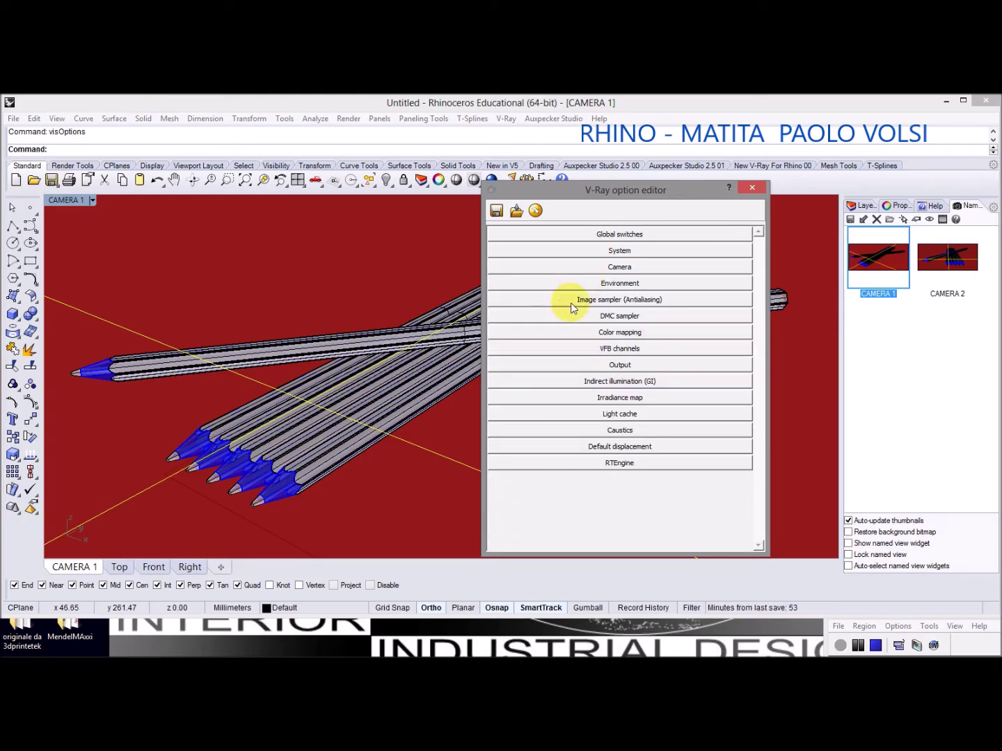
click(581, 299)
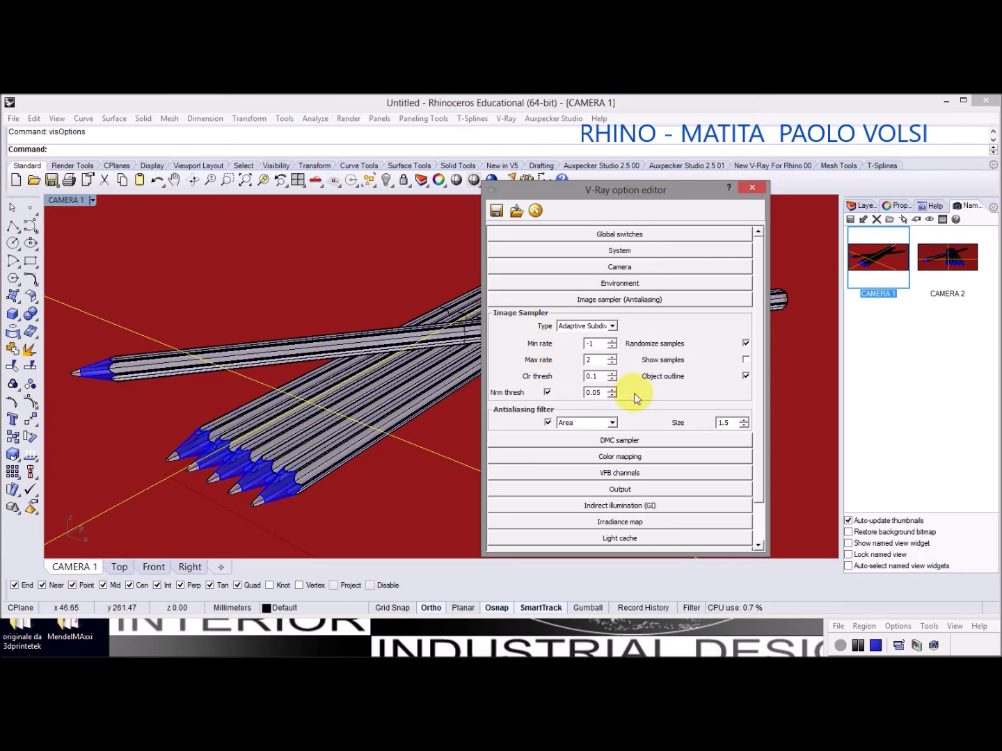
click(674, 299)
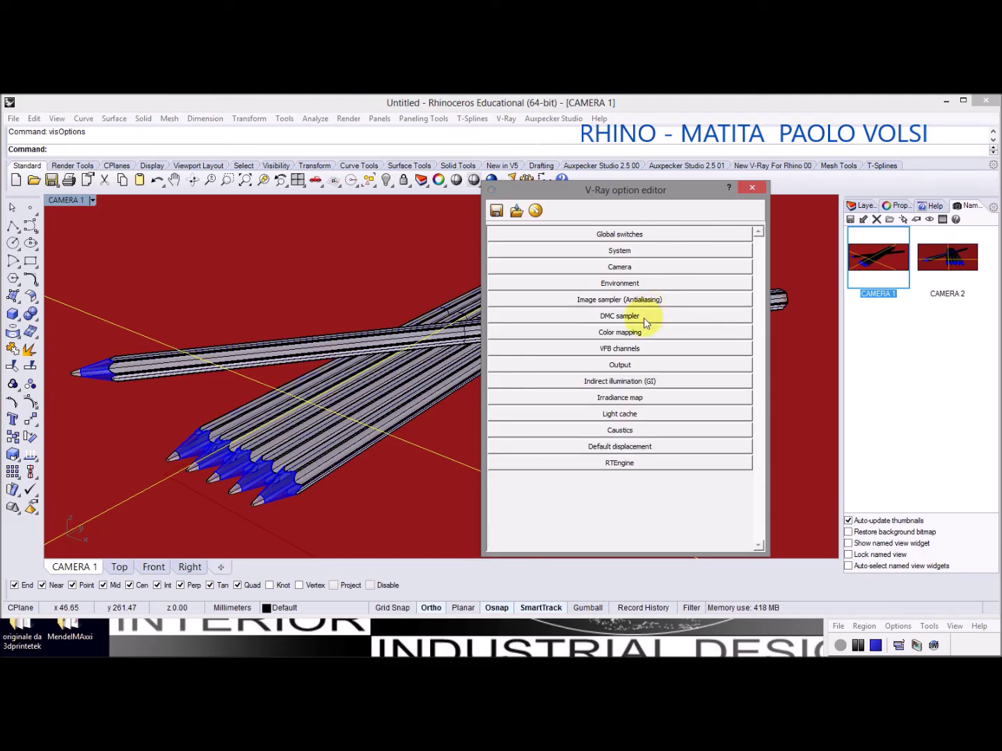
click(644, 316)
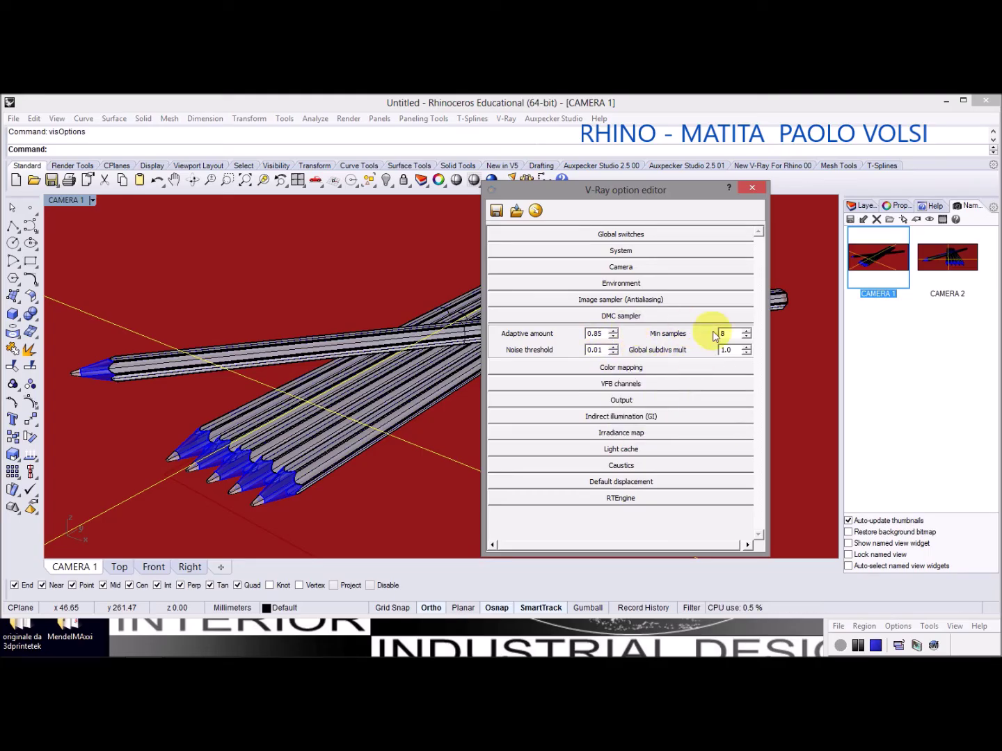
click(648, 316)
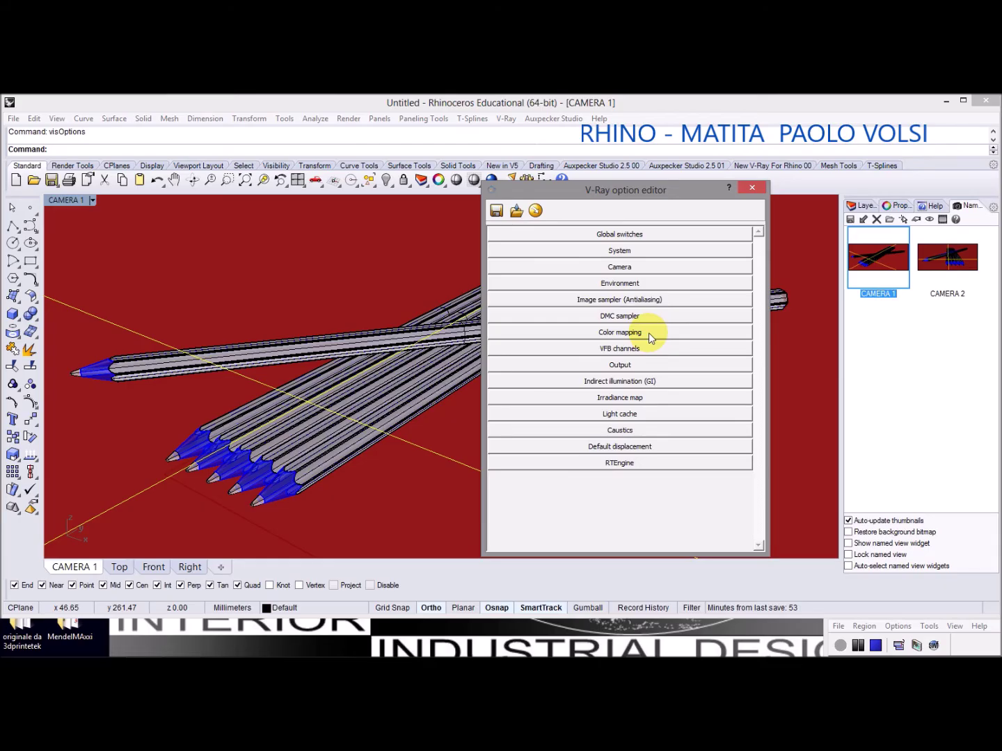
Choose Exponential as the V-Ray color mapping type
click(648, 333)
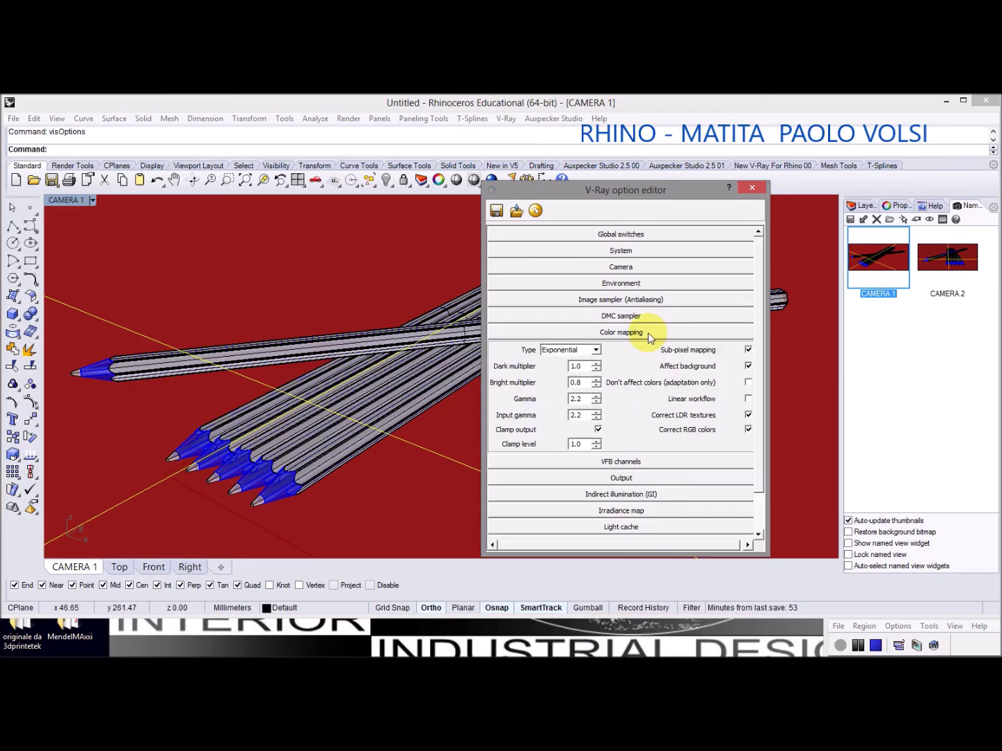
click(596, 350)
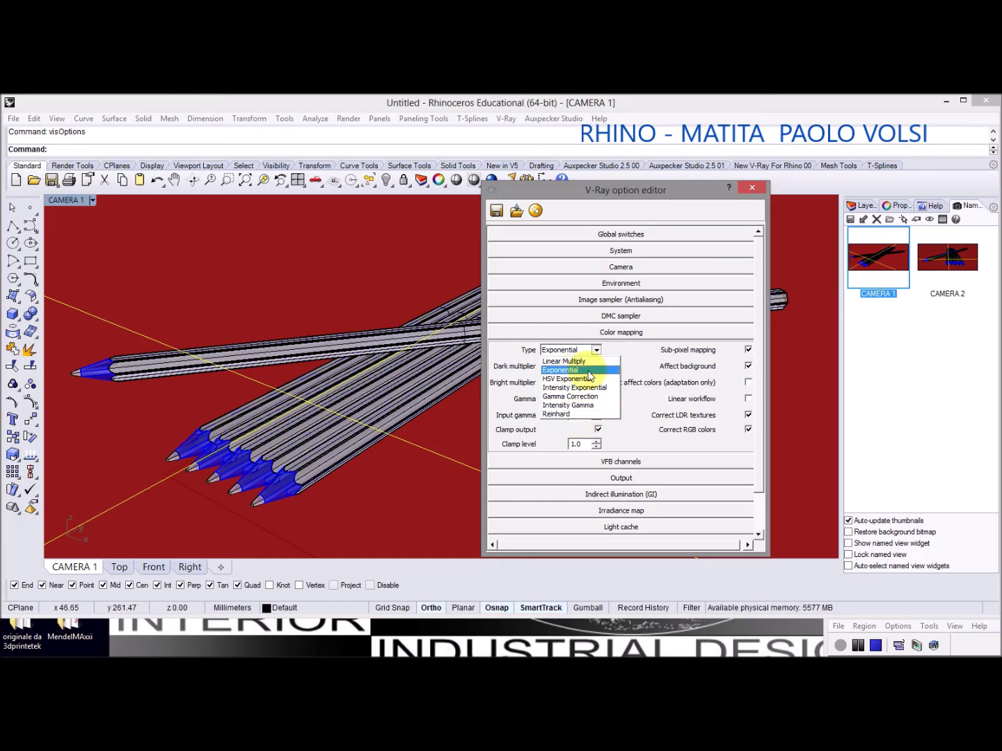
click(589, 372)
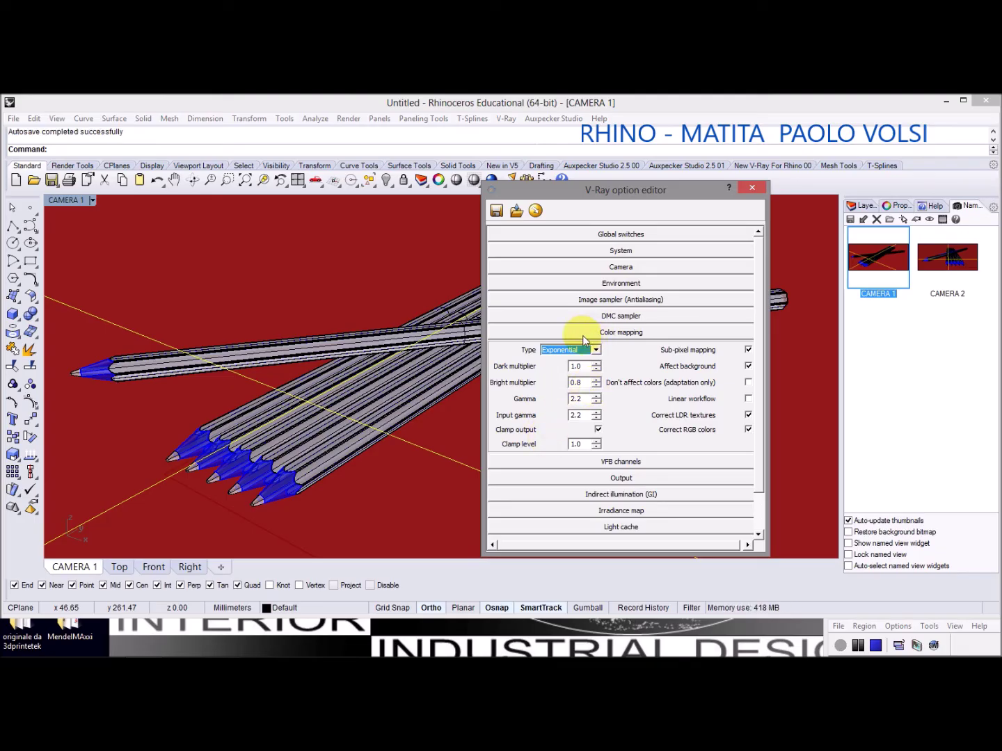
click(582, 335)
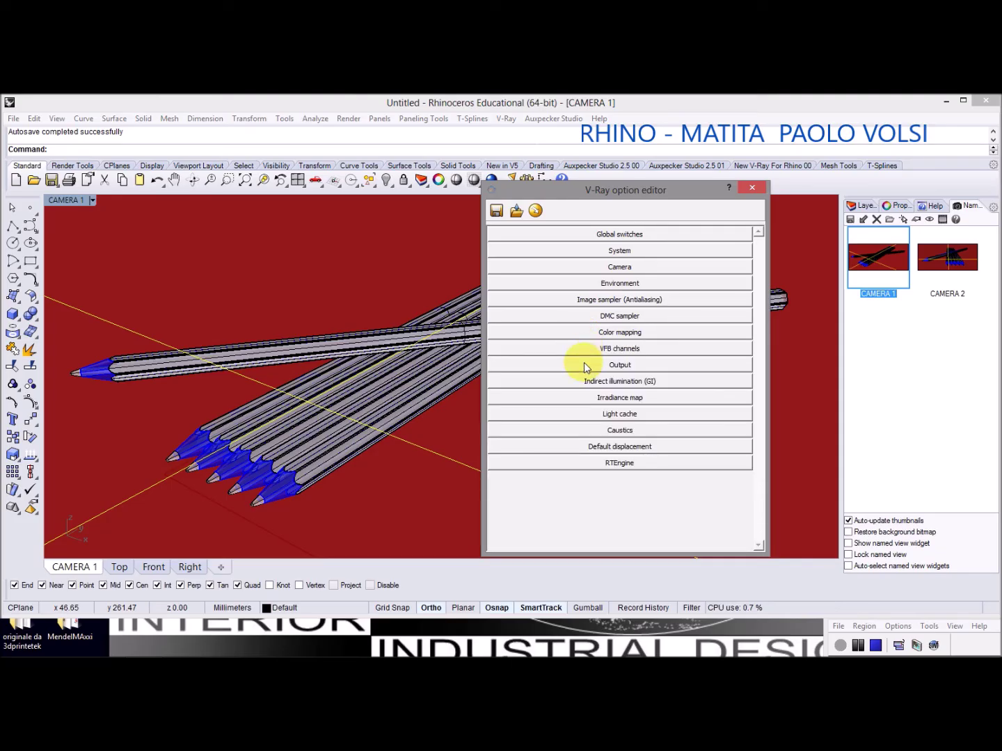
Set the V-Ray output size to the 1024x768 preset and adapt its aspect ratio to the current view
click(585, 368)
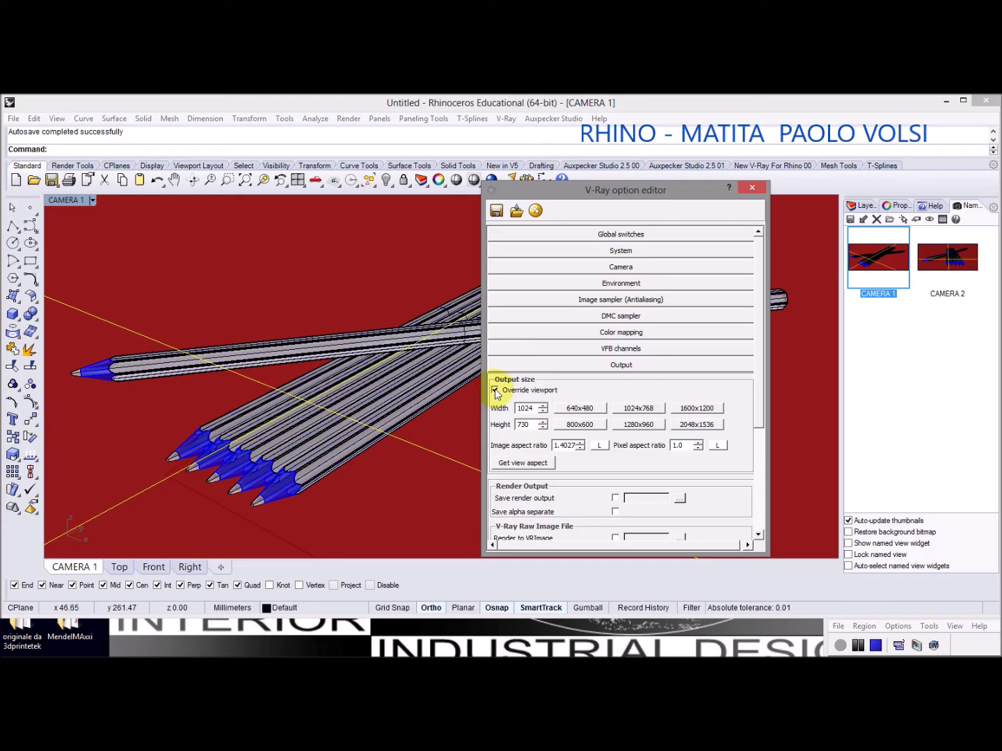
click(638, 409)
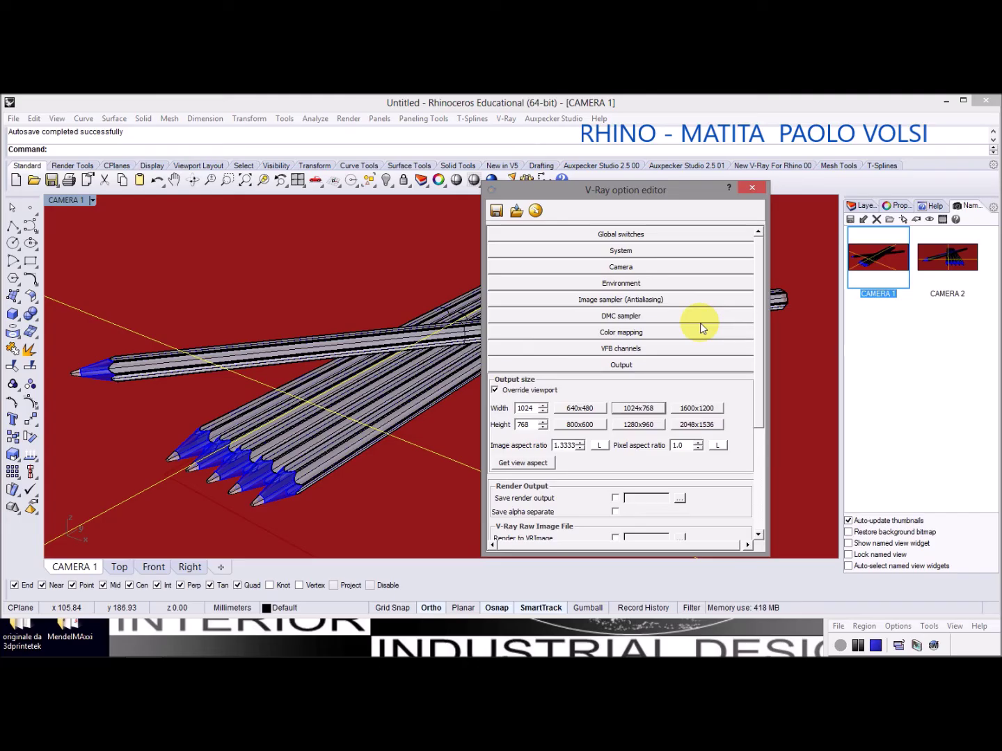
click(526, 465)
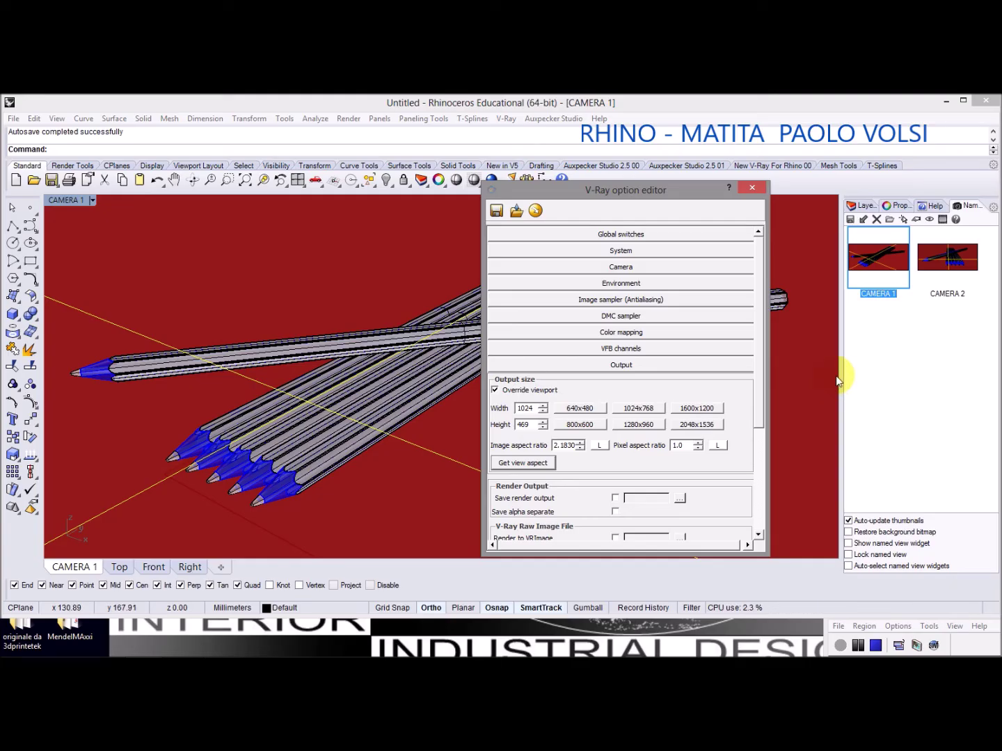
click(584, 366)
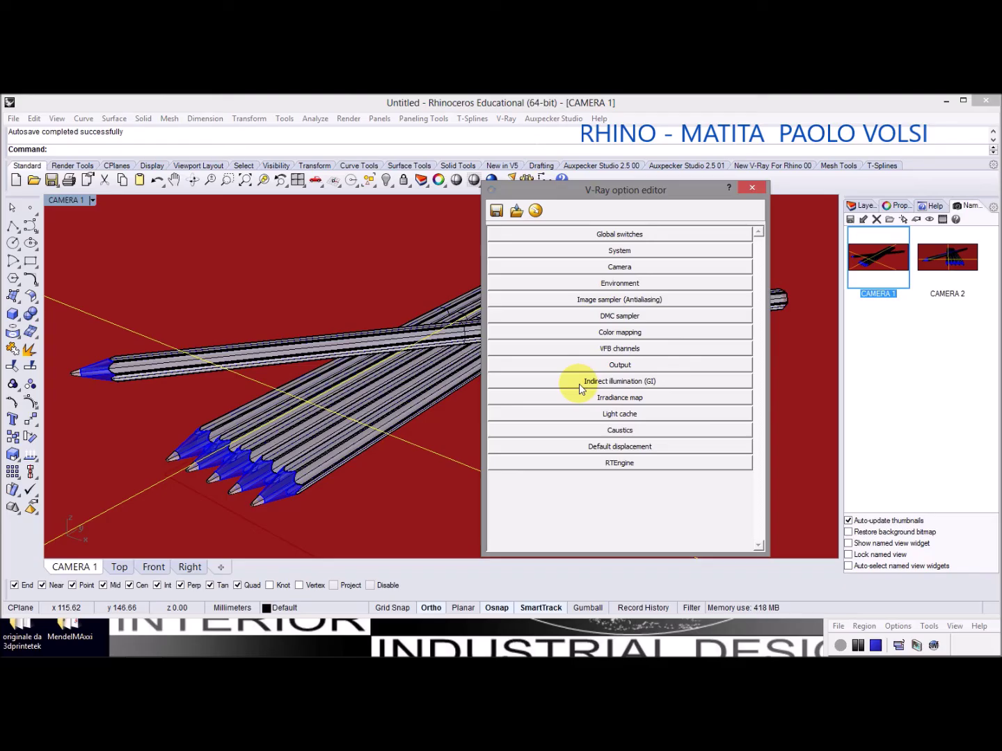
Select Light cache as the secondary bounces engine in the V-Ray Indirect illumination (GI) settings
click(617, 381)
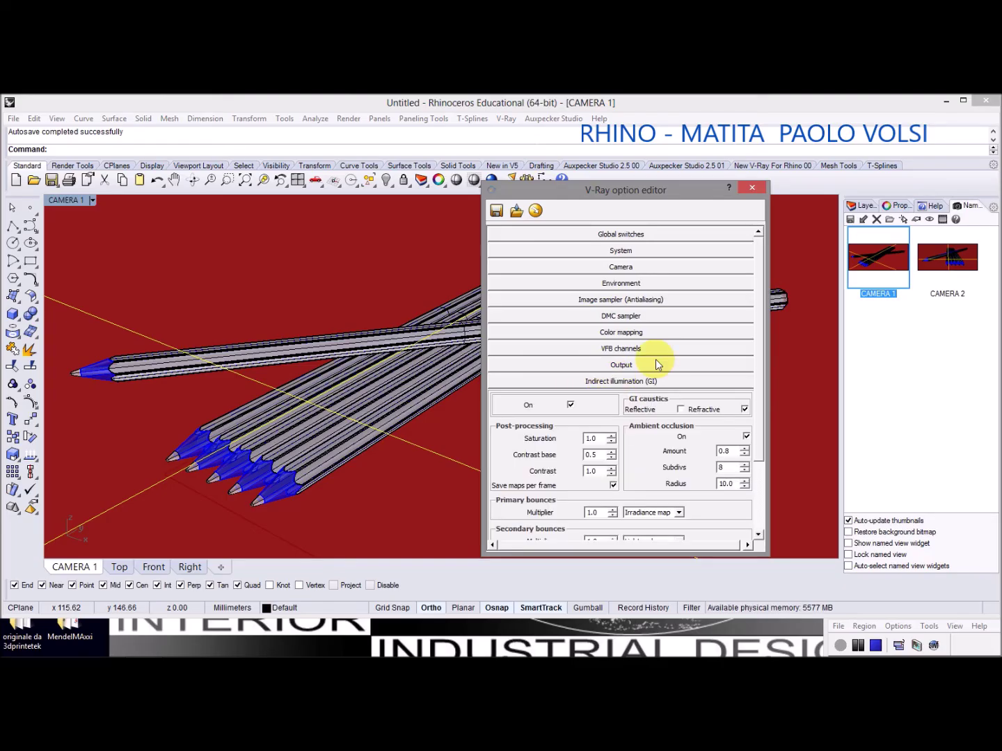
drag(758, 331, 758, 411)
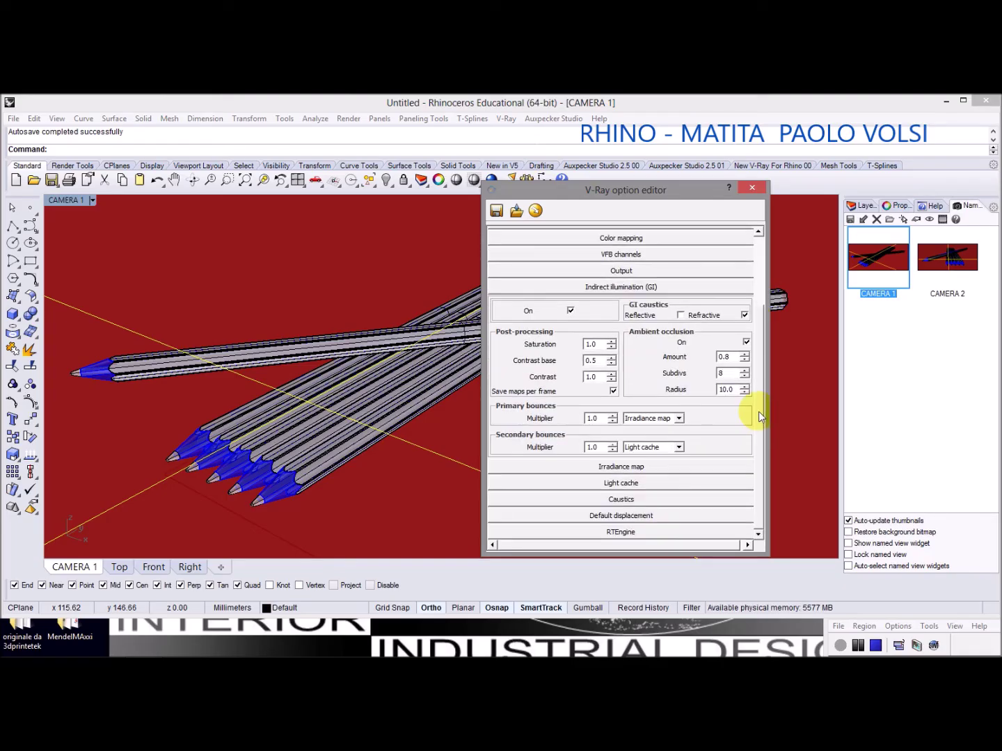
click(679, 447)
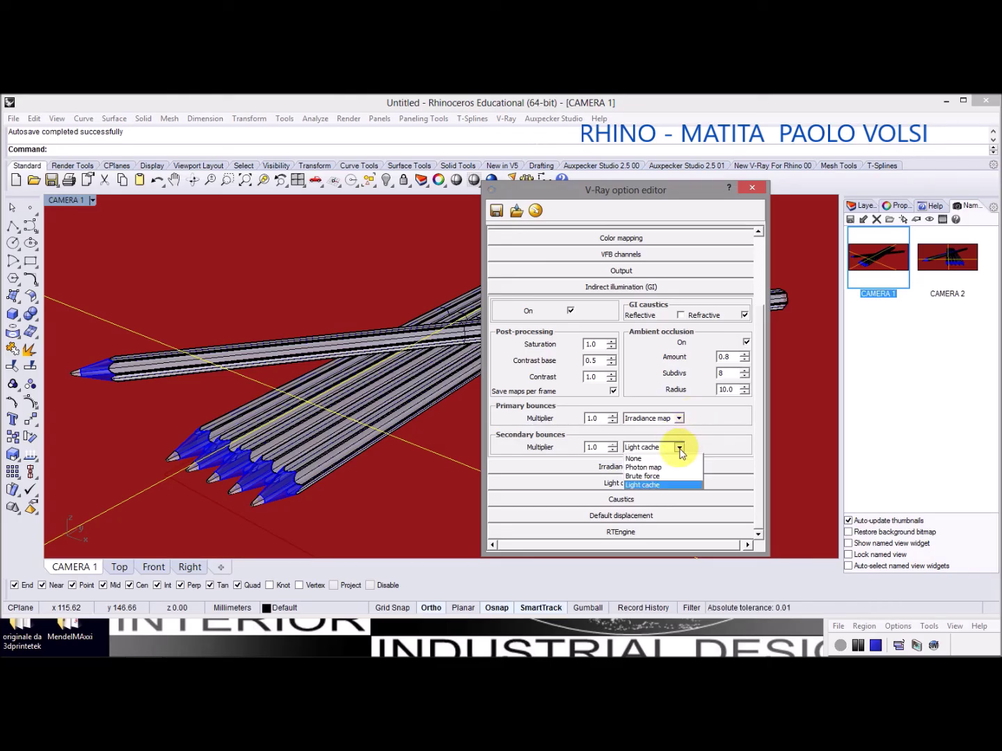
click(648, 482)
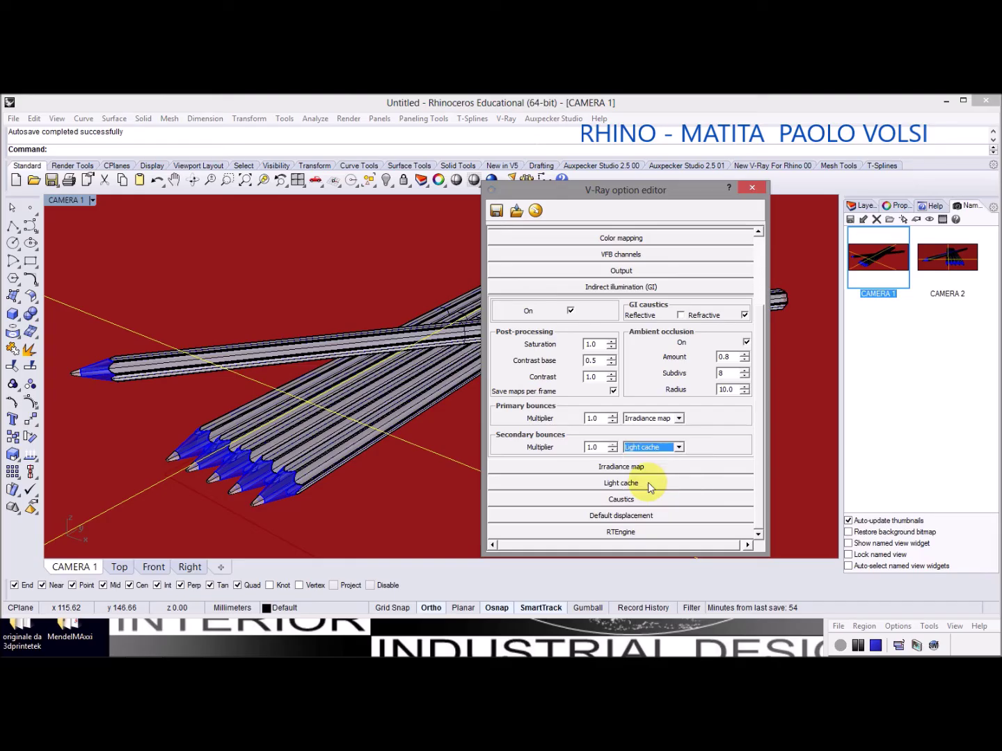
click(679, 447)
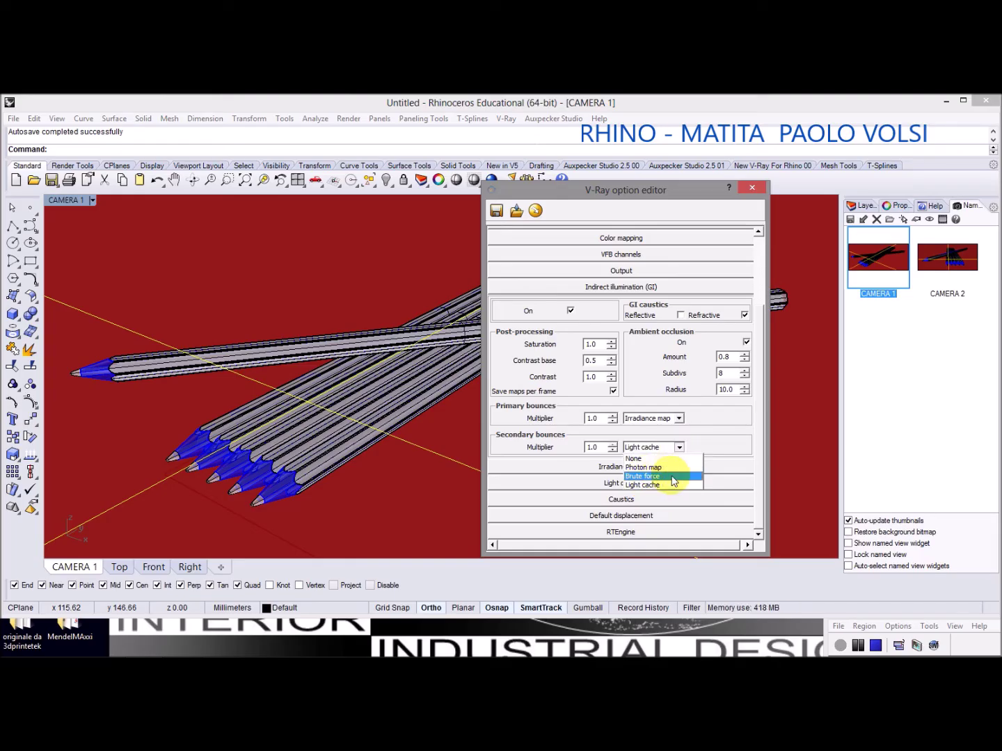
click(688, 445)
click(688, 447)
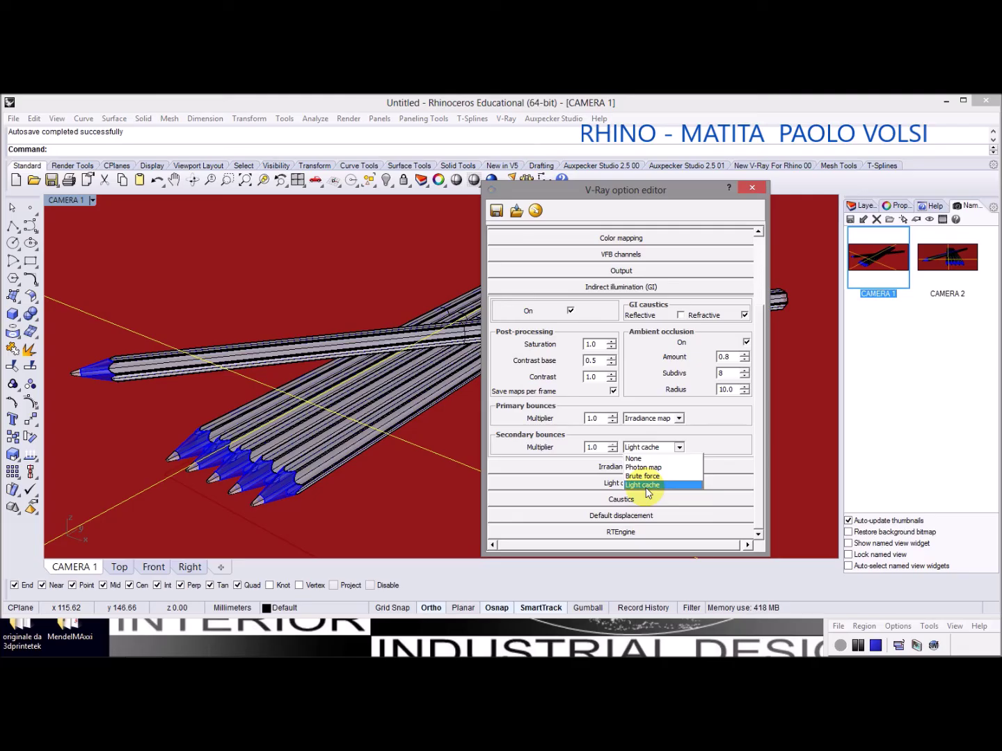
click(654, 486)
click(709, 438)
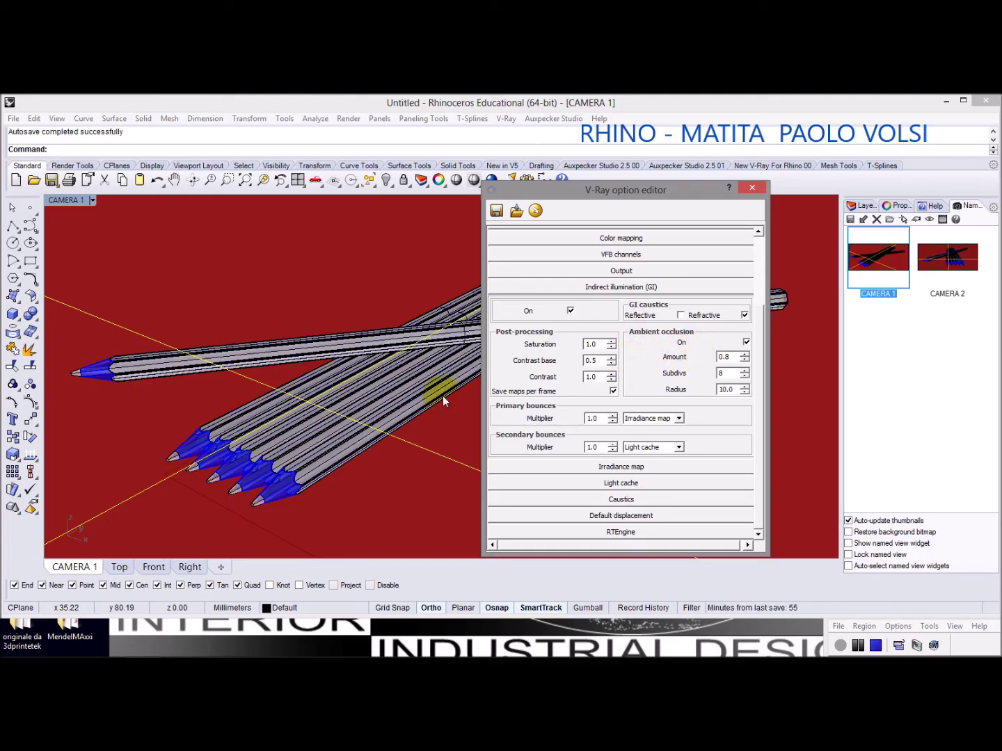
Review the ambient occlusion options of Indirect illumination and the basic parameters of the Irradiance map in the V-Ray options
drag(571, 195, 255, 260)
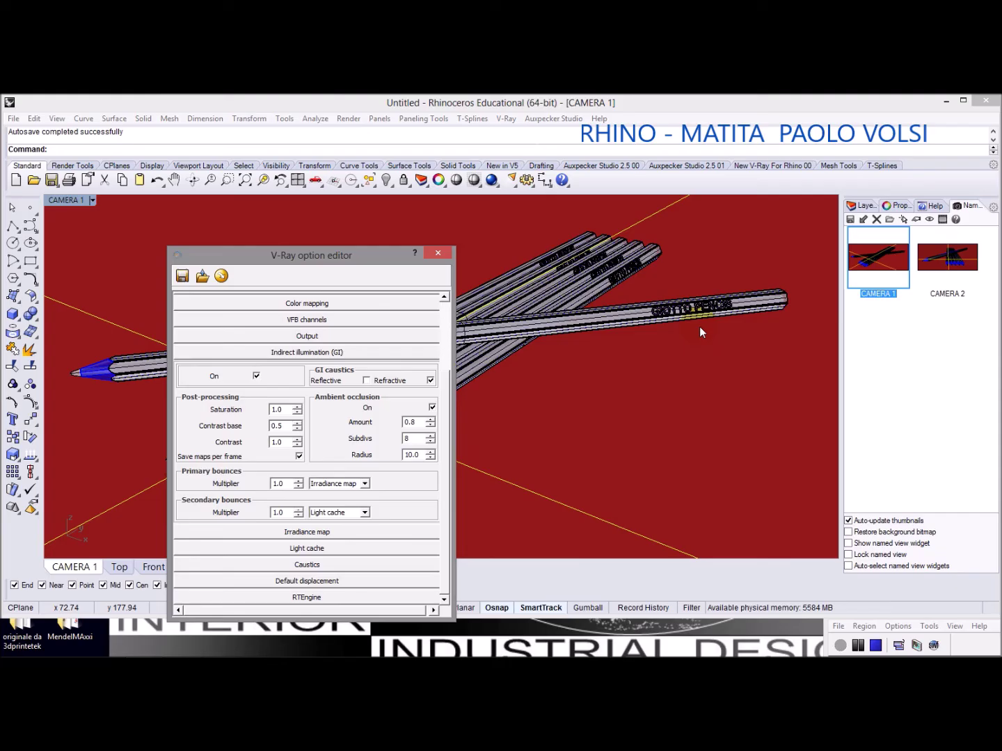
click(441, 292)
drag(374, 252, 550, 207)
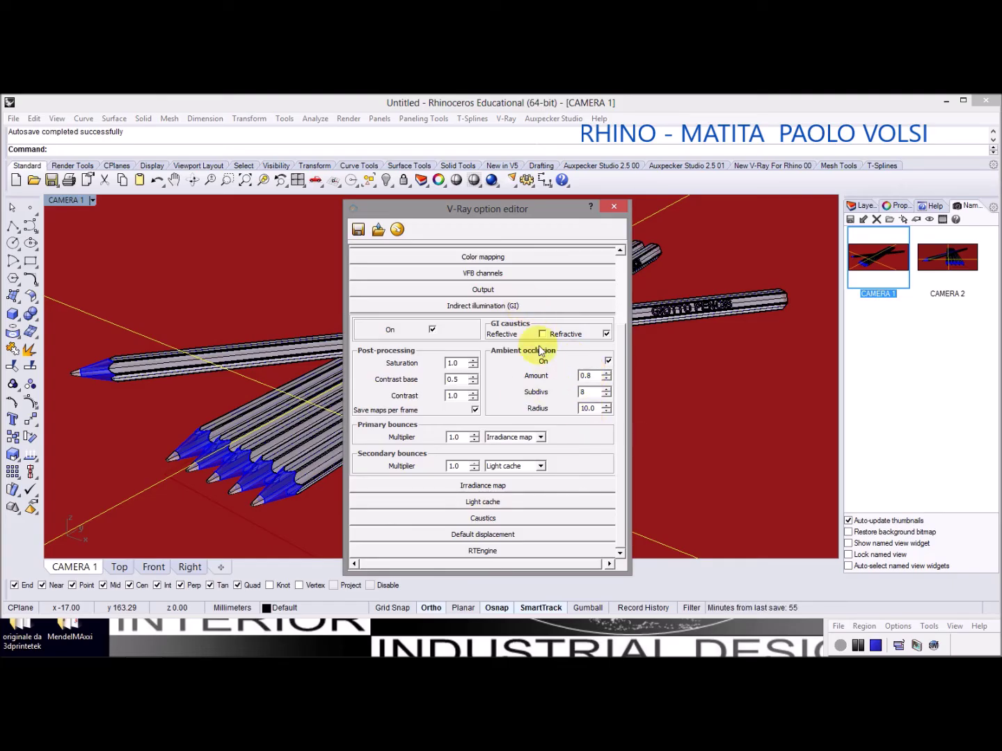
click(529, 306)
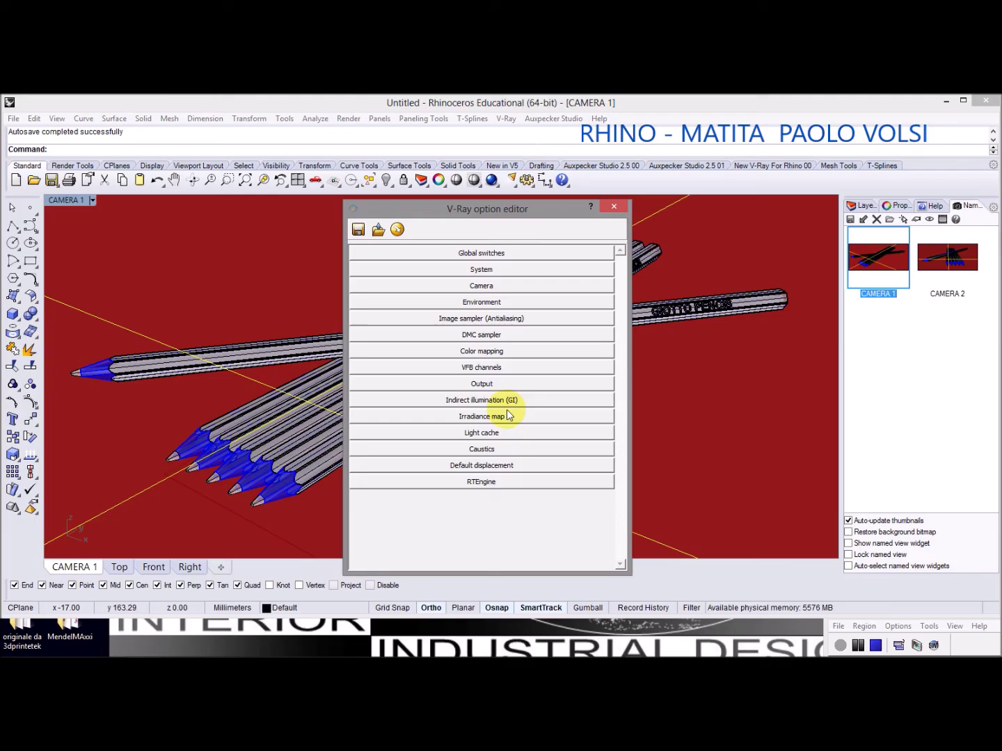
click(486, 417)
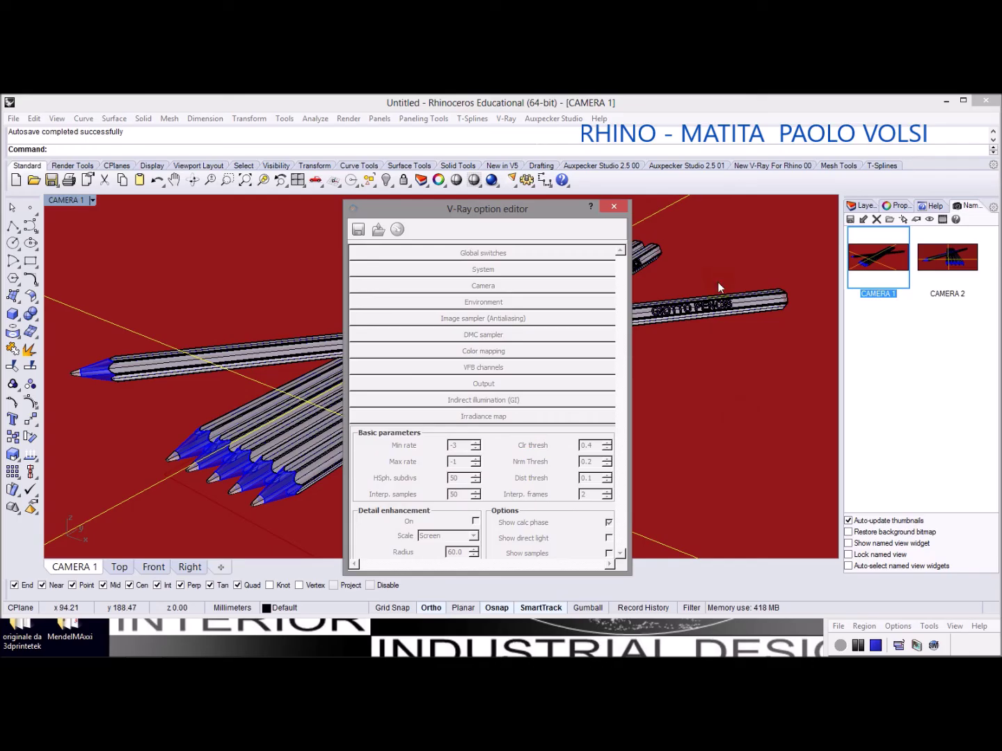
click(581, 206)
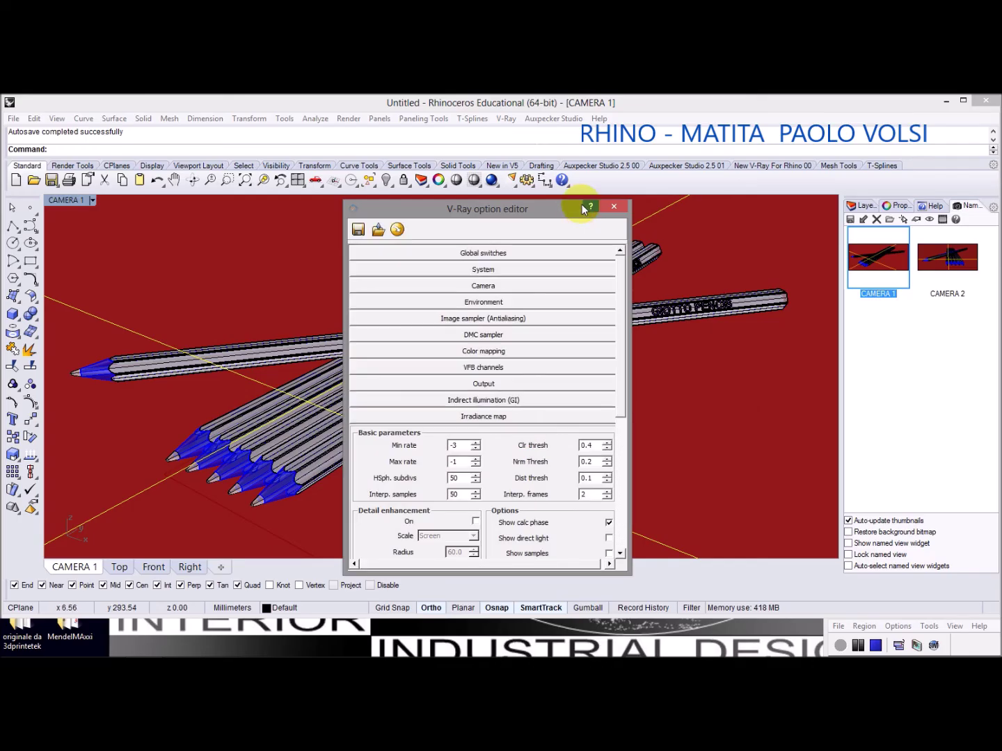
click(497, 417)
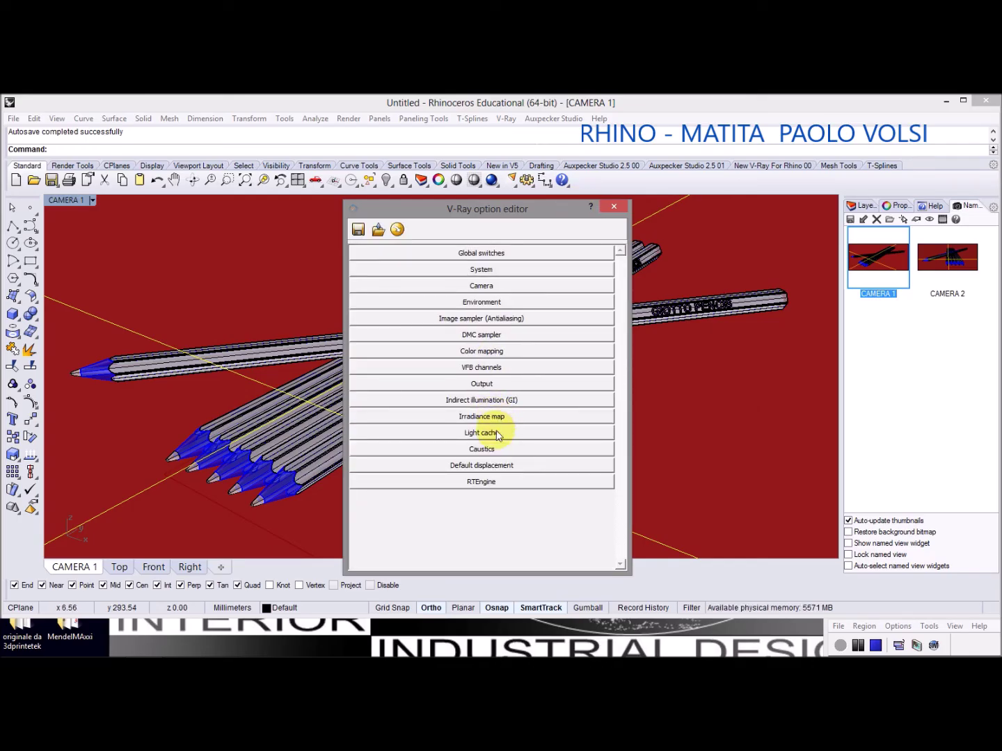
Examine the Light cache calculation and reconstruction parameters, including subdivisions, sample size and retrace threshold
click(497, 434)
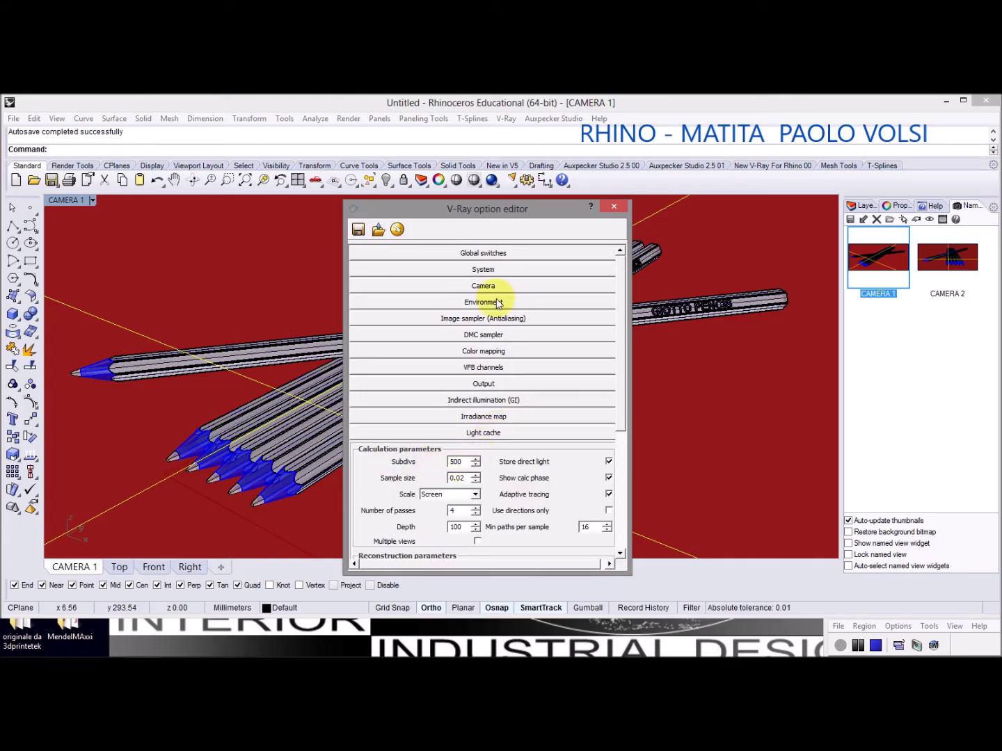
drag(561, 212, 630, 144)
double_click(529, 394)
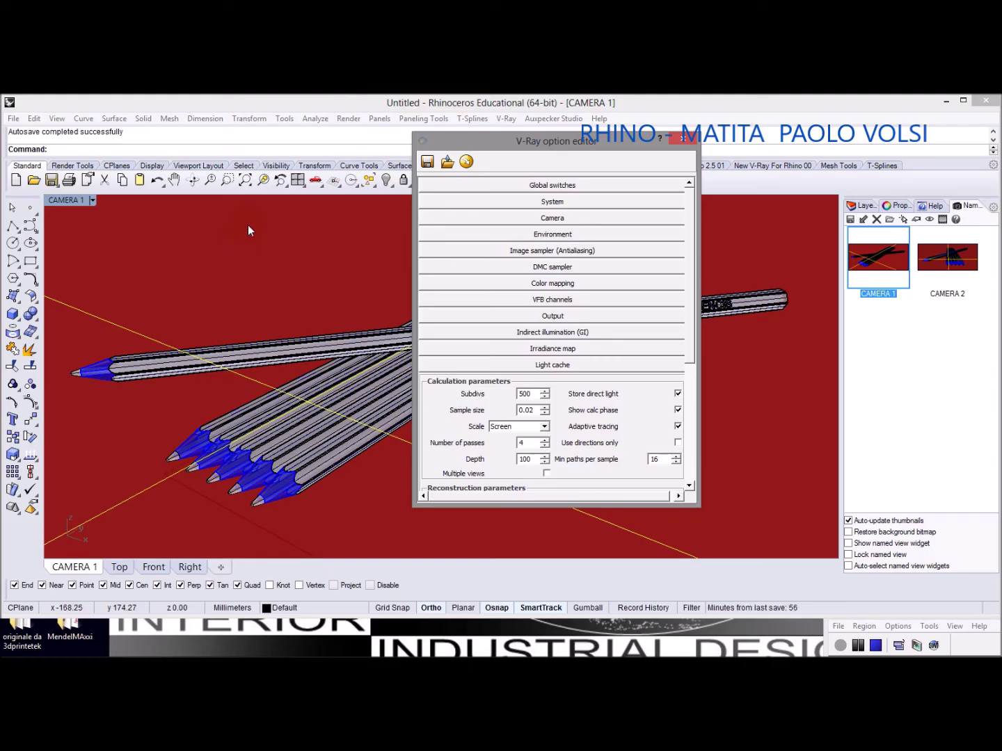
click(696, 274)
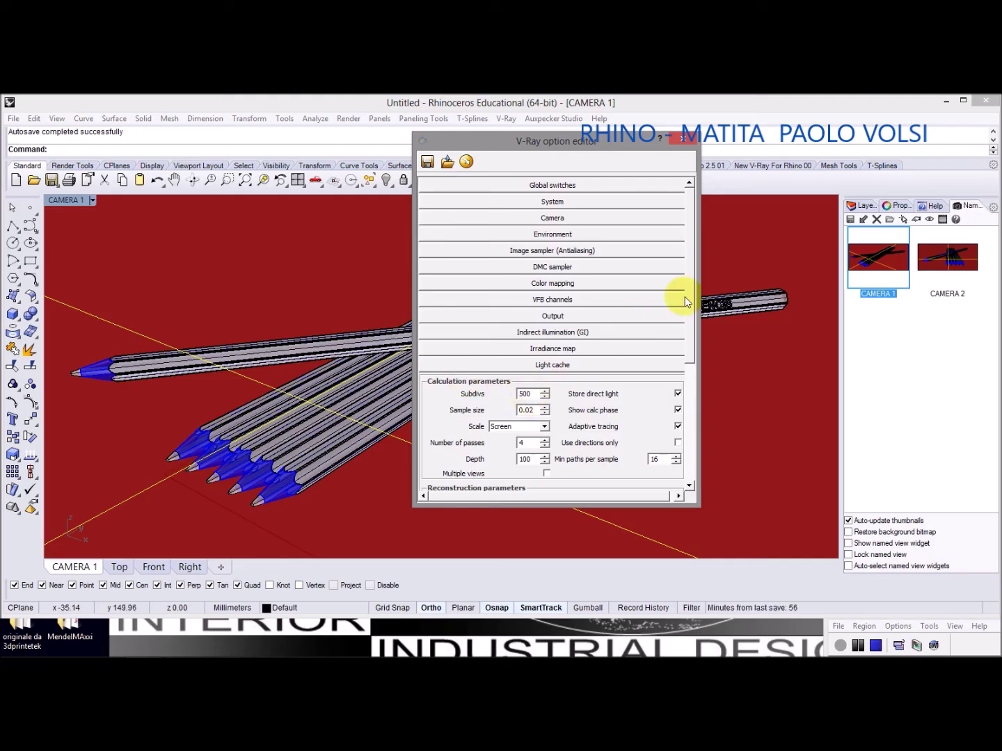
scroll(690, 310, down, 1)
scroll(673, 346, down, 10)
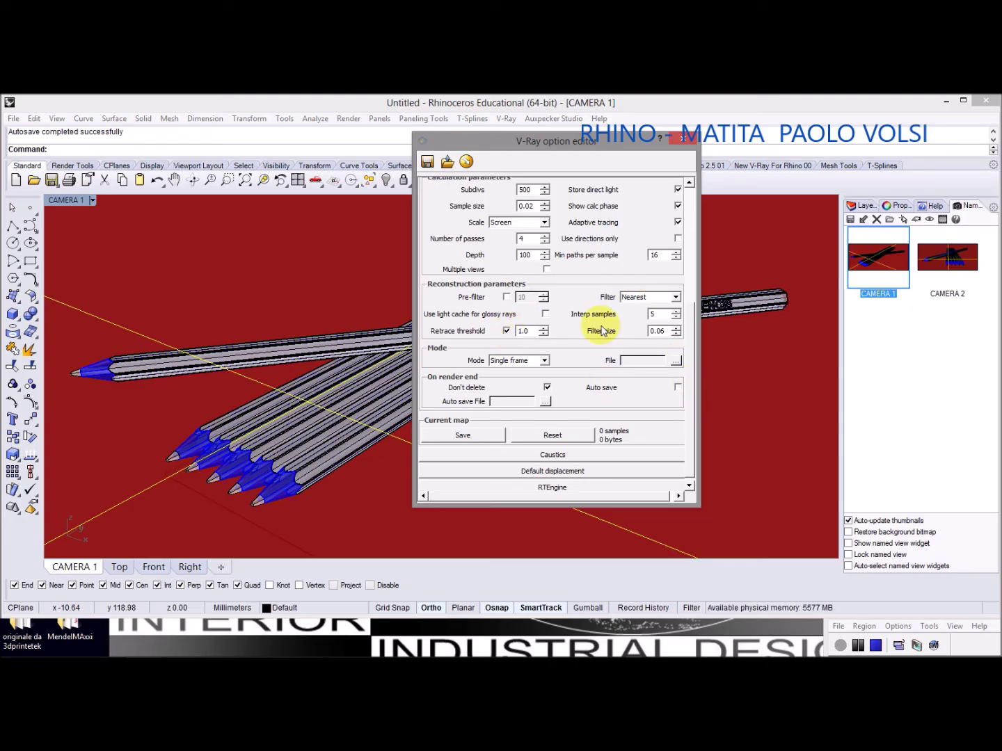
scroll(599, 287, up, 3)
scroll(598, 288, down, 2)
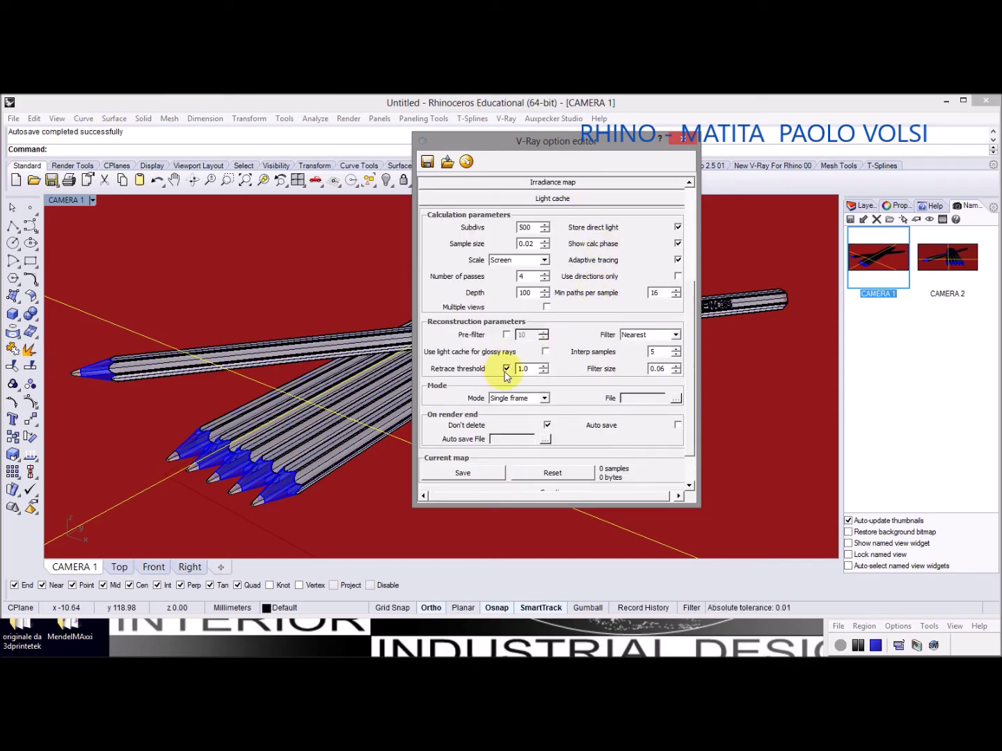
click(593, 198)
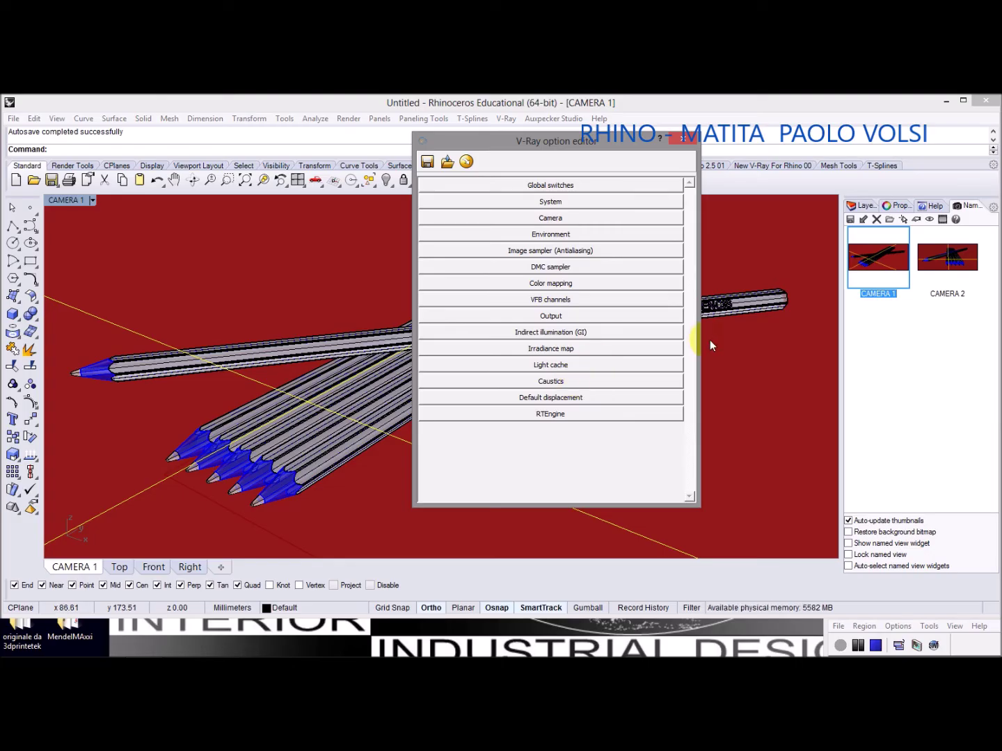
Review the V-Ray Default displacement and RTEngine settings and close the option editor
click(544, 398)
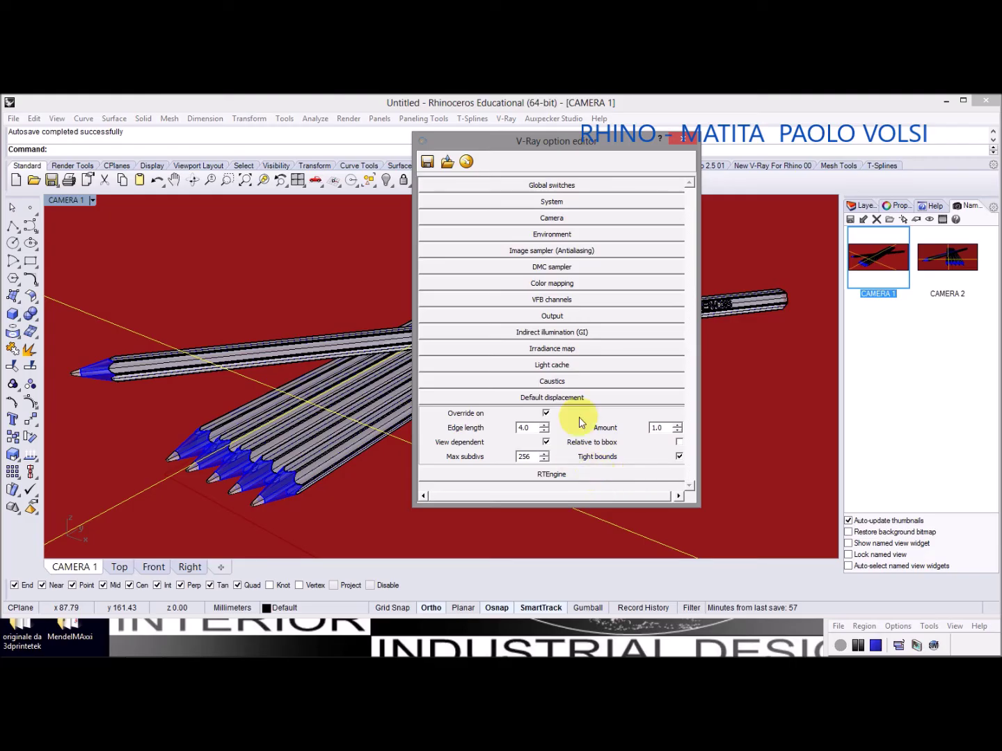
click(599, 396)
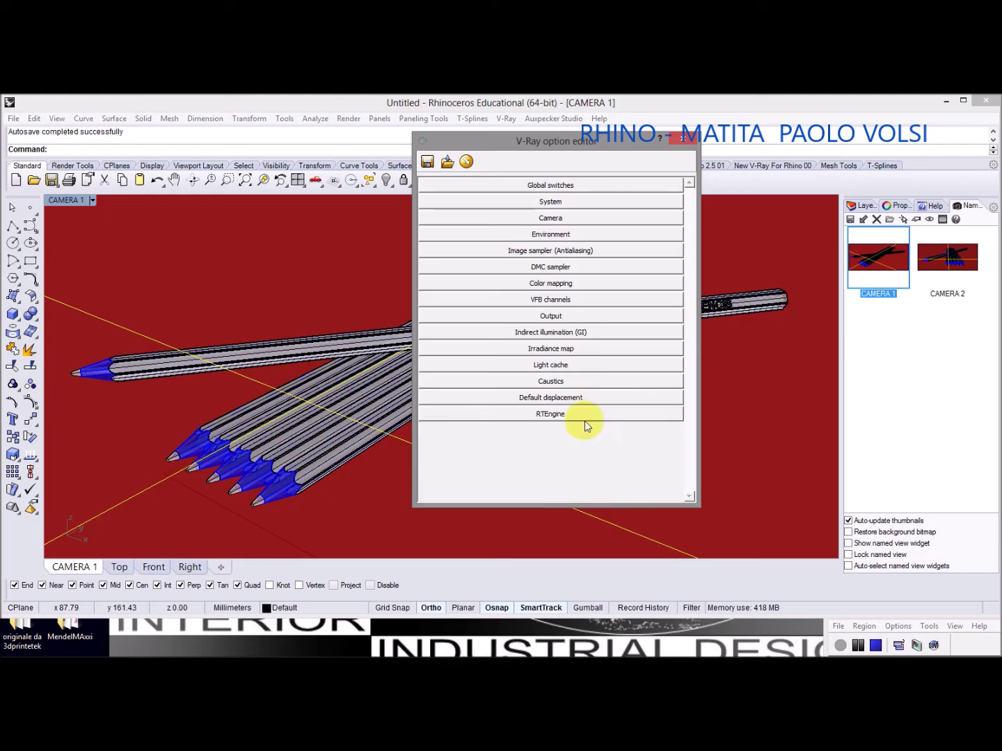
click(530, 416)
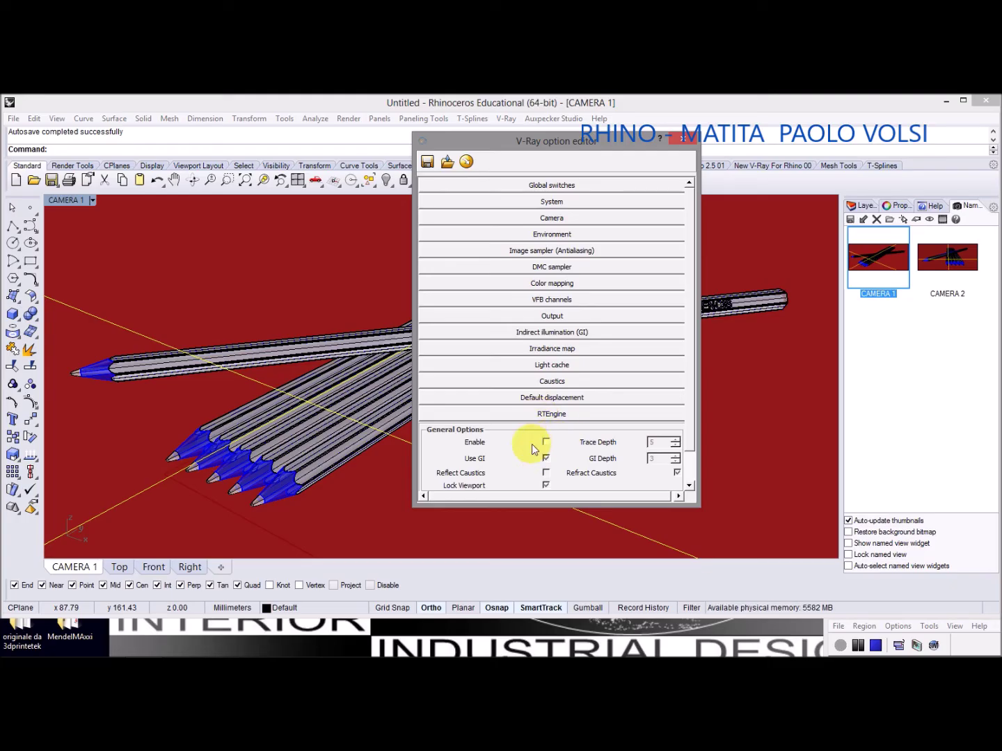
click(586, 415)
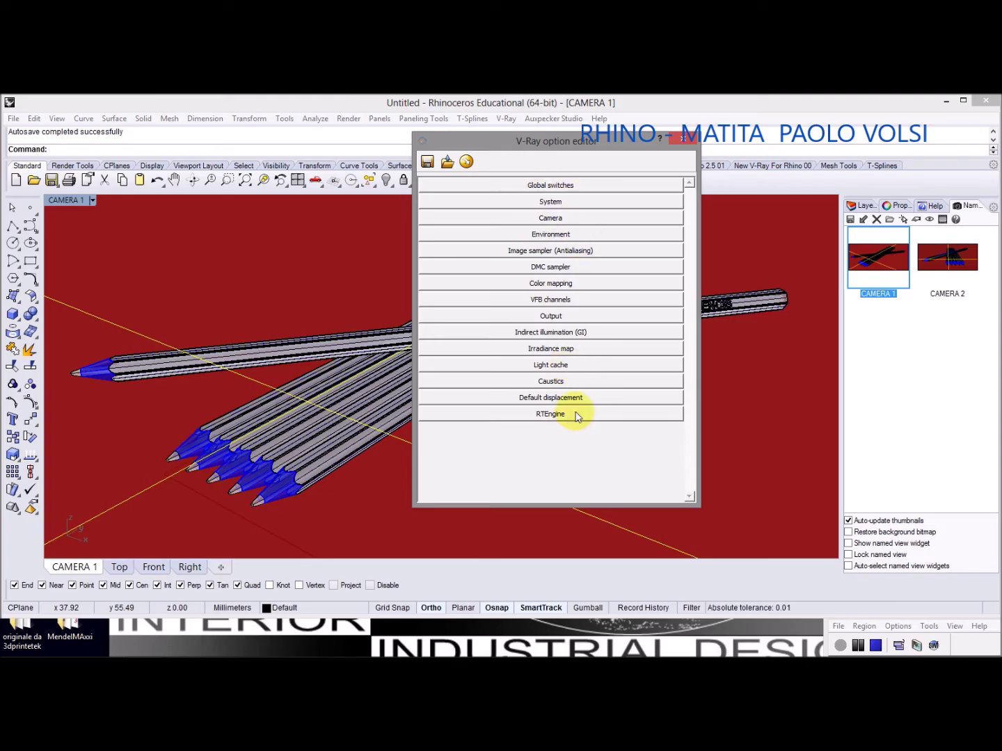
click(687, 139)
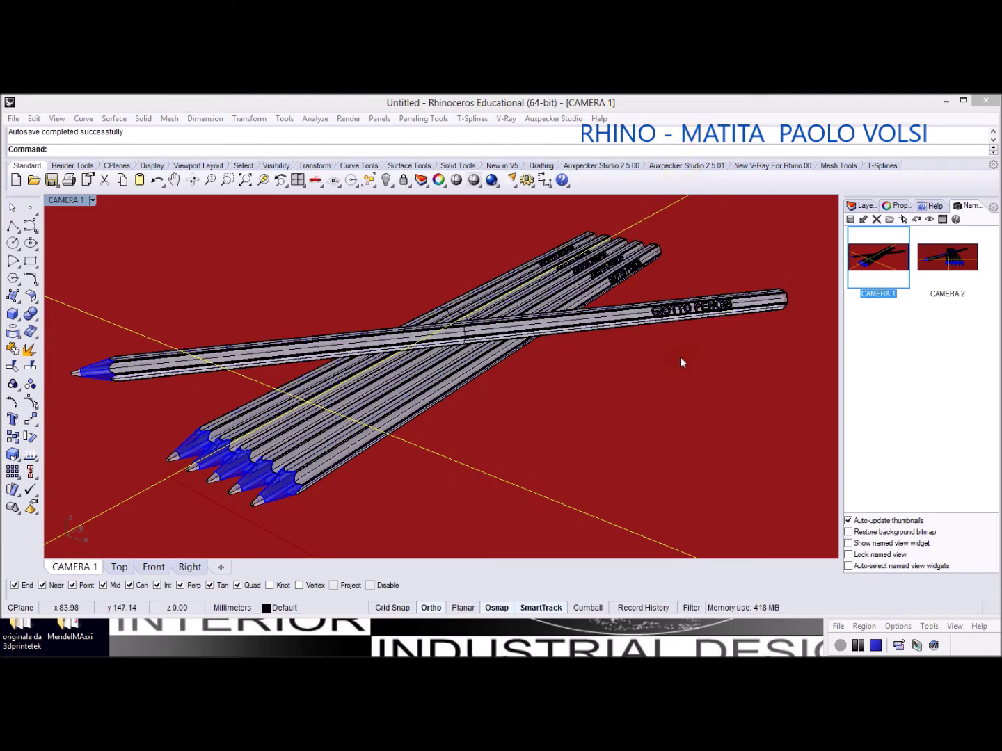
click(448, 316)
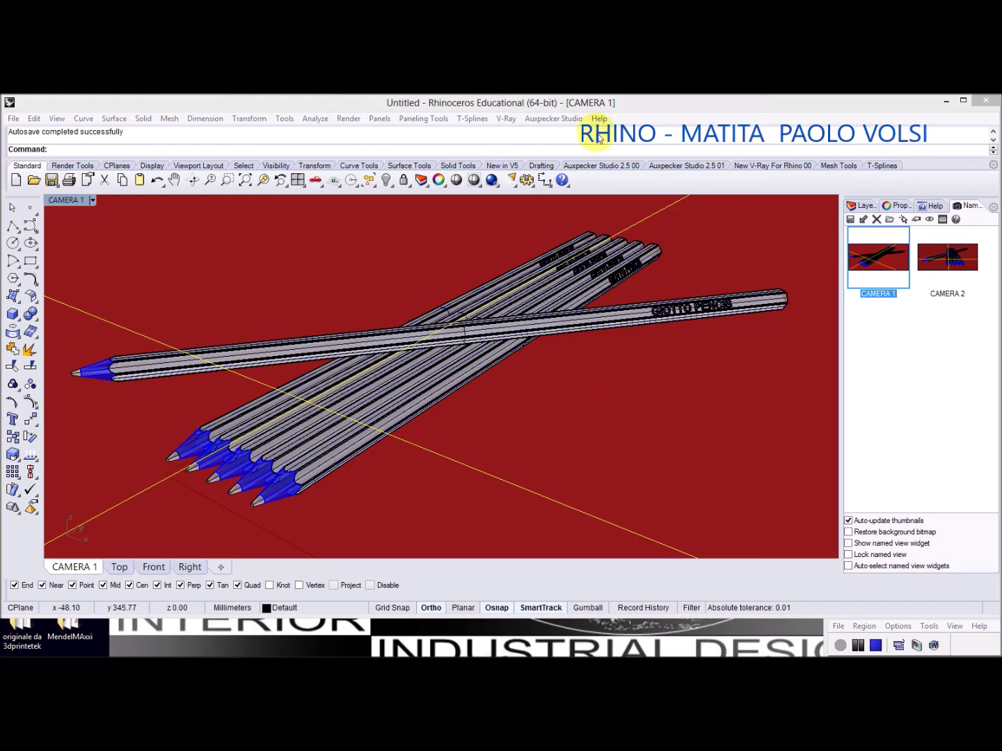
Open the V-Ray material editor and start loading a material file into the scene materials
click(505, 118)
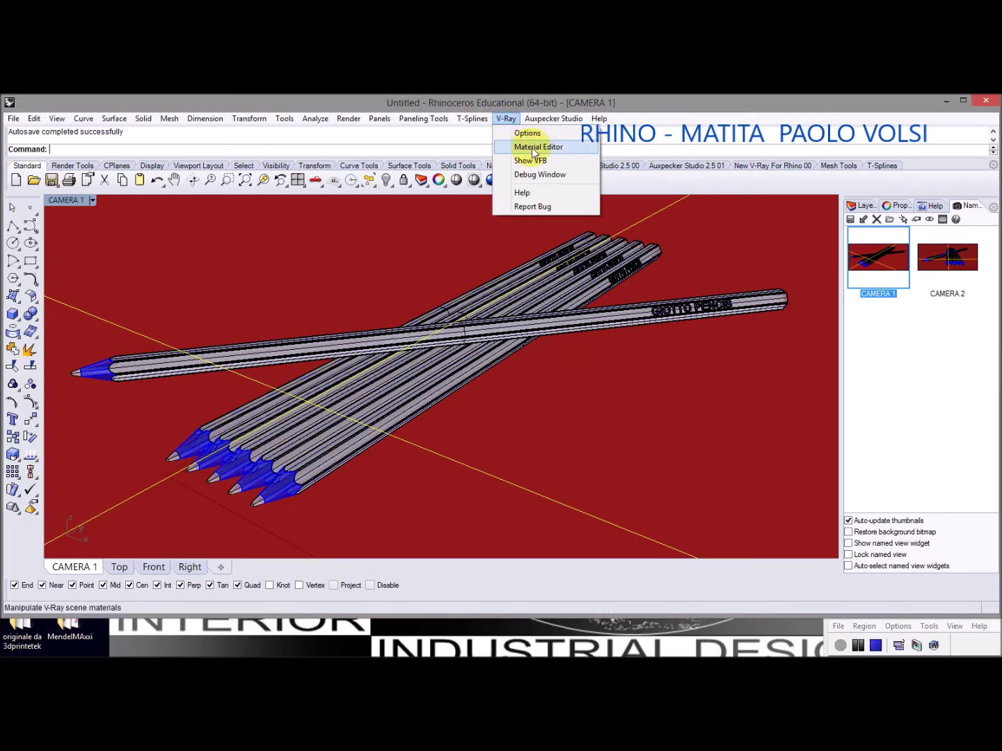
click(534, 147)
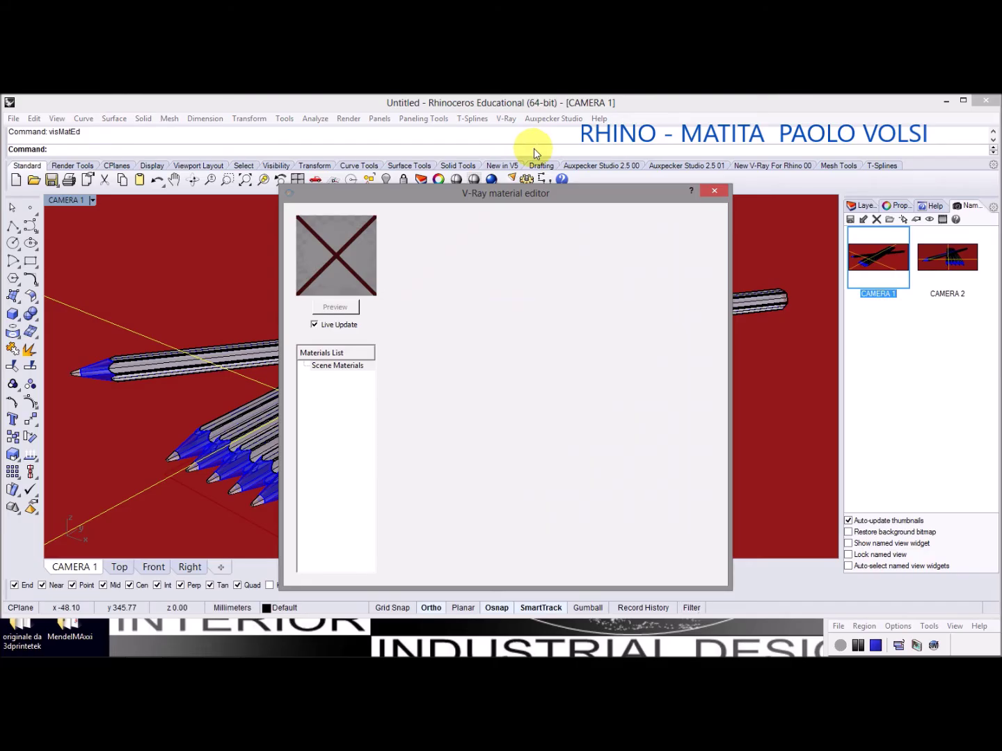
right_click(348, 370)
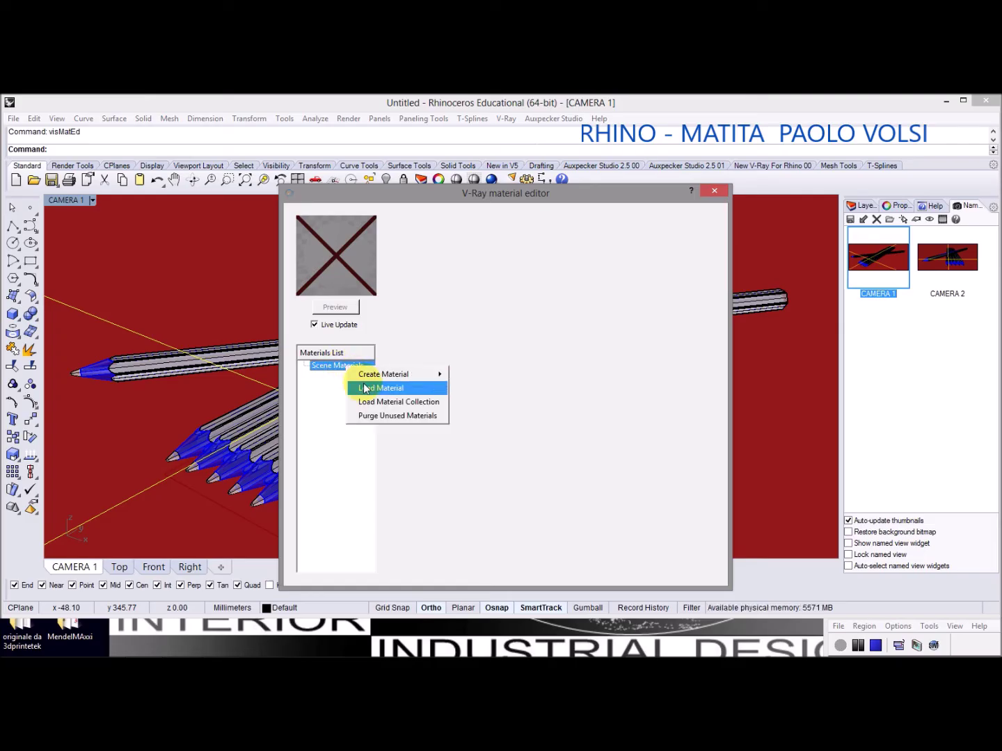
click(369, 388)
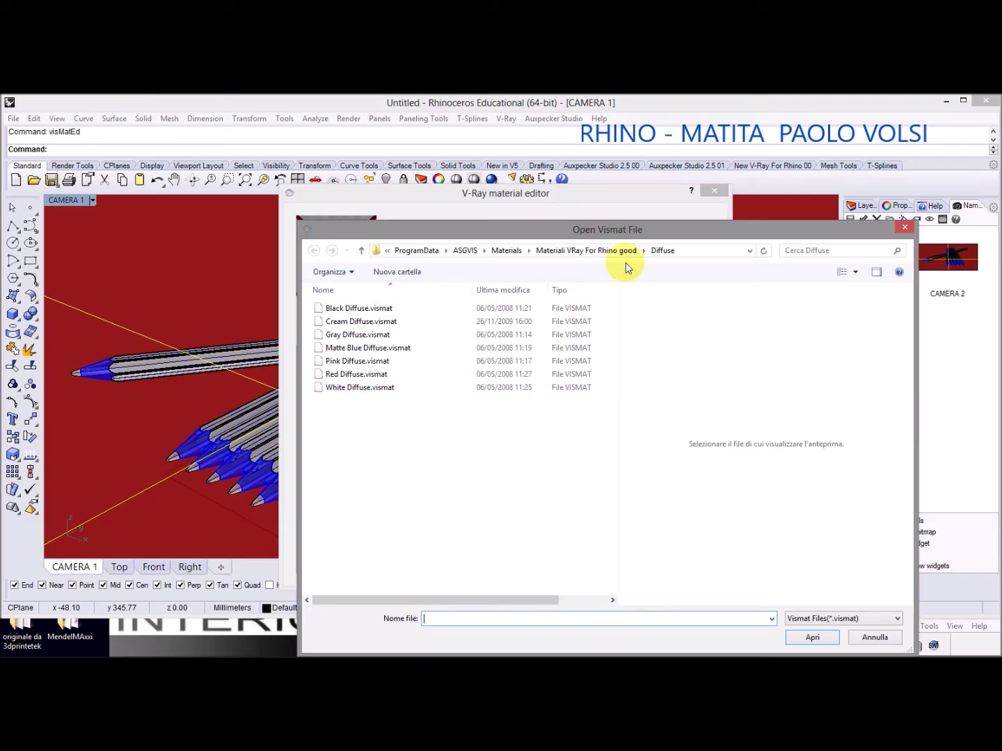
Load the Wood Fine.vismat material from the faggio mosso folder of the Wood library into the scene materials
click(611, 251)
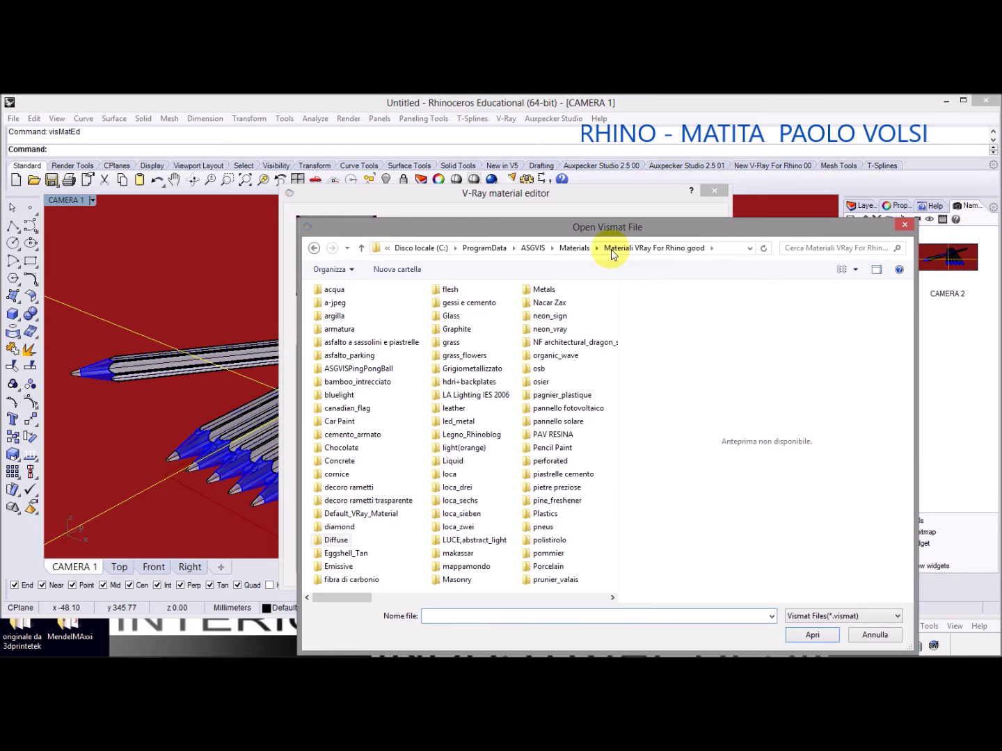
click(612, 599)
click(613, 598)
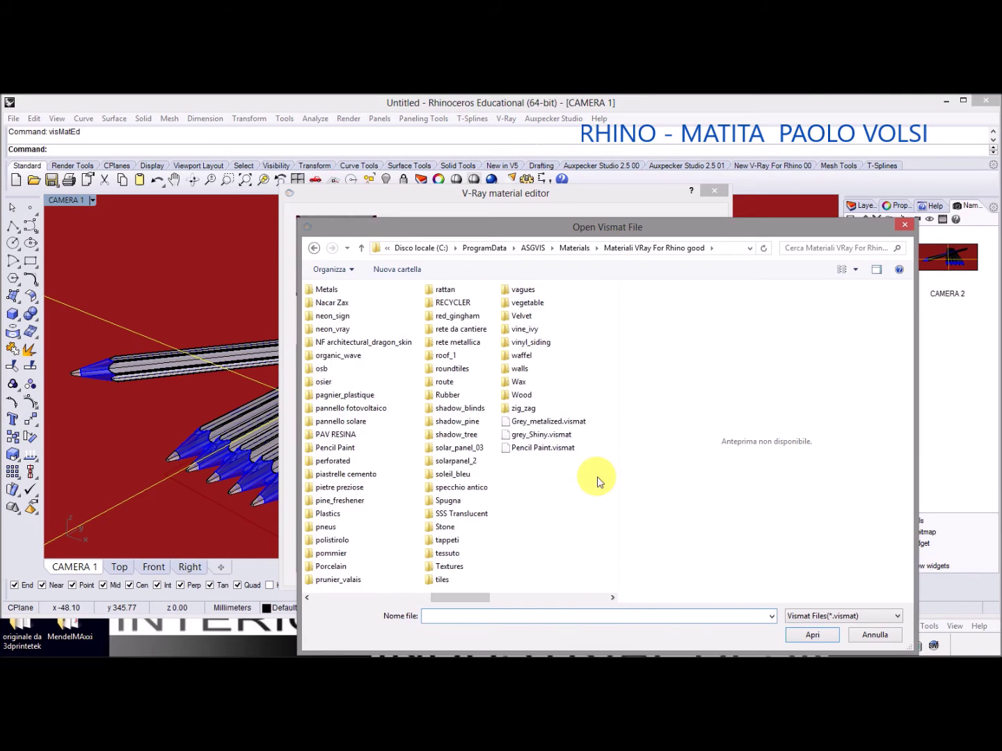
double_click(519, 396)
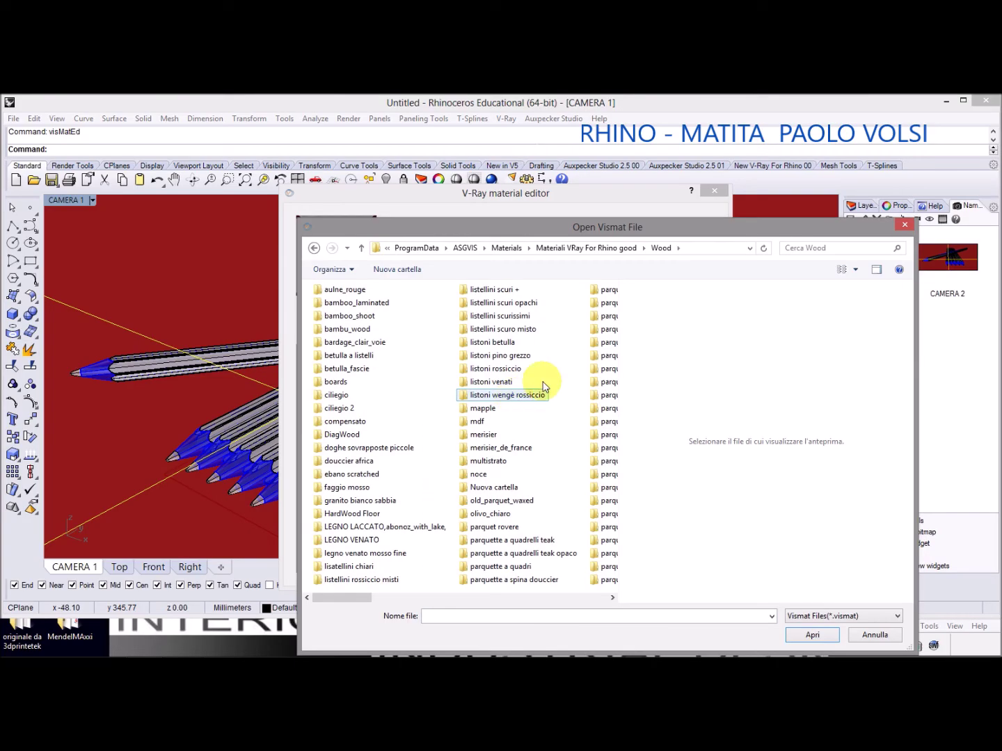
scroll(425, 377, down, 1)
scroll(425, 377, up, 1)
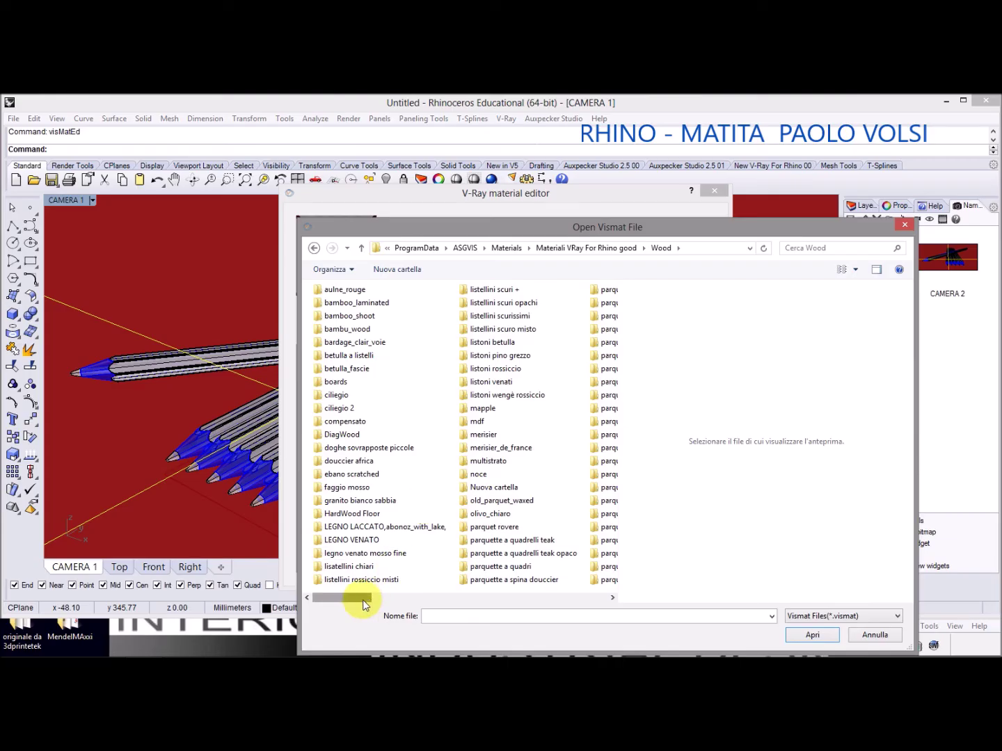
mouse_move(362, 603)
mouse_down()
mouse_move(381, 601)
mouse_move(343, 597)
mouse_move(431, 603)
mouse_move(347, 599)
mouse_up()
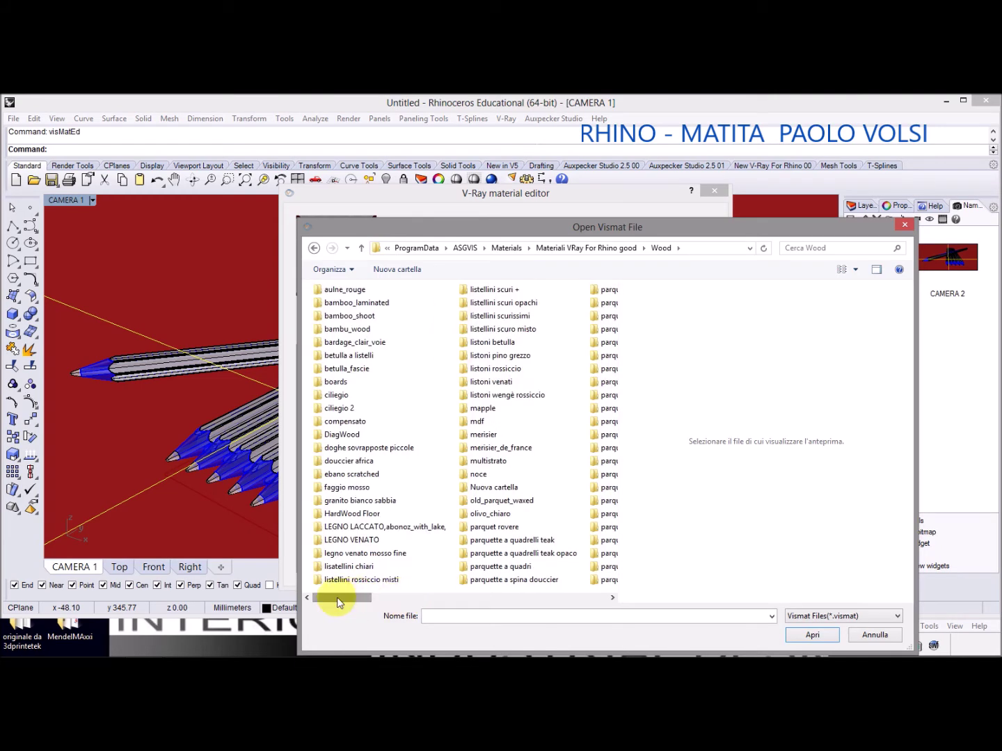
double_click(354, 487)
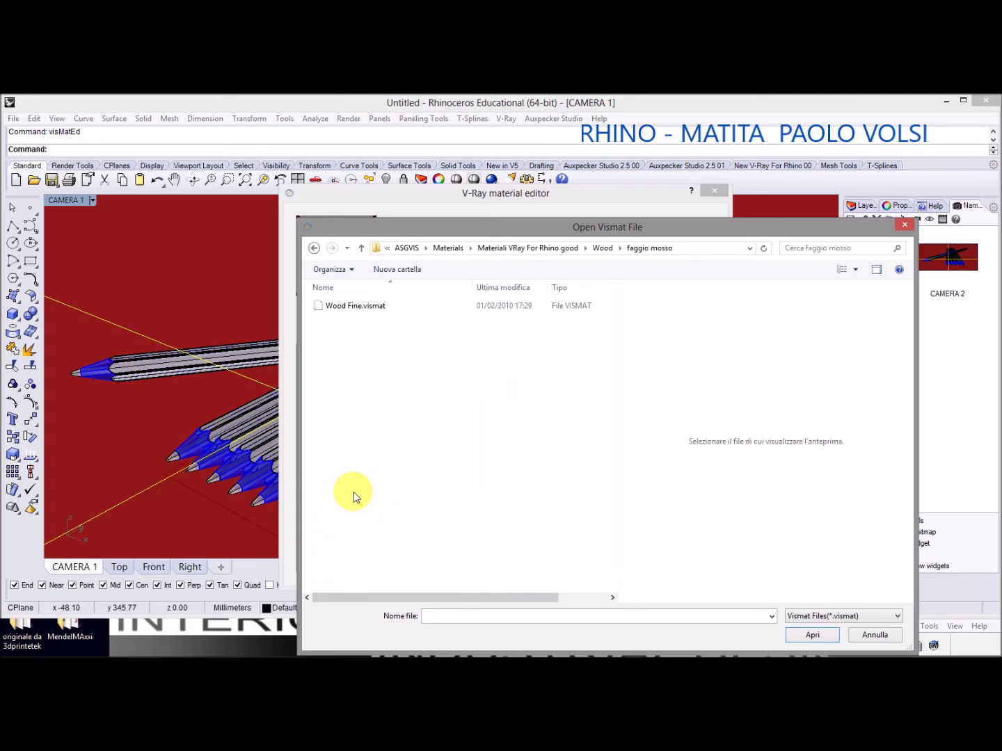
click(365, 306)
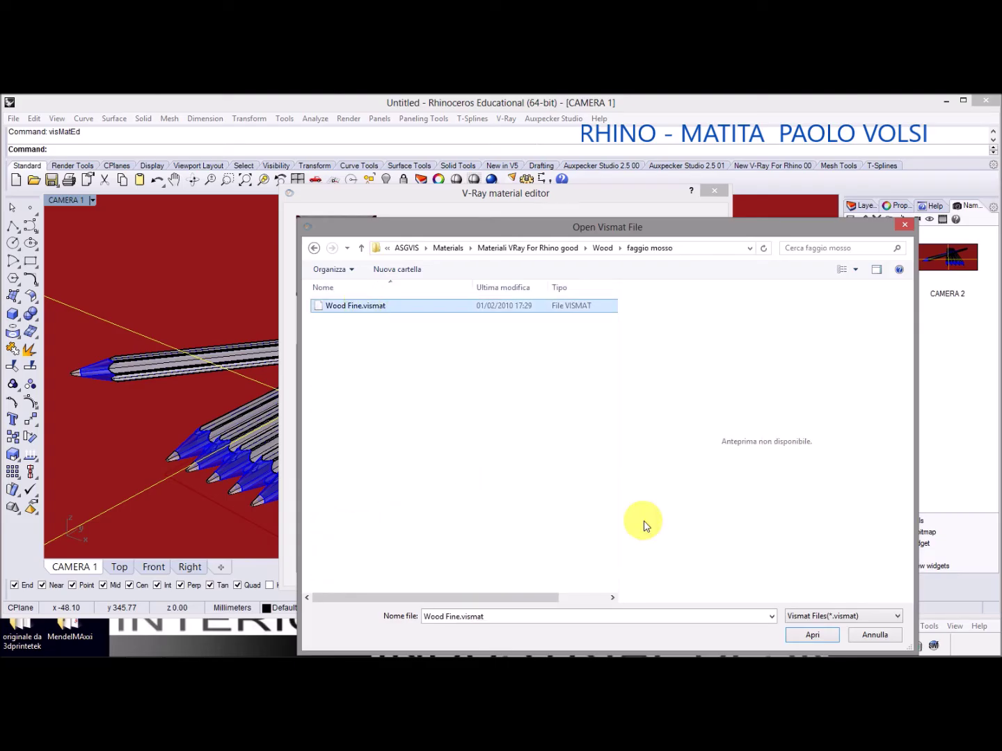
click(811, 634)
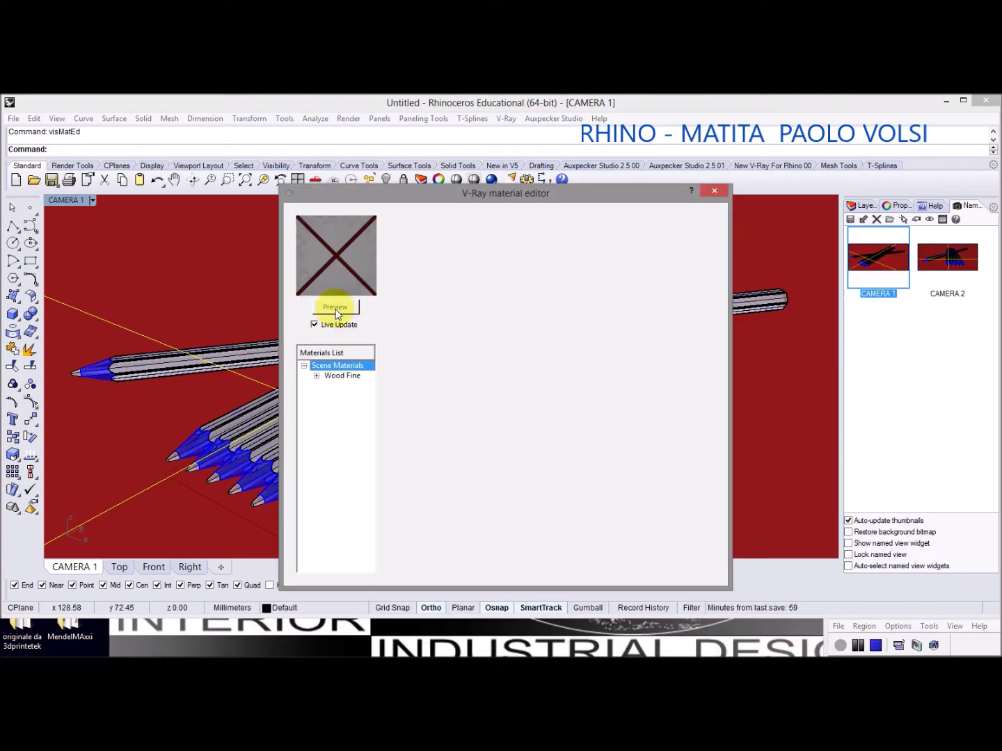
Set both the Hilight and Reflect glossiness of the Wood Fine material to 0.5
click(340, 376)
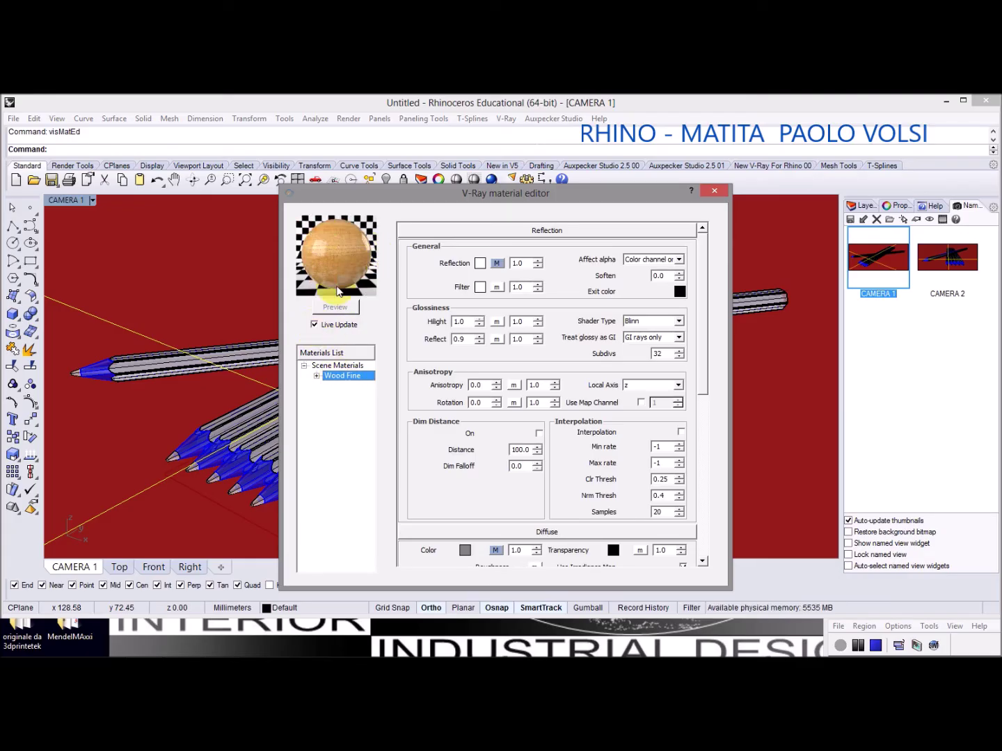
click(341, 295)
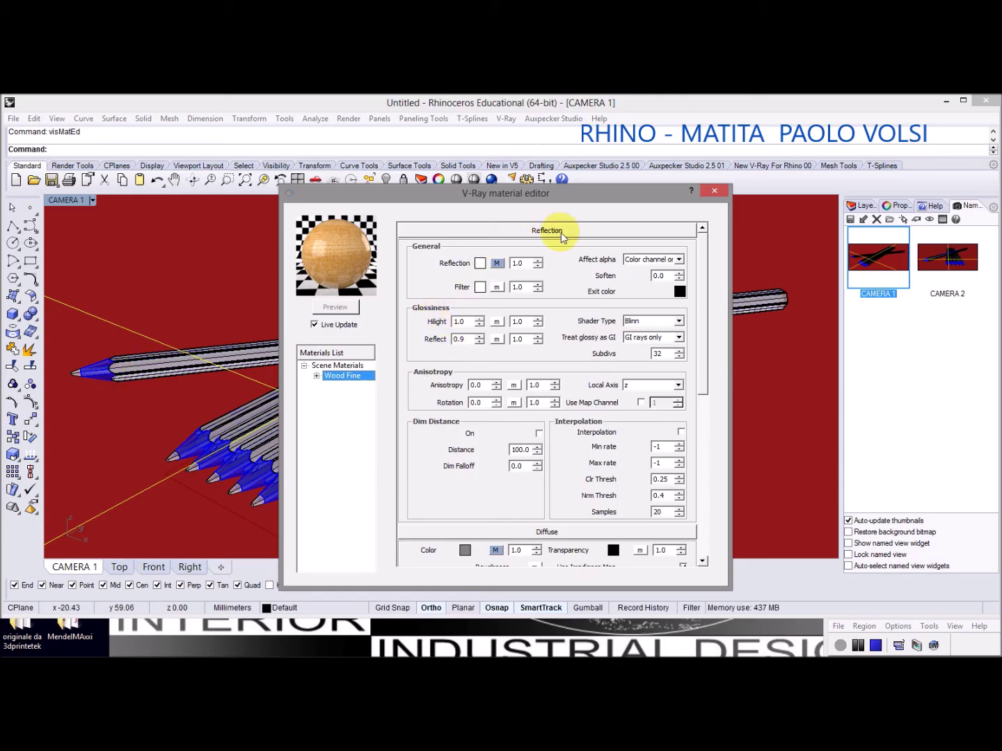
click(463, 323)
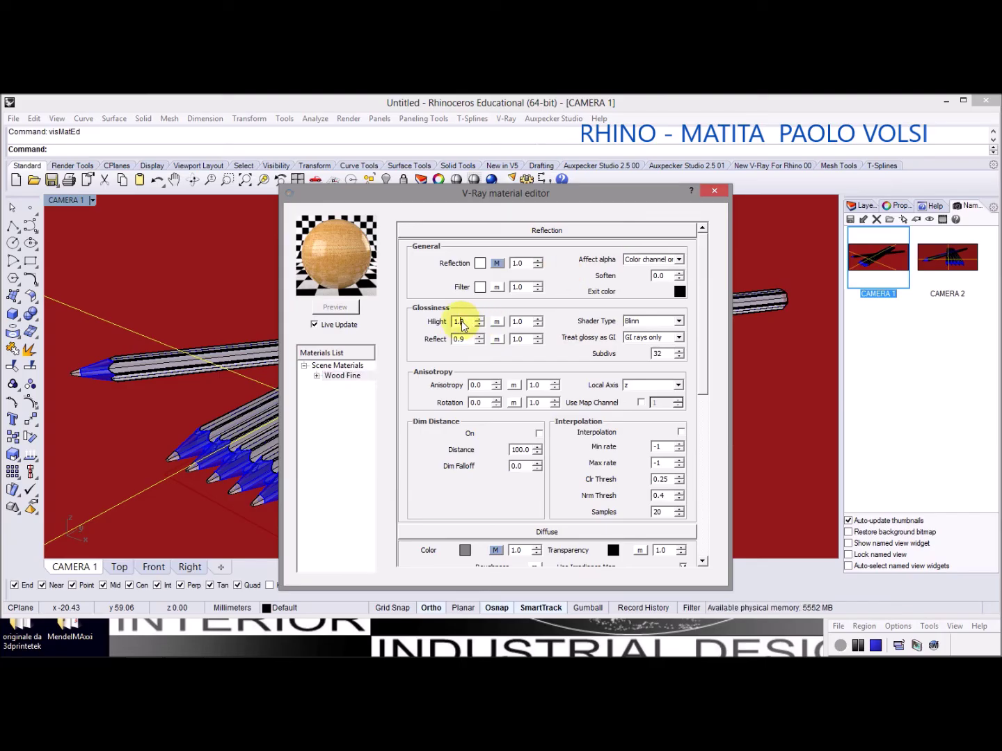
drag(462, 323, 450, 327)
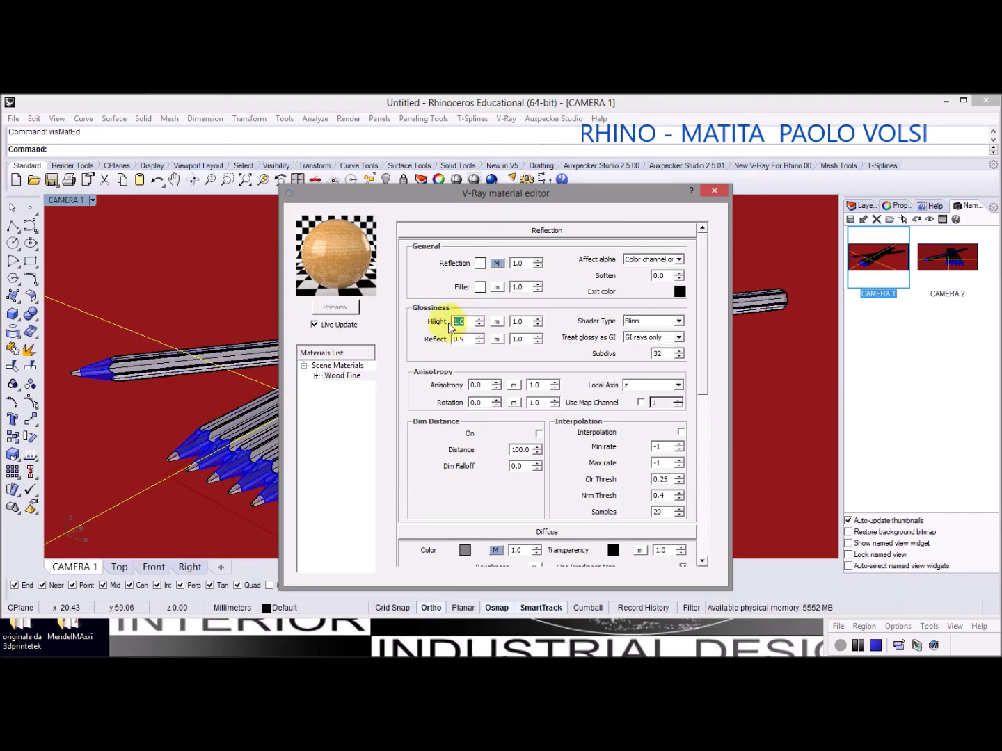
text(.5)
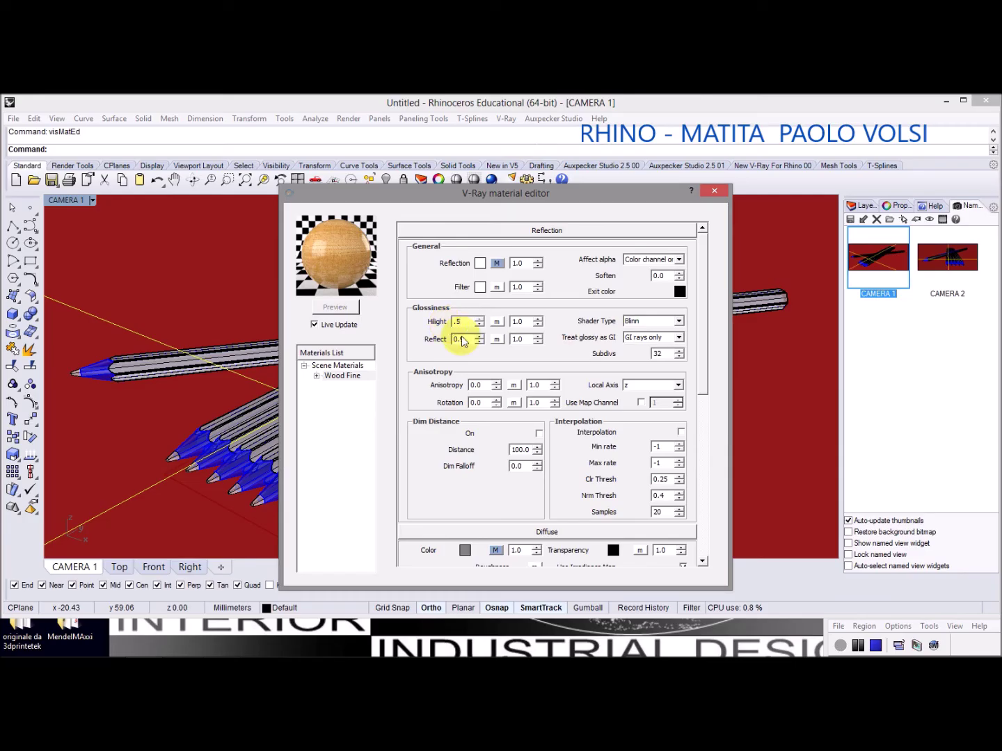
drag(471, 341, 445, 341)
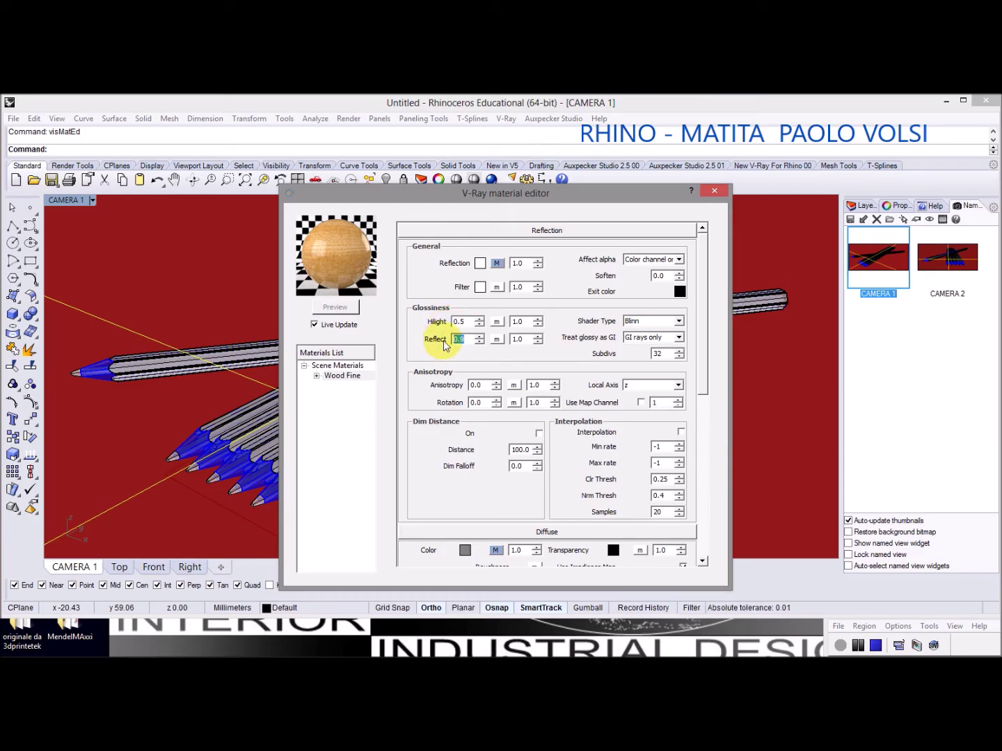
text(.5)
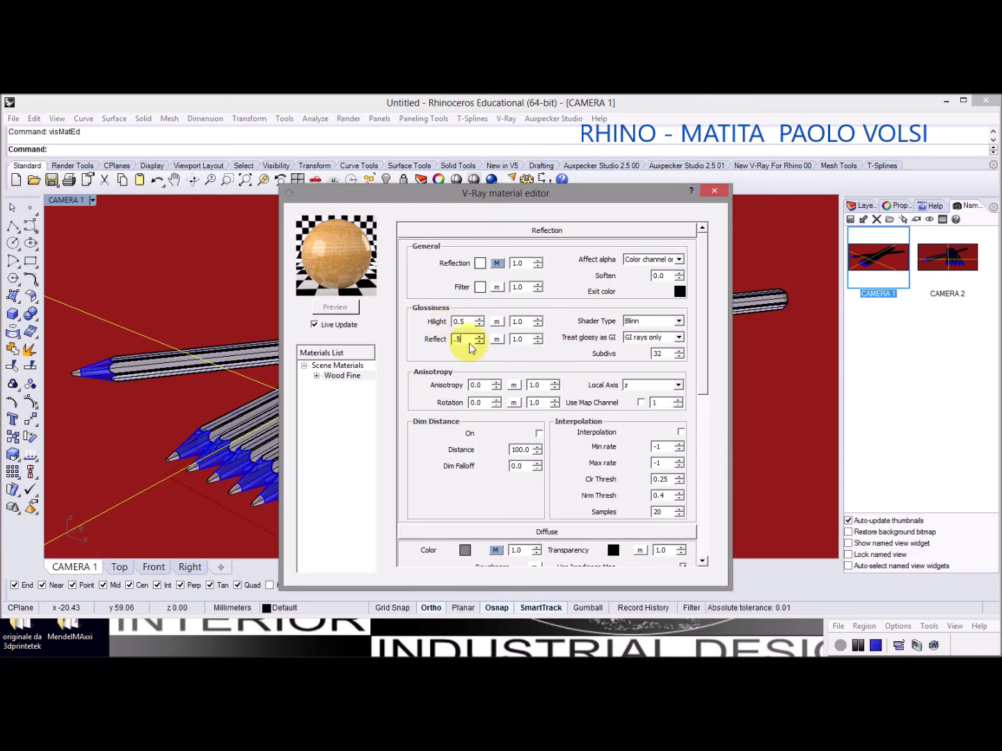
click(471, 327)
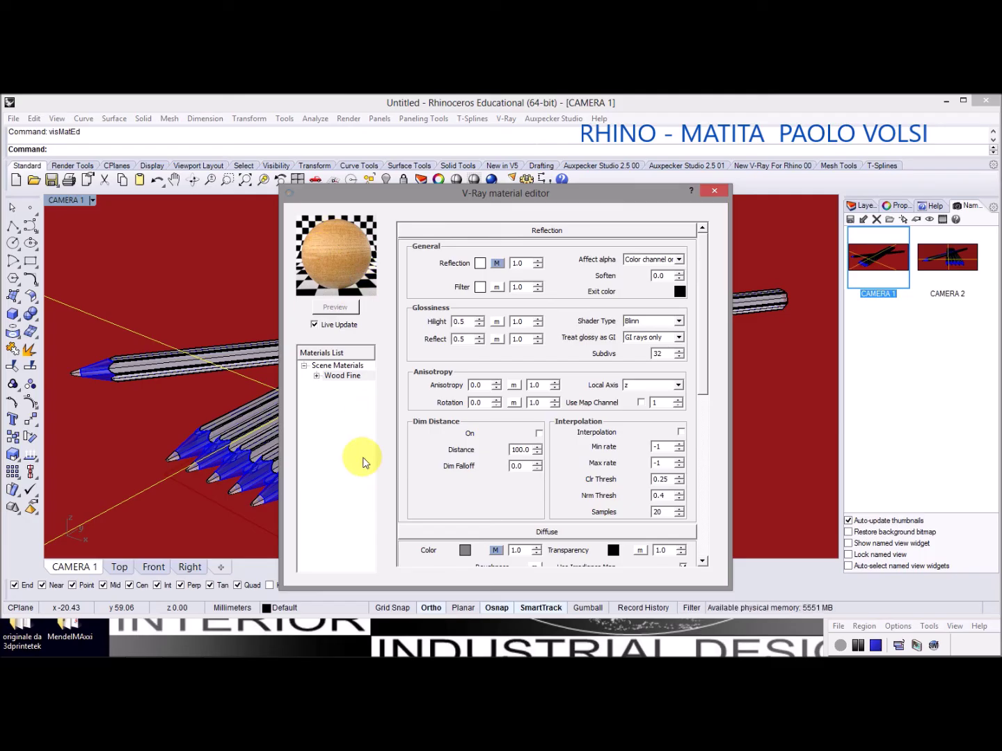
Move the V-Ray material editor clear of the pencil tips, reopening it when it is hidden
drag(421, 200, 466, 194)
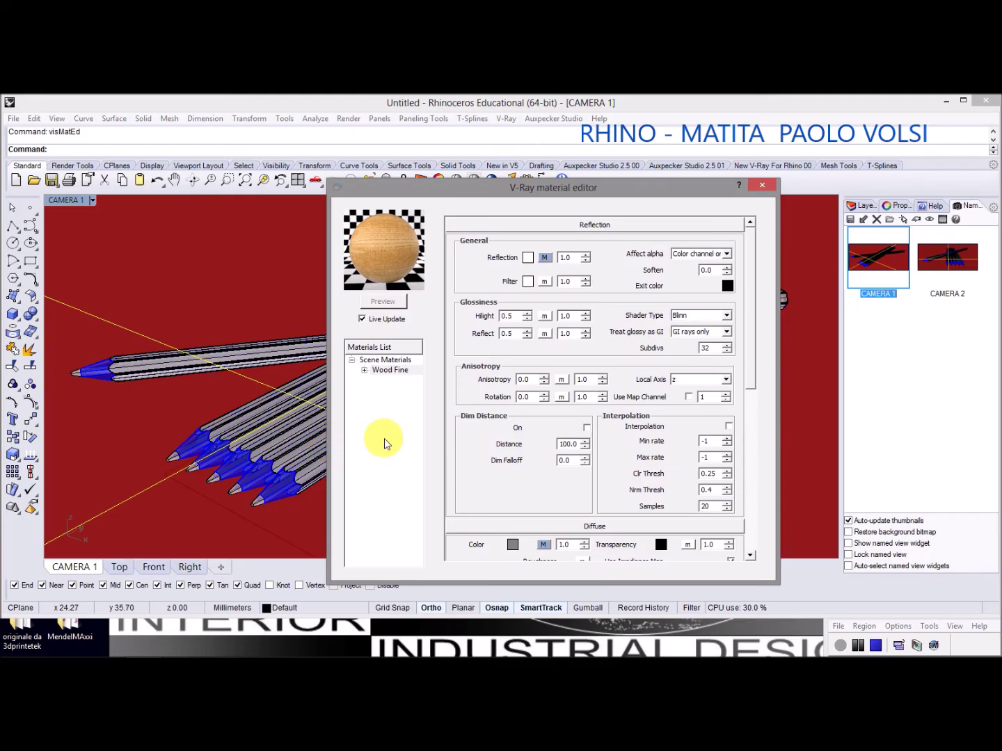
drag(619, 194, 673, 267)
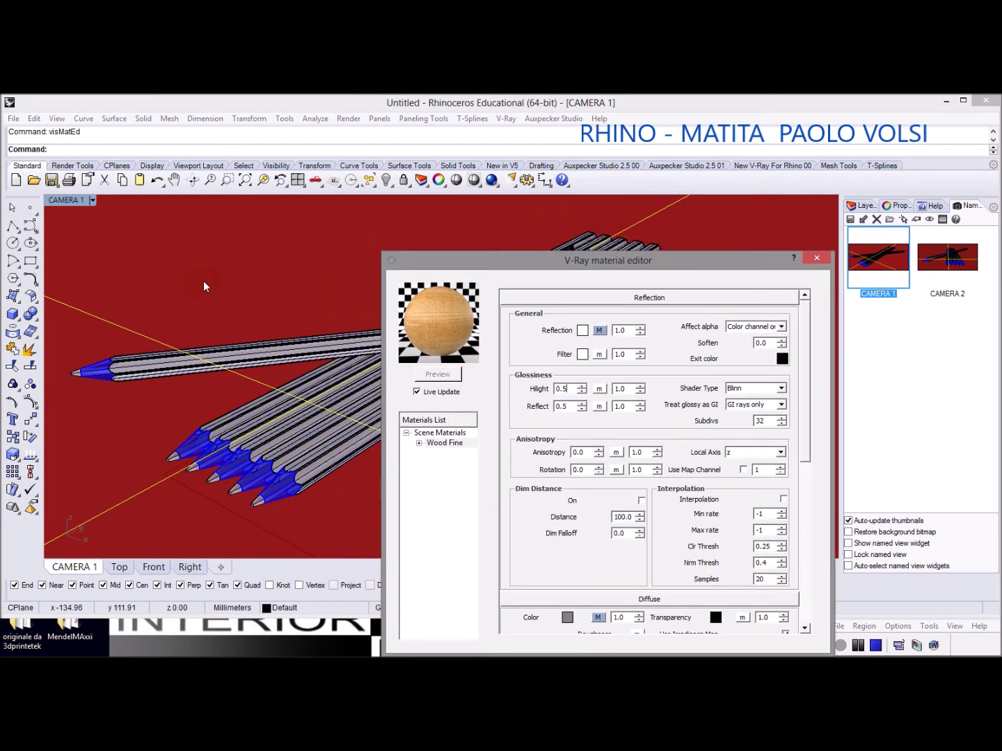
key(Escape)
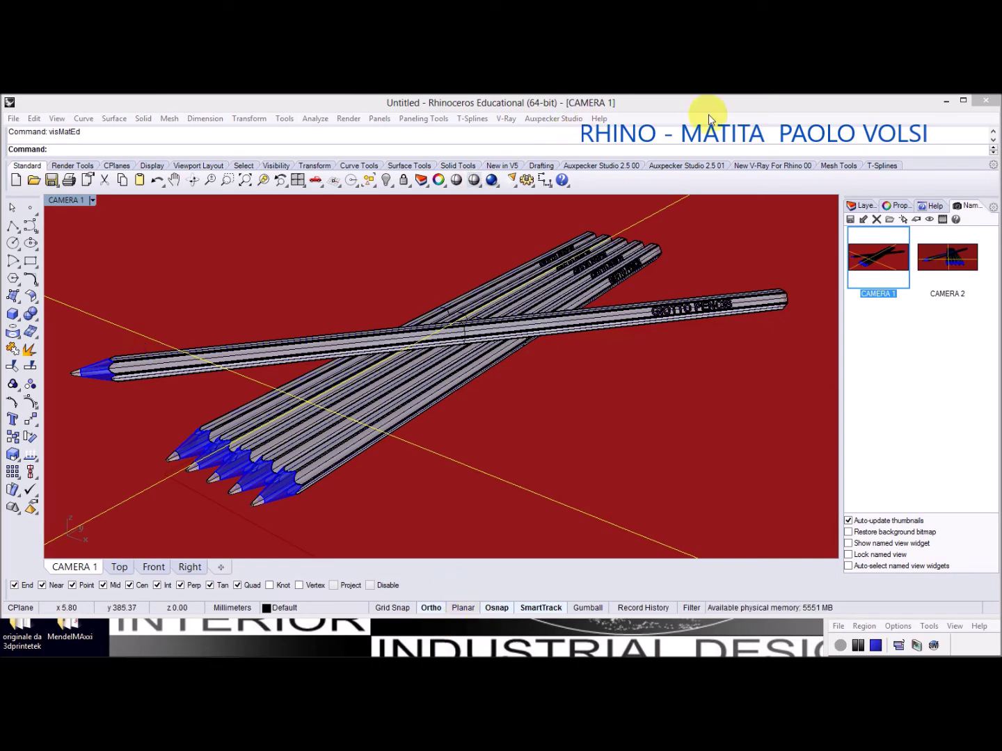
mouse_move(708, 108)
mouse_down()
mouse_move(689, 237)
mouse_move(707, 104)
mouse_up()
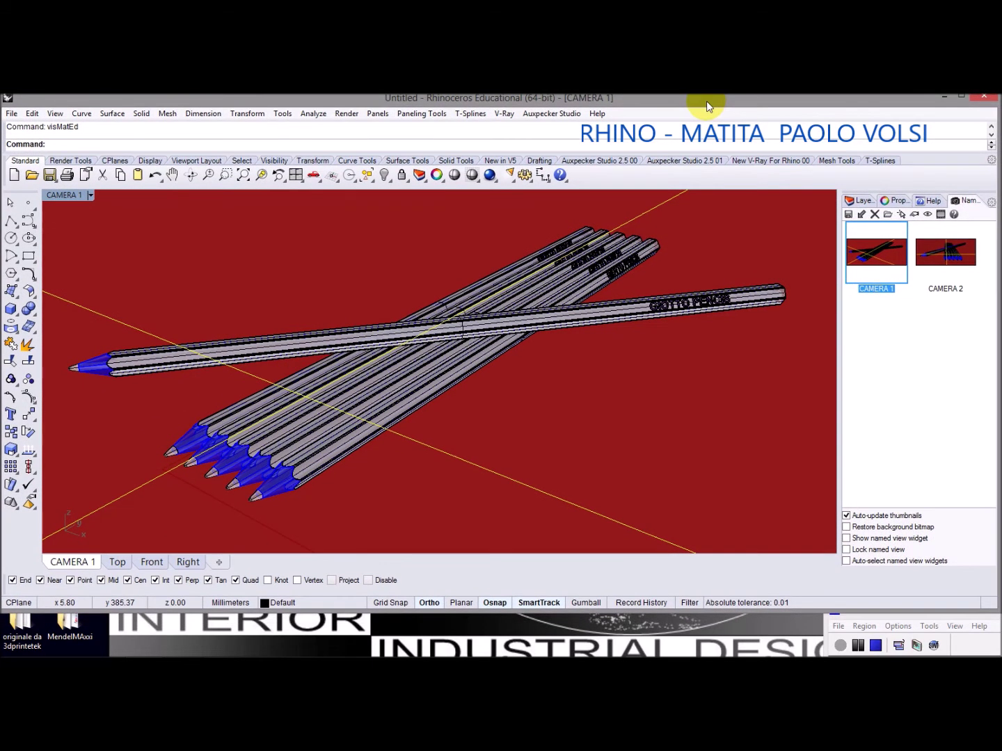
click(505, 120)
click(518, 147)
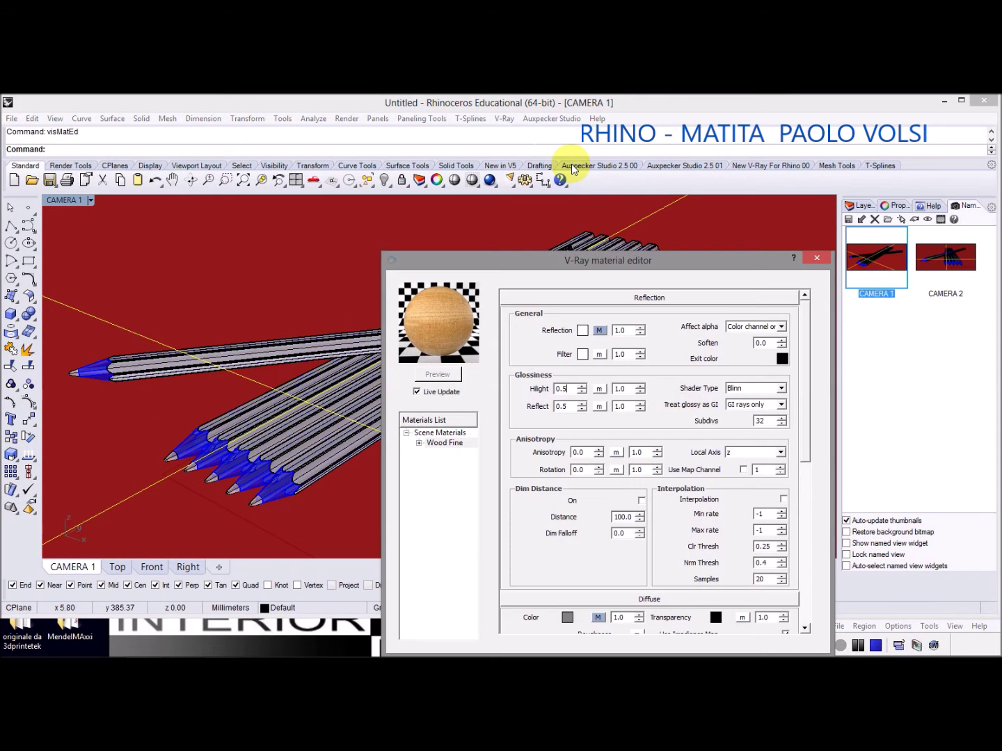
drag(513, 262, 501, 207)
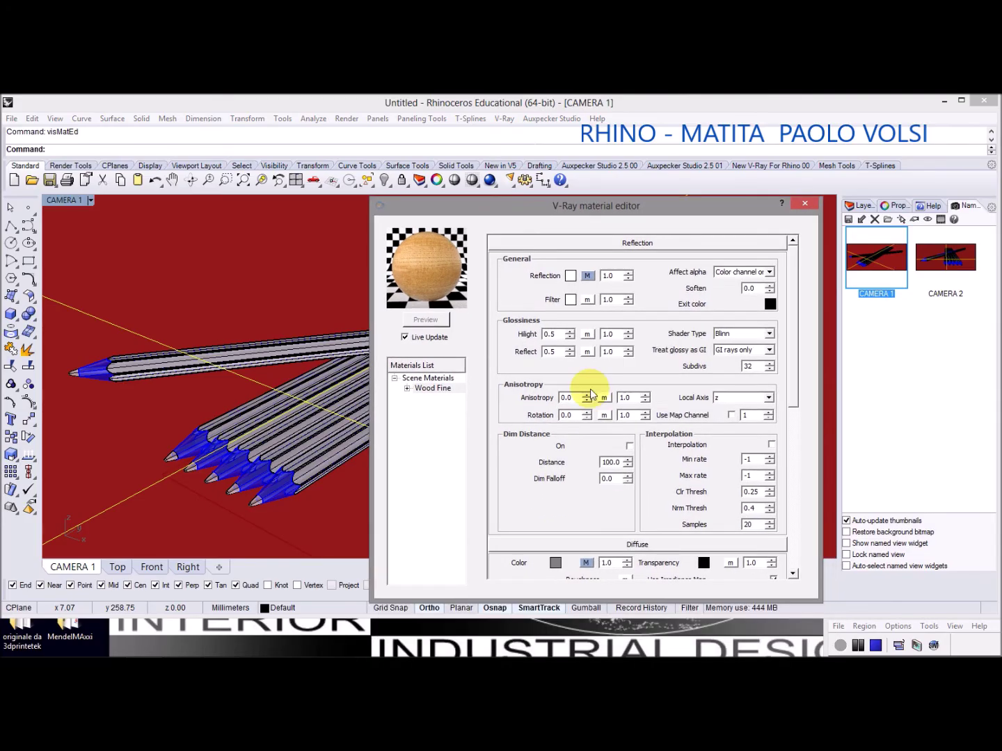
click(805, 203)
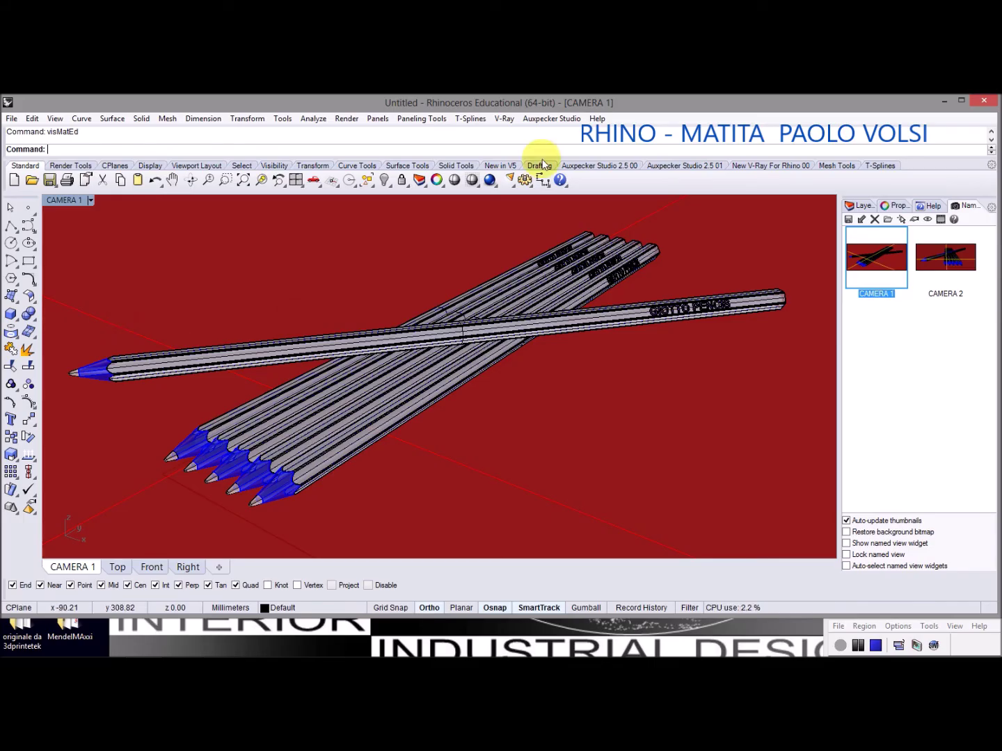
click(505, 118)
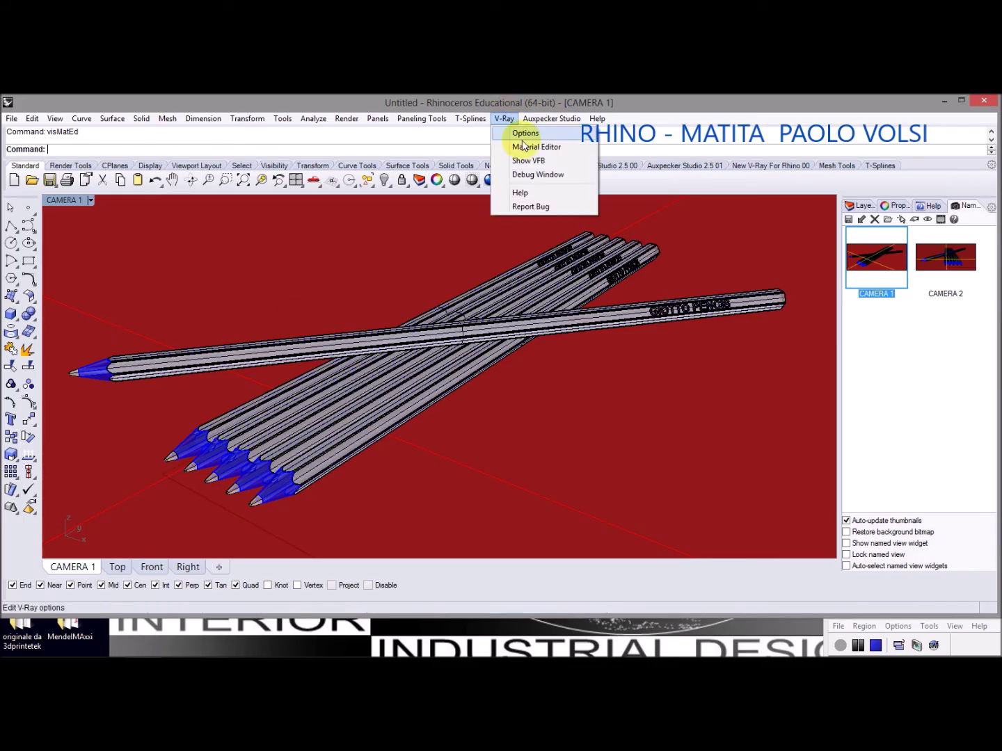
click(536, 146)
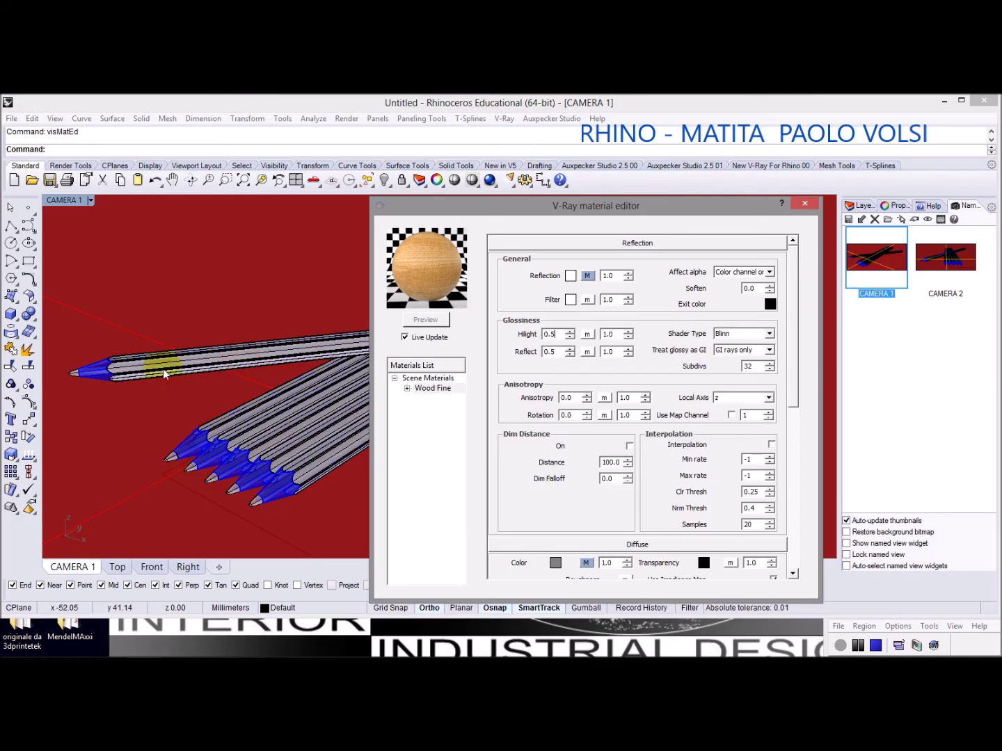
Select all objects on the LEGNO layer and apply the Wood Fine material to the selection
click(366, 183)
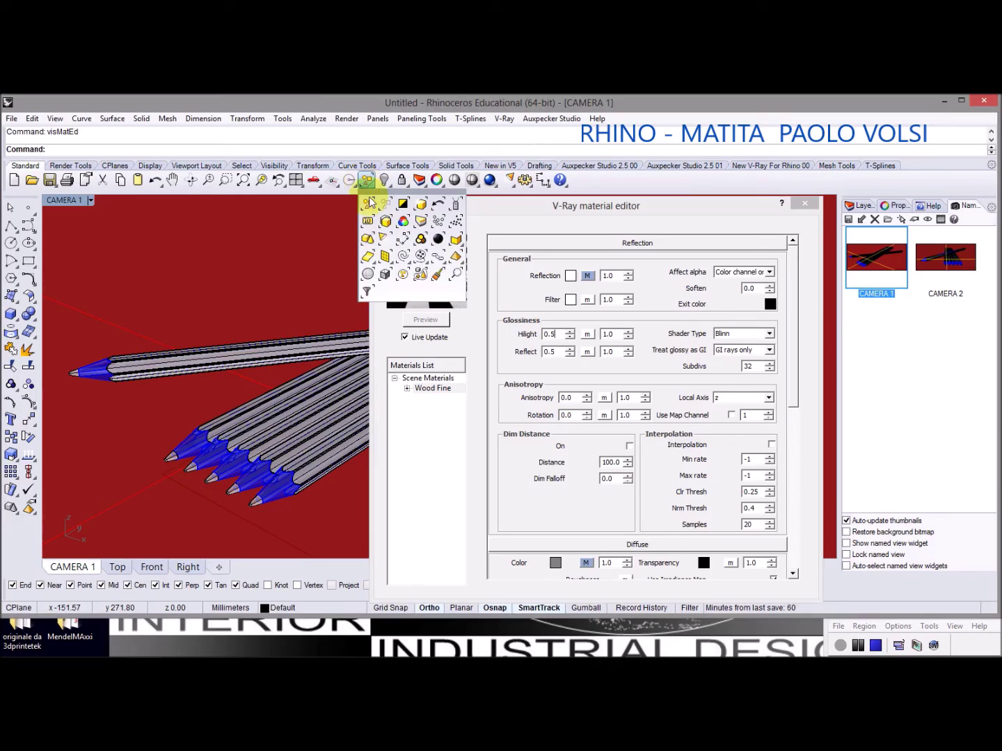
click(421, 222)
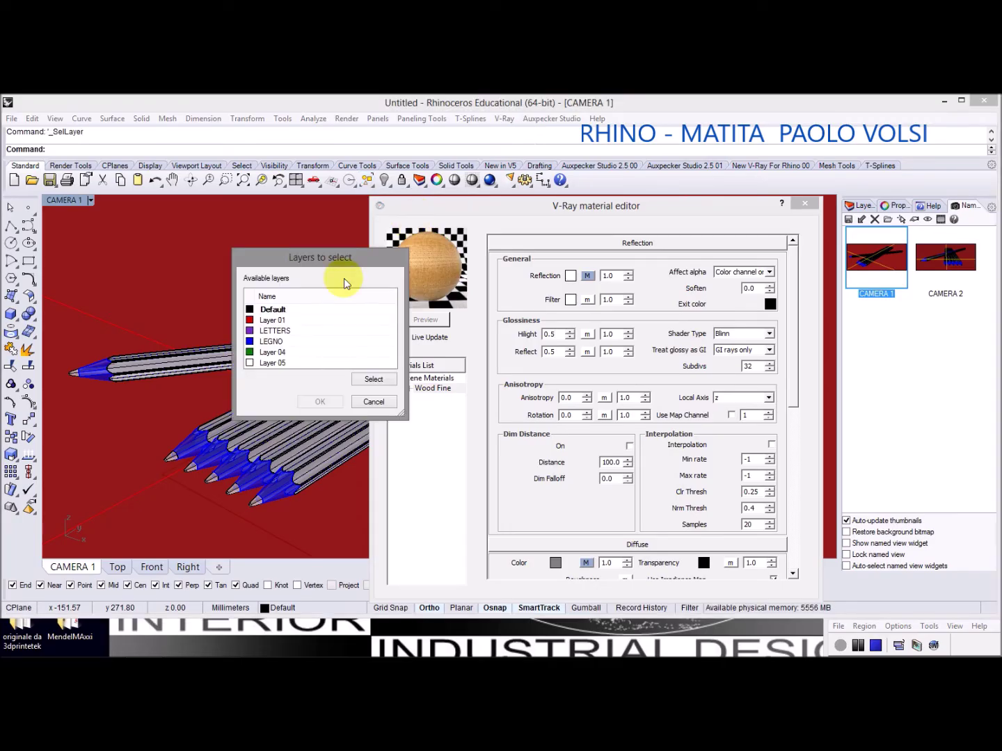
click(270, 341)
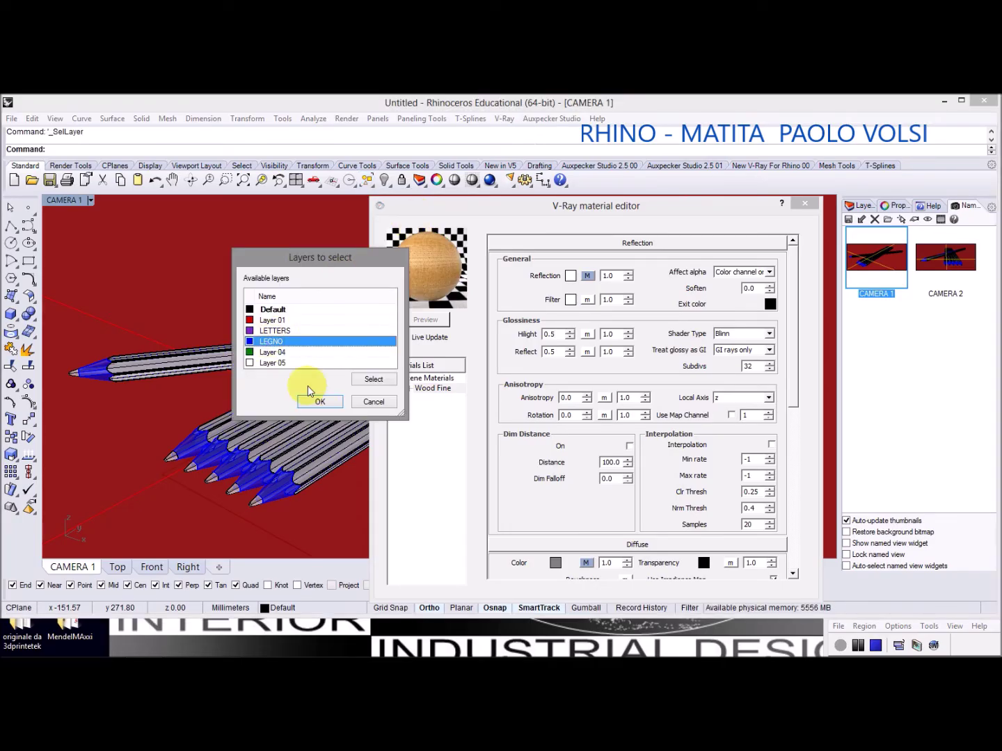
click(319, 401)
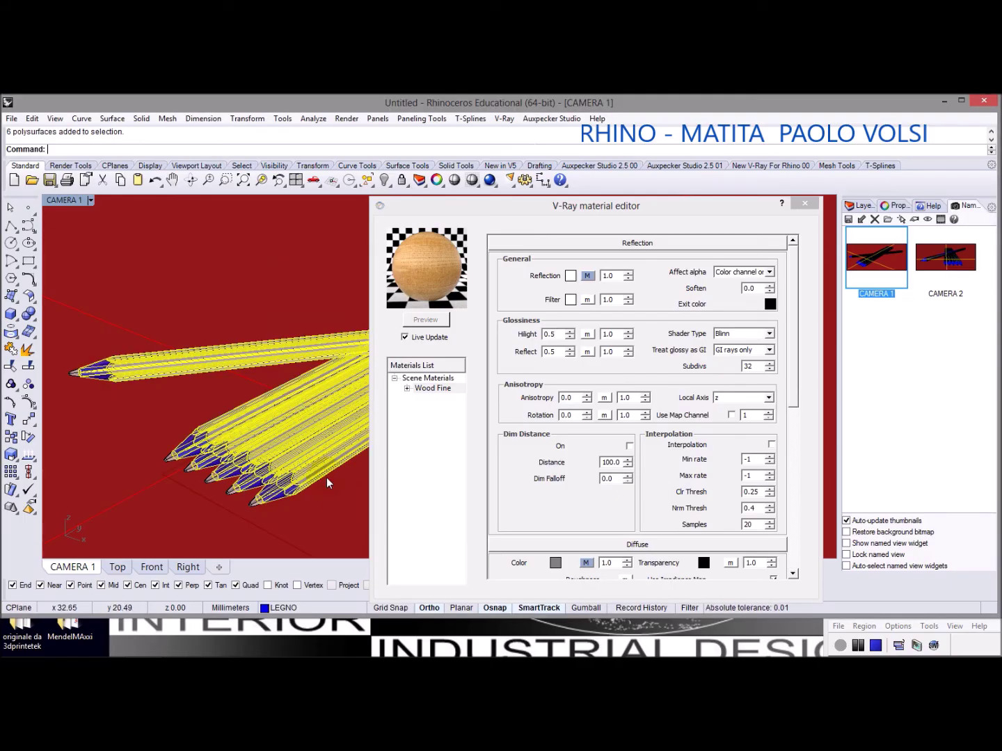
right_click(439, 390)
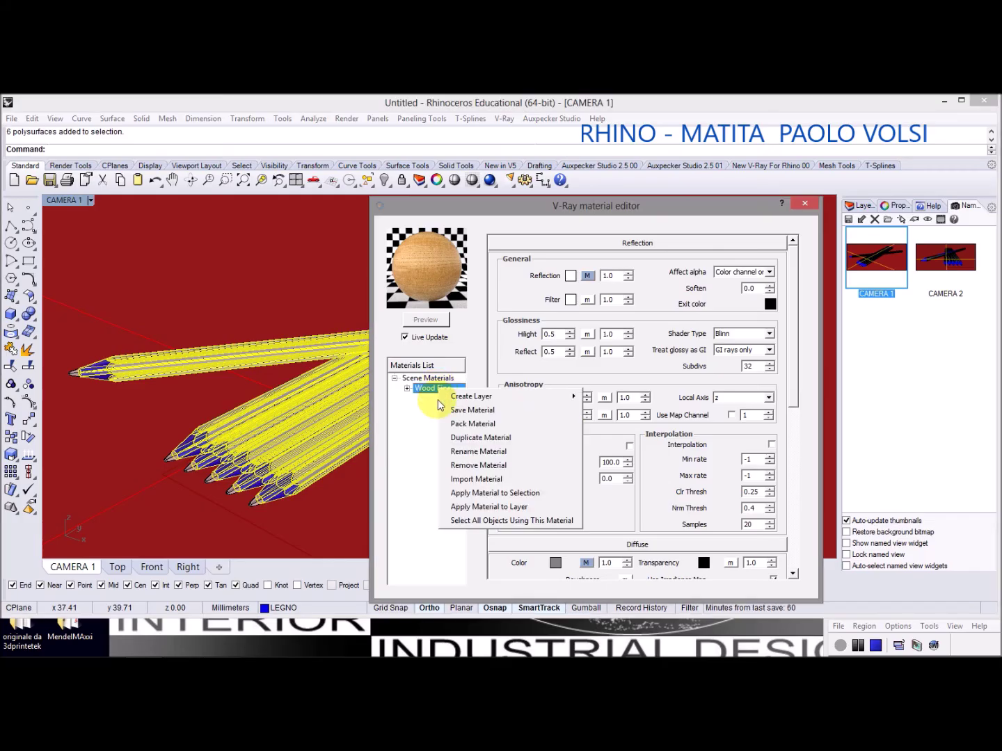
click(462, 494)
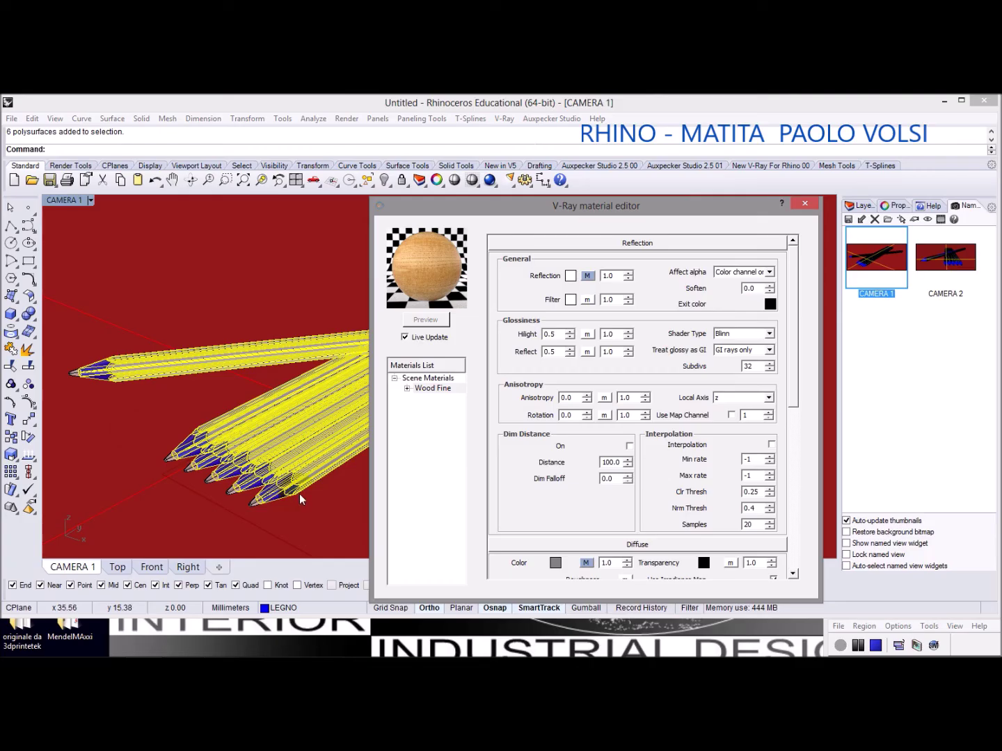
Load the Gold.vismat material from the Metals library folder into the scene materials and display its settings
click(420, 385)
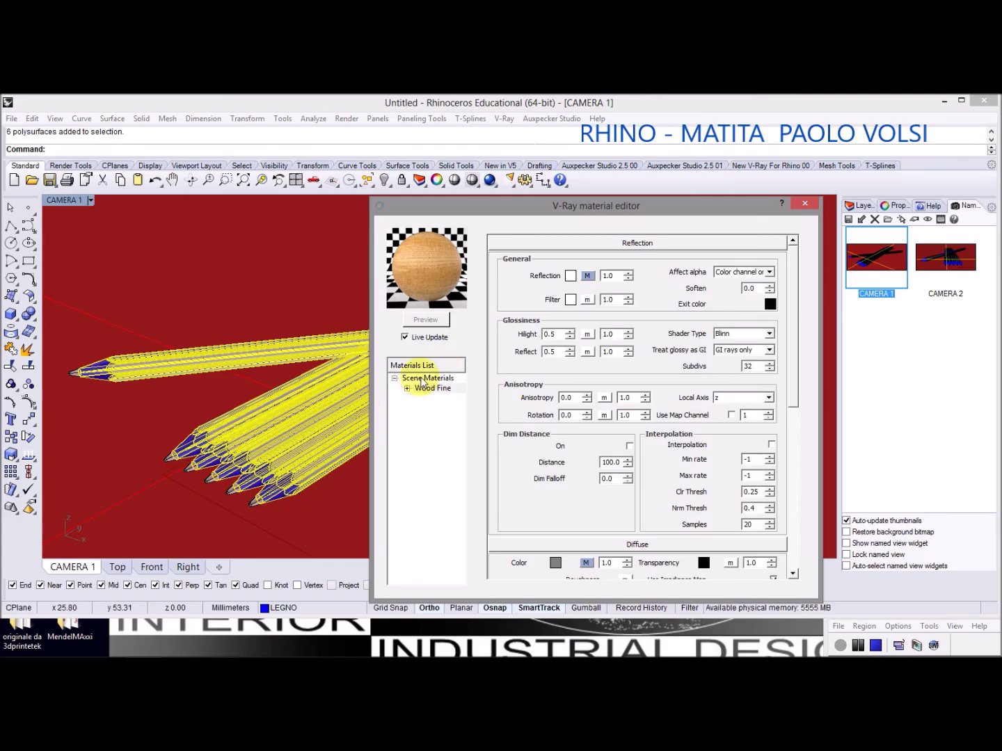
right_click(422, 380)
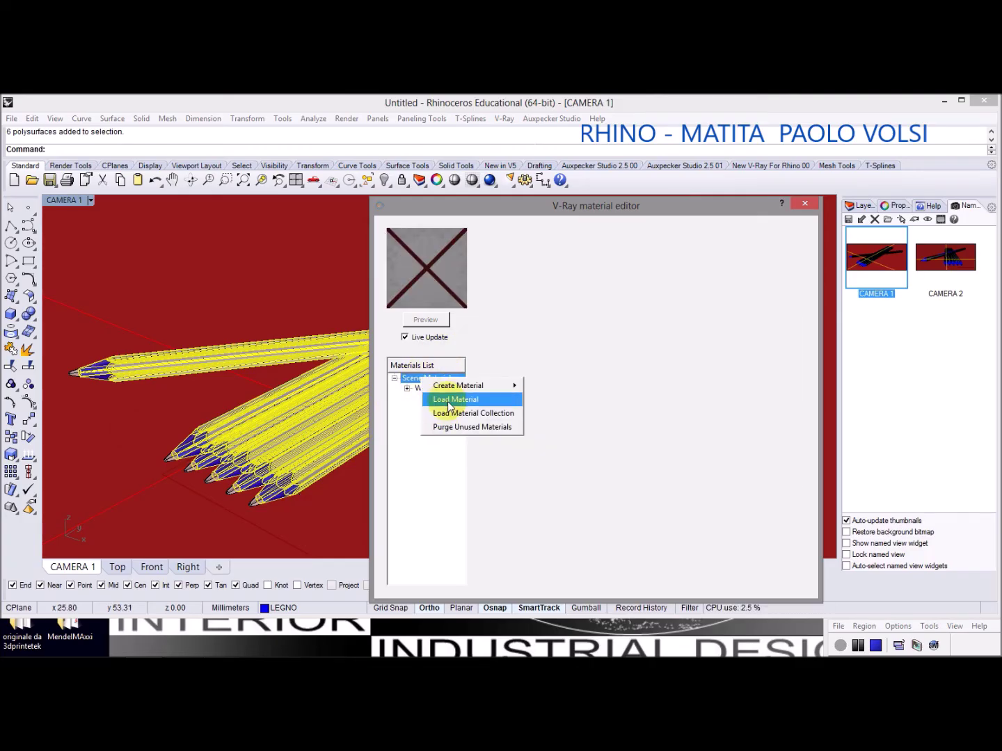
click(448, 401)
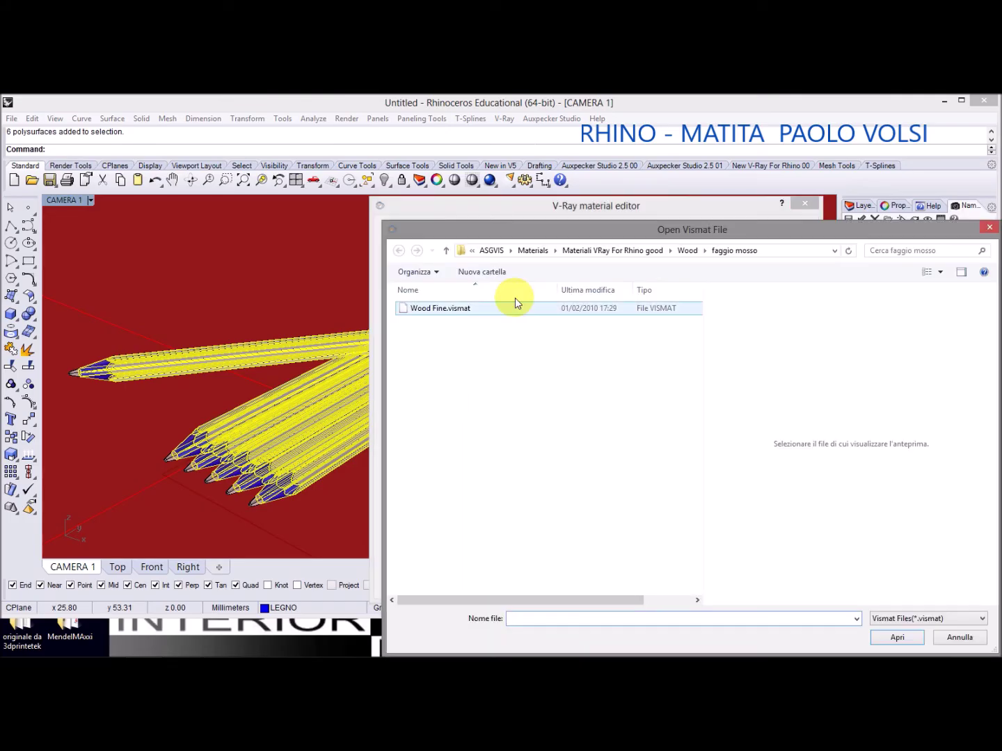
click(576, 248)
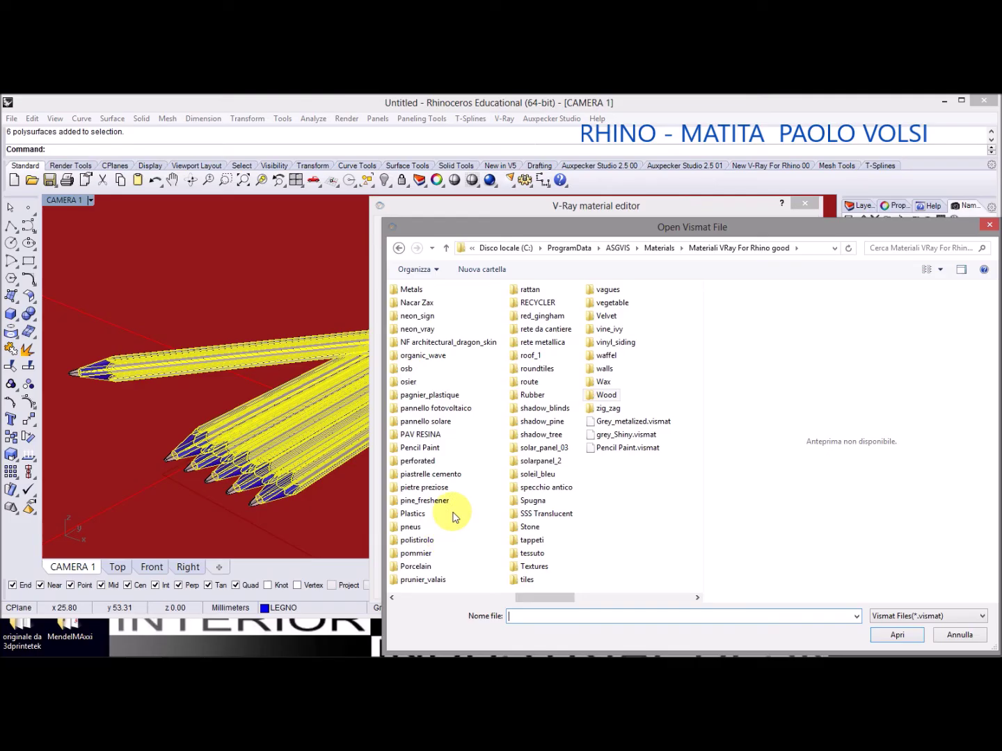
double_click(411, 289)
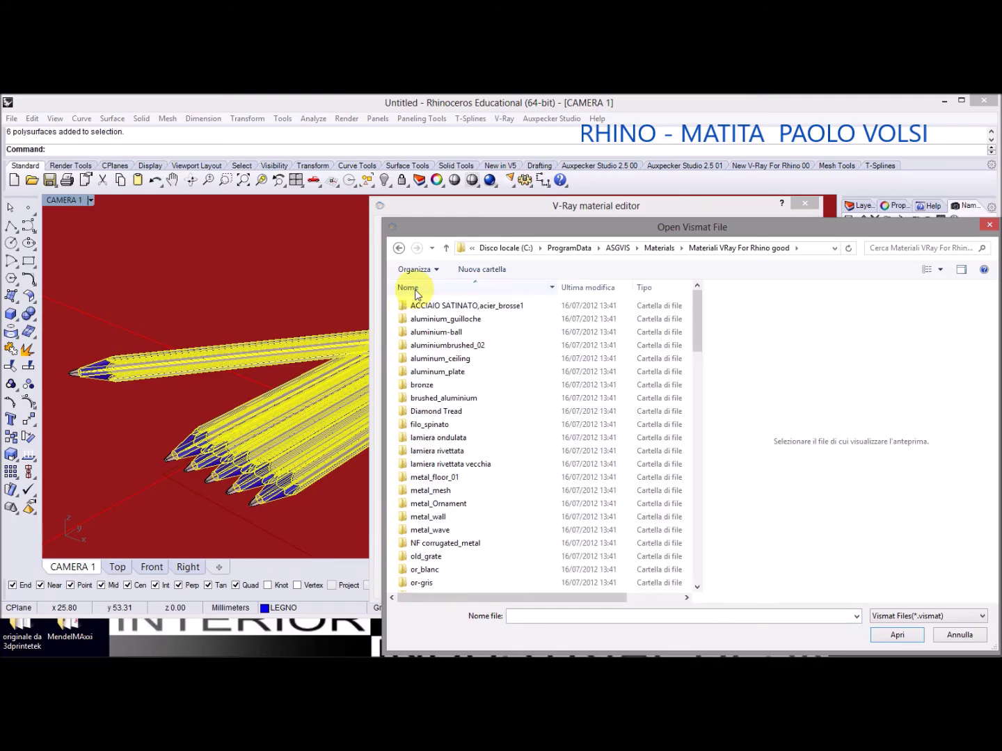
scroll(508, 487, down, 7)
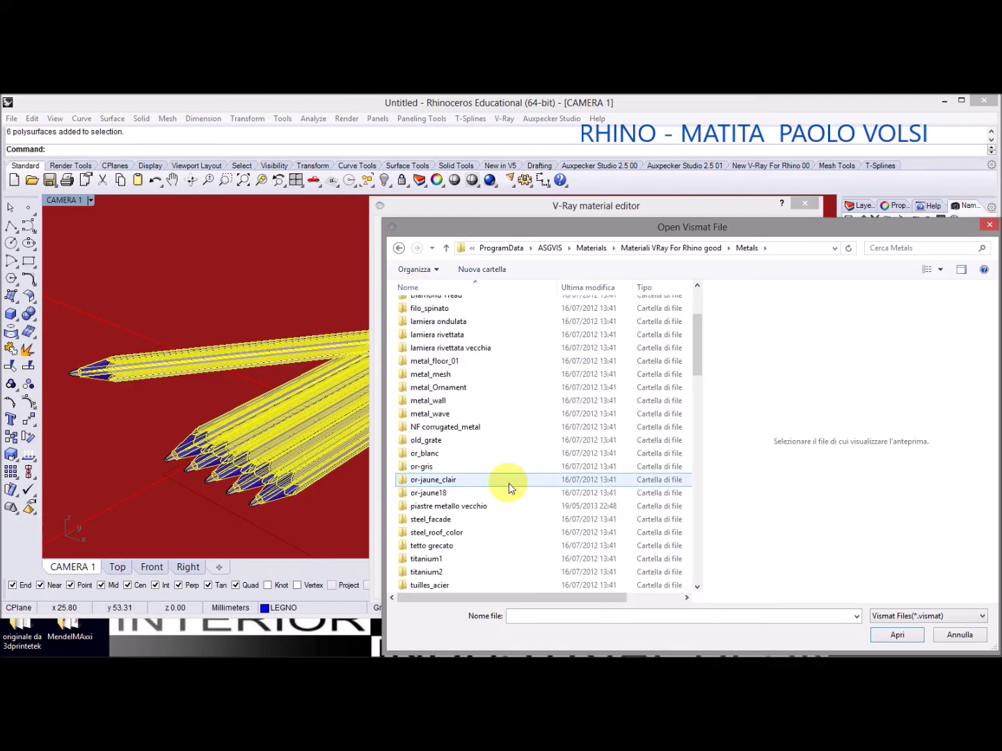
scroll(509, 484, down, 3)
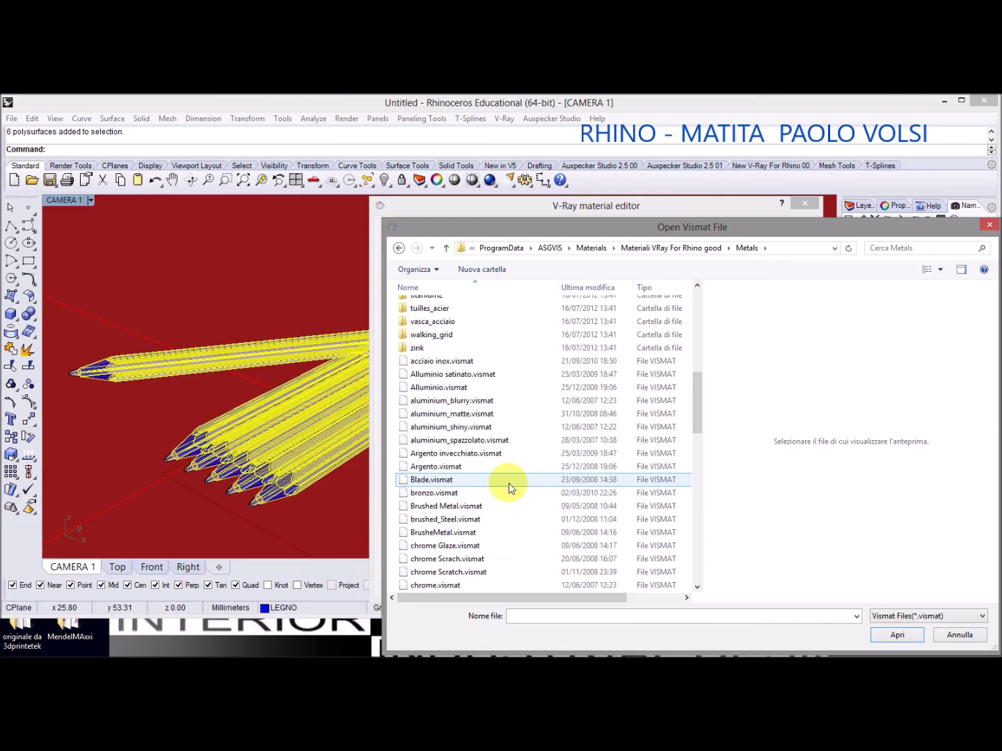
scroll(509, 483, down, 1)
scroll(508, 487, down, 4)
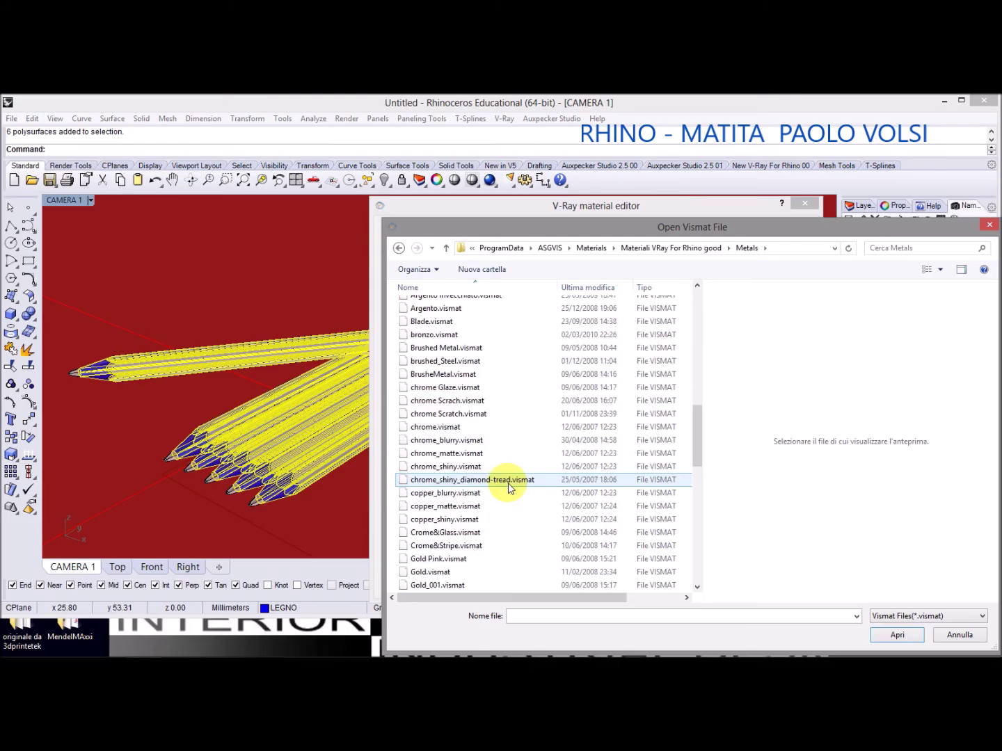
click(464, 533)
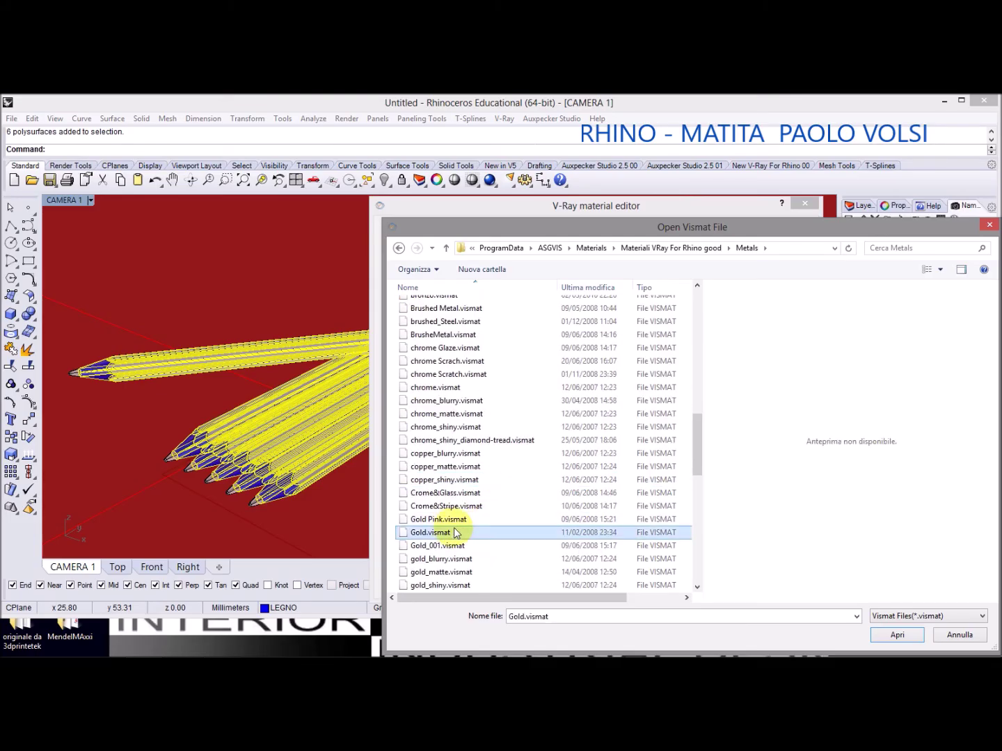
click(895, 634)
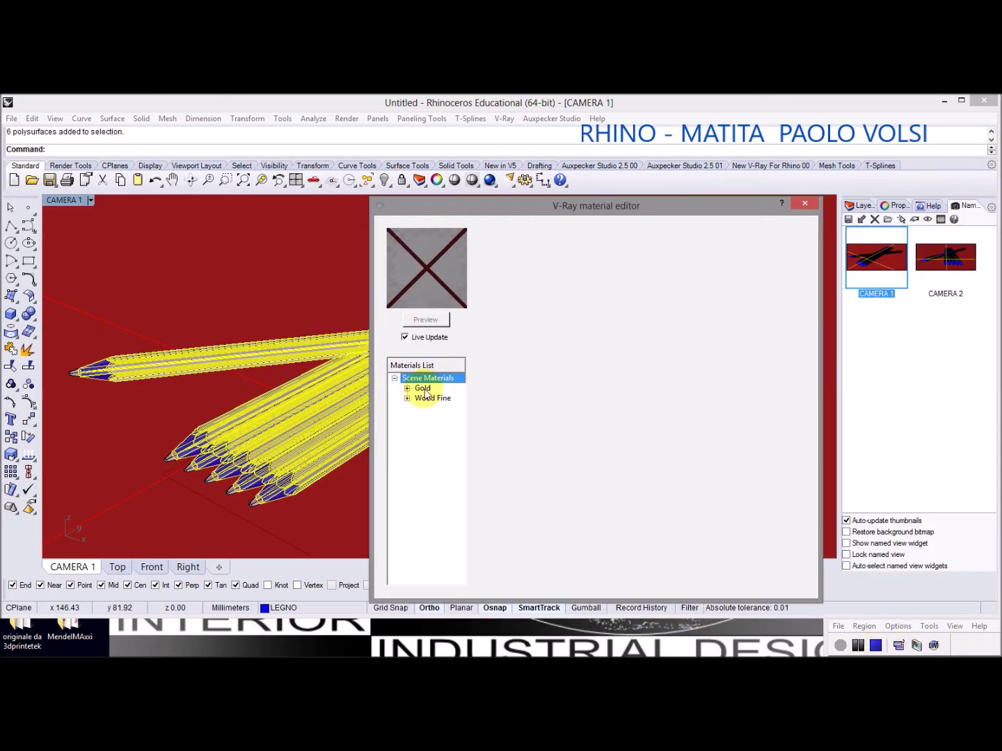
click(423, 390)
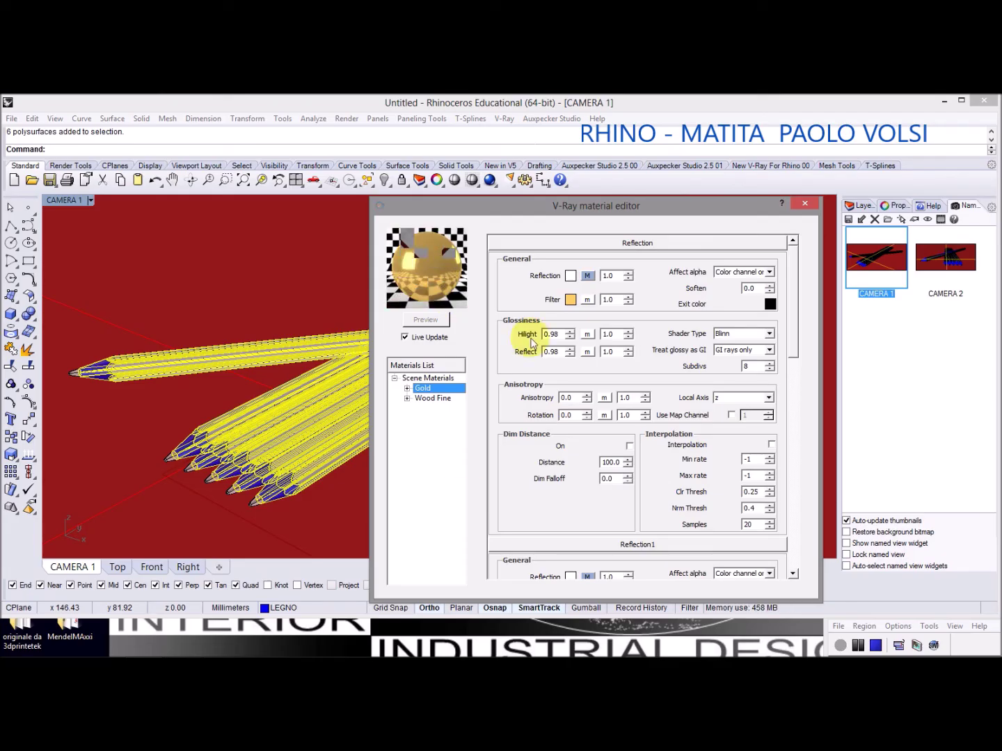
click(457, 211)
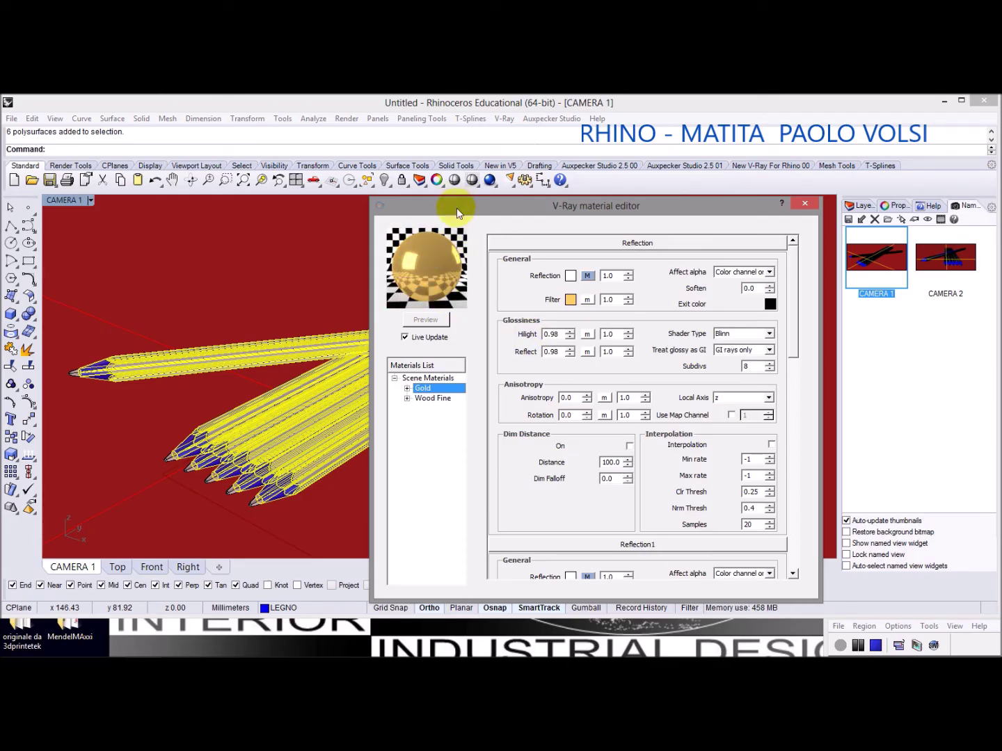
click(366, 184)
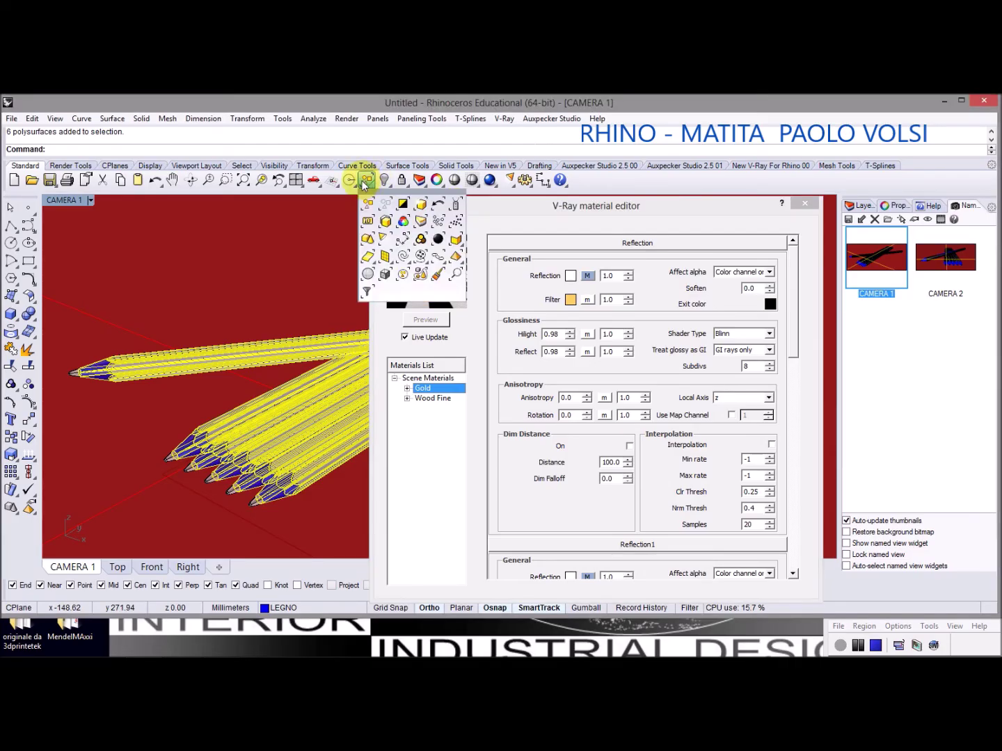
click(421, 221)
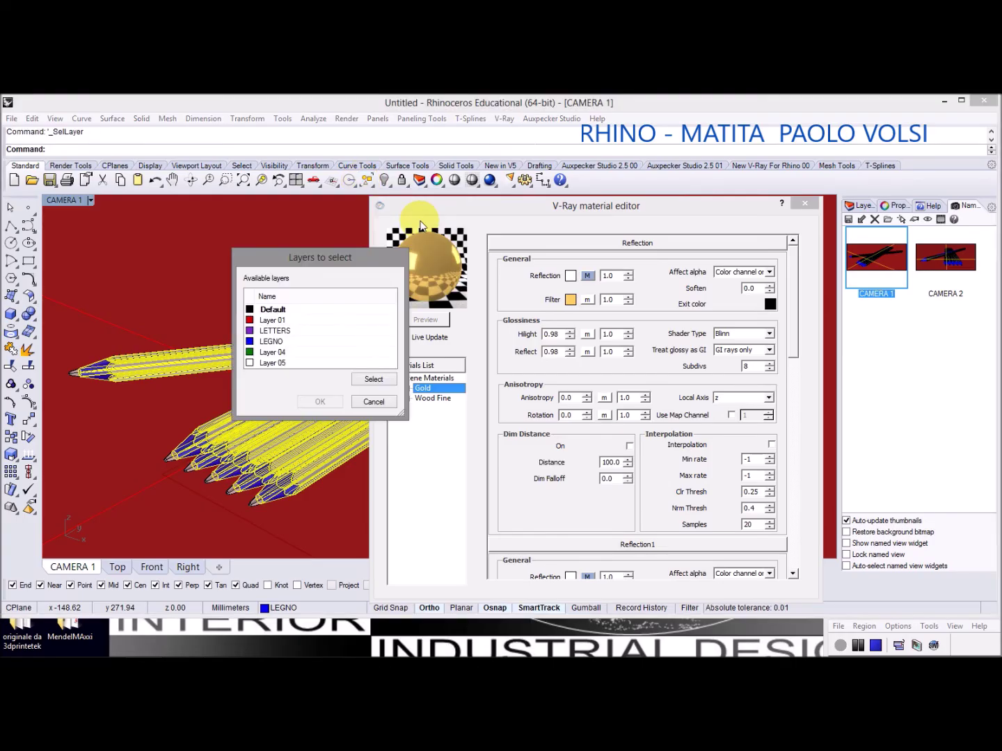
click(285, 331)
click(320, 402)
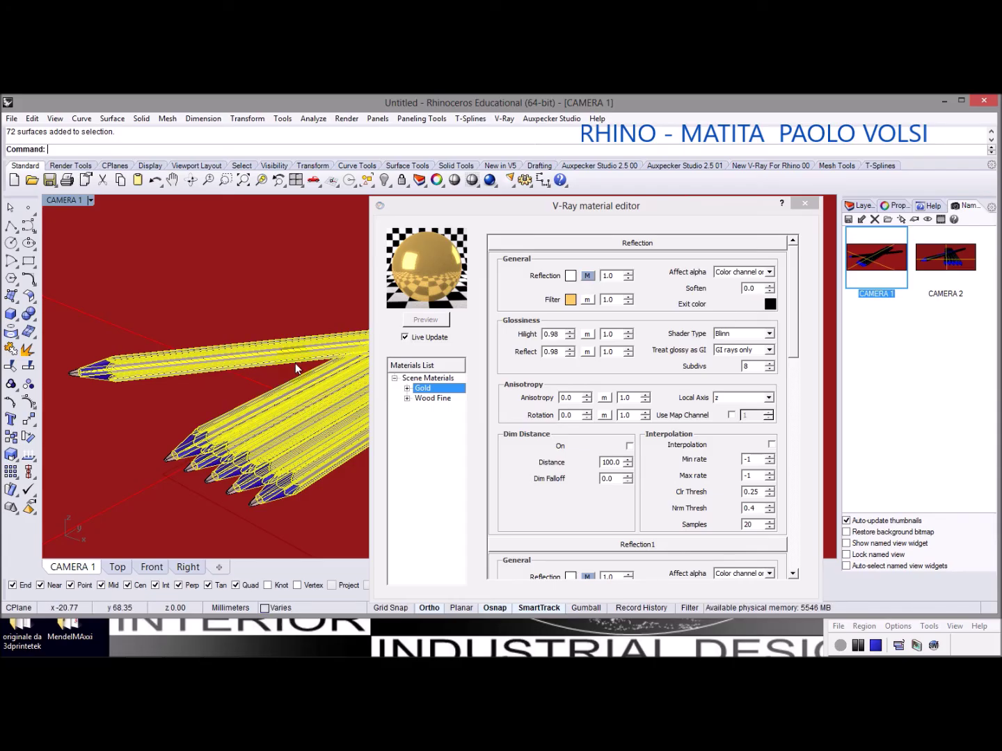
Clear the current selection, select only the objects on the LETTERS layer, and apply the Gold material to them
click(144, 351)
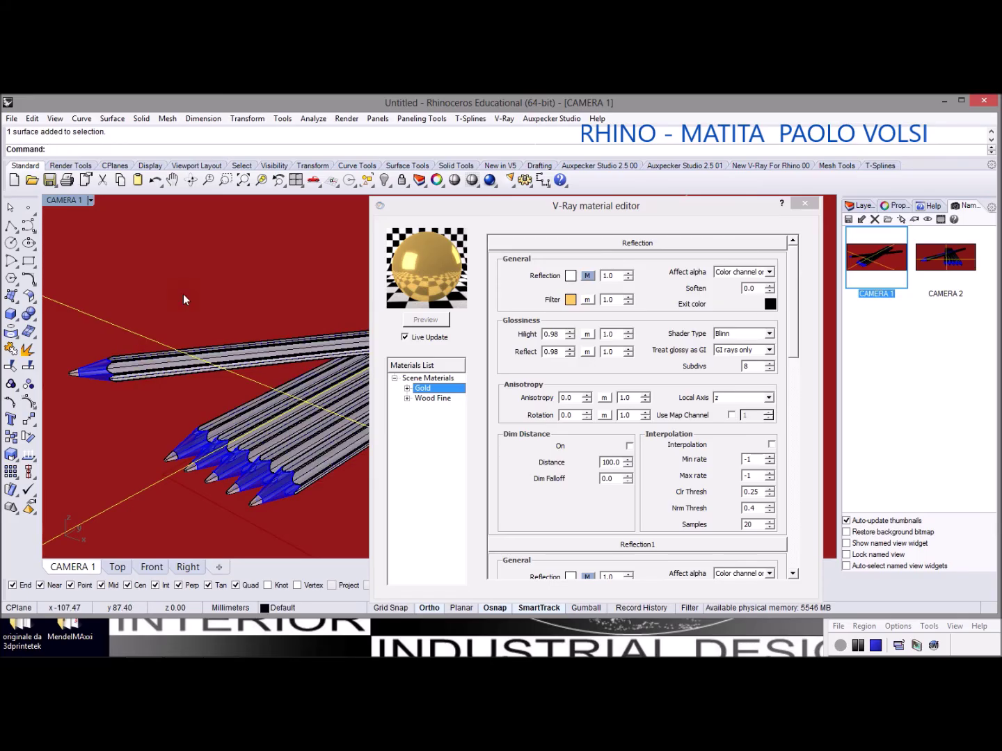
key(Escape)
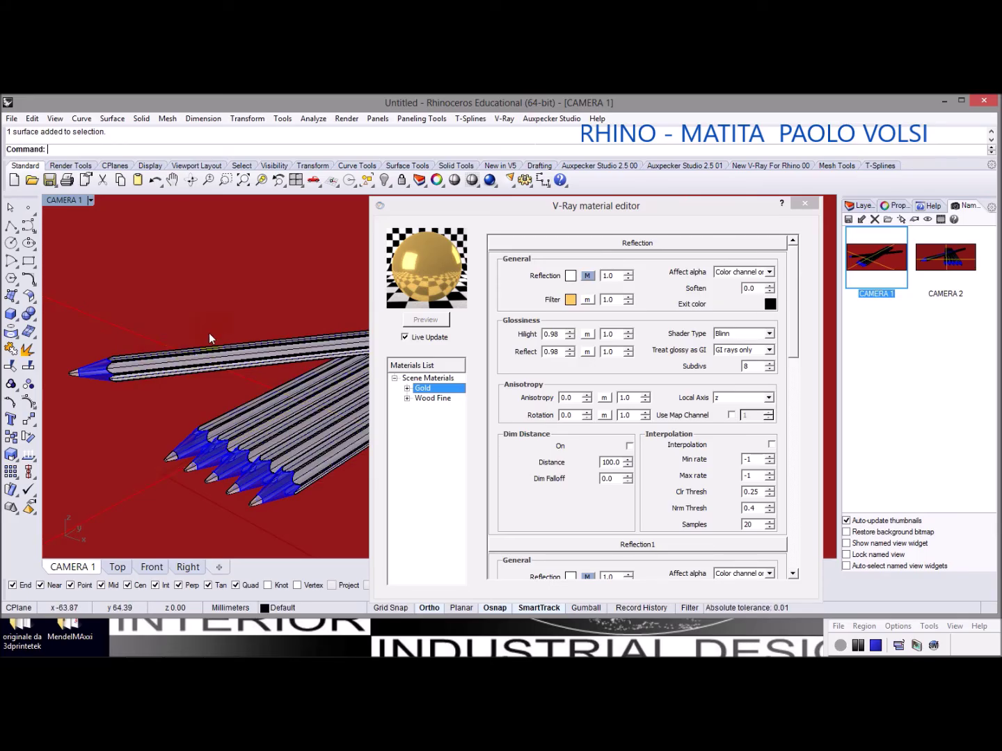
click(366, 181)
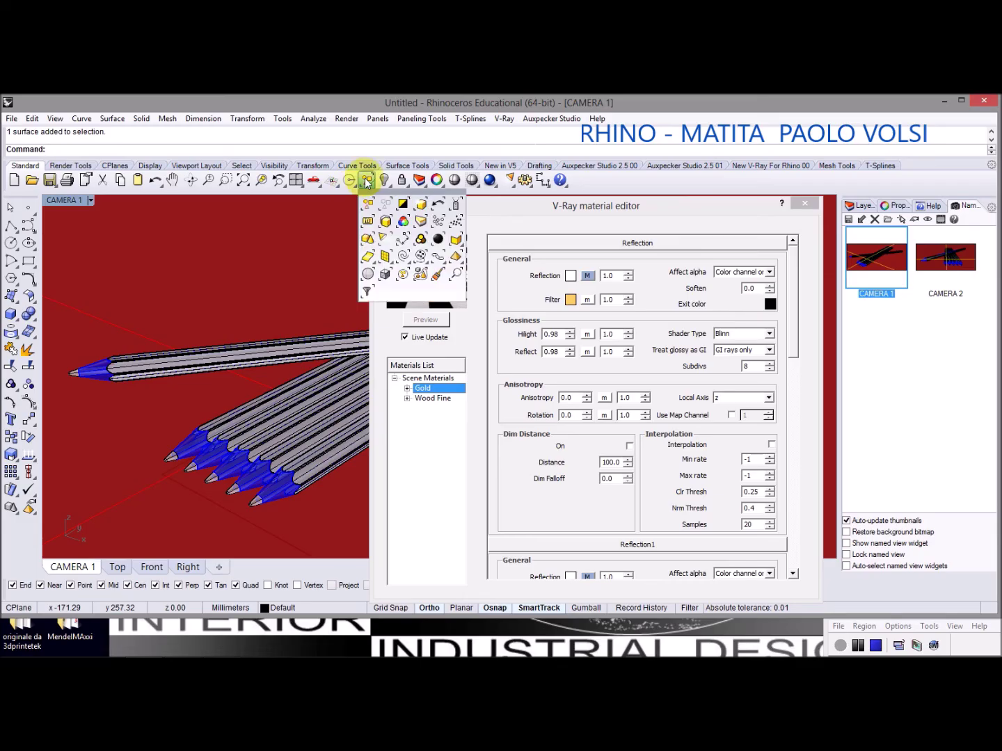
click(403, 221)
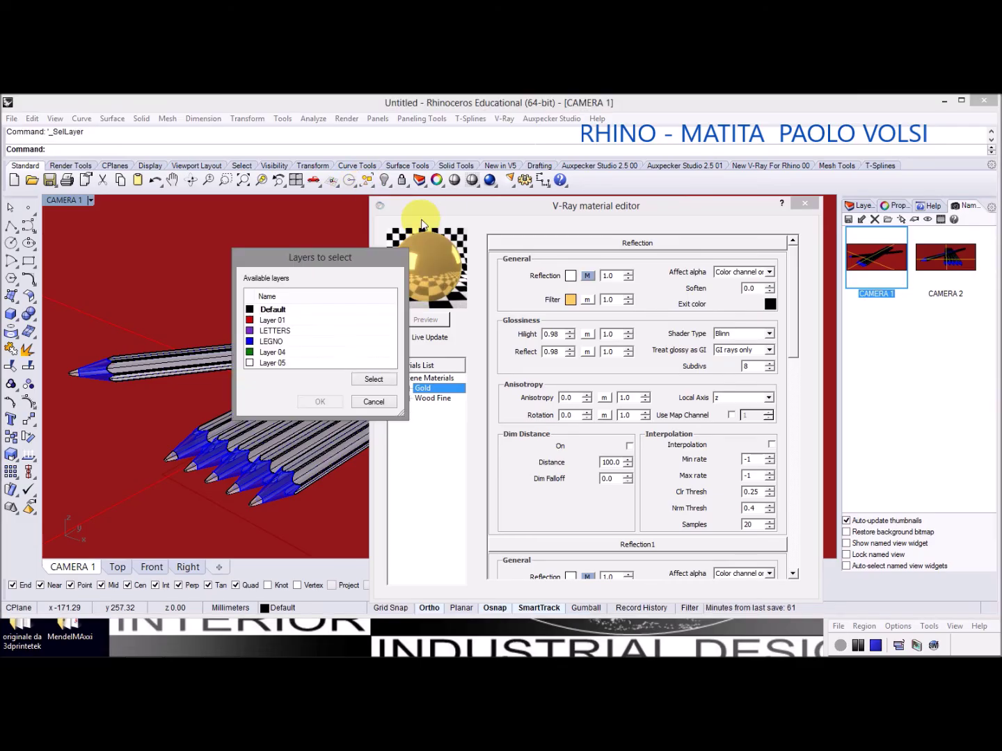
click(287, 333)
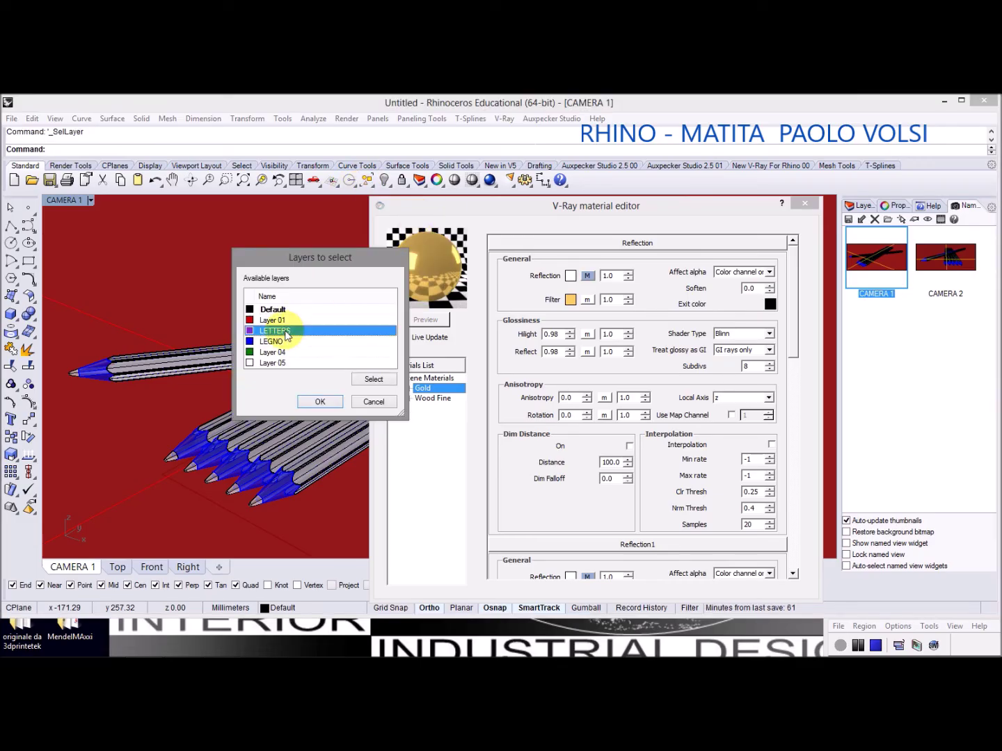
click(319, 401)
drag(459, 205, 111, 188)
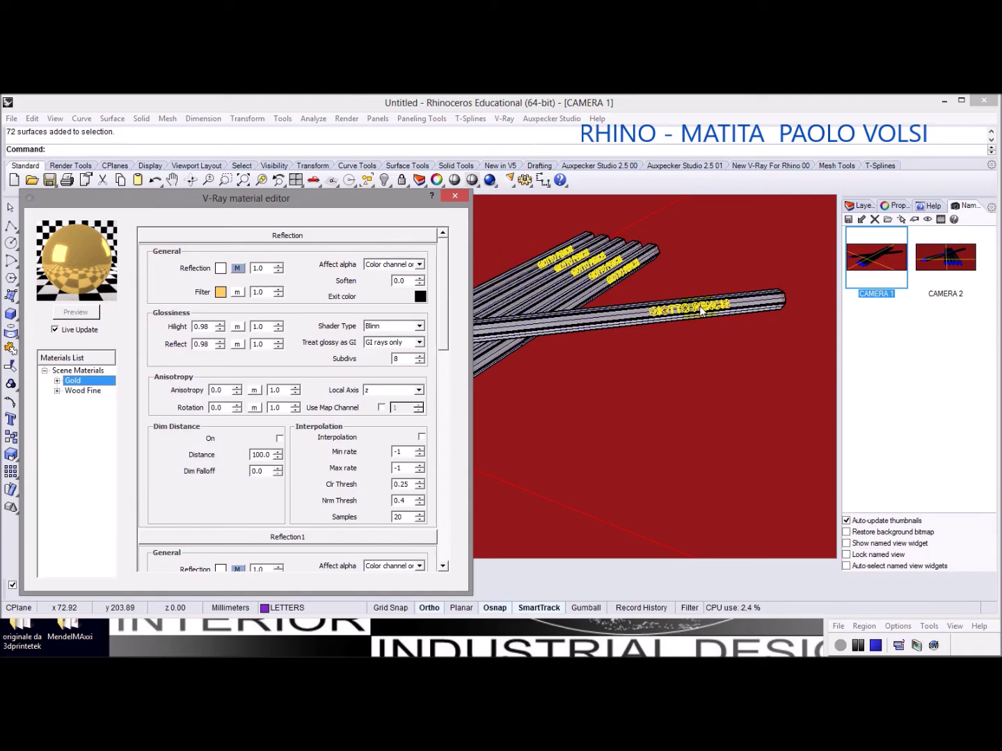
right_click(94, 382)
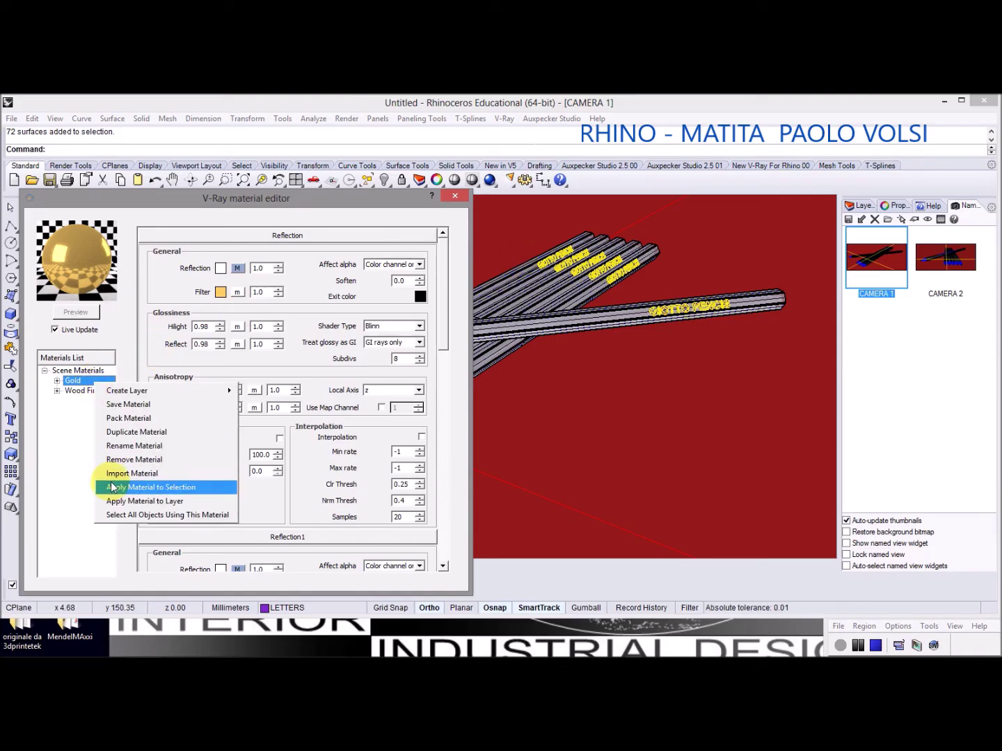
click(150, 489)
drag(392, 197, 870, 192)
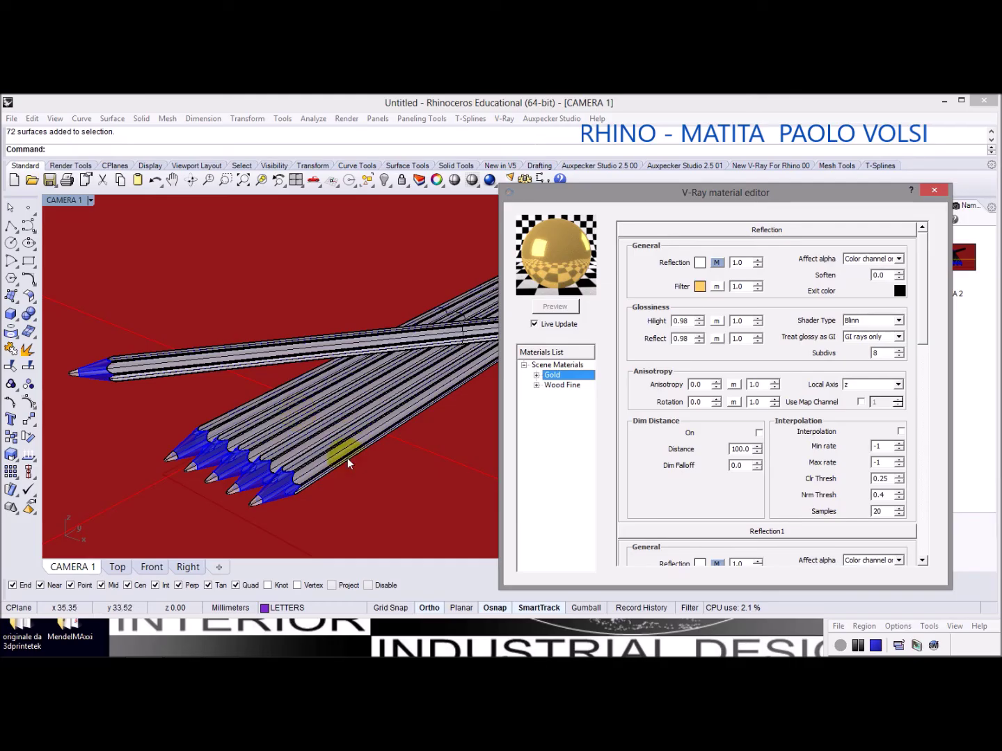
right_click(535, 364)
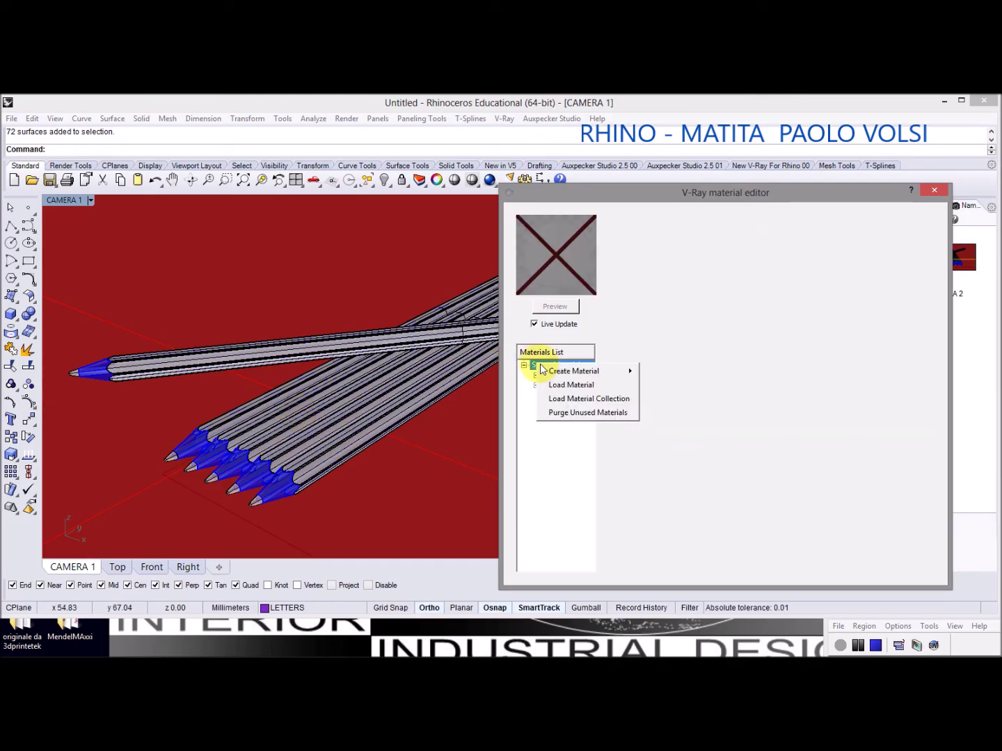
click(554, 385)
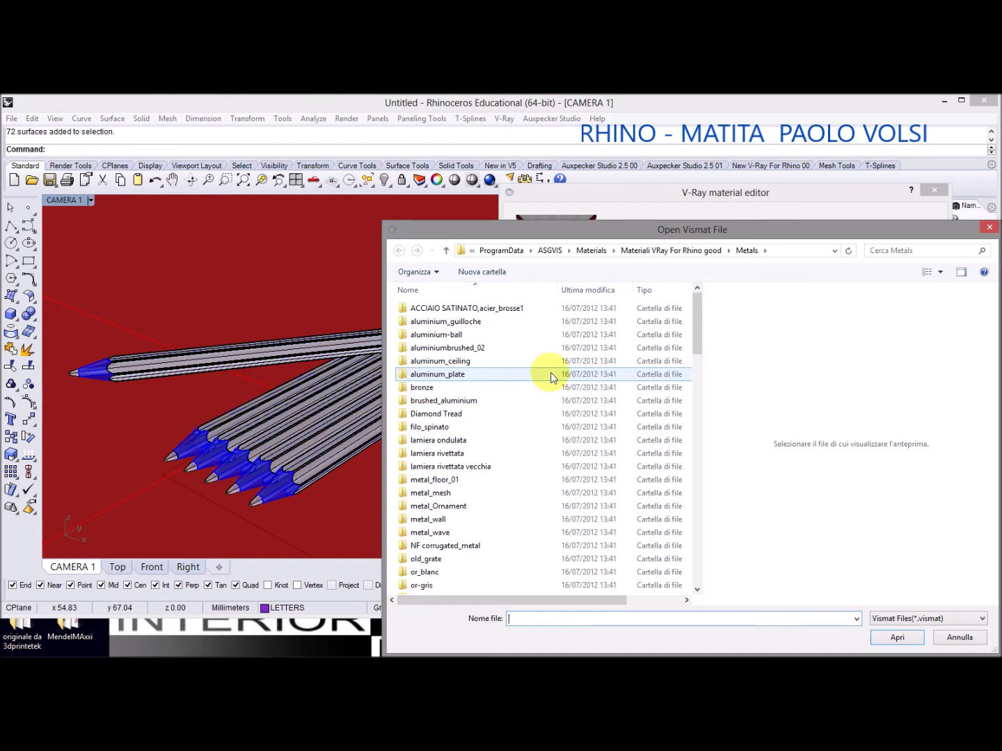
click(637, 248)
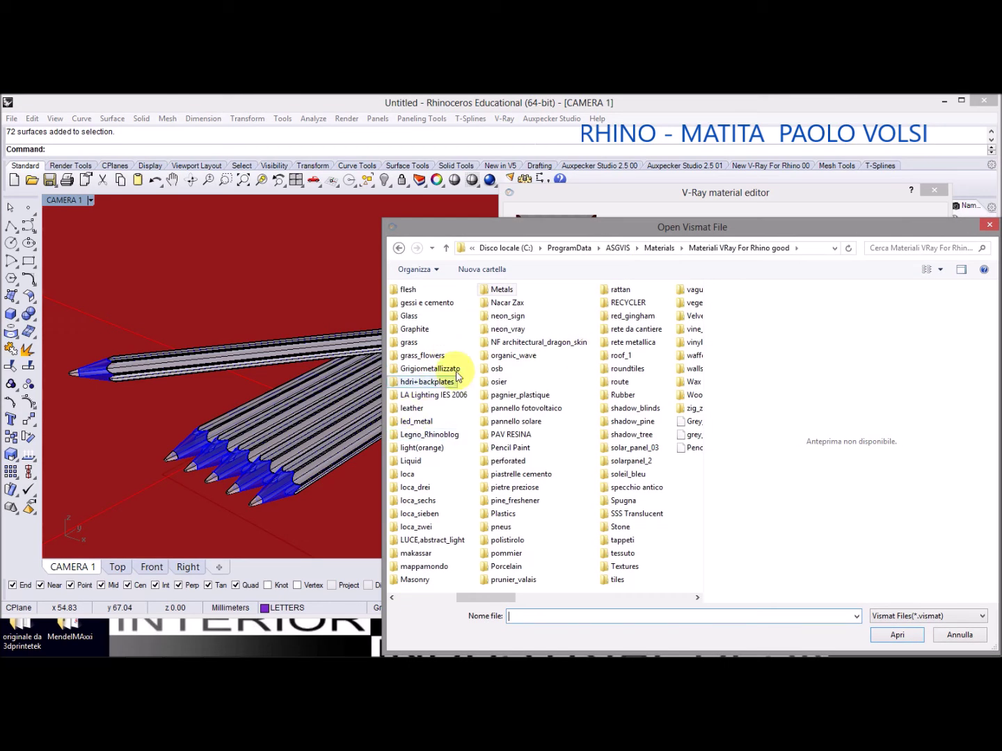
drag(819, 229, 662, 233)
click(828, 230)
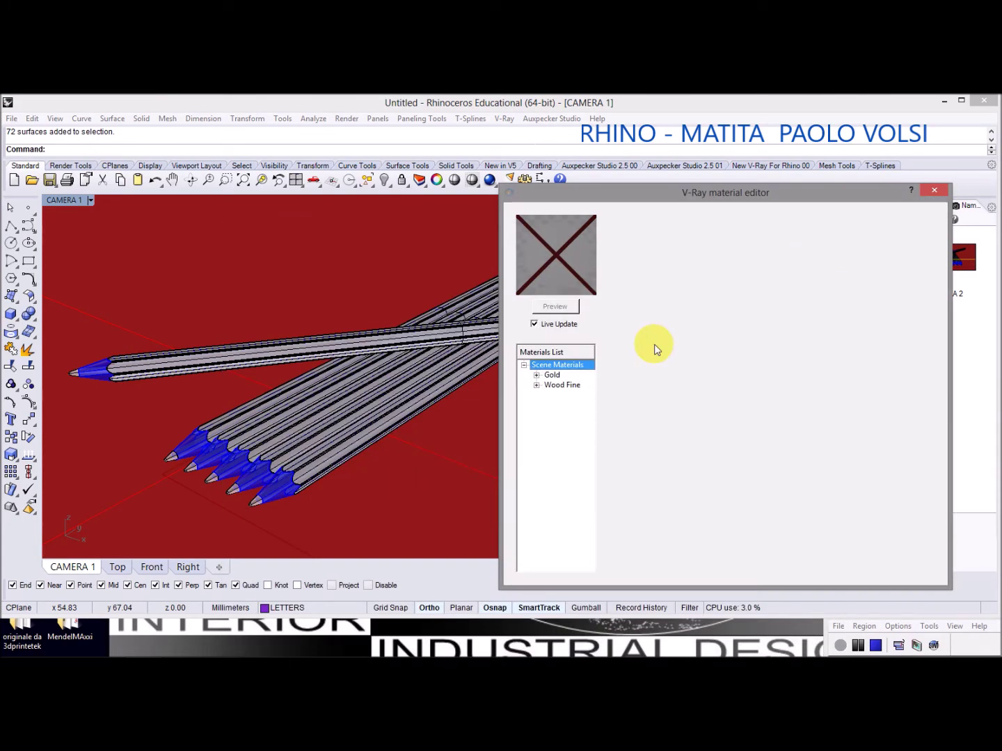
Create a new V-Ray material in the scene and set its diffuse color to the preset Red (255, 0, 0)
right_click(570, 373)
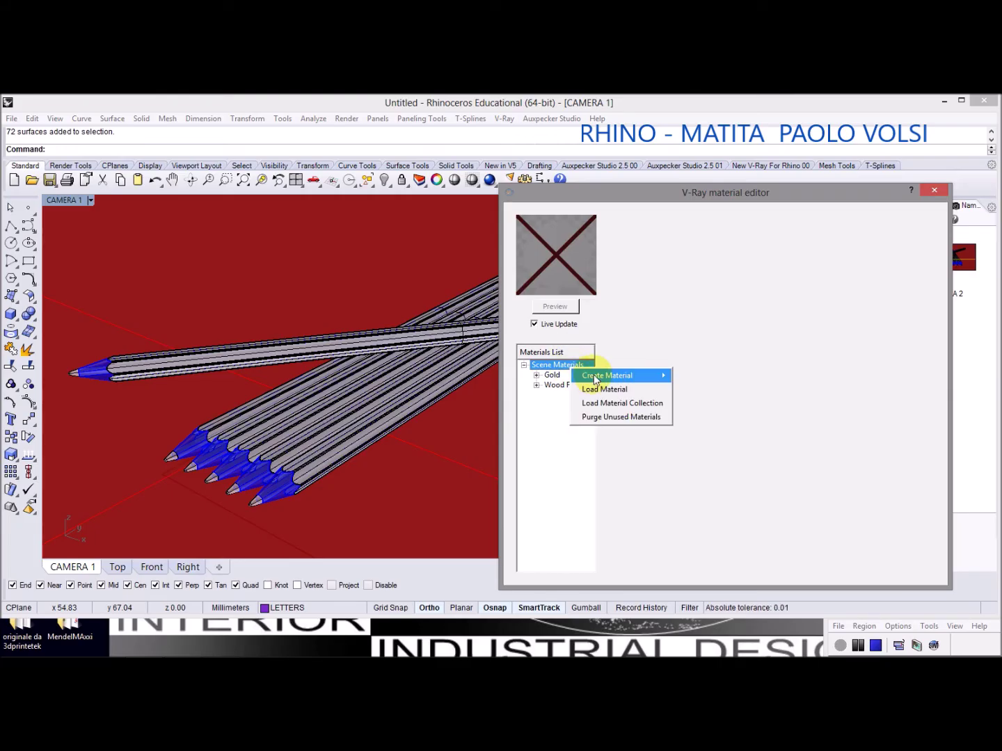
mouse_move(599, 376)
click(690, 419)
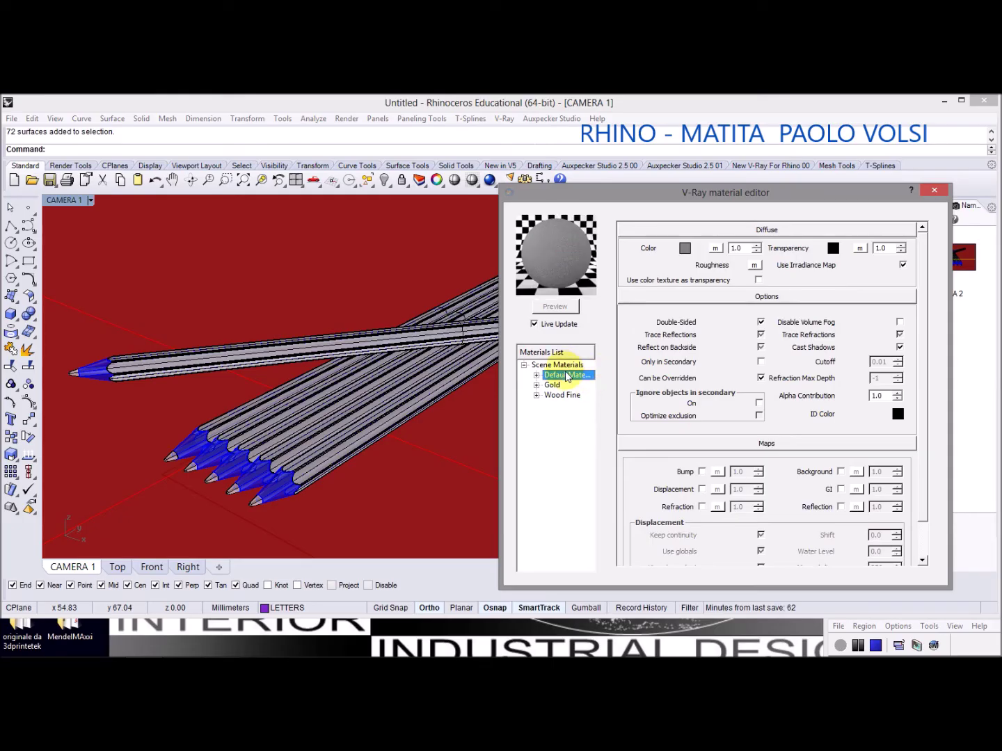
click(685, 249)
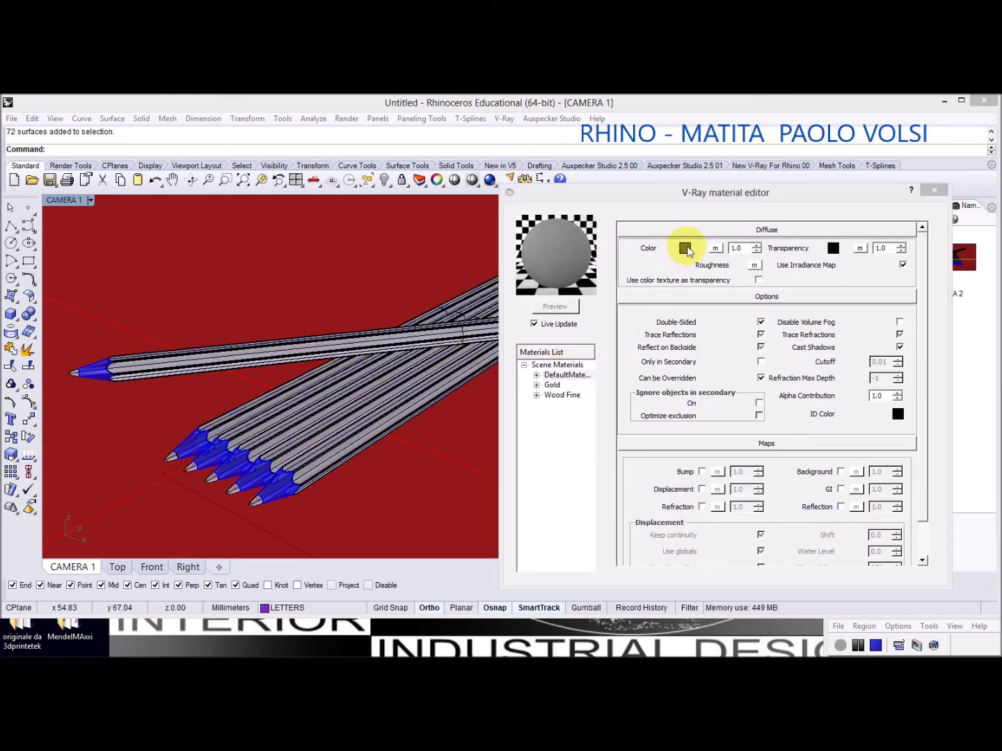
click(546, 258)
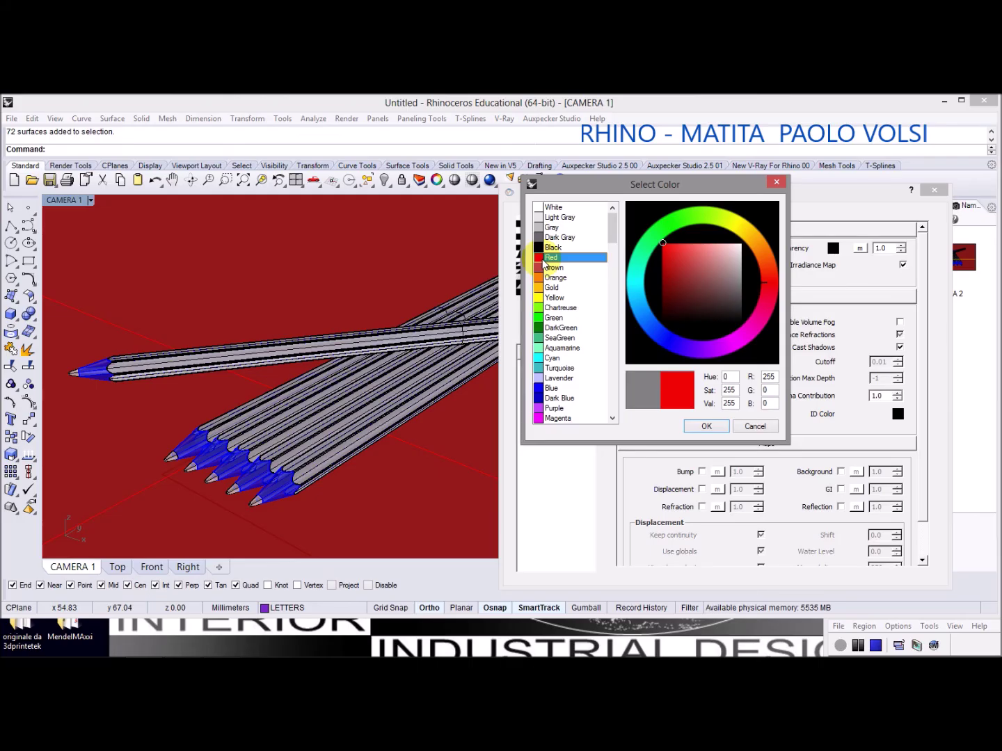
click(704, 425)
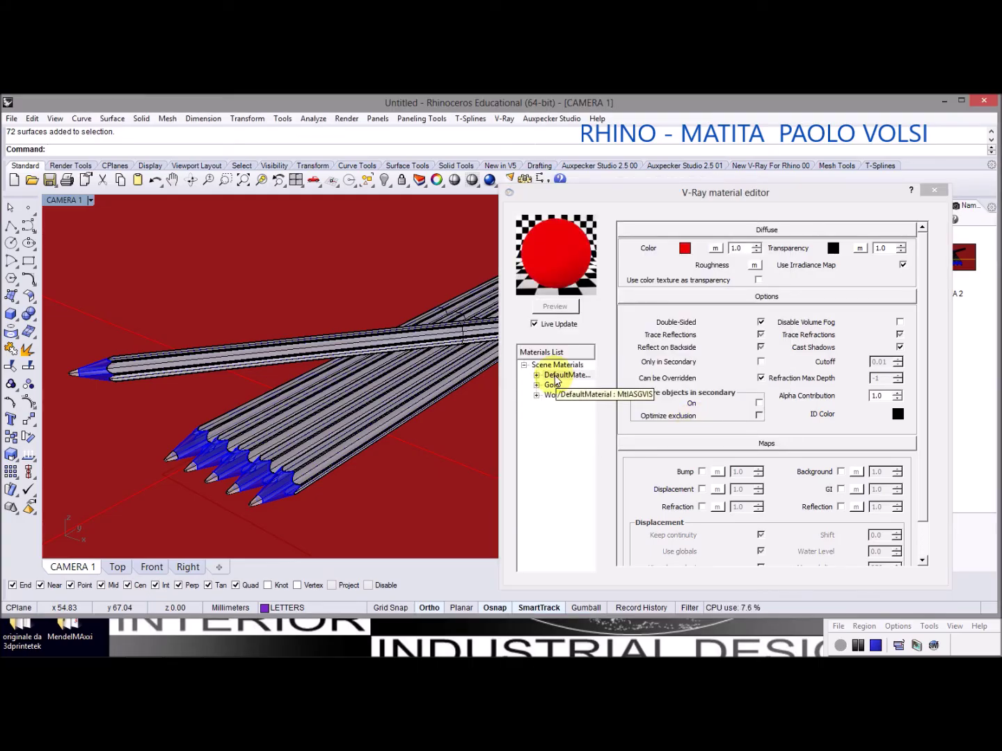
Rename the red DefaultMaterial in the scene materials as RED
click(556, 380)
right_click(556, 381)
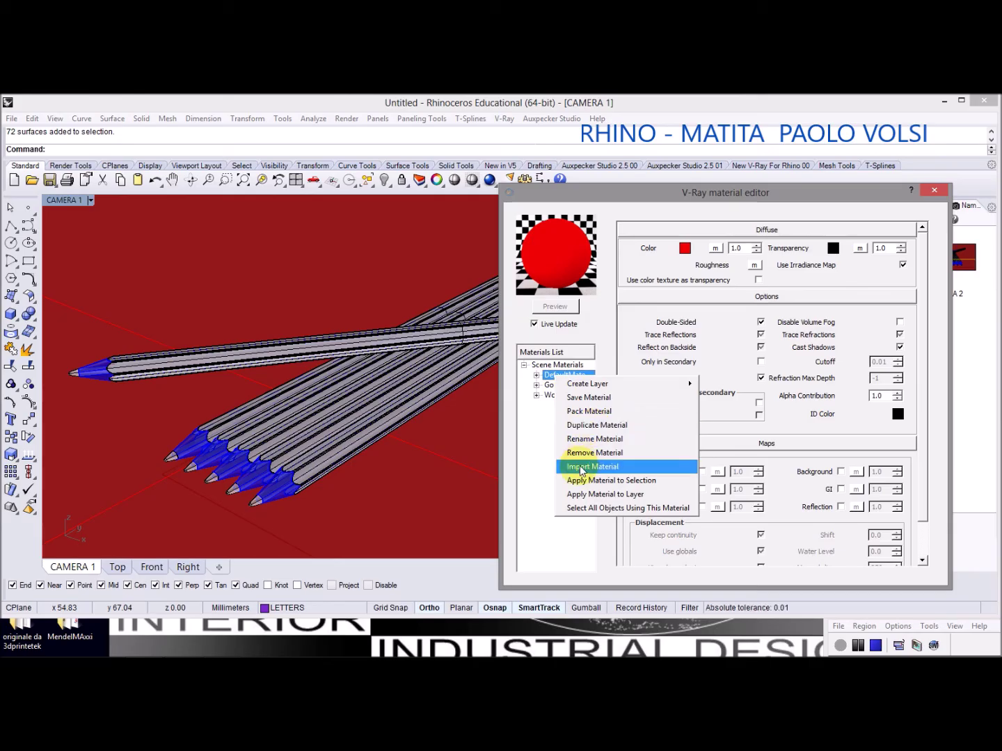
click(586, 439)
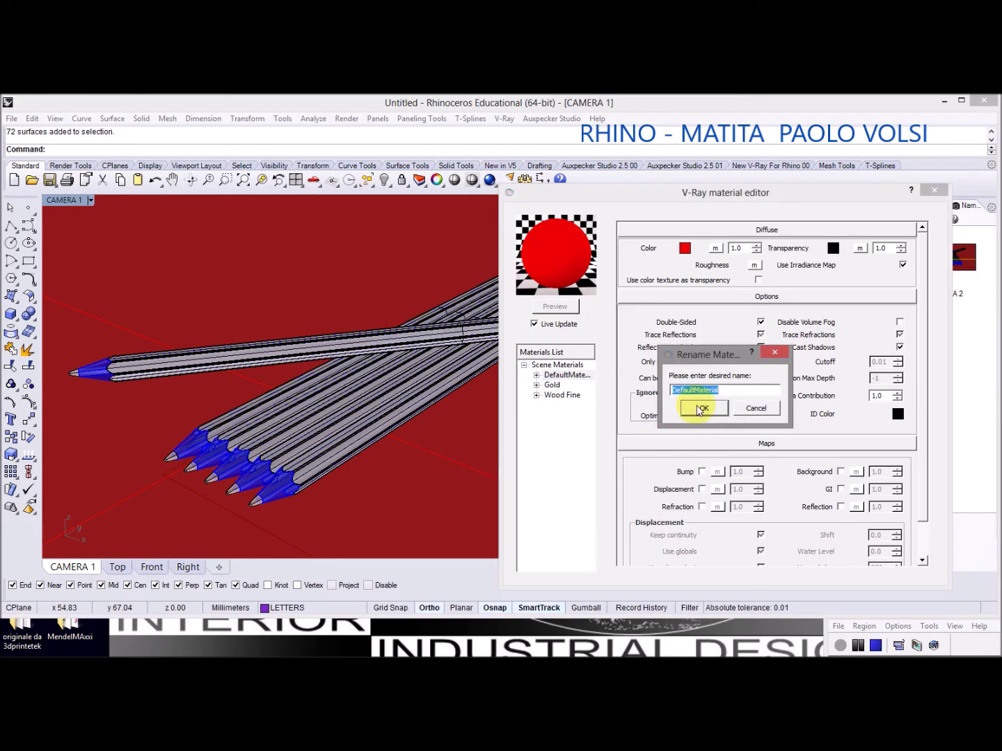
text(RED)
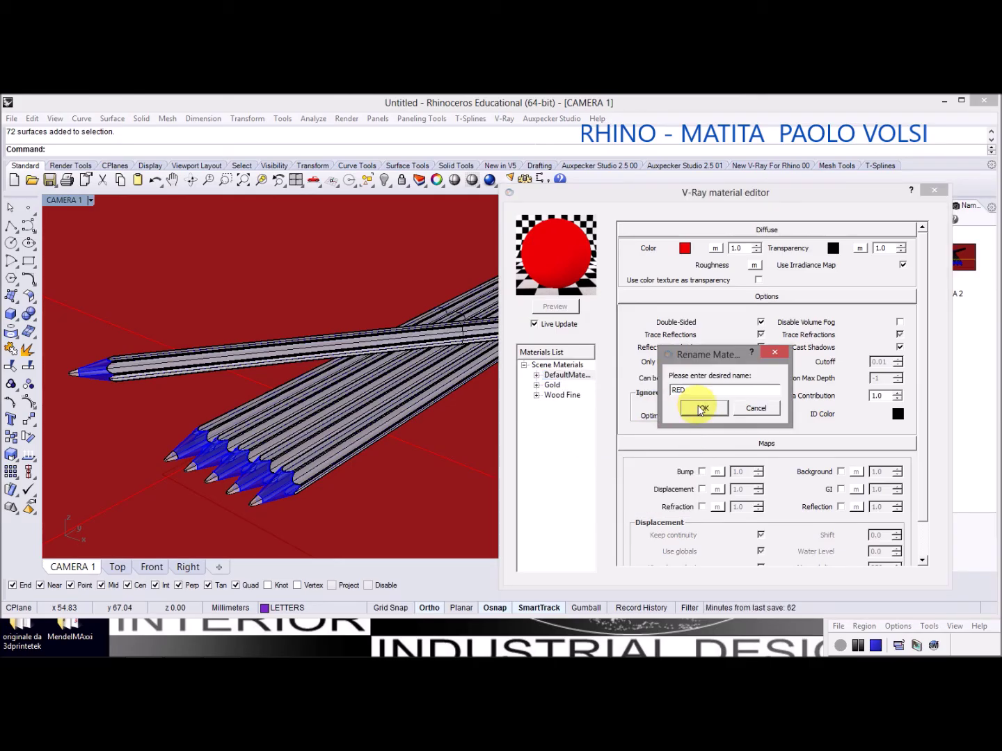
click(704, 410)
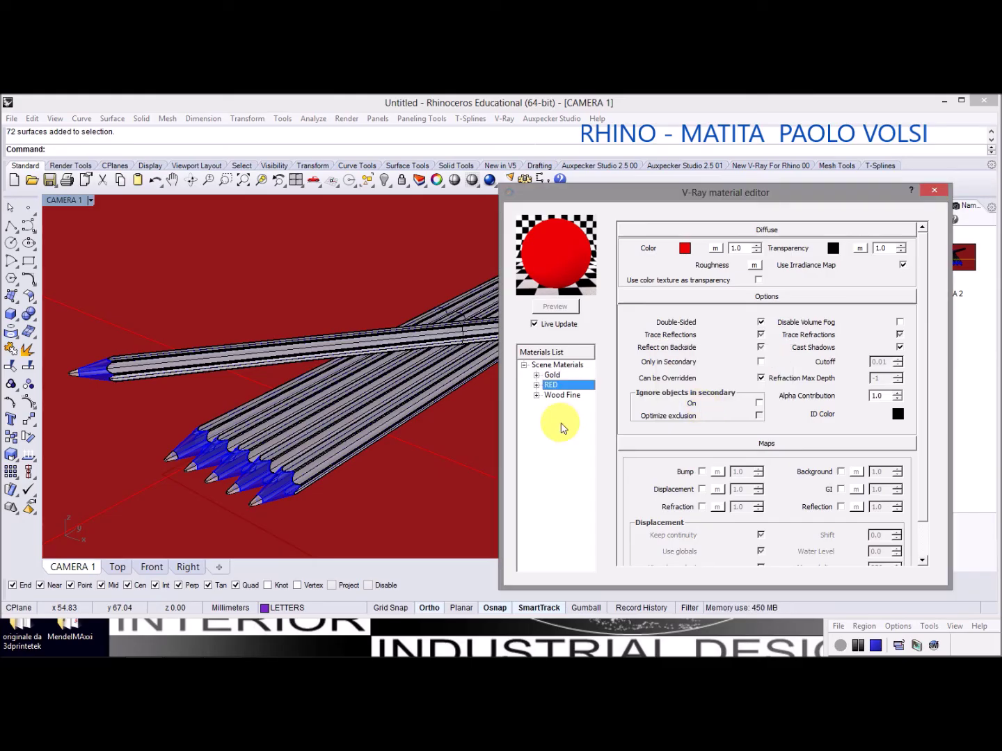
Duplicate the RED material and rename the copy as BLUE
right_click(569, 395)
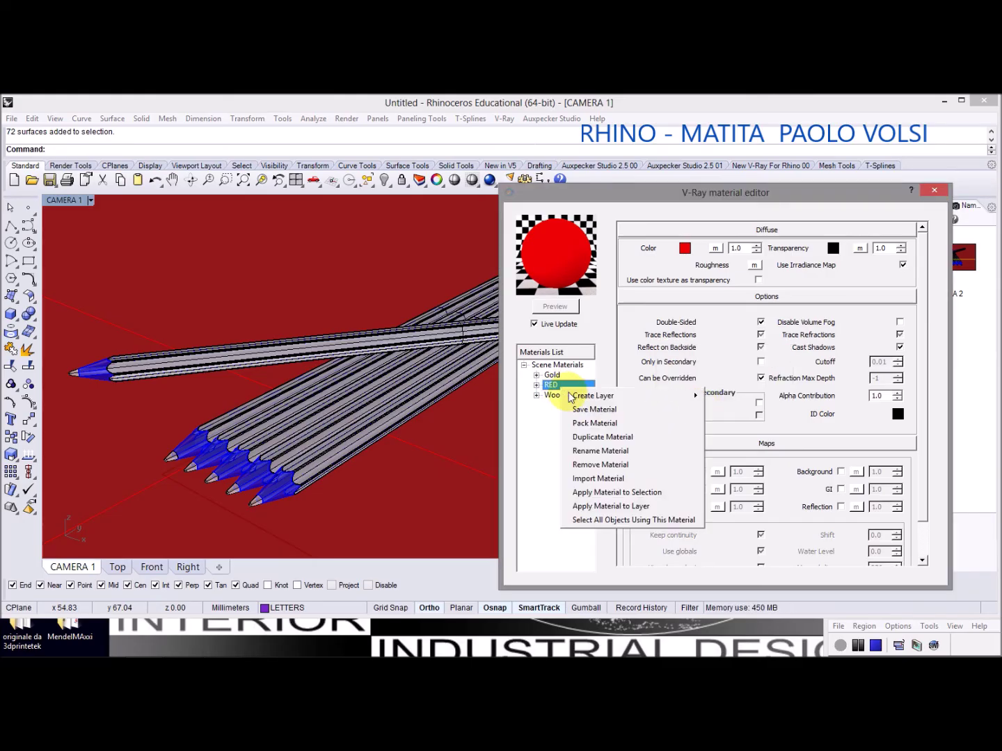
click(599, 437)
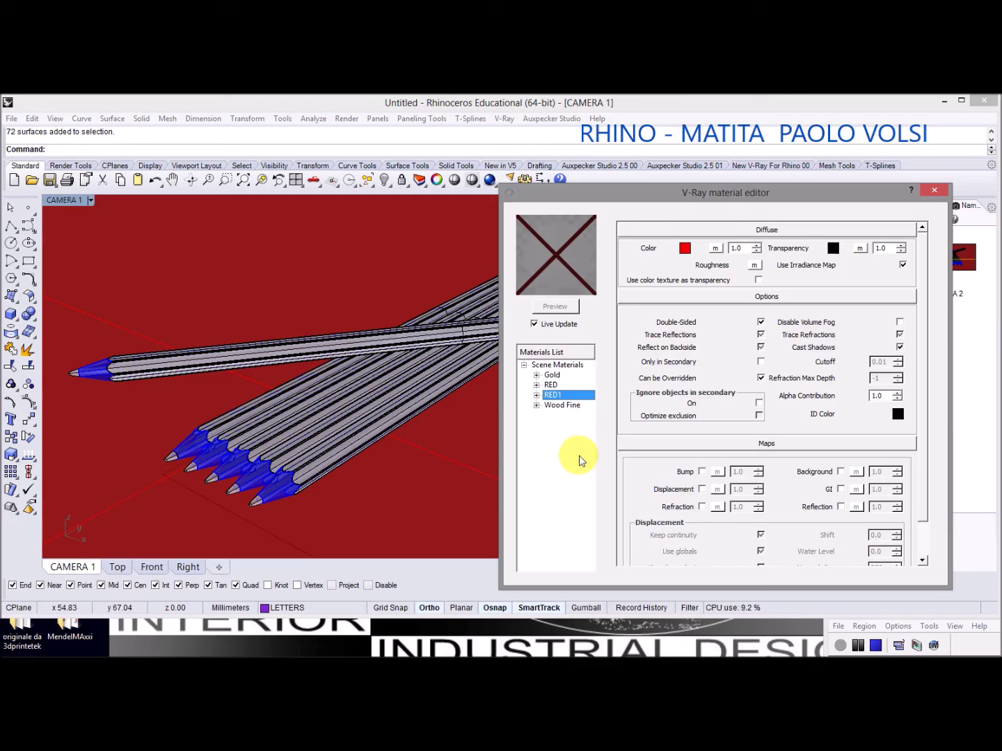
right_click(554, 397)
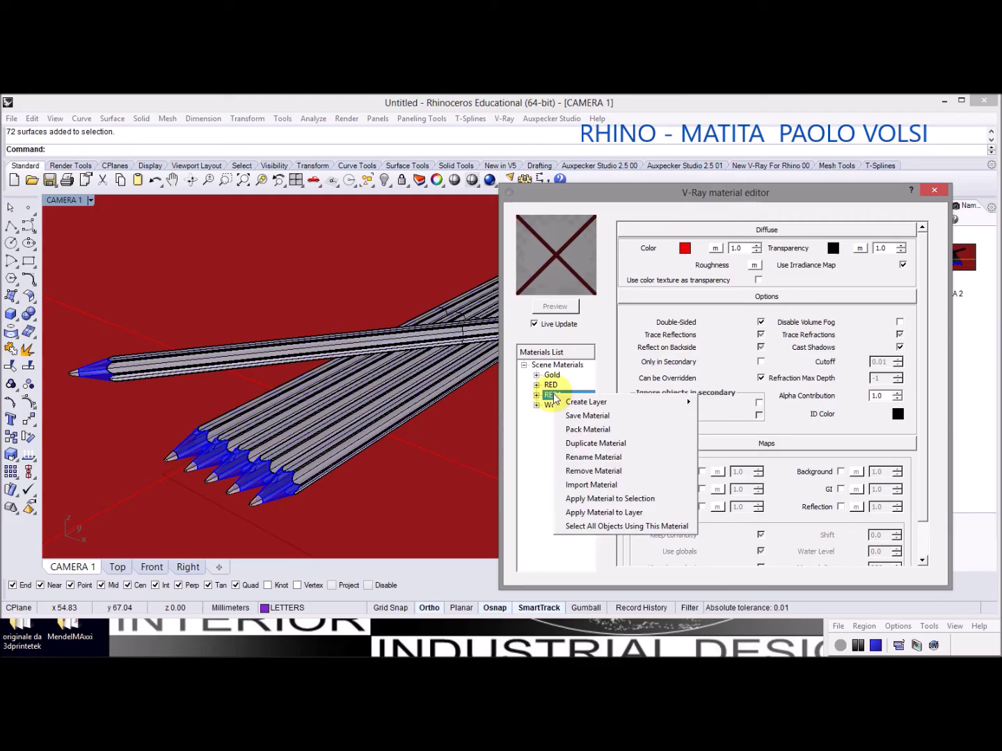
click(566, 460)
text(BLUE)
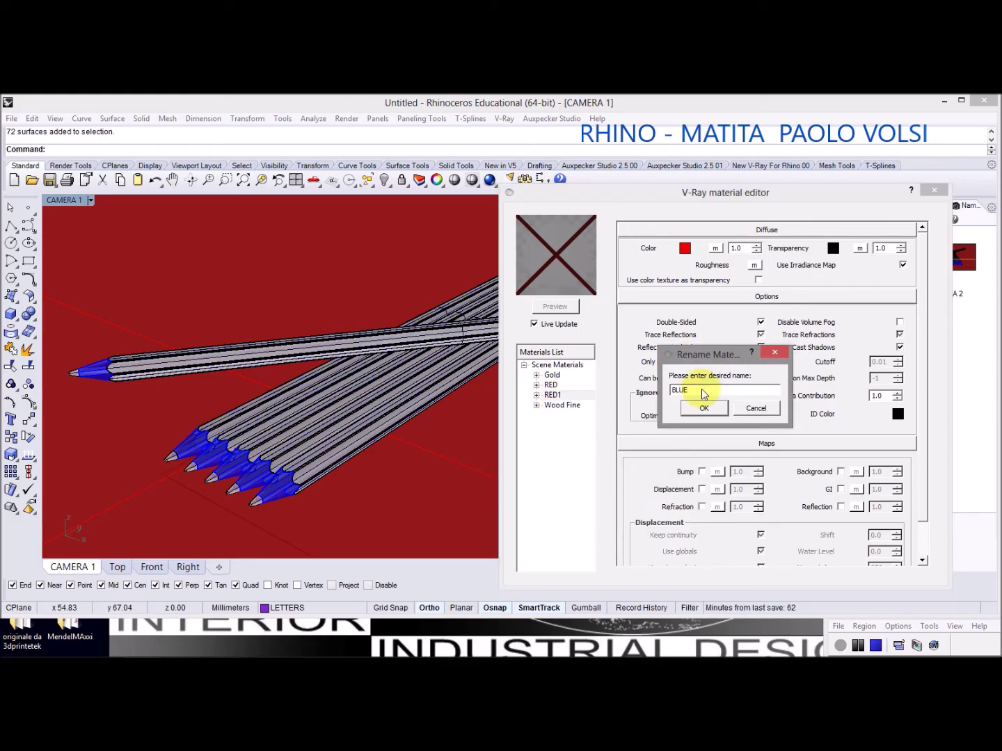
click(704, 407)
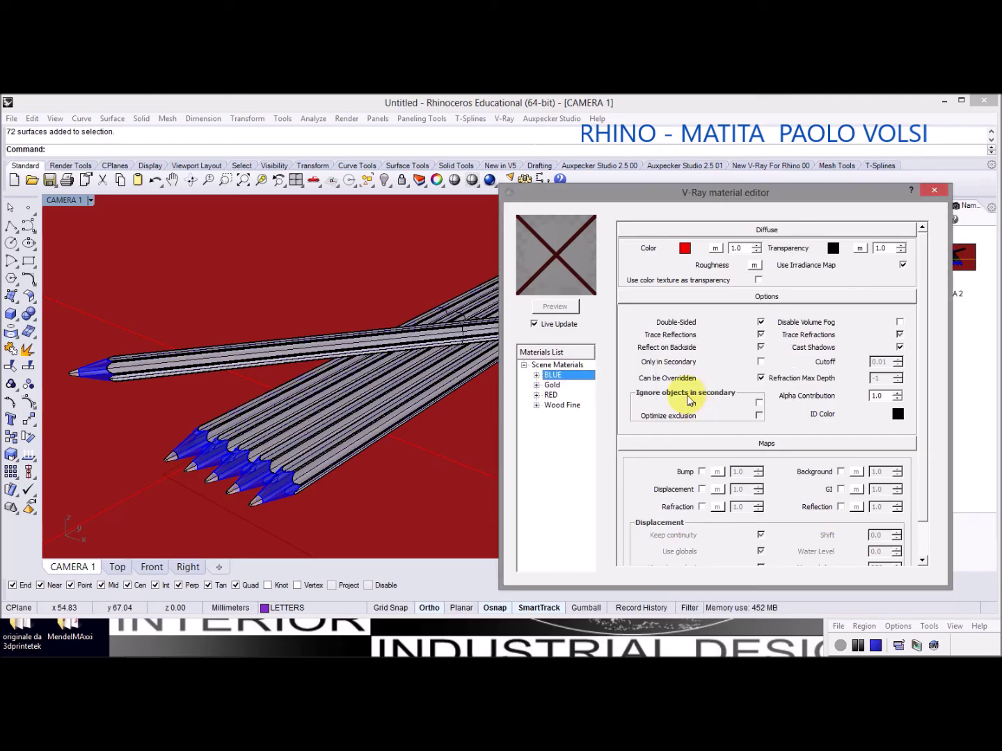
Set the diffuse color of the BLUE material to the preset Blue
click(685, 251)
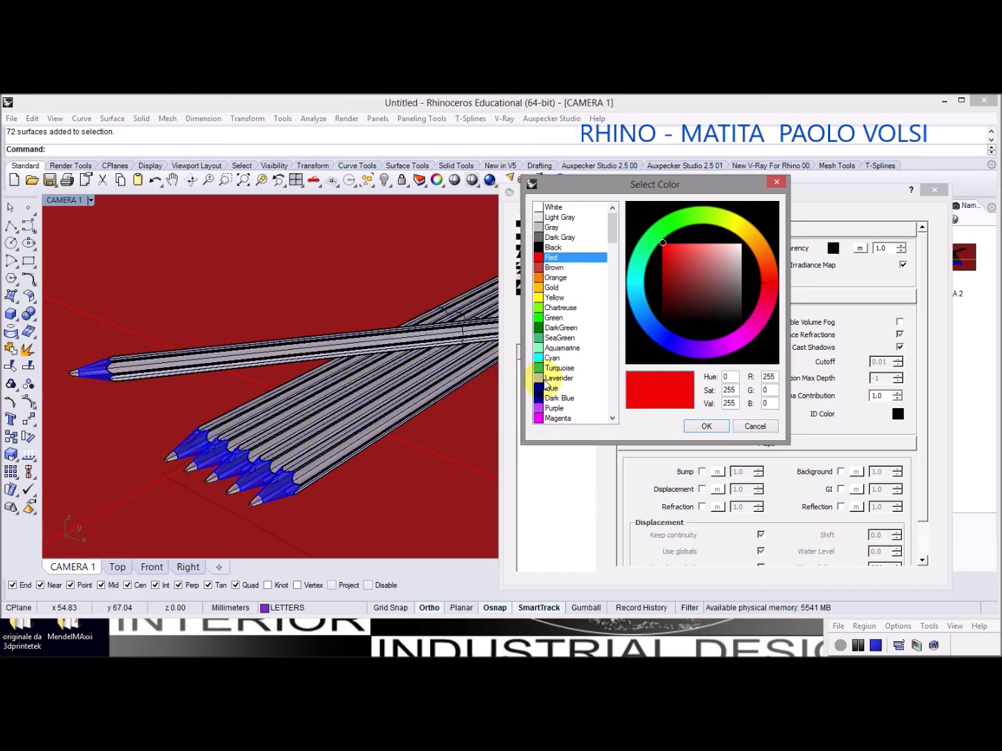
click(585, 390)
click(706, 426)
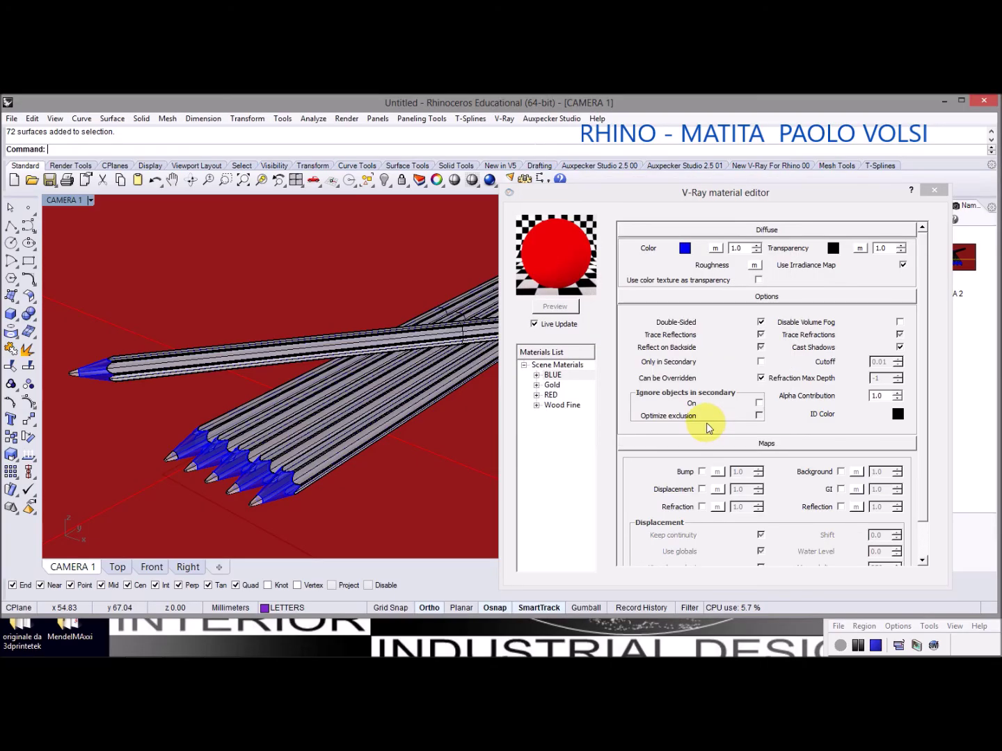
Duplicate the BLUE material and rename the copy as JELLOW
right_click(555, 377)
click(577, 424)
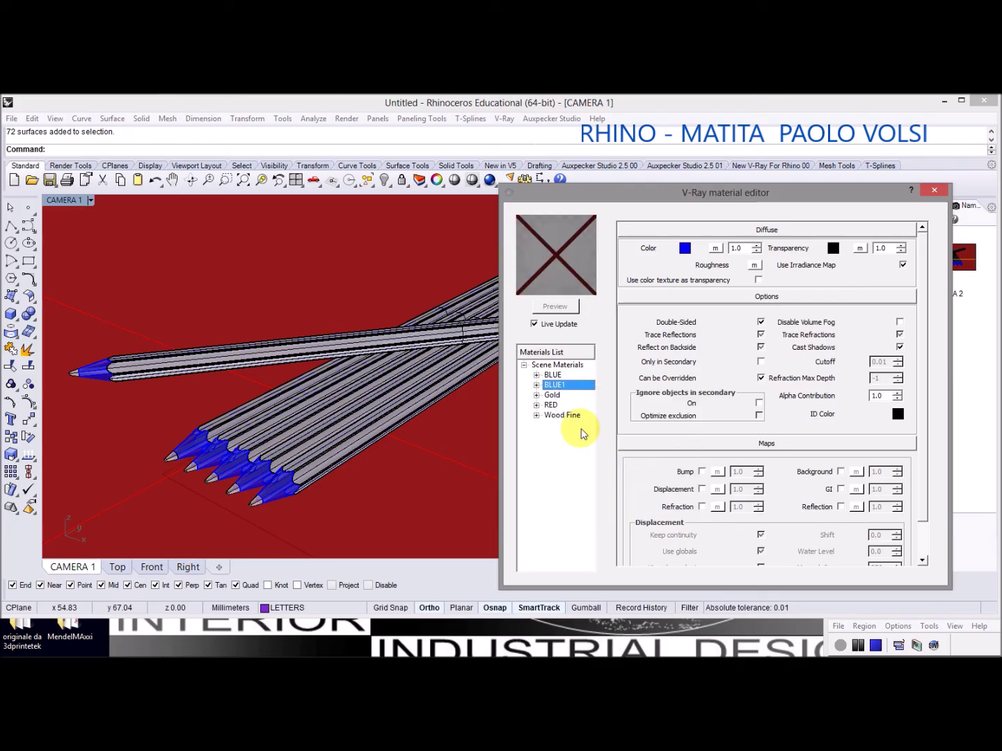
right_click(554, 387)
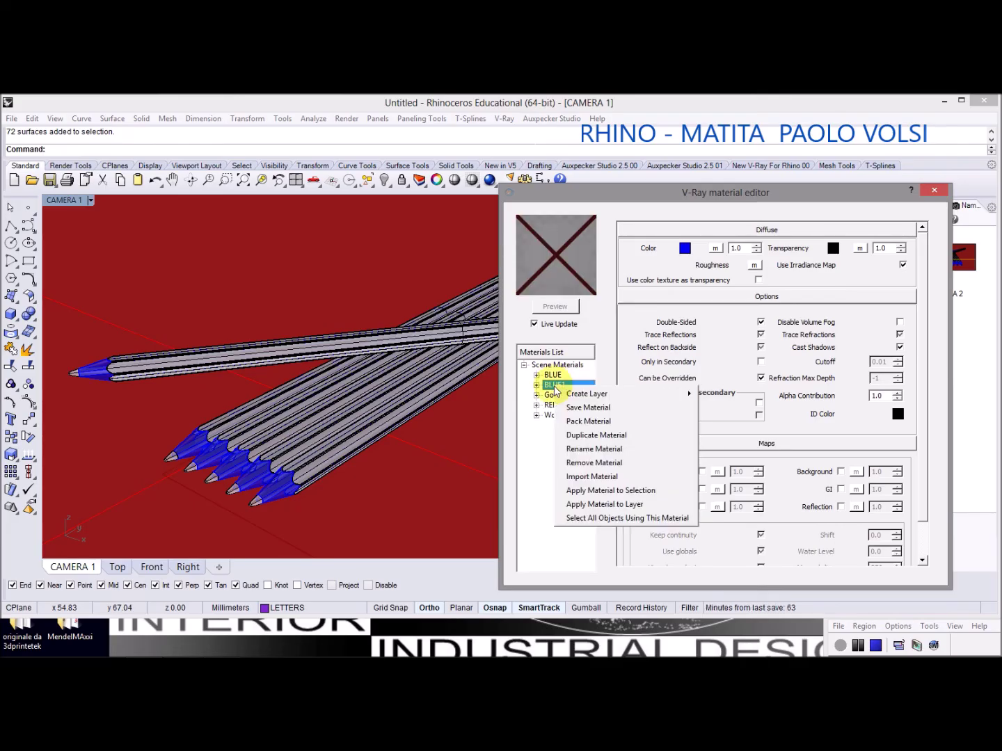
click(571, 451)
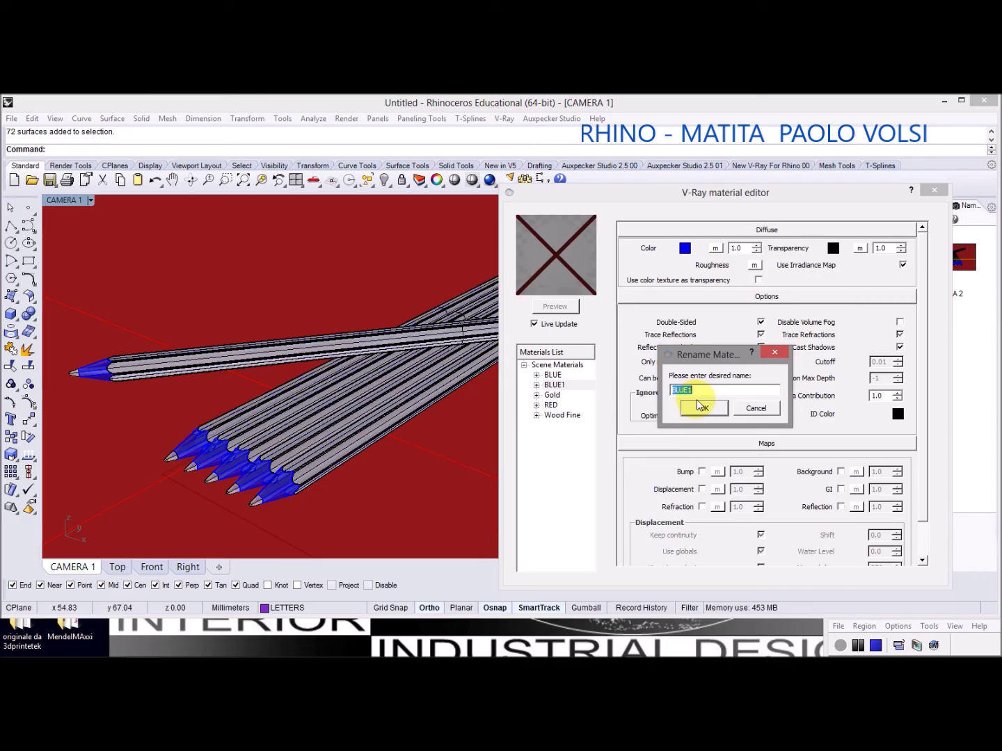
text(l)
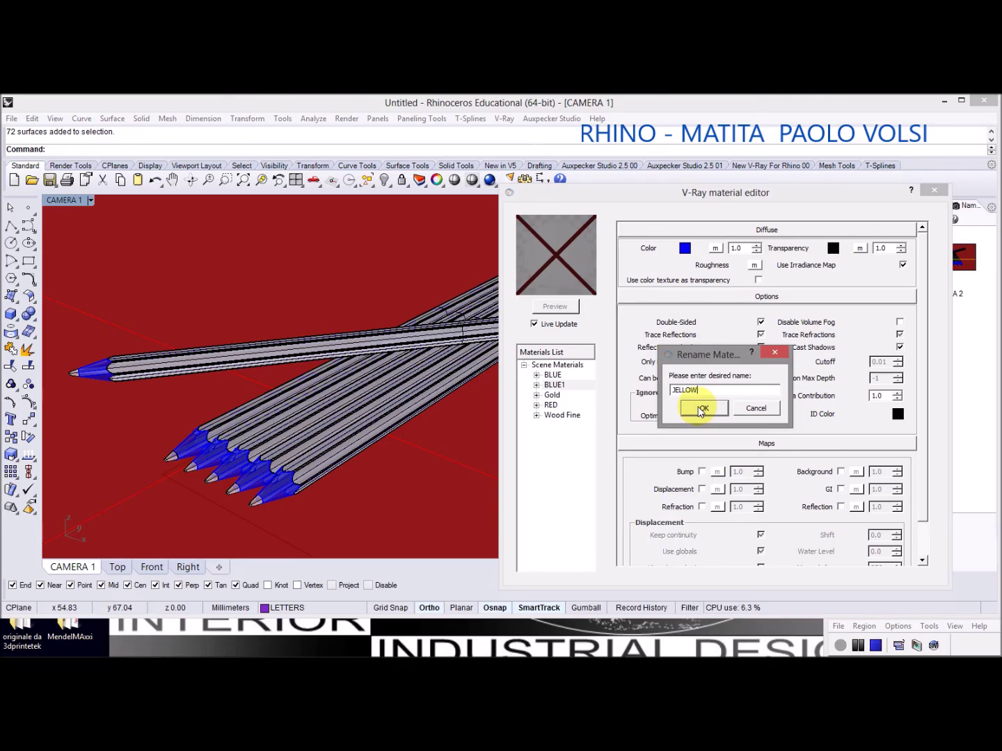
click(699, 406)
Correct the name of the JELLOW material to YELLOW
right_click(549, 397)
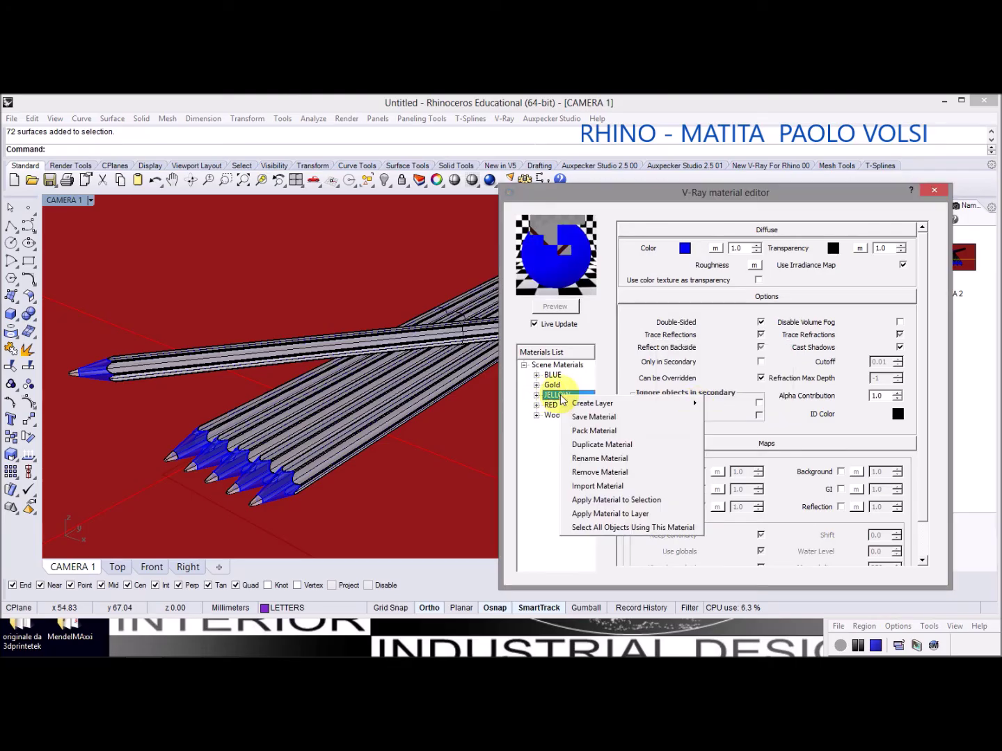
click(587, 463)
click(676, 392)
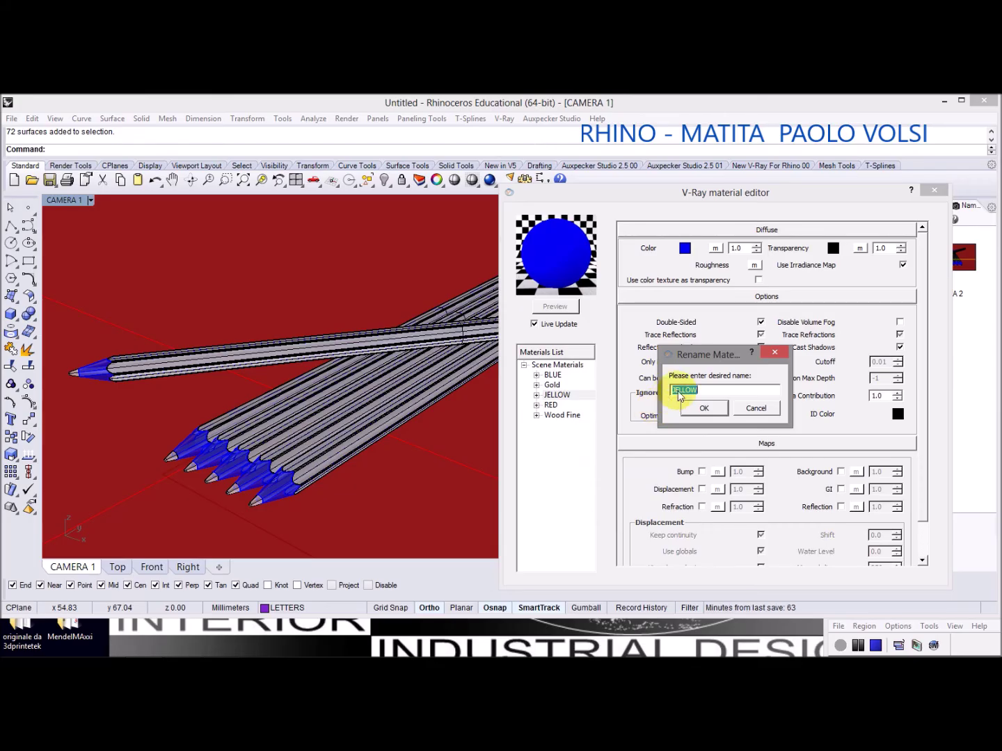
key(BackSpace)
text(Y)
click(704, 409)
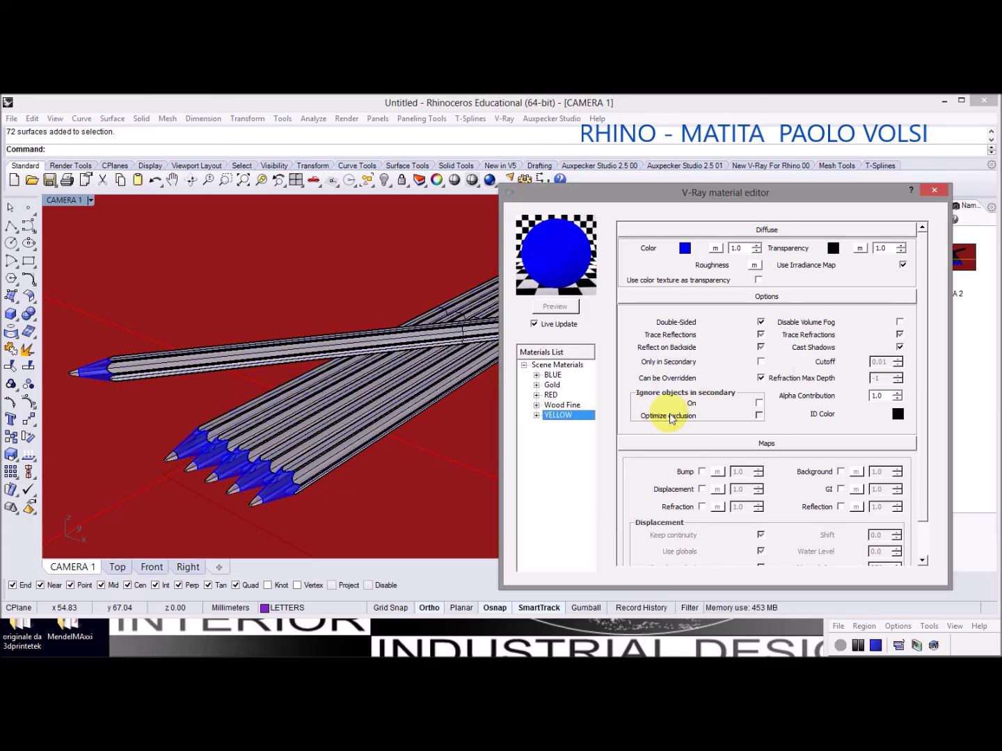
Set the diffuse color of the YELLOW material to the preset Yellow (255, 255, 0)
click(686, 249)
click(551, 298)
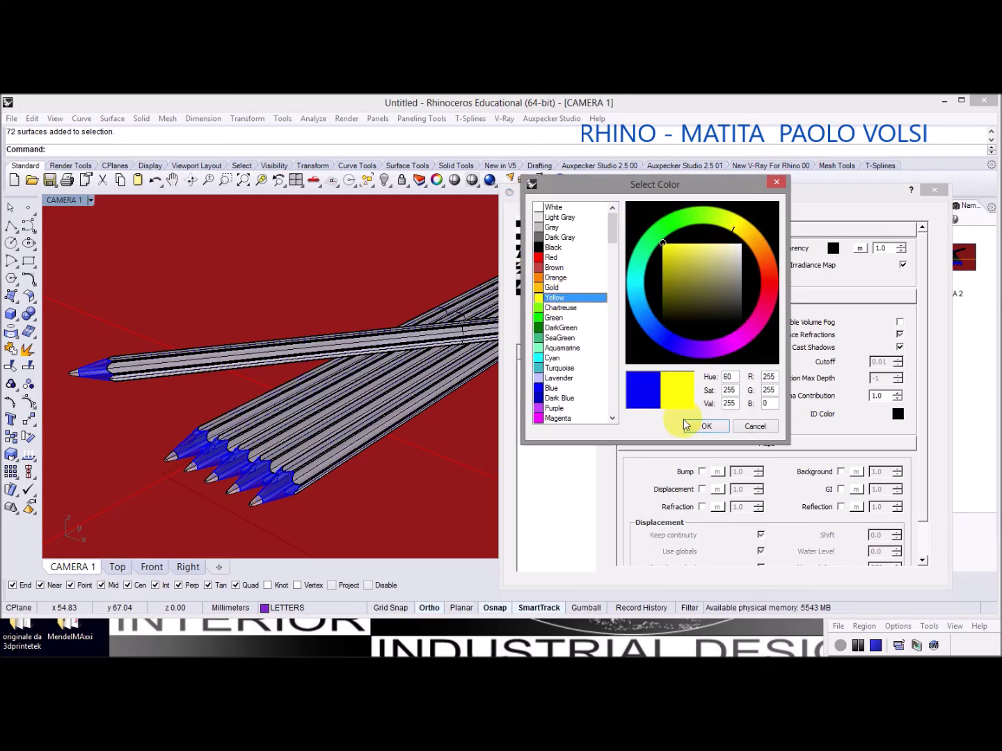
click(707, 427)
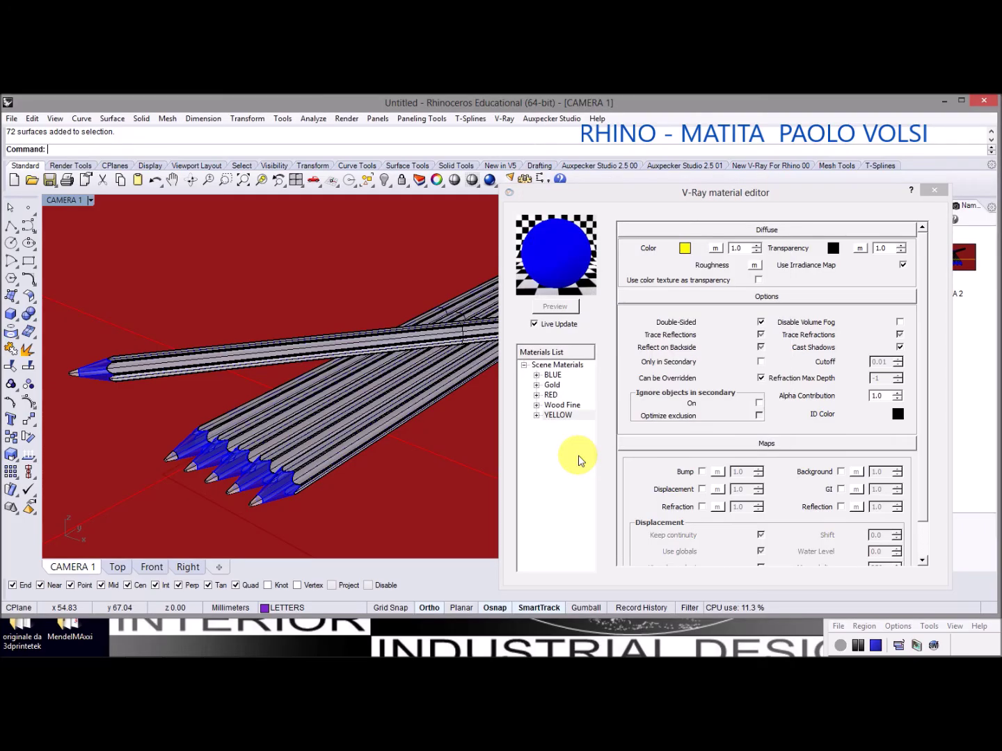
Duplicate the YELLOW material and rename the copy as PINK
right_click(554, 415)
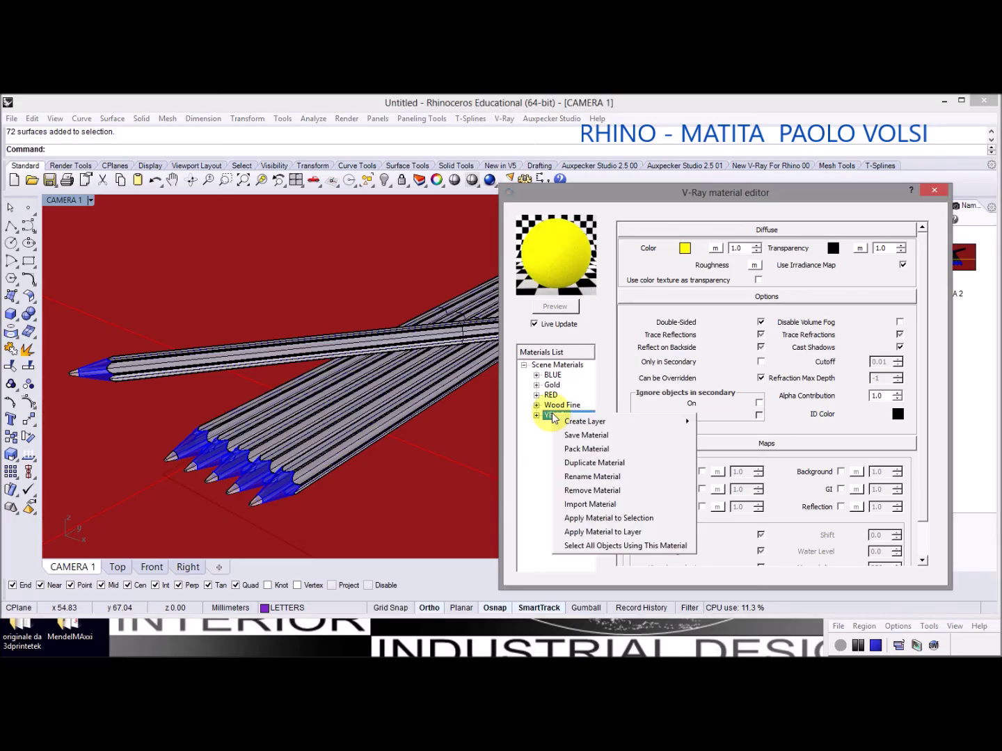
click(579, 464)
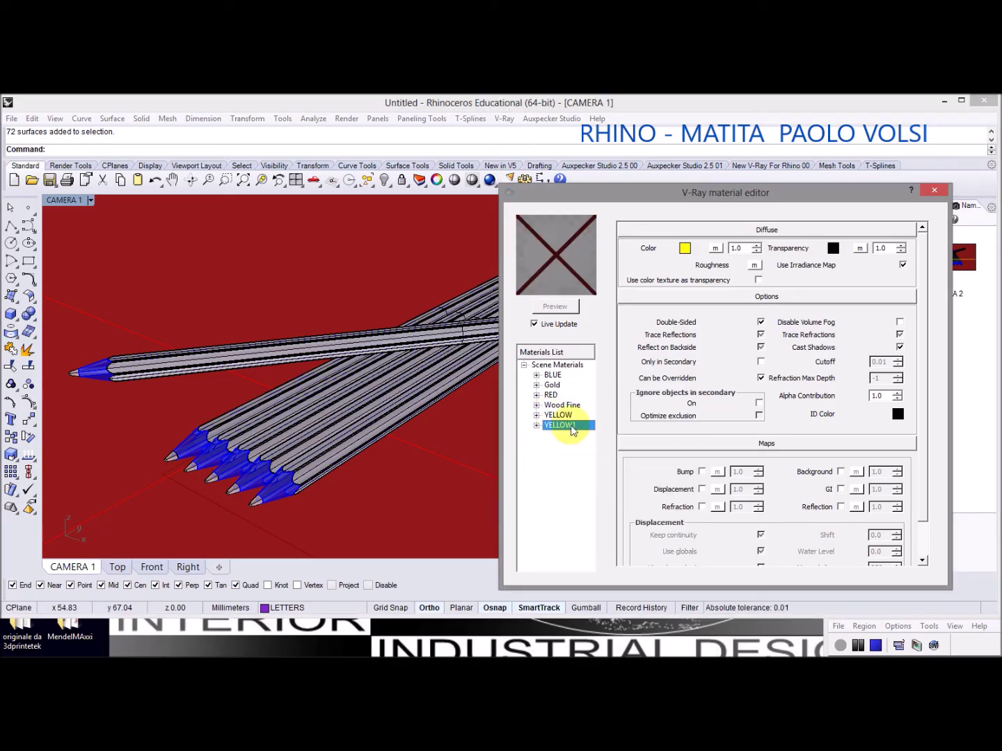
right_click(571, 429)
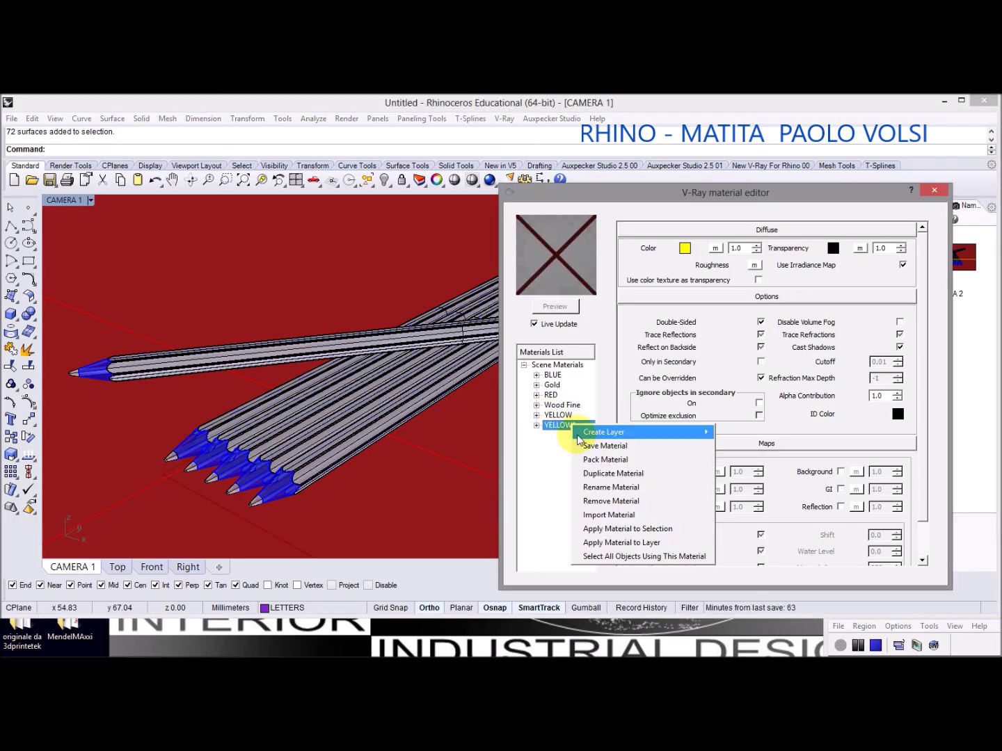
click(593, 491)
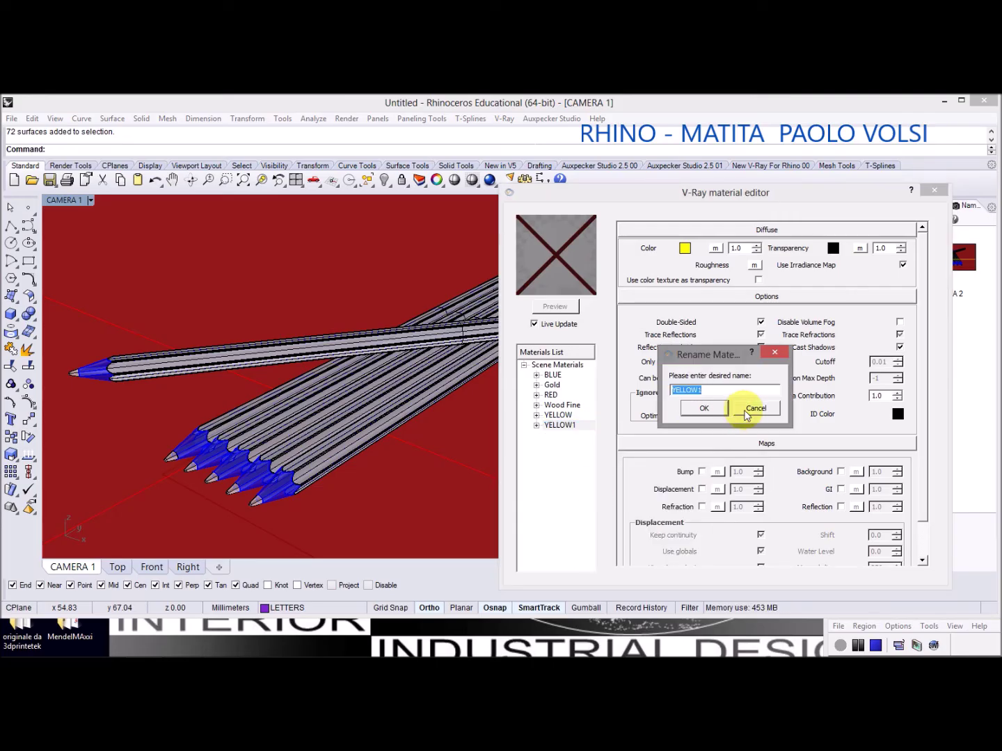
text(PINK)
click(705, 409)
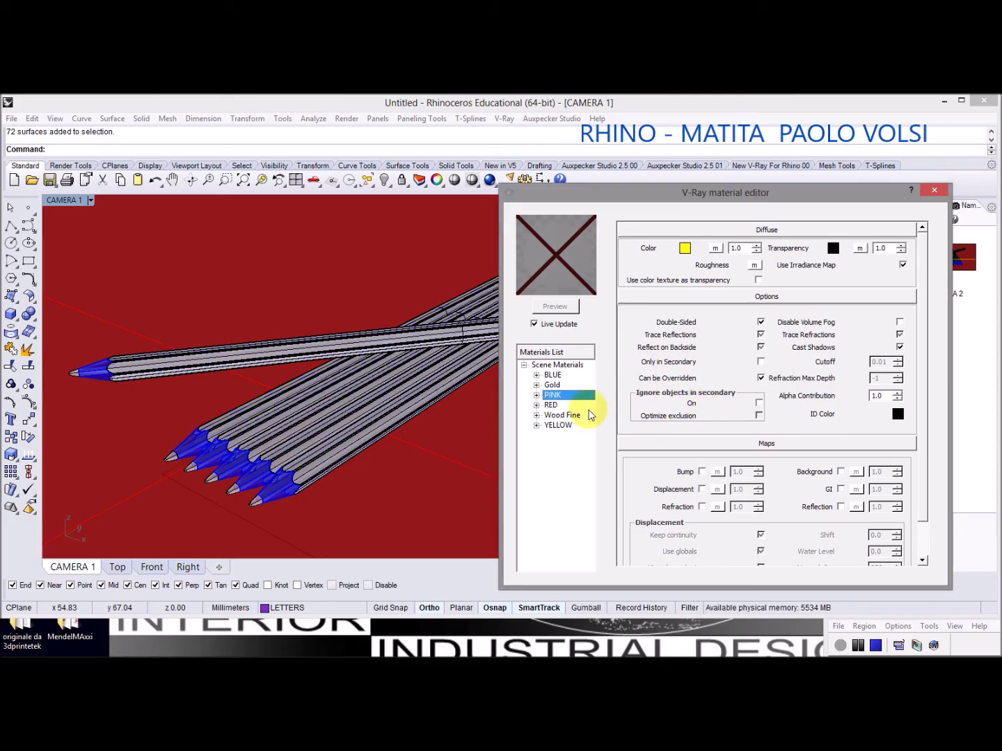
Set the PINK material's diffuse color to a light pink, starting from the preset Magenta and adjusting its hue and saturation
click(684, 248)
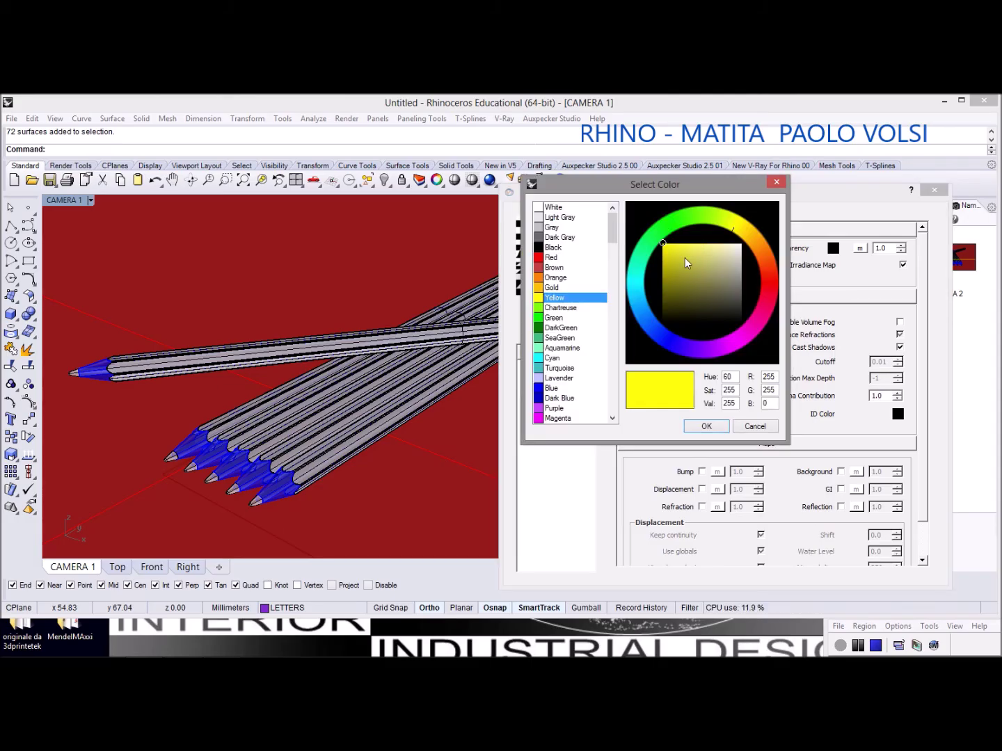
click(547, 419)
mouse_move(709, 247)
mouse_down()
mouse_move(722, 243)
mouse_move(707, 253)
mouse_move(710, 243)
mouse_up()
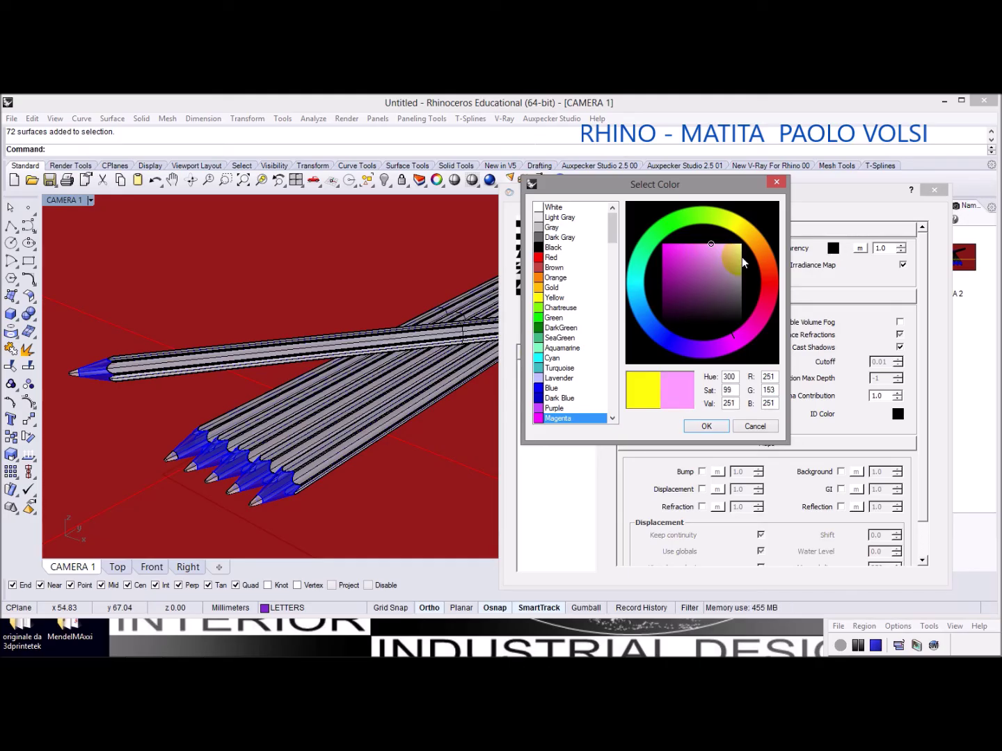
drag(763, 284, 761, 298)
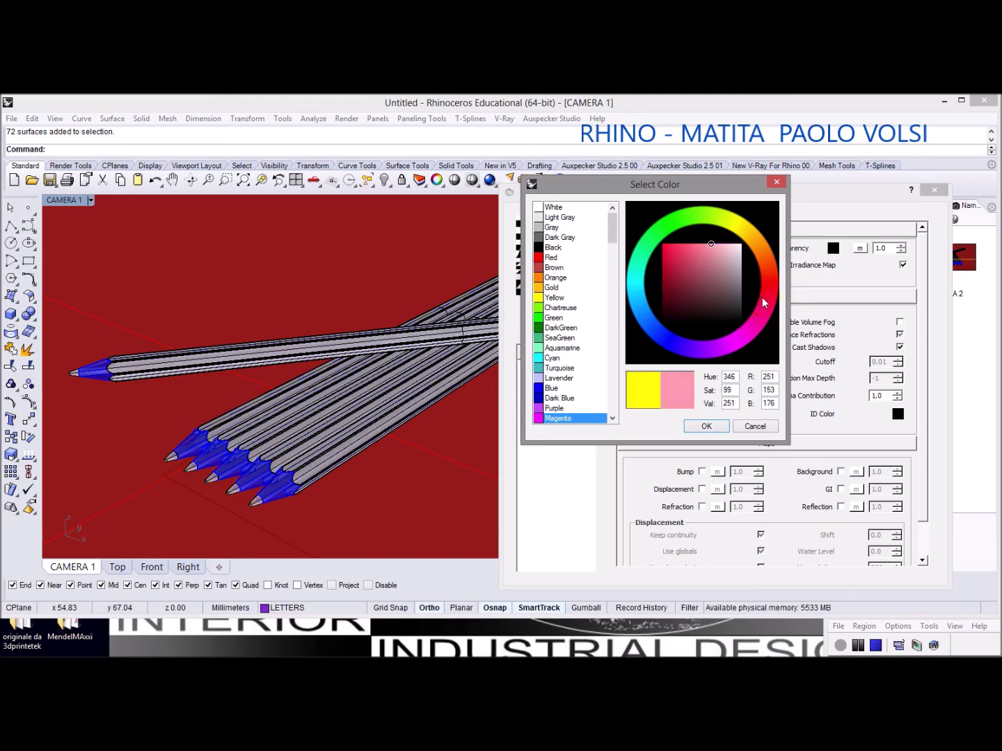
drag(712, 247, 714, 246)
click(697, 428)
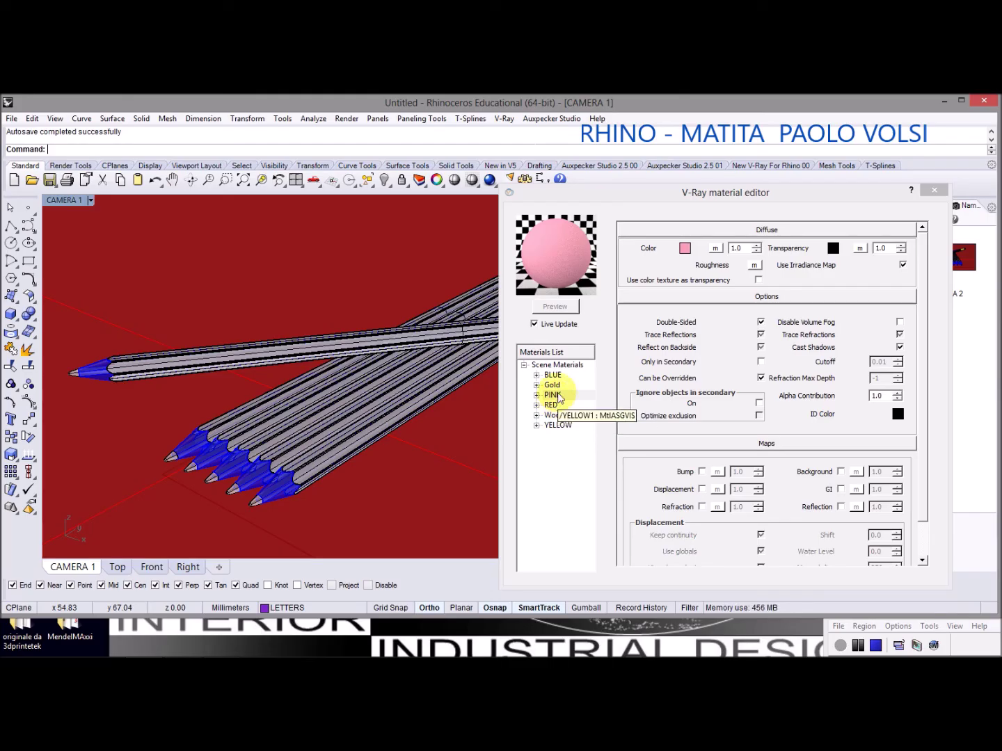
Duplicate the PINK material and rename the copy as GREEN
right_click(560, 396)
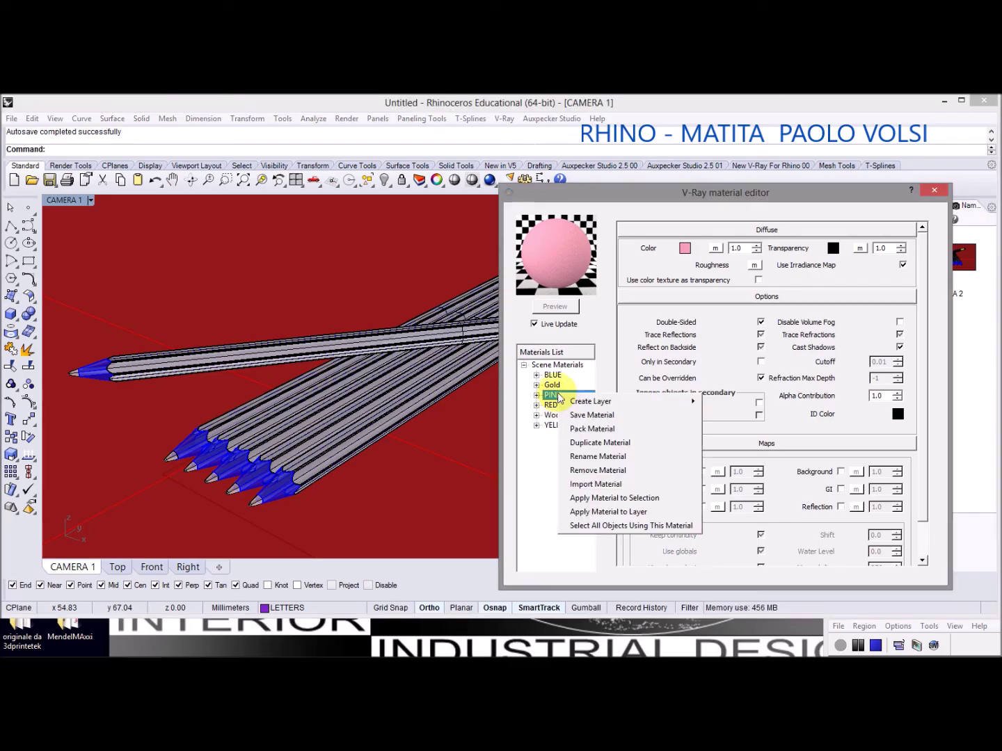
click(586, 443)
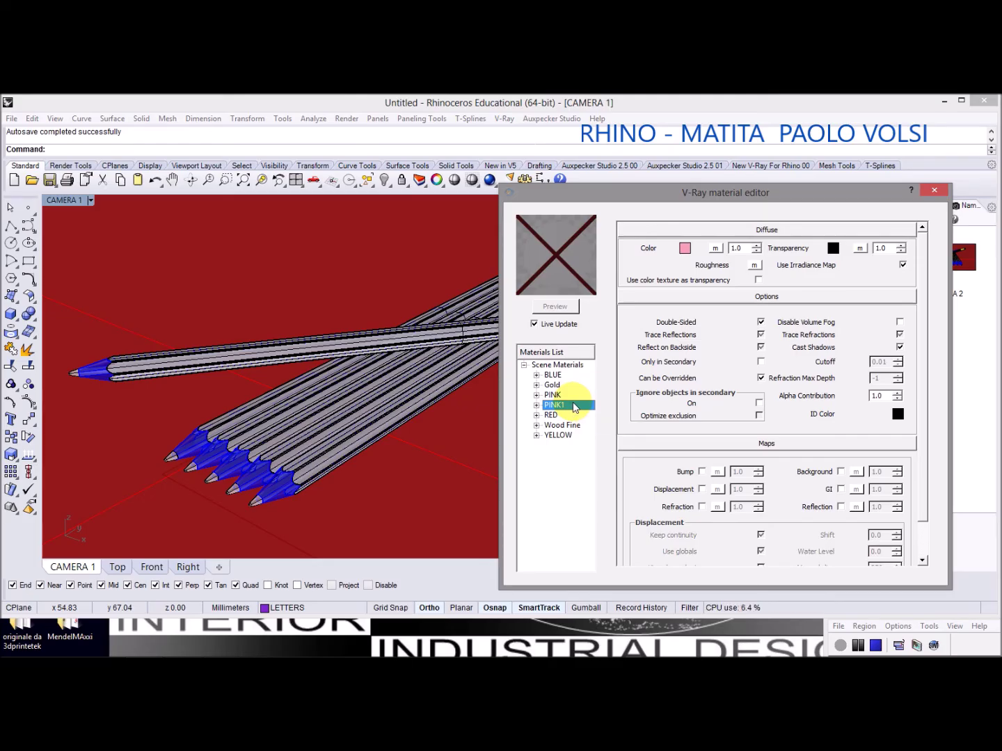
right_click(574, 405)
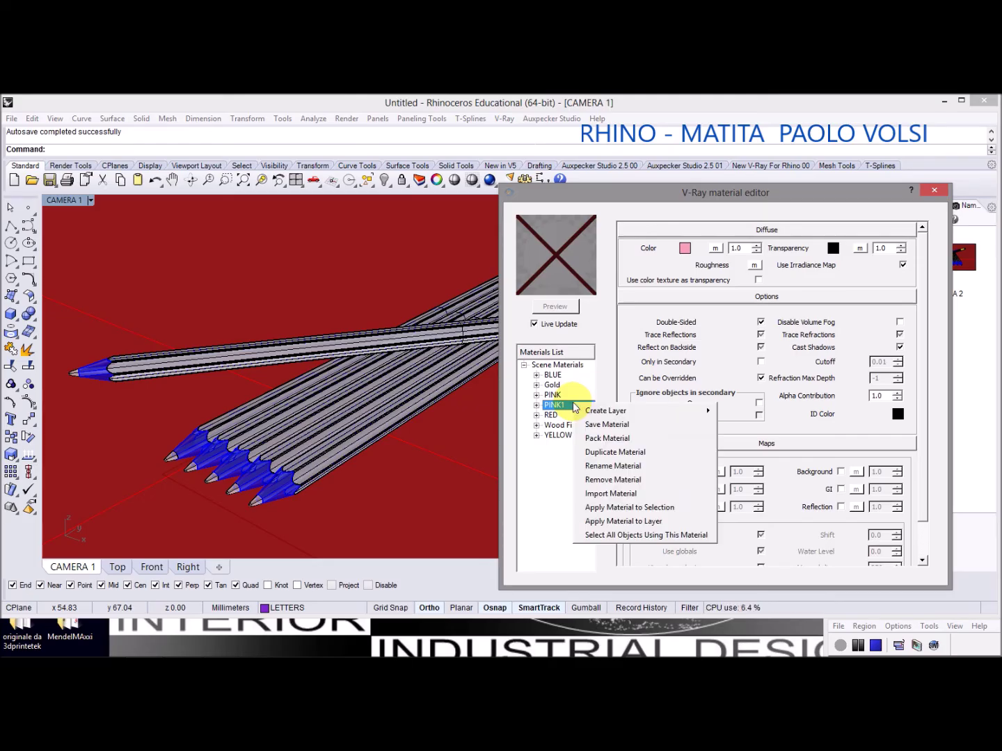
click(595, 468)
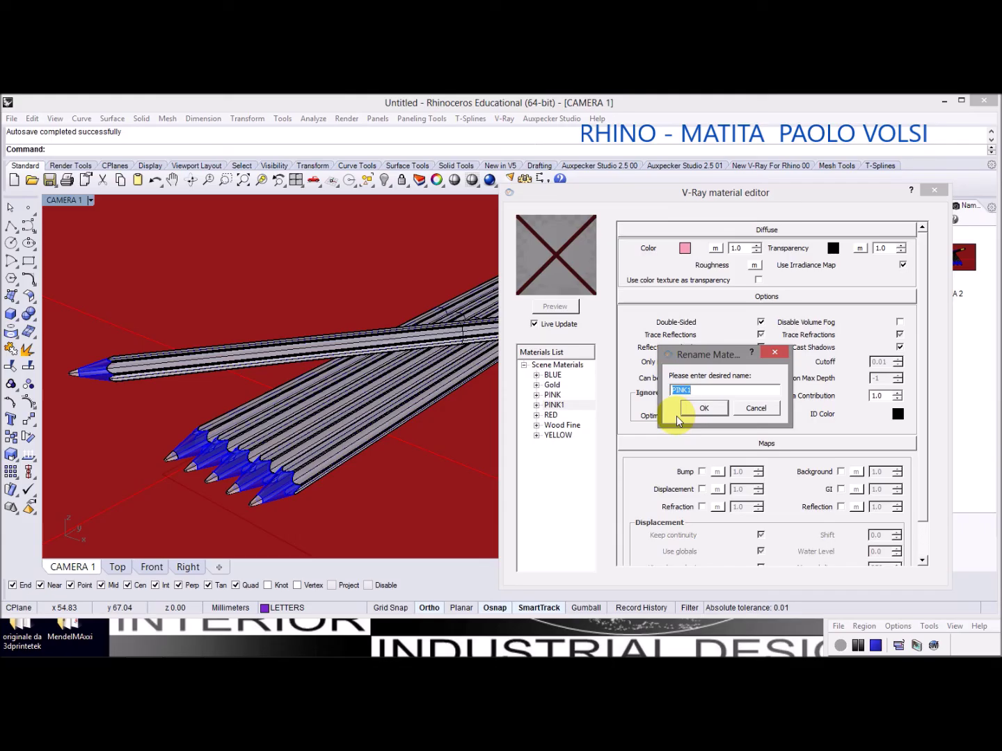
text(GREEN)
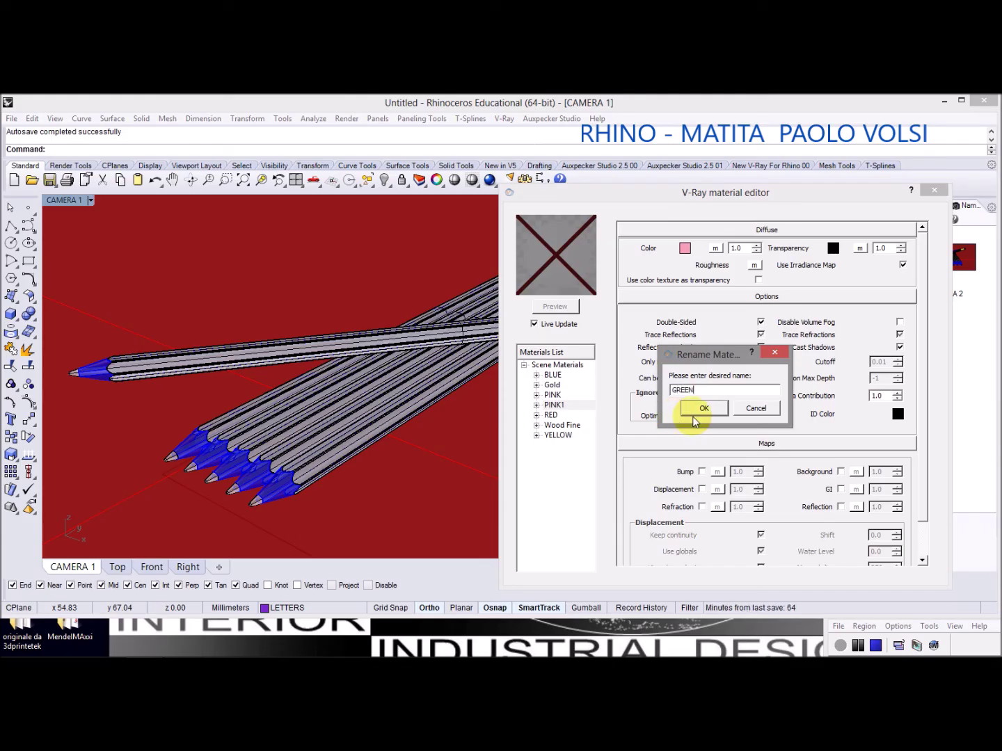
click(705, 409)
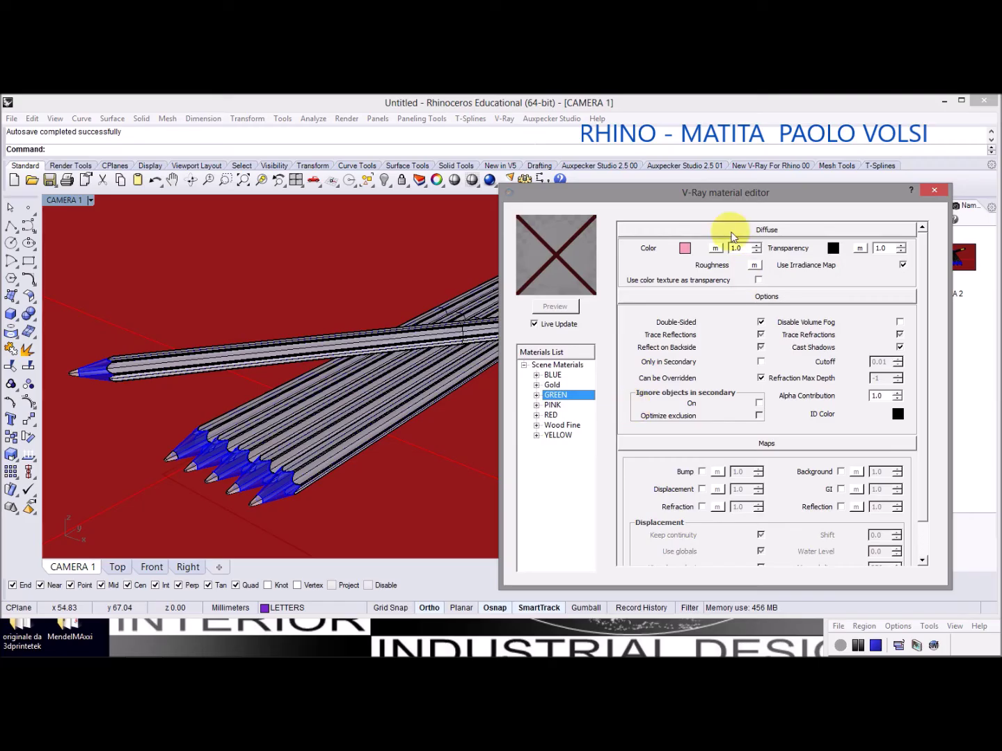
Set the GREEN material's diffuse color to the preset Green (0, 255, 0)
click(685, 247)
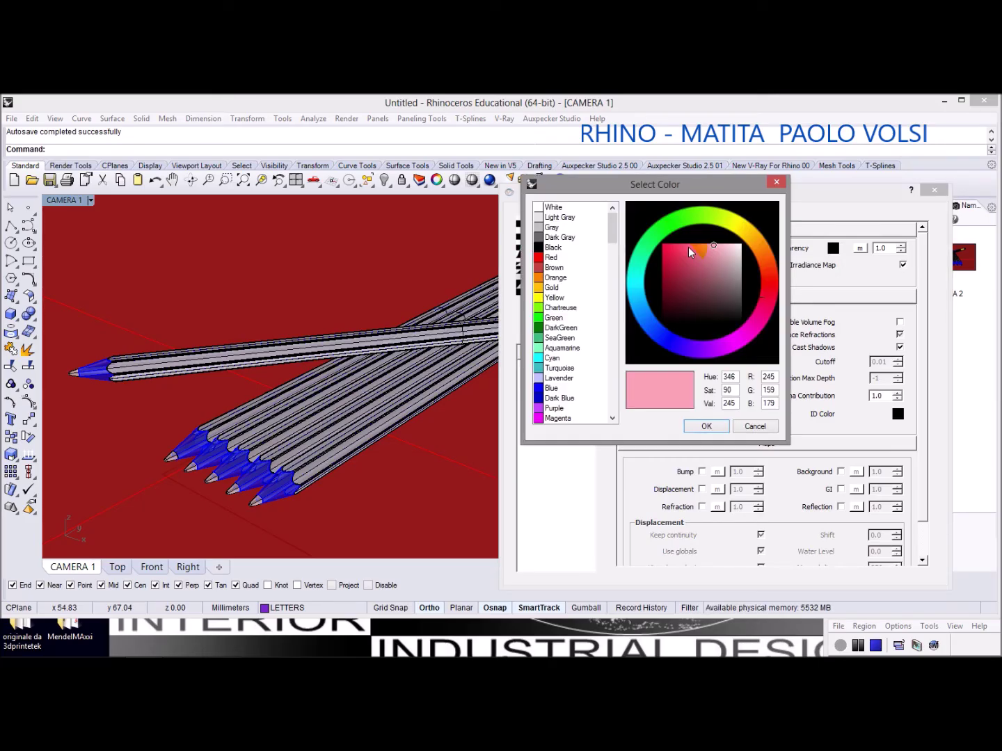
click(551, 318)
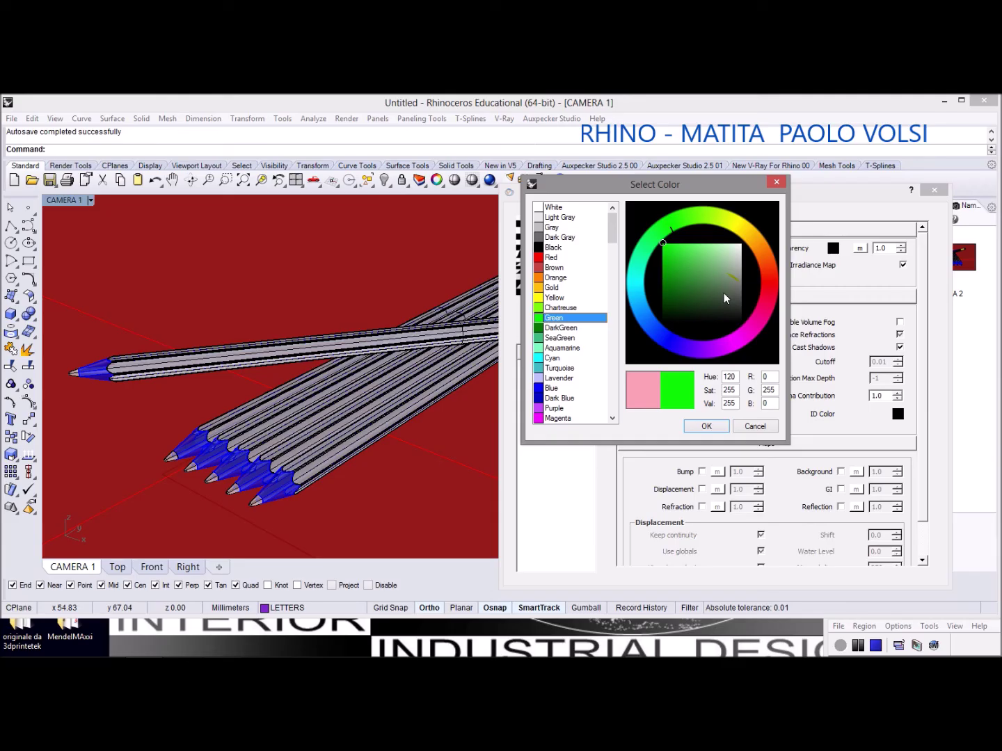
click(703, 430)
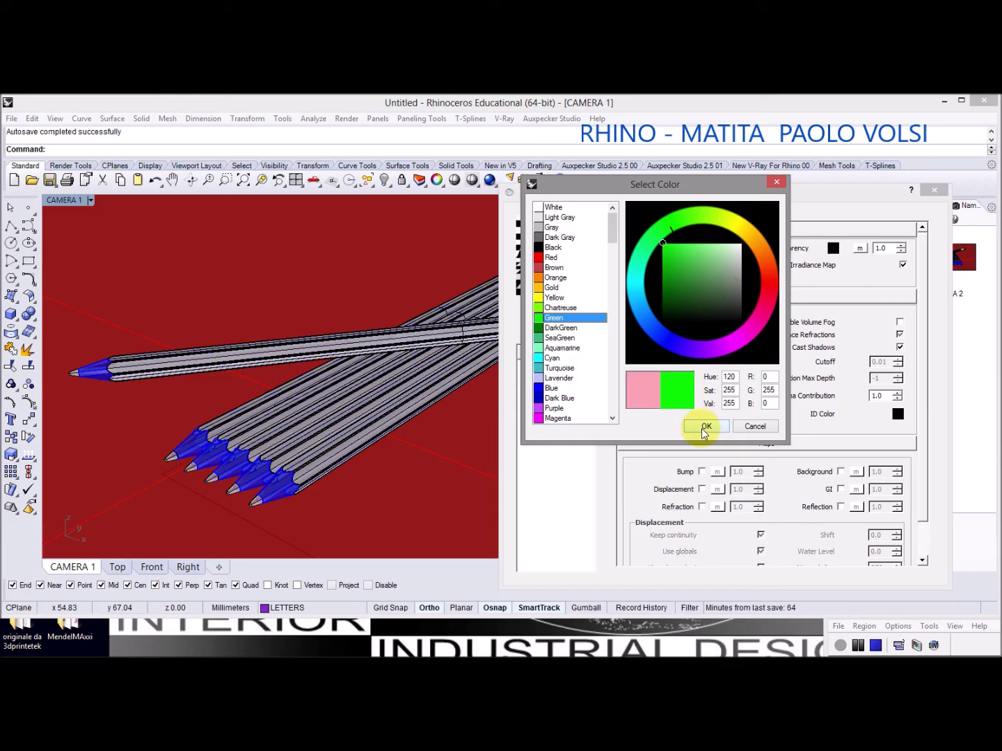
click(704, 430)
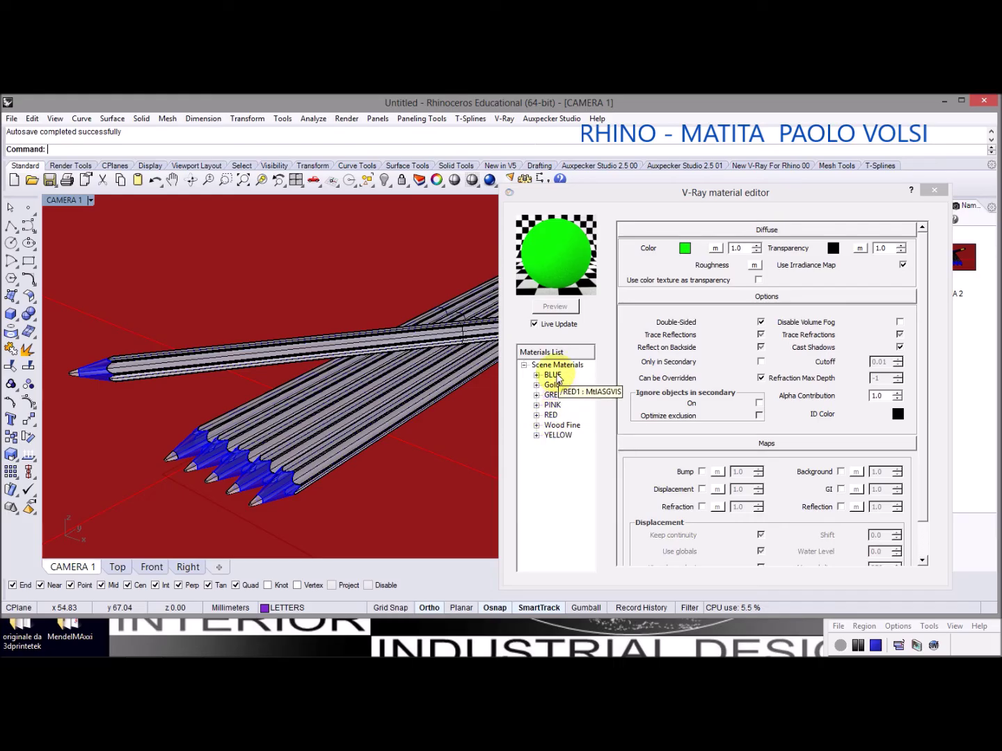
Duplicate the GREEN material and rename the copy as ORANGE
right_click(554, 396)
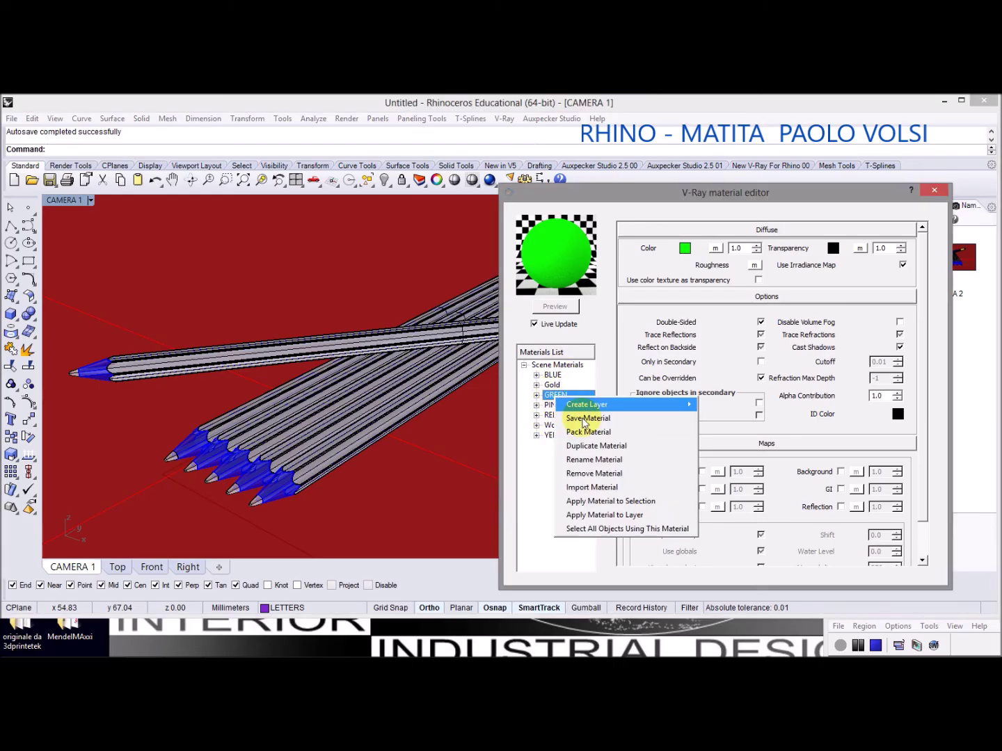
click(591, 445)
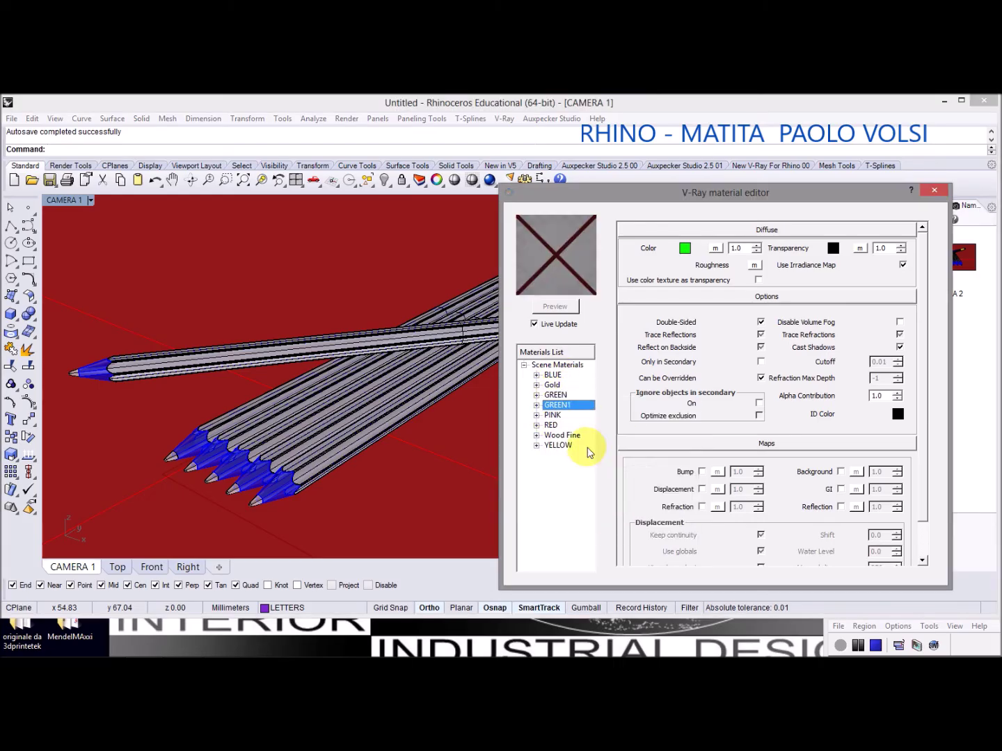
right_click(561, 406)
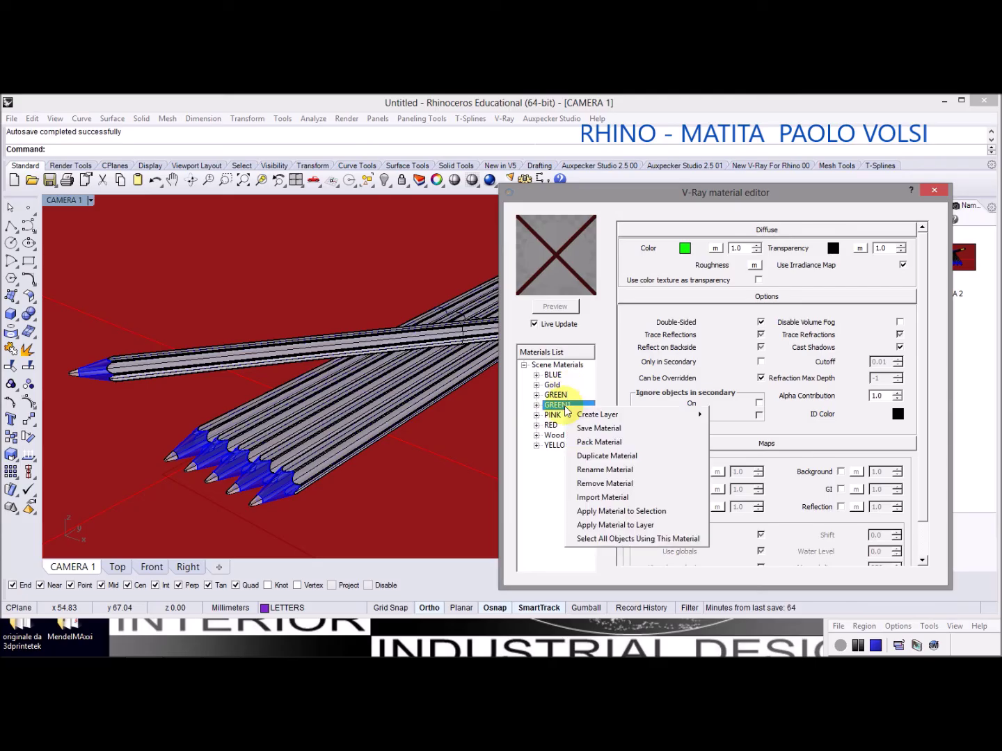
click(592, 470)
text(ORANGE)
click(703, 407)
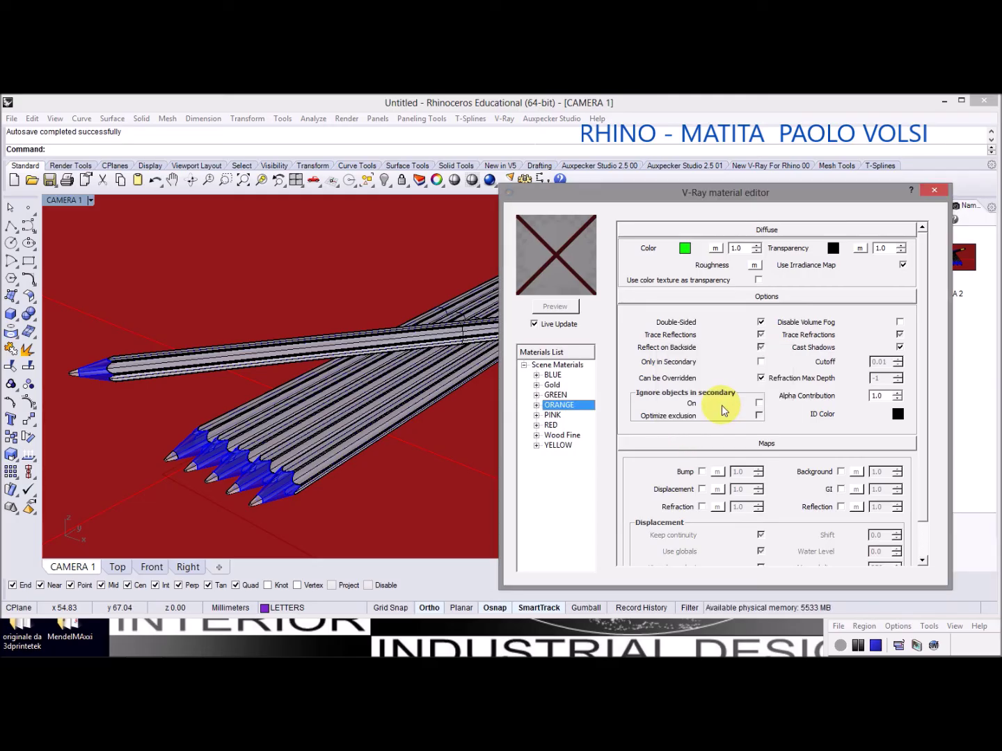
Set the ORANGE material's diffuse color to a softened orange (255, 153, 53), starting from the preset Orange and lowering its saturation
click(684, 247)
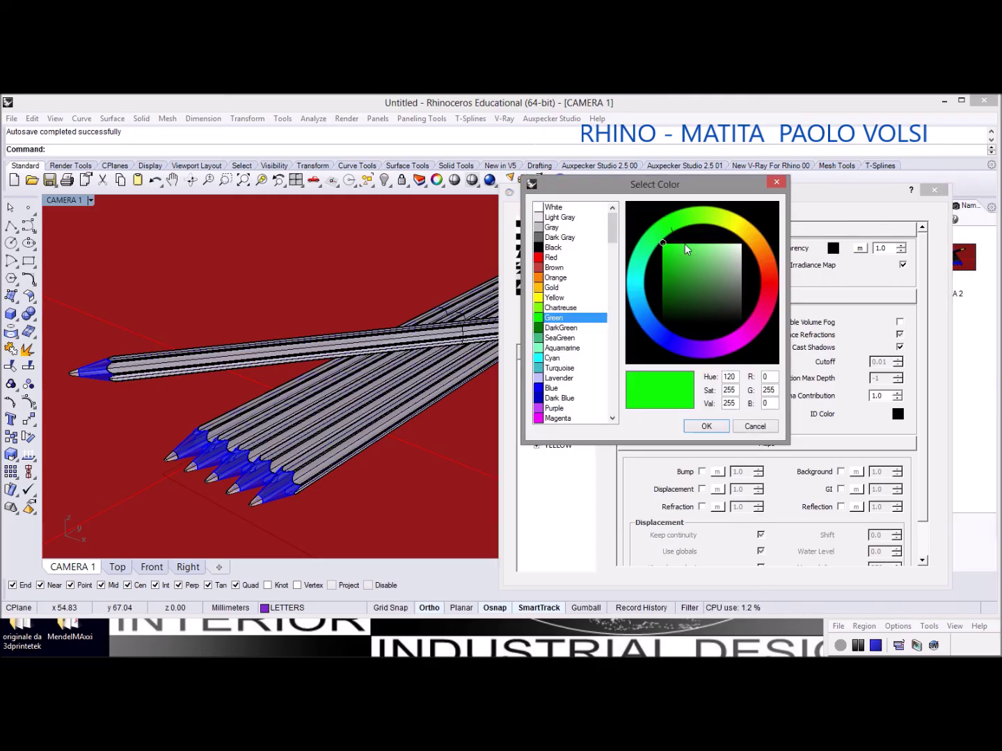
click(555, 278)
drag(709, 247, 679, 247)
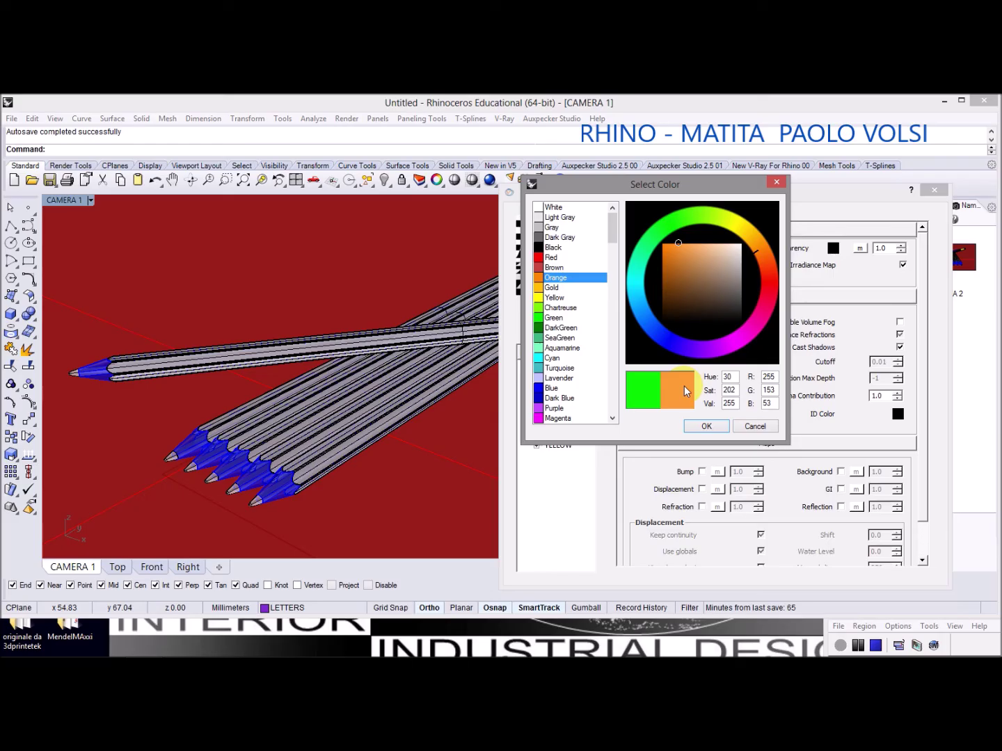
click(705, 426)
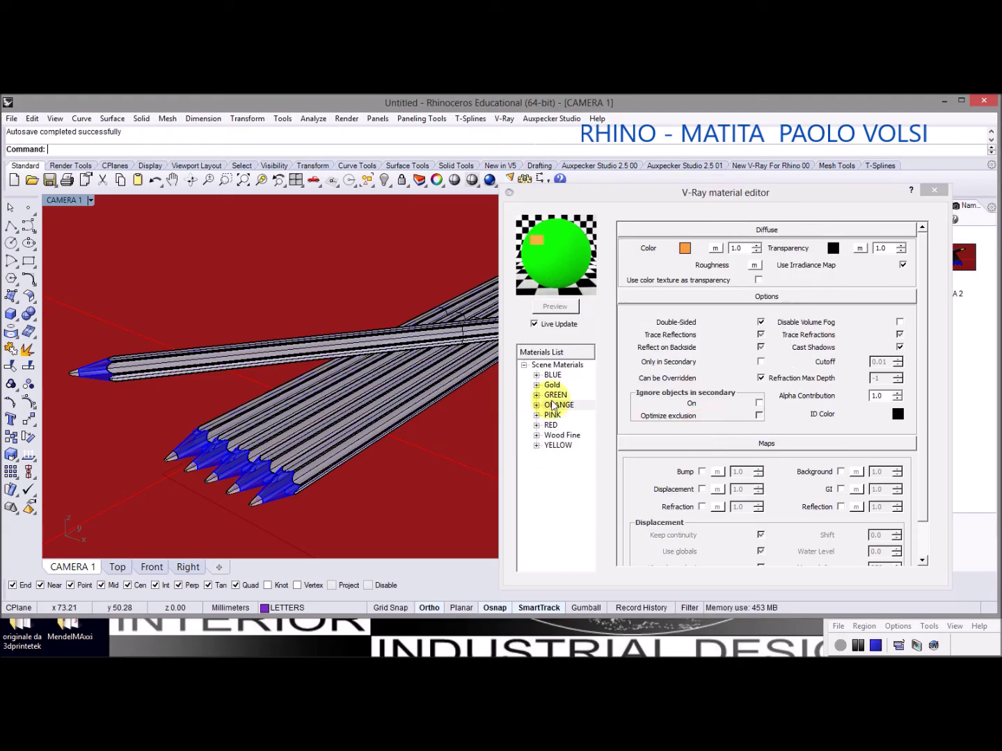
Apply the BLUE material to the grouped body and lead of the nearest pencil in the row of five
click(251, 504)
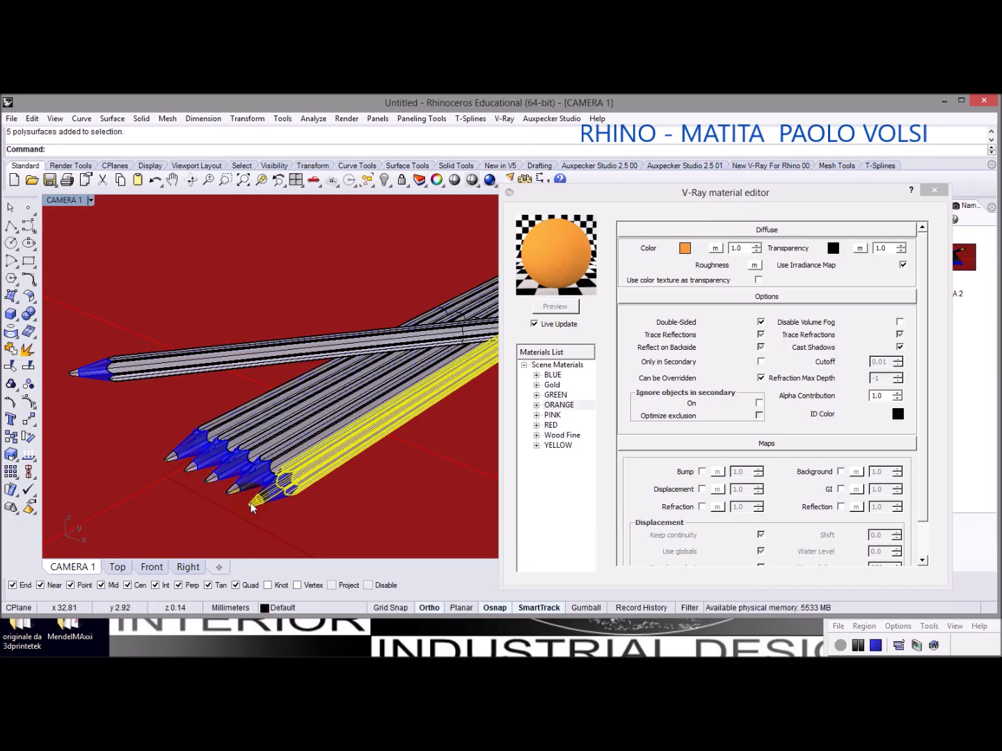
click(553, 381)
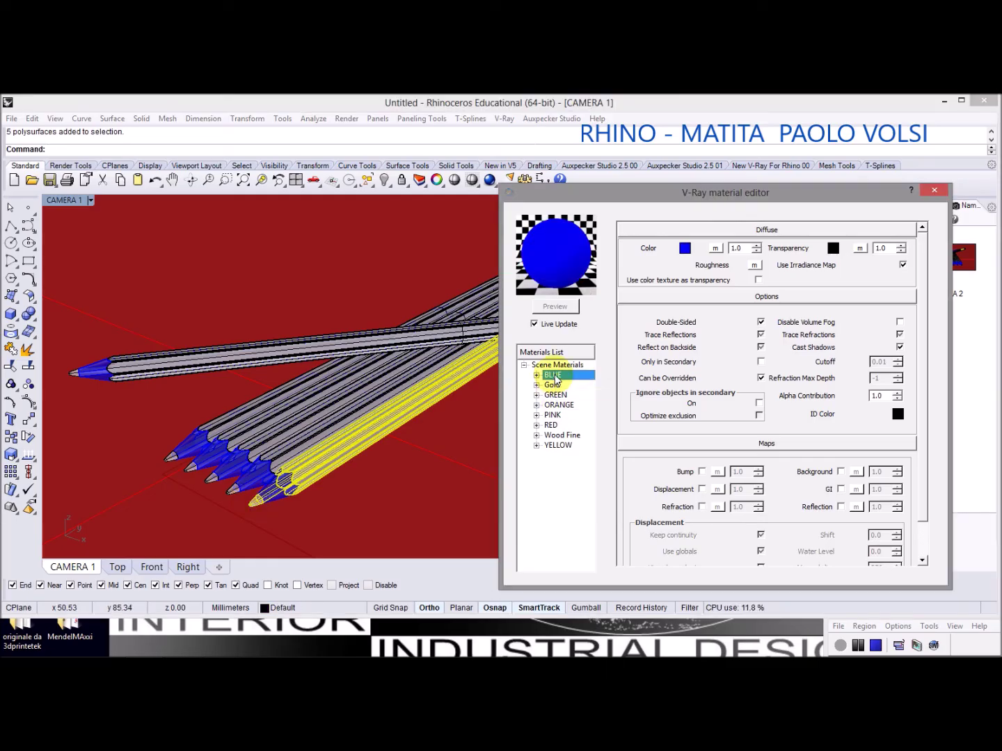
right_click(555, 378)
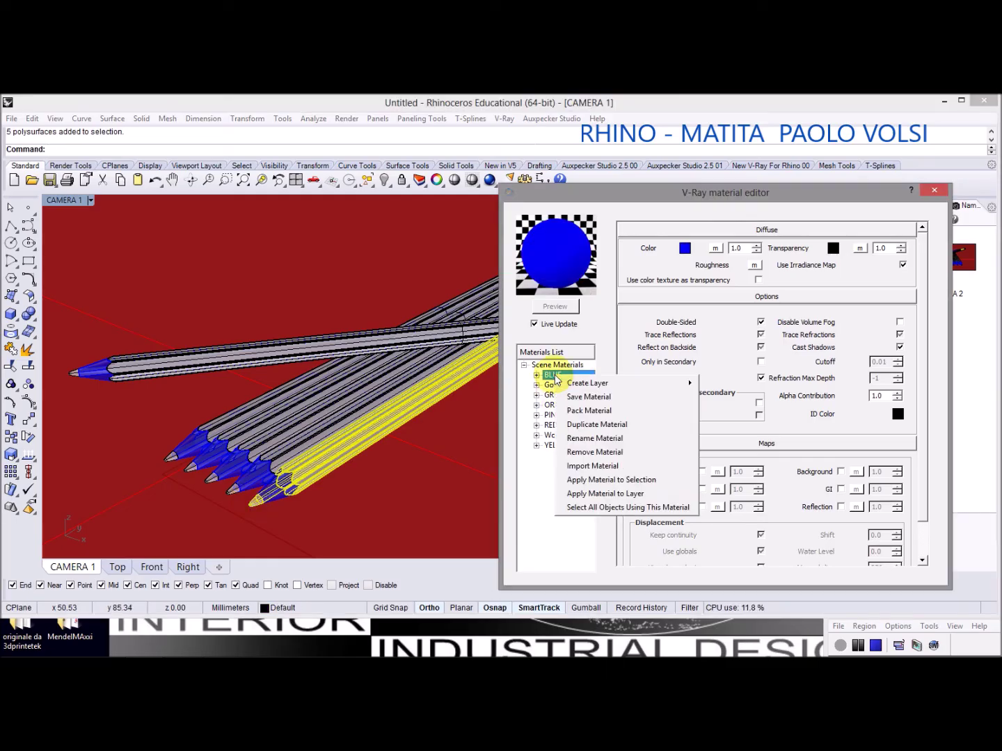
click(581, 481)
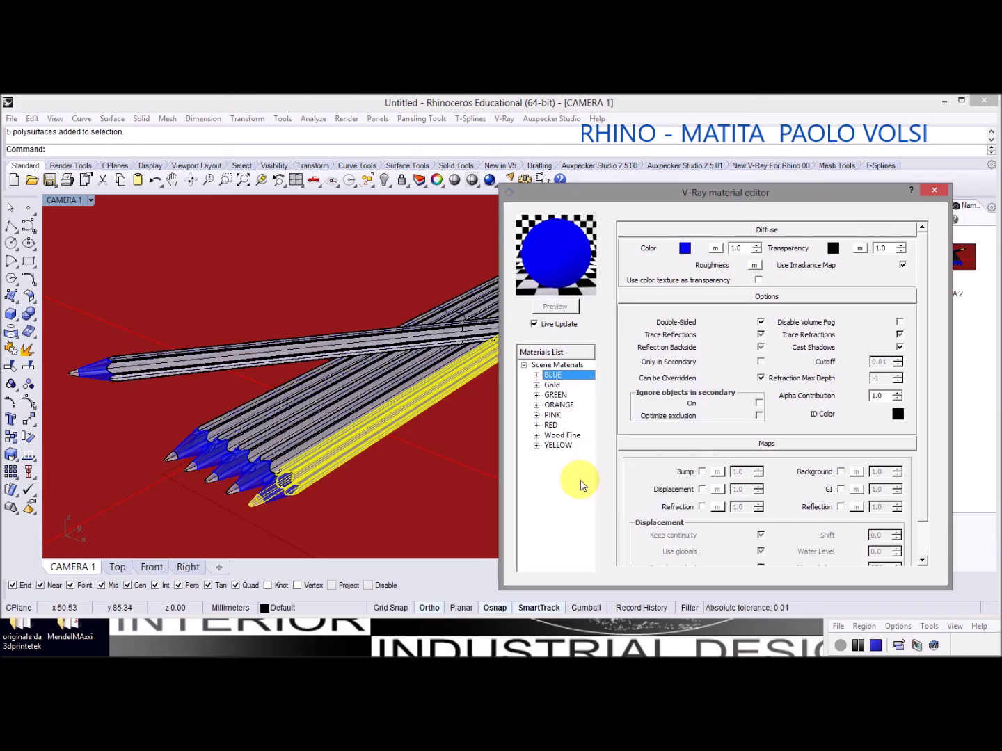
Apply the ORANGE material to the grouped body and lead of the second-nearest pencil in the row
click(235, 493)
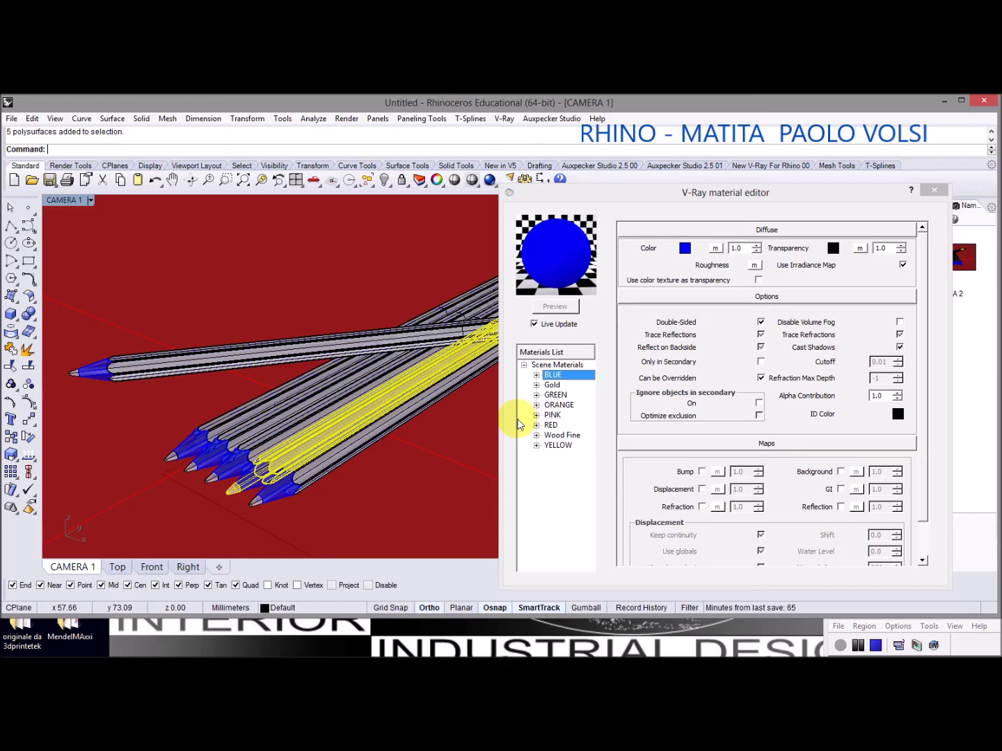
click(558, 407)
right_click(557, 408)
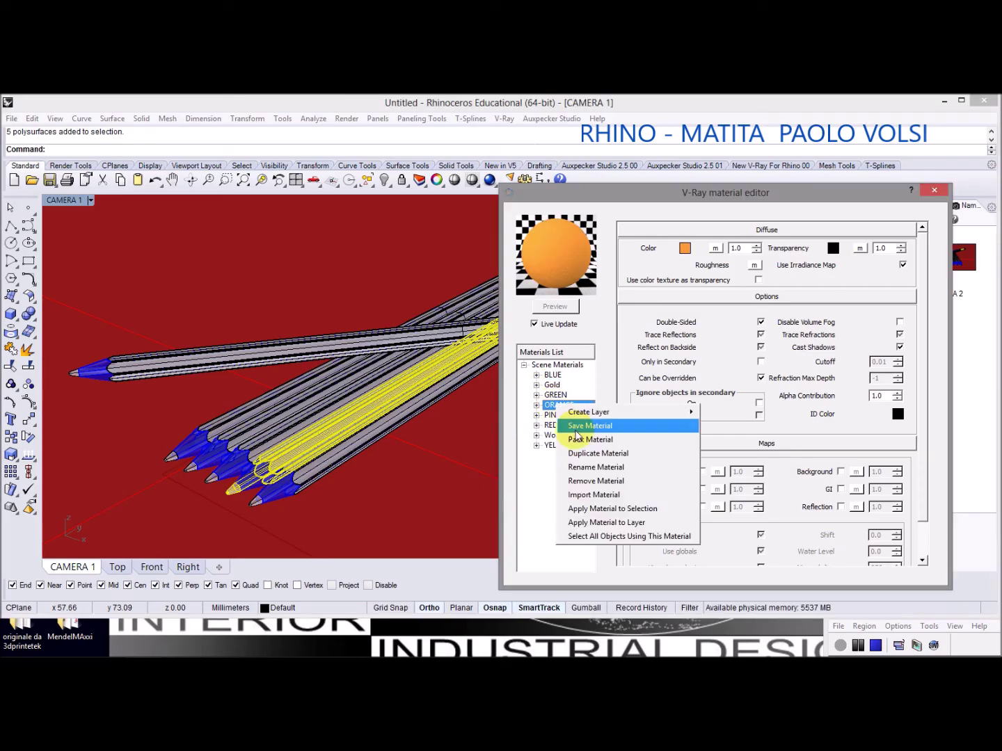
click(575, 512)
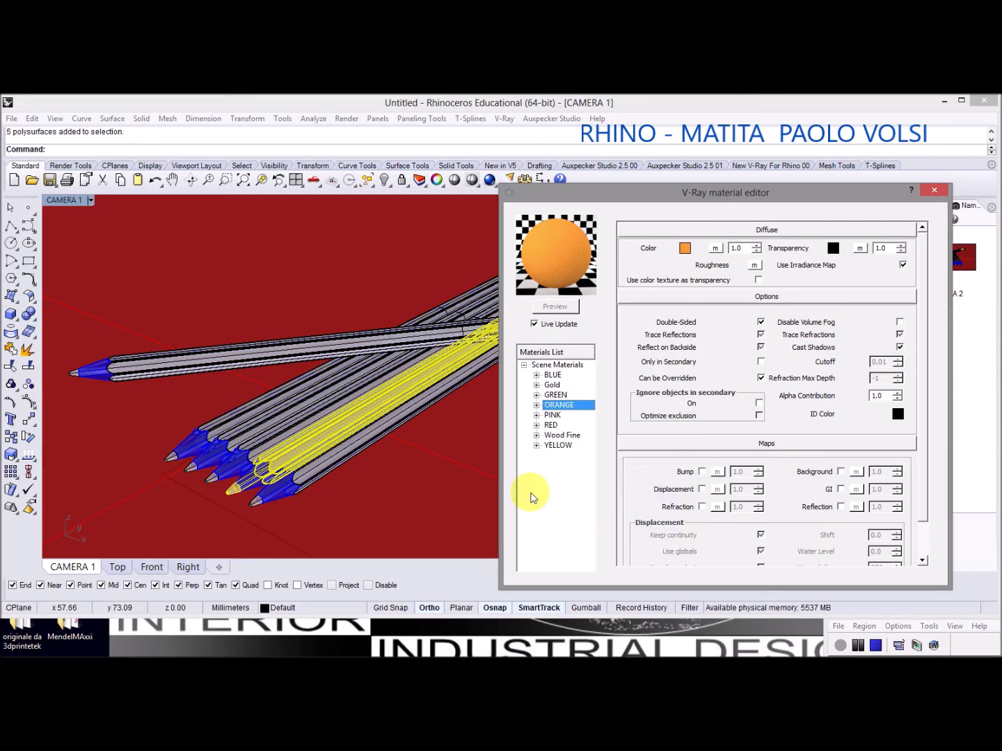
Select the group of the middle pencil's body and lead and apply the GREEN material to it
click(212, 480)
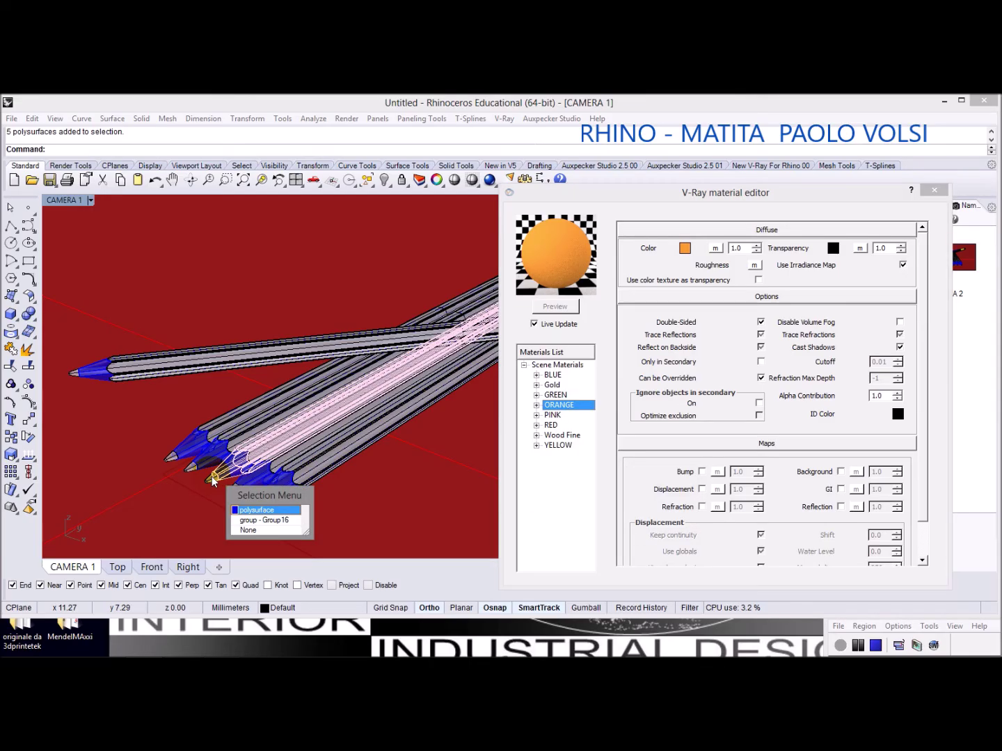
click(268, 505)
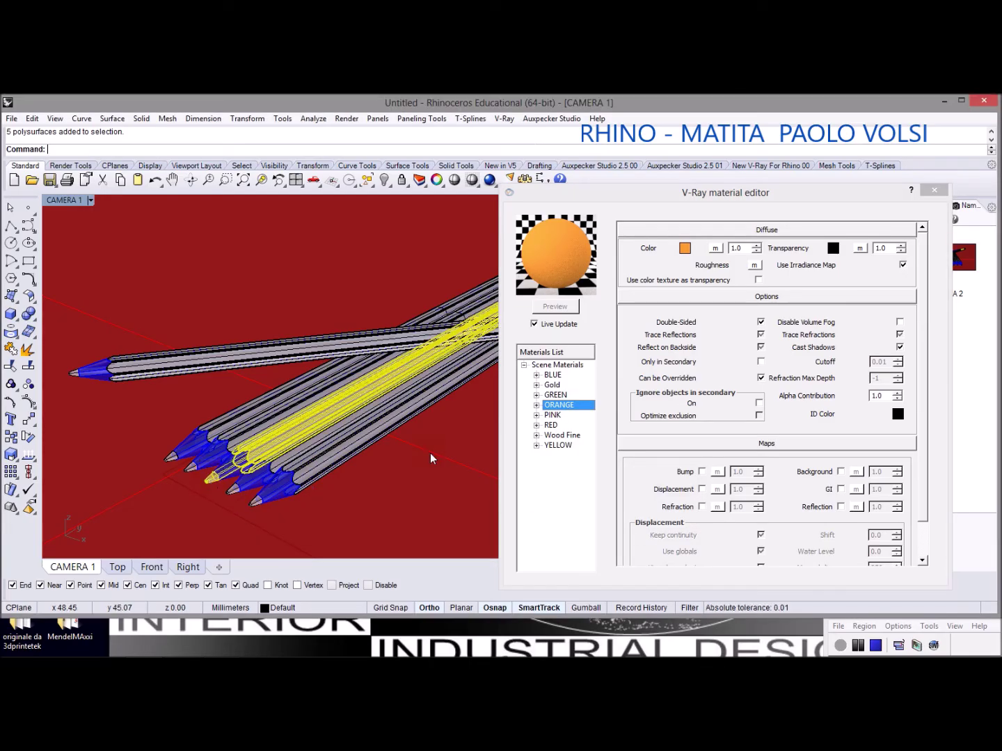
click(559, 396)
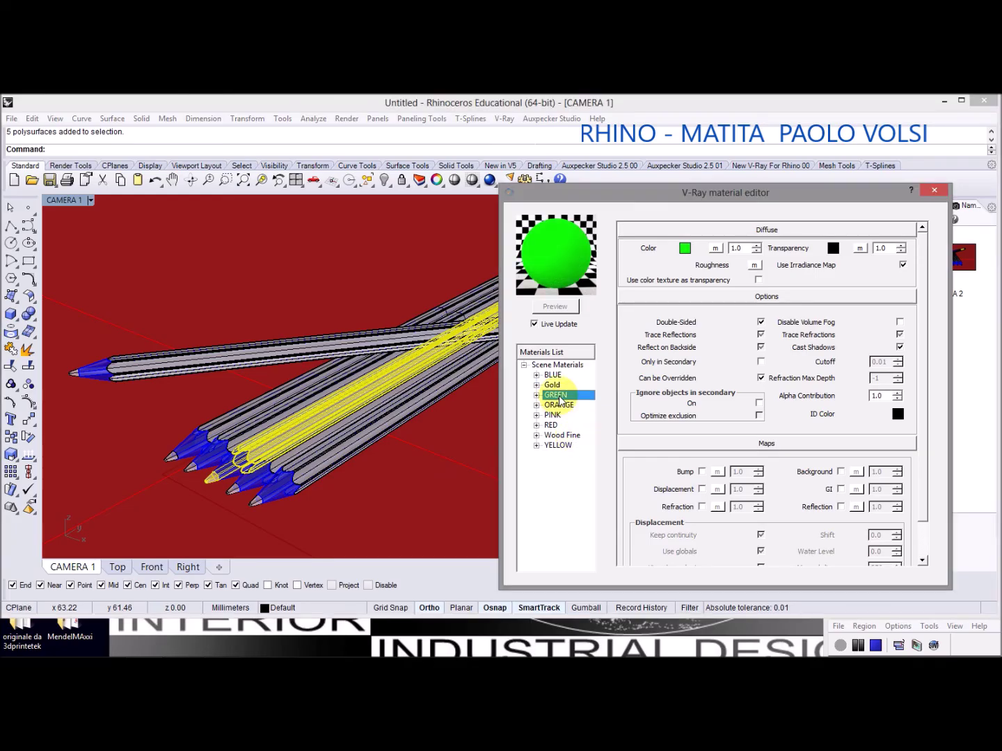
right_click(561, 398)
click(597, 501)
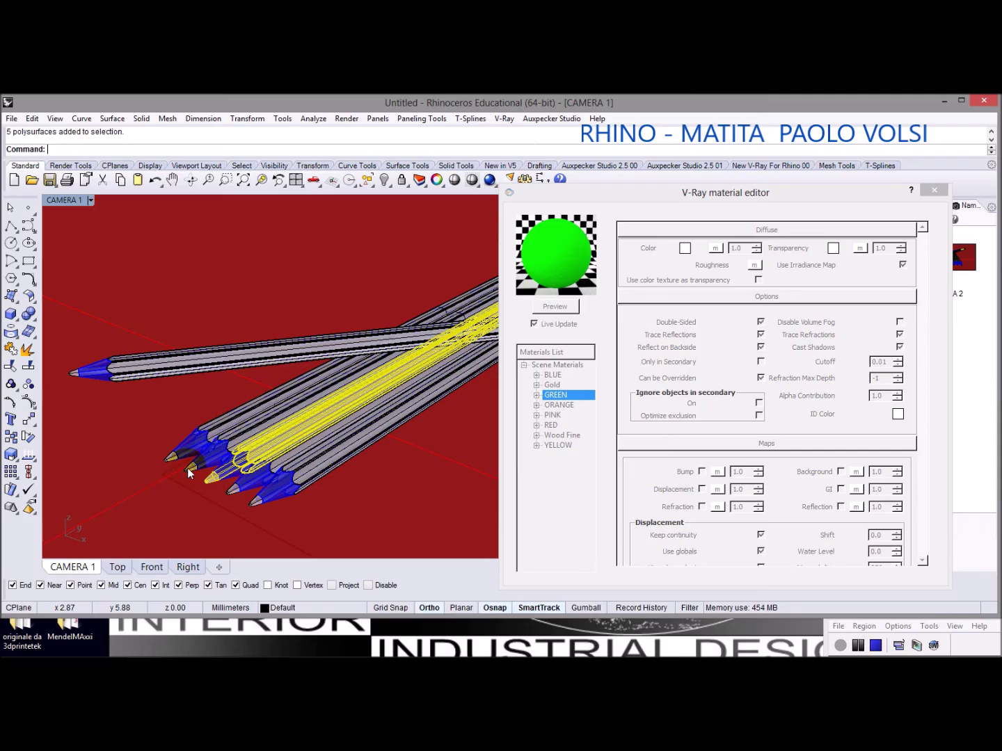
Select the group of the fourth pencil's body and lead, next to the farthest one, and apply the PINK material to it
click(198, 474)
click(222, 514)
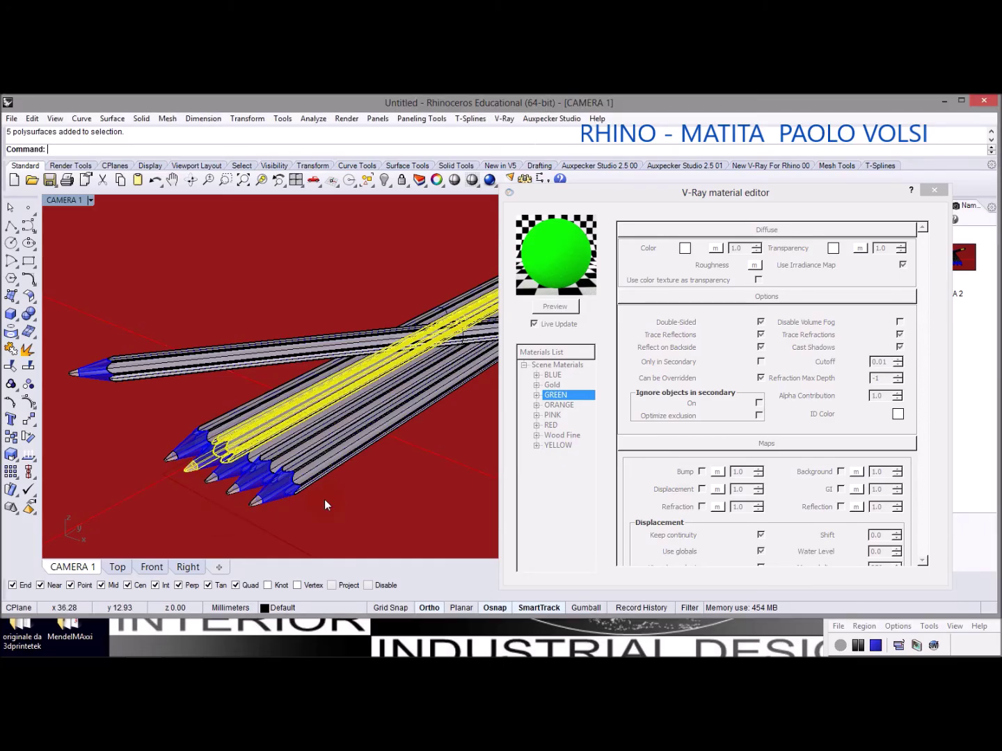
click(553, 416)
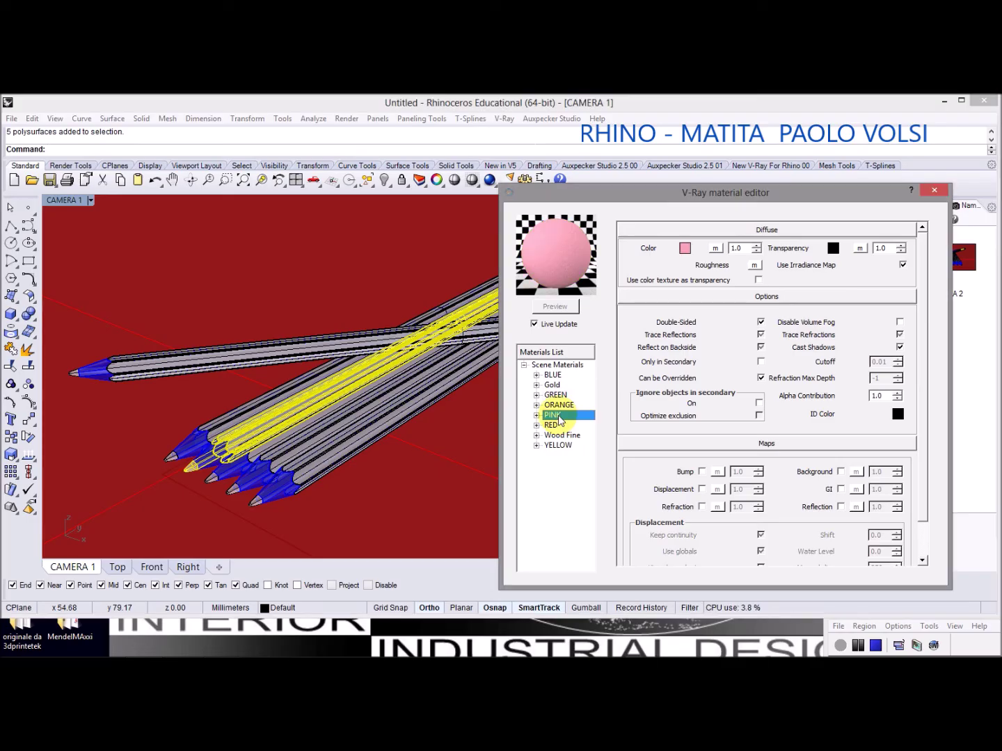
right_click(559, 420)
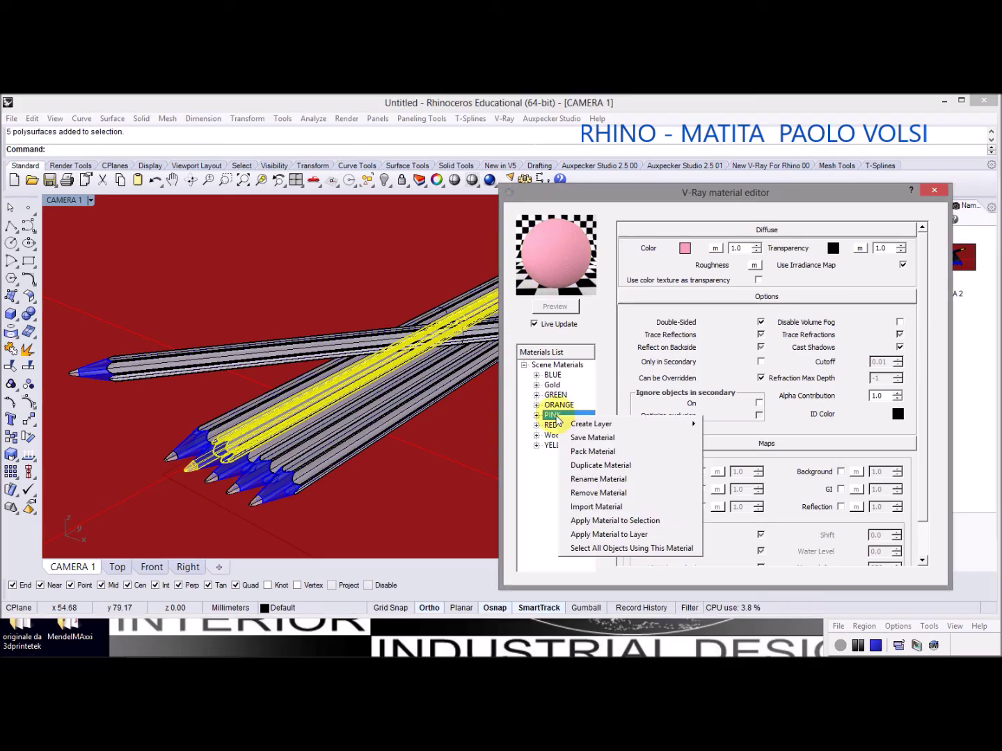
click(578, 521)
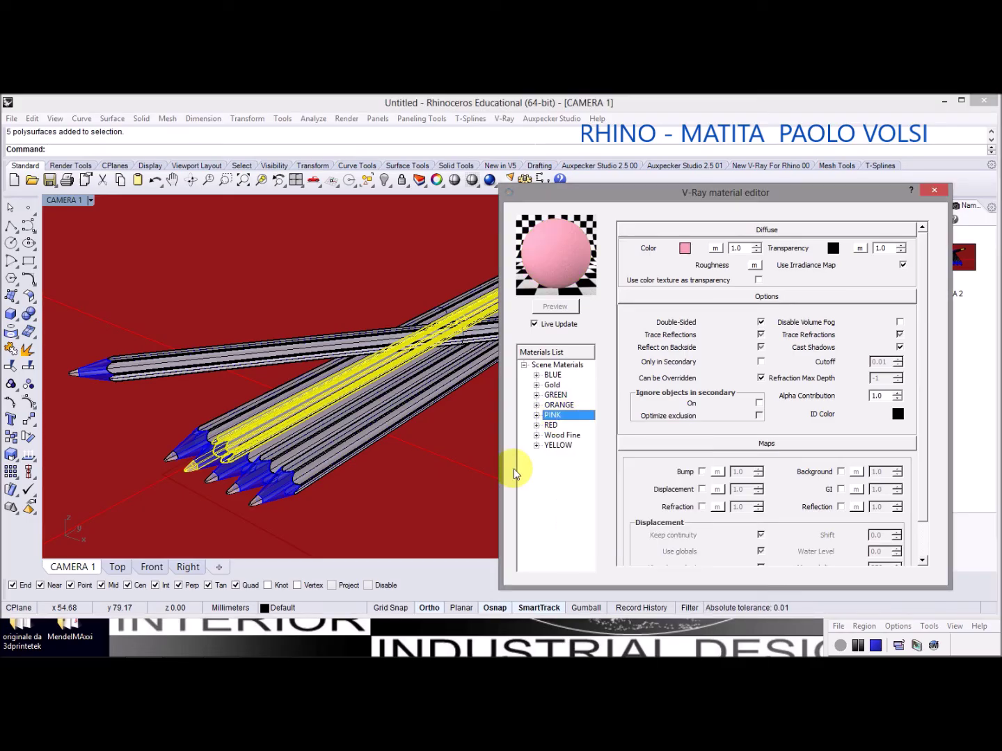
Apply the YELLOW material to the grouped body and lead of the farthest pencil in the row
click(172, 466)
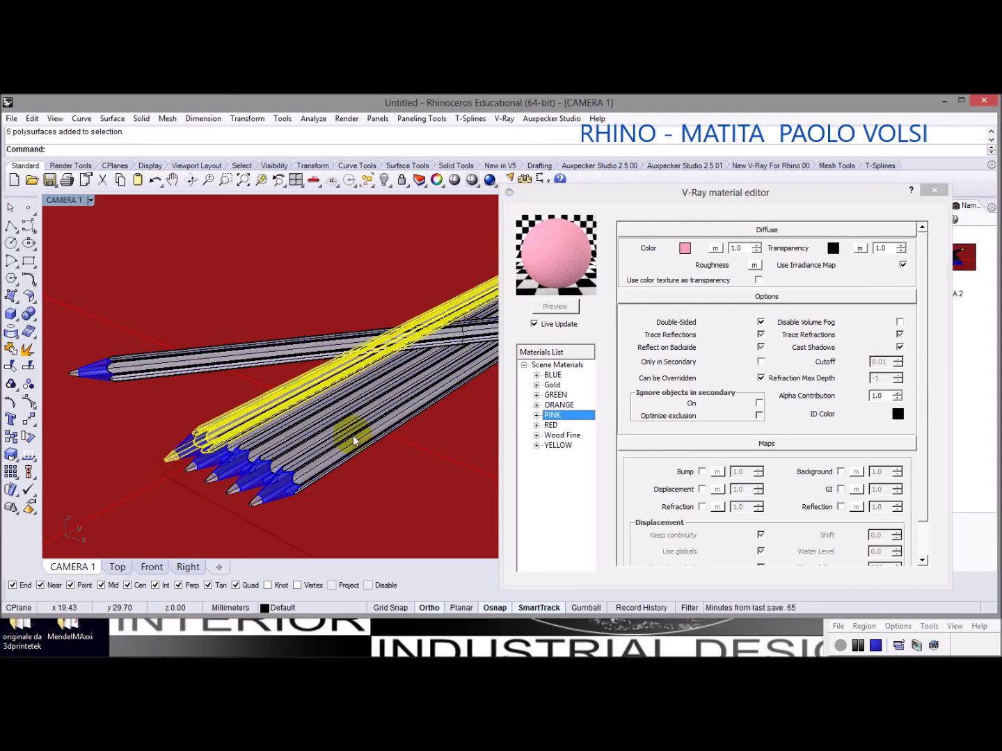
click(550, 447)
right_click(550, 447)
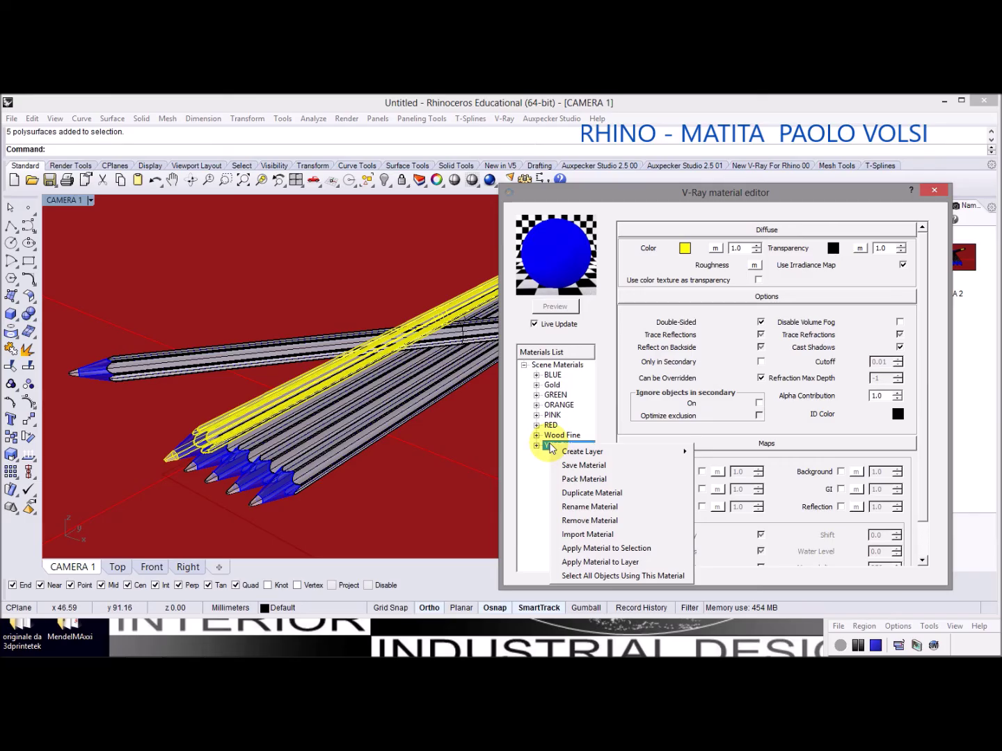
click(577, 548)
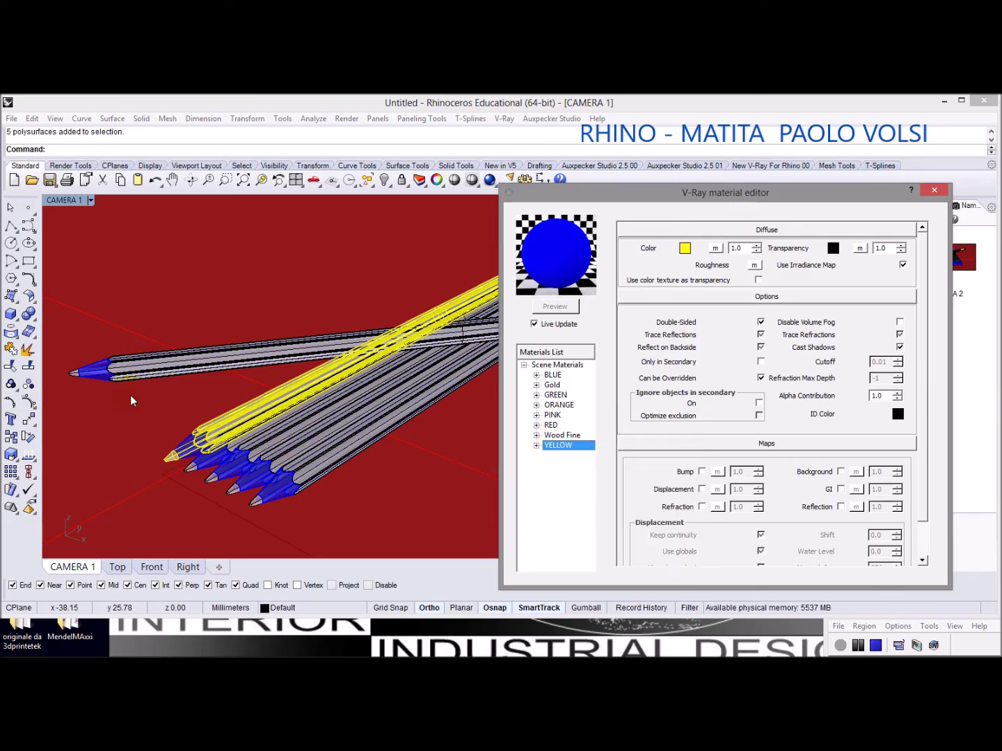
Apply the RED material to the grouped body and lead of the pencil lying across the other five
click(70, 371)
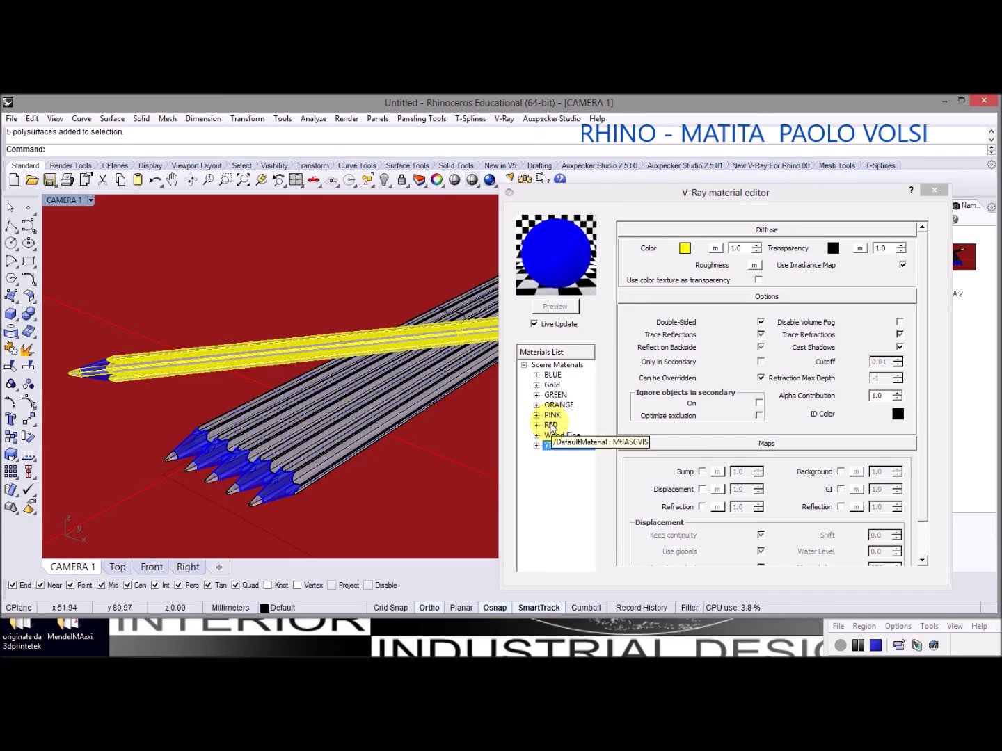
click(550, 426)
right_click(550, 426)
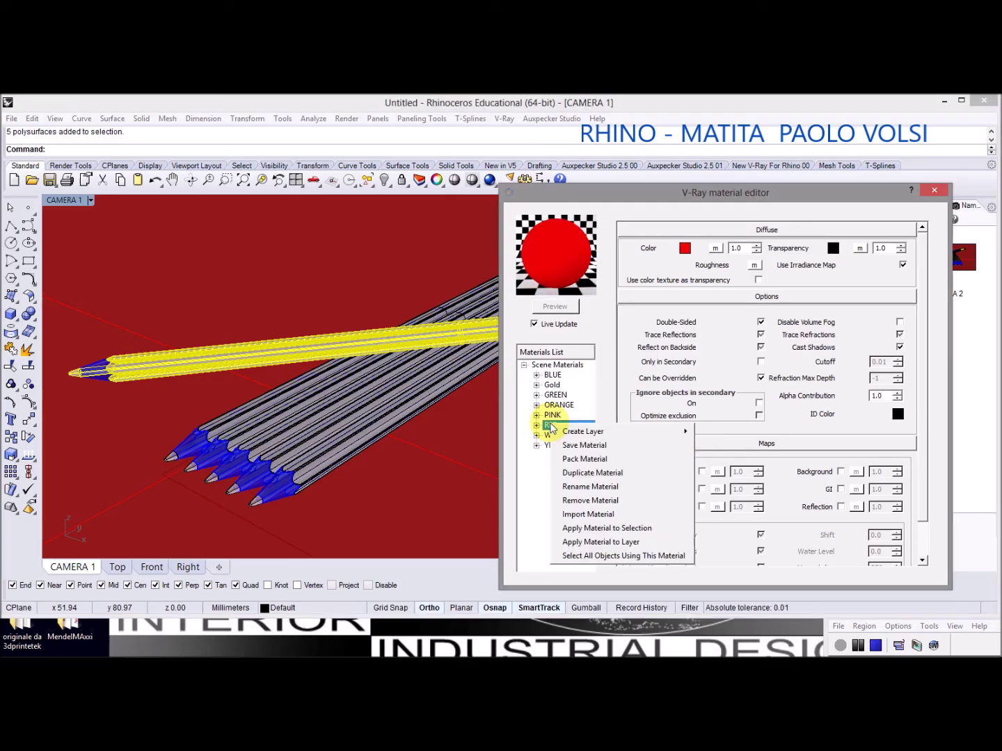
click(576, 529)
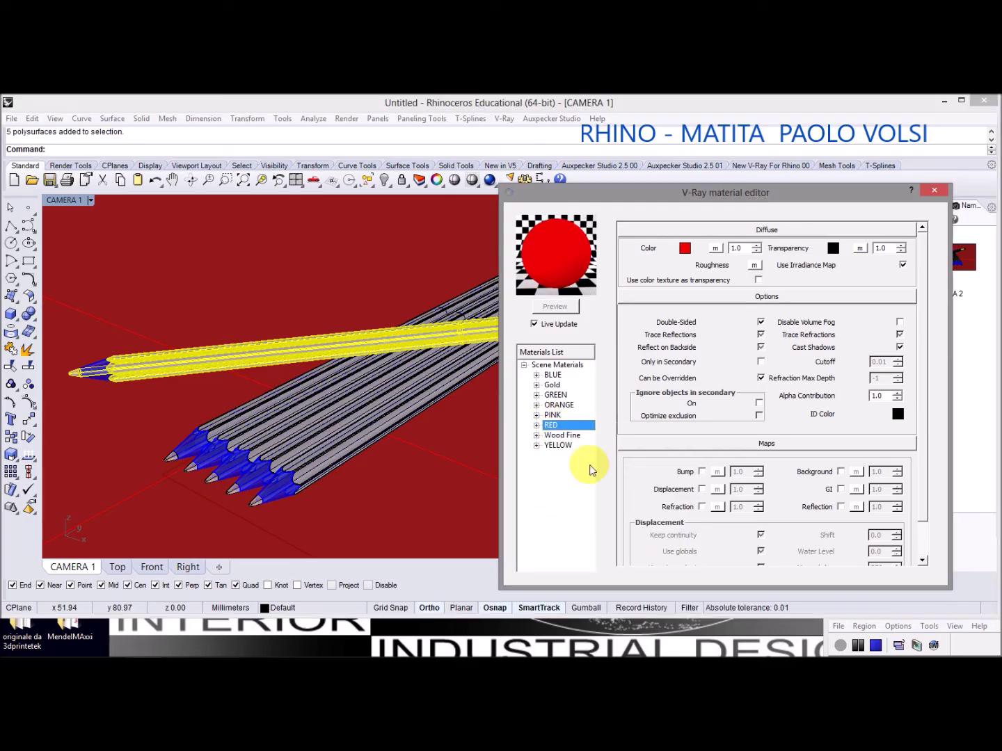
Switch the CAMERA 1 viewport to Rendered display mode and select the ground surface beneath the pencils
click(65, 200)
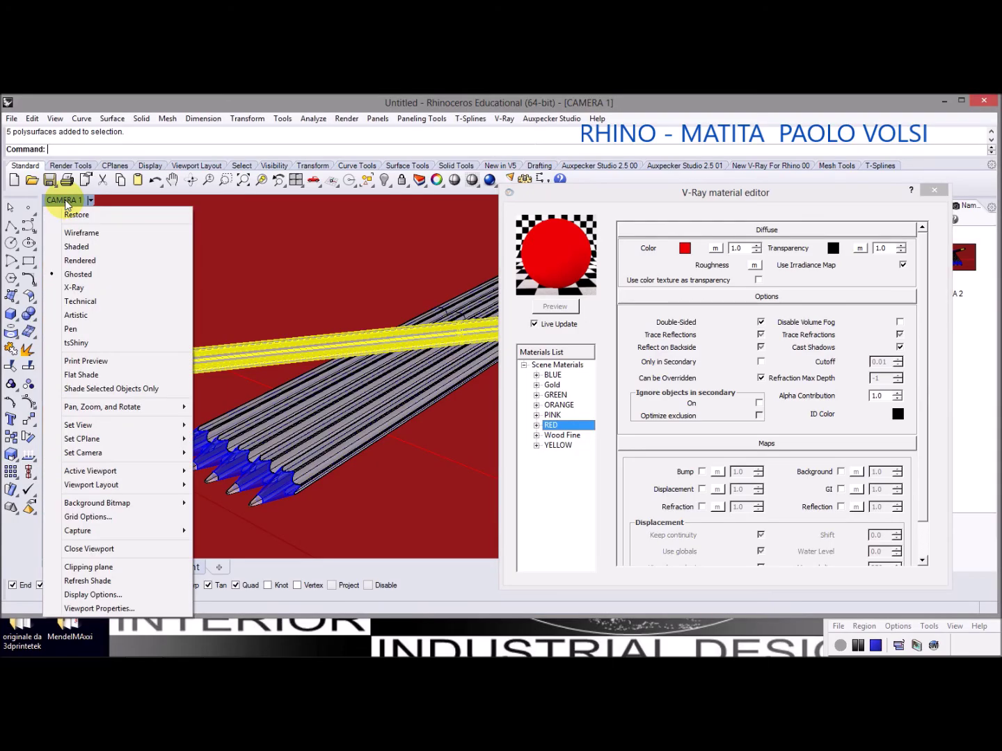
click(80, 261)
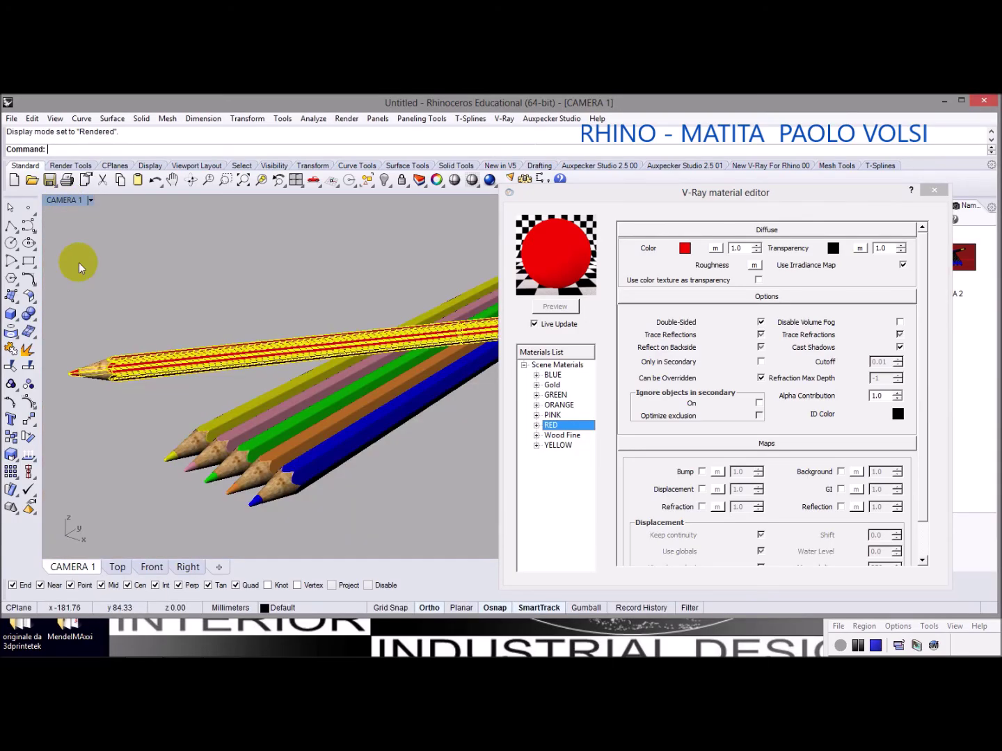
click(148, 405)
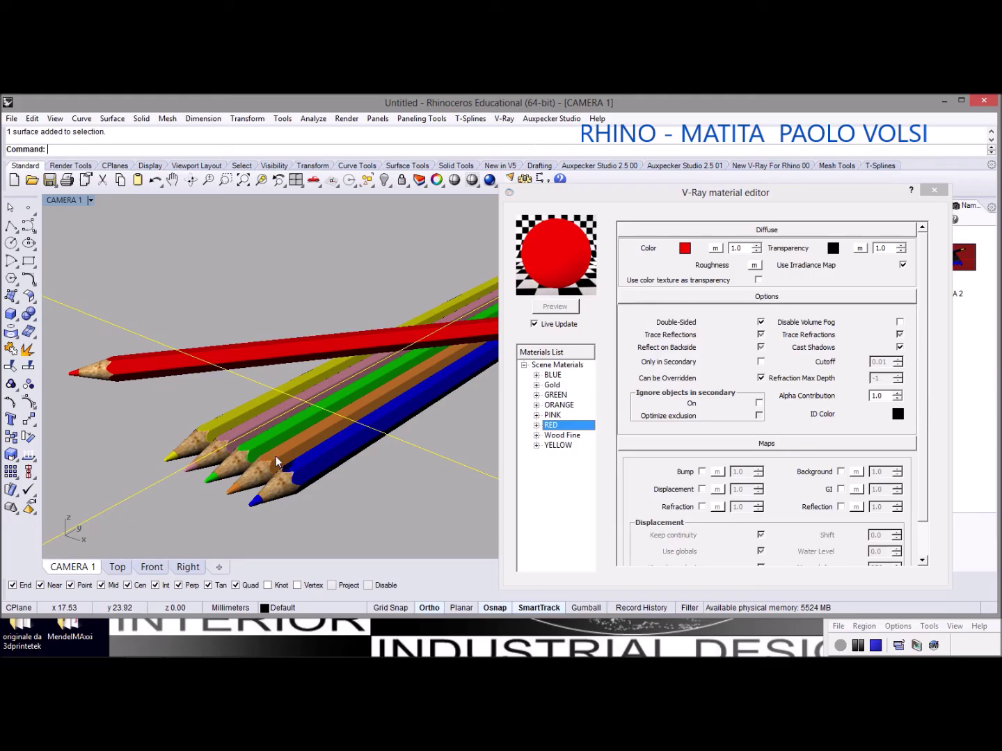
Change the diffuse colour of the PINK material to a darkened shade of the Brown preset
click(318, 477)
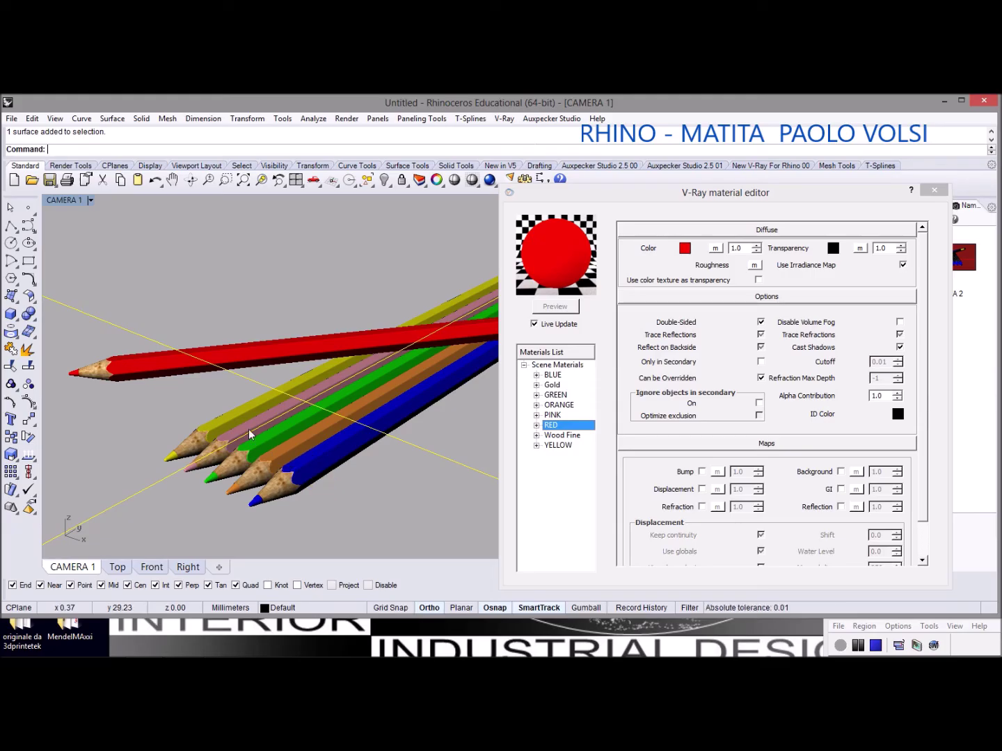
click(553, 416)
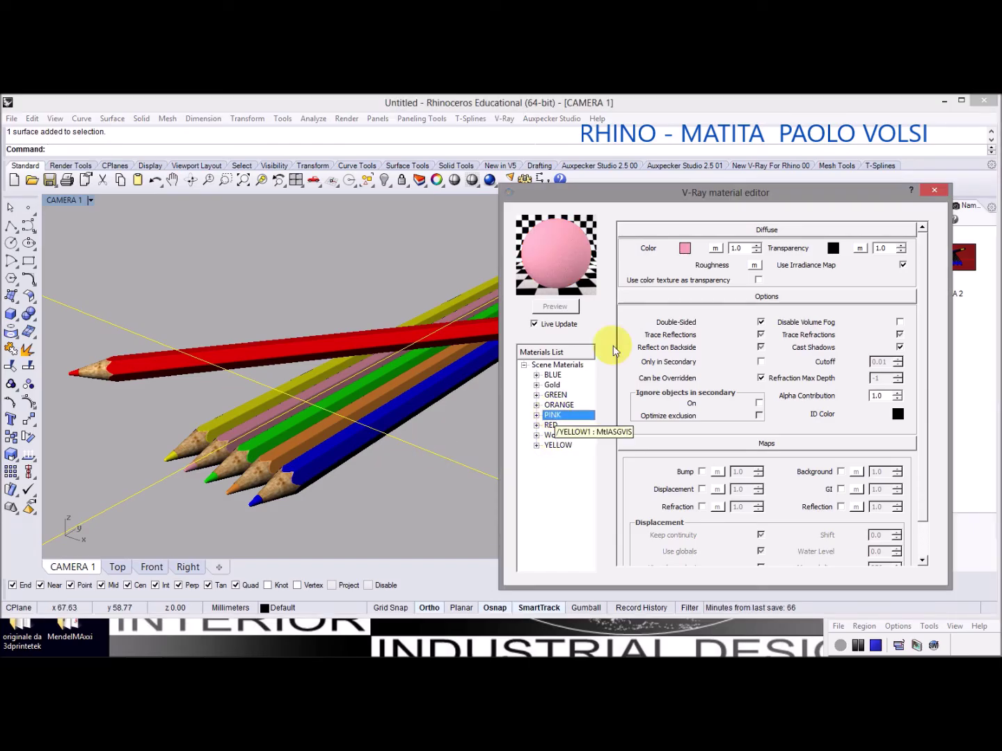
click(686, 247)
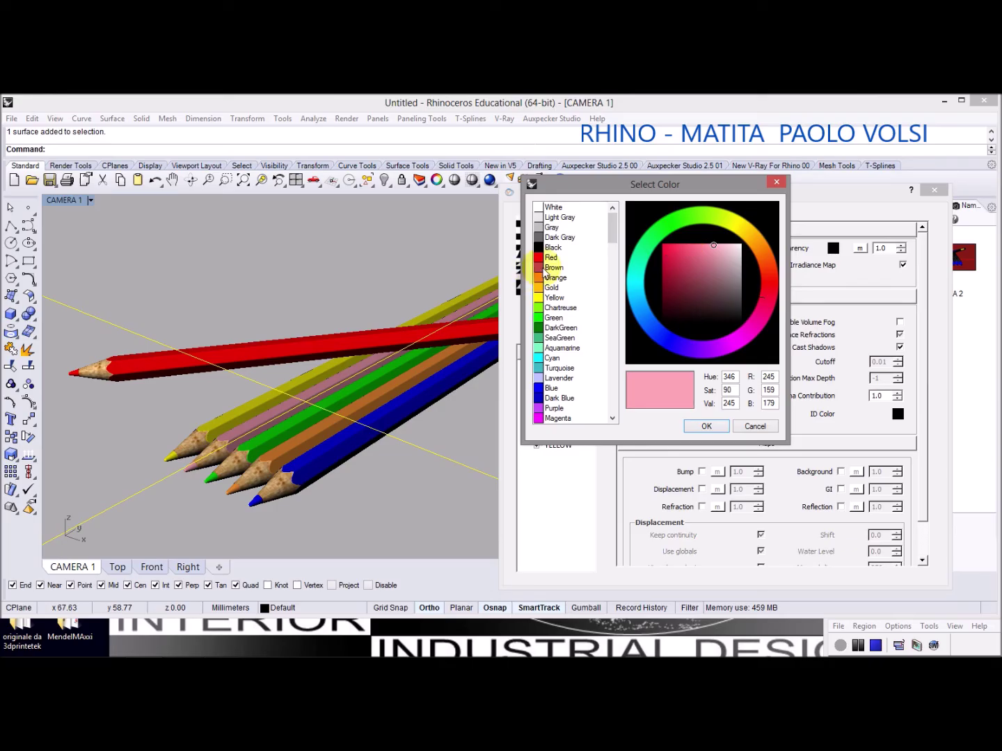
click(550, 268)
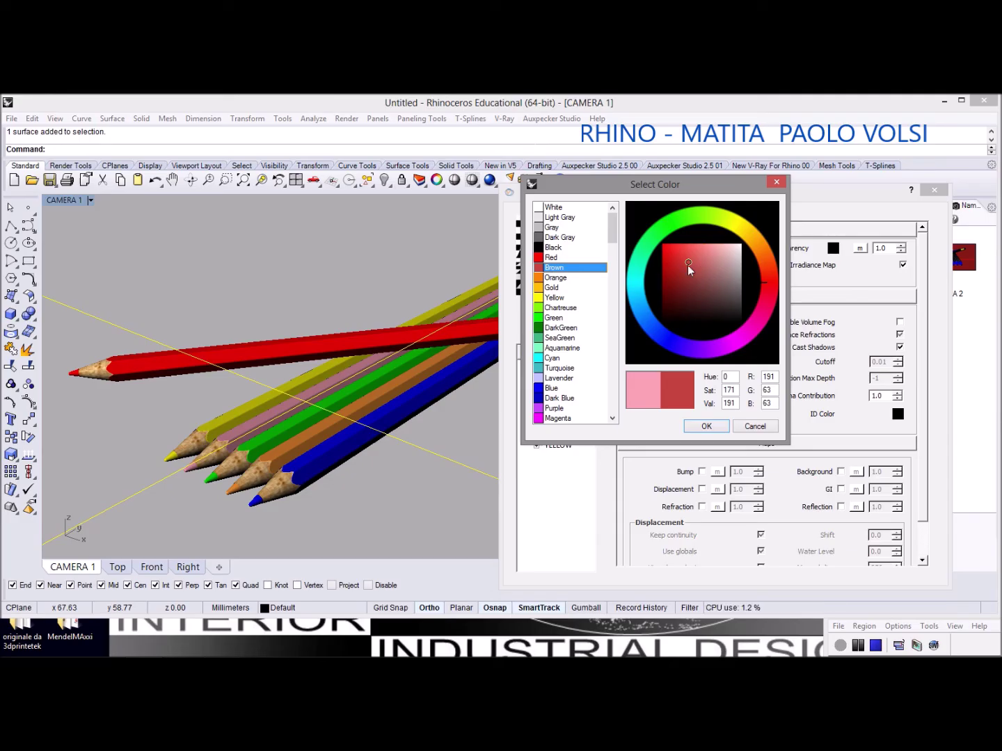
drag(686, 265, 686, 277)
click(707, 427)
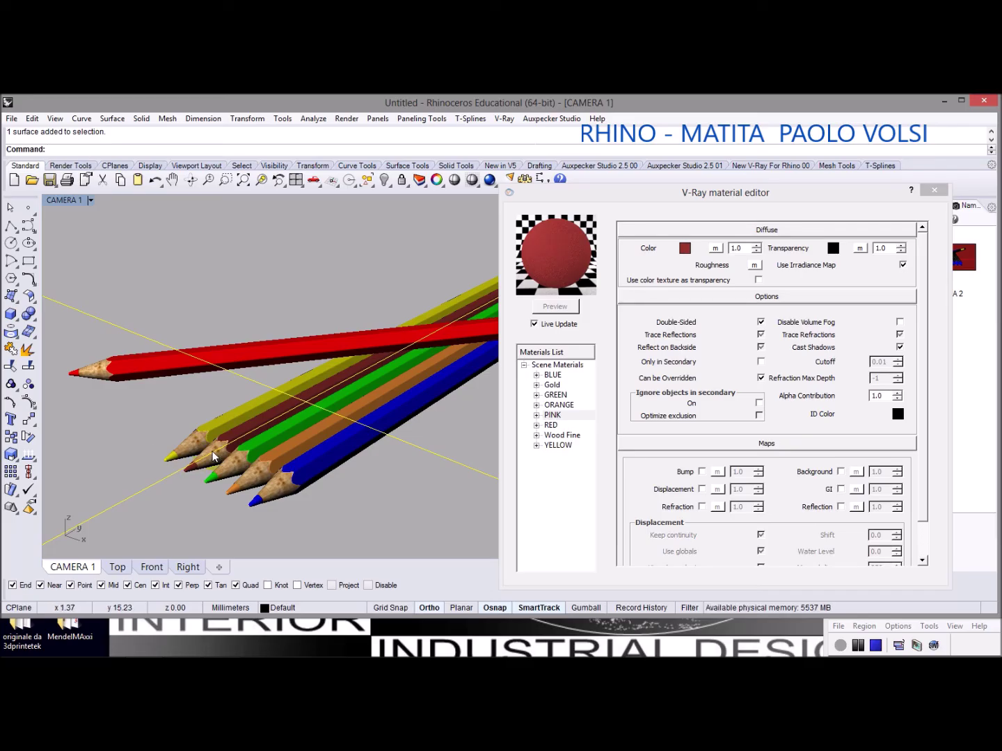
click(518, 430)
click(293, 492)
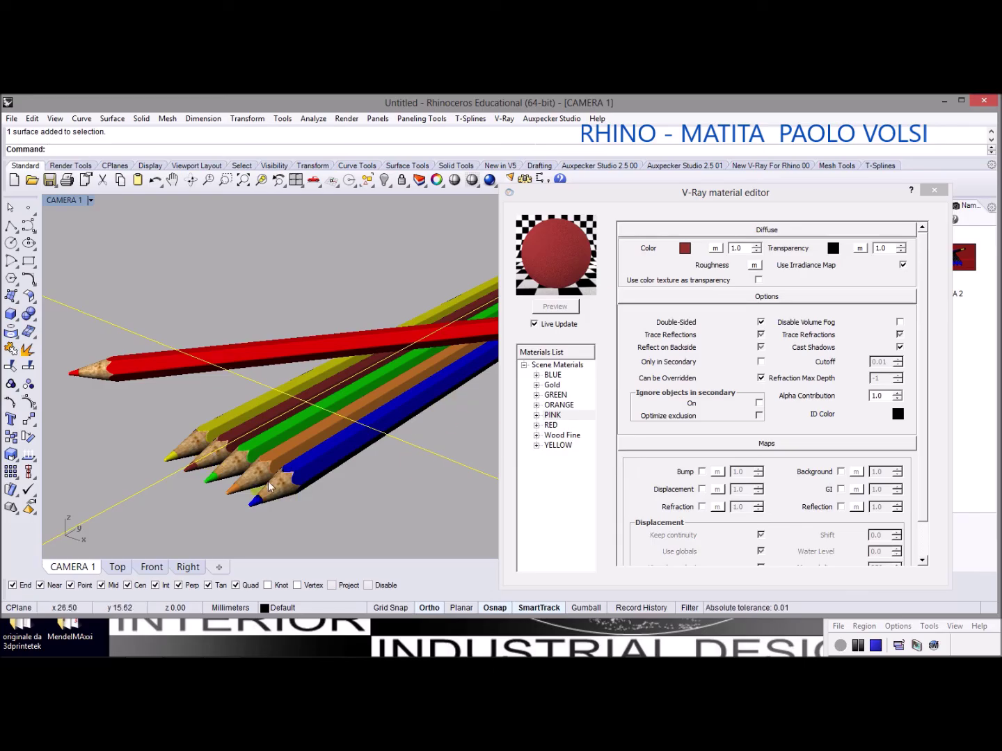
click(191, 437)
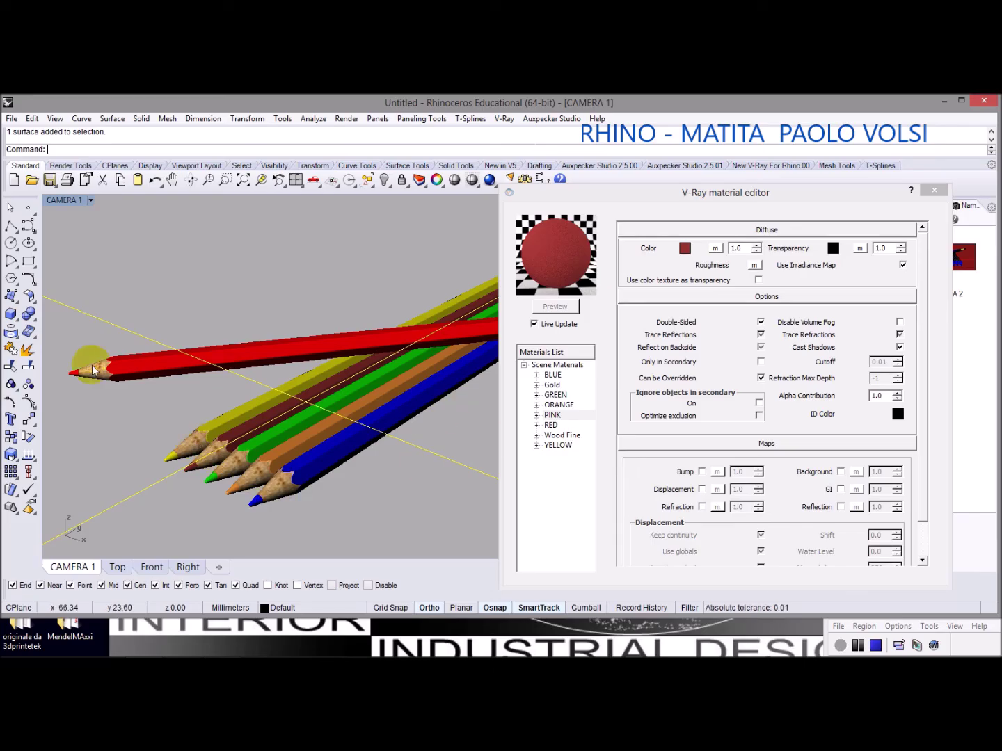
click(116, 391)
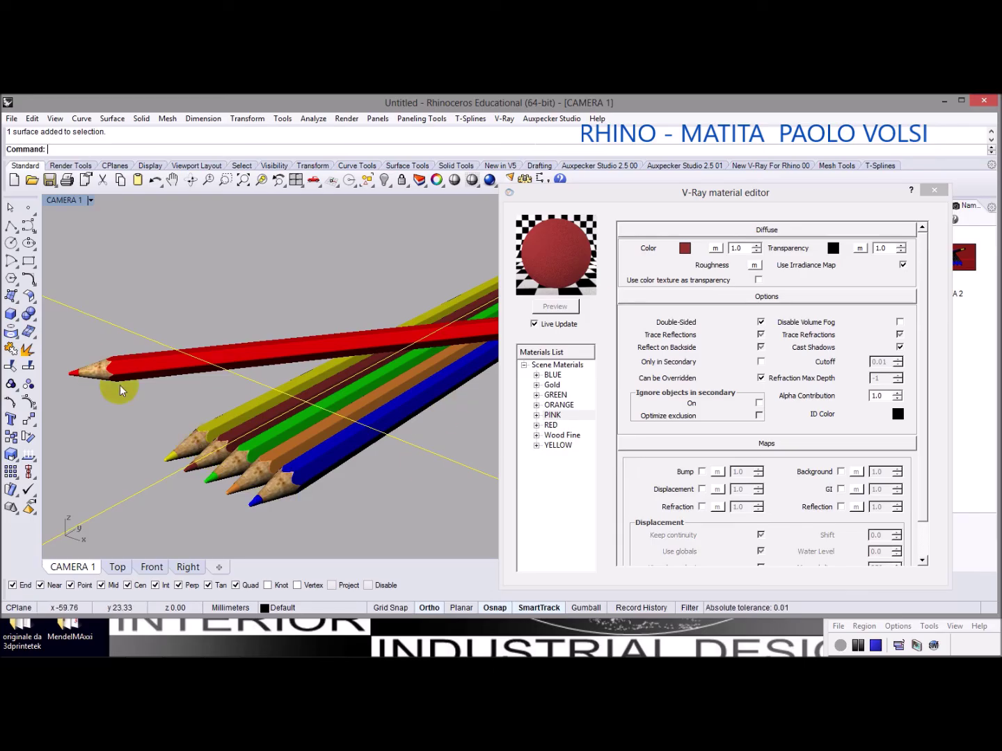
click(277, 496)
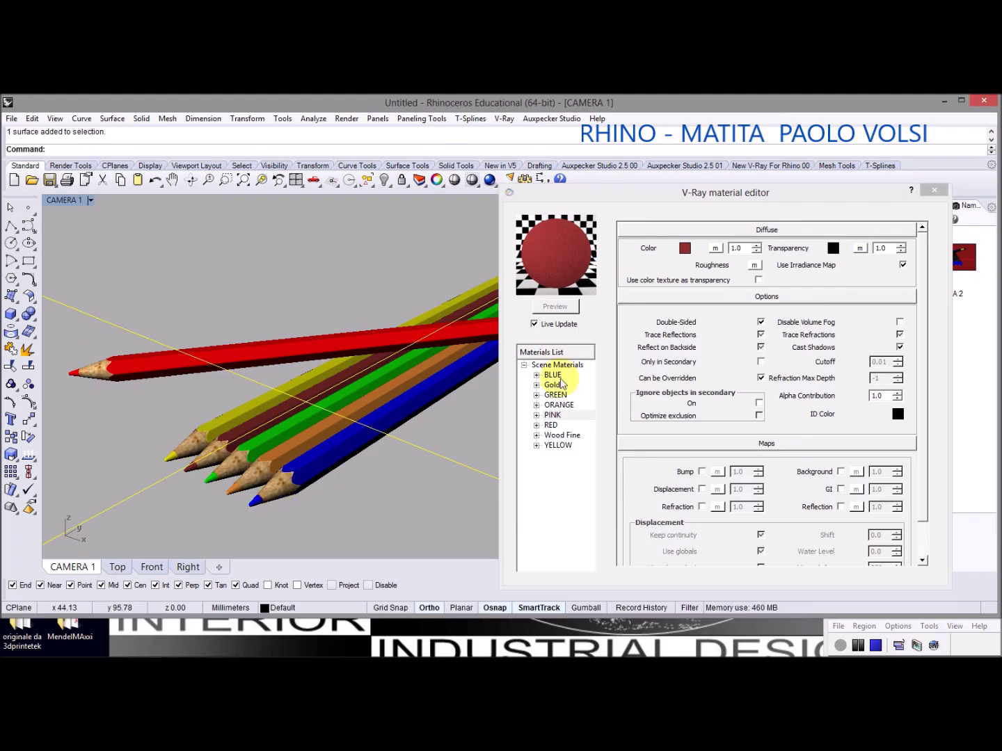
Remove the Wood Fine material from the scene materials
click(555, 437)
right_click(555, 438)
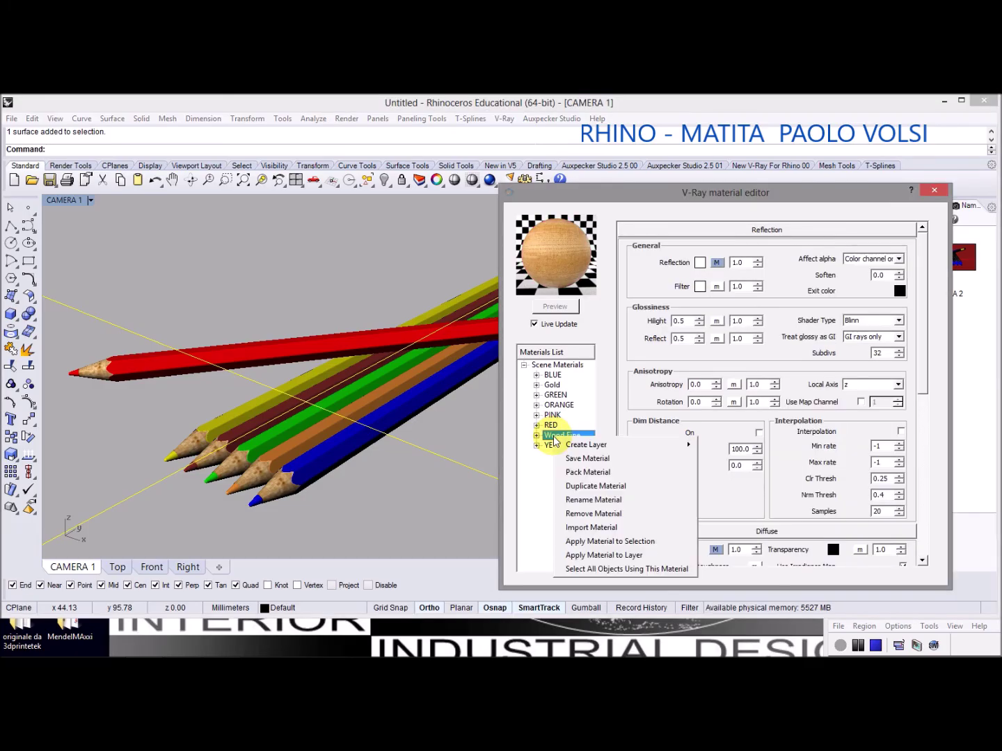
click(583, 516)
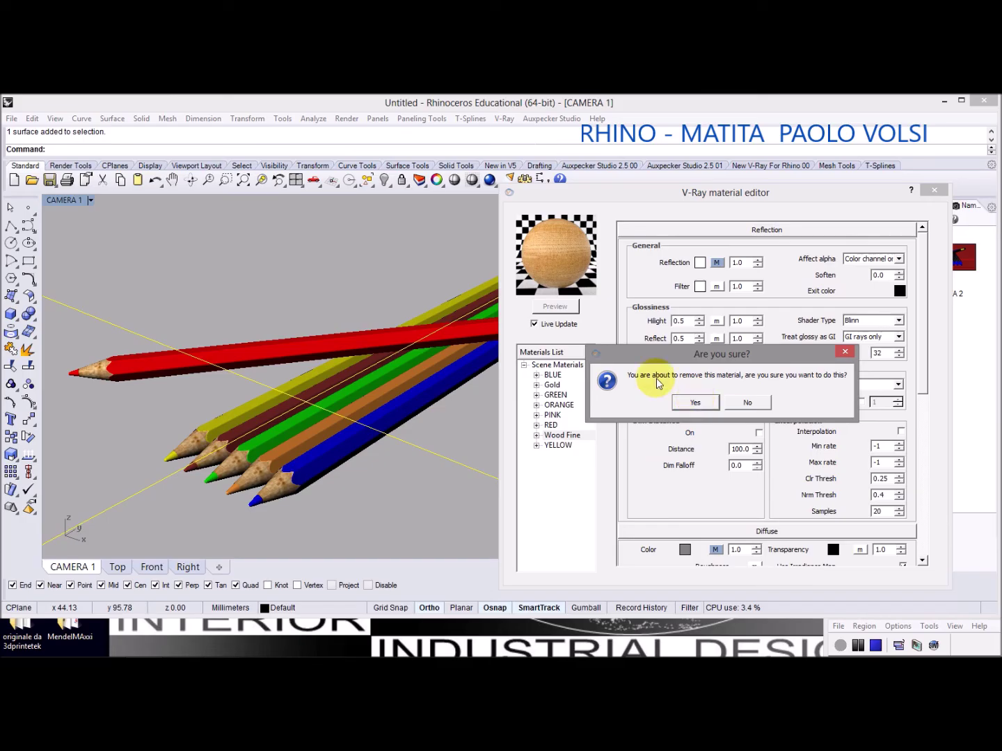
click(677, 404)
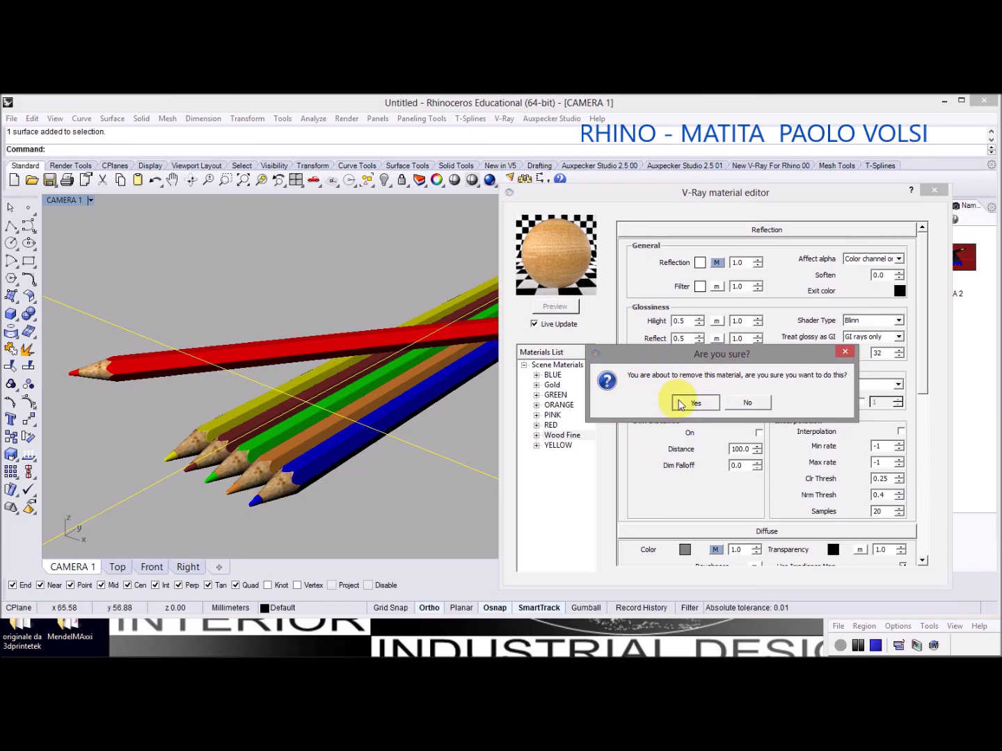
Load the bambu_wood.vismat material from the bambu_wood folder of the Wood library into the scene materials
right_click(561, 365)
click(598, 389)
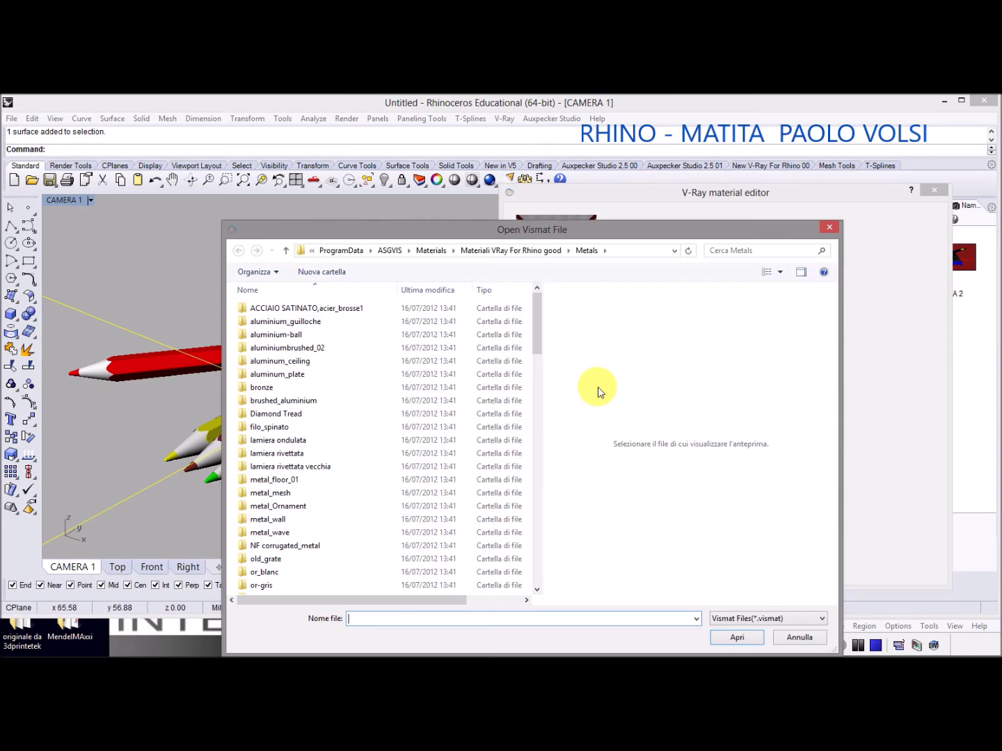
click(535, 248)
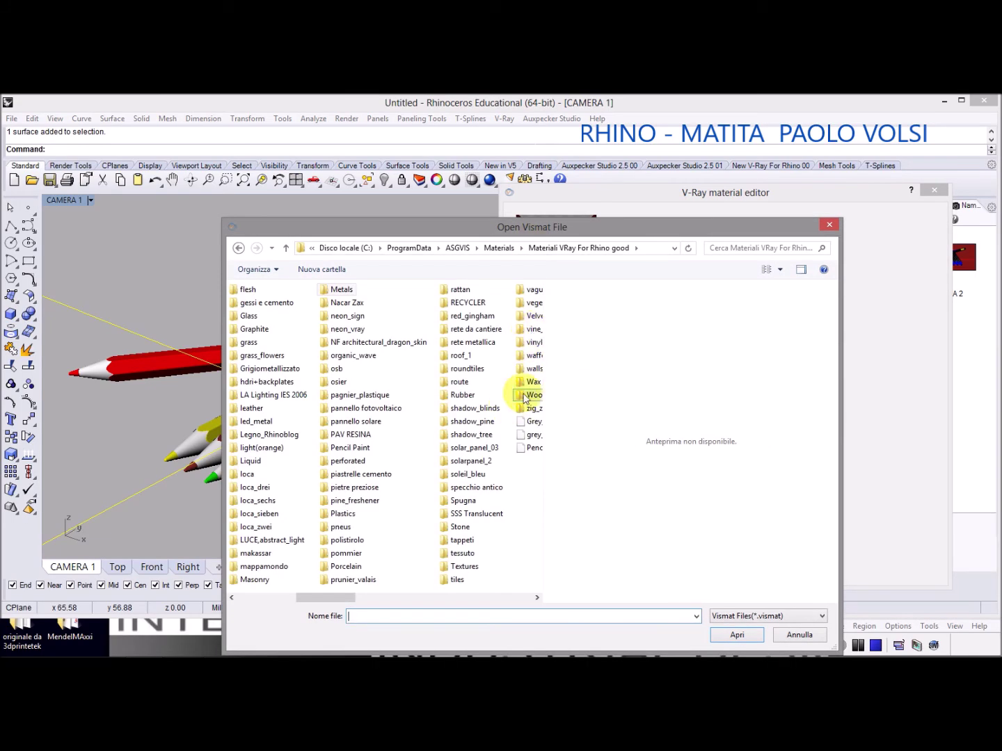
scroll(523, 393, down, 1)
double_click(472, 397)
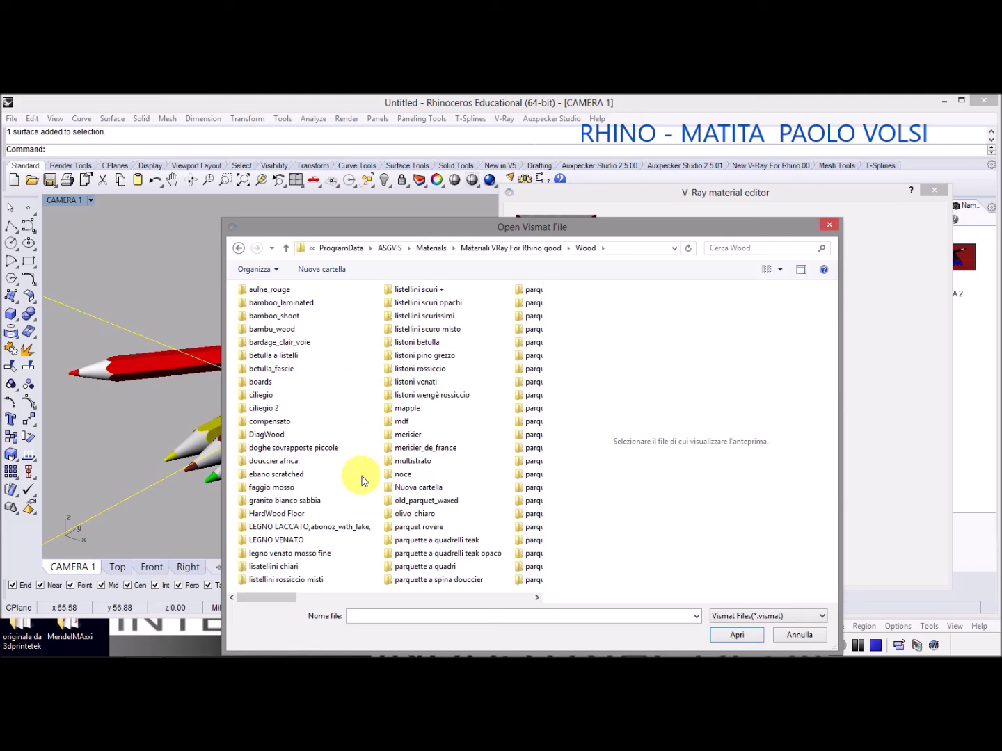
drag(281, 598, 417, 587)
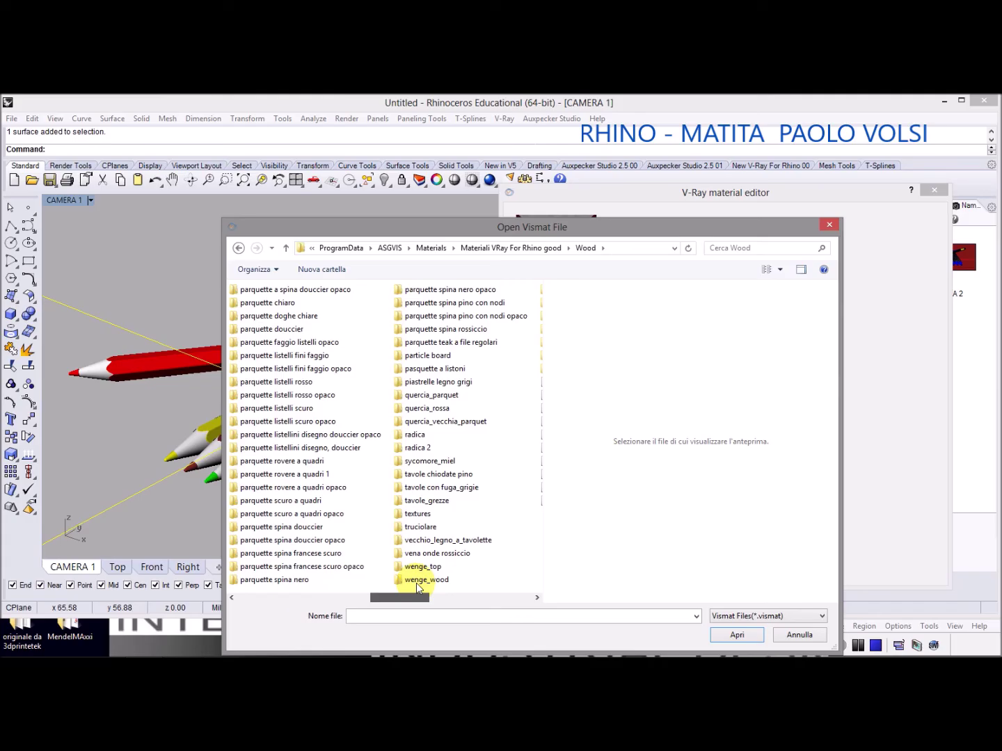
drag(416, 588, 416, 590)
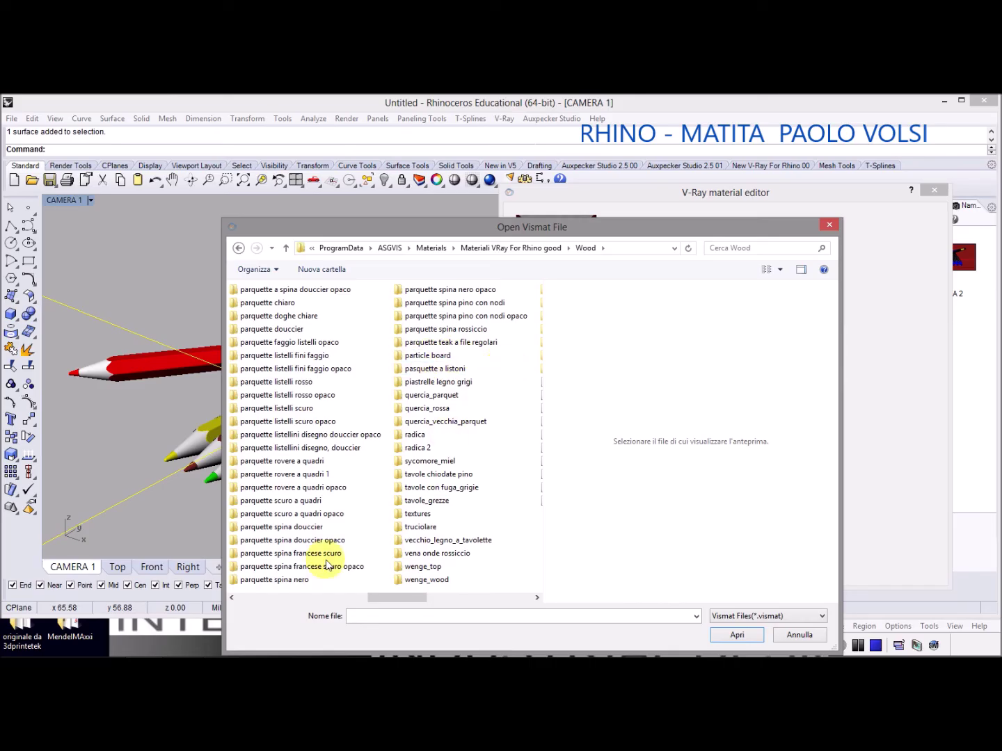
drag(384, 599, 251, 598)
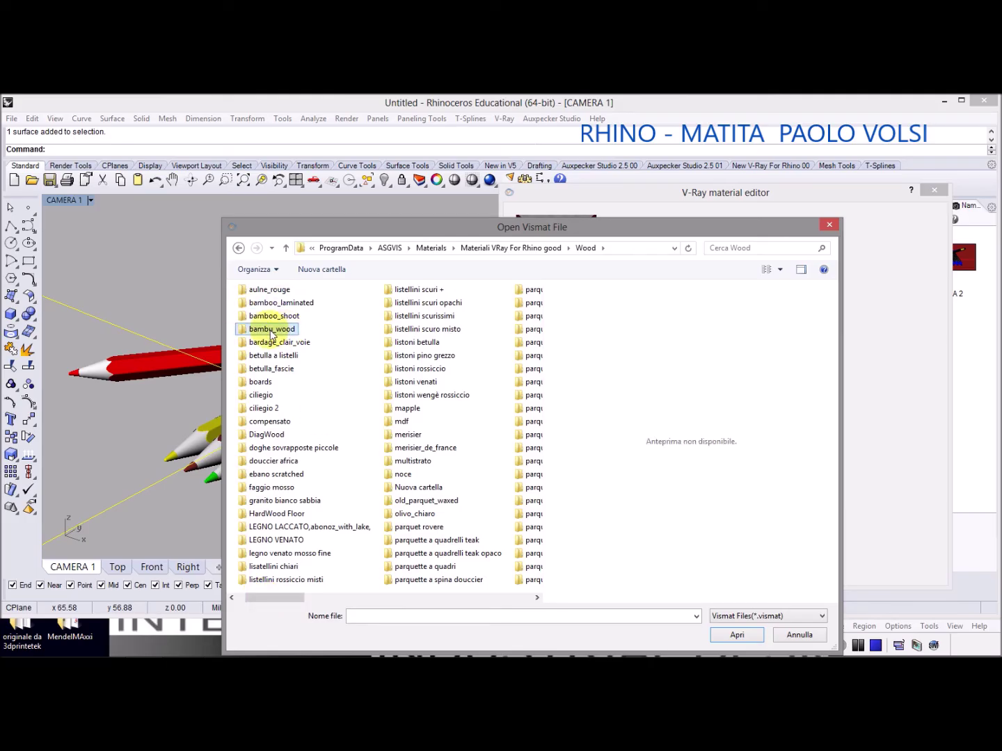
double_click(272, 329)
click(271, 332)
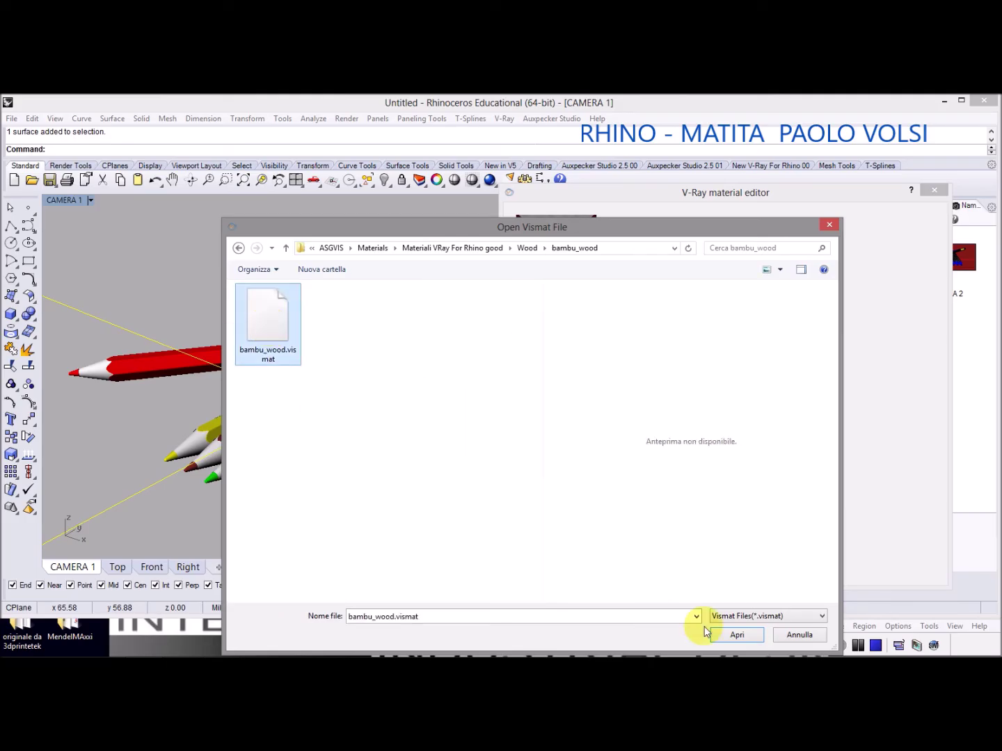
click(727, 635)
Set both the Hilight and Reflect glossiness of the bambu_wood material to 0.5
click(565, 375)
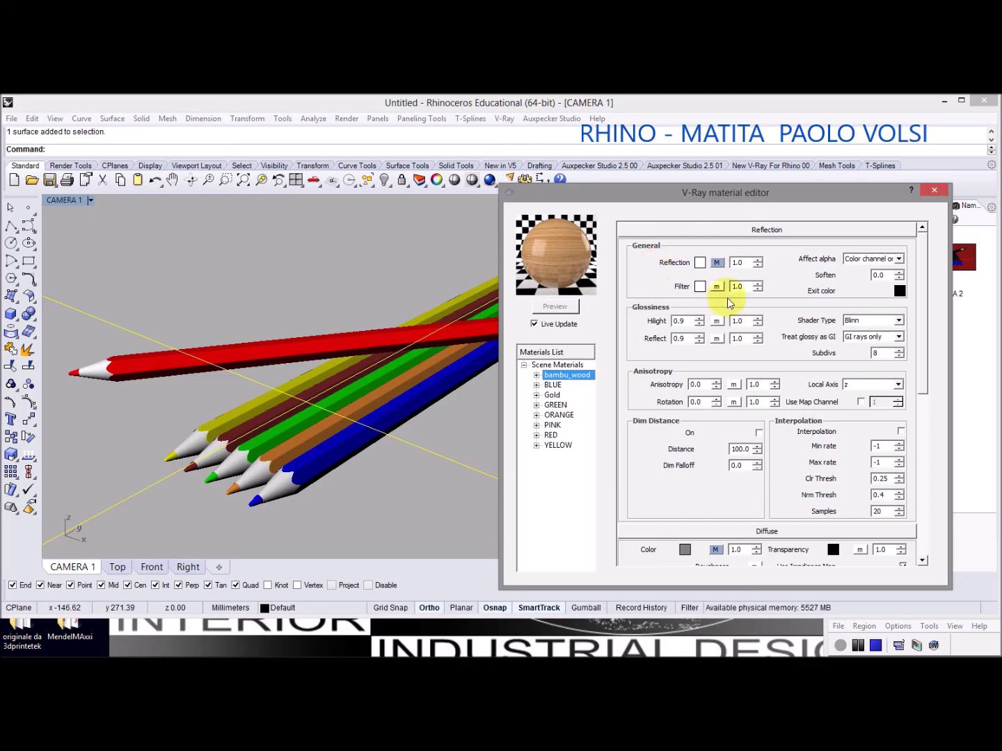
double_click(678, 321)
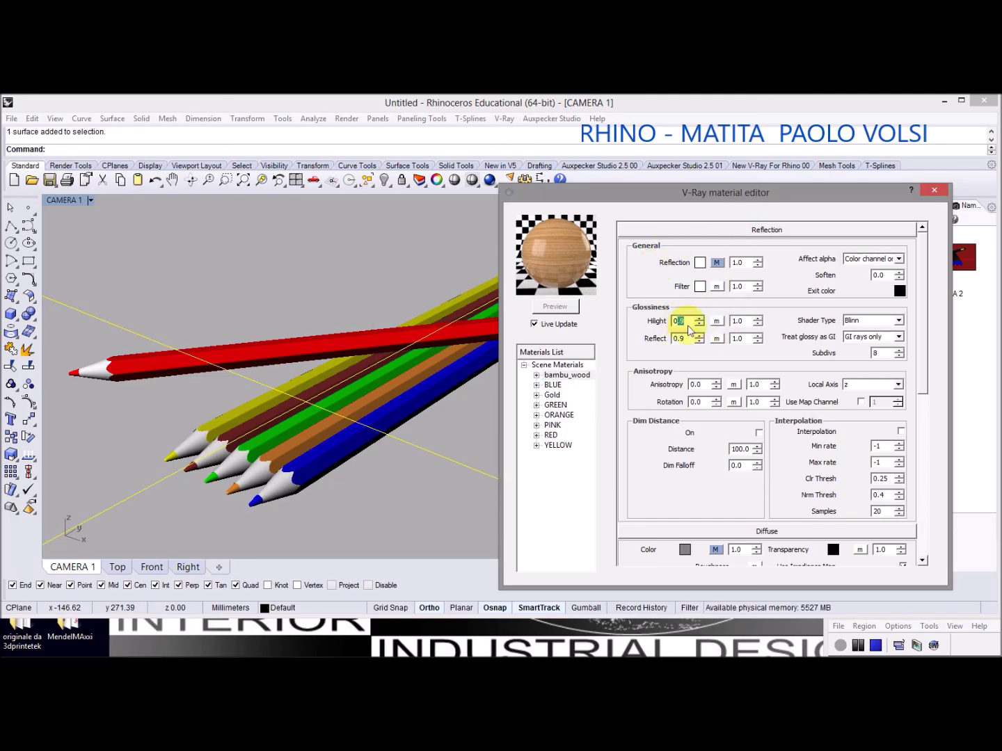
text(0.5)
double_click(679, 339)
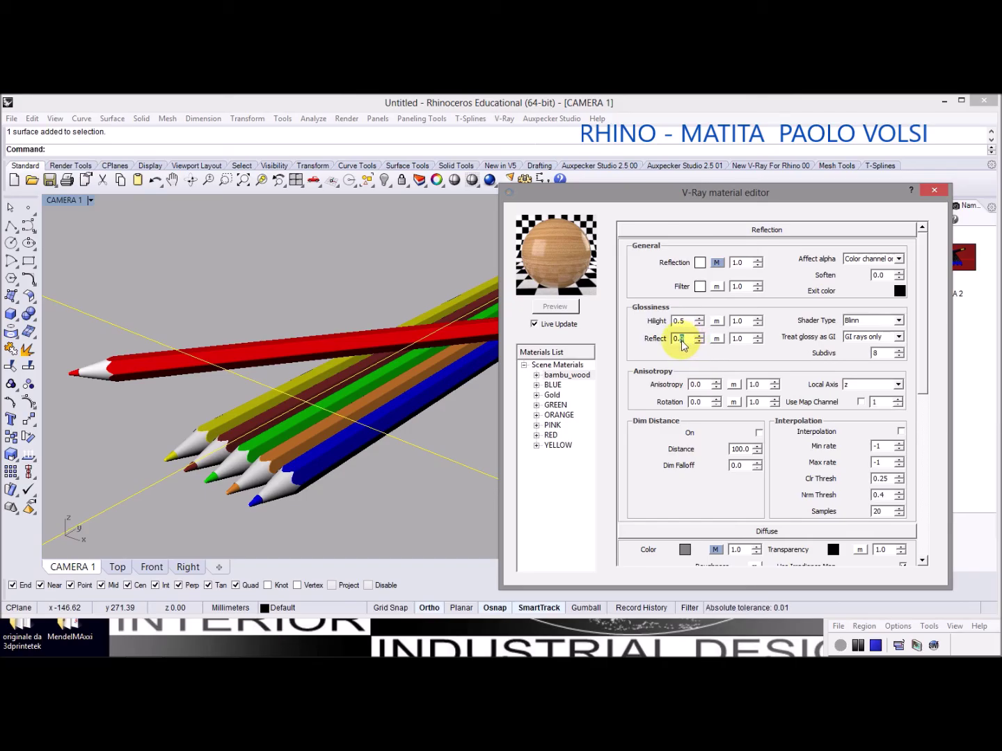
text(5)
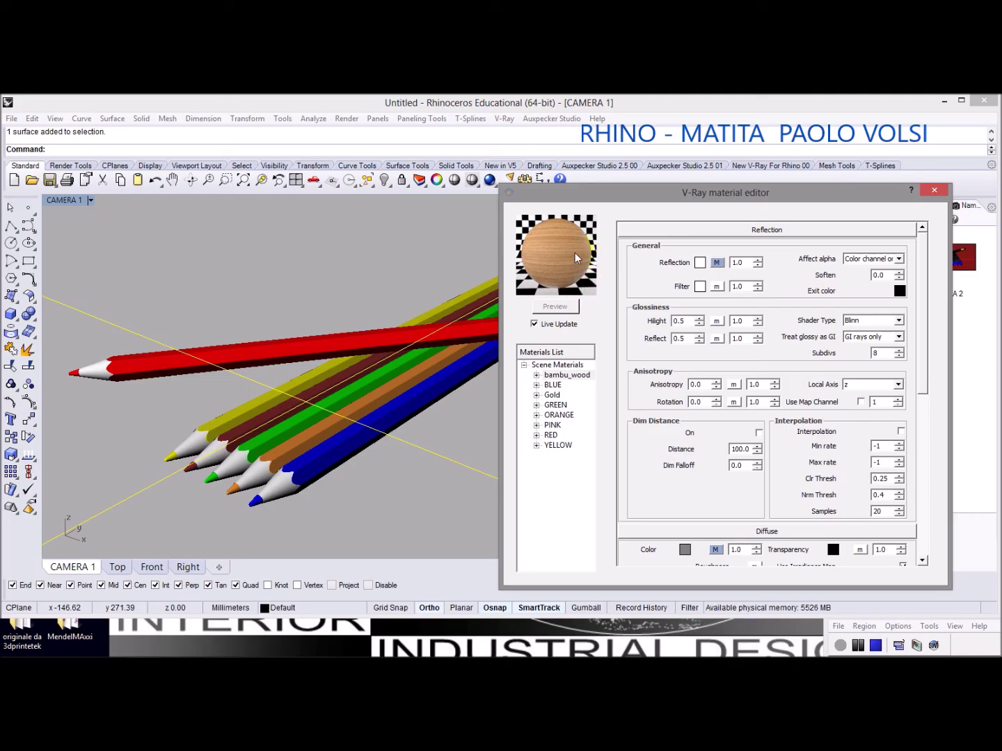
Select all objects on the LEGNO layer and apply the bambu_wood material to them
click(366, 179)
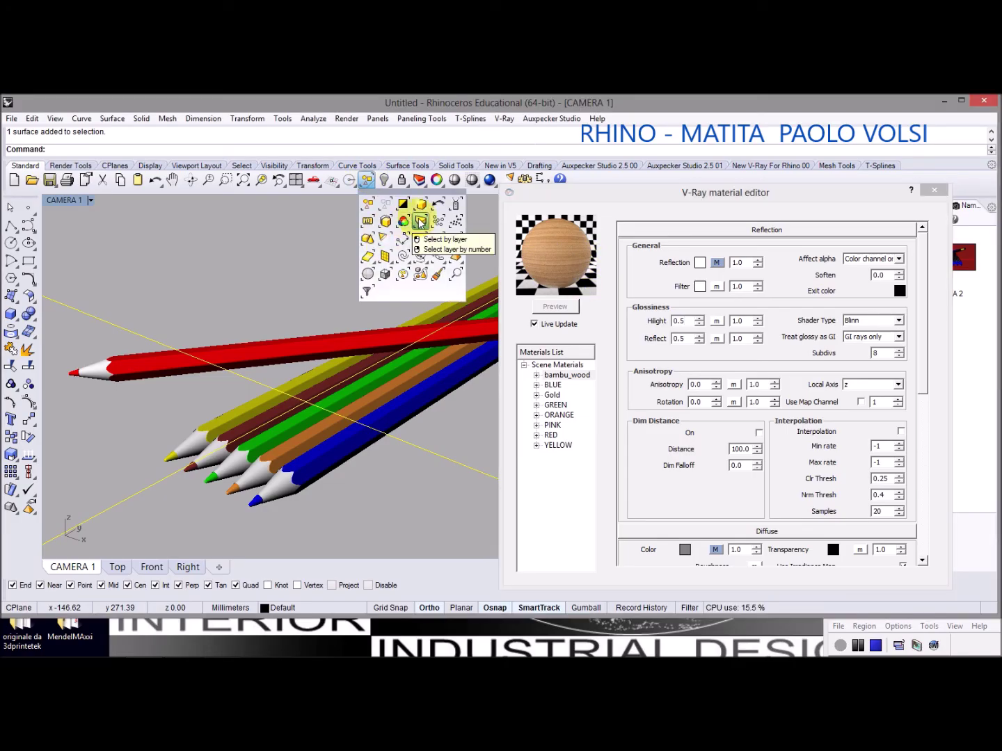
click(251, 253)
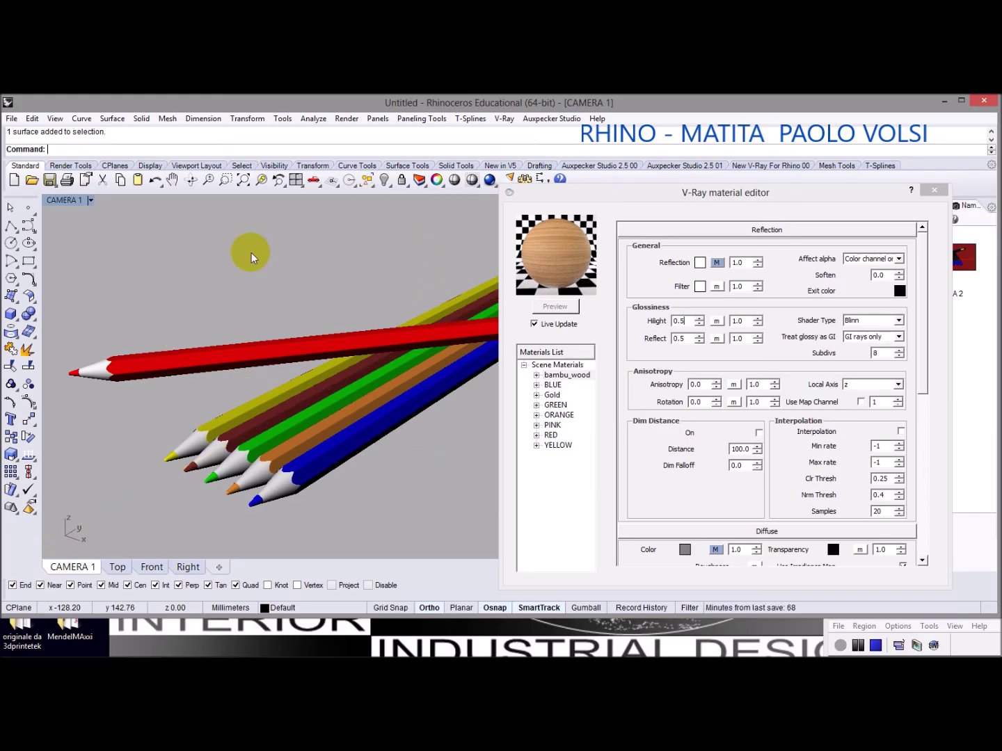
click(366, 180)
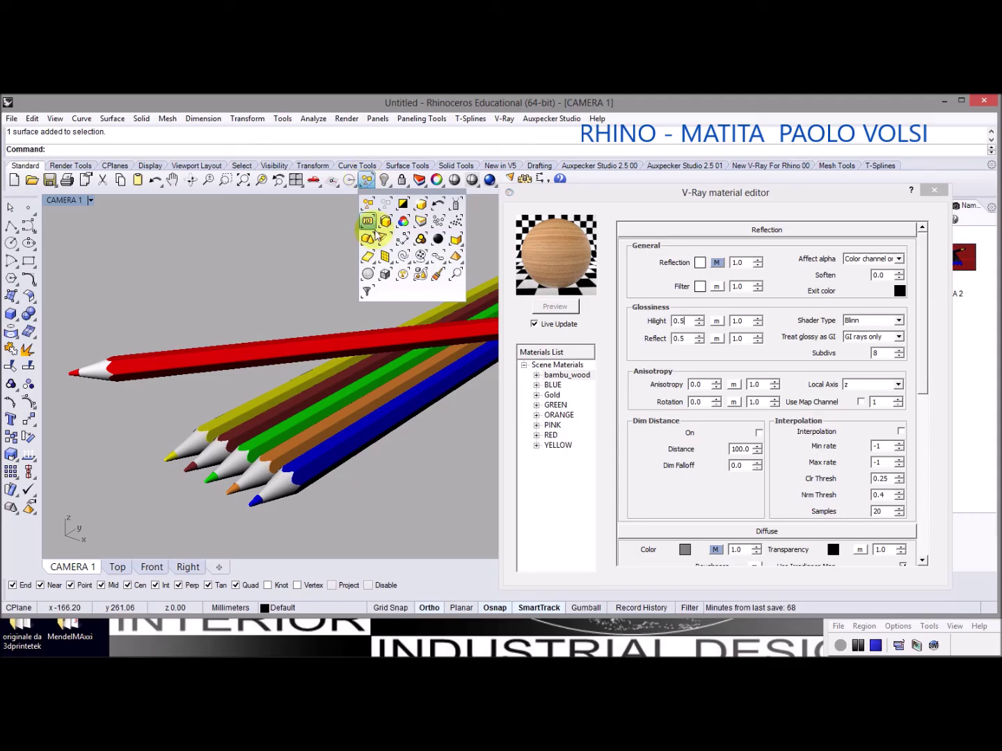
click(416, 220)
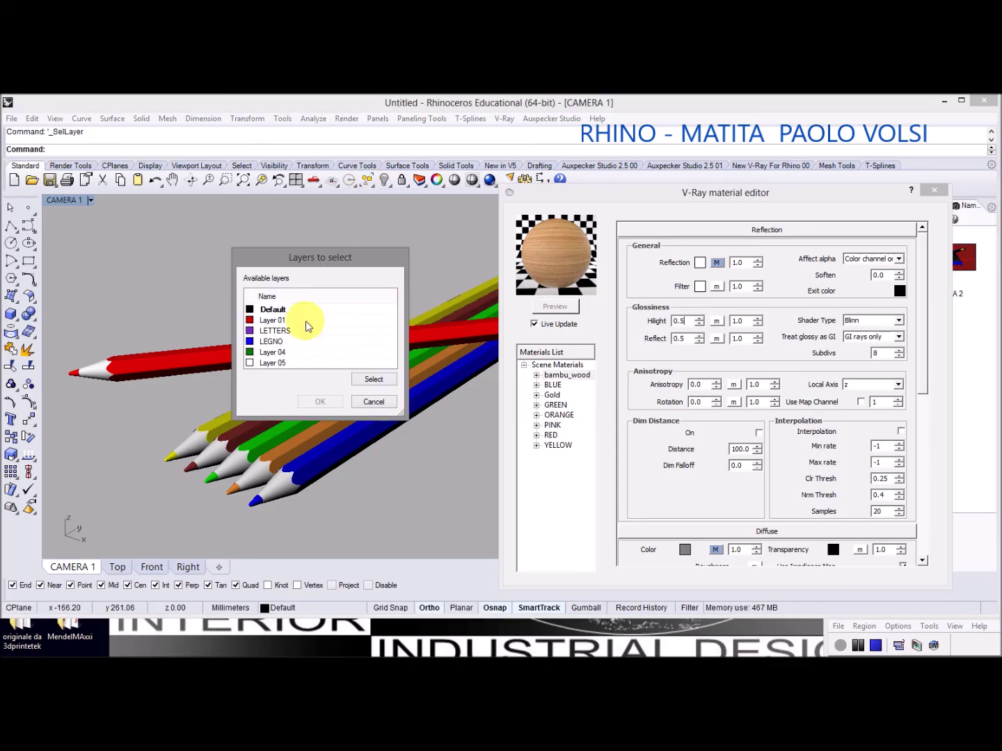
click(279, 341)
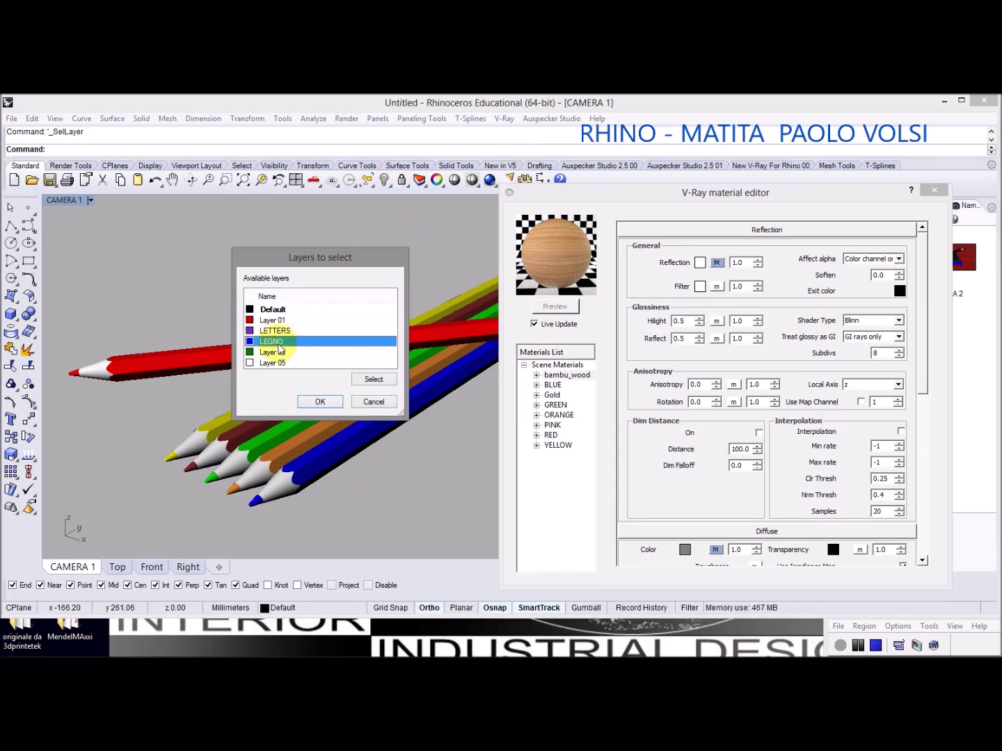
click(316, 401)
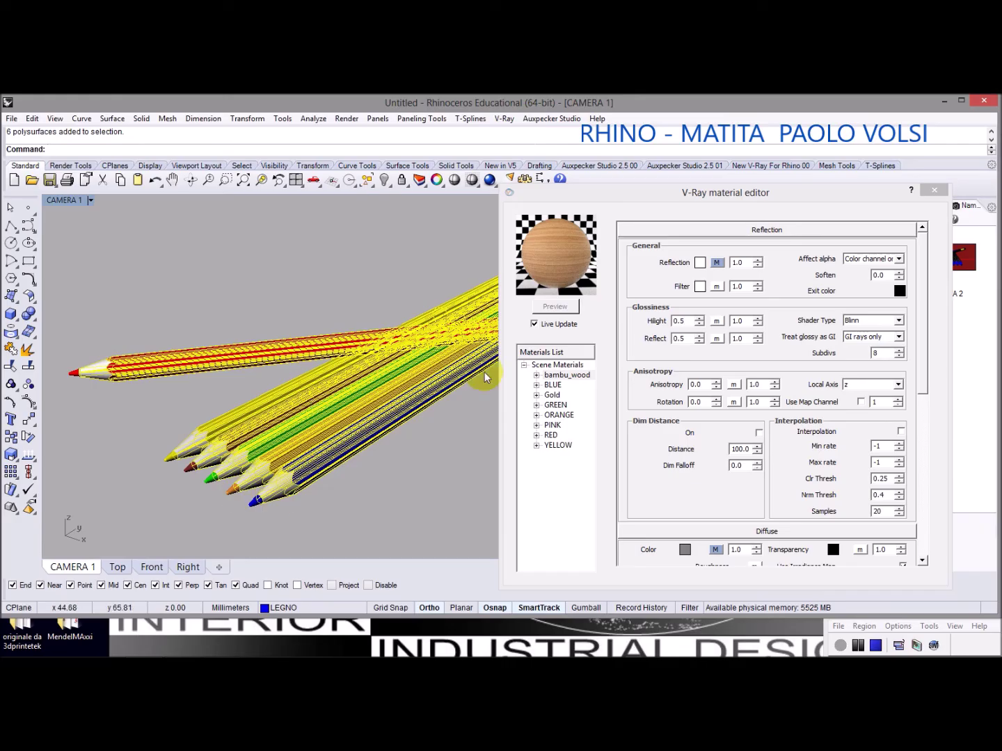
right_click(553, 377)
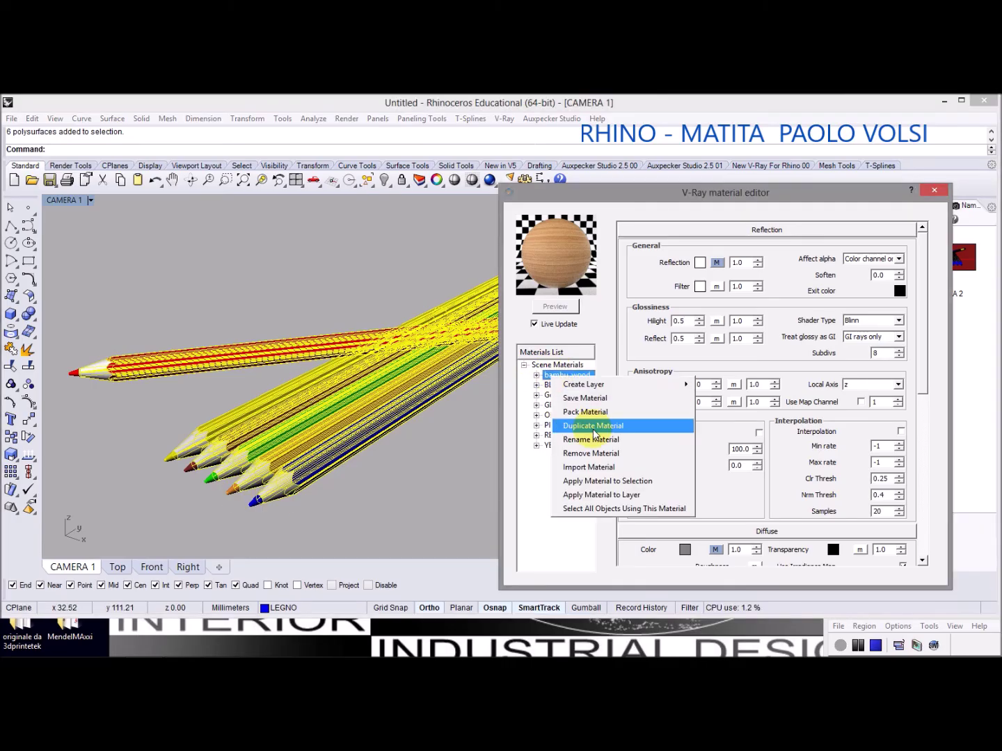
click(596, 482)
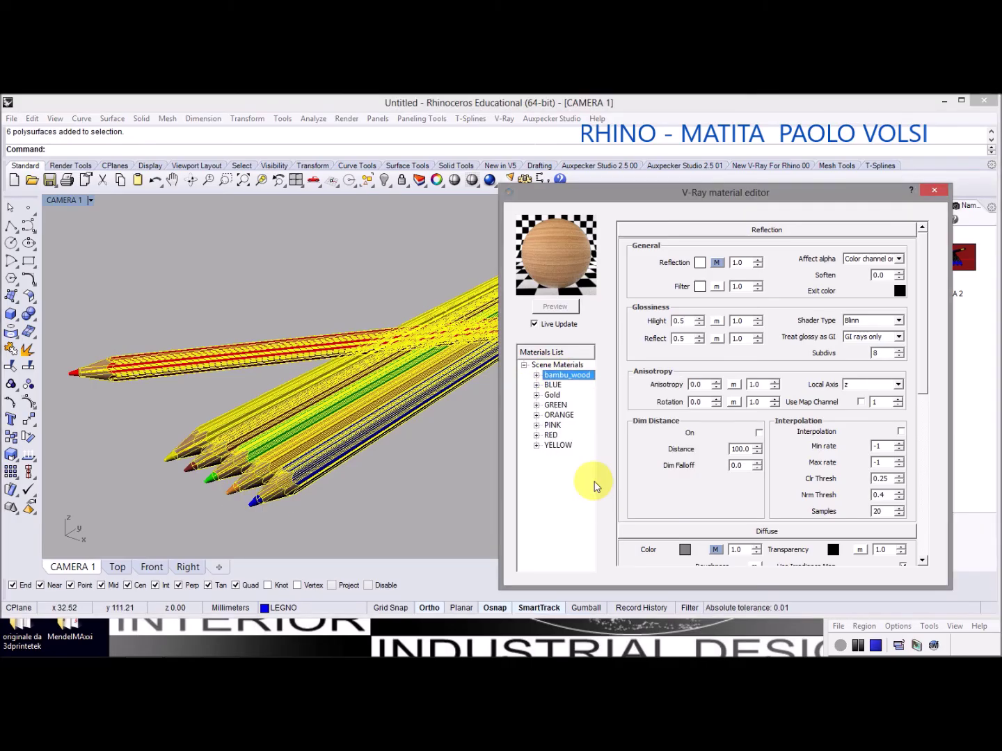
Close the V-Ray material editor, clear the LEGNO selection and select the ground surface beneath the pencils
key(Escape)
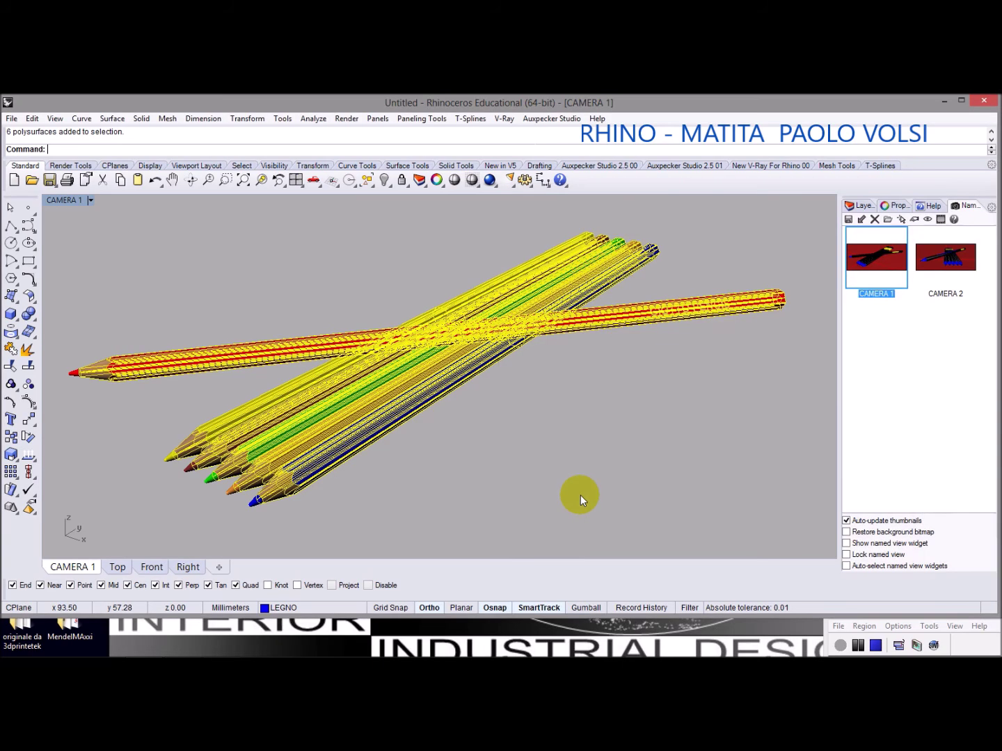
click(574, 491)
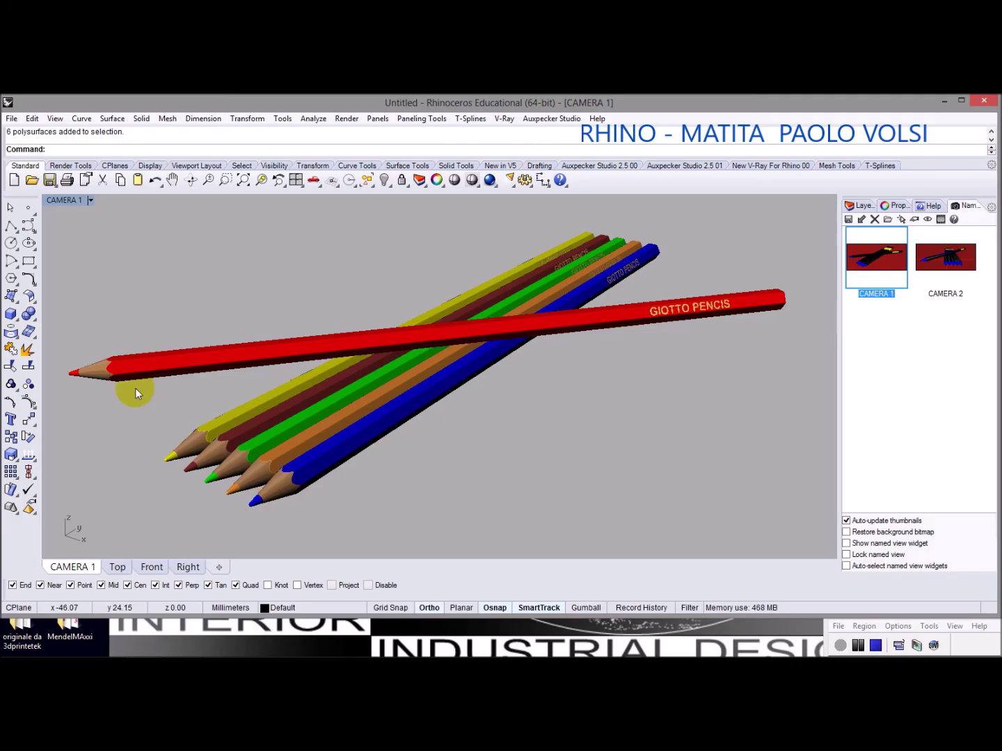
click(521, 399)
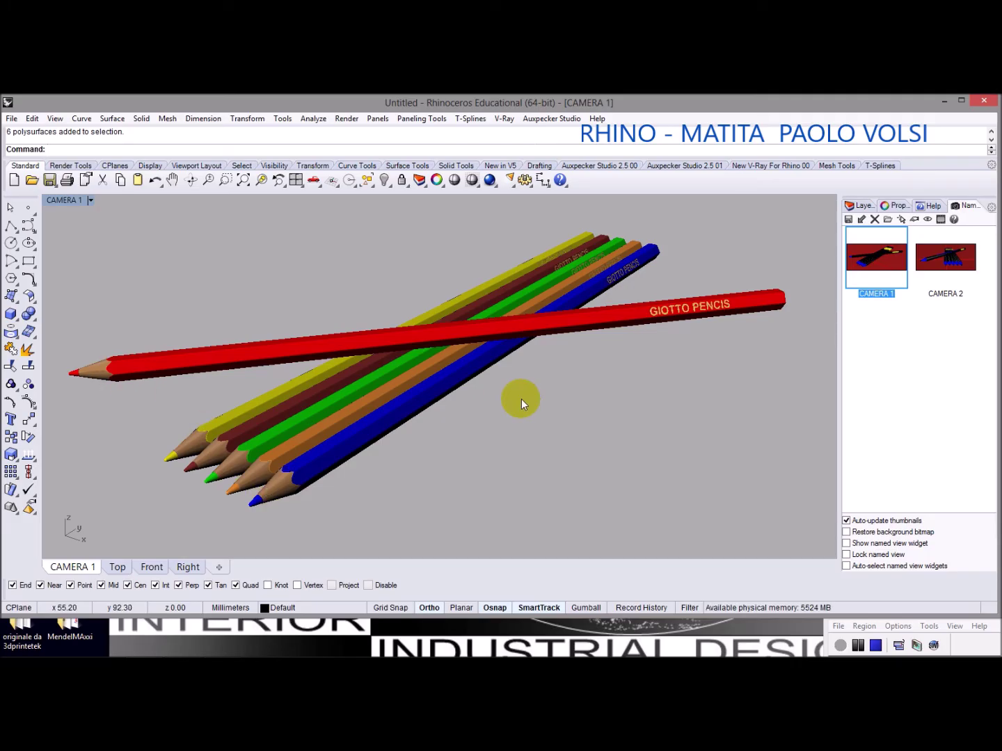
click(523, 418)
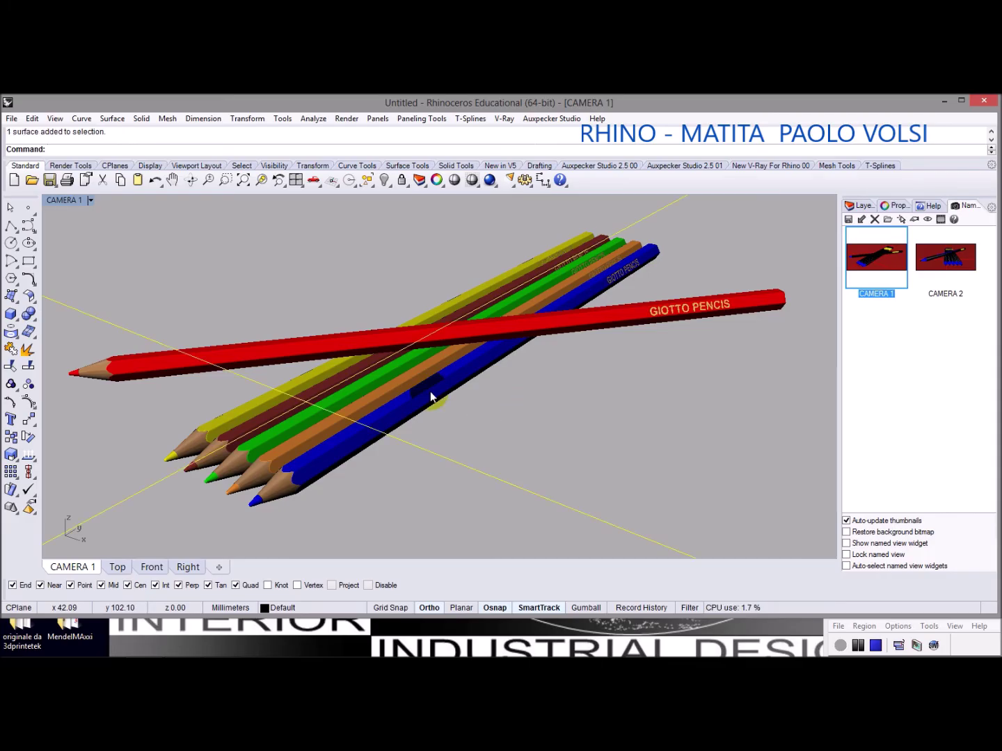
Load Porcelain White.vismat from the Porcelain folder of the V-Ray material library into the scene materials
click(503, 118)
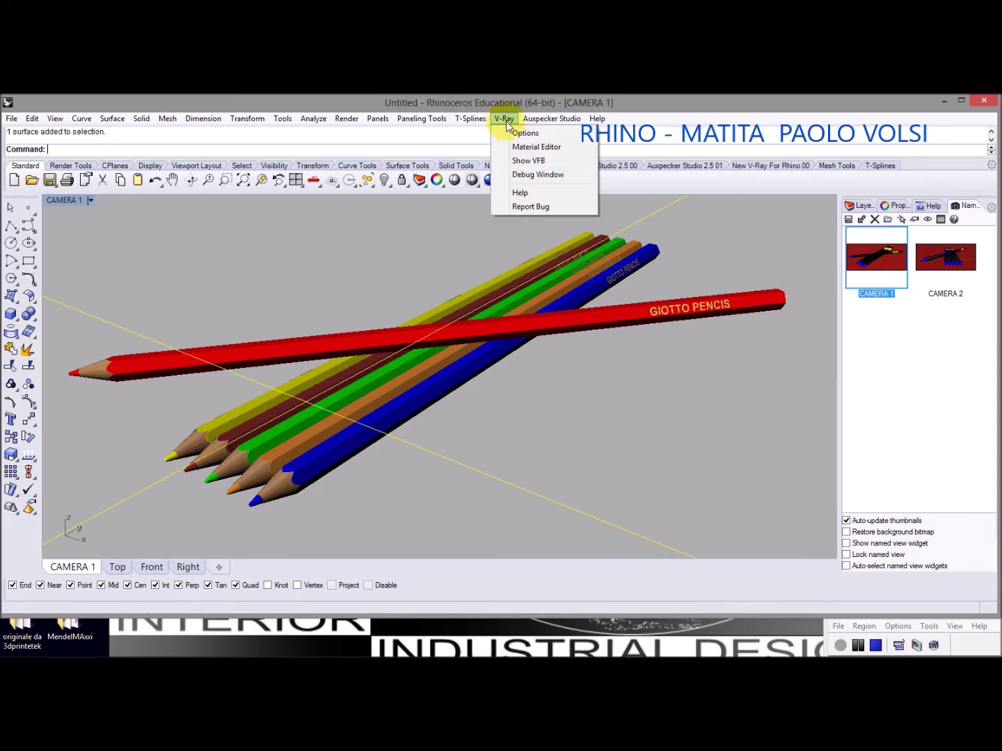
click(529, 147)
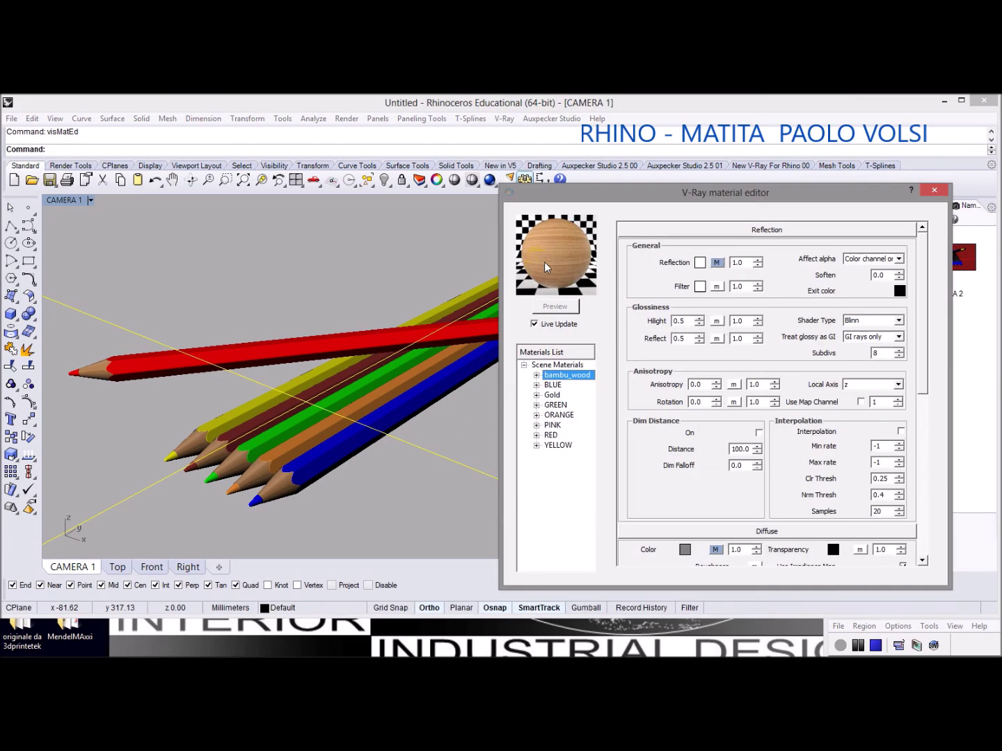
right_click(550, 369)
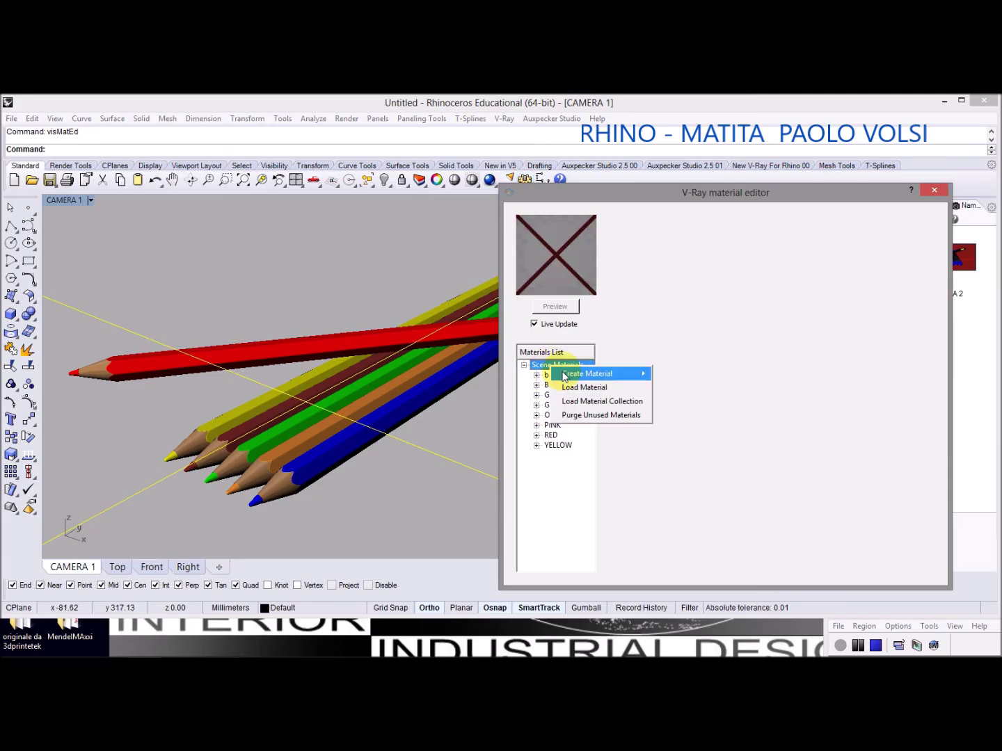
click(567, 386)
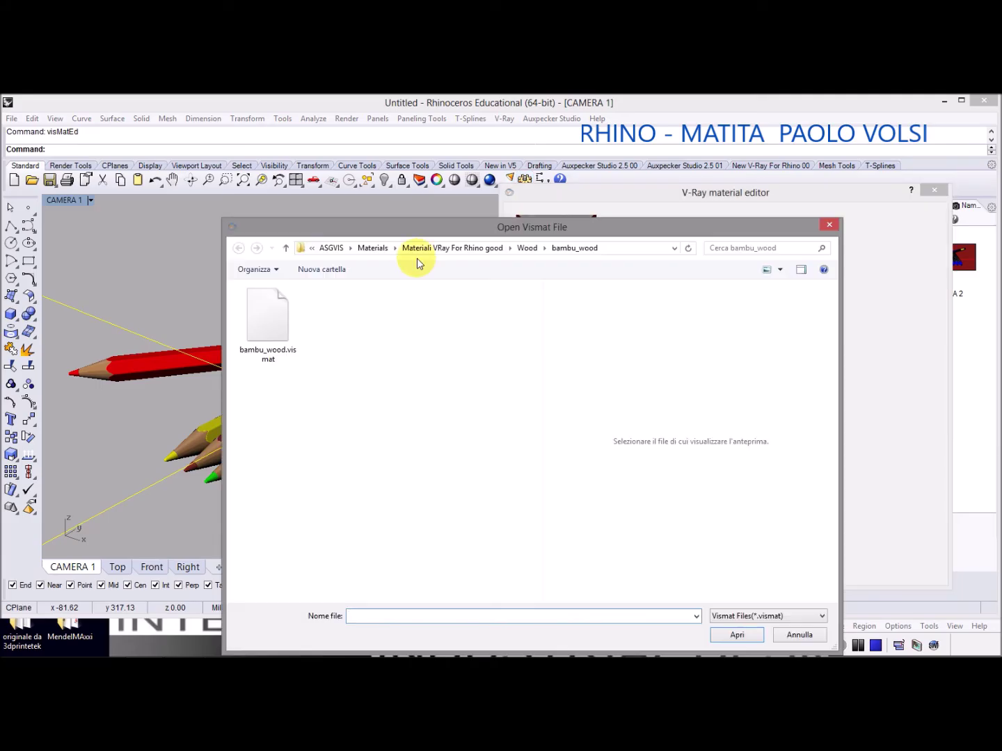
click(450, 248)
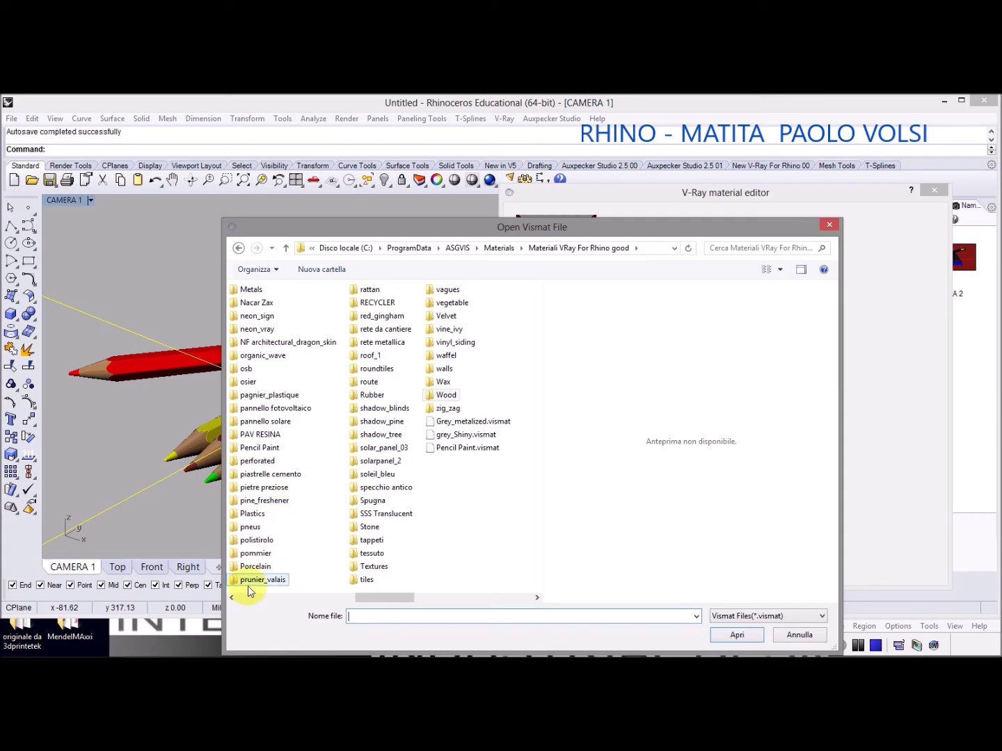
click(232, 597)
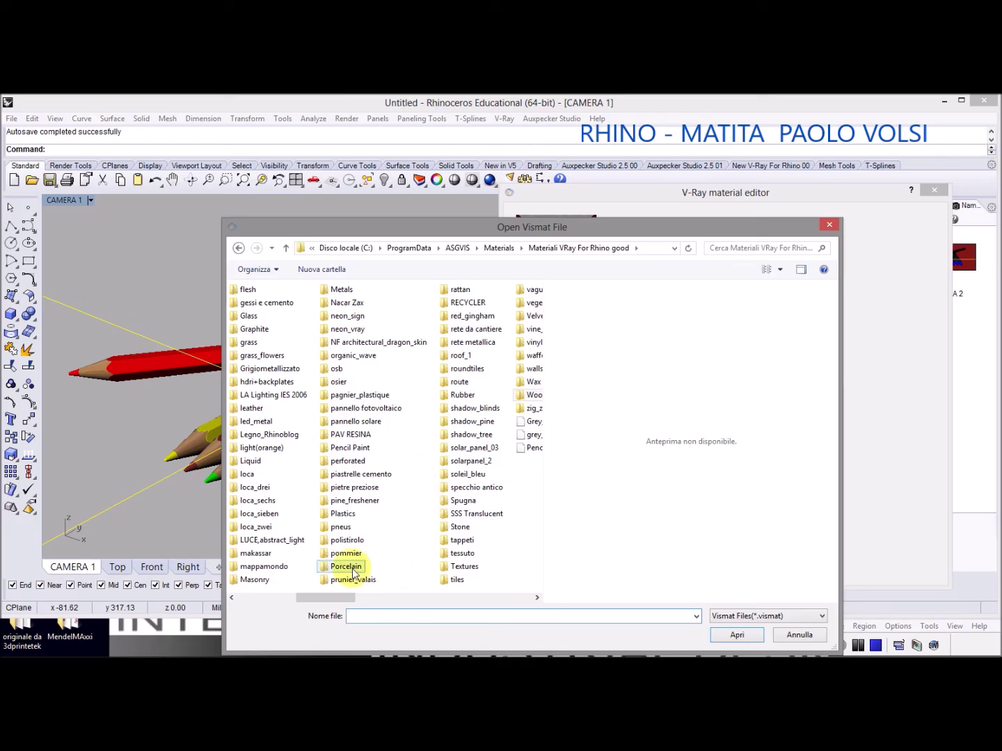
double_click(330, 568)
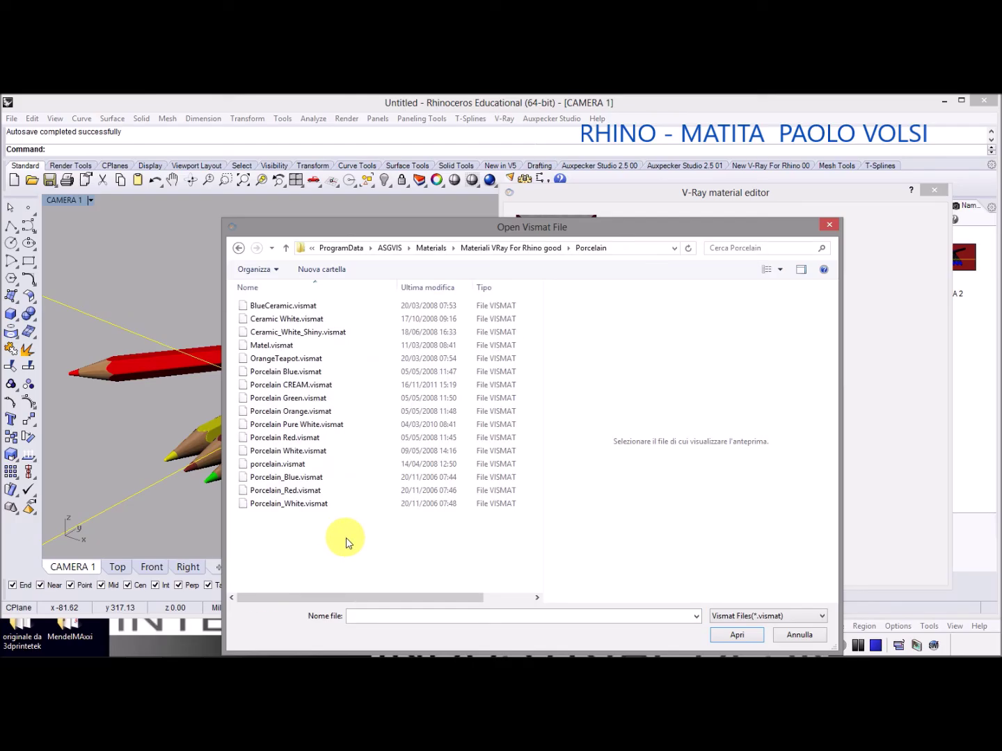
click(296, 451)
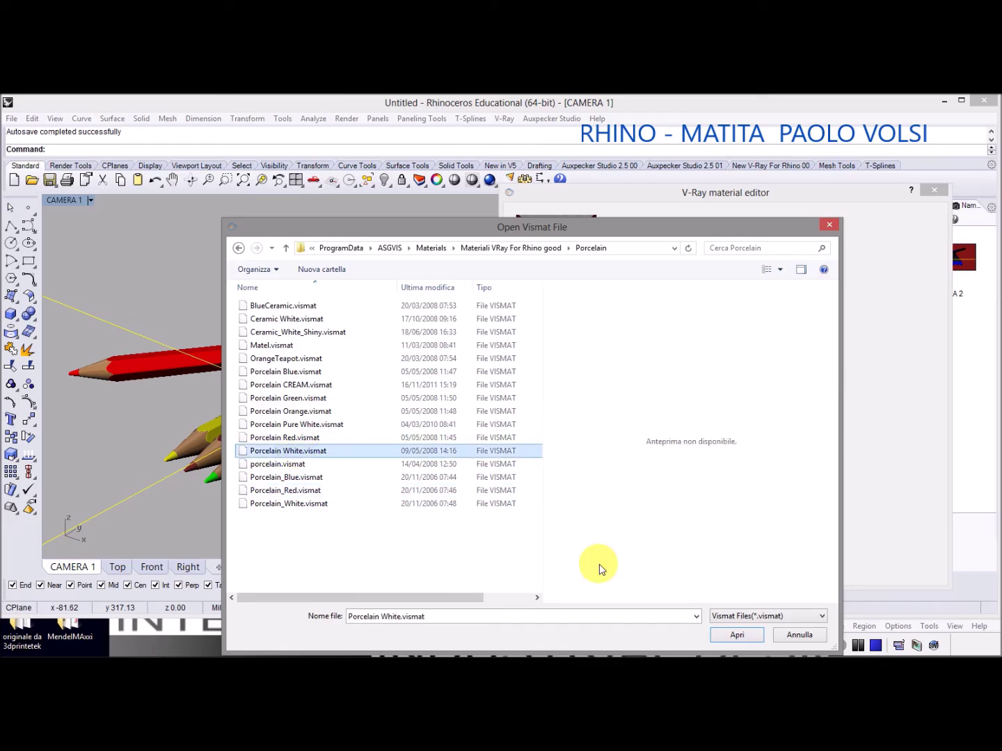
click(738, 635)
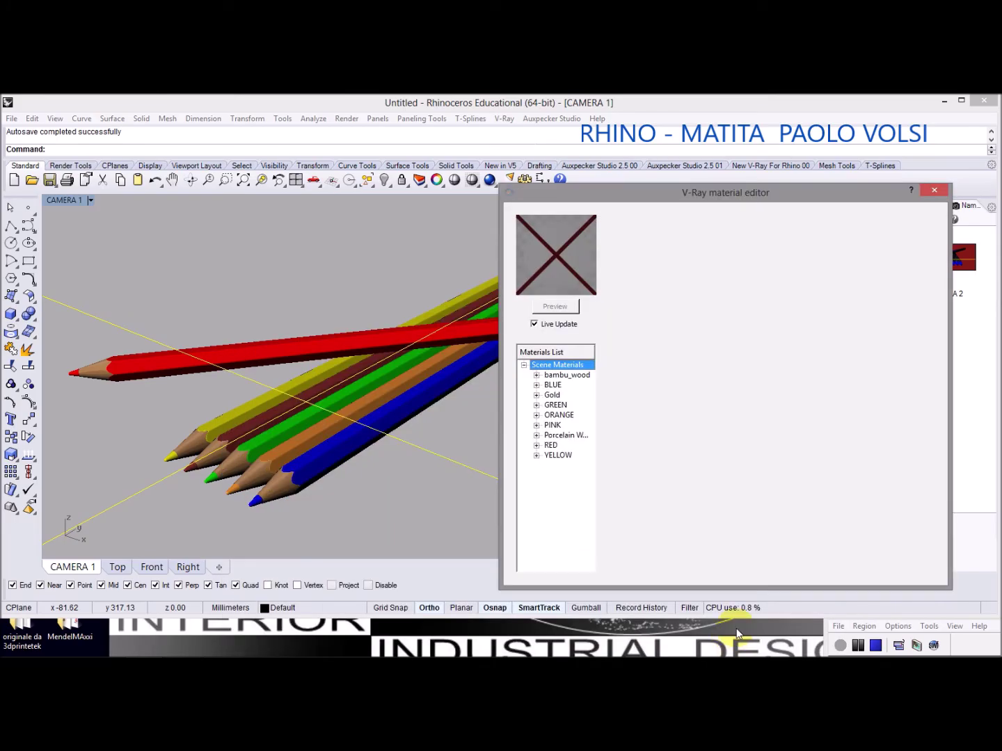
Set the Porcelain White material's diffuse colour to a warm cream, RGB 247, 246, 221
click(566, 435)
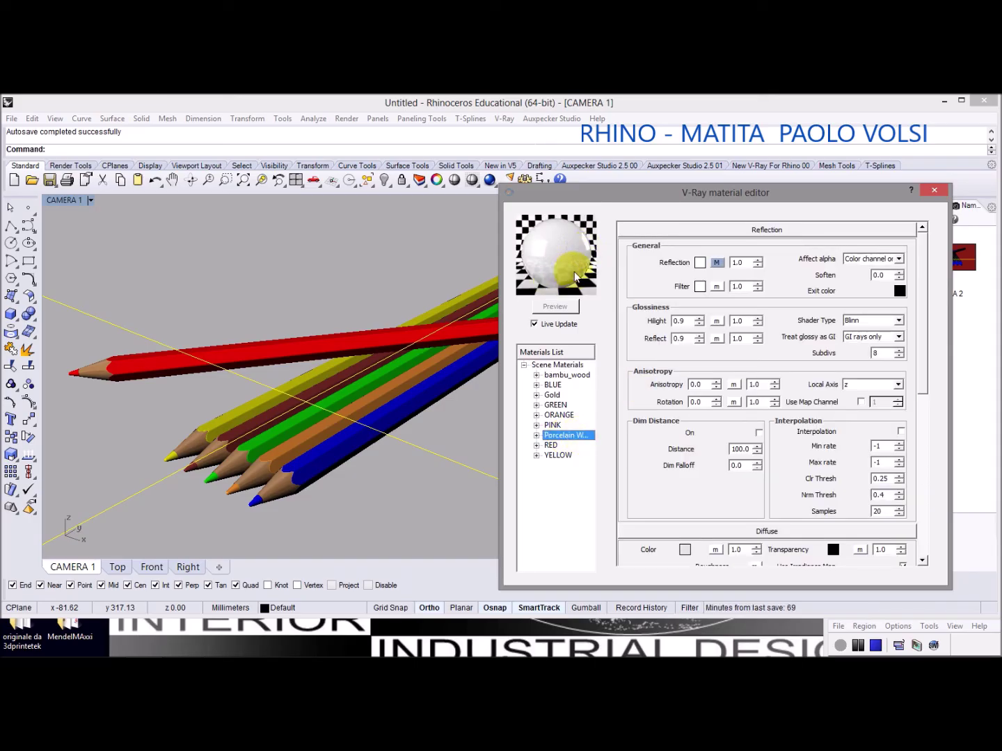
drag(918, 333, 921, 421)
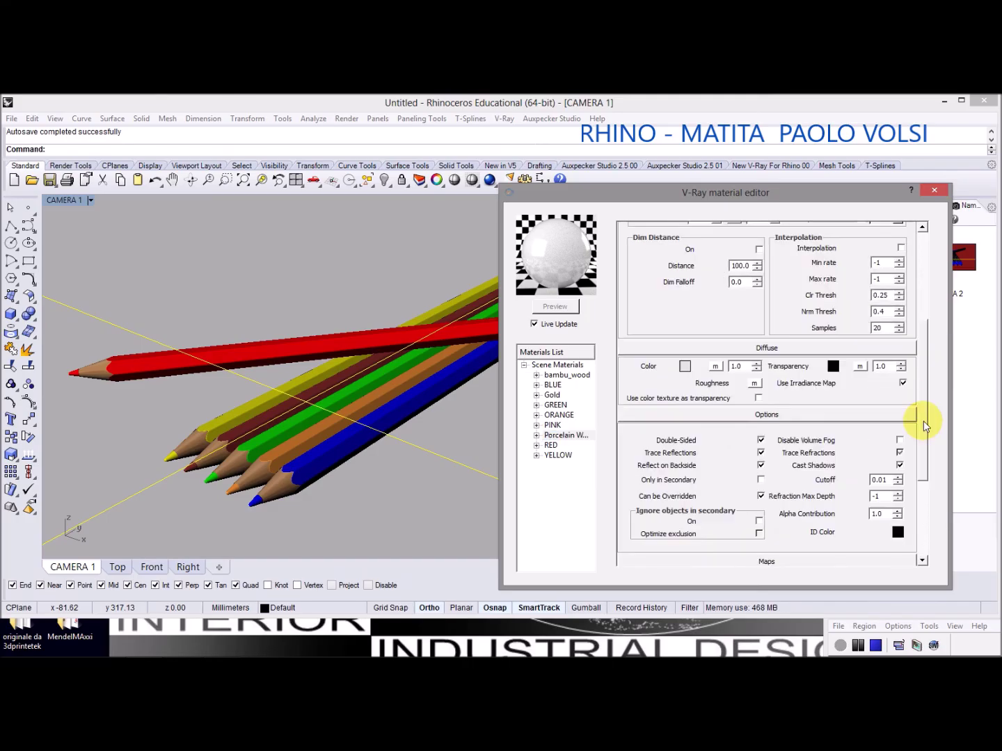
click(685, 365)
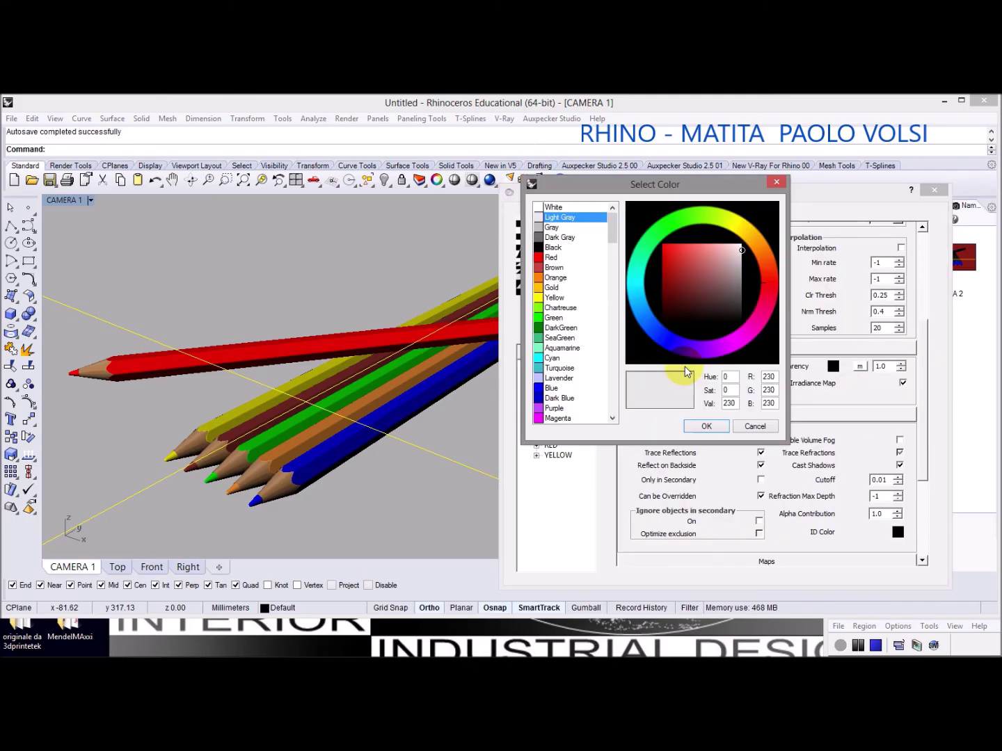
click(737, 249)
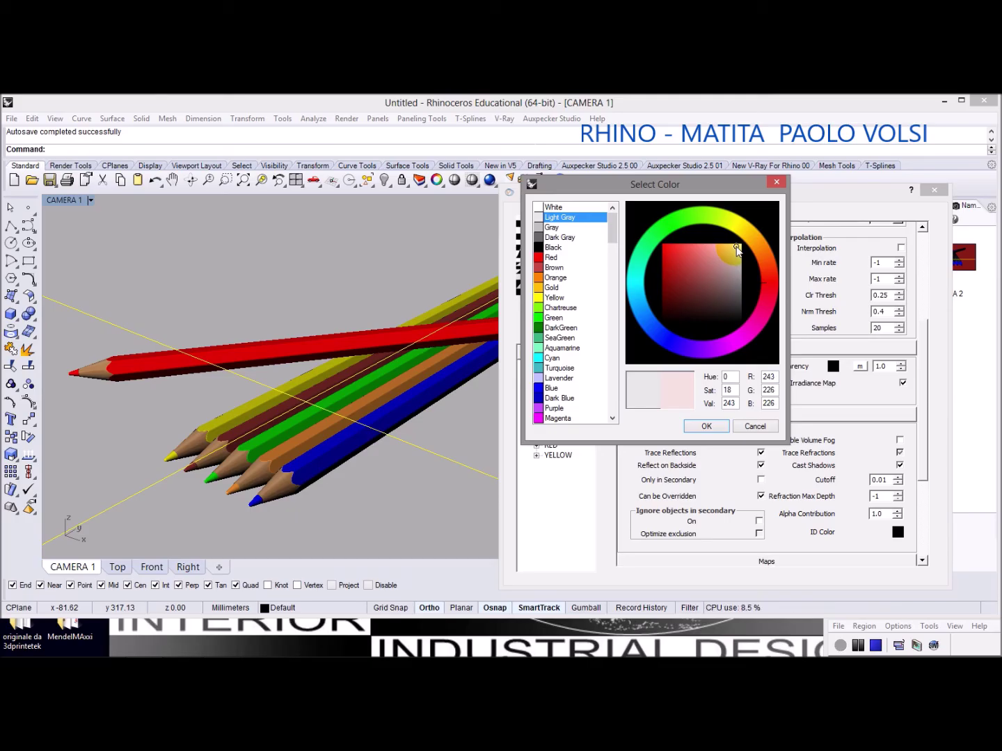
drag(763, 278, 745, 223)
click(736, 246)
click(737, 247)
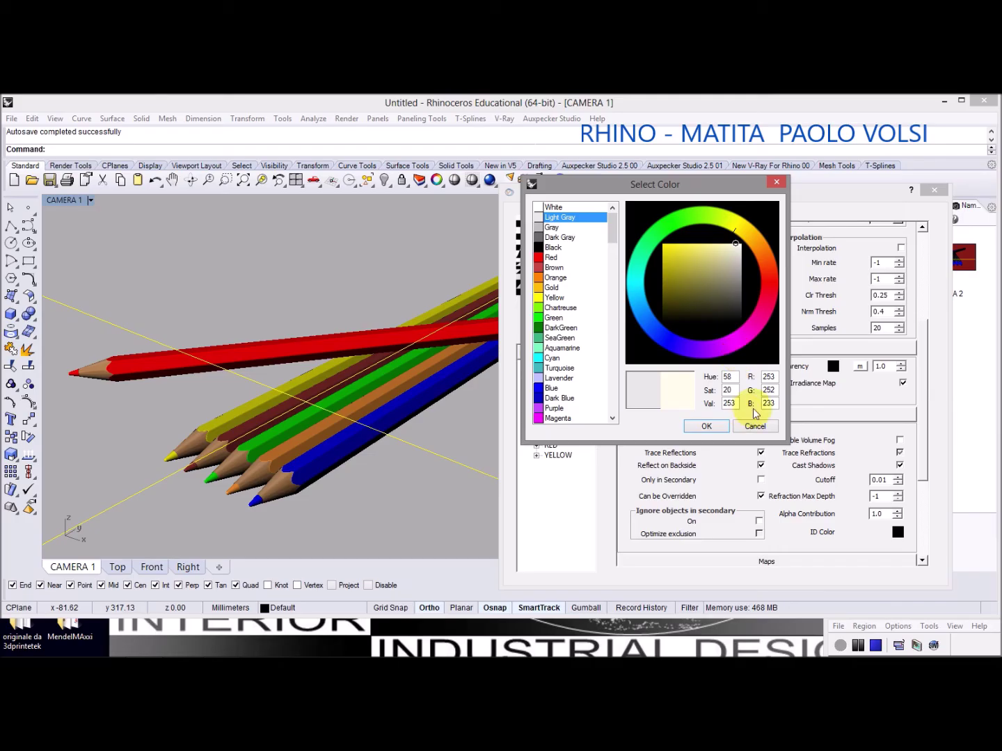
click(734, 246)
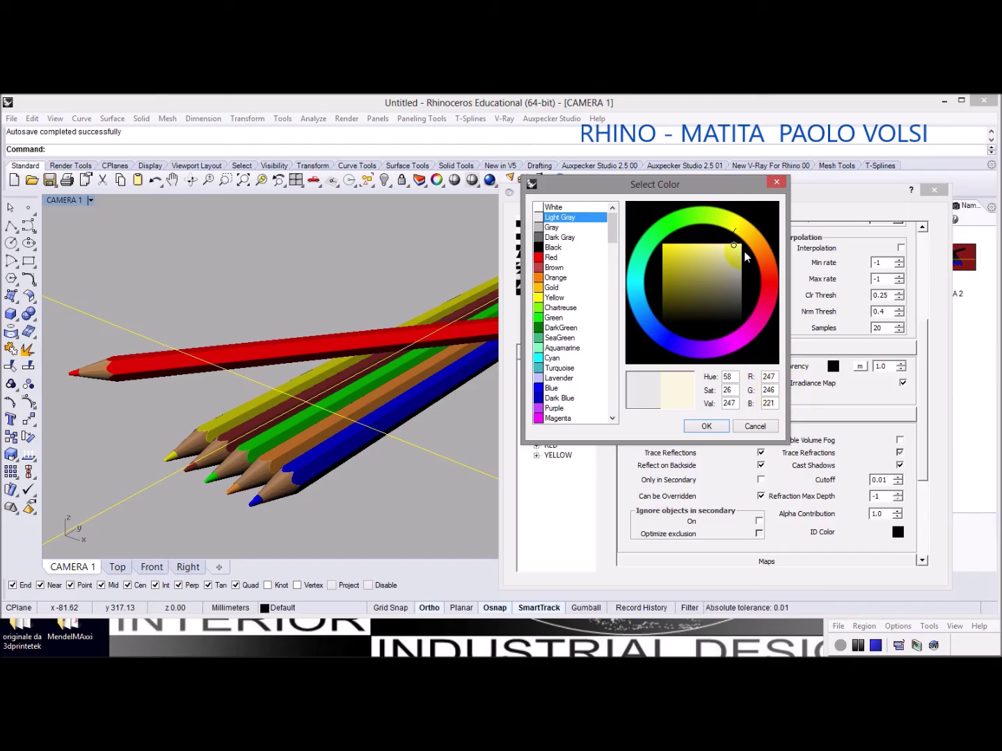
click(701, 427)
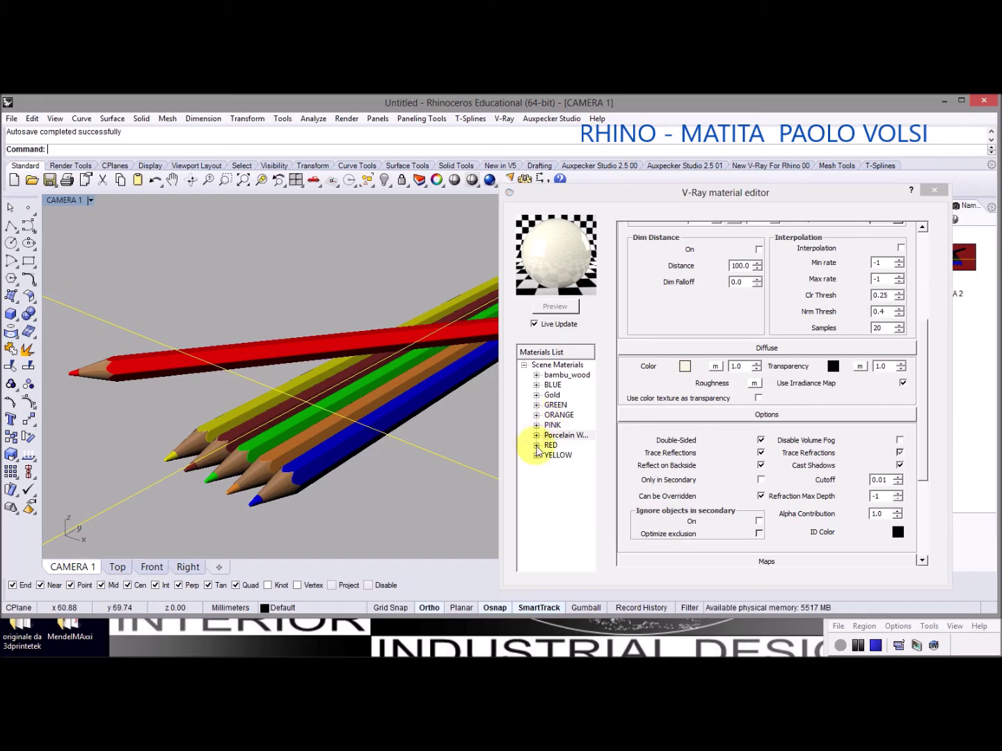
Apply the Porcelain White material to the selected ground surface, close the material editor and clear the selection
right_click(562, 435)
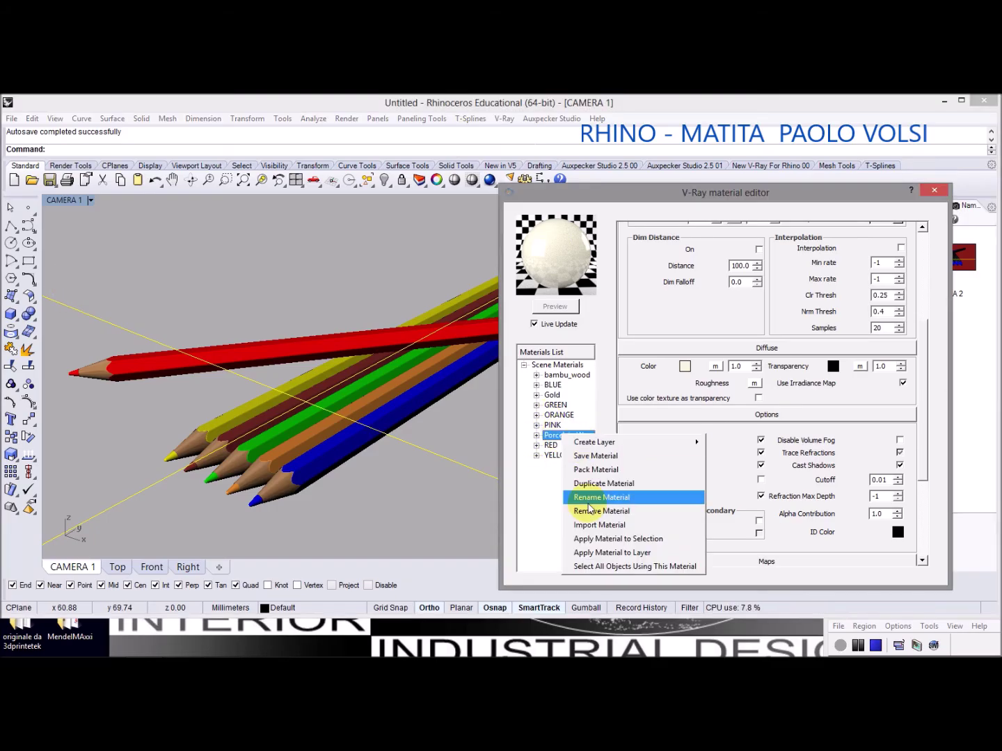
click(590, 540)
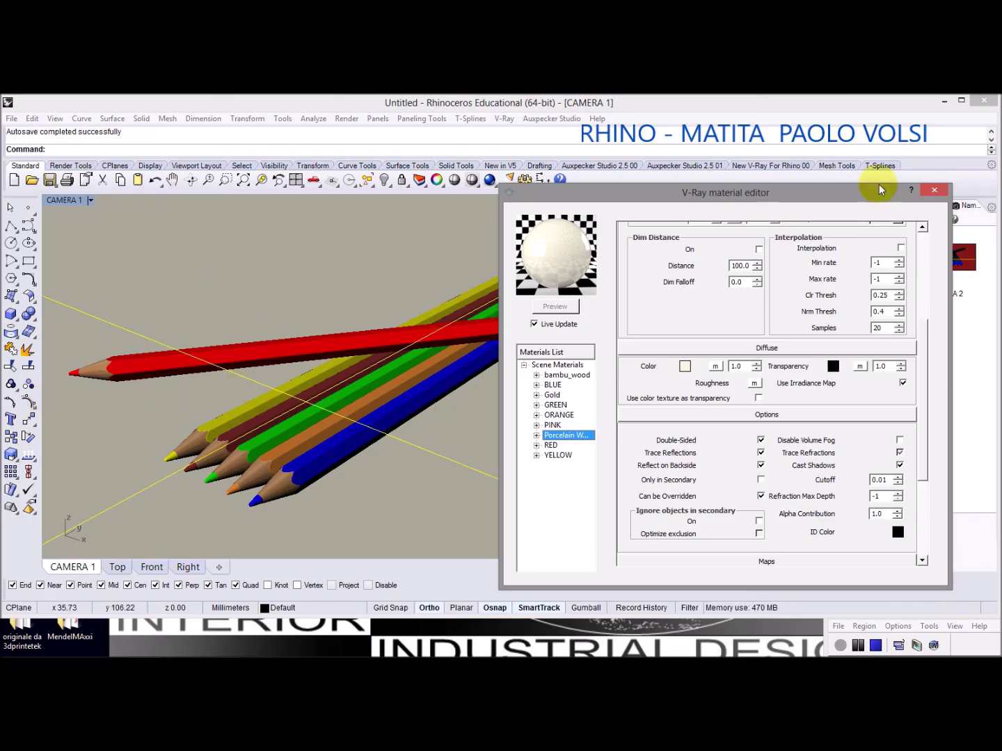
click(934, 190)
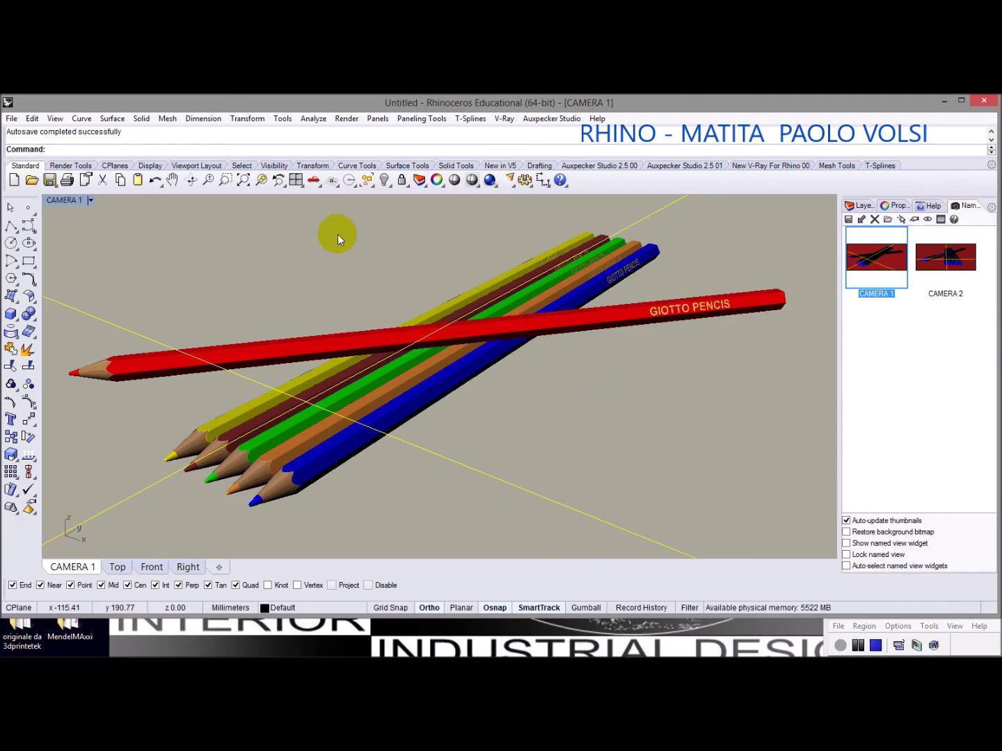
key(Delete)
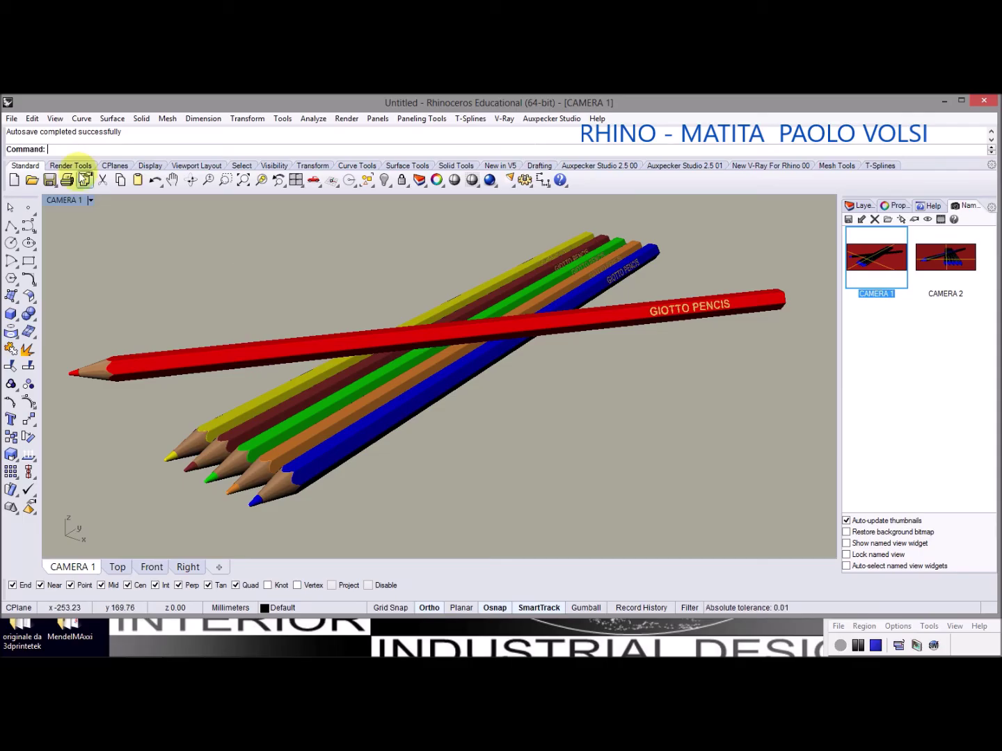
Switch the CAMERA 1 viewport to Ghosted display and place a V-Ray dome light on the ground beside the crossed pencils
click(75, 202)
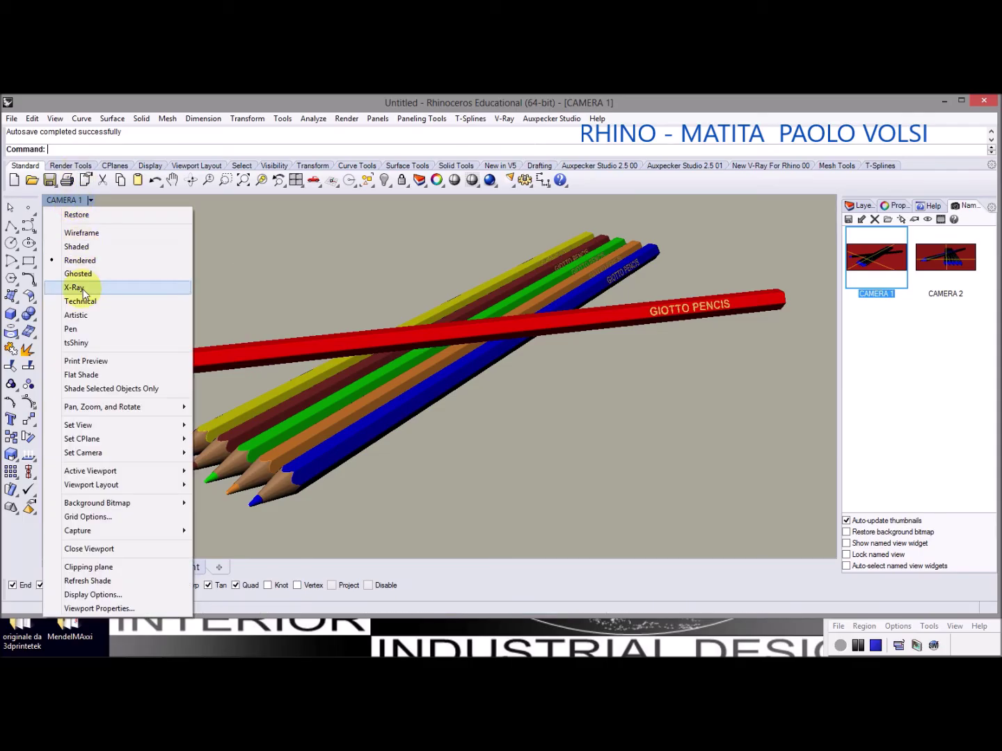
click(84, 276)
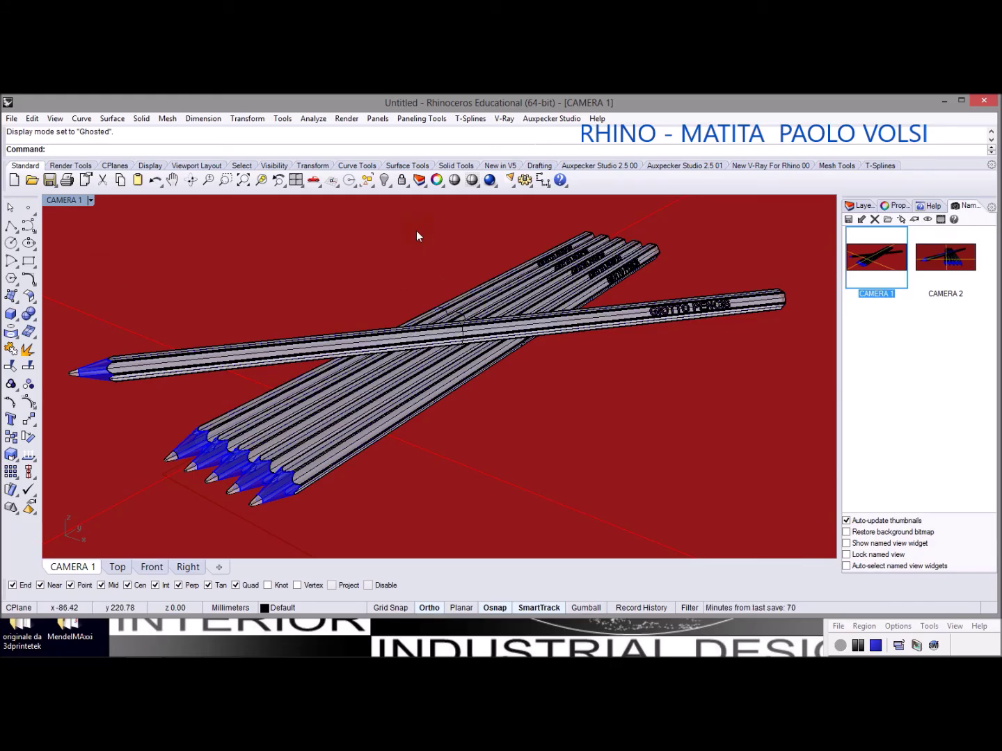
click(754, 169)
click(759, 171)
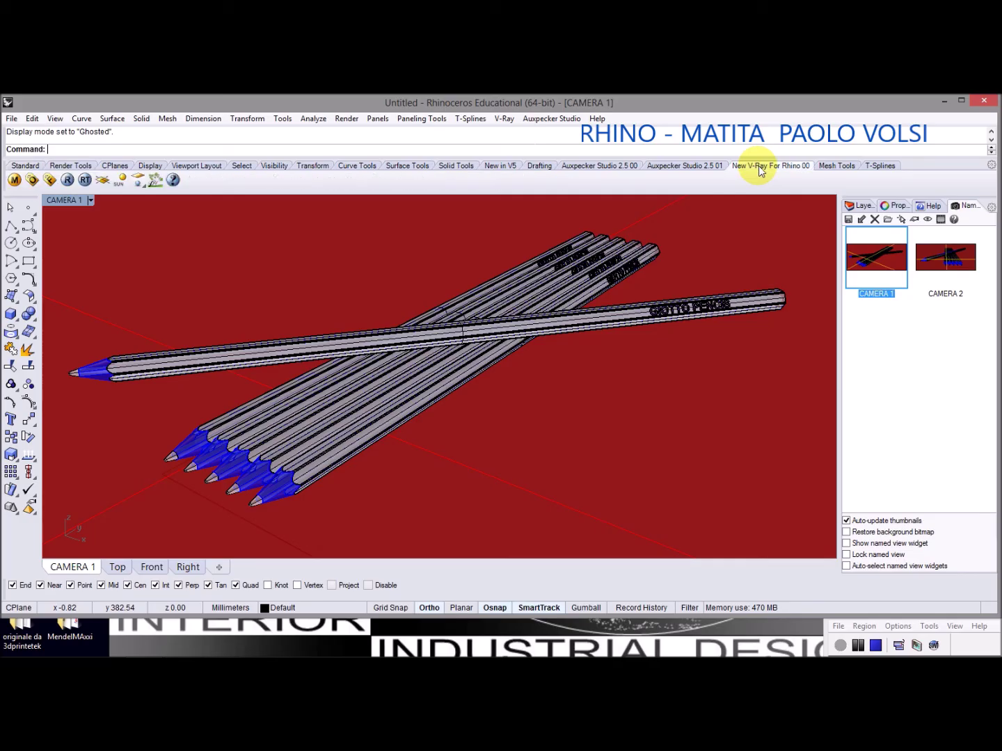
click(140, 183)
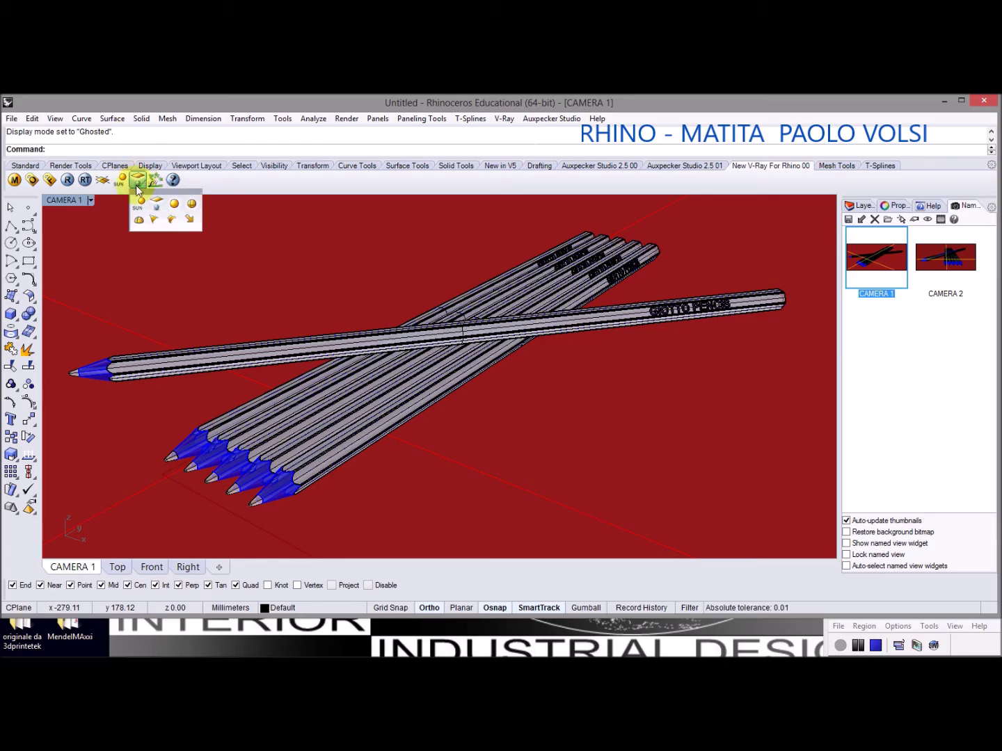
click(138, 221)
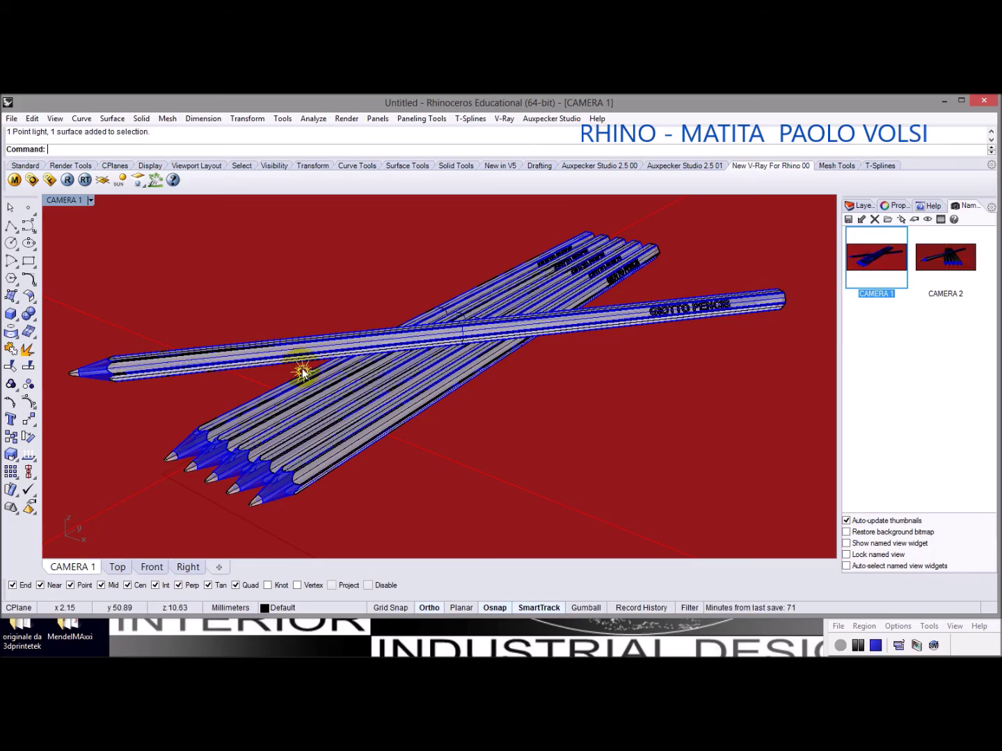
scroll(302, 368, down, 8)
scroll(301, 368, down, 5)
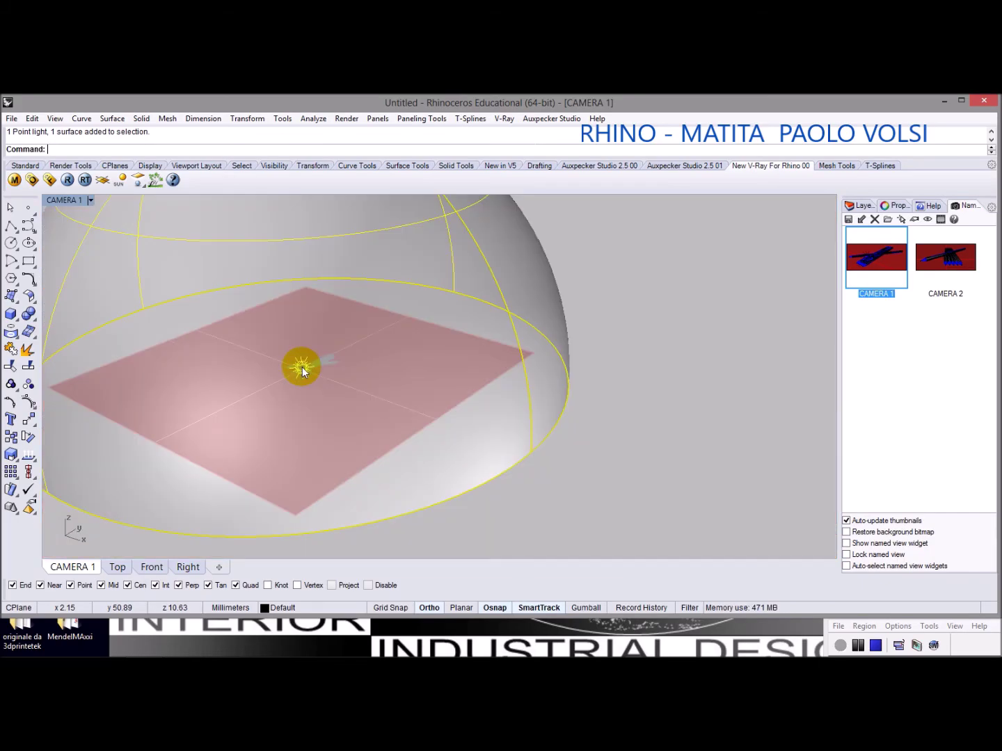
scroll(383, 302, up, 8)
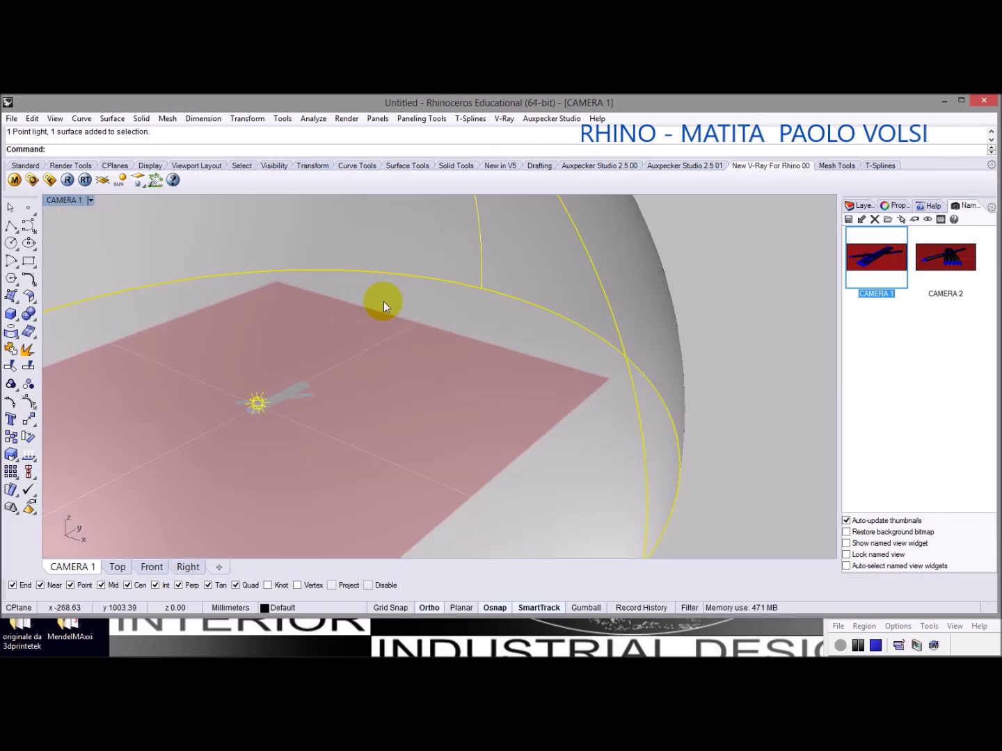
Enable Use Dome Texture in the dome light's properties
click(894, 205)
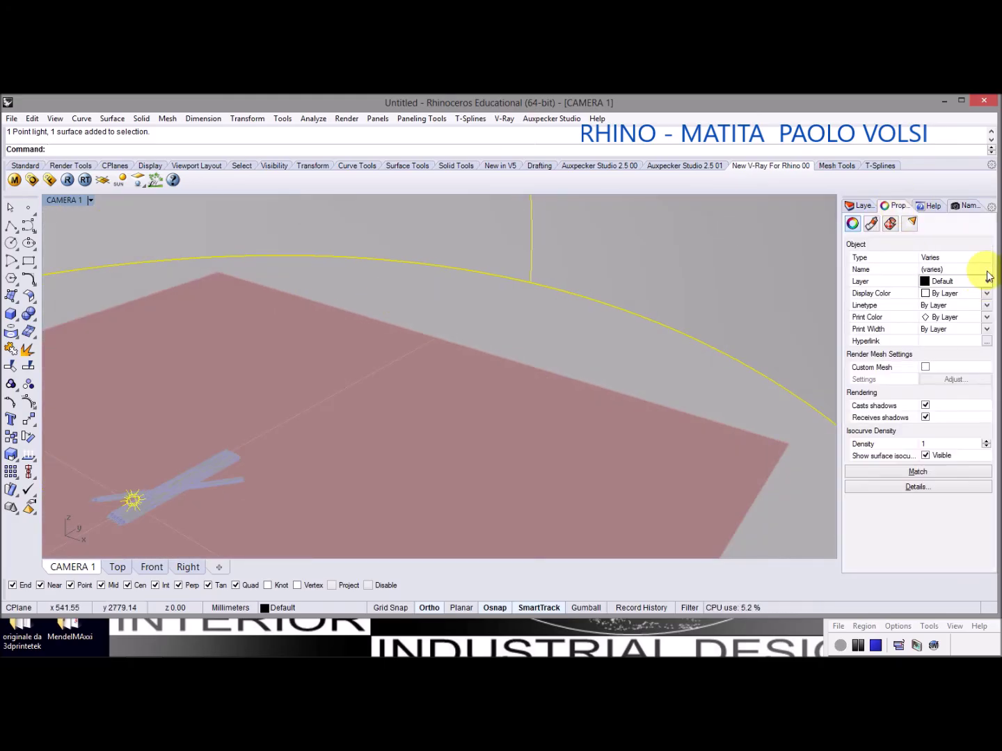
click(910, 224)
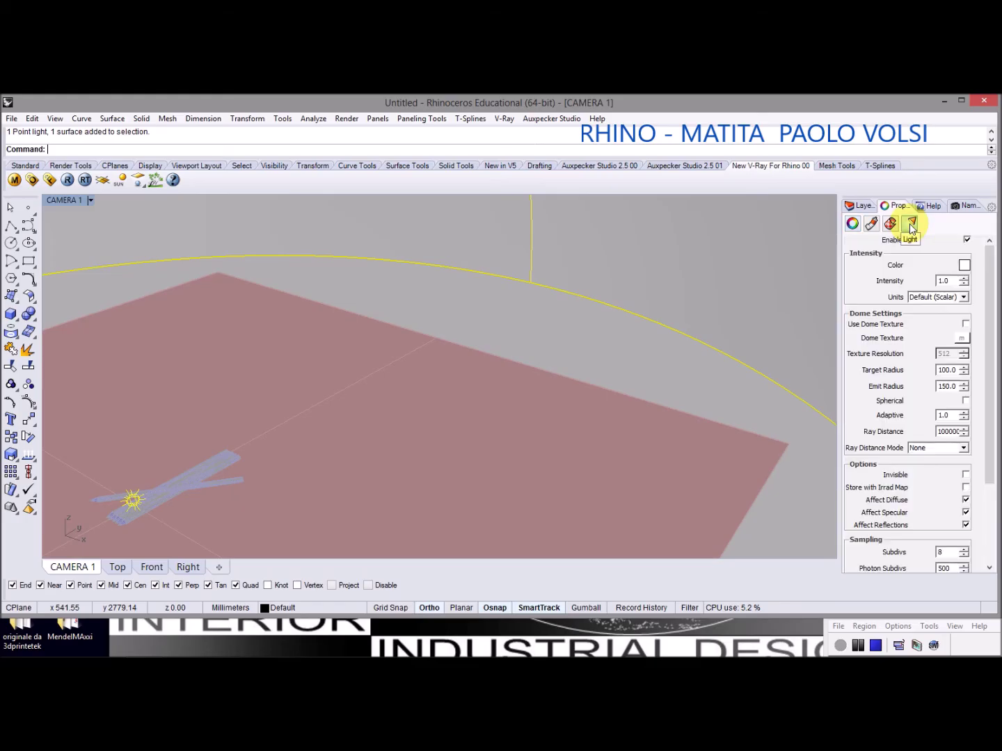
click(965, 325)
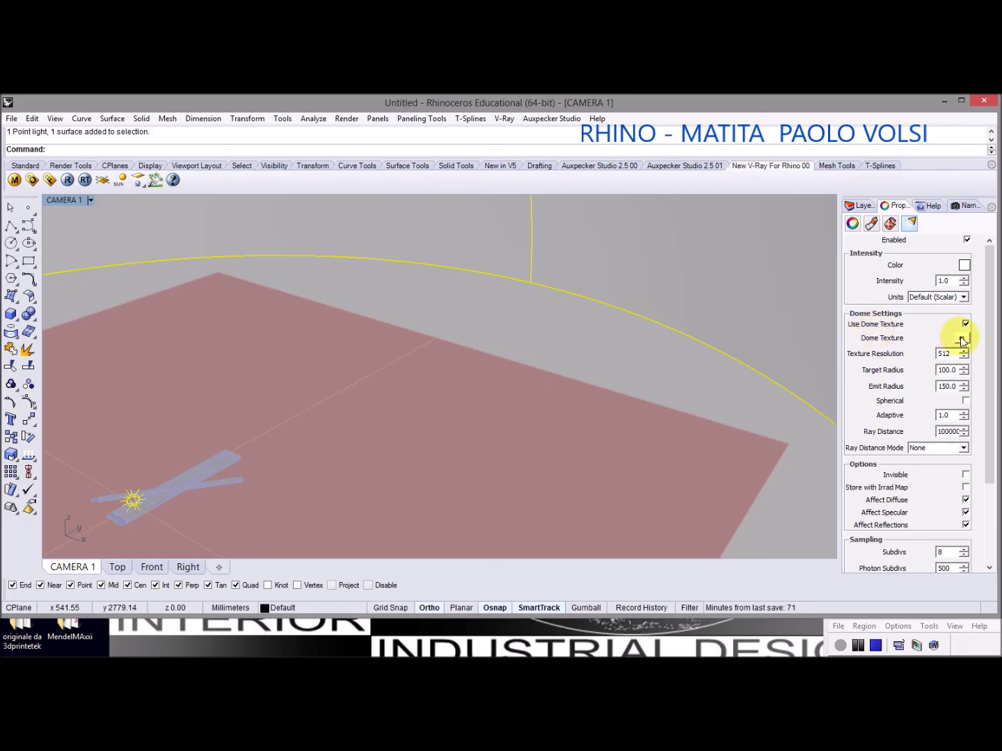
Load the Aversis Living_day image from the hdri folder as a TexBitmap for the dome light's texture
click(961, 341)
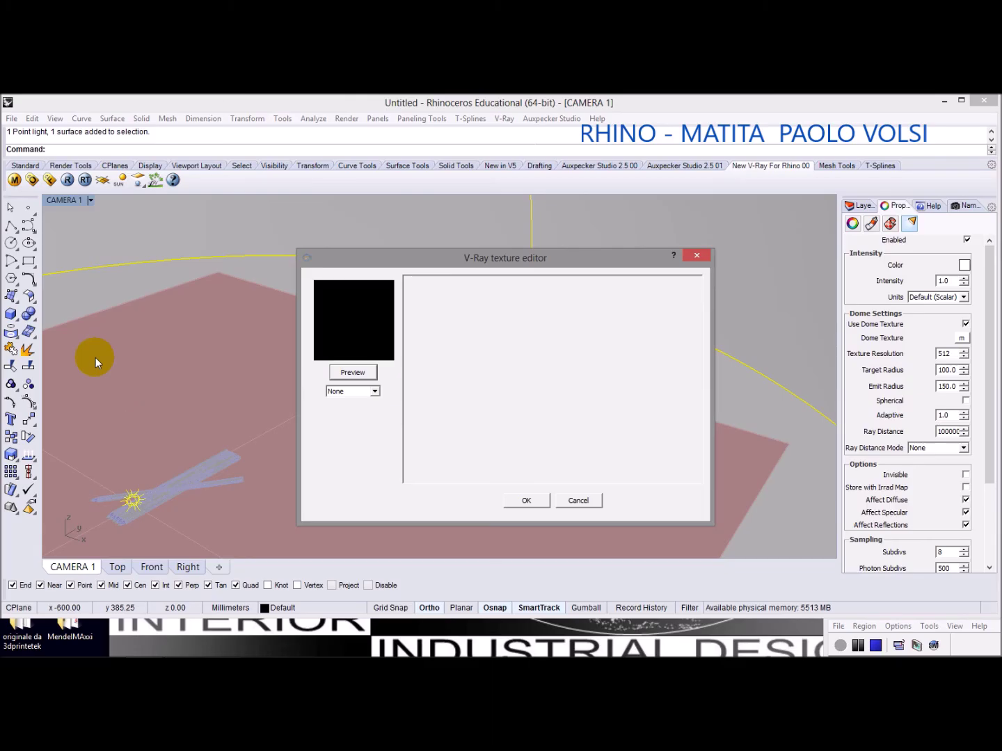
click(374, 391)
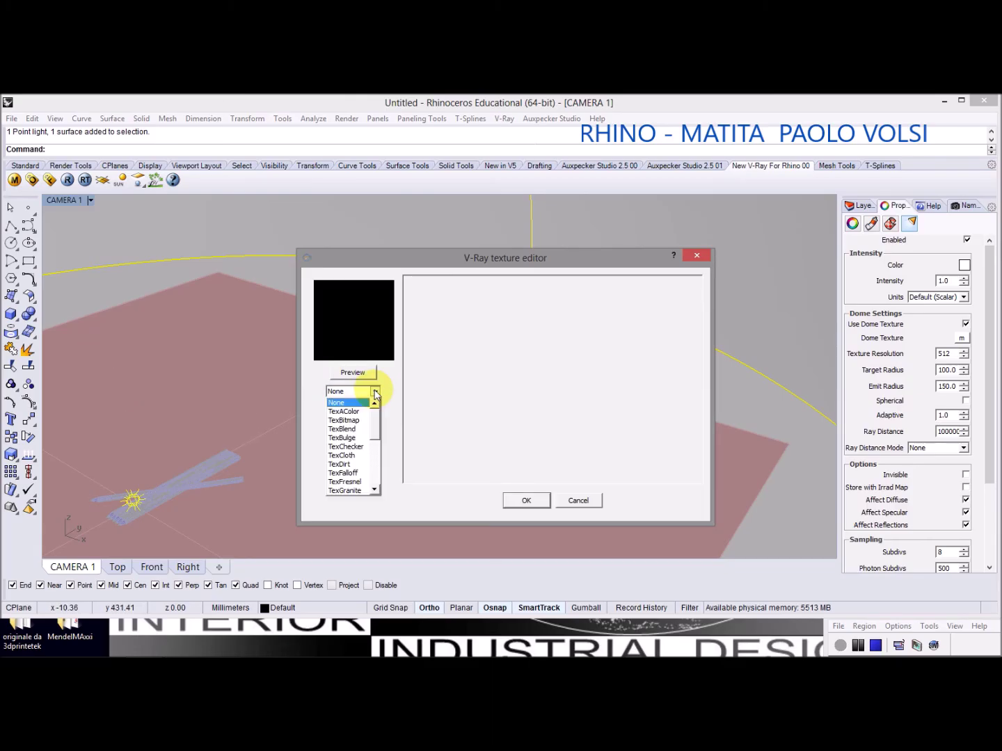
click(348, 422)
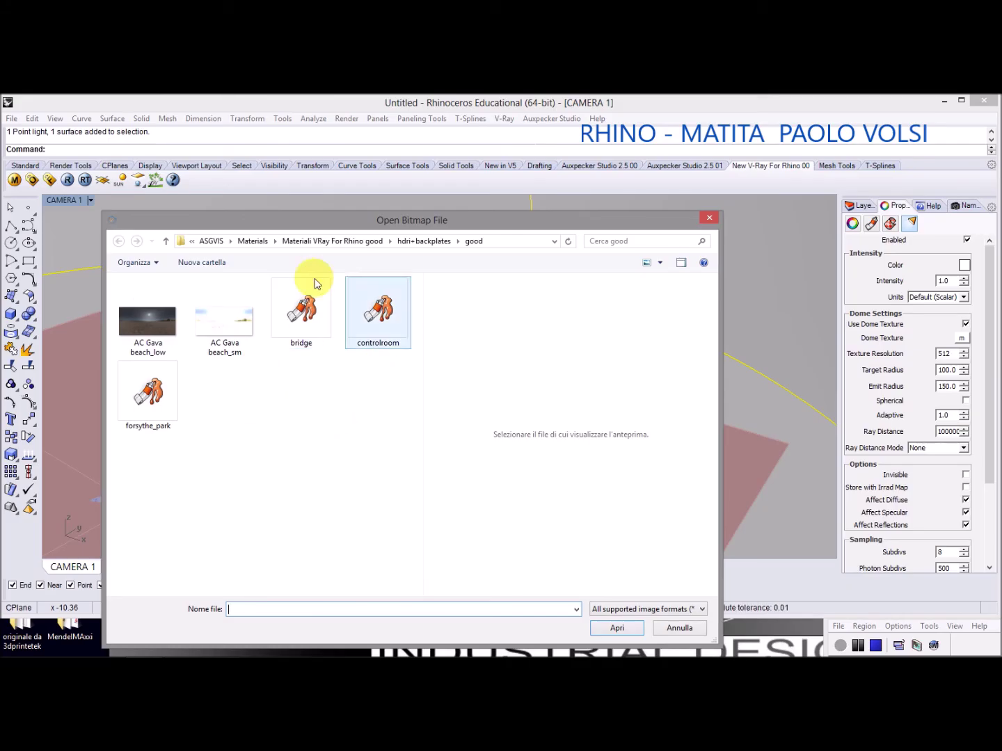
click(421, 241)
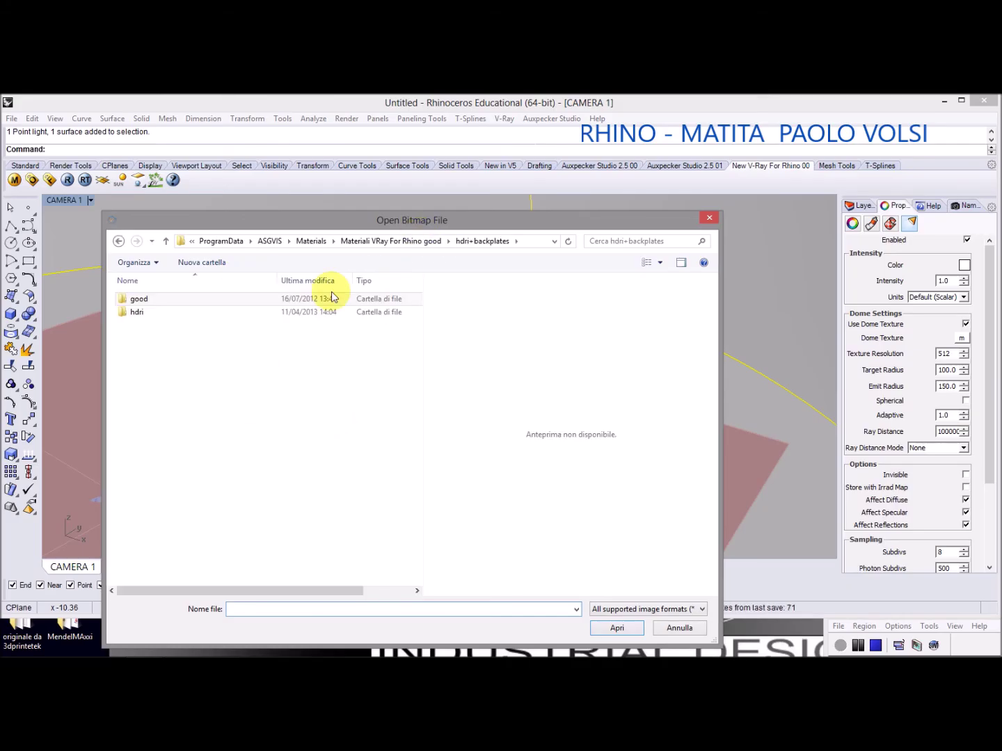
double_click(132, 313)
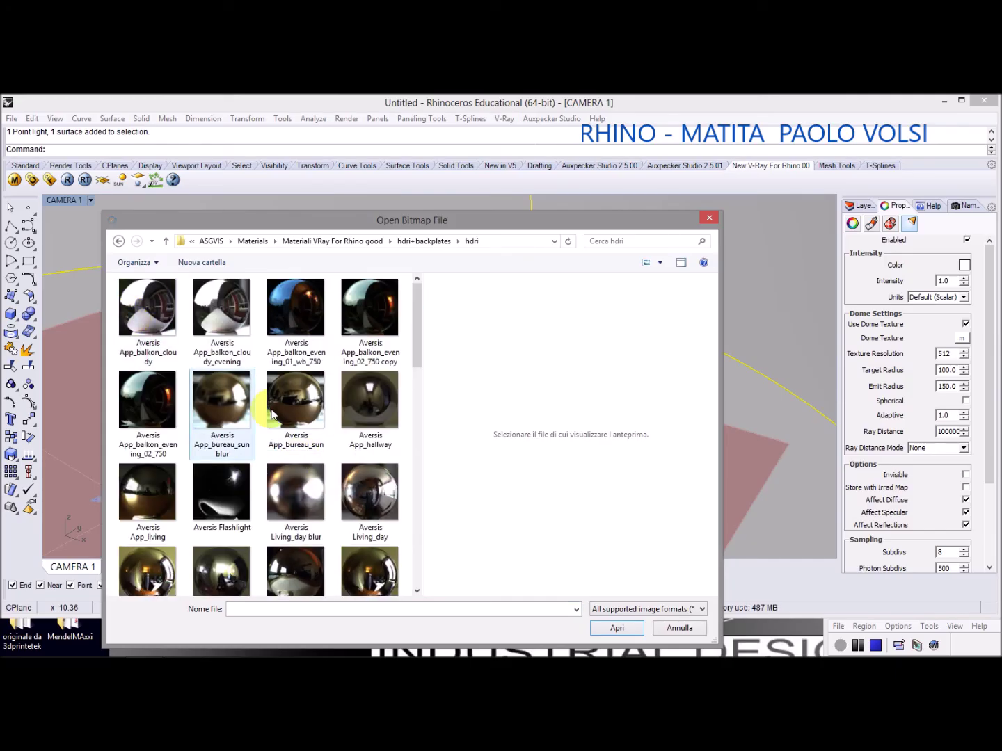
click(387, 501)
click(626, 634)
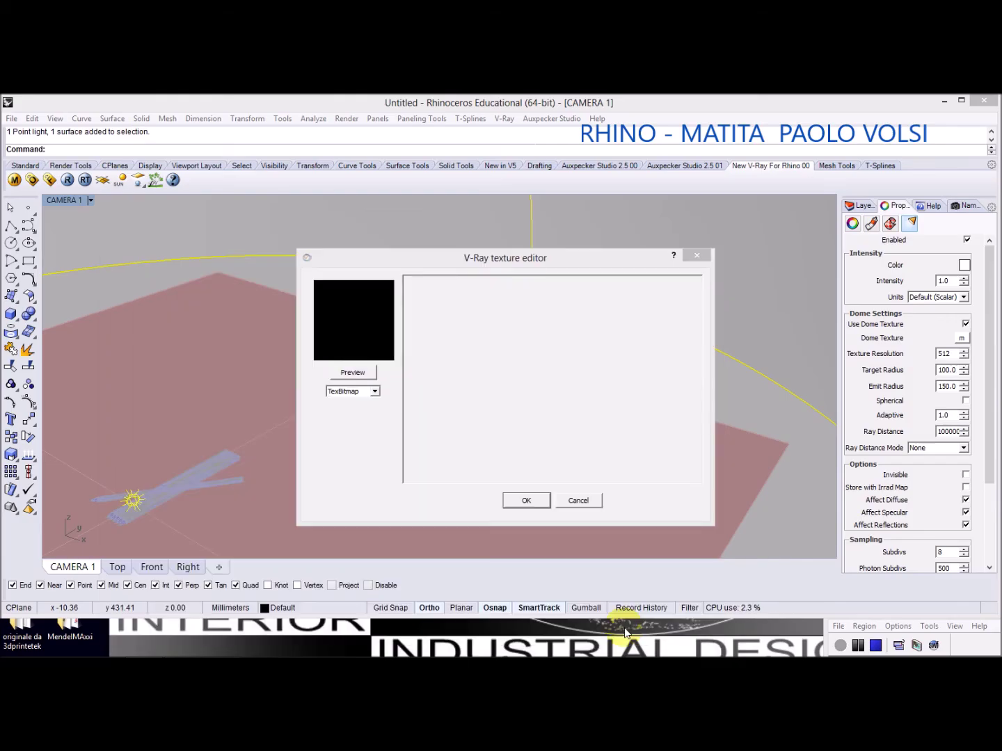
Set the dome texture's UVW Type to UVWGenEnvironment and accept the texture
drag(698, 335, 675, 440)
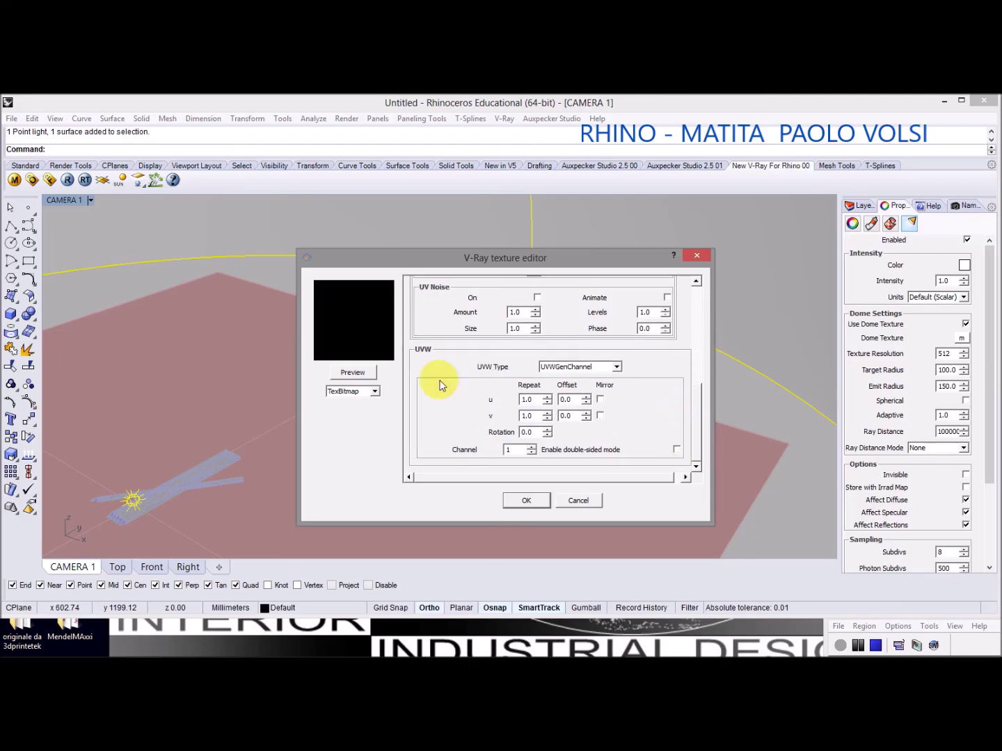
click(616, 367)
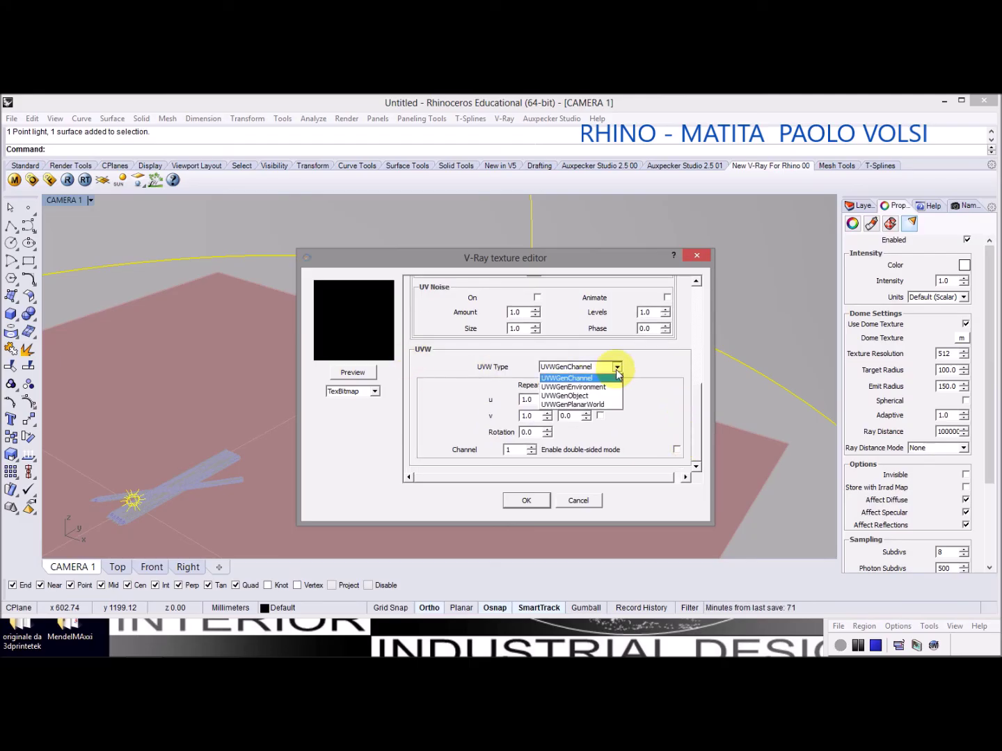
click(583, 387)
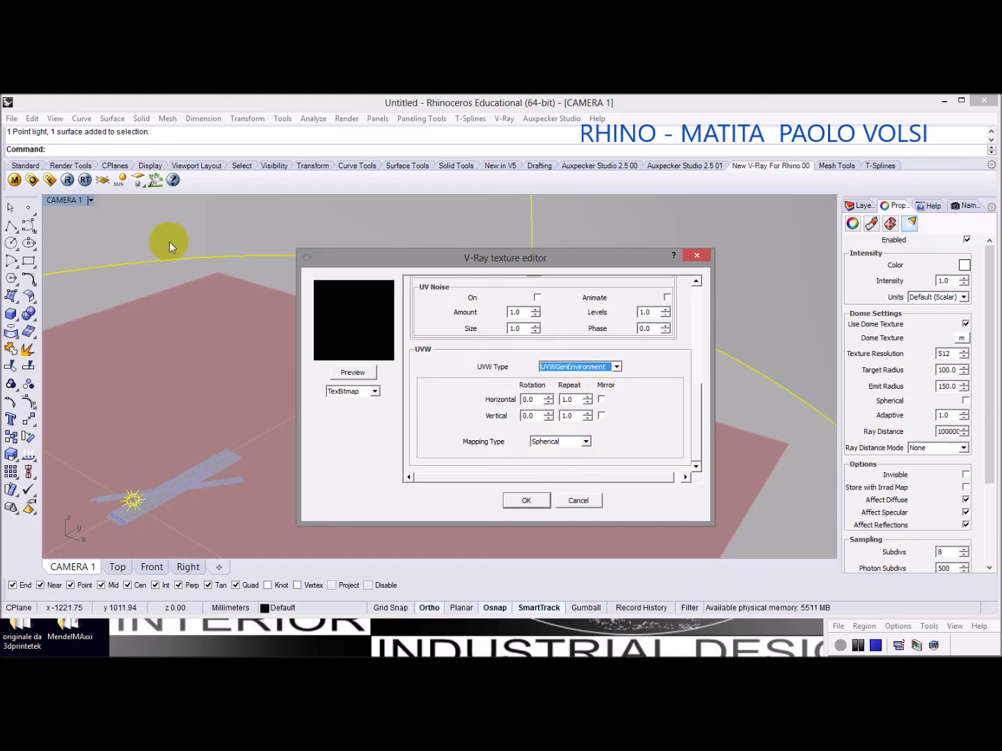
click(520, 498)
Set the dome light's sampling Subdivs to 32
mouse_move(584, 451)
right_down()
mouse_move(585, 385)
mouse_move(592, 458)
right_up()
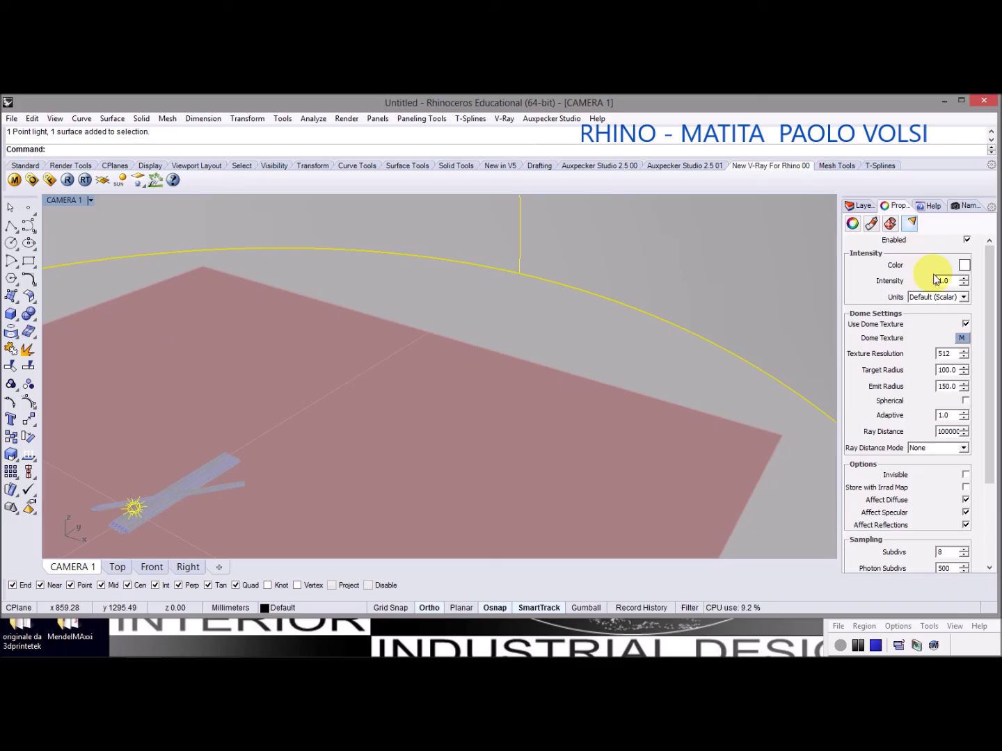
drag(986, 336, 965, 417)
double_click(943, 444)
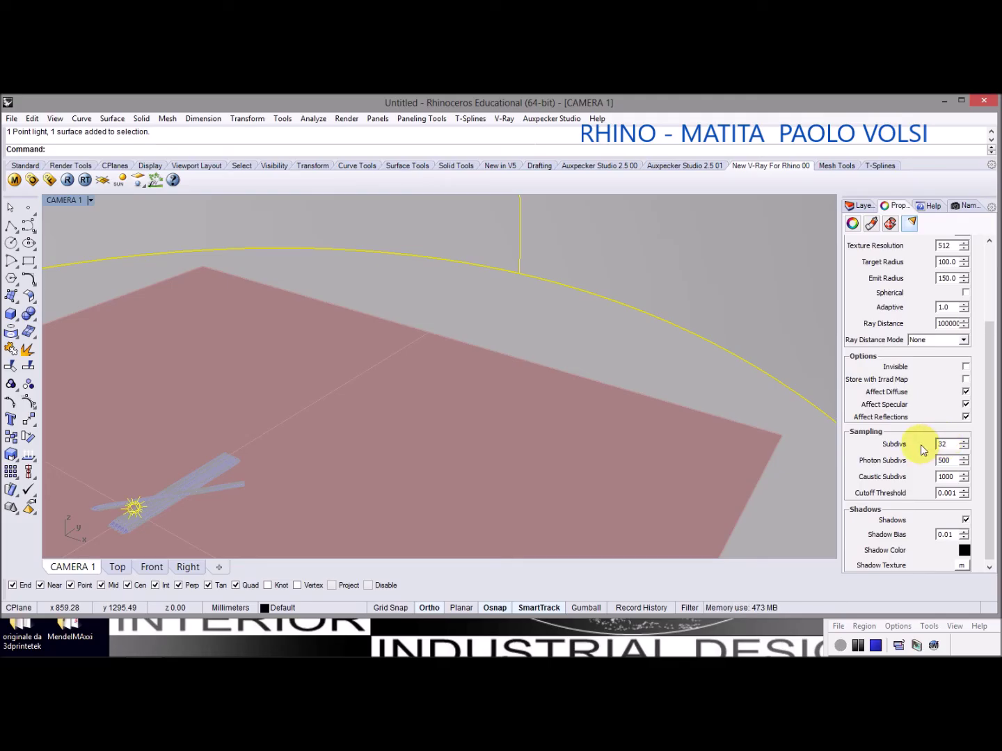
mouse_move(993, 431)
mouse_down()
mouse_move(992, 452)
mouse_move(986, 441)
mouse_up()
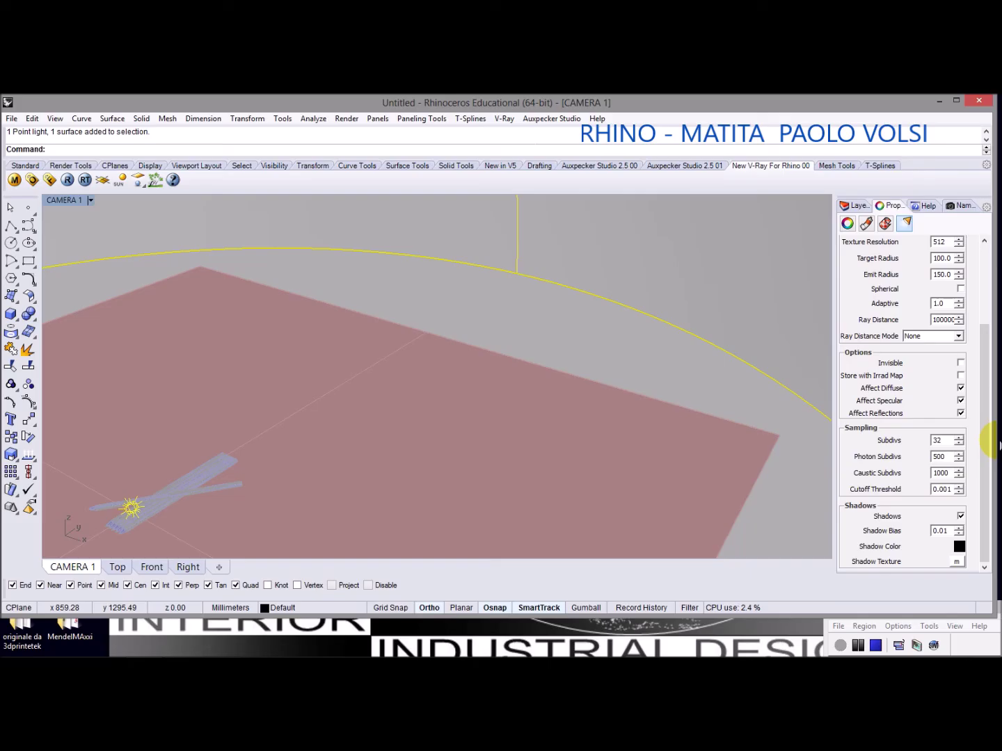
drag(996, 445, 998, 443)
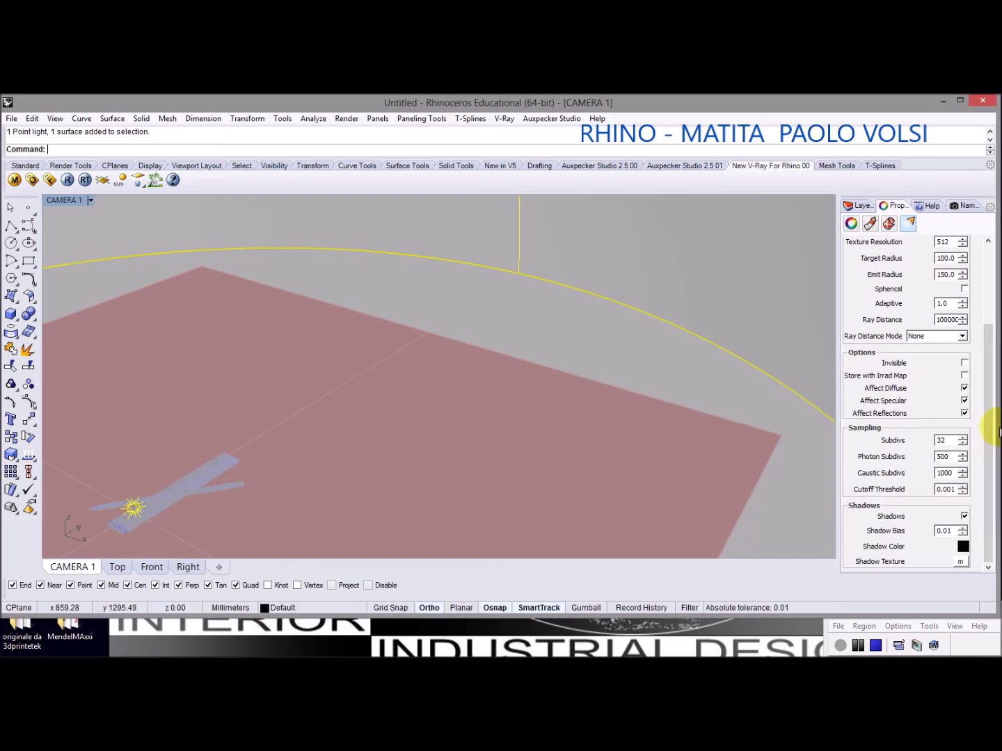
Restore the CAMERA 1 named view and start a V-Ray render with mouse tracking enabled in the frame buffer
click(964, 205)
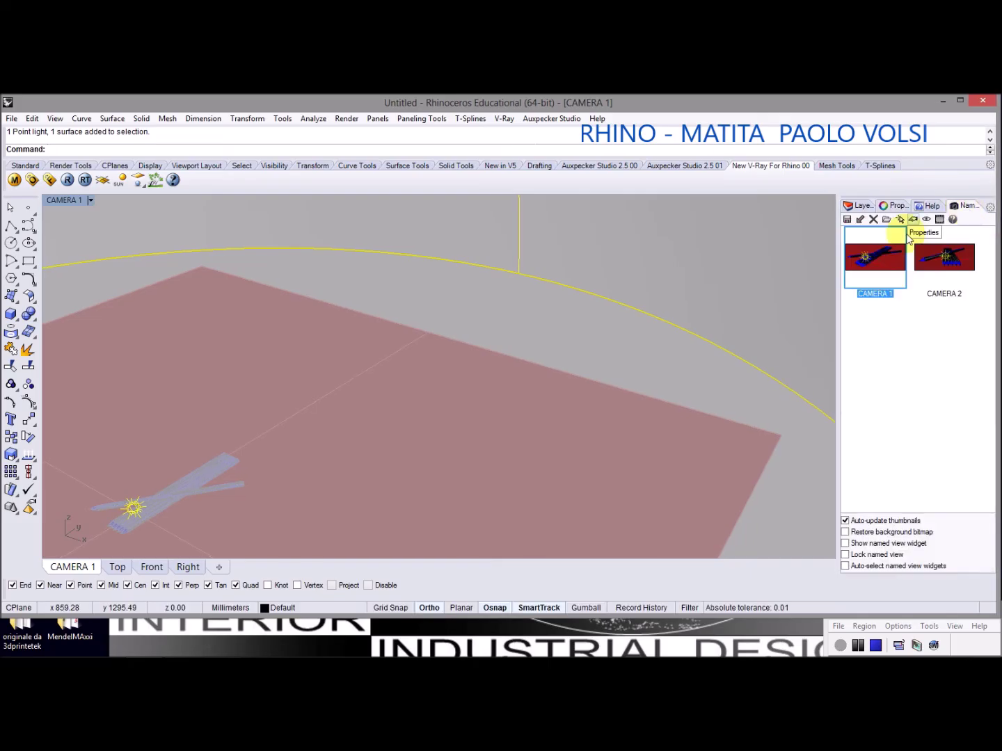
double_click(884, 262)
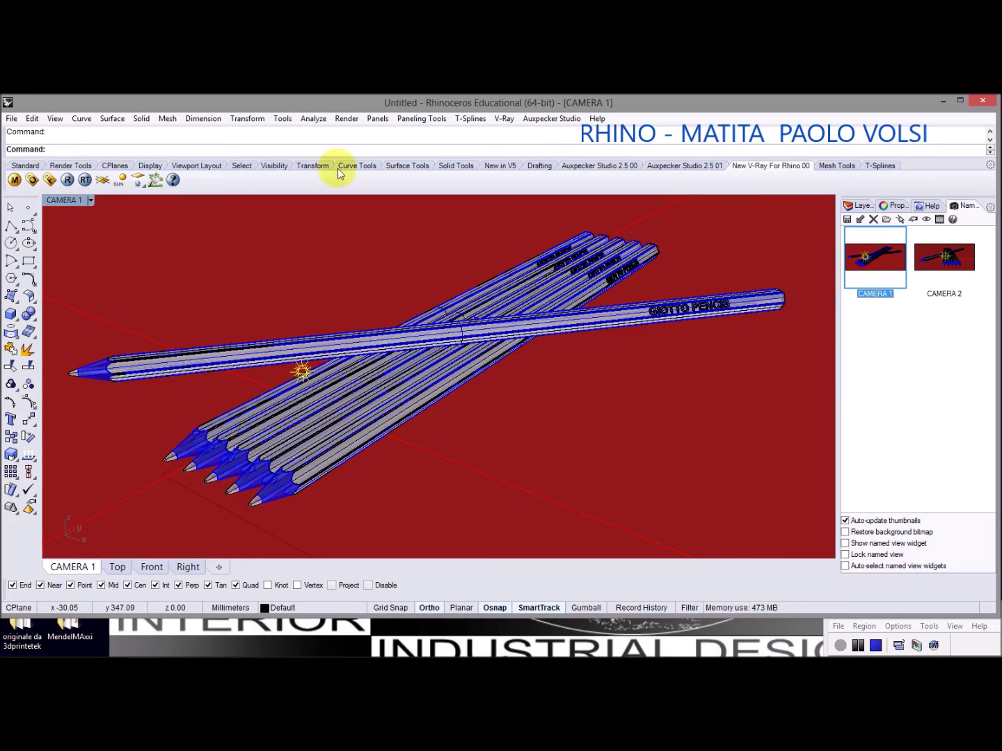
click(66, 180)
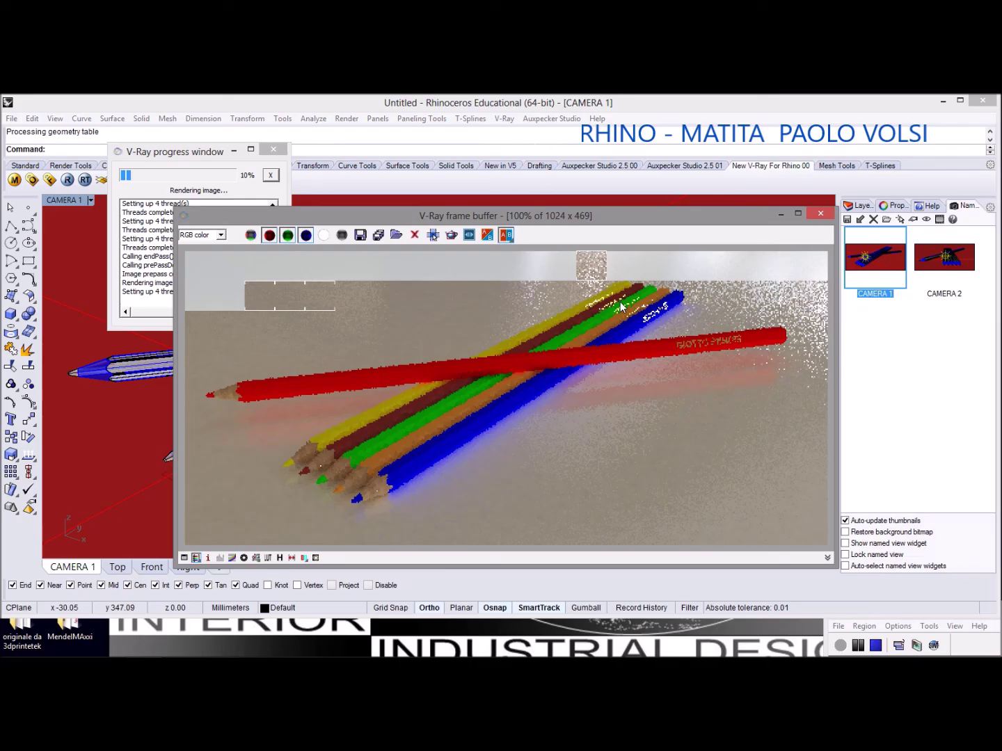
click(432, 236)
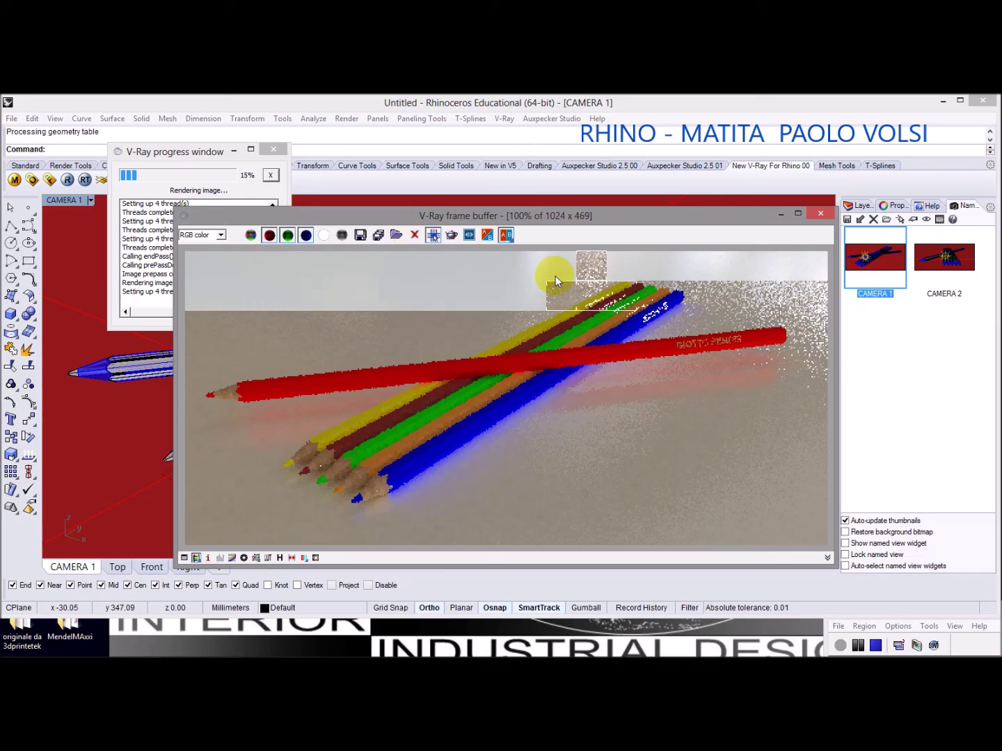